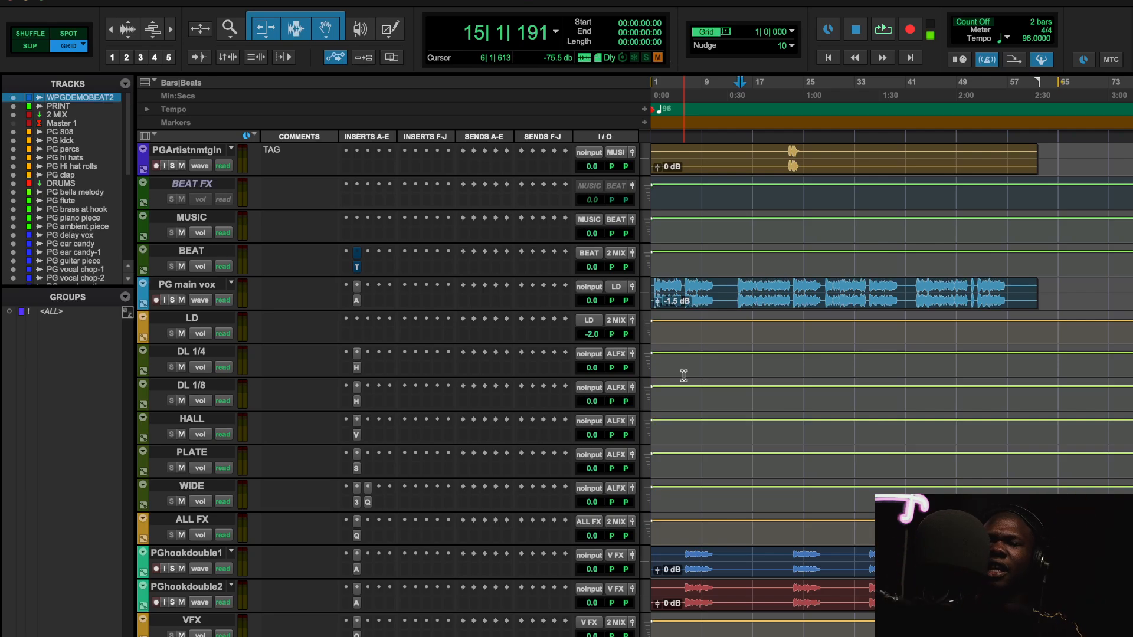
- Move the PG main vox track directly above PGhookdouble1 and make it and both hook double tracks inactive
scroll(684, 376, up, 10)
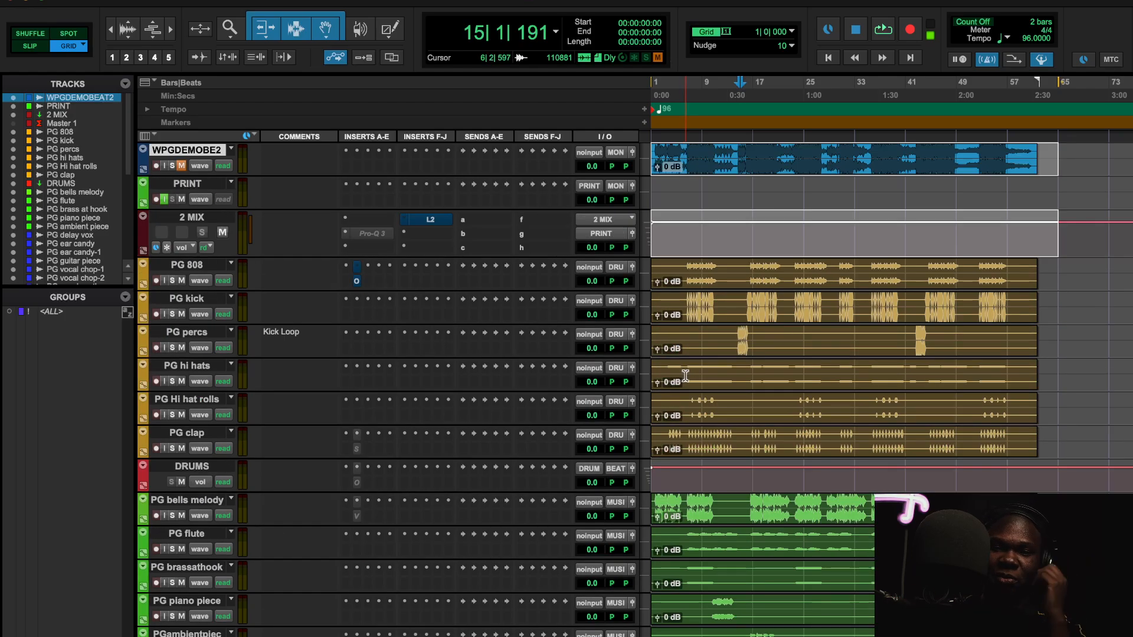
scroll(685, 376, down, 15)
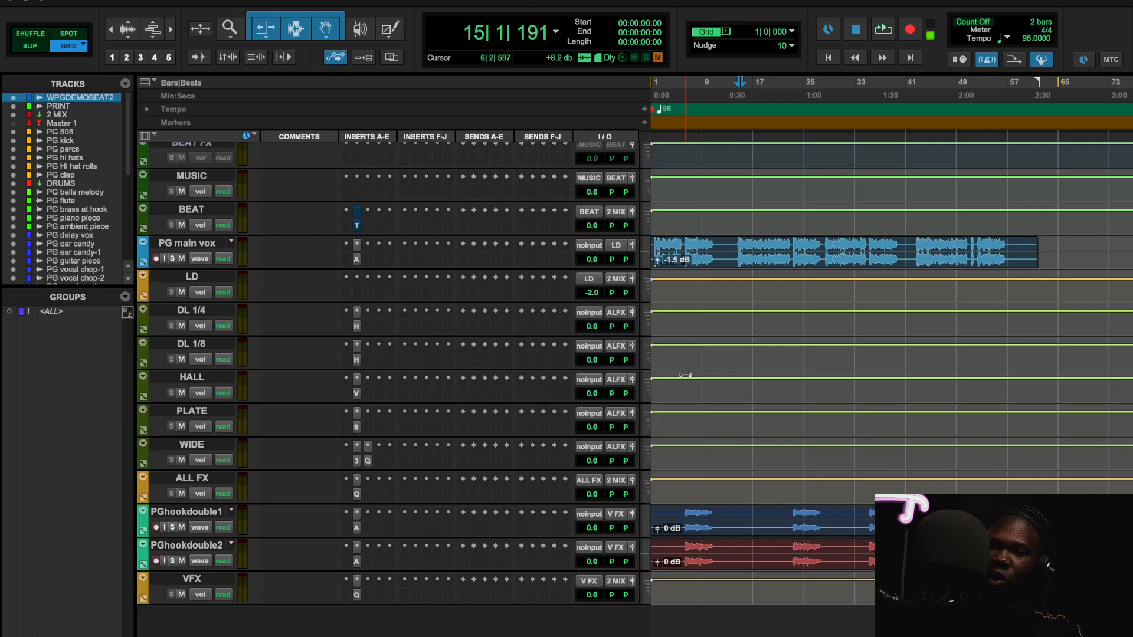
click(219, 548)
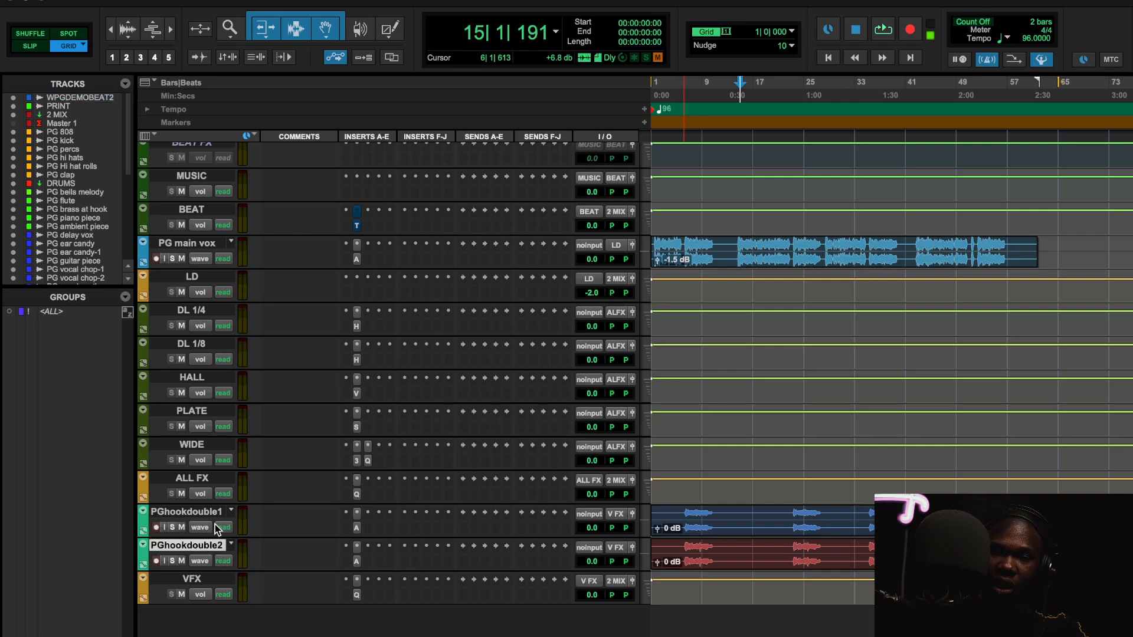
shift+click(217, 518)
double_click(200, 243)
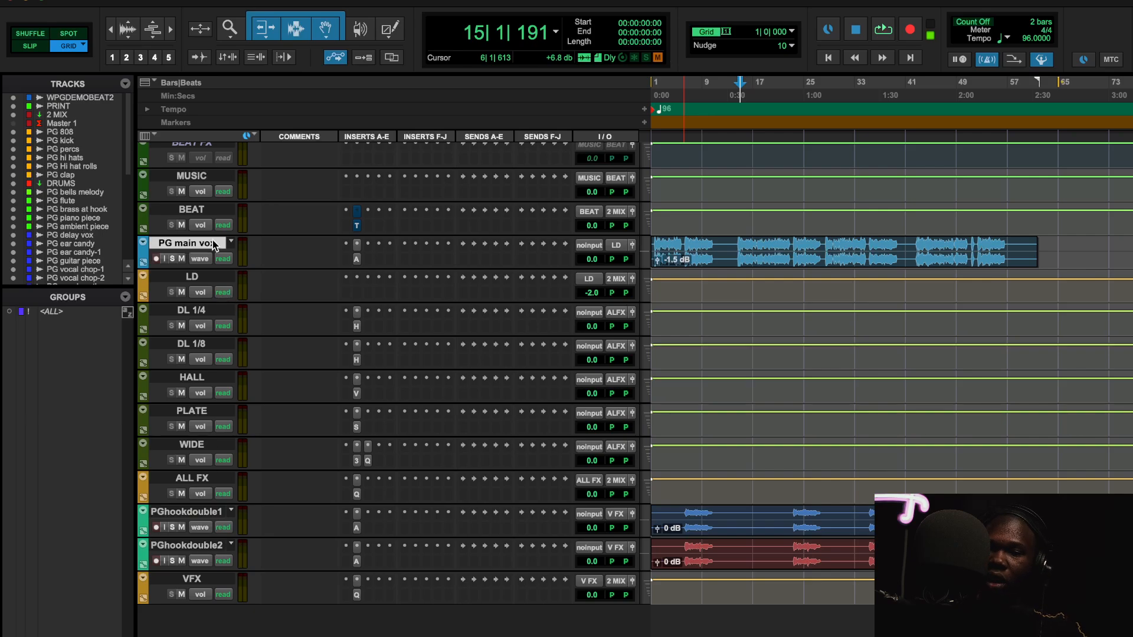
click(603, 360)
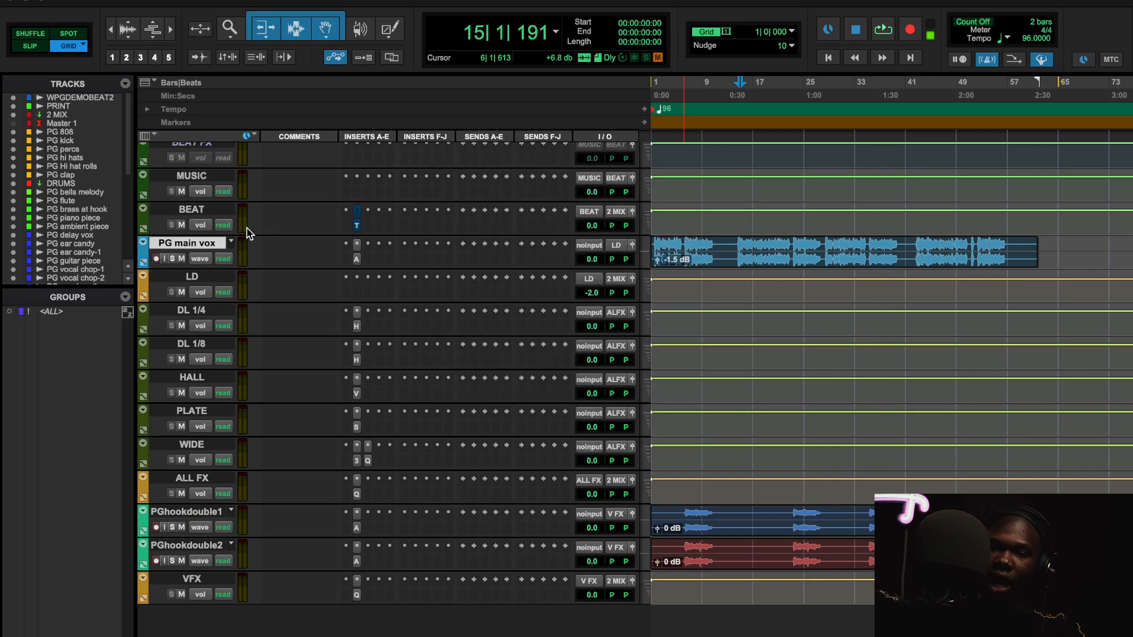
drag(207, 248, 200, 508)
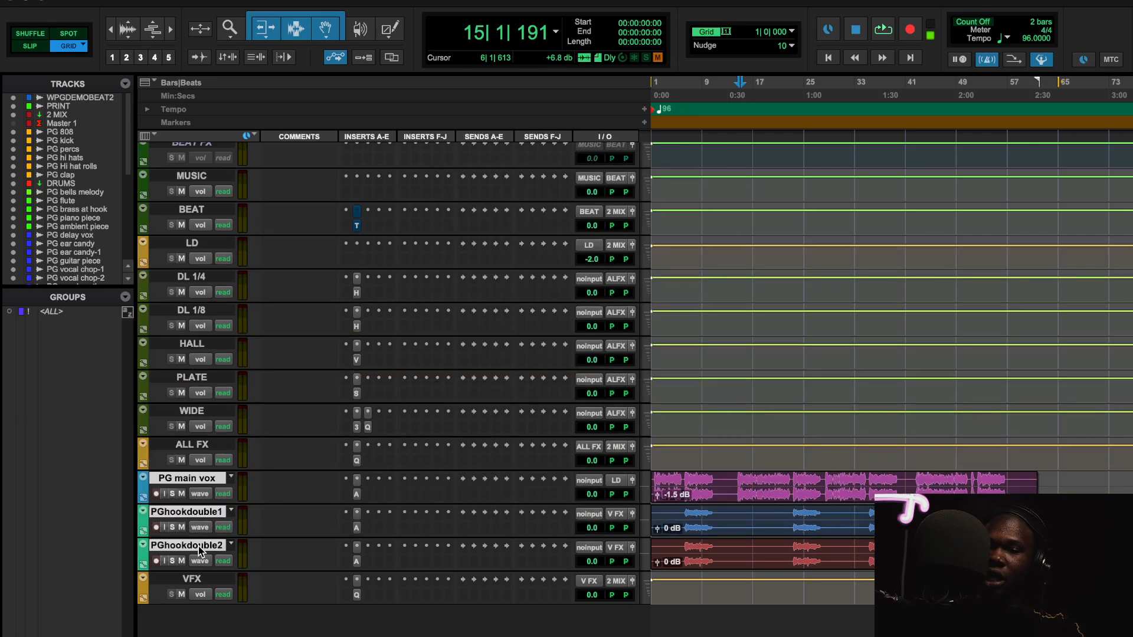
right_click(199, 547)
click(236, 576)
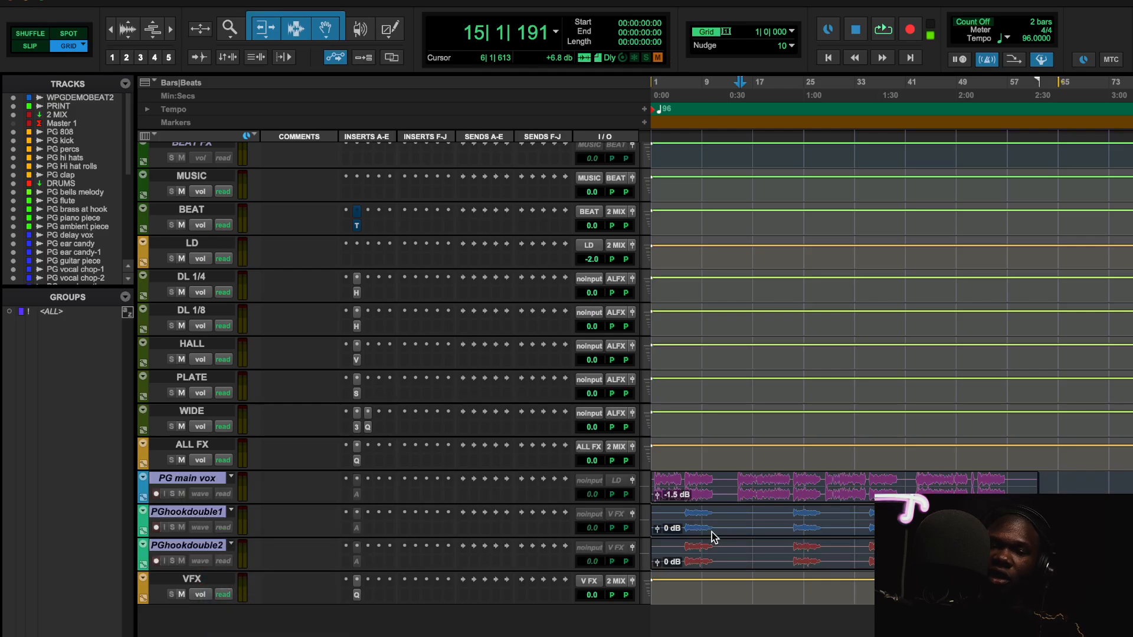
- Play the session from bar 17 and look through the music and vocal chop tracks while listening
scroll(711, 532, up, 15)
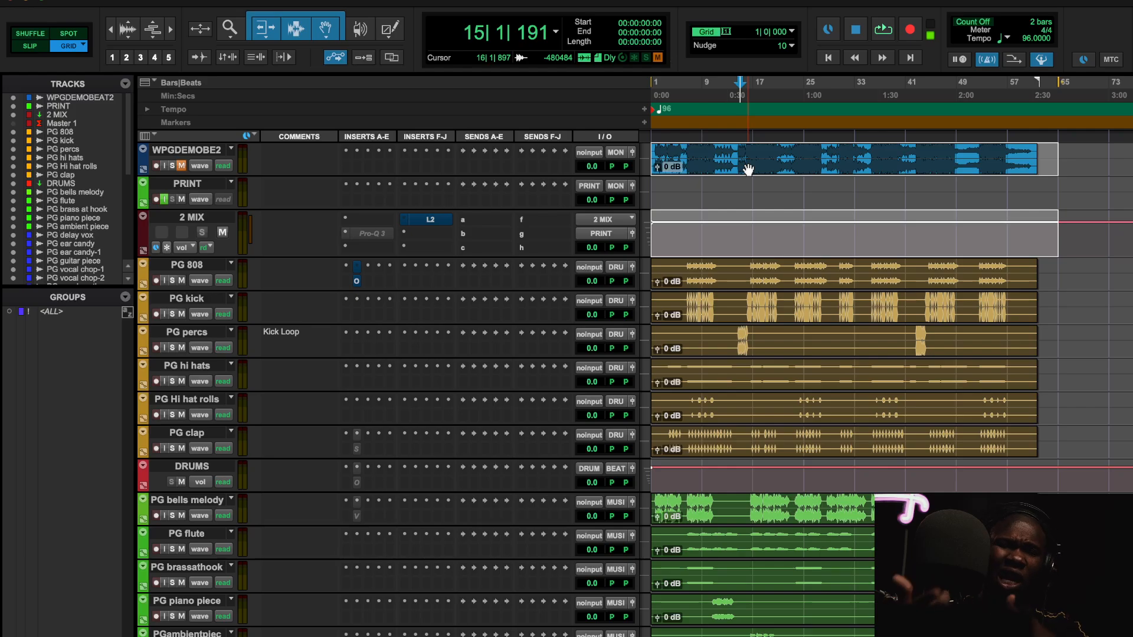
click(751, 111)
key(space)
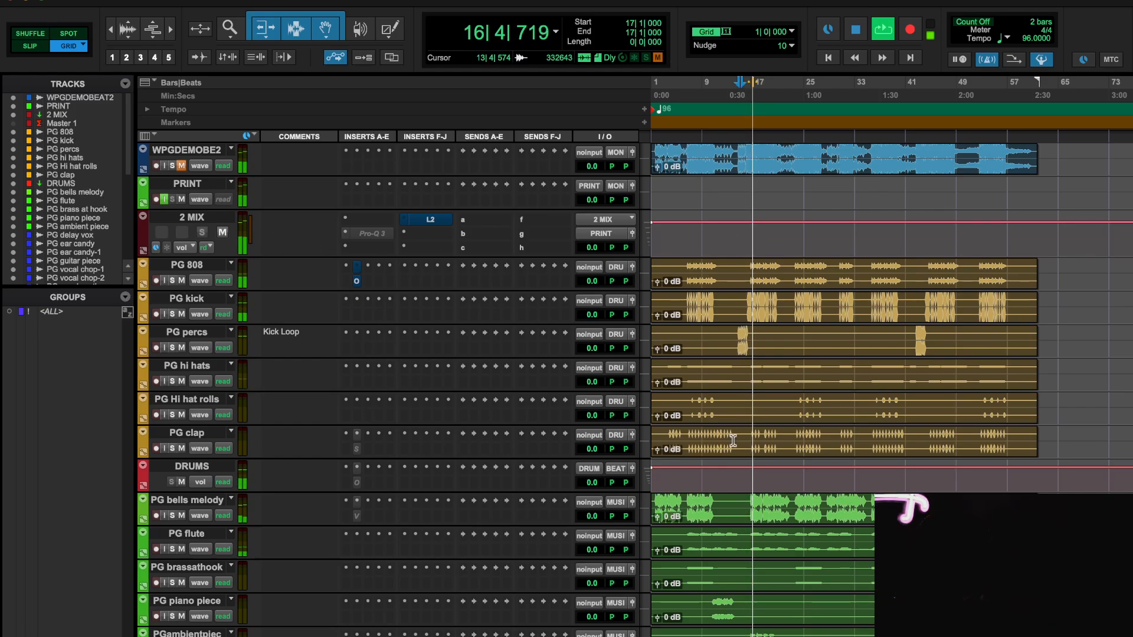
scroll(789, 526, down, 10)
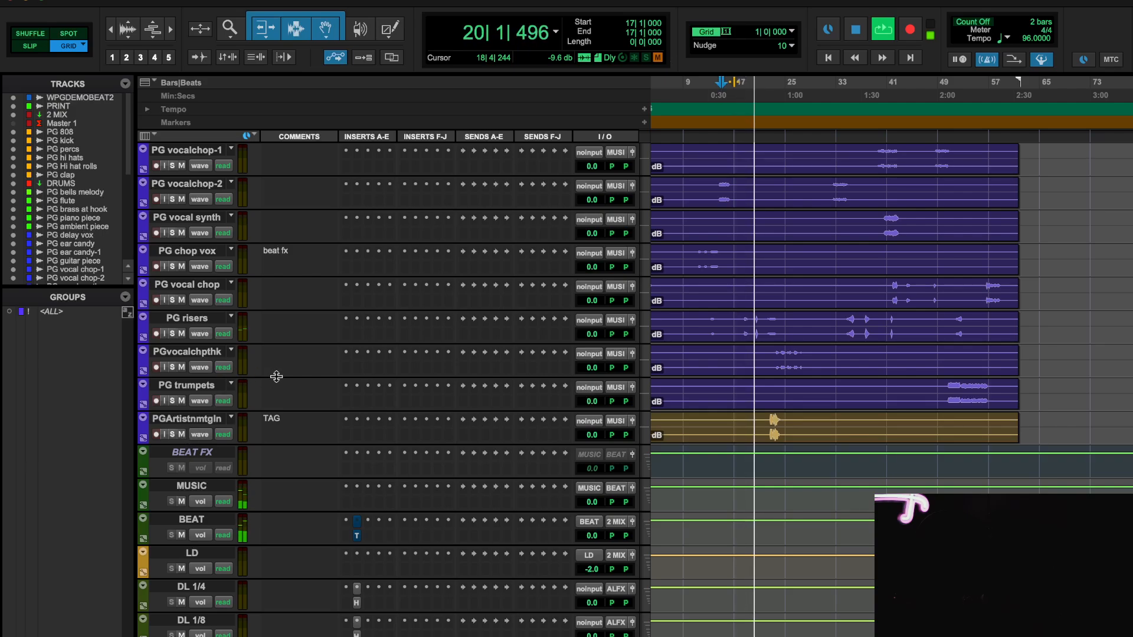
scroll(276, 375, up, 1)
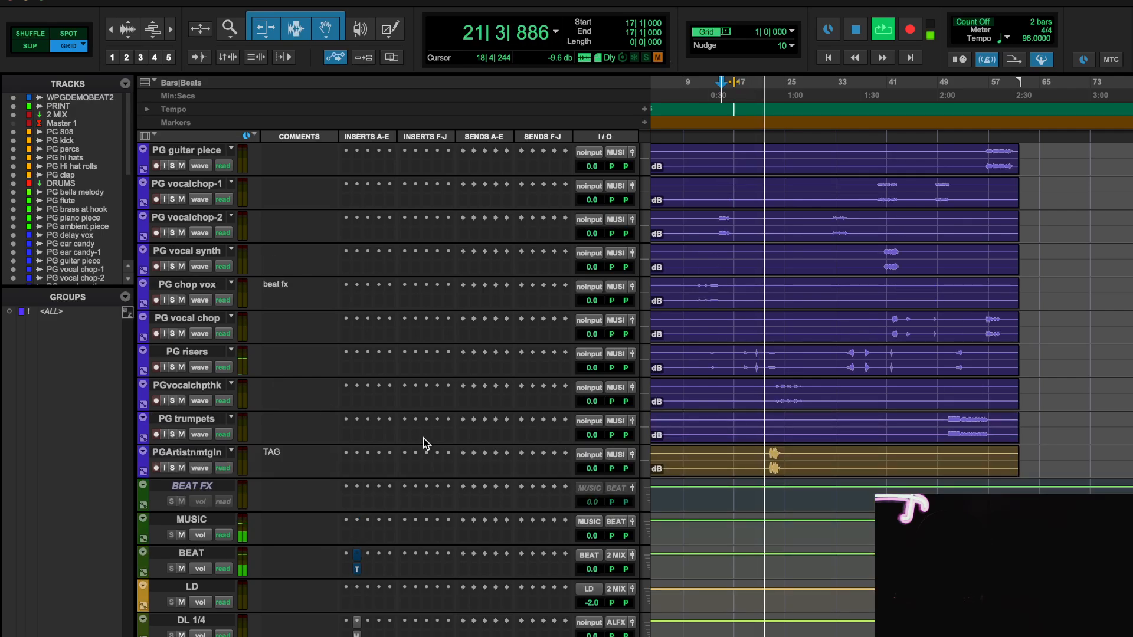
scroll(796, 407, up, 1)
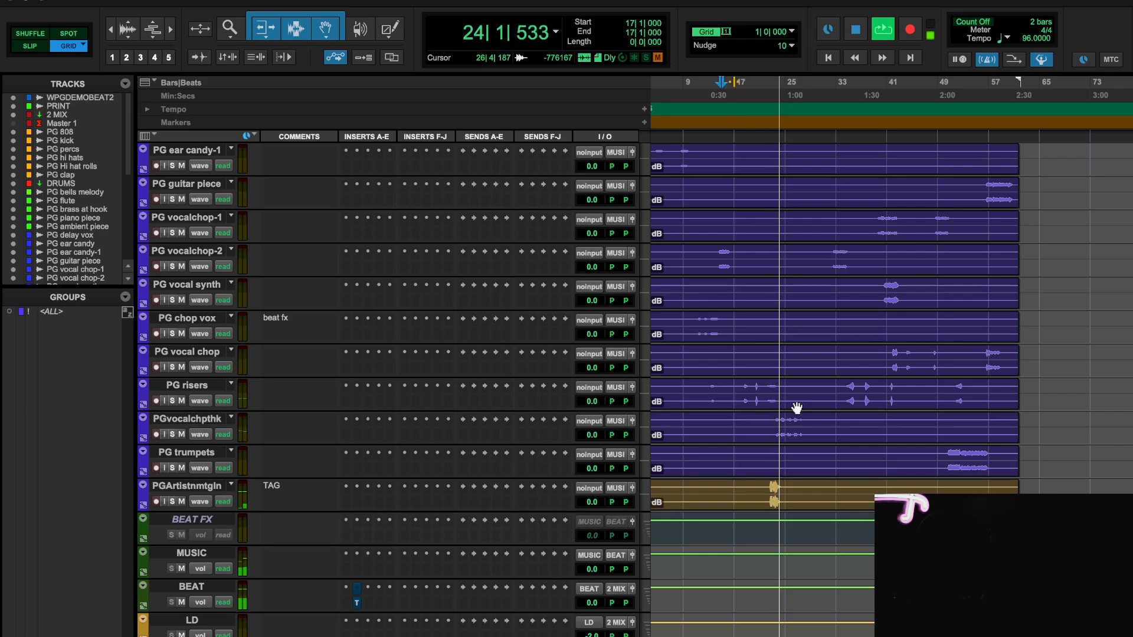
scroll(288, 518, up, 1)
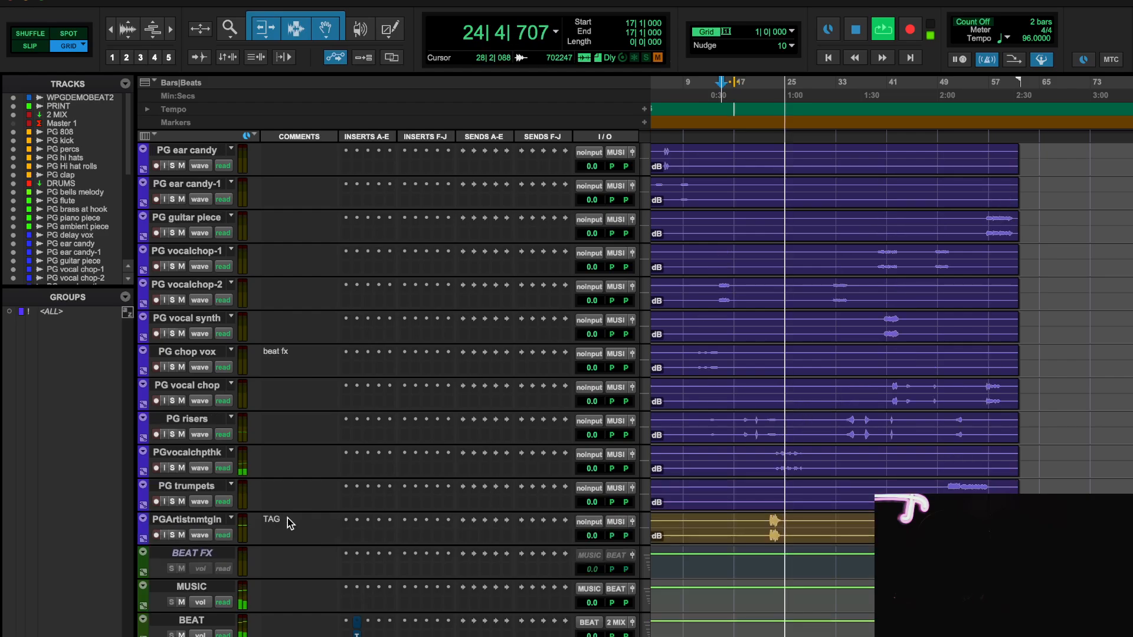
- Move the PG trumpets track up to directly below PGambientpiec
scroll(171, 494, up, 15)
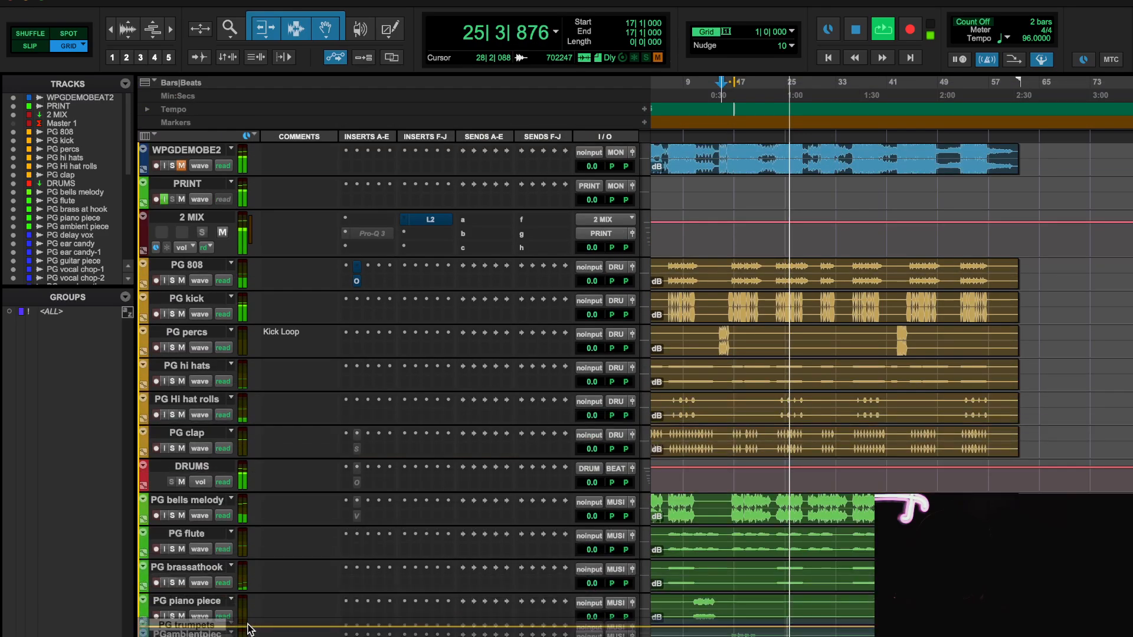
drag(295, 636, 307, 636)
scroll(347, 581, down, 15)
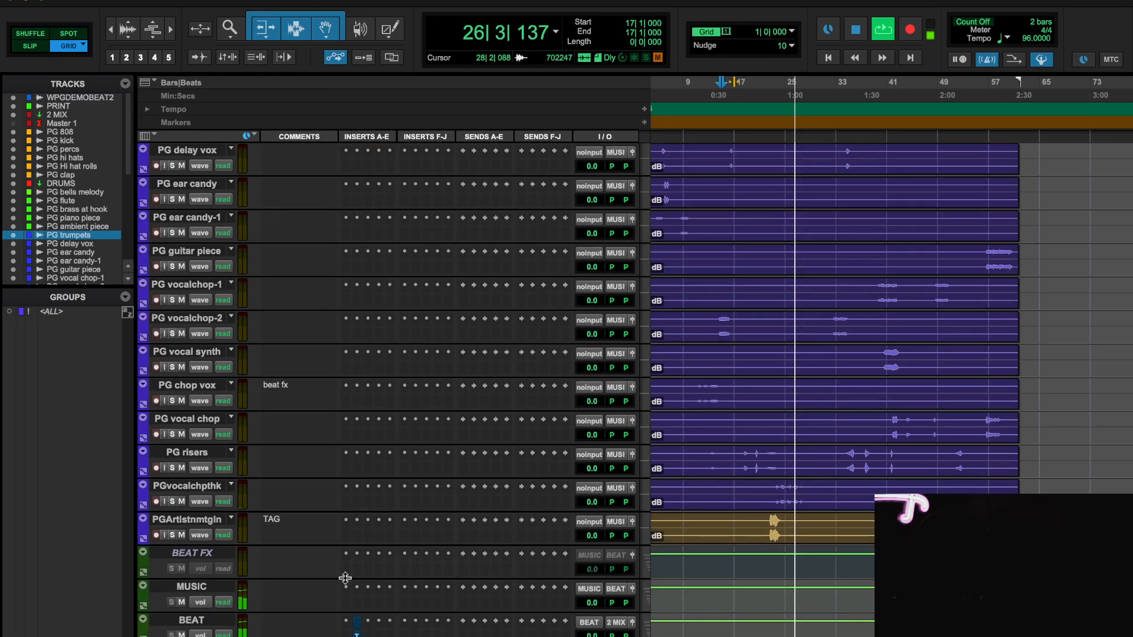
scroll(345, 578, up, 12)
scroll(345, 578, up, 1)
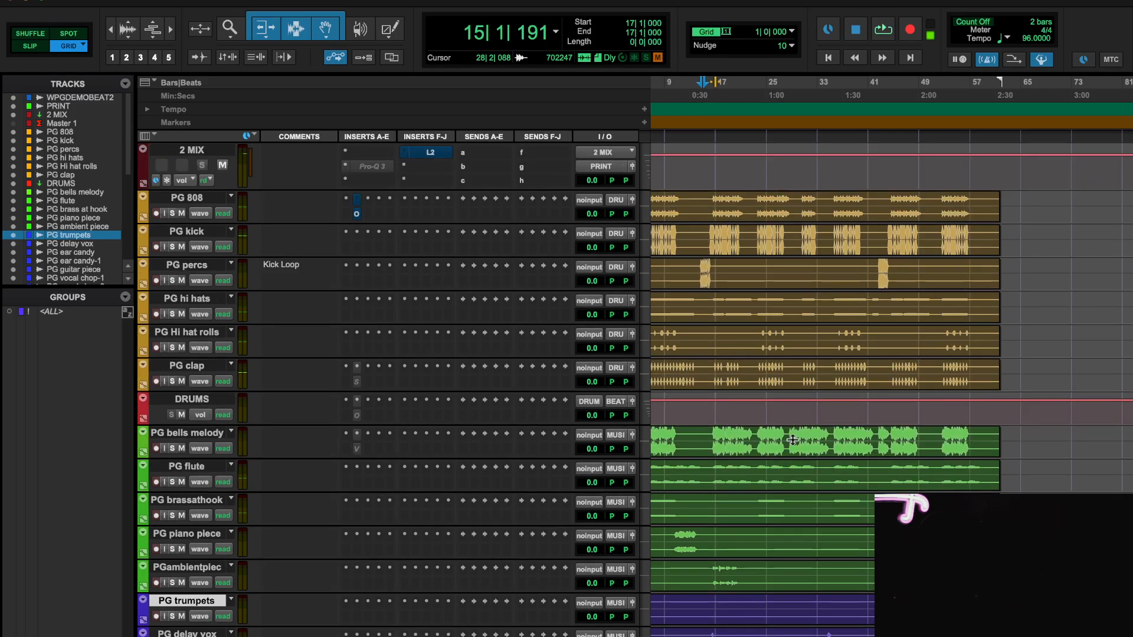
- Set the grid value to a 1/4 note for working around bars 35 to 39
key(t)
key(t)
key(t)
key(r)
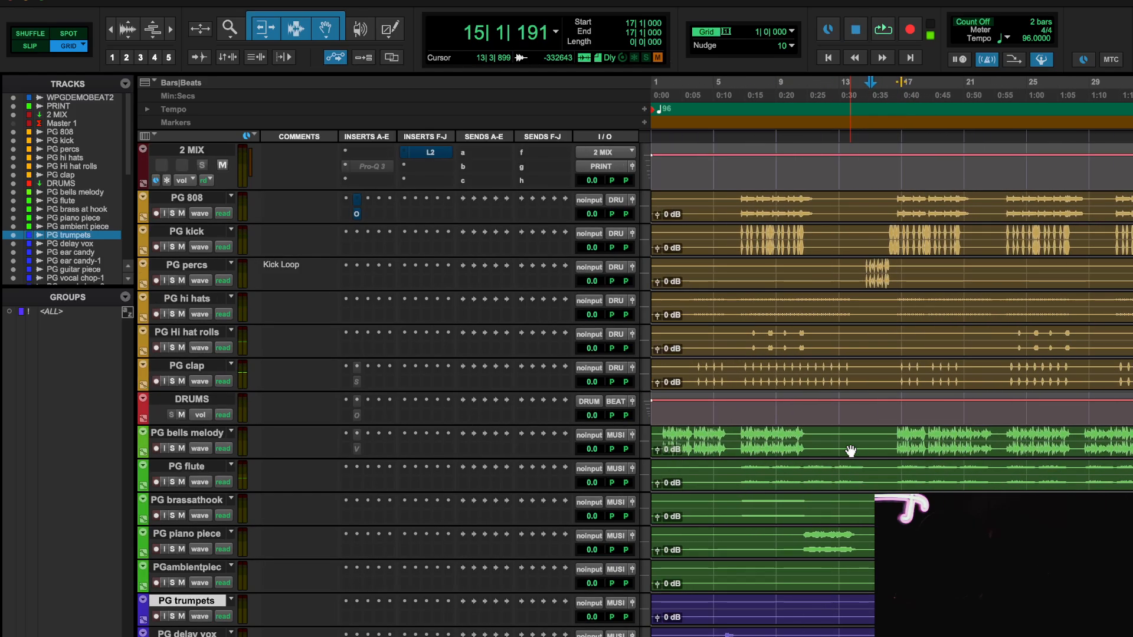
key(t)
scroll(851, 451, left, 5)
scroll(850, 449, up, 1)
scroll(851, 446, right, 10)
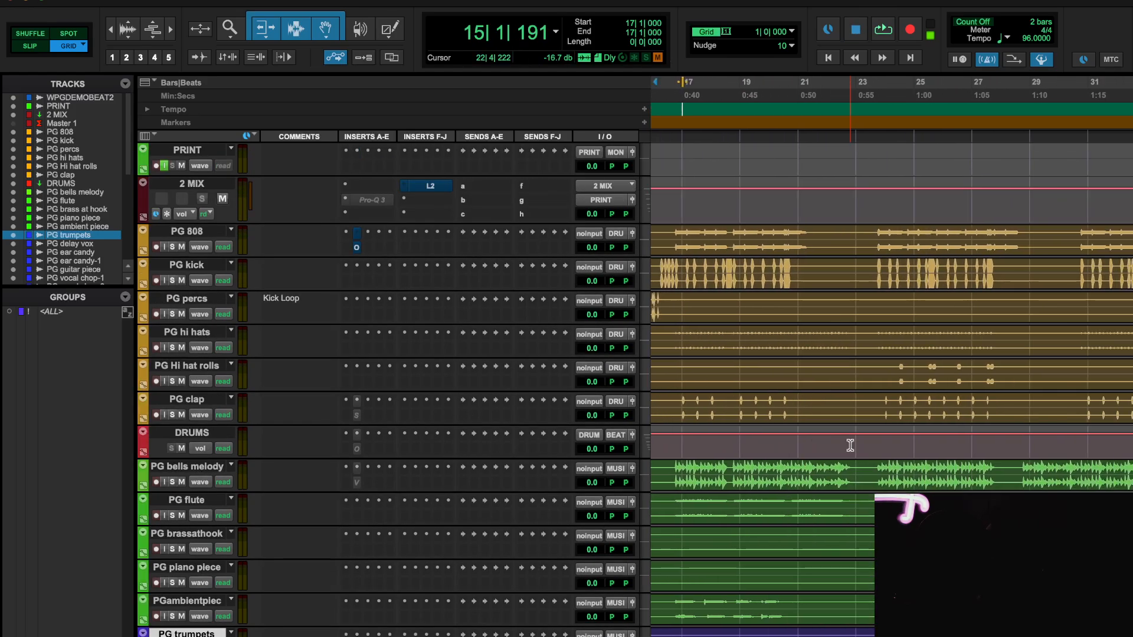
scroll(851, 445, right, 8)
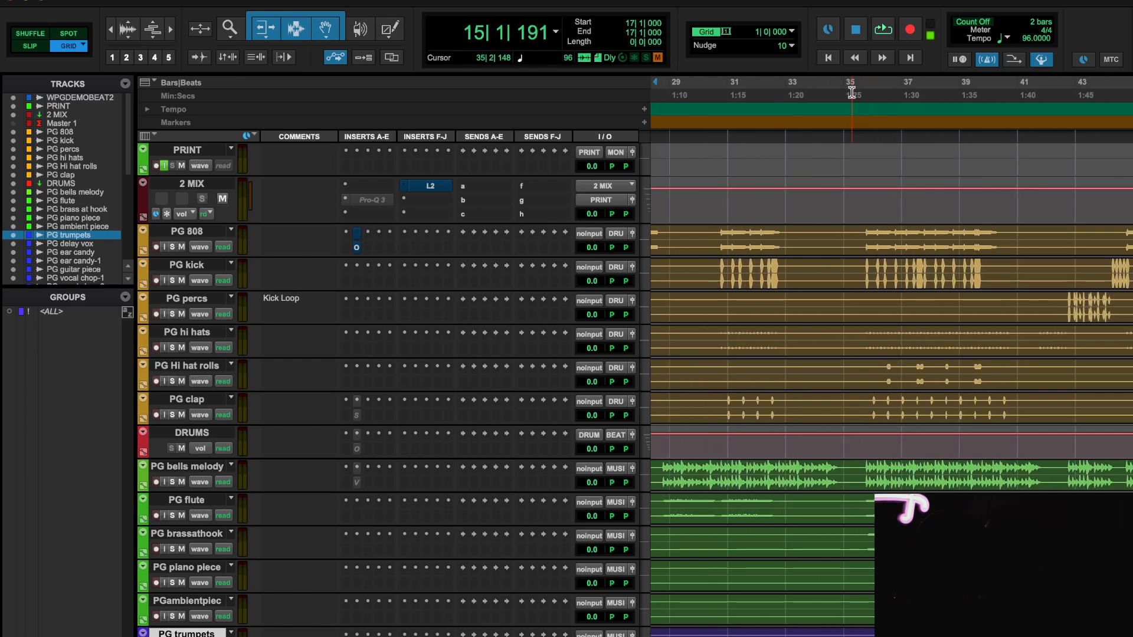
key(t)
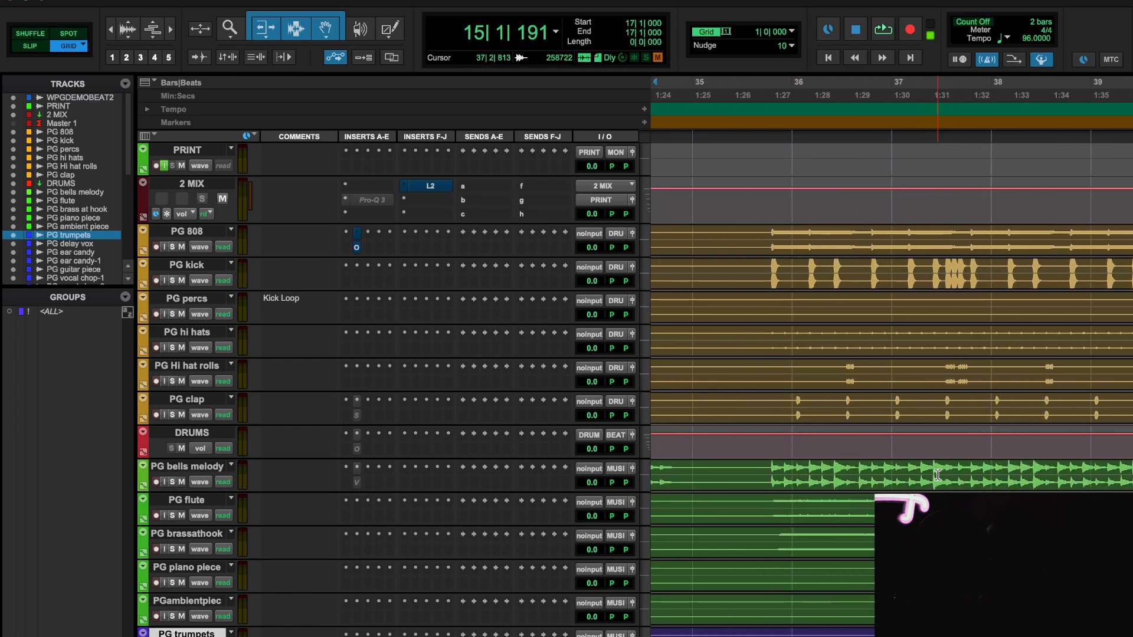
click(720, 34)
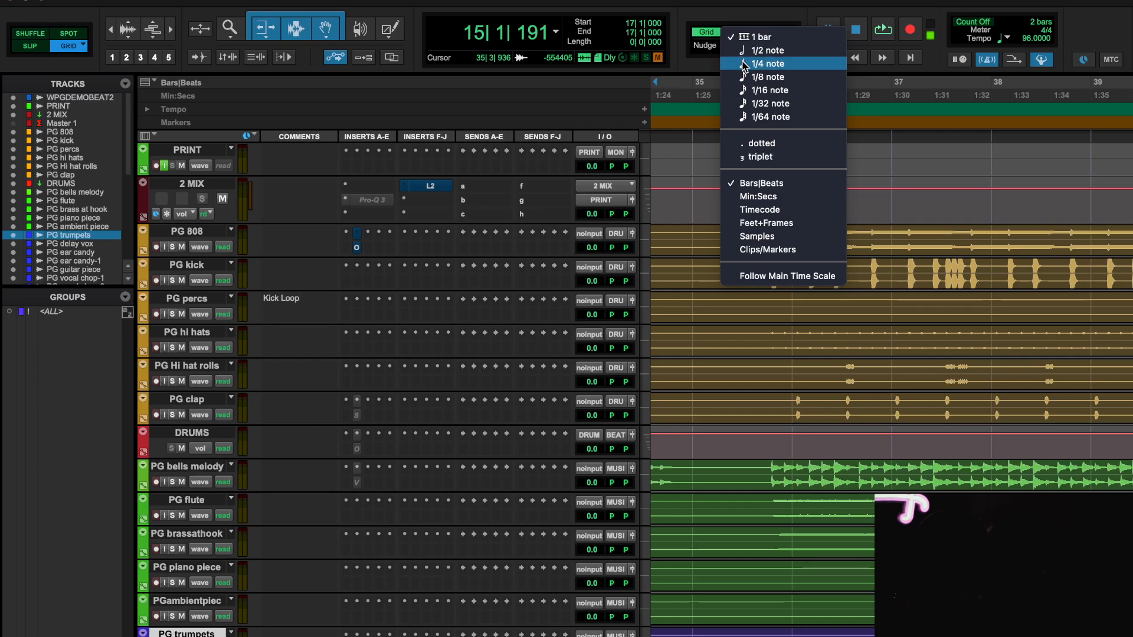
click(761, 70)
- Mark a playback range of about two bars in the timeline starting at 35|4|000
click(770, 97)
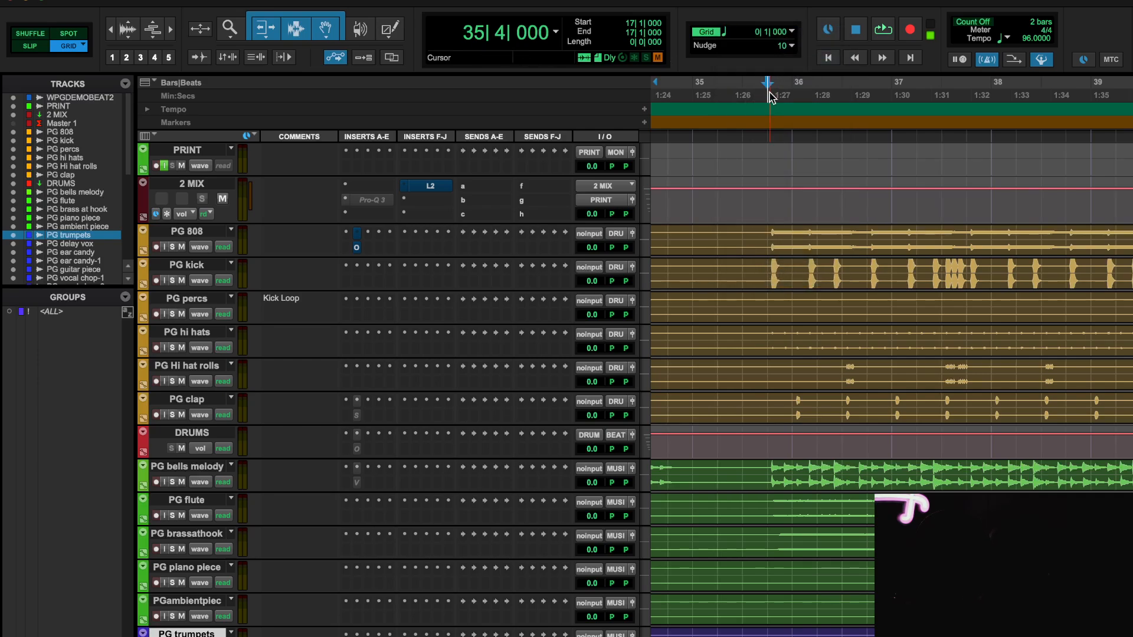
drag(770, 96, 959, 230)
click(870, 384)
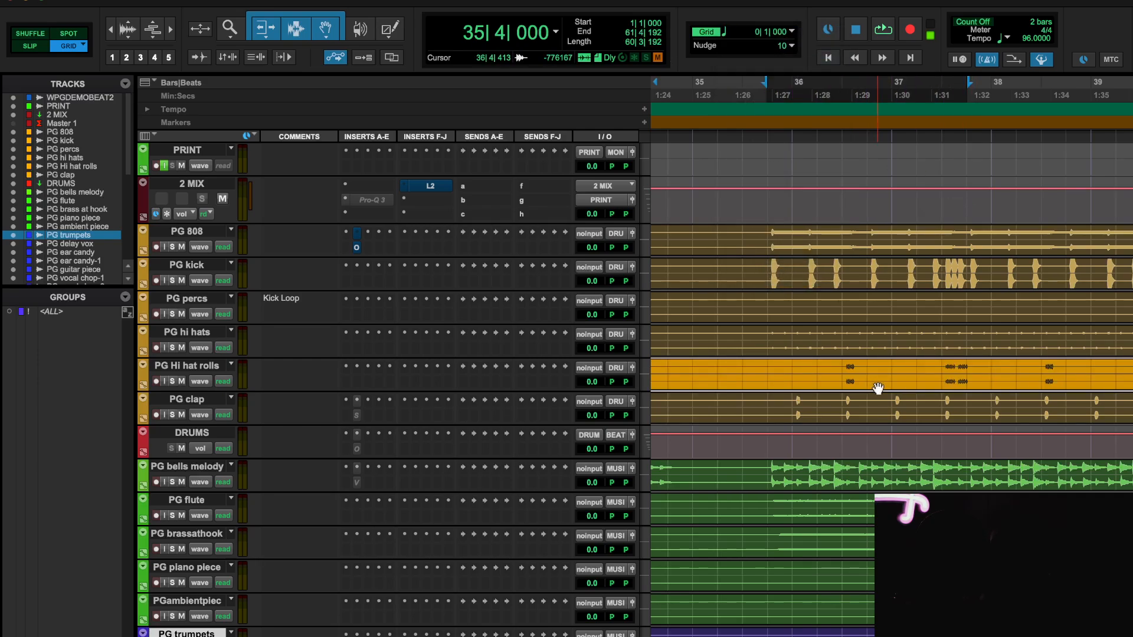
- Undo the reordering of the PG trumpets and PG main vox tracks
key(Delete)
click(141, 0)
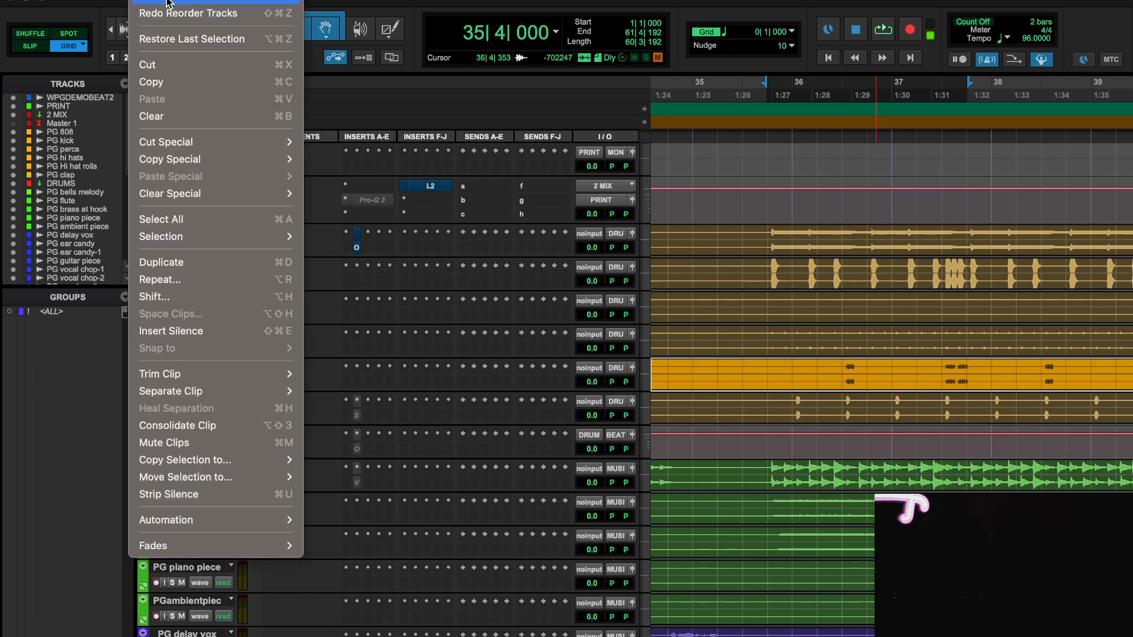
click(140, 1)
- Select 35|4|000 to 40|2|000 across the tracks from PG 808 to PG bells melody and play it briefly
scroll(337, 317, down, 1)
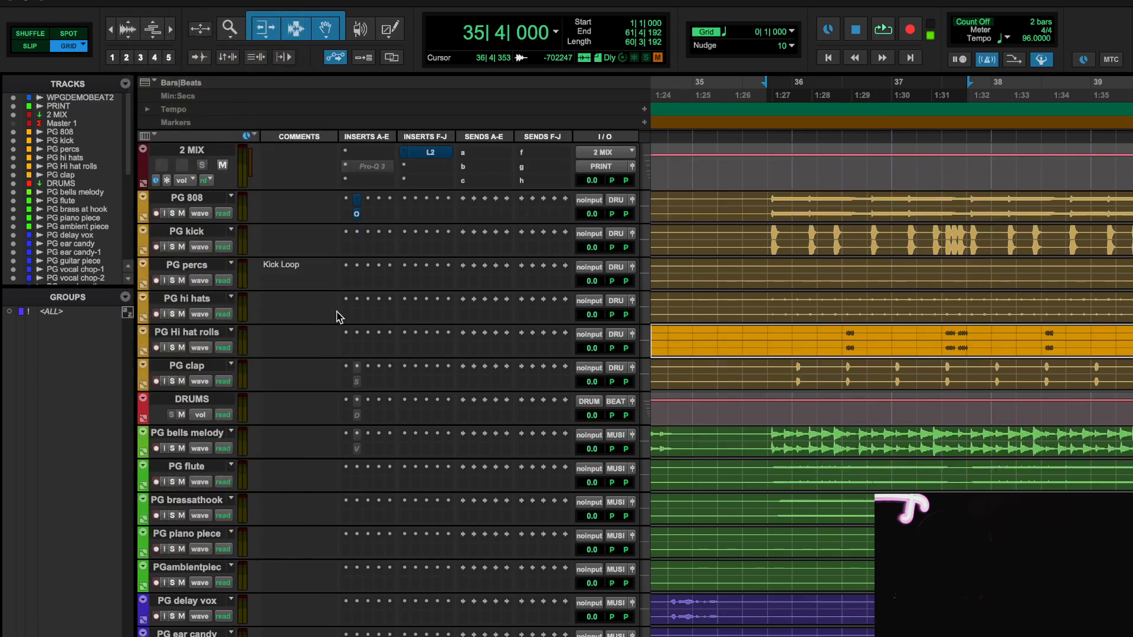
key(r)
key(r)
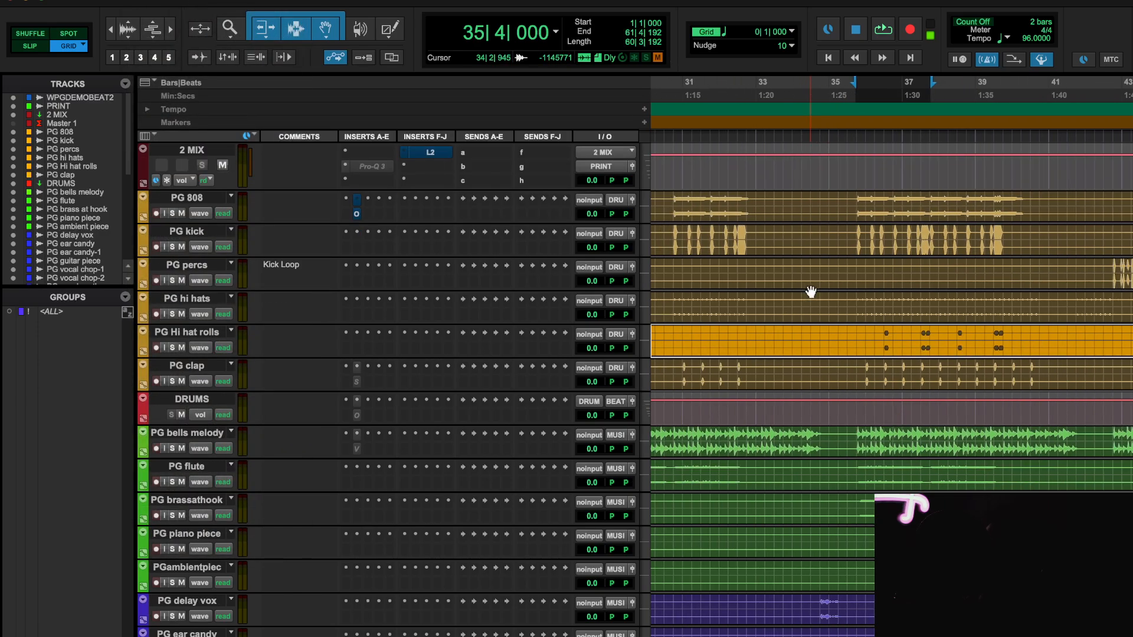
scroll(848, 250, right, 2)
drag(807, 202, 973, 437)
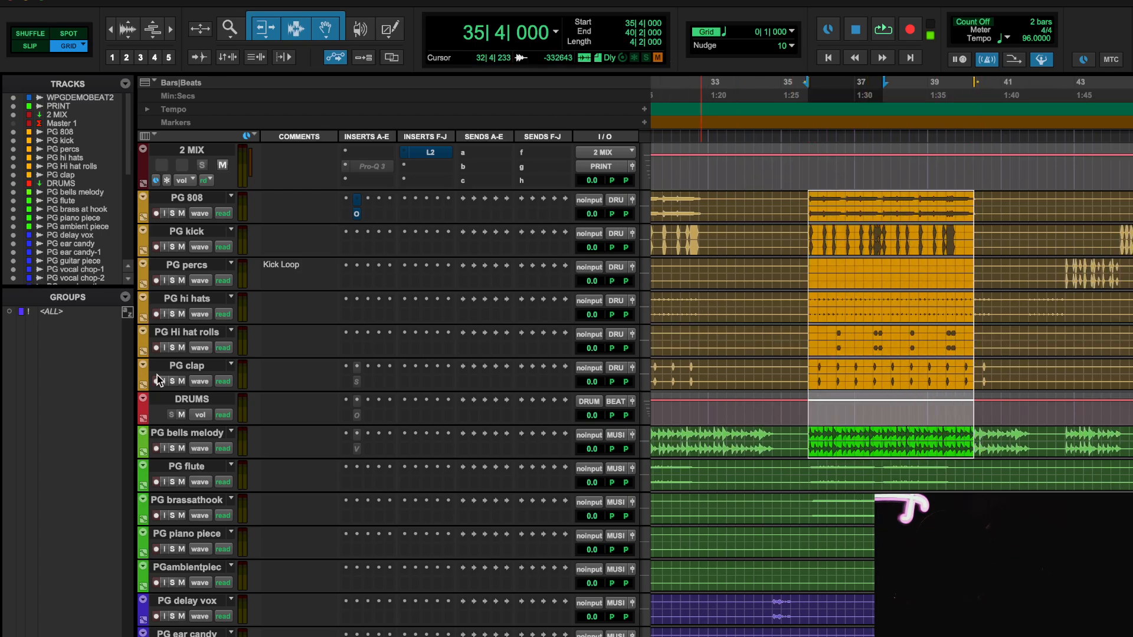
key(space)
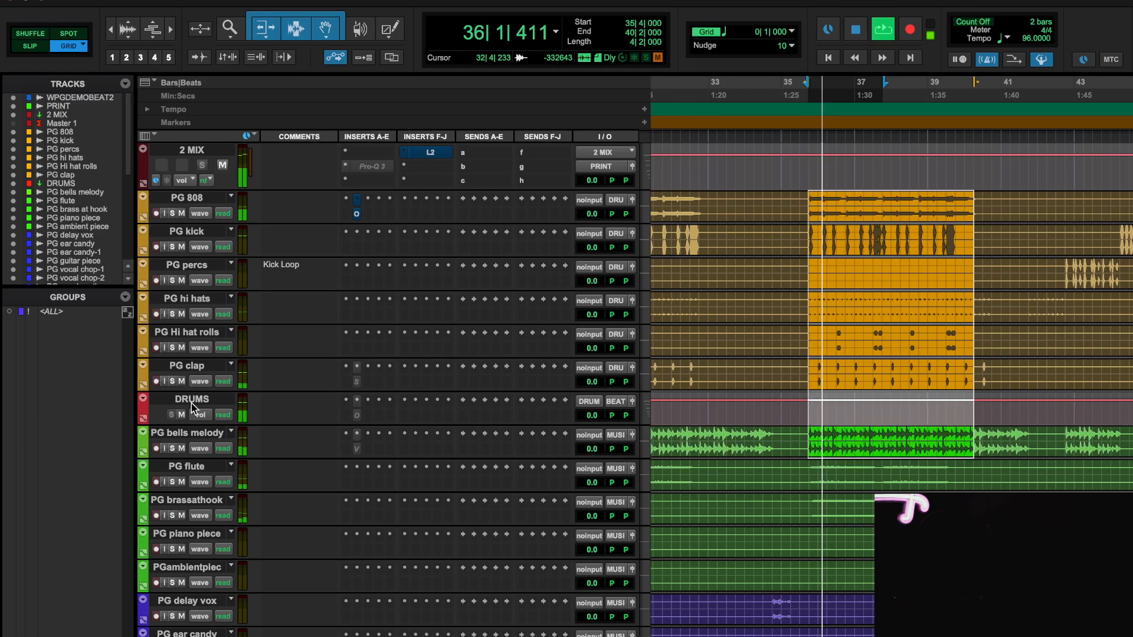
key(space)
- Open The God Particle on the BEAT track, keep its factory default preset and set the amount to 0%
scroll(225, 447, down, 2)
scroll(225, 447, down, 10)
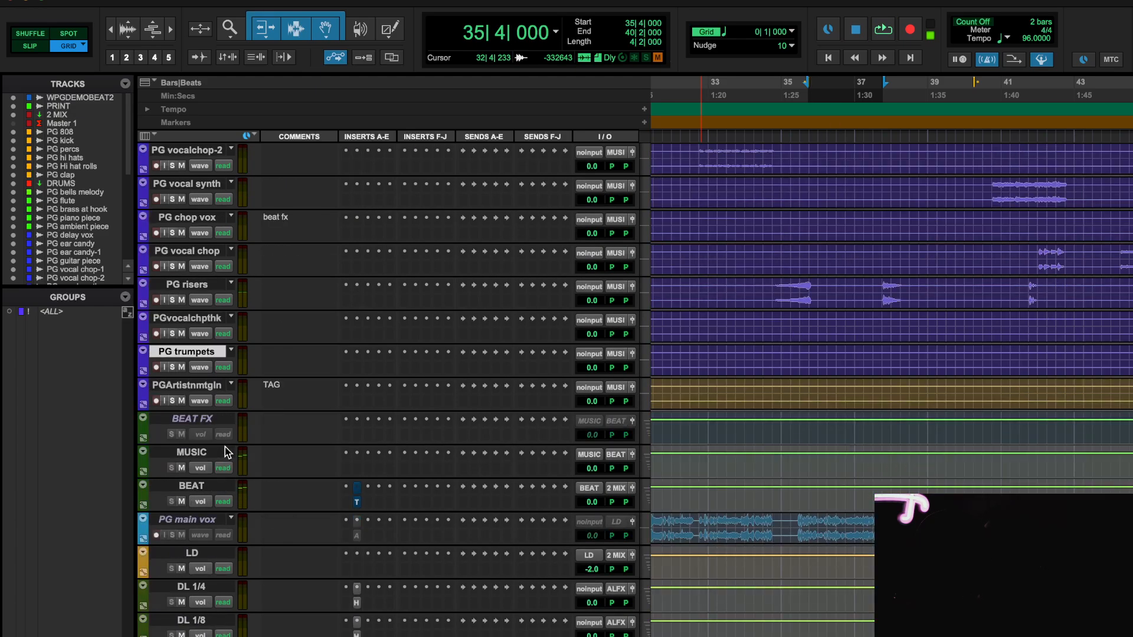
click(357, 489)
click(352, 272)
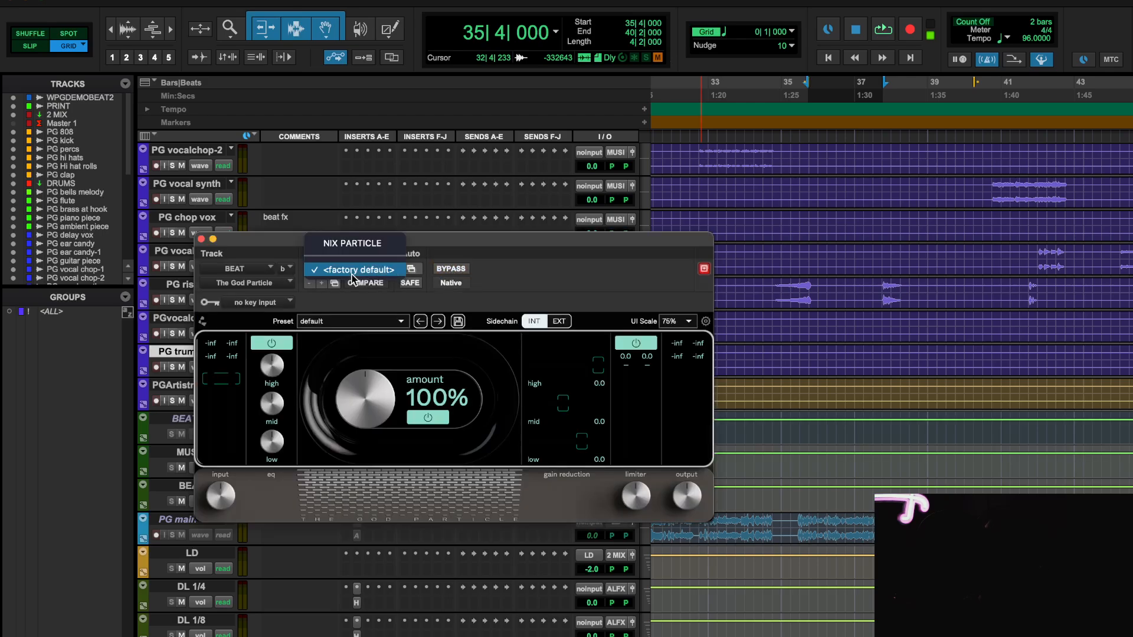
click(353, 271)
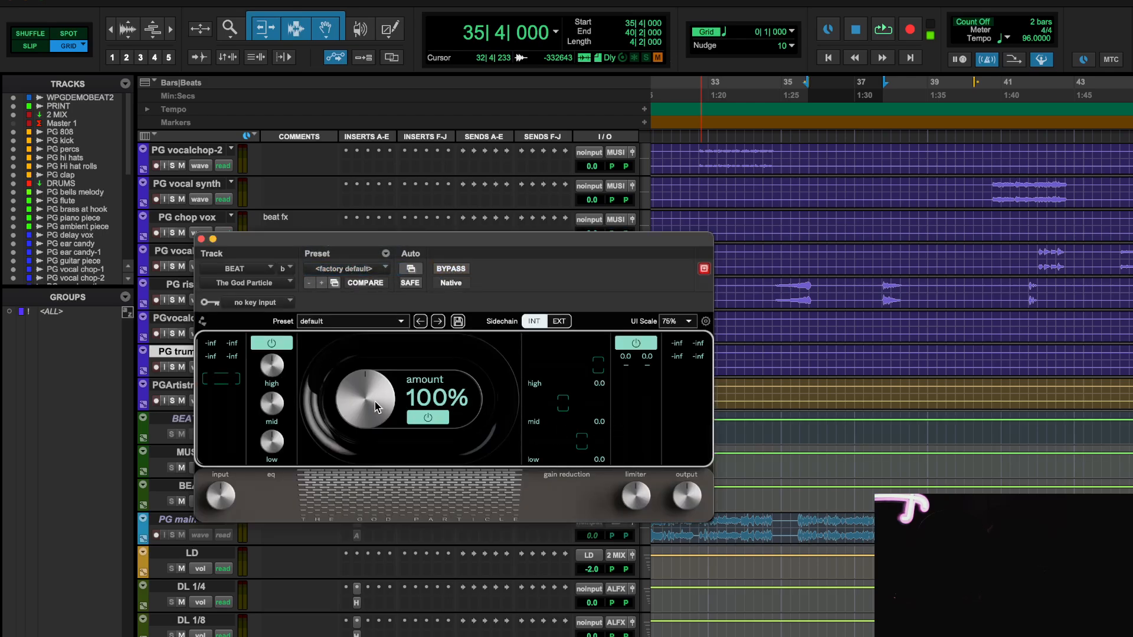
drag(375, 407, 375, 466)
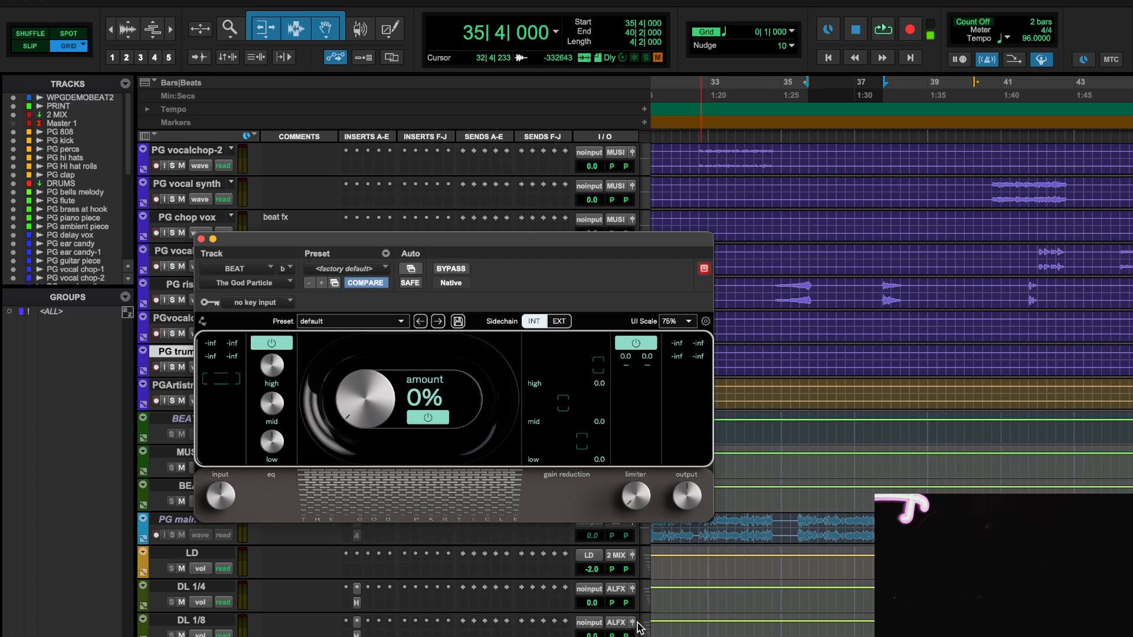
- Set The God Particle's amount to 45% during playback, with the limiter off and the sidechain on INT
key(space)
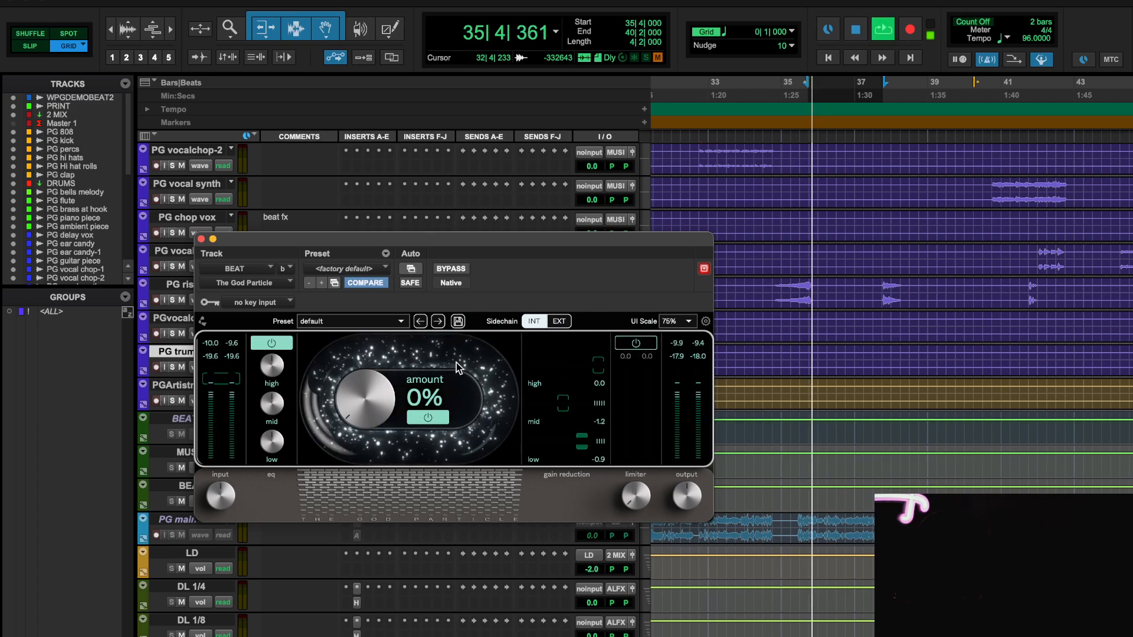
drag(378, 420, 378, 394)
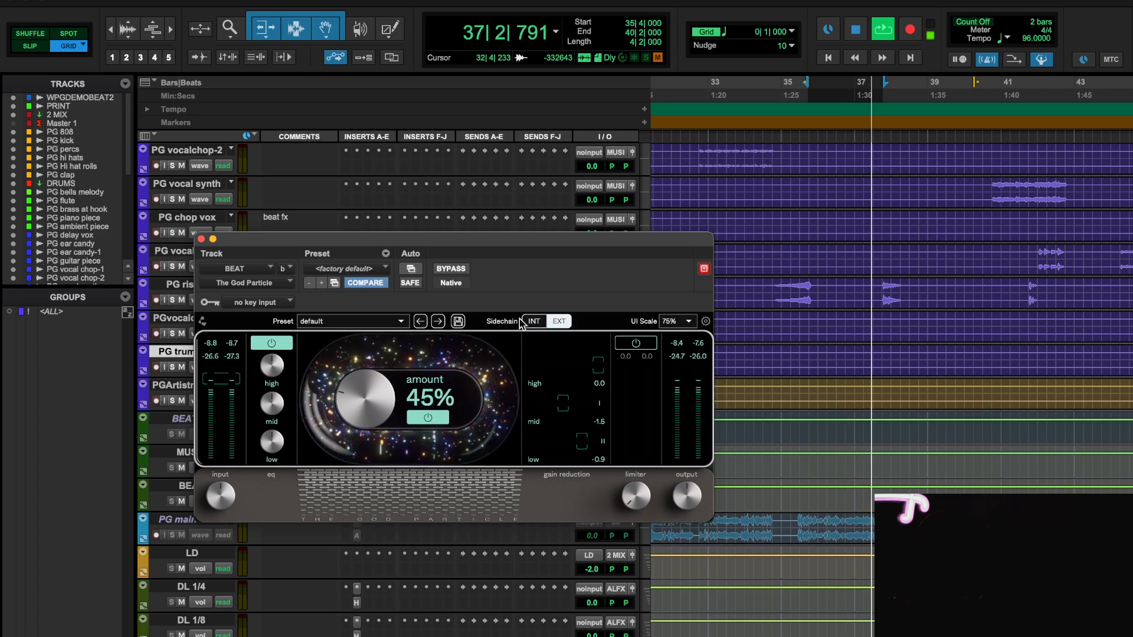
click(534, 322)
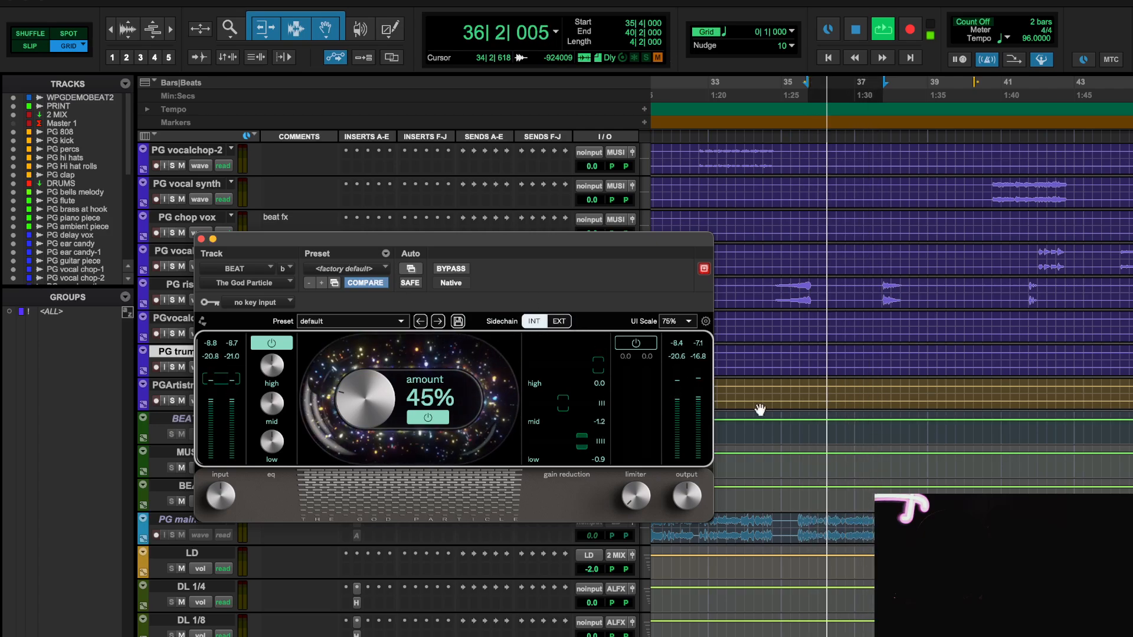
- Close The God Particle and solo the PG bells melody, PG 808 and PG kick tracks during playback
click(201, 239)
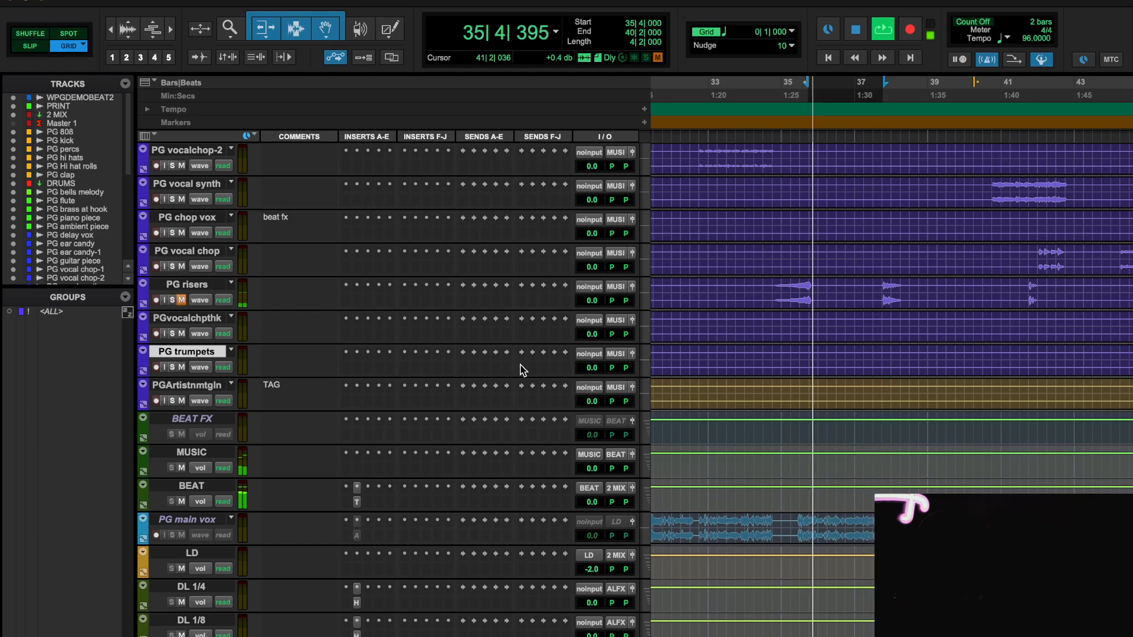
scroll(521, 370, up, 15)
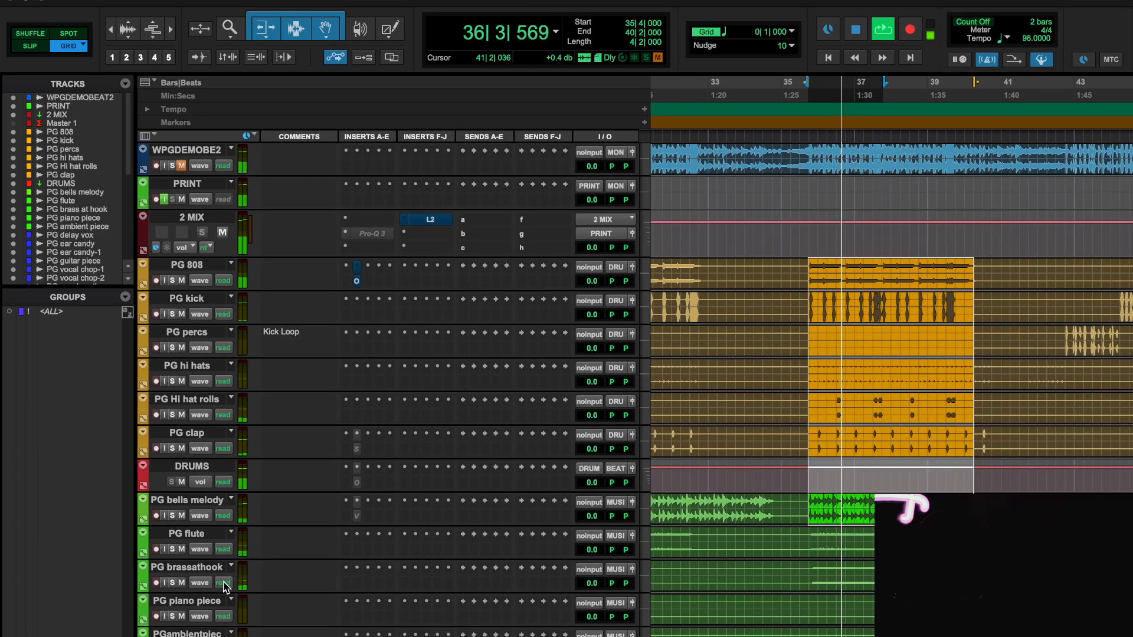
click(171, 515)
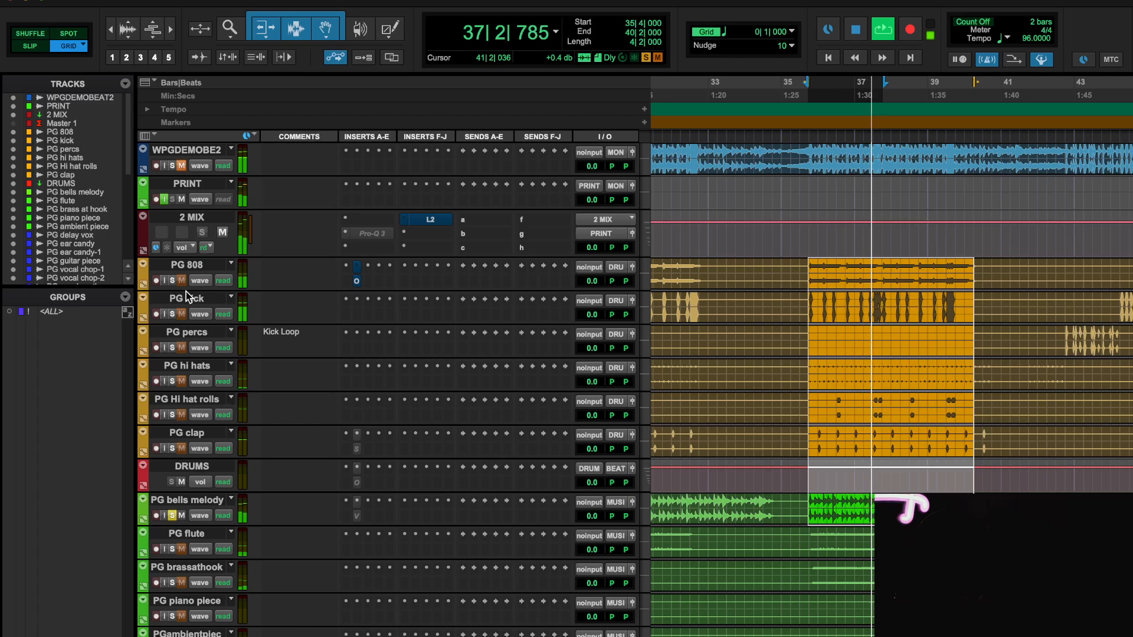
click(172, 281)
click(172, 314)
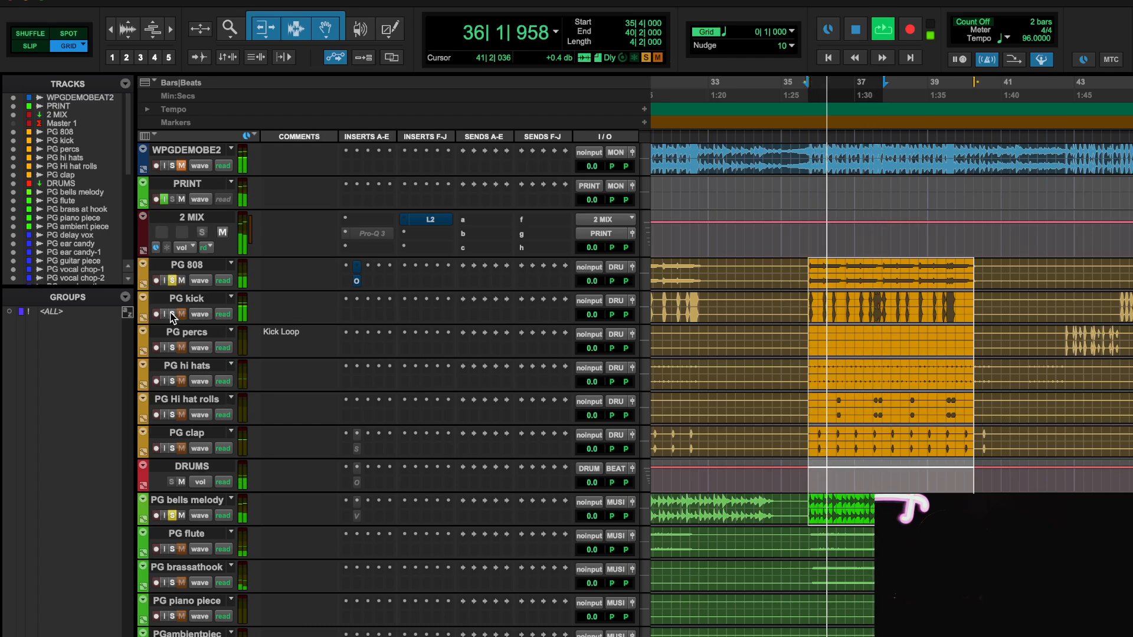
key(space)
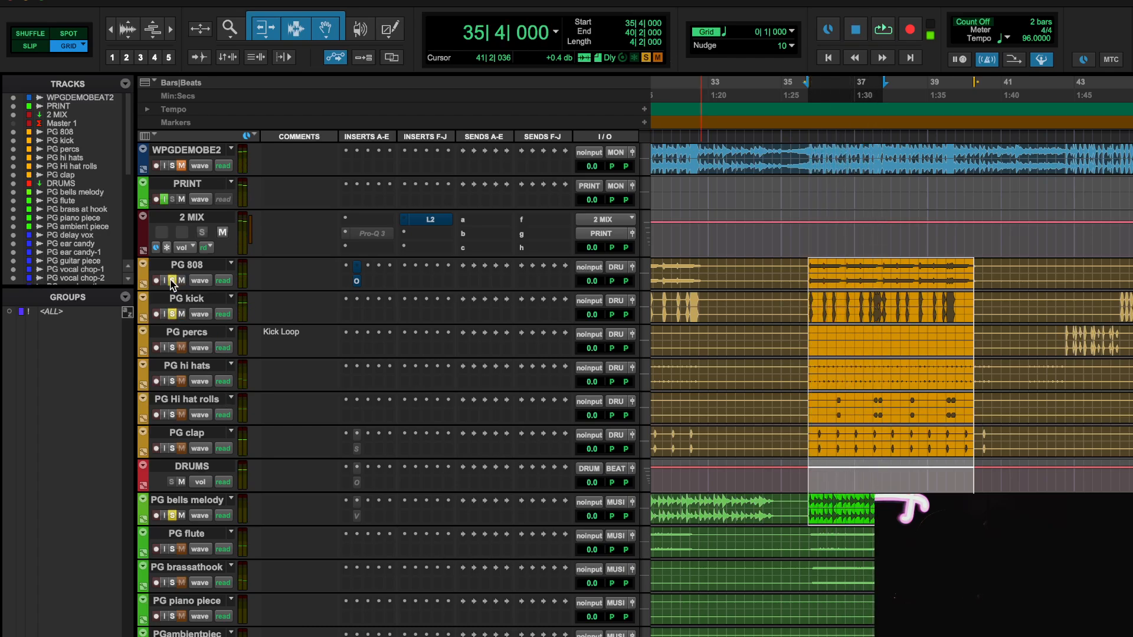
- Clear all solos and insert the Orion plugin in the third slot of the DRUMS track
alt+click(172, 280)
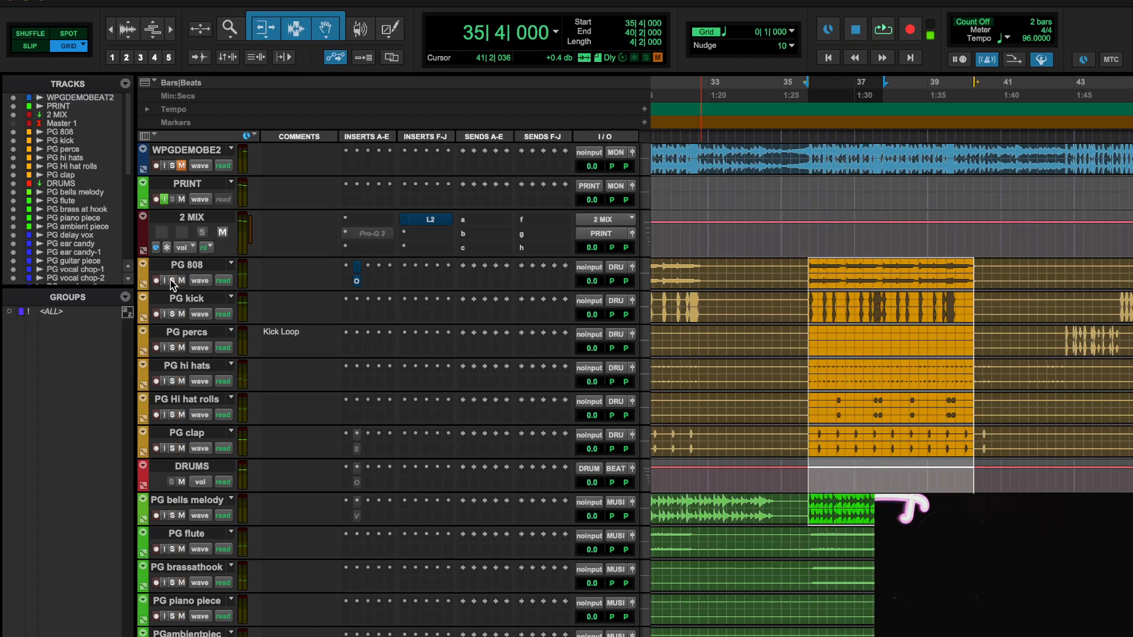
click(357, 468)
click(391, 418)
click(369, 482)
click(397, 432)
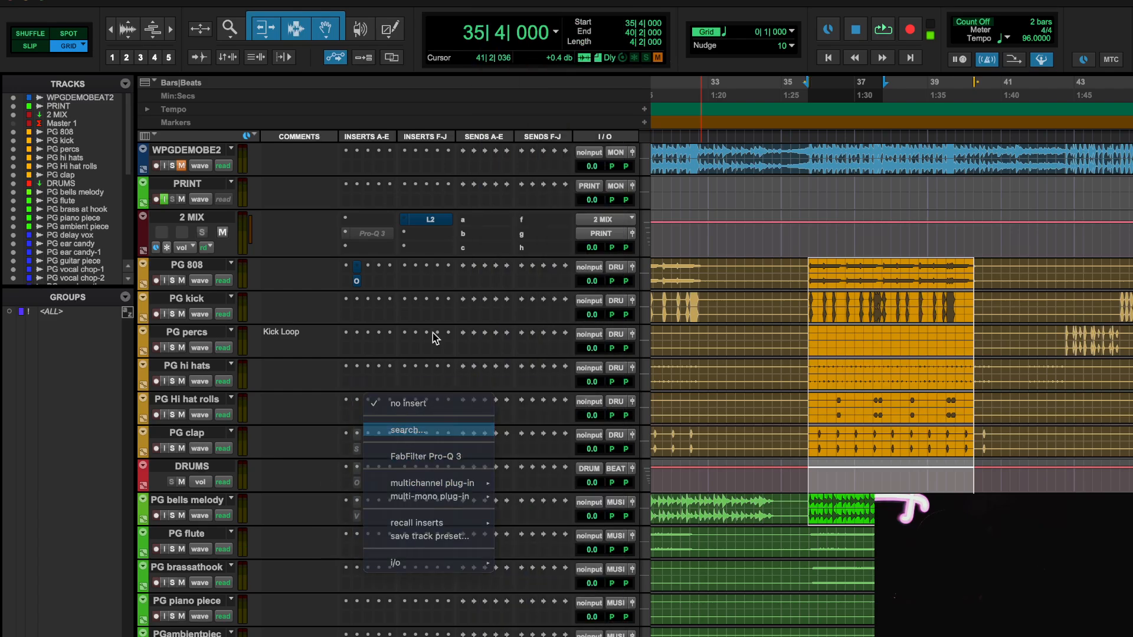
text(ORION)
key(Return)
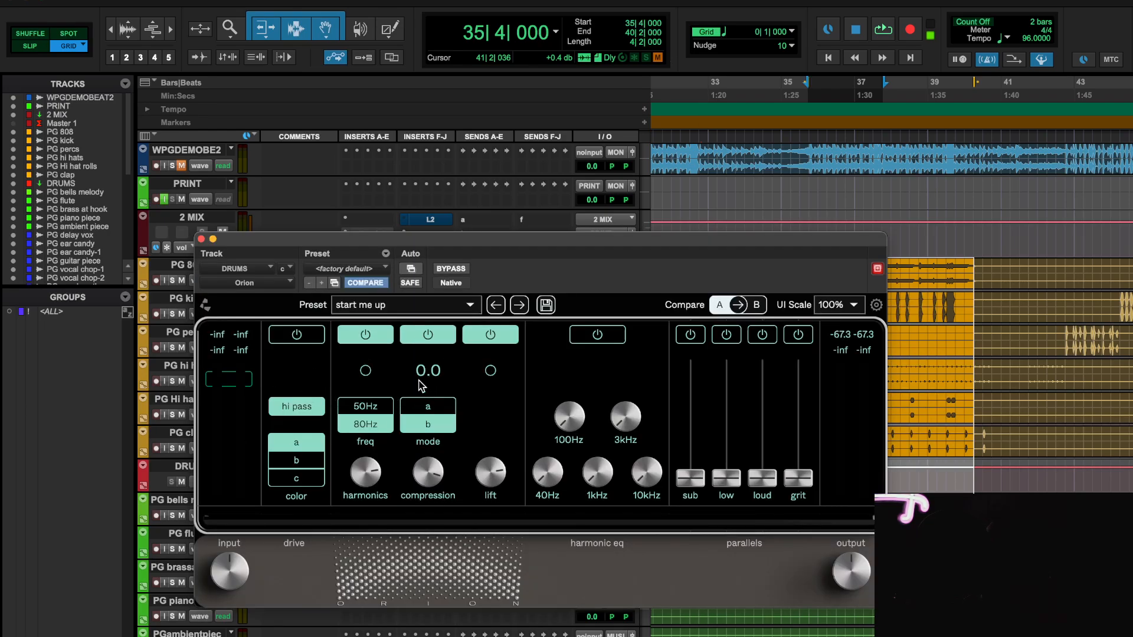
- Turn off Orion's harmonics section and compare the plugin bypassed and active during looped playback
click(383, 337)
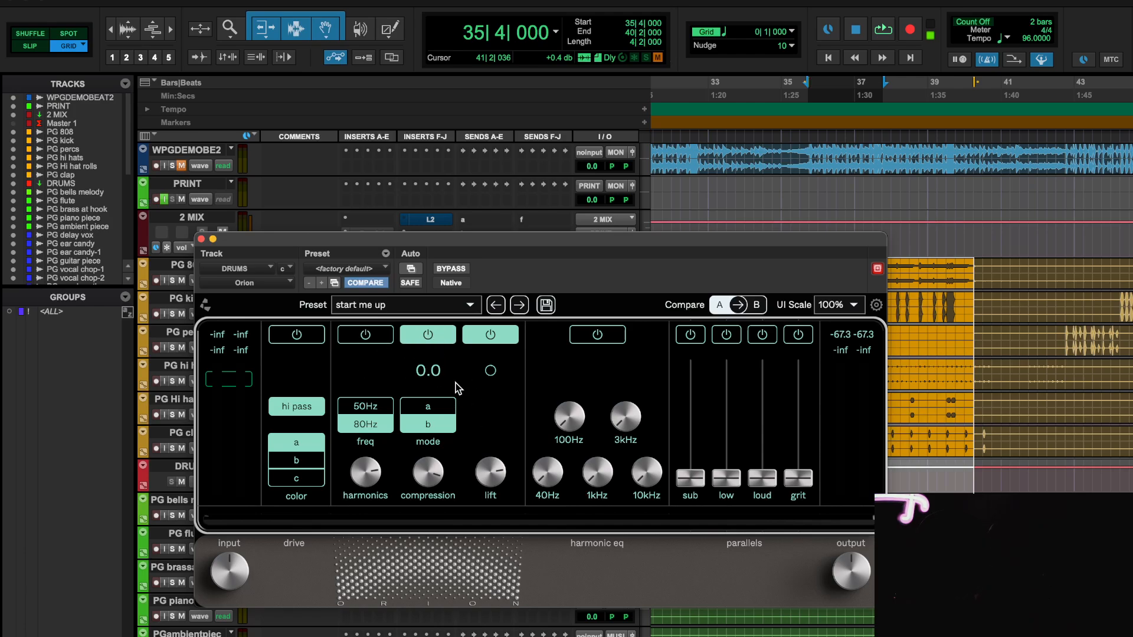
key(space)
click(452, 269)
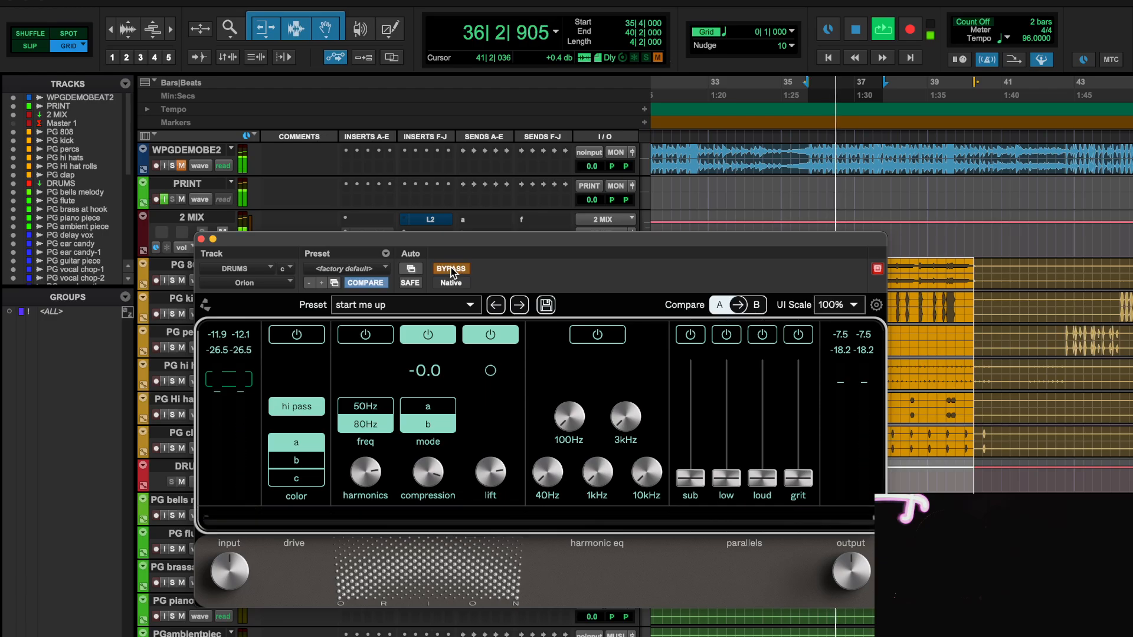
click(452, 269)
- Lower Orion's harmonics amount while the loop plays and close the plugin window
mouse_move(371, 501)
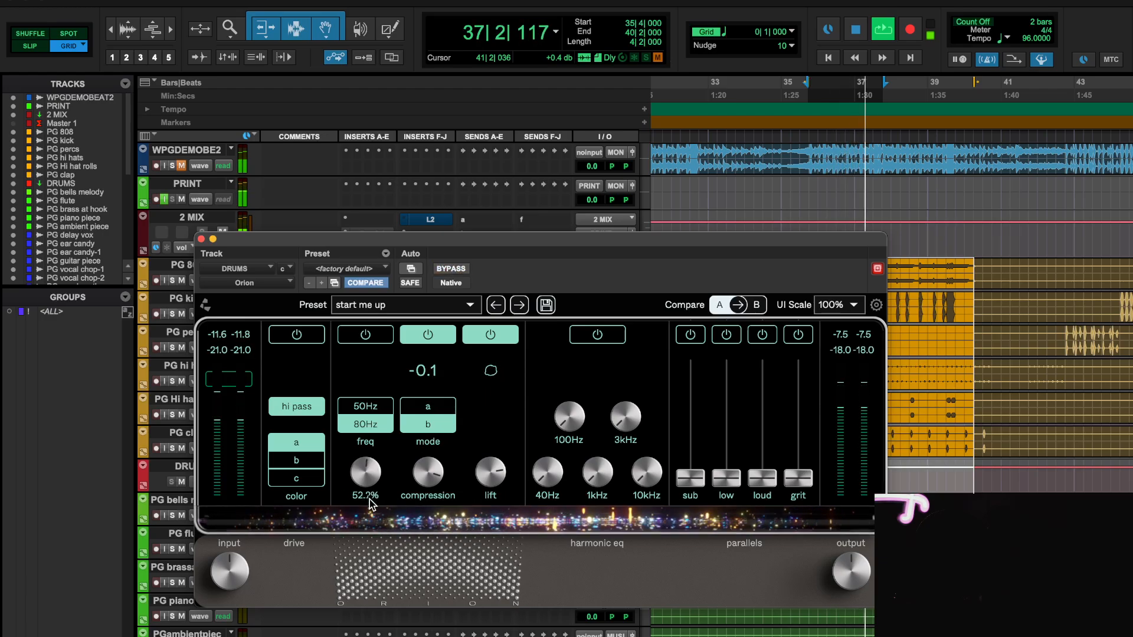
drag(369, 497, 356, 503)
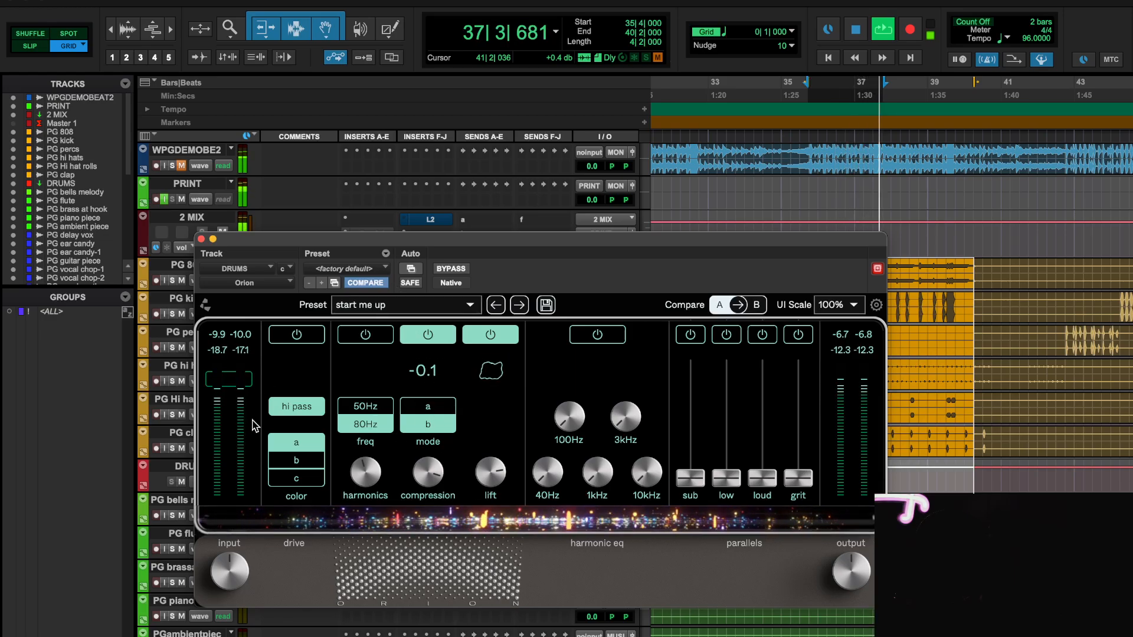
key(space)
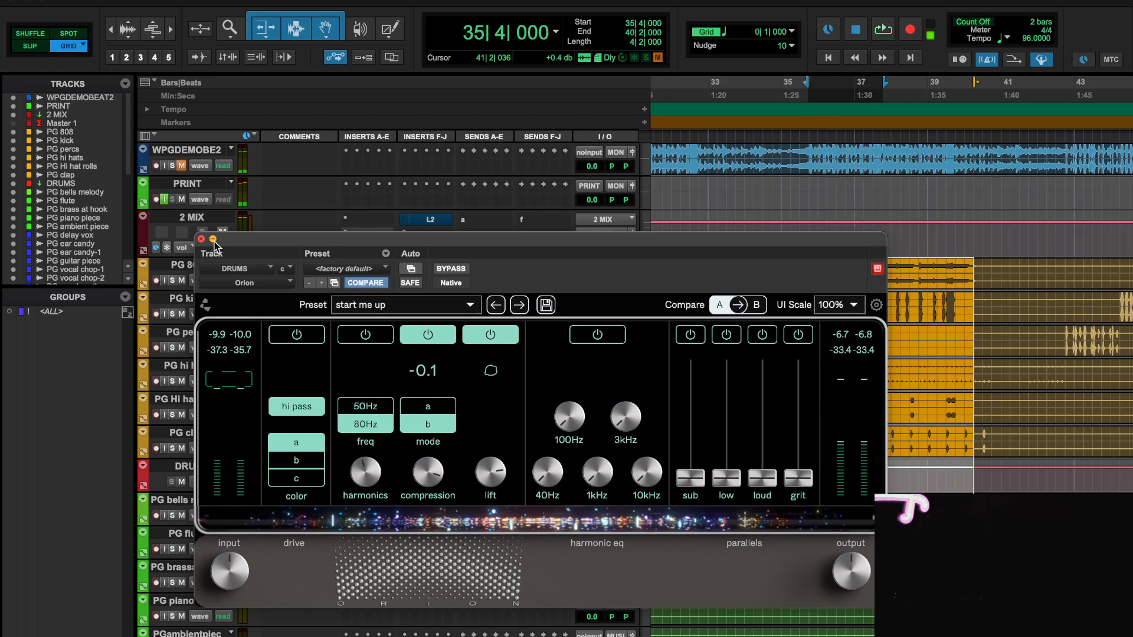
click(213, 239)
scroll(476, 504, down, 1)
scroll(477, 504, up, 1)
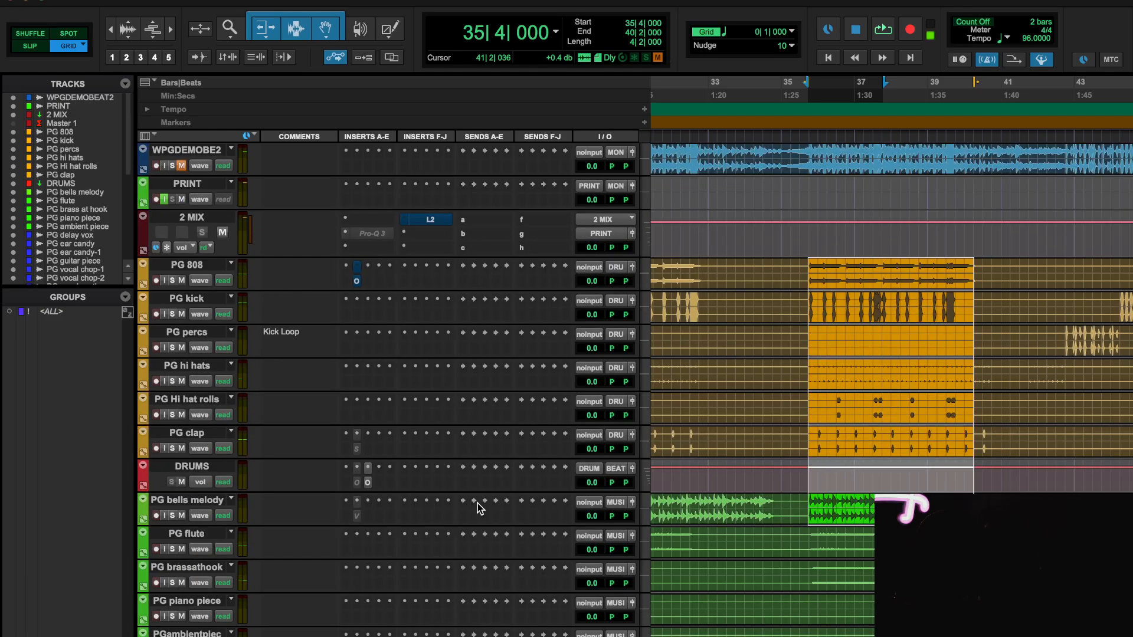
- Solo PG 808, PG kick and PG bells melody, and insert FabFilter Pro-Q 3 in PG bells melody's third slot
click(172, 281)
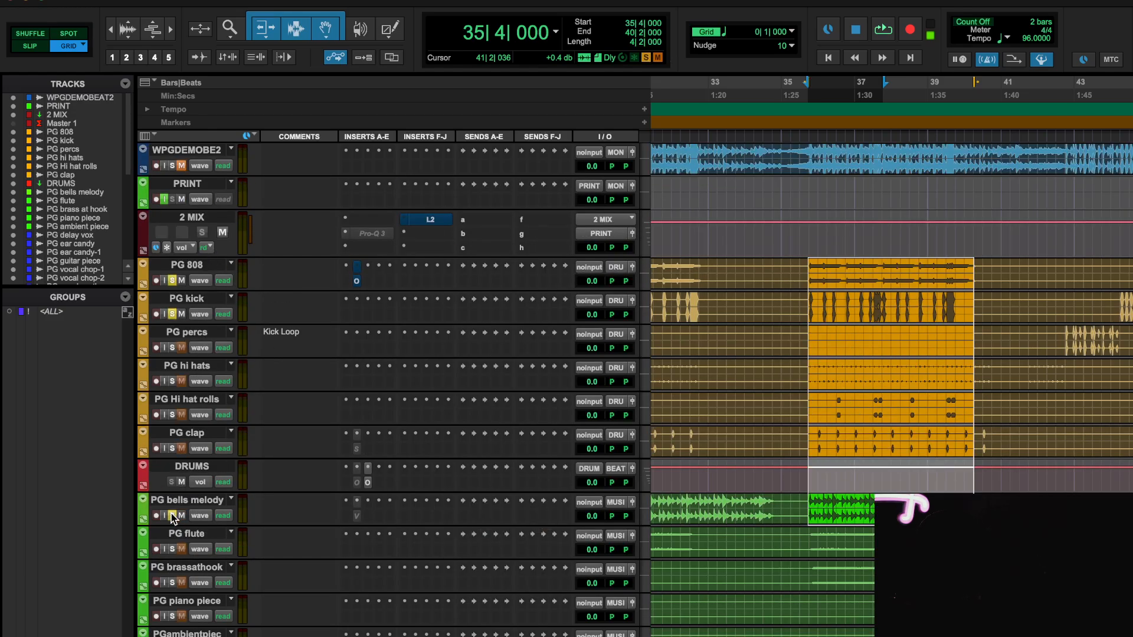
key(space)
click(367, 500)
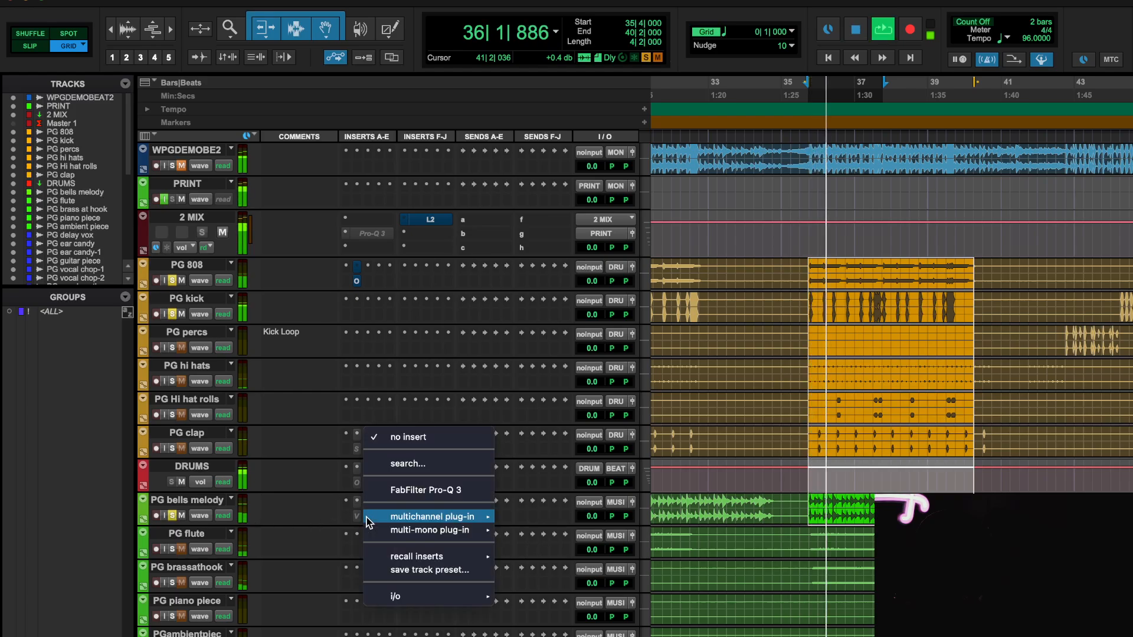
click(400, 497)
drag(463, 242, 473, 102)
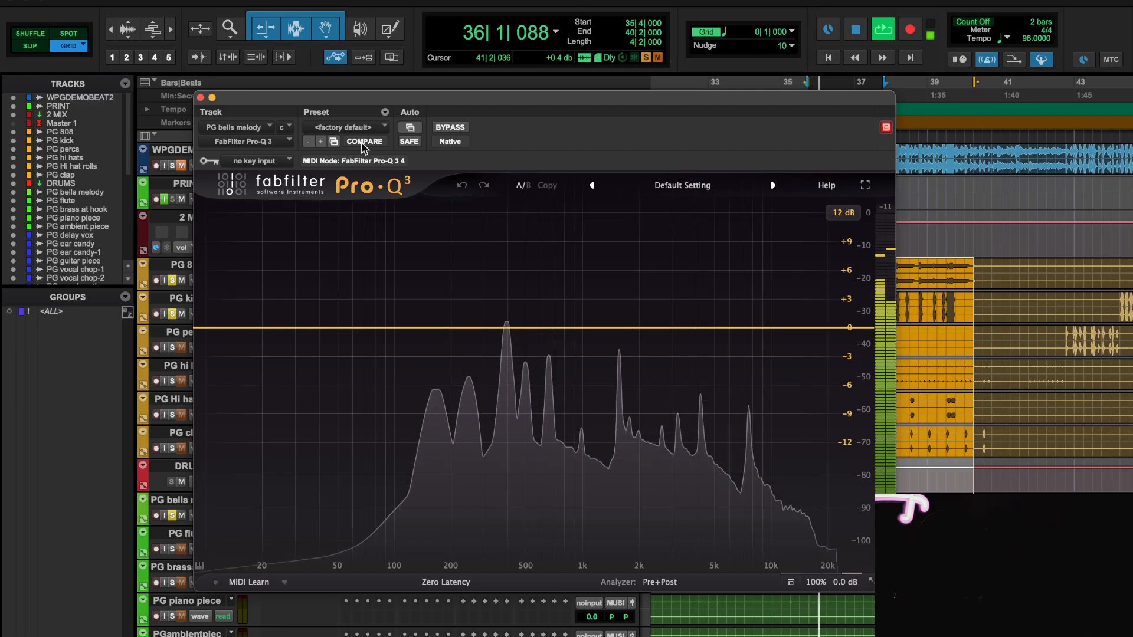
key(space)
click(200, 97)
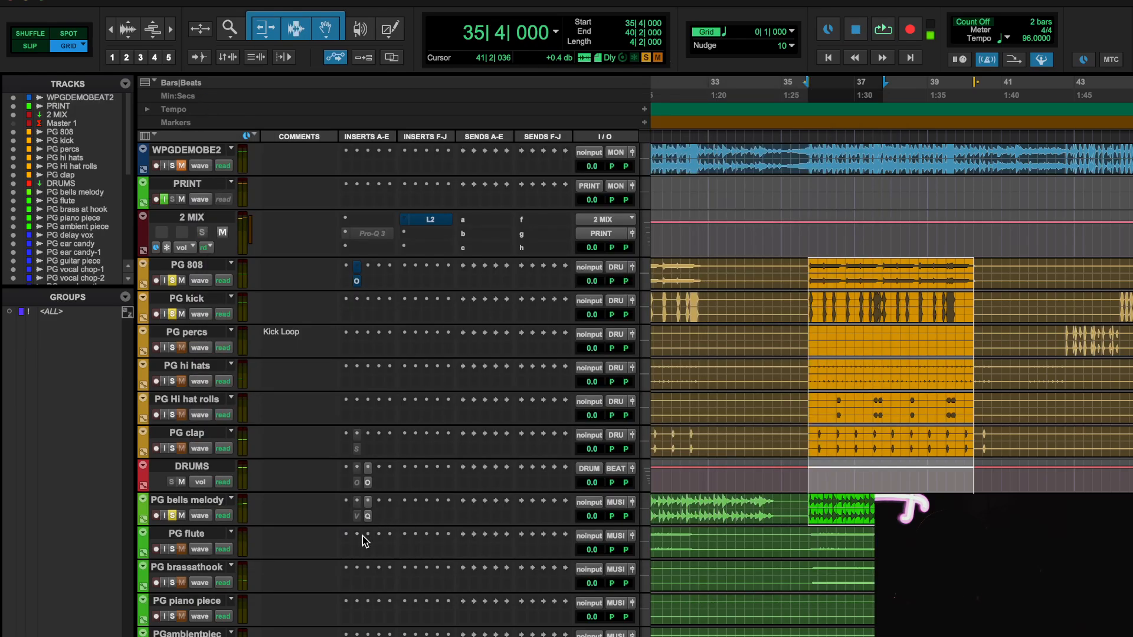
- Insert ValhallaRoom (stereo) in the sixth slot of the PG bells melody track
click(403, 518)
click(444, 463)
text(VALL)
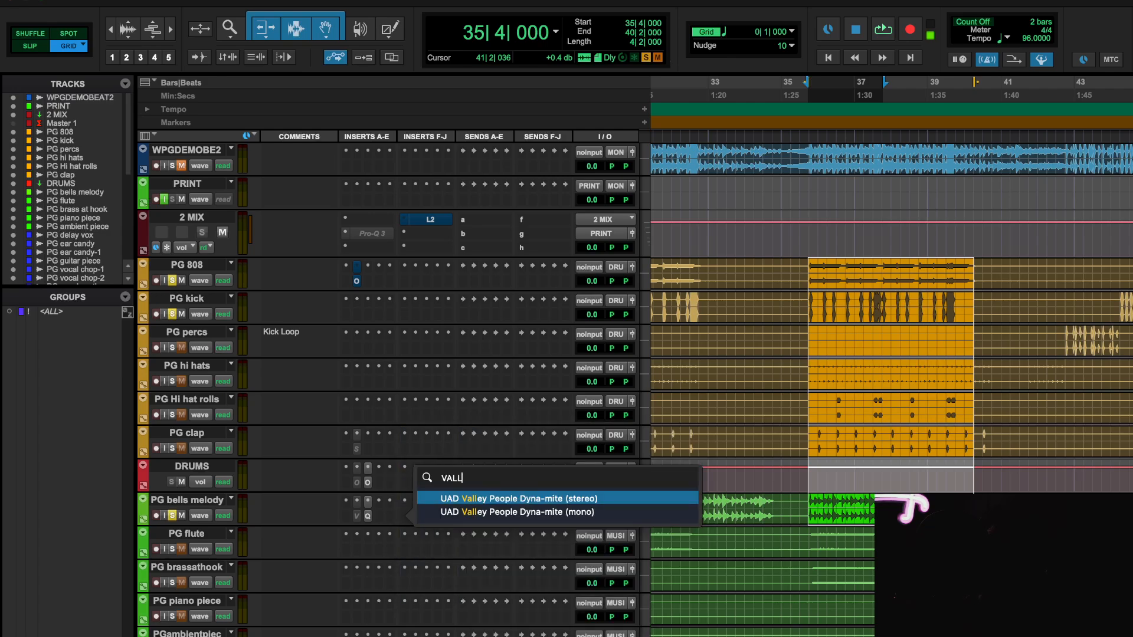
key(BackSpace)
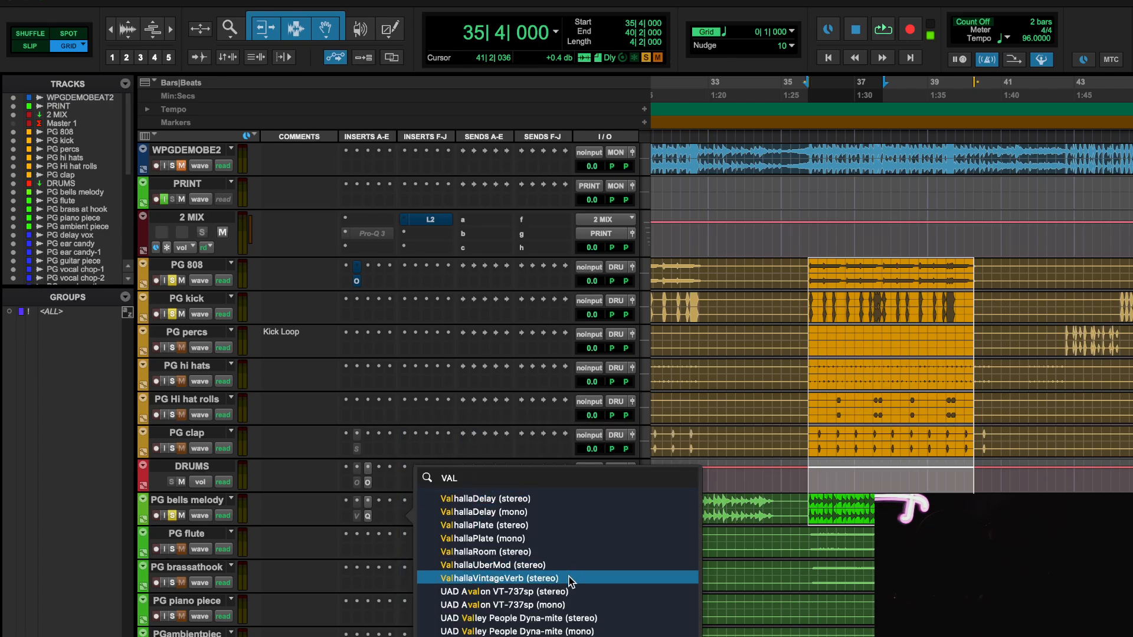
click(539, 552)
- Set ValhallaRoom to 19.1% mix, 0.0 ms predelay, 1.35 s decay, 250 Hz low cut and 10410 Hz high cut during playback, and close it
key(space)
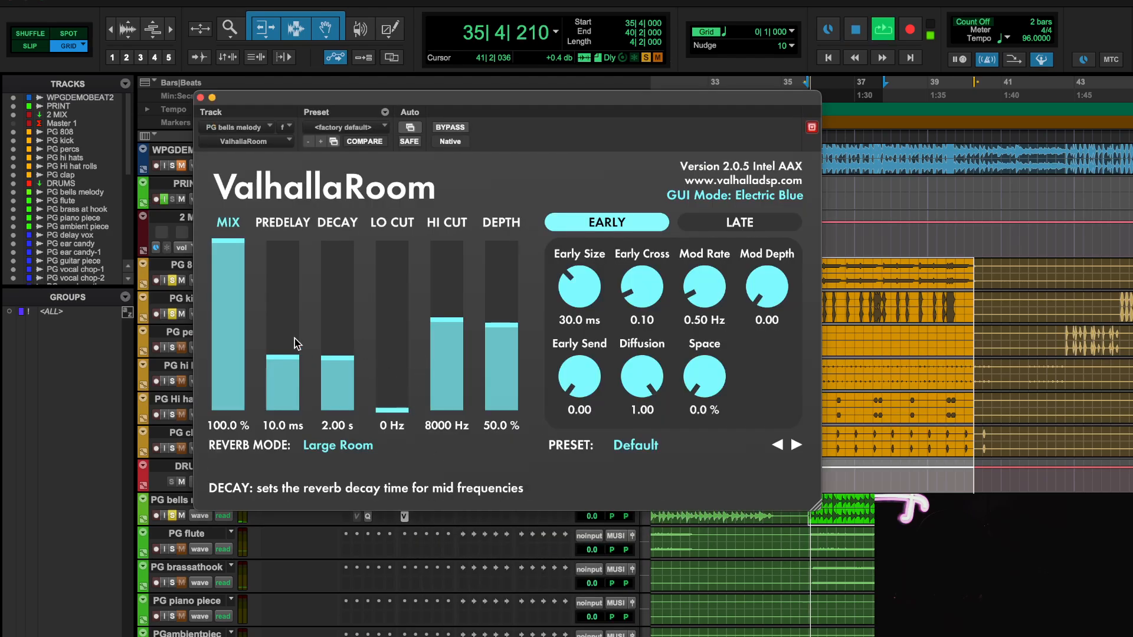
drag(278, 360, 235, 368)
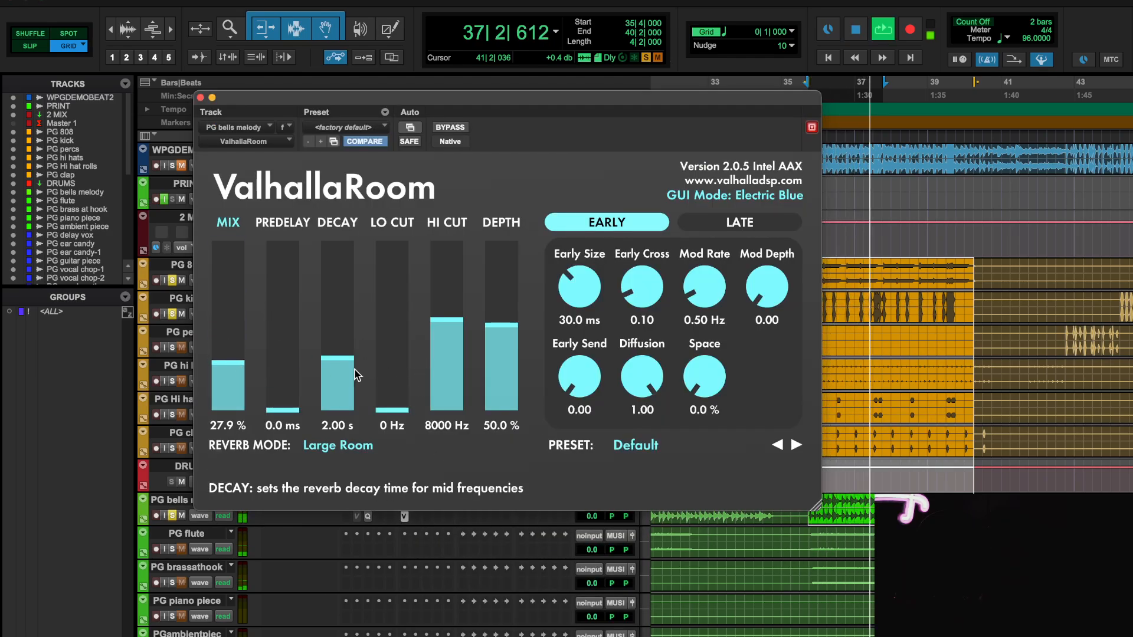
mouse_move(338, 357)
mouse_down()
mouse_move(347, 376)
mouse_move(348, 363)
mouse_up()
drag(416, 368, 448, 344)
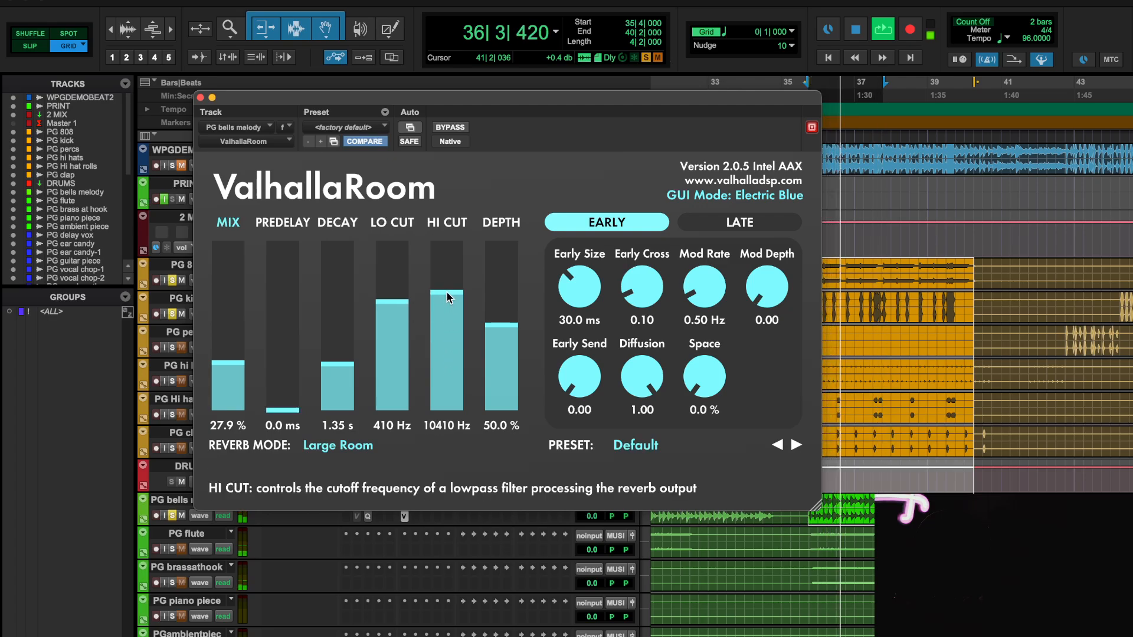
drag(395, 303, 405, 313)
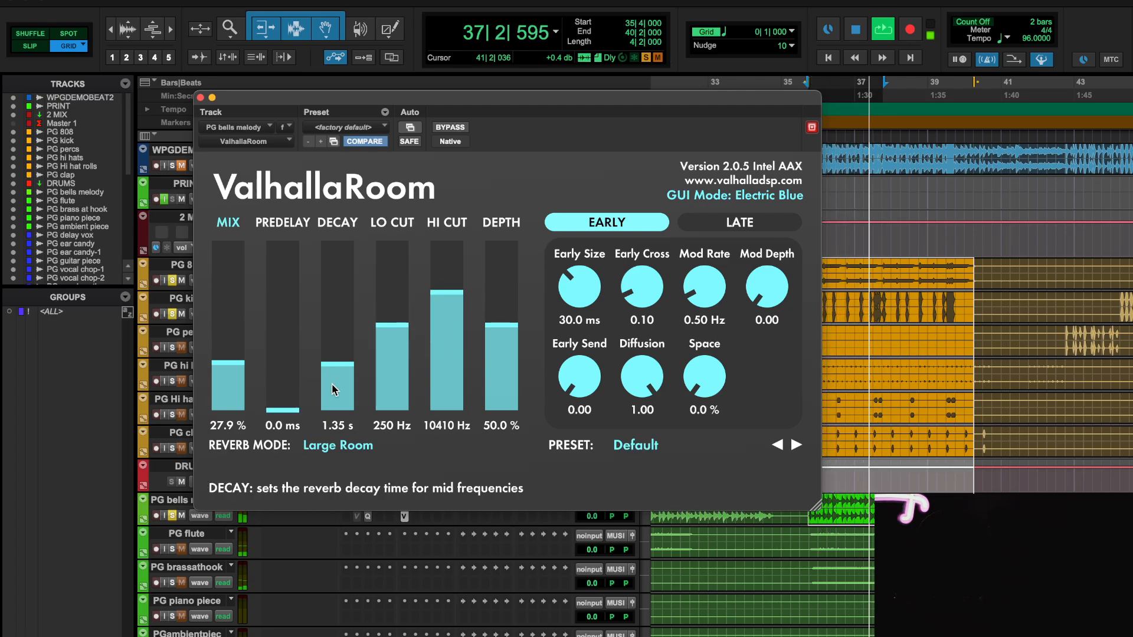
drag(230, 363, 235, 382)
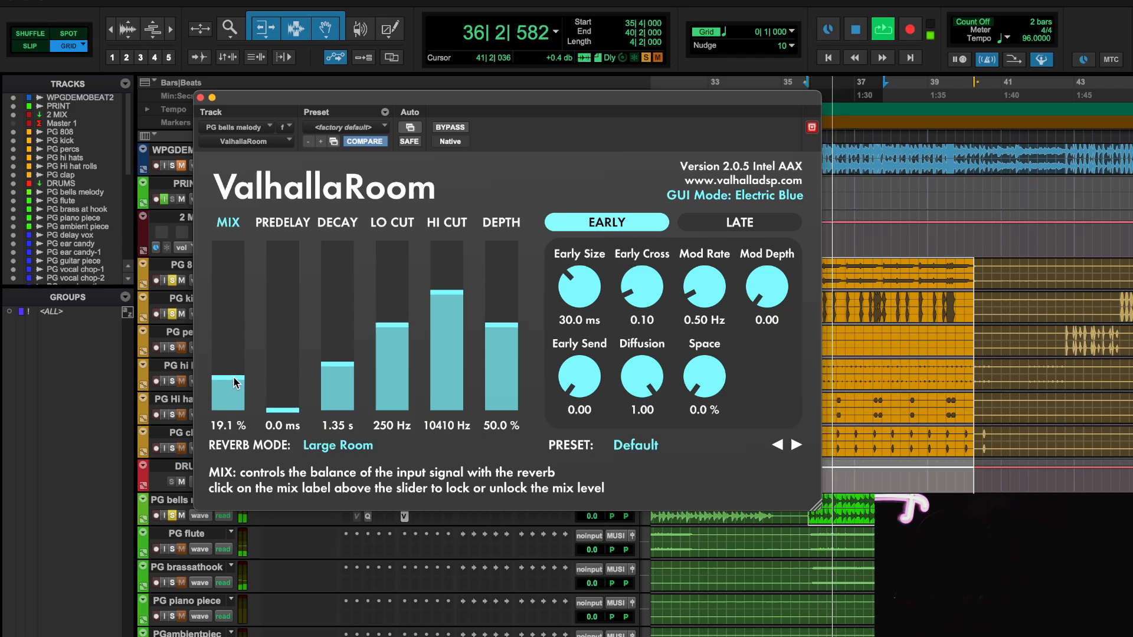
click(452, 128)
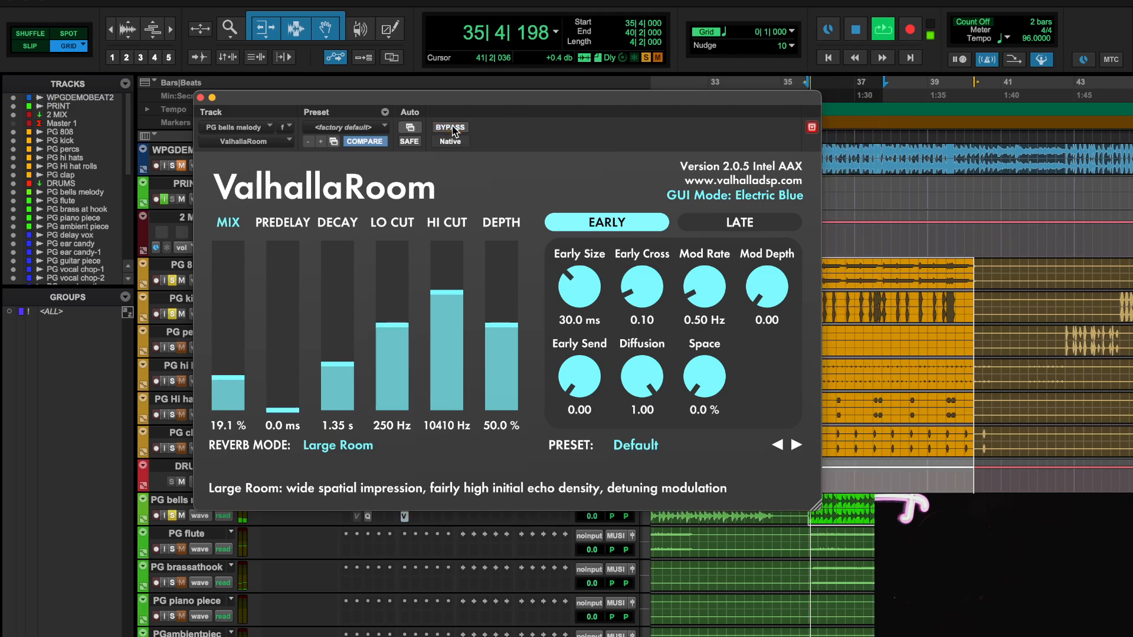
click(201, 98)
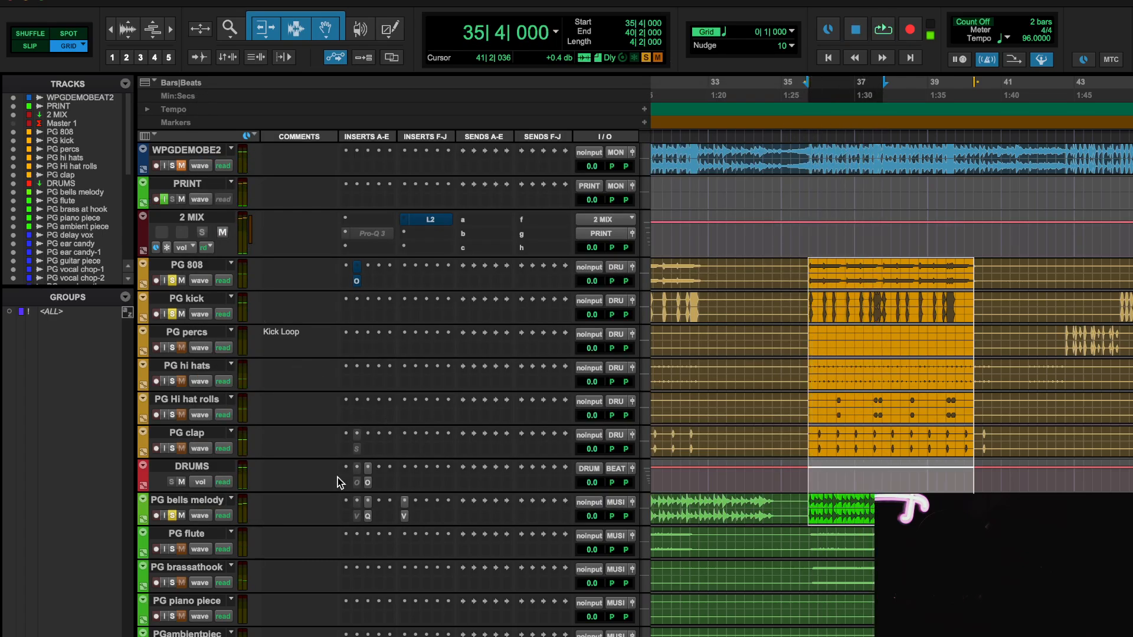
- Open Pro-Q 3 on PG bells melody and examine its frequency spectrum during playback
click(368, 517)
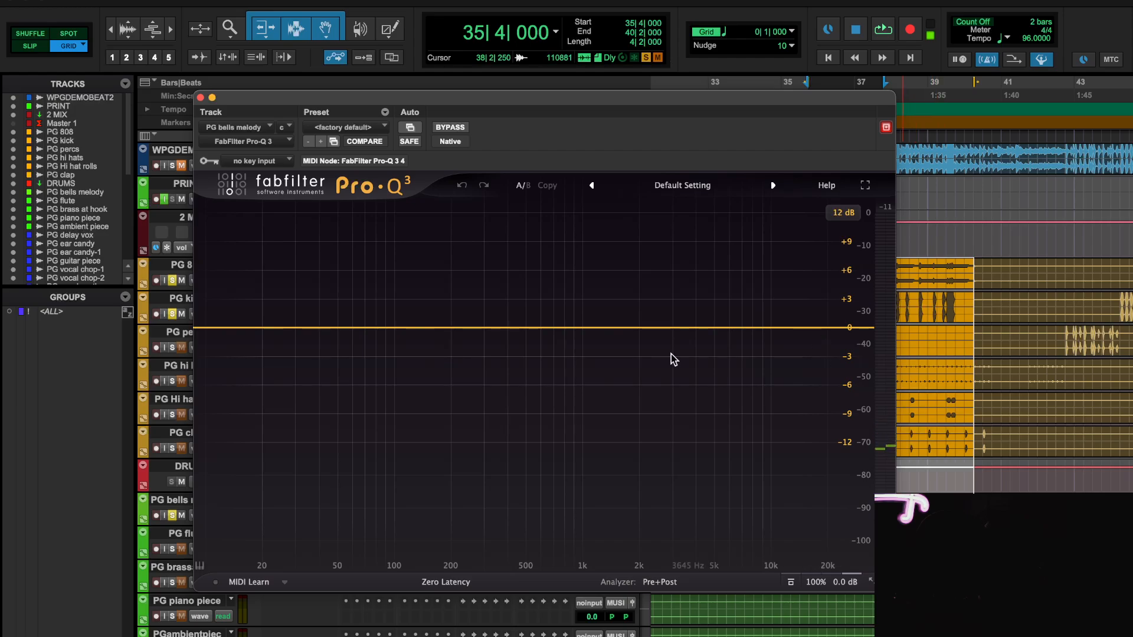
key(space)
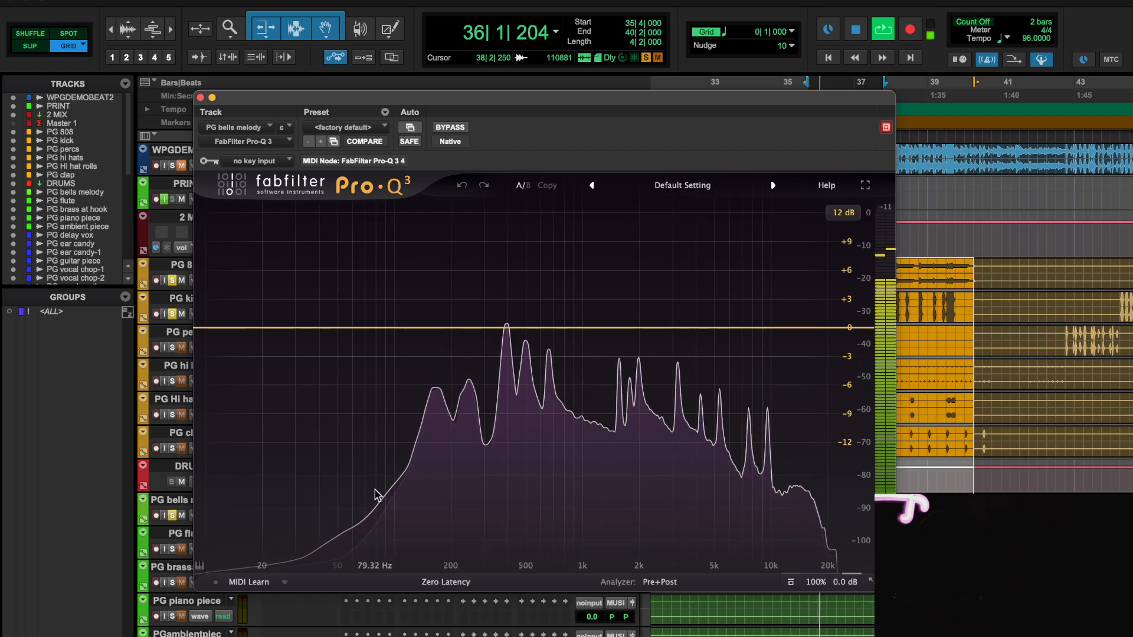
key(space)
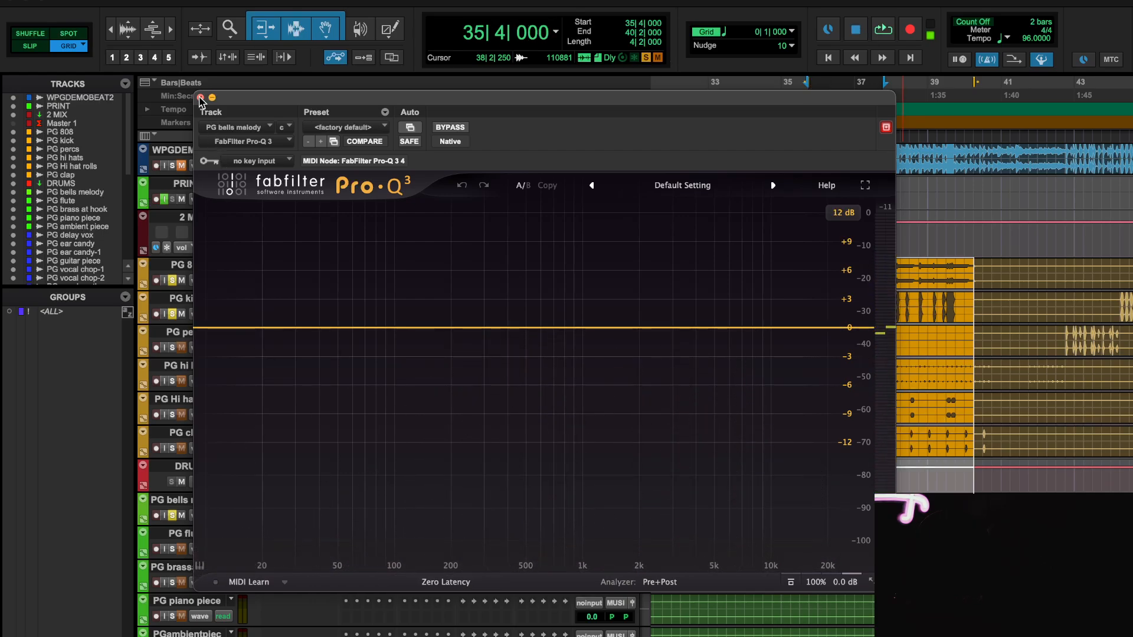
click(201, 98)
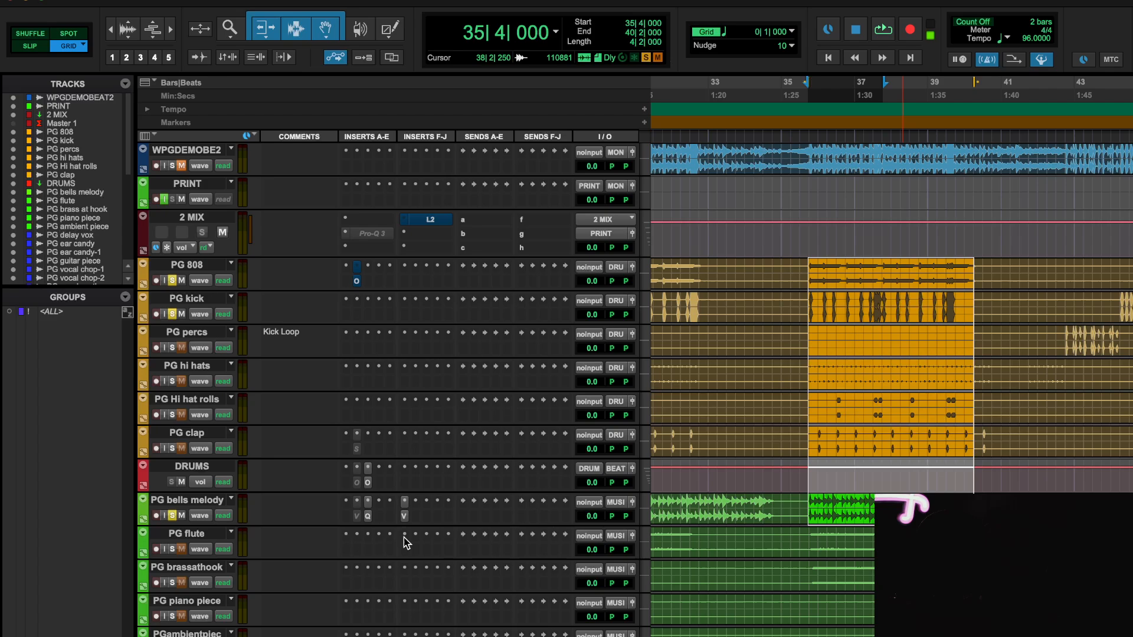
- Open Vitamin on PG bells melody and compare it bypassed and active during playback
click(356, 515)
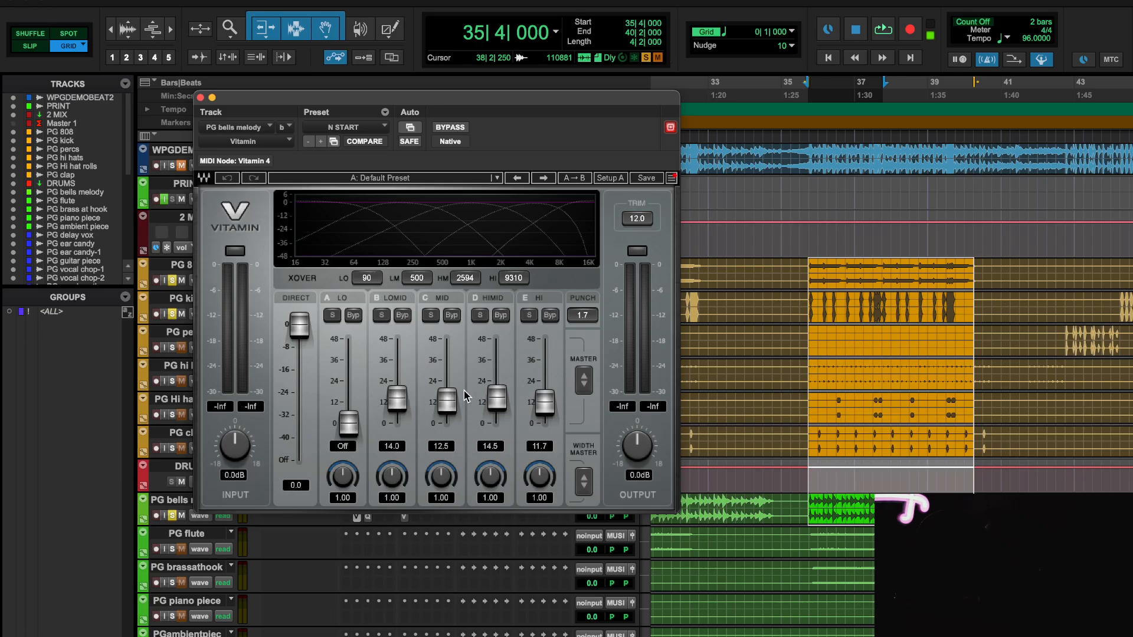
key(space)
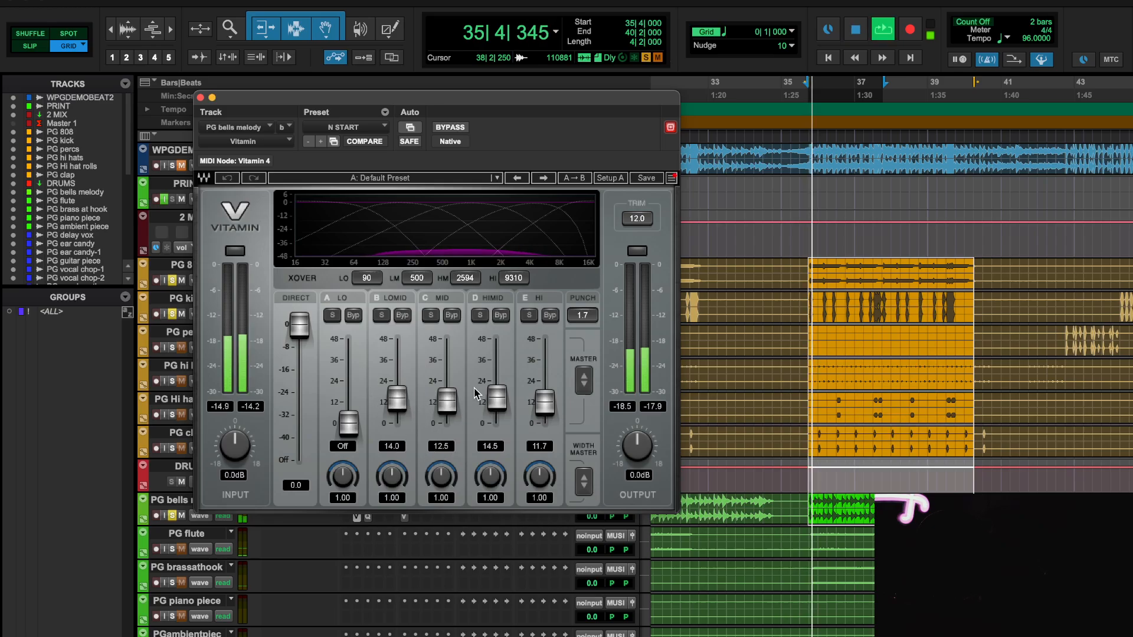
click(451, 128)
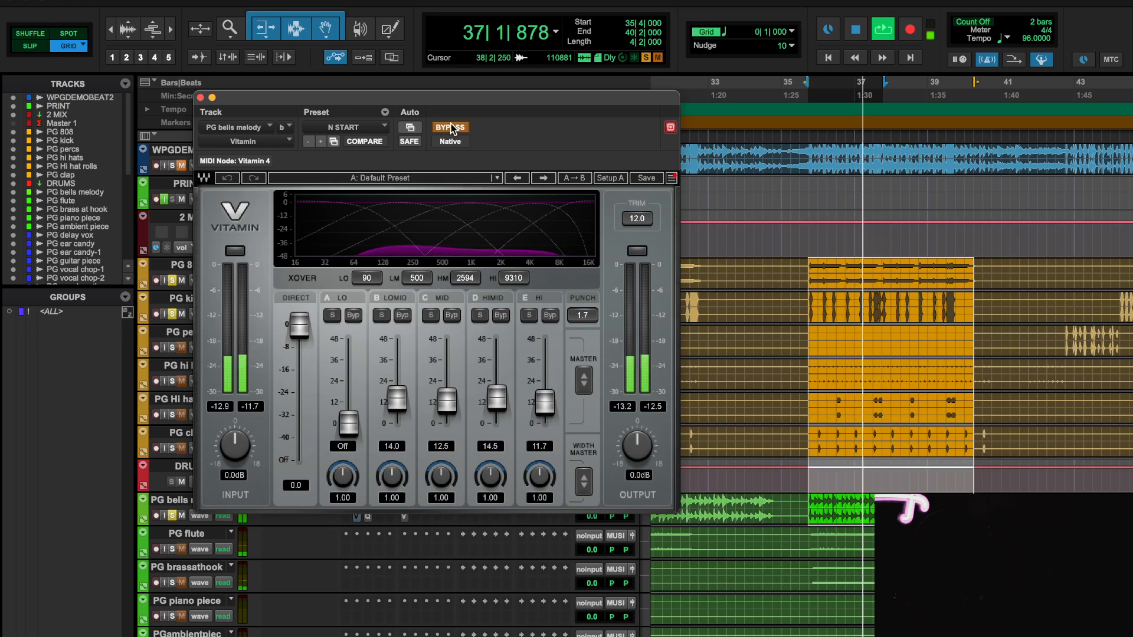
click(451, 127)
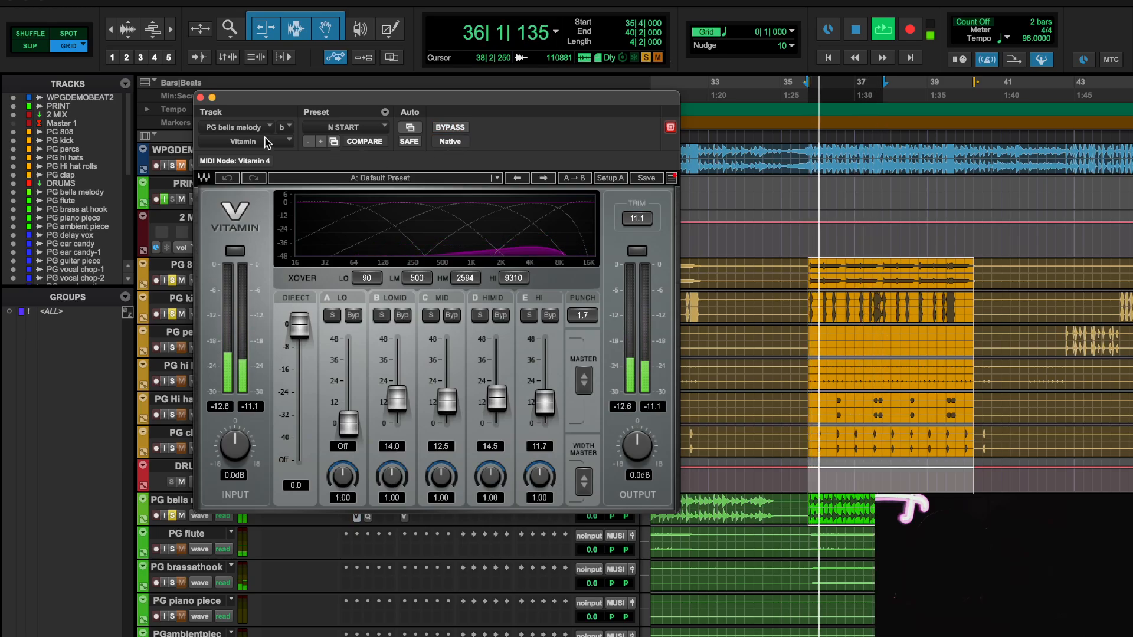
- Close Vitamin, stop playback, and insert FabFilter Pro-Q 3 in the second slot of the PG 808 track
click(200, 98)
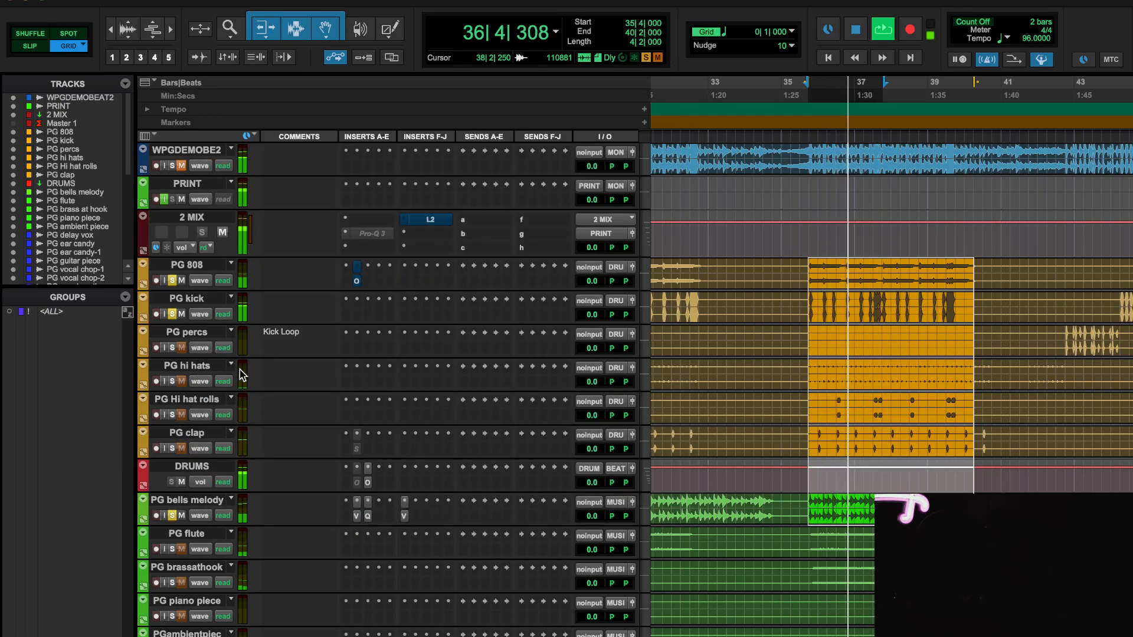
key(space)
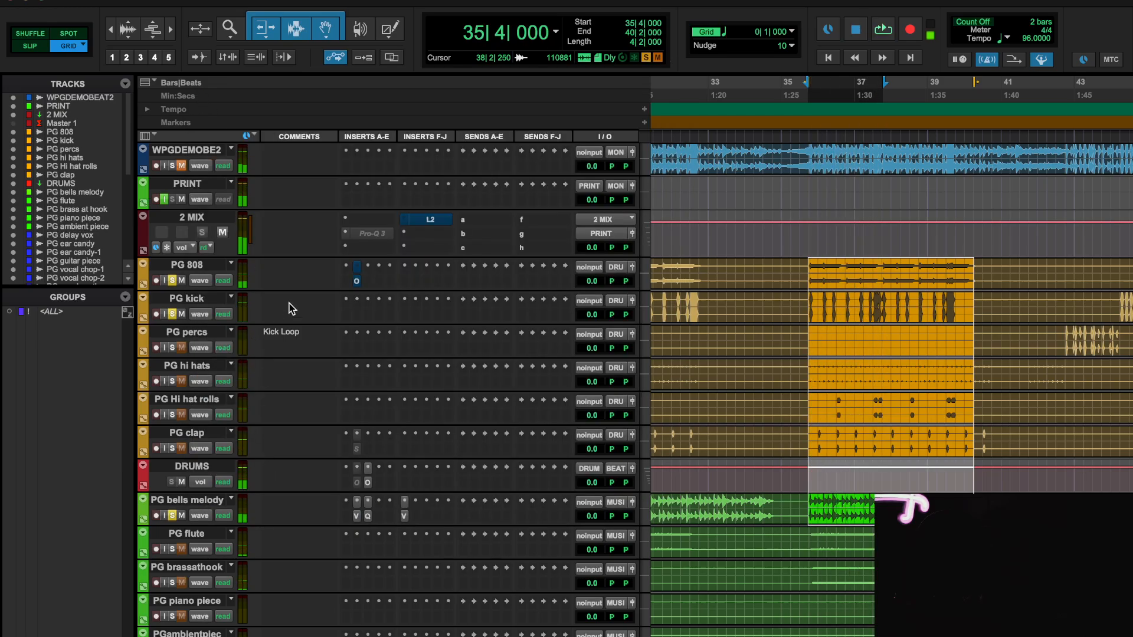
click(357, 268)
click(400, 236)
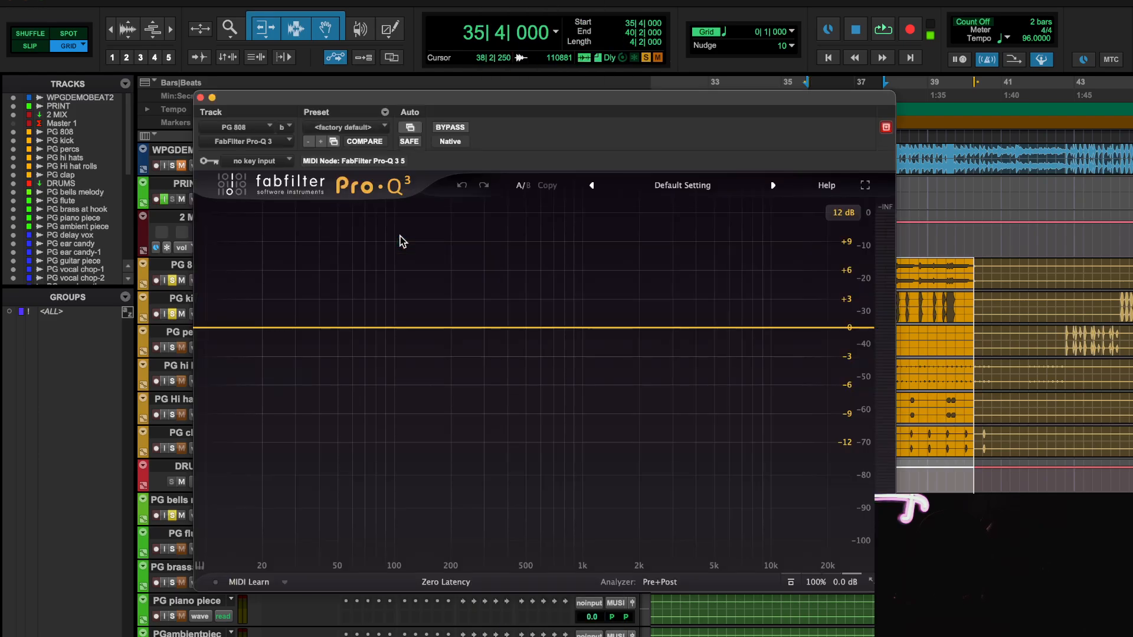
click(200, 97)
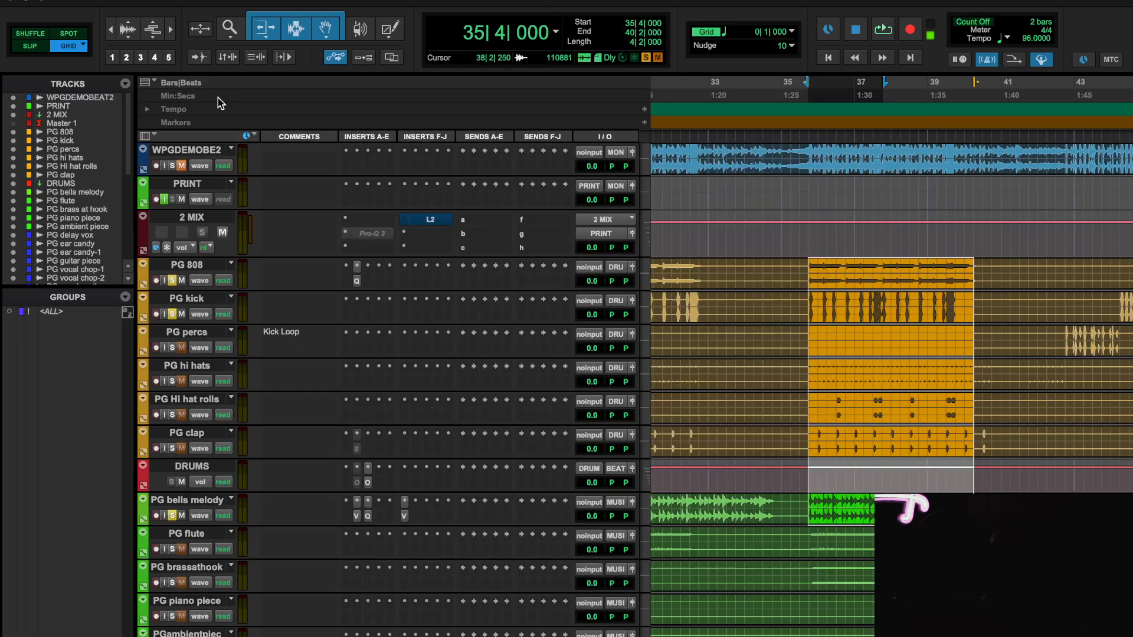
- Examine the PG 808 and PG kick waveforms around the start of the selected section at bar 35
key(t)
key(t)
key(t)
key(t)
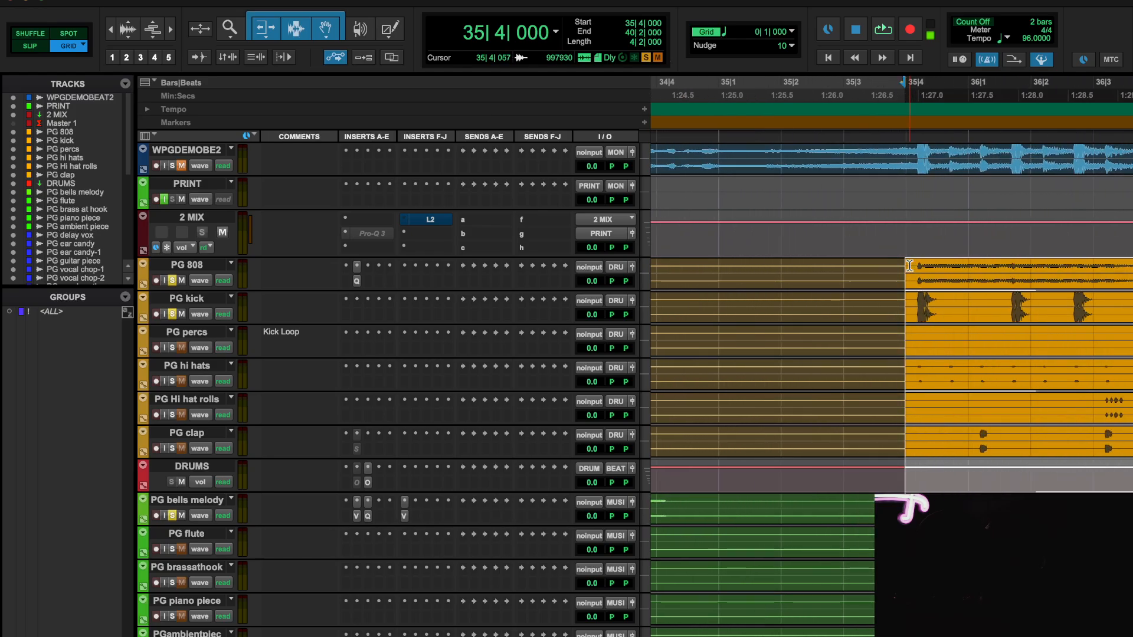
scroll(904, 265, right, 10)
key(r)
key(r)
key(r)
key(r)
key(r)
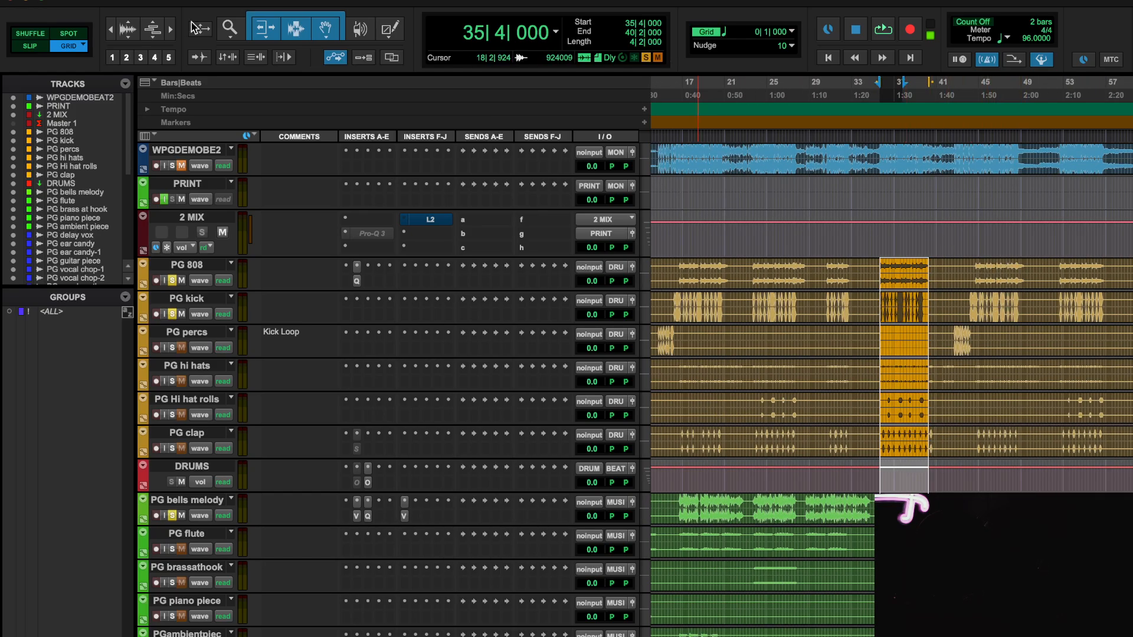
- Increase the vertical waveform zoom of the audio tracks around the selected section
click(129, 30)
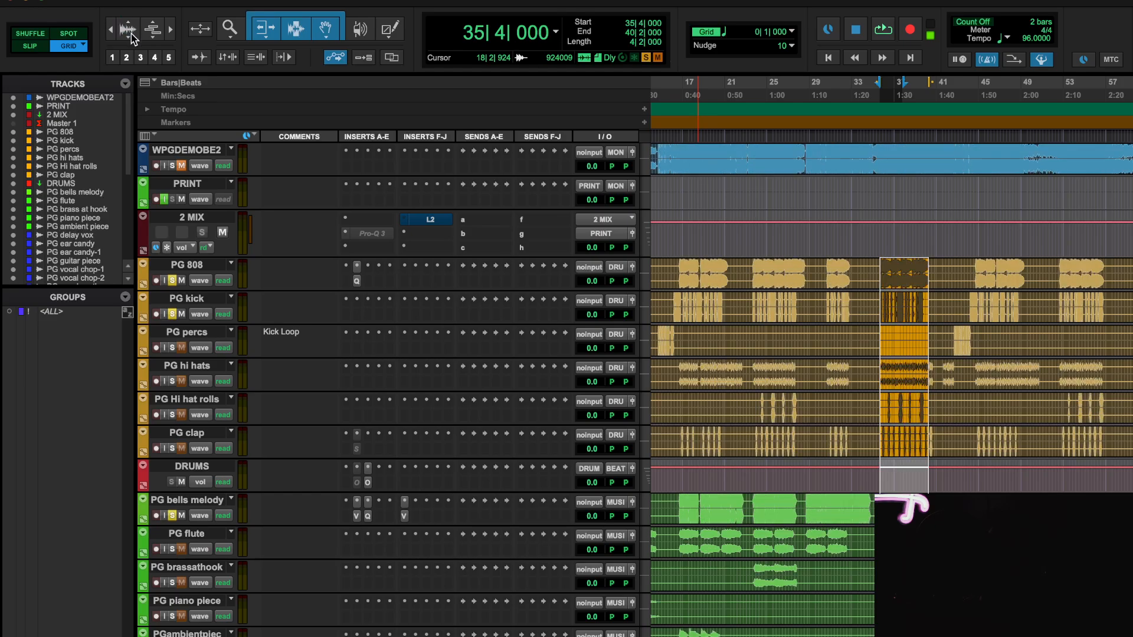
click(131, 33)
key(t)
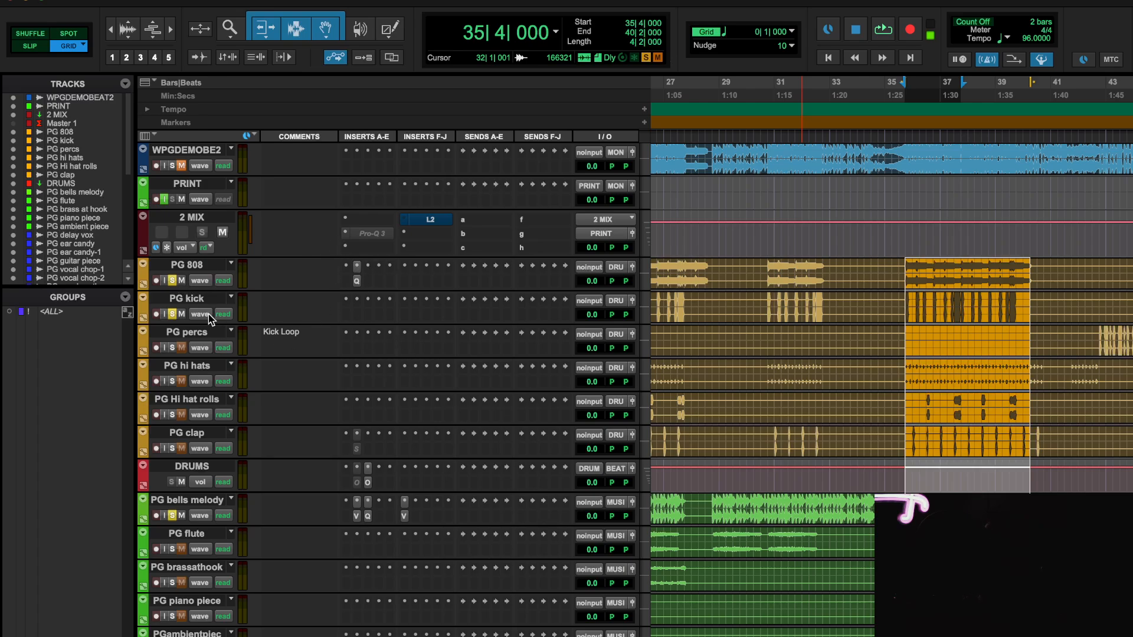
- Replace Pro-Q 3 in the second slot of PG 808 with FabFilter Pro-C 2 (stereo)
click(358, 267)
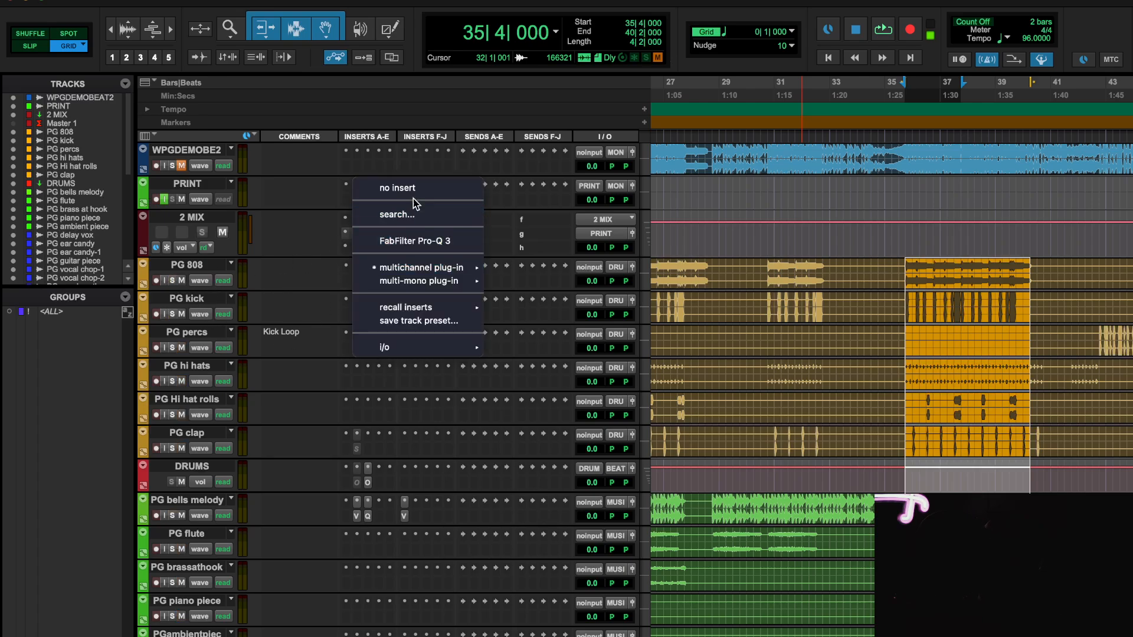
click(396, 215)
text(PRO C)
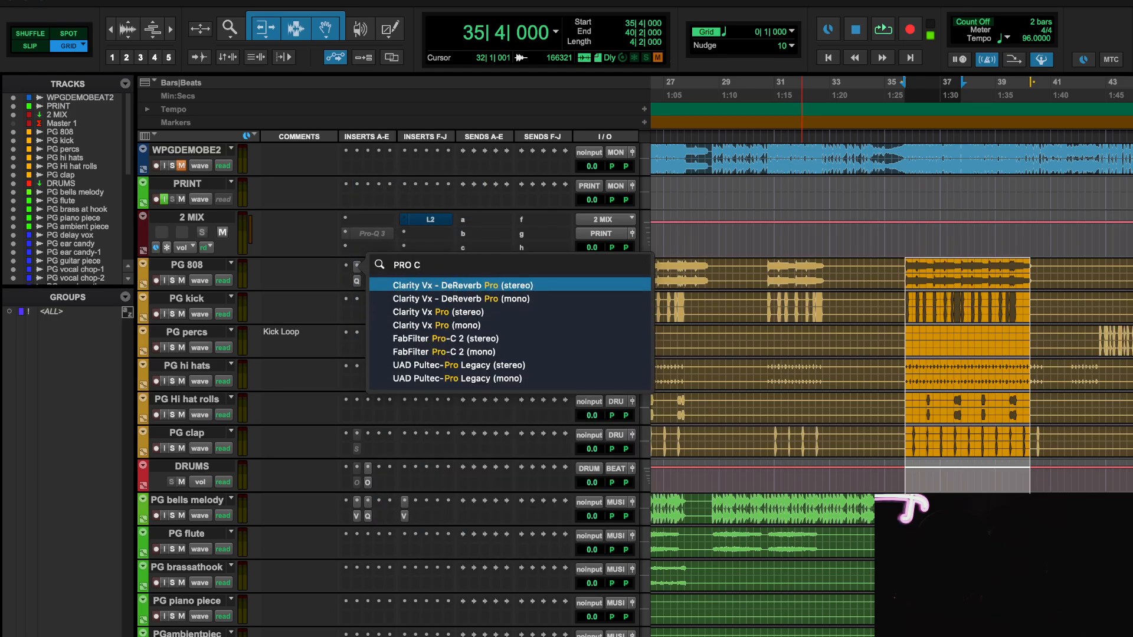
click(470, 340)
- Lower the Pro-C 2 threshold on PG 808 for light compression, raise its output gain, and compare it bypassed during playback
key(space)
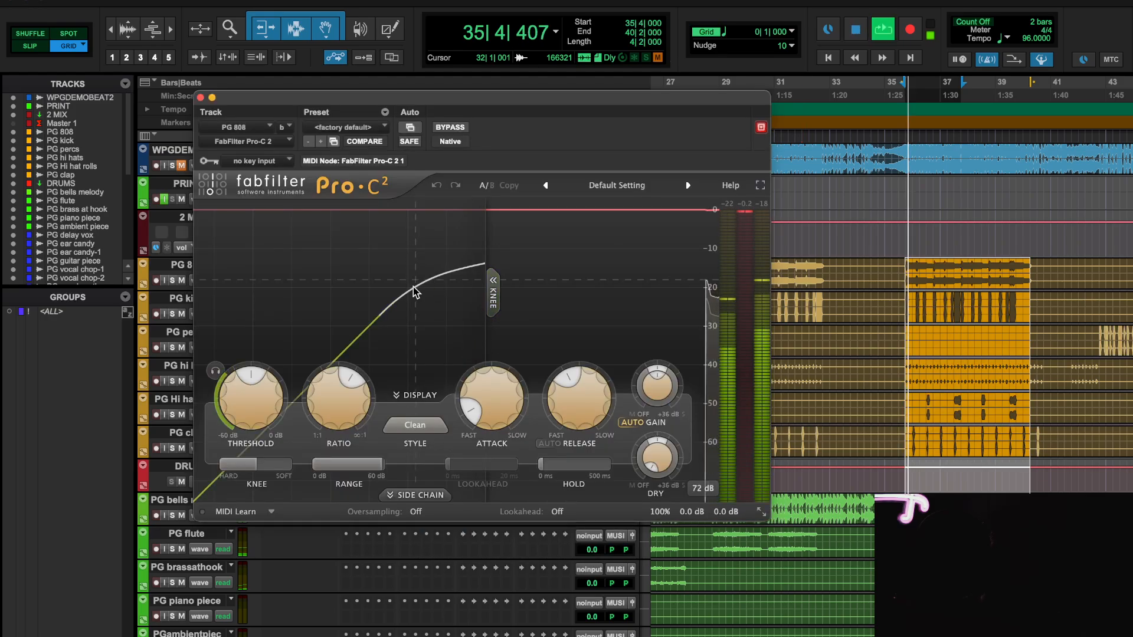
drag(253, 400, 255, 432)
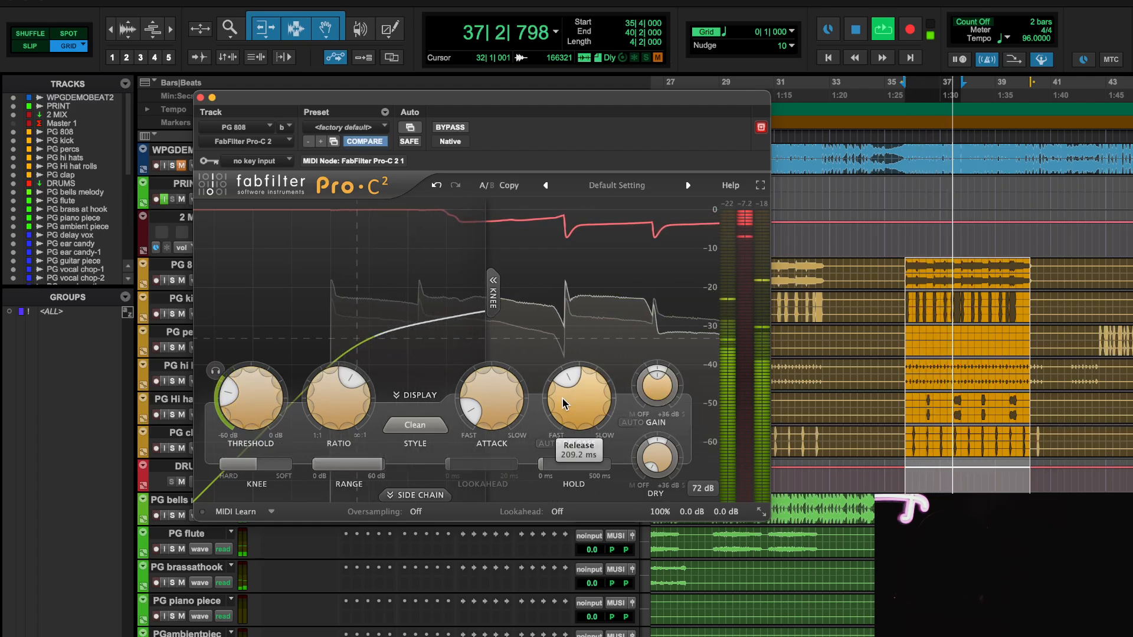
drag(268, 396, 314, 362)
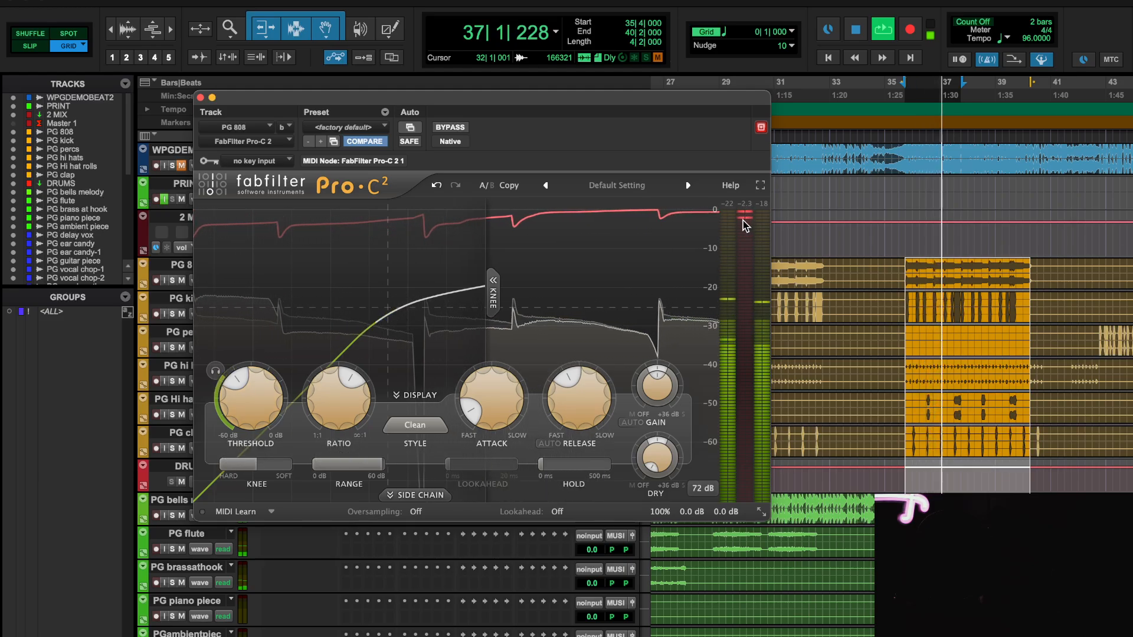
drag(669, 390, 673, 367)
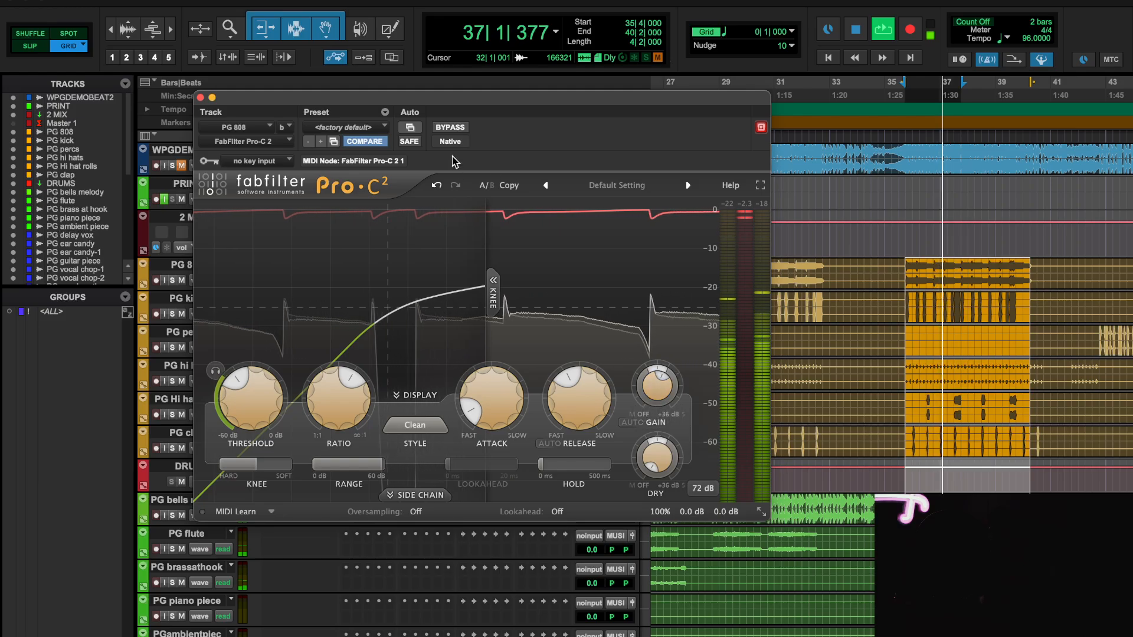
click(455, 128)
click(455, 128)
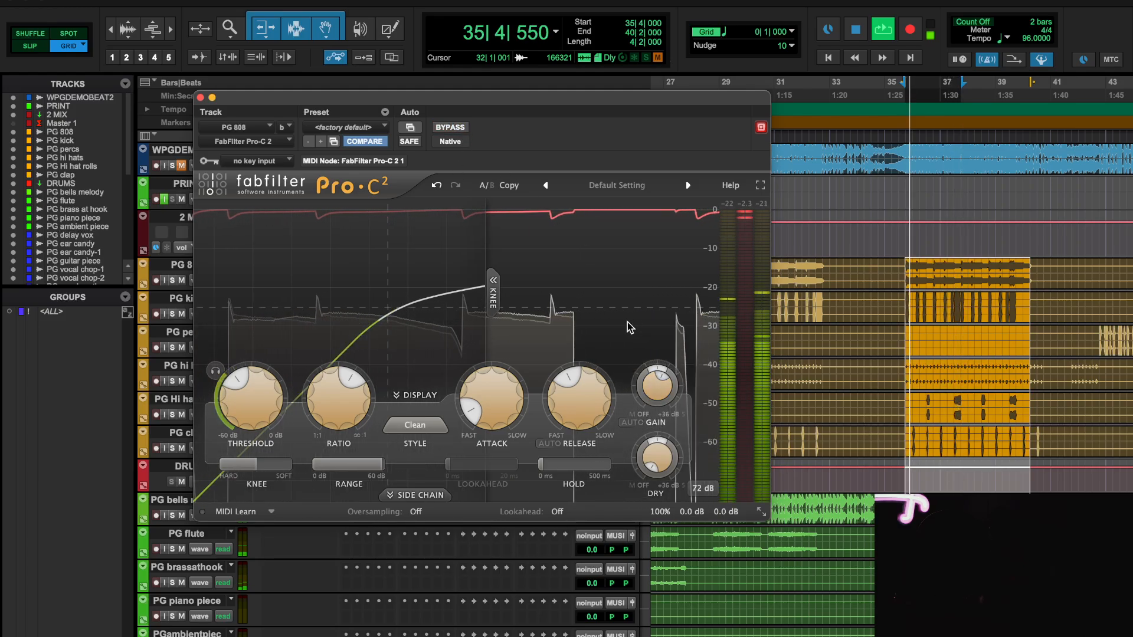
- Set the Pro-C 2 gain to 2 dB, compare it bypassed and active, and close the plugin
double_click(659, 401)
text(2)
key(Return)
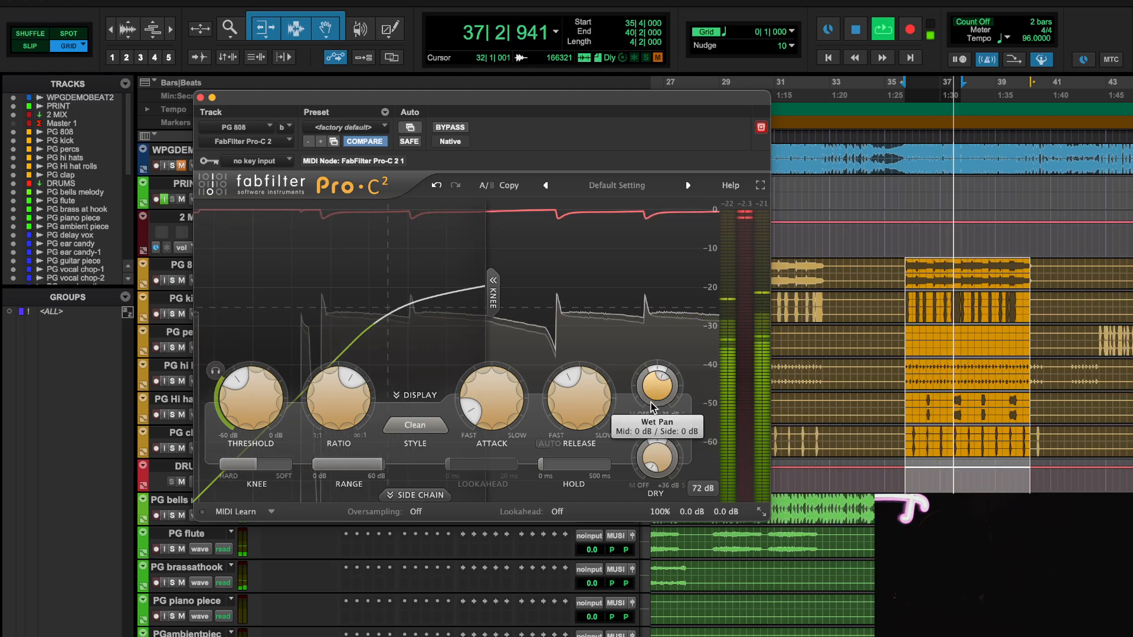
click(452, 128)
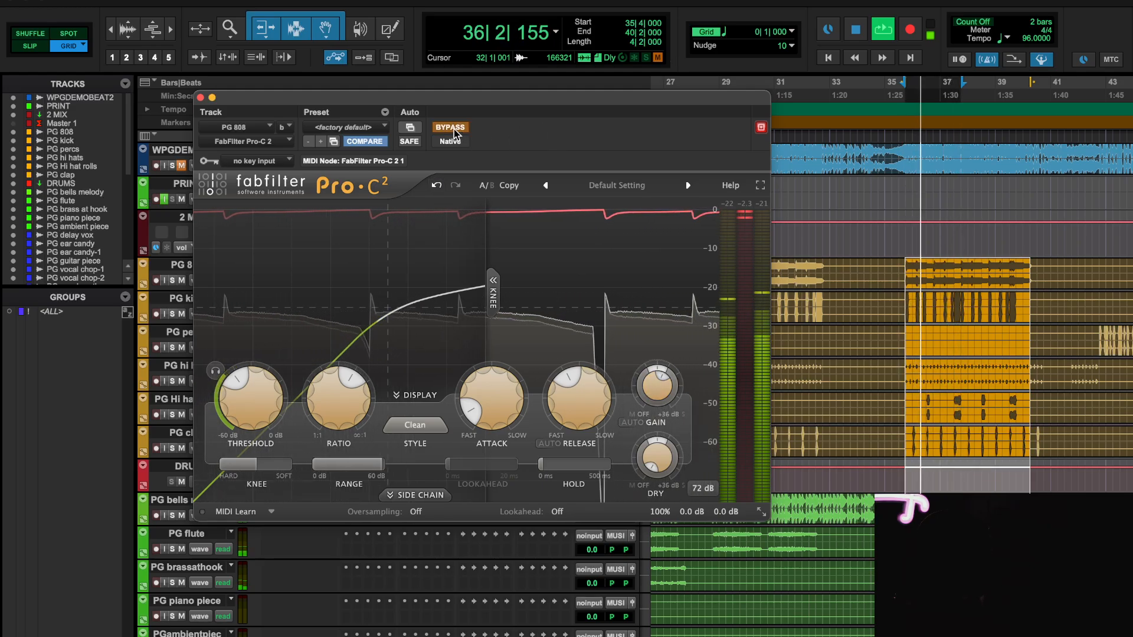
click(452, 129)
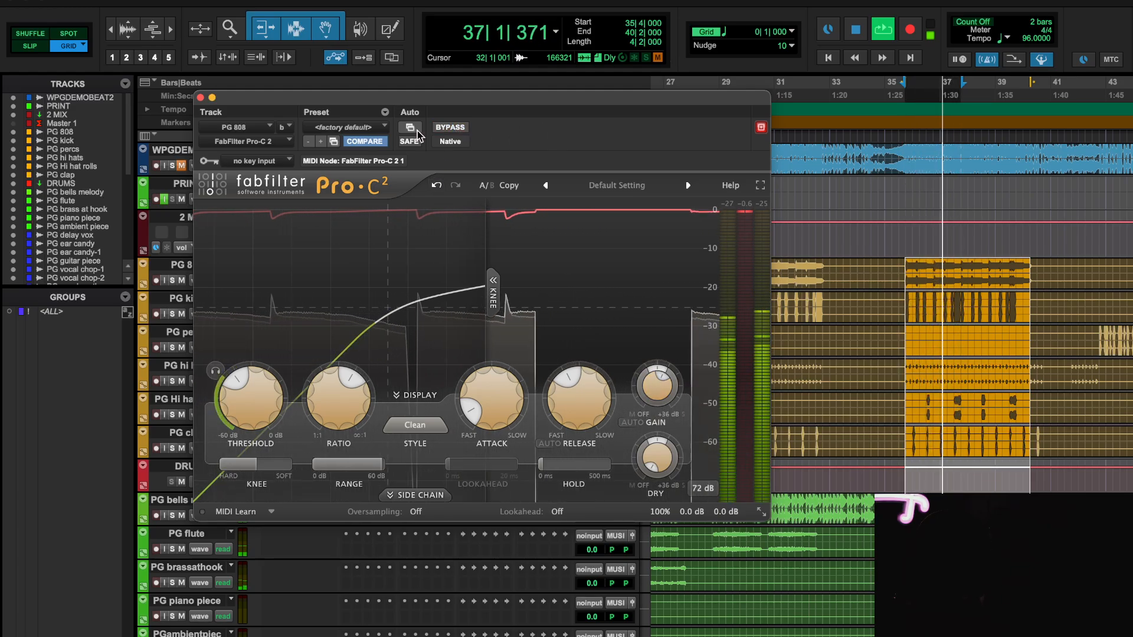
click(201, 97)
key(space)
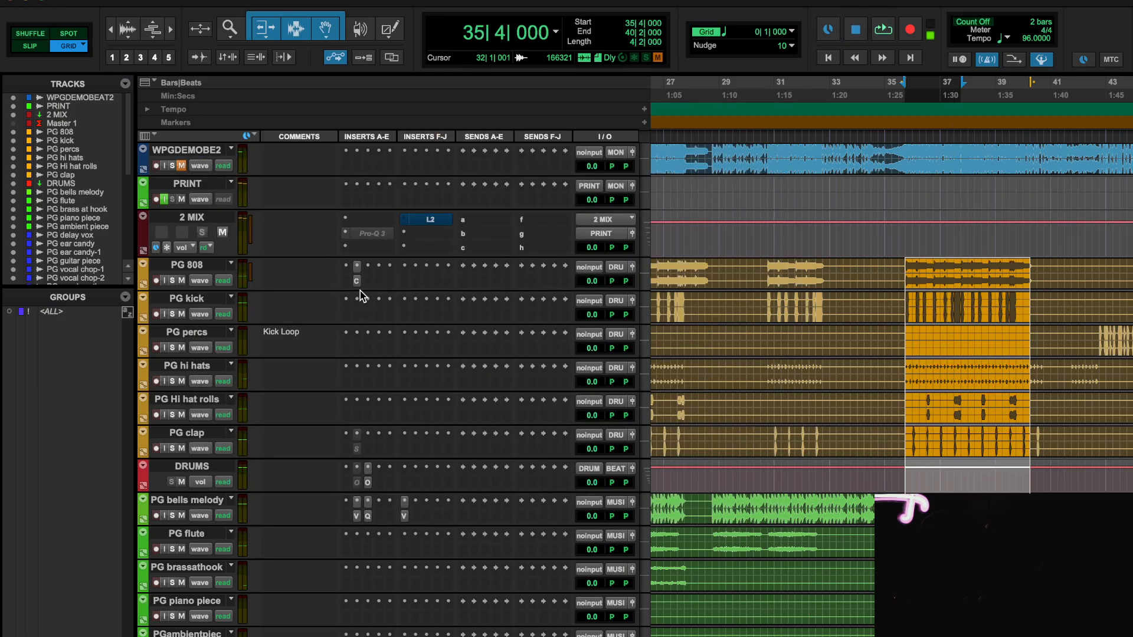
- Insert FabFilter Pro-Q 3 in the third slot of PG 808 and close its window
click(368, 282)
click(425, 256)
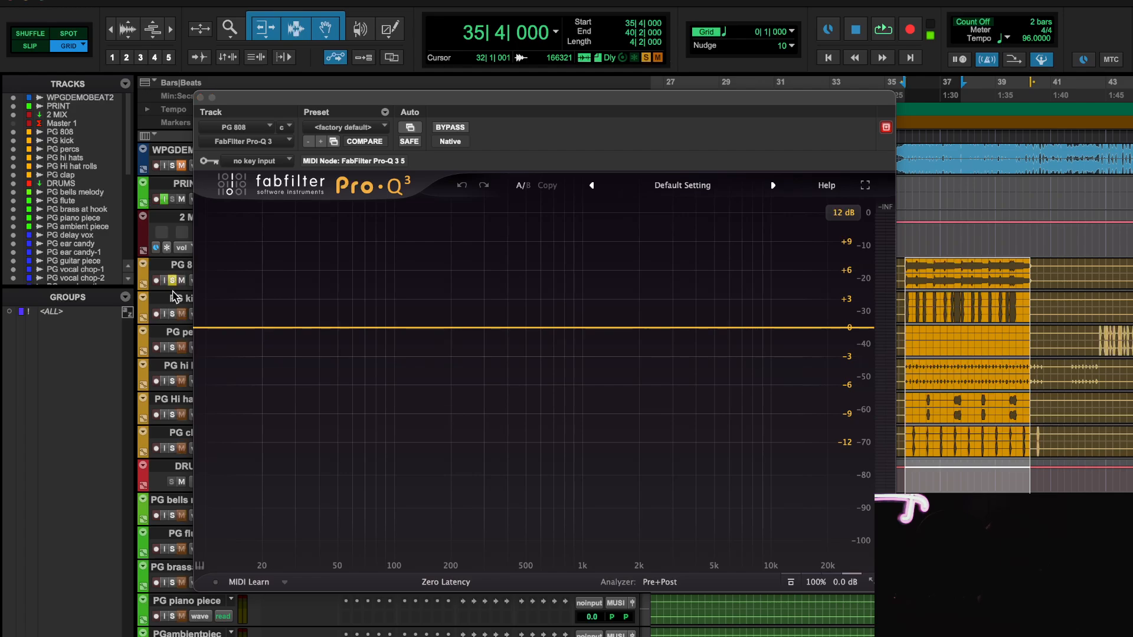
click(201, 98)
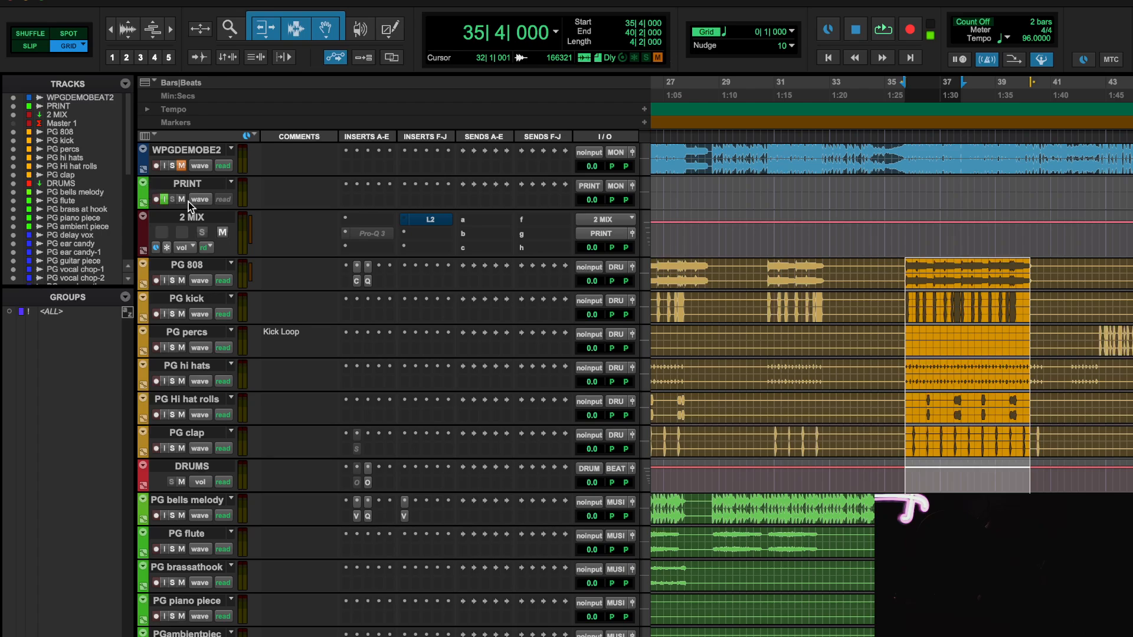
- Move the BEAT track in the track list to directly below WPGDEMOBEAT2
scroll(55, 243, down, 4)
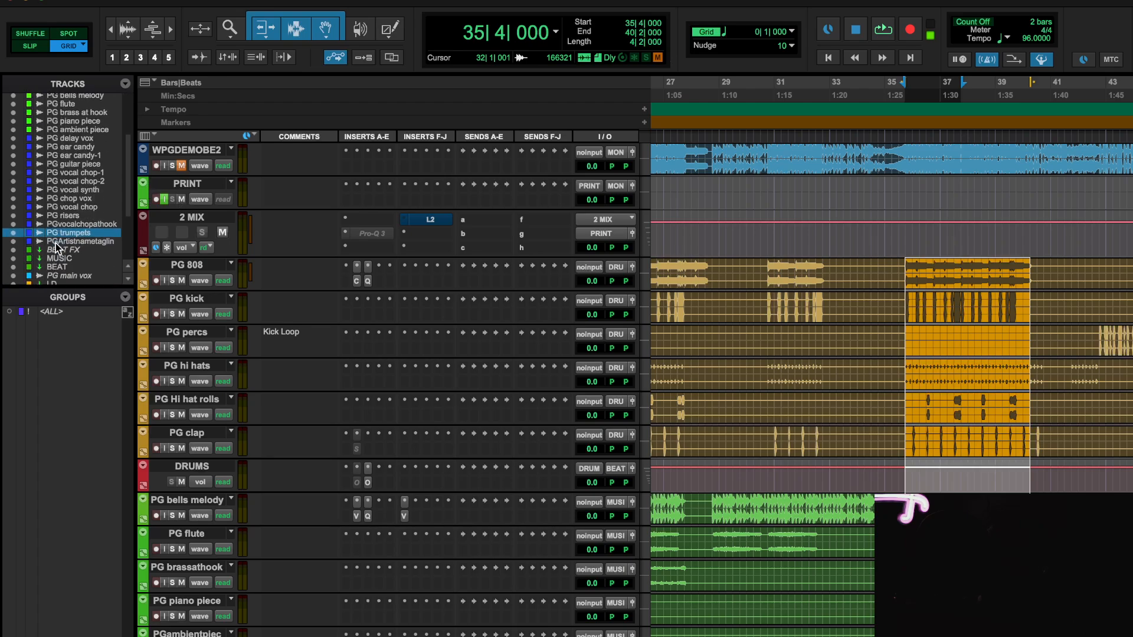
drag(73, 265, 73, 22)
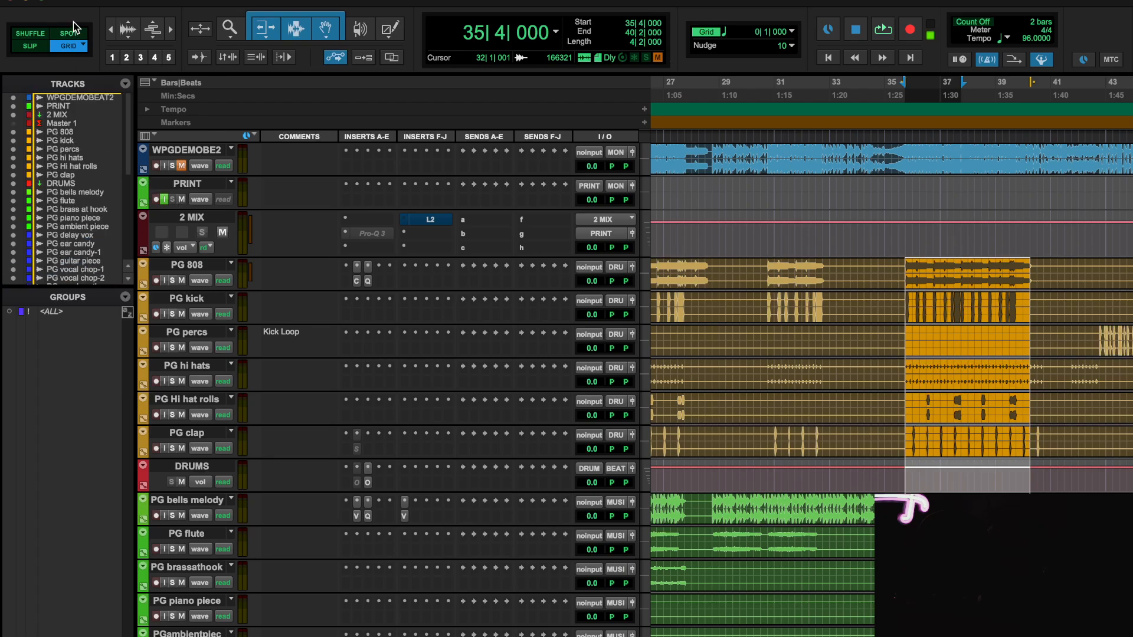
drag(76, 104, 76, 104)
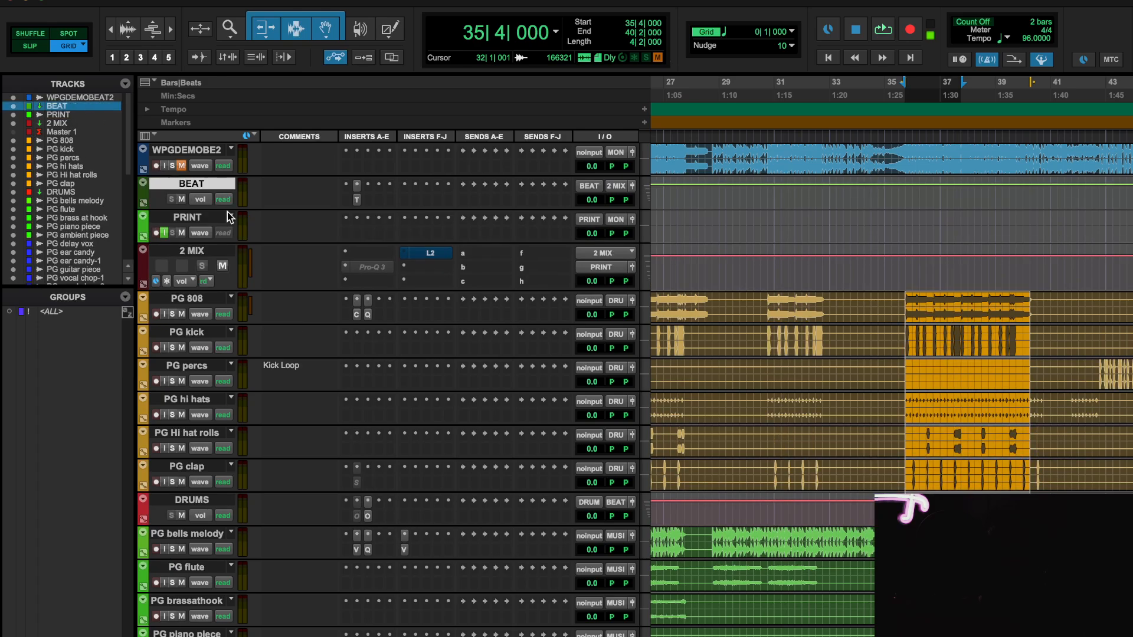
- Lower the BEAT bus volume to -4.6 dB while comparing it with the WPGDEMOBEAT2 reference during playback
key(space)
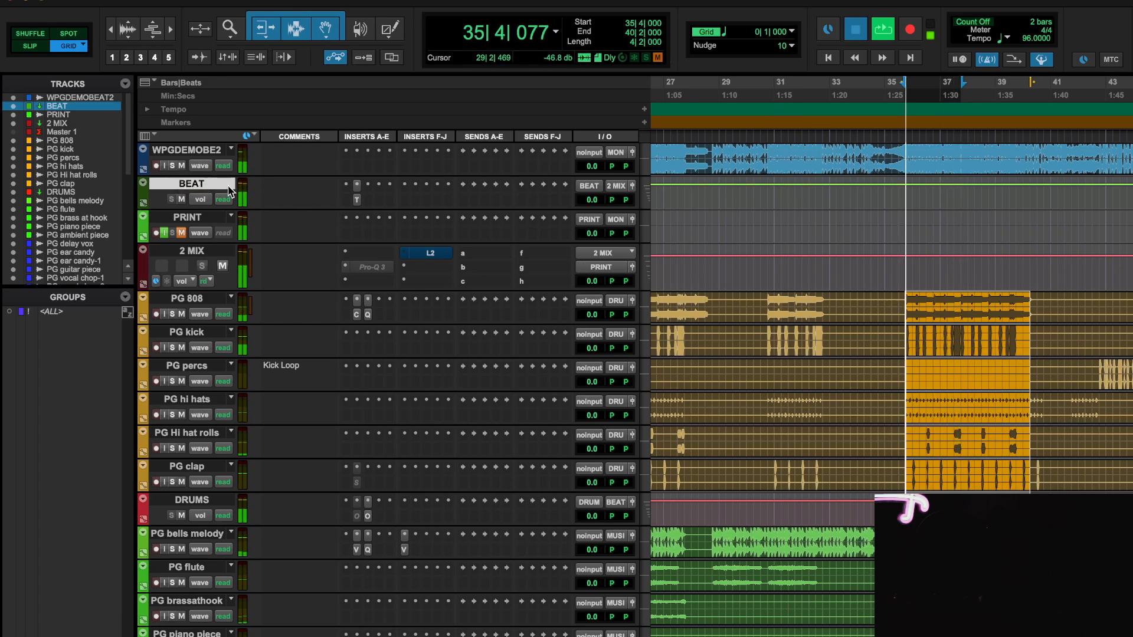
click(182, 165)
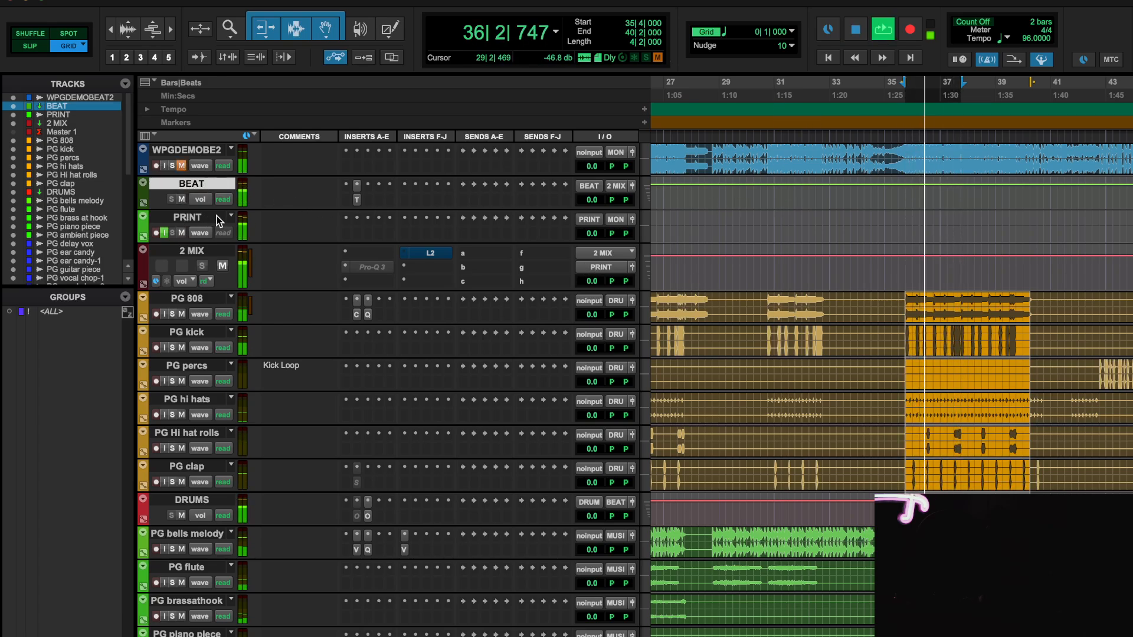
click(590, 201)
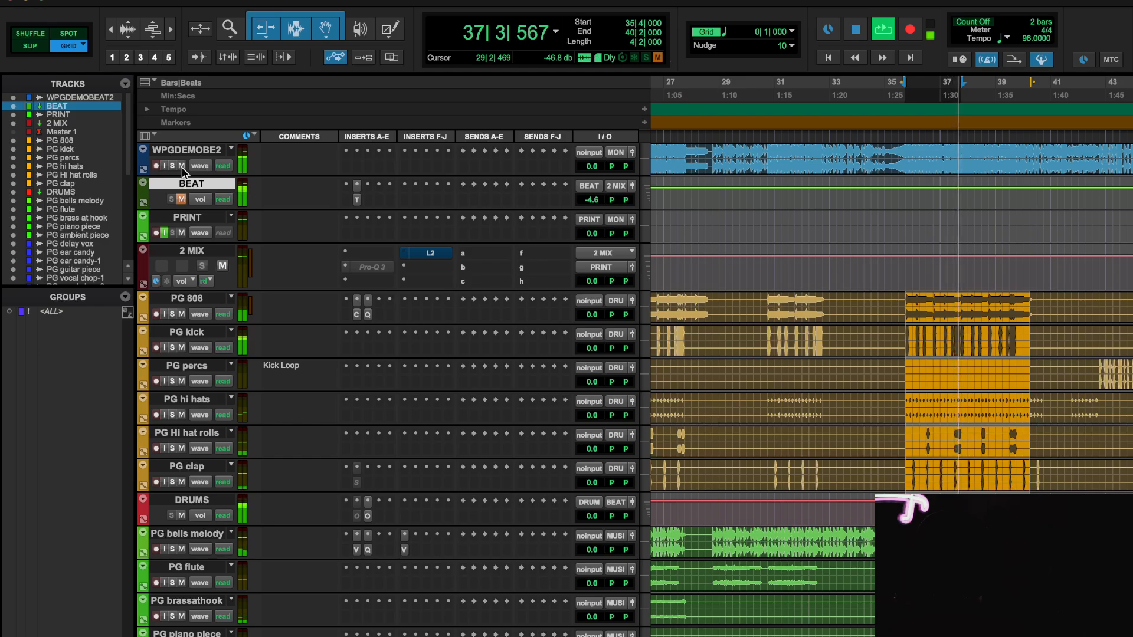
- Play the WPGDEMOBEAT2 reference from 30|4|000 with the BEAT bus muted
scroll(771, 481, down, 10)
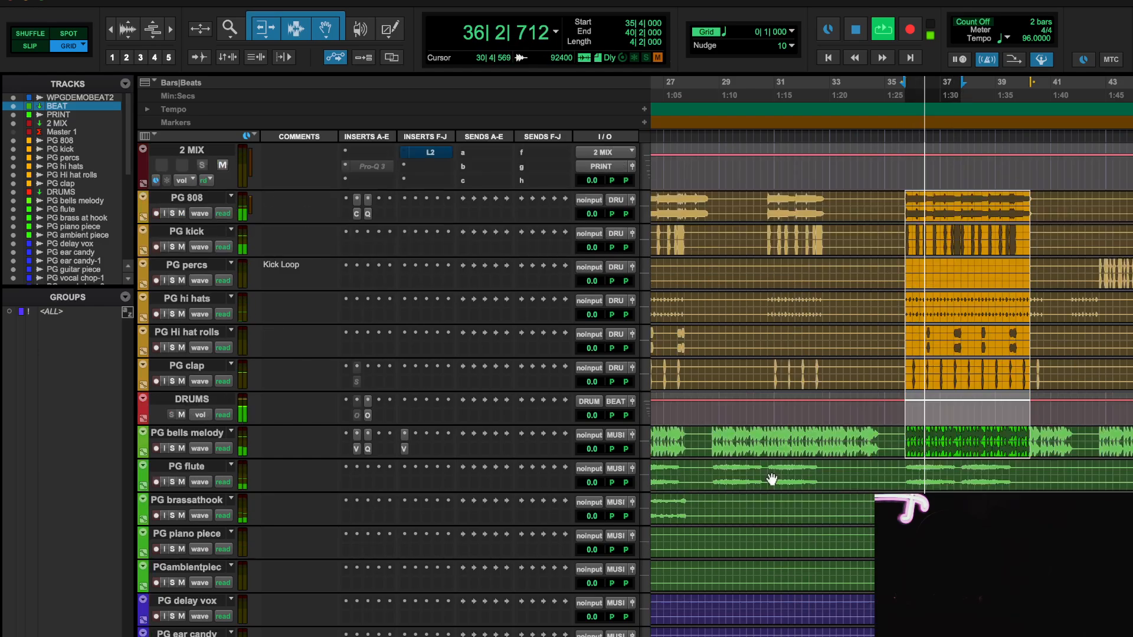
scroll(776, 424, up, 10)
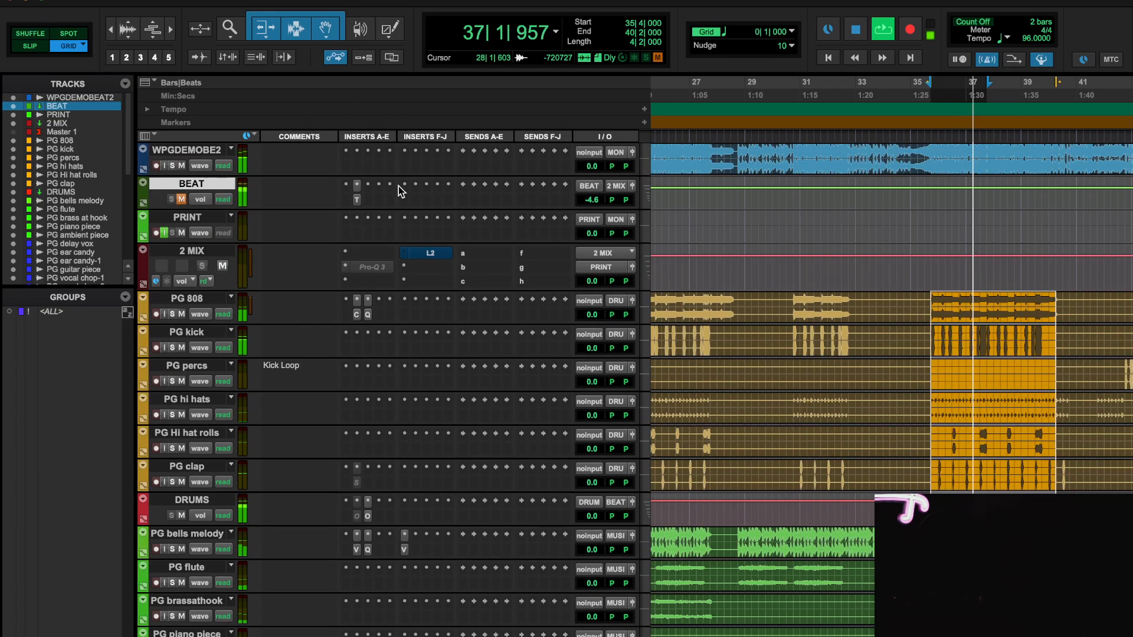
key(space)
click(796, 96)
key(space)
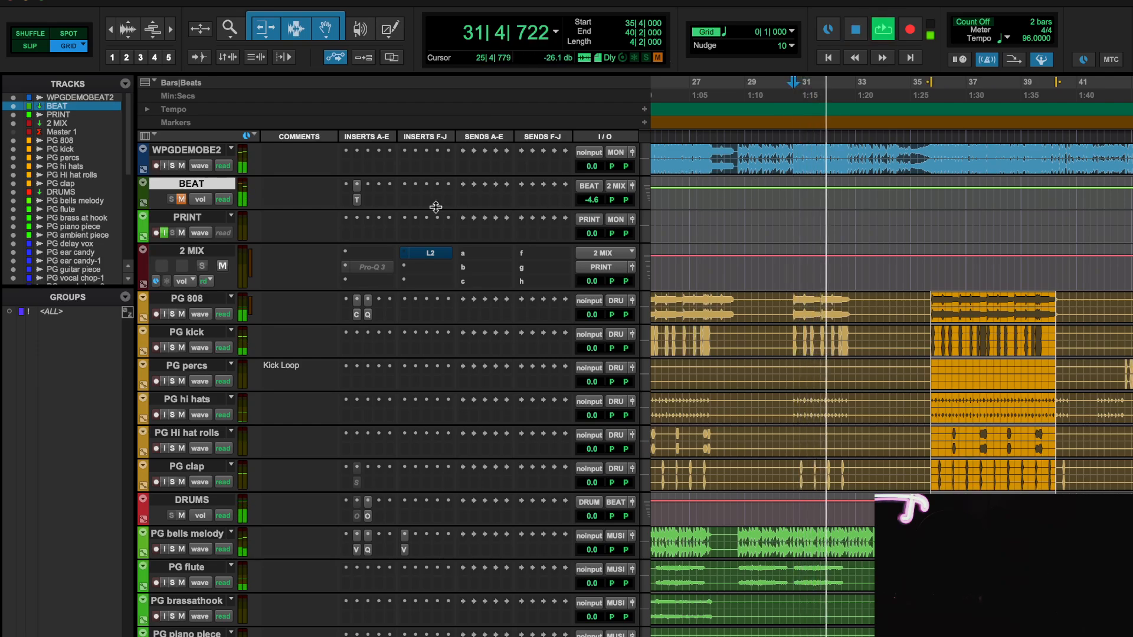
- Mute WPGDEMOBEAT2, unmute BEAT, and listen to the mix from 30|4|000
click(181, 166)
key(space)
key(space)
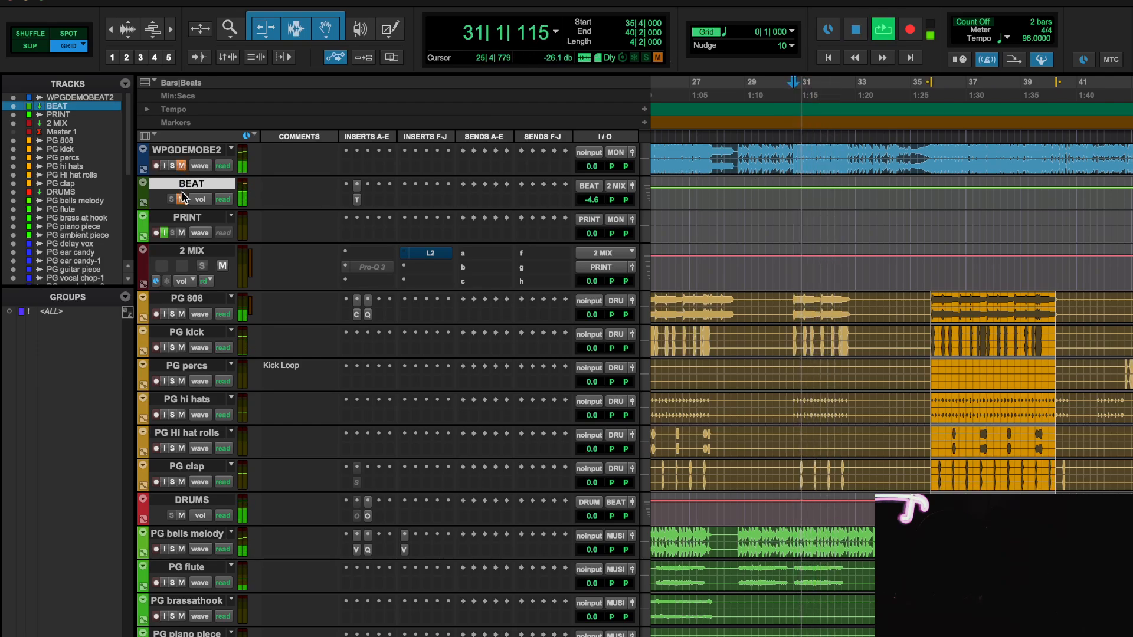
click(181, 199)
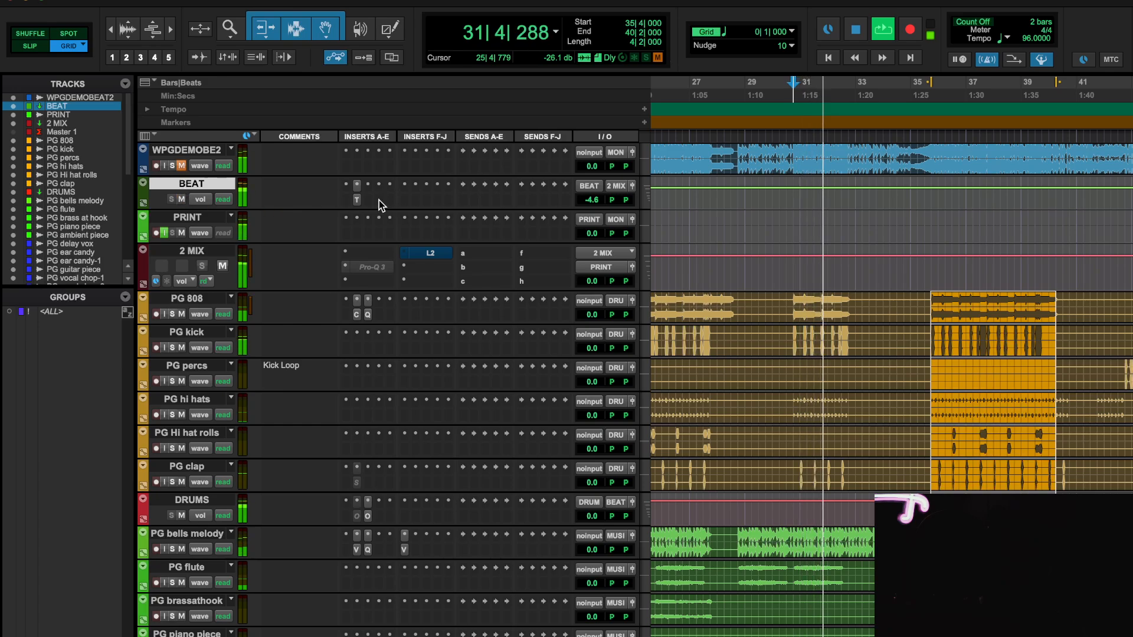
key(space)
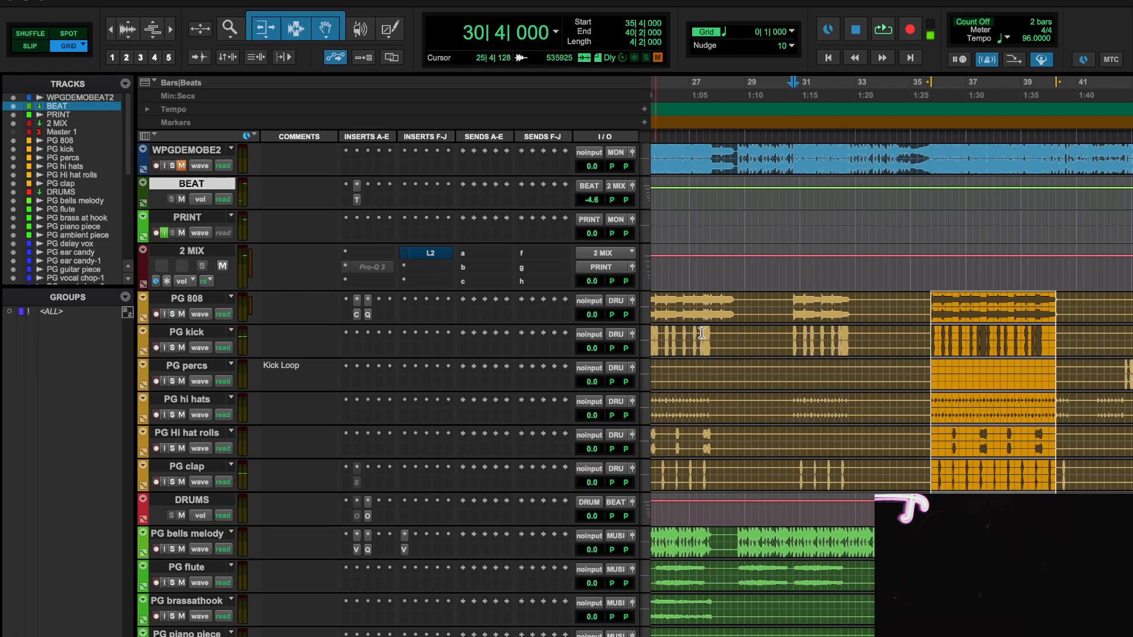
- Move the playback start position back to 23|3|000
scroll(920, 417, down, 2)
scroll(919, 417, left, 2)
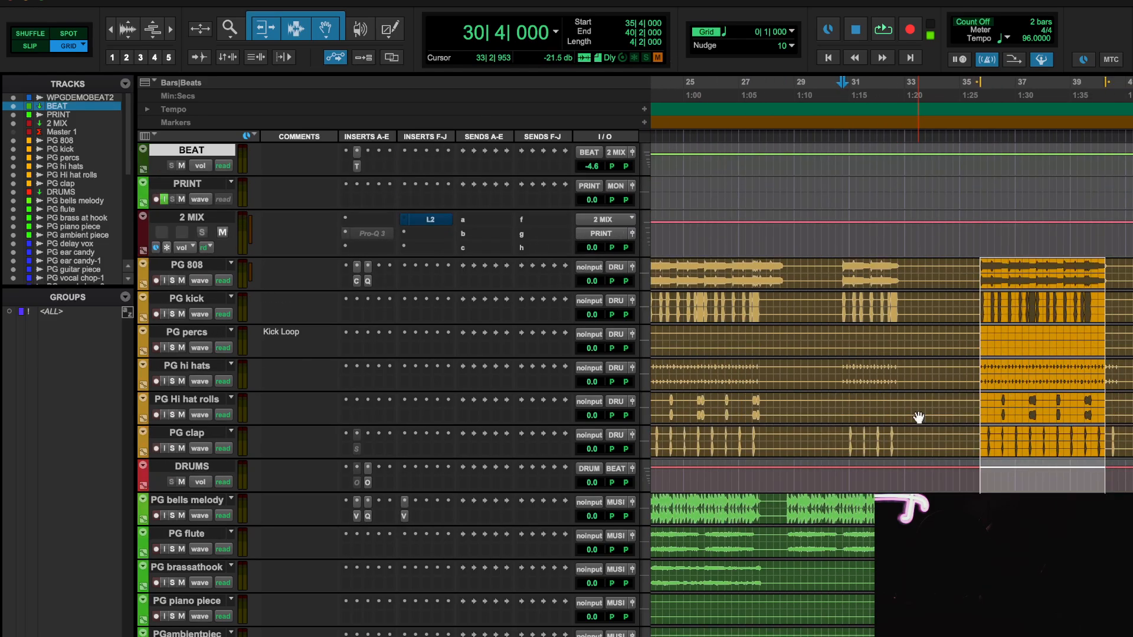
scroll(867, 174, up, 1)
scroll(889, 323, left, 2)
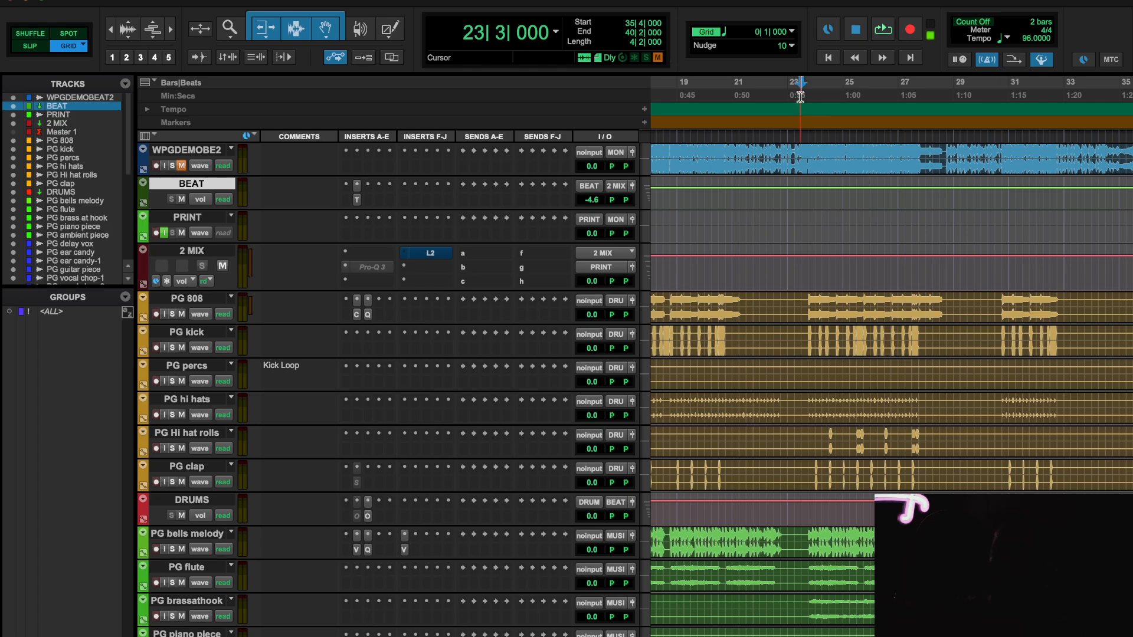
- Play the mix from 23|3|000 and reset the BEAT bus volume to 0.0 dB
key(space)
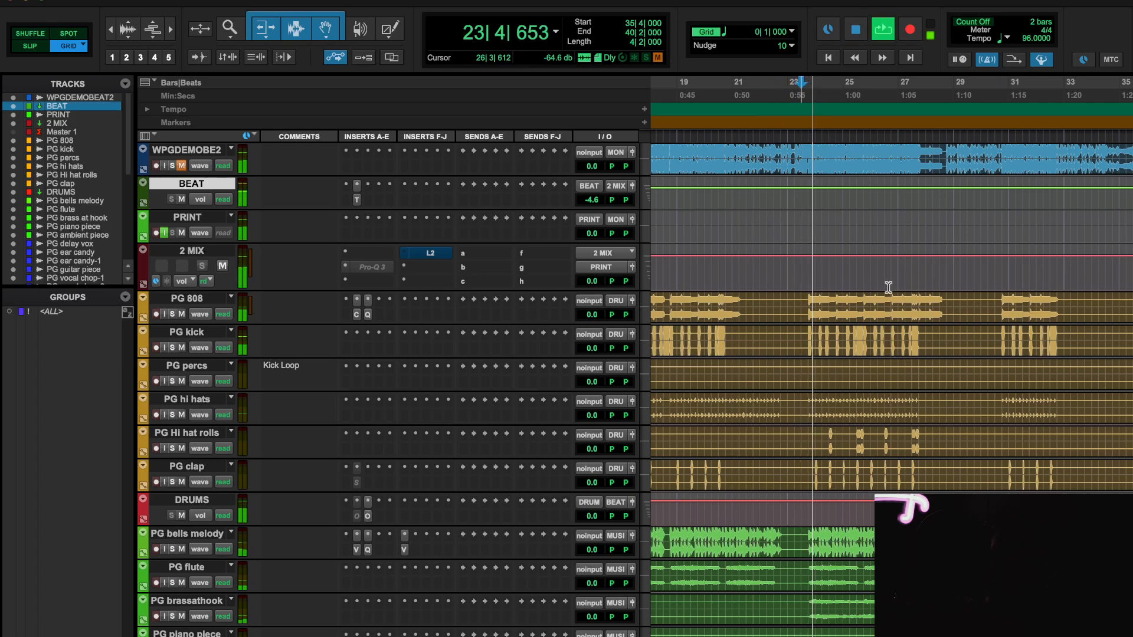
scroll(887, 296, down, 1)
scroll(594, 281, up, 1)
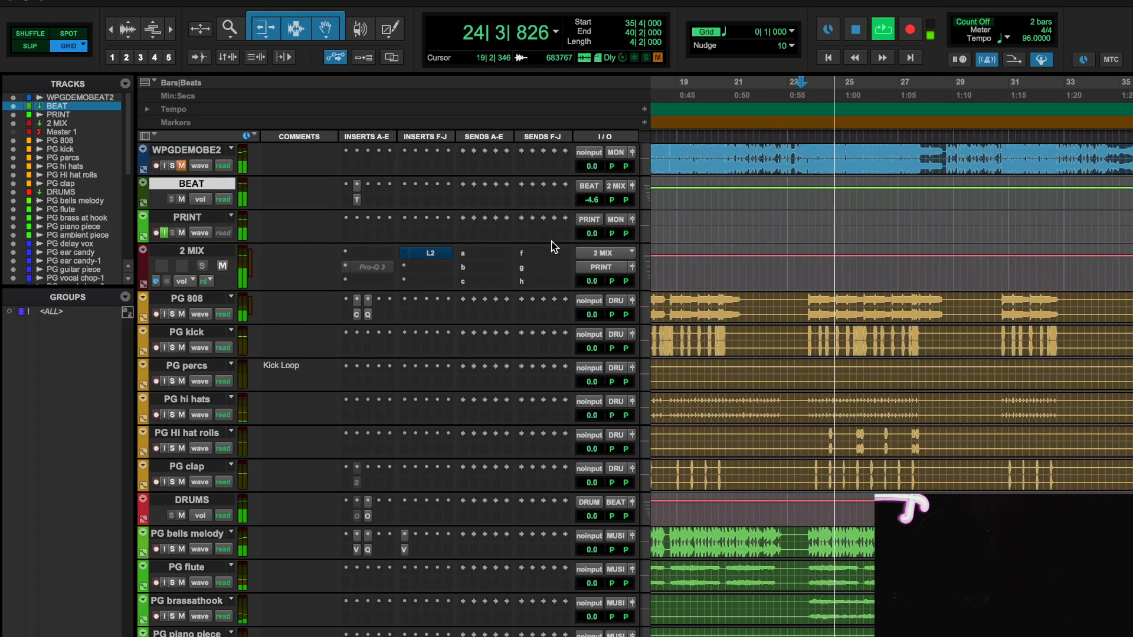
alt+click(585, 200)
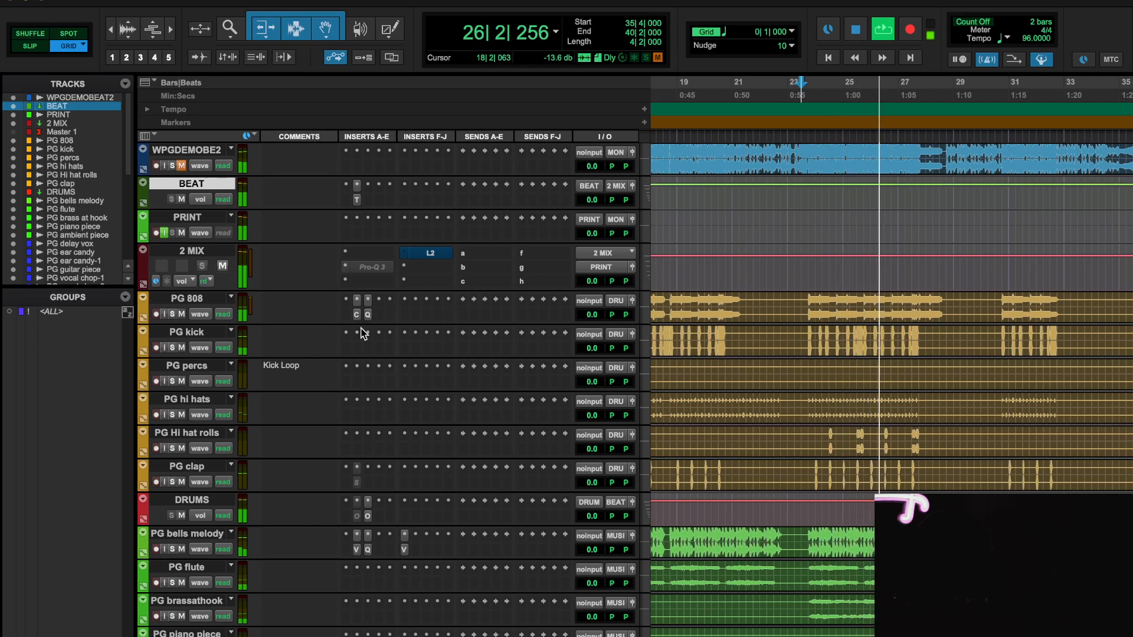
key(space)
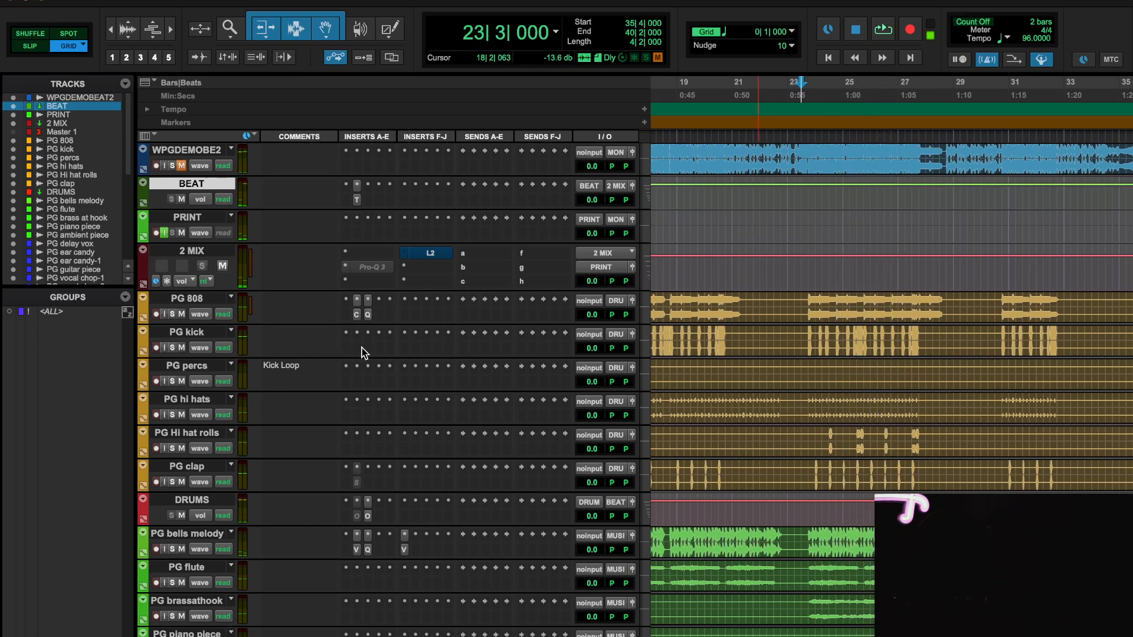
- Insert the soothe2 (stereo) plugin on the PG 808 track in the first F-J insert slot
click(360, 348)
click(281, 362)
click(403, 313)
click(454, 263)
text(soo)
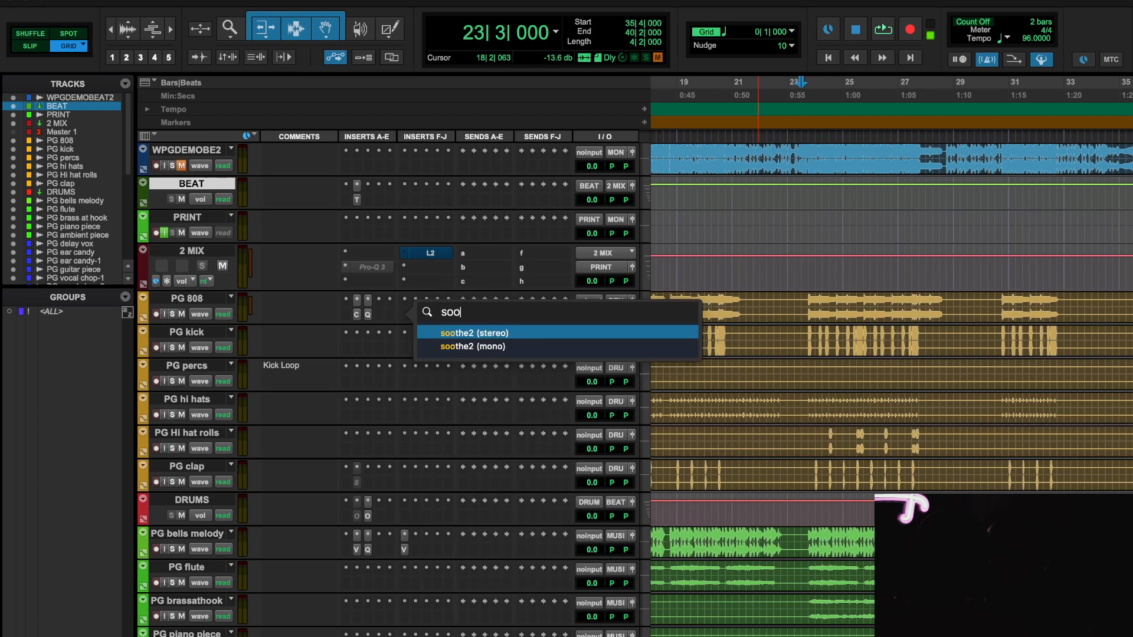
key(Return)
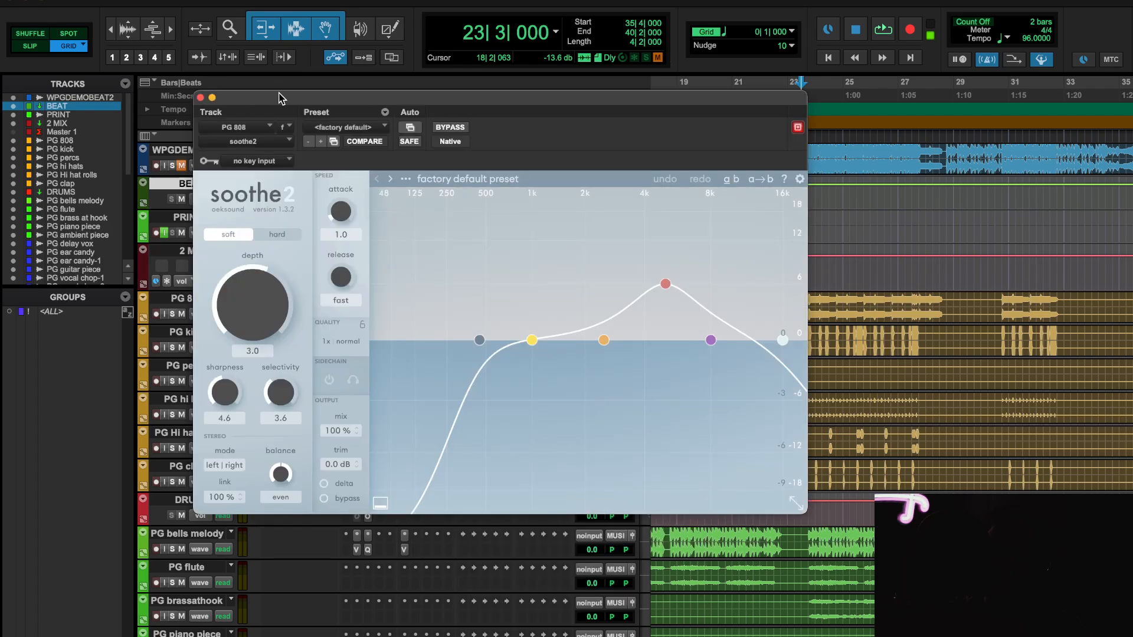
- Load the J KICK SC preset in soothe2 on PG 808 and set its key input to Bus 15 (Mono)
click(351, 128)
click(348, 103)
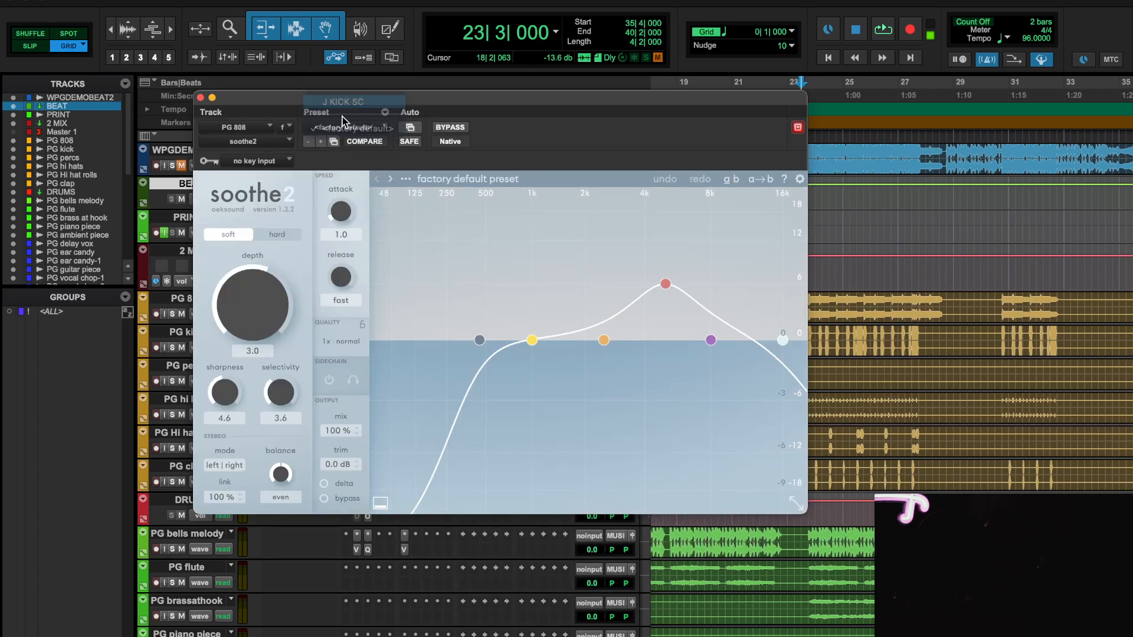
click(259, 160)
mouse_move(263, 165)
click(273, 136)
text(15)
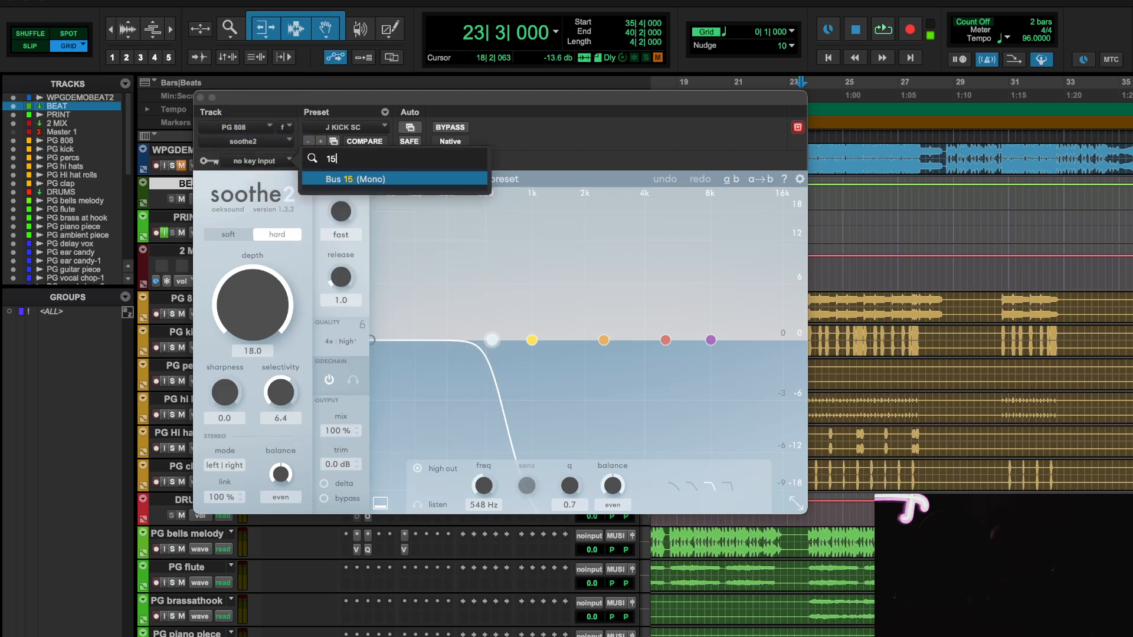
key(Return)
click(202, 97)
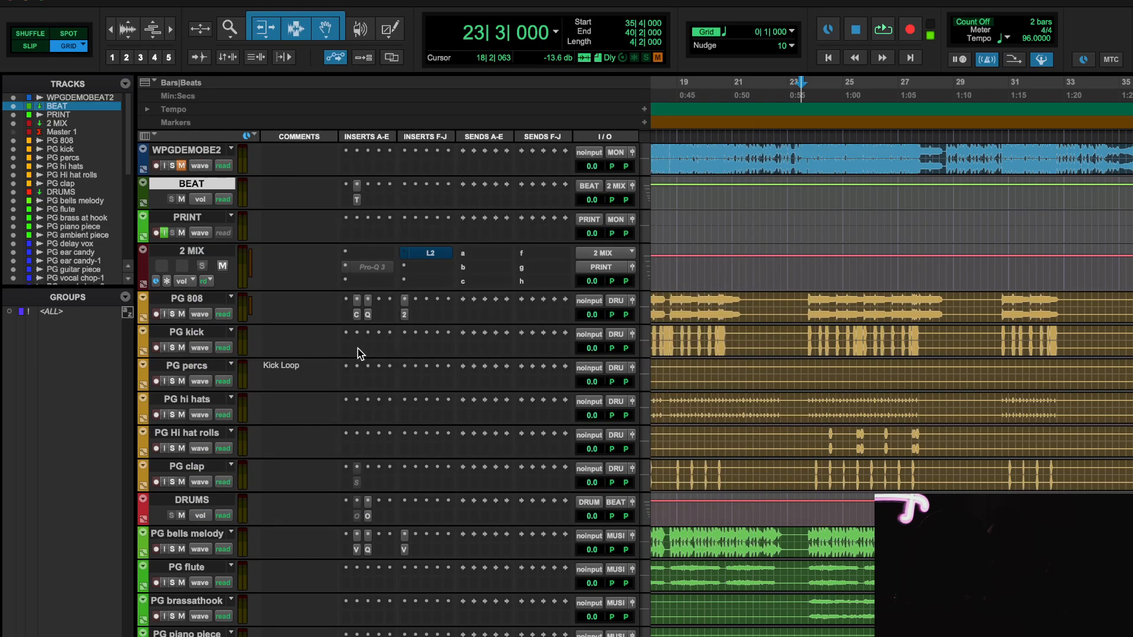
click(407, 316)
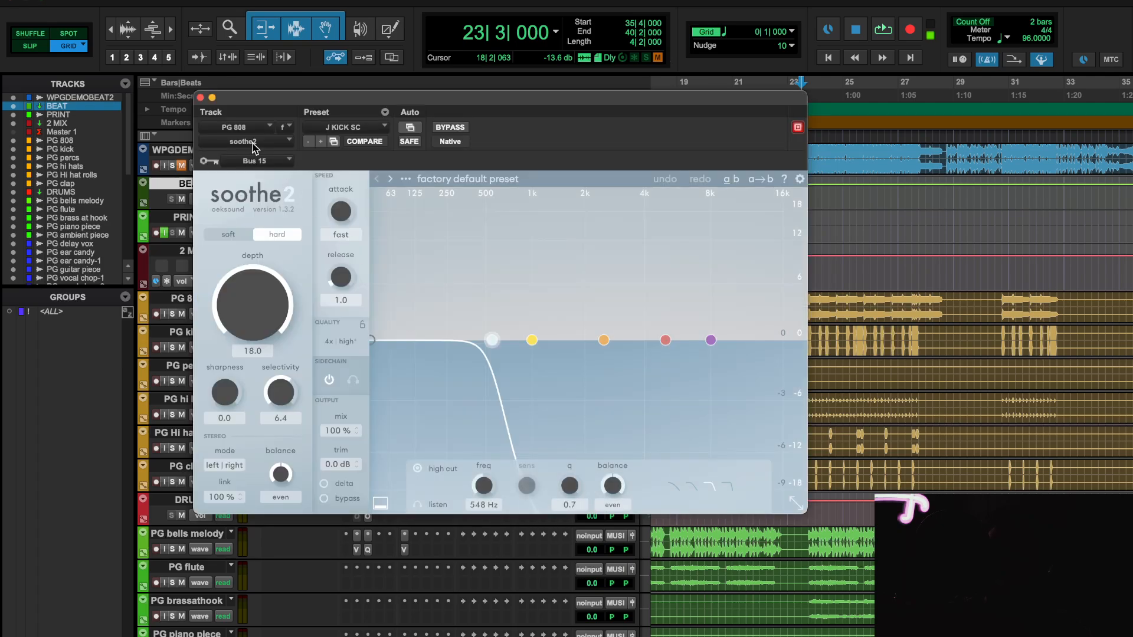
click(201, 97)
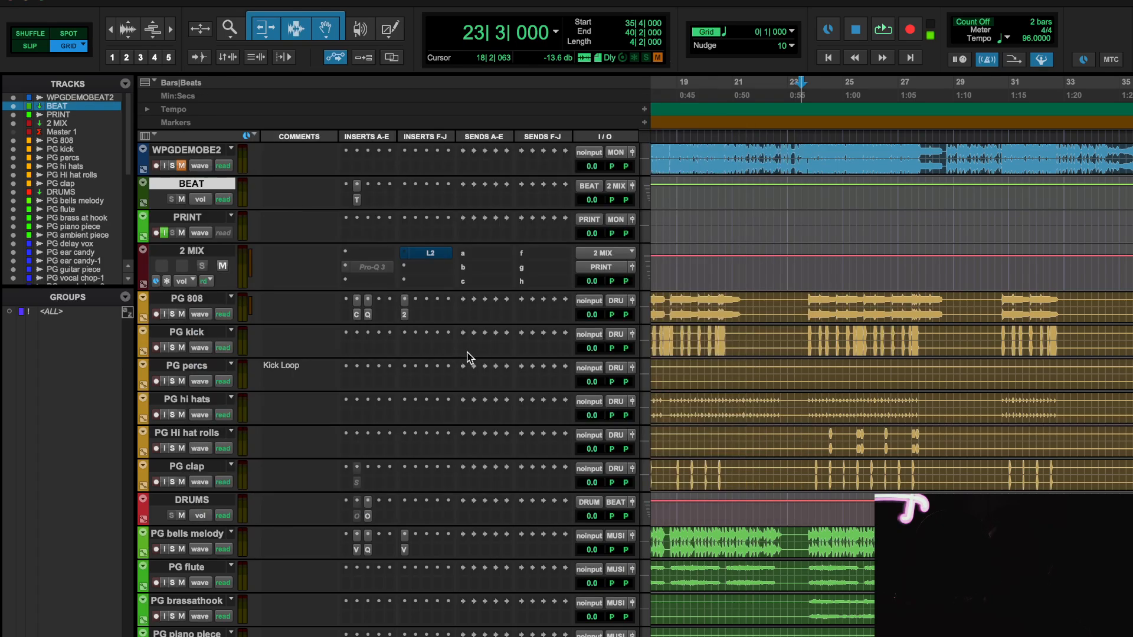
- Create a pre-fader send from PG kick to Bus 15 (Mono) at 0.0 dB and start playback
click(465, 299)
click(485, 320)
text(15)
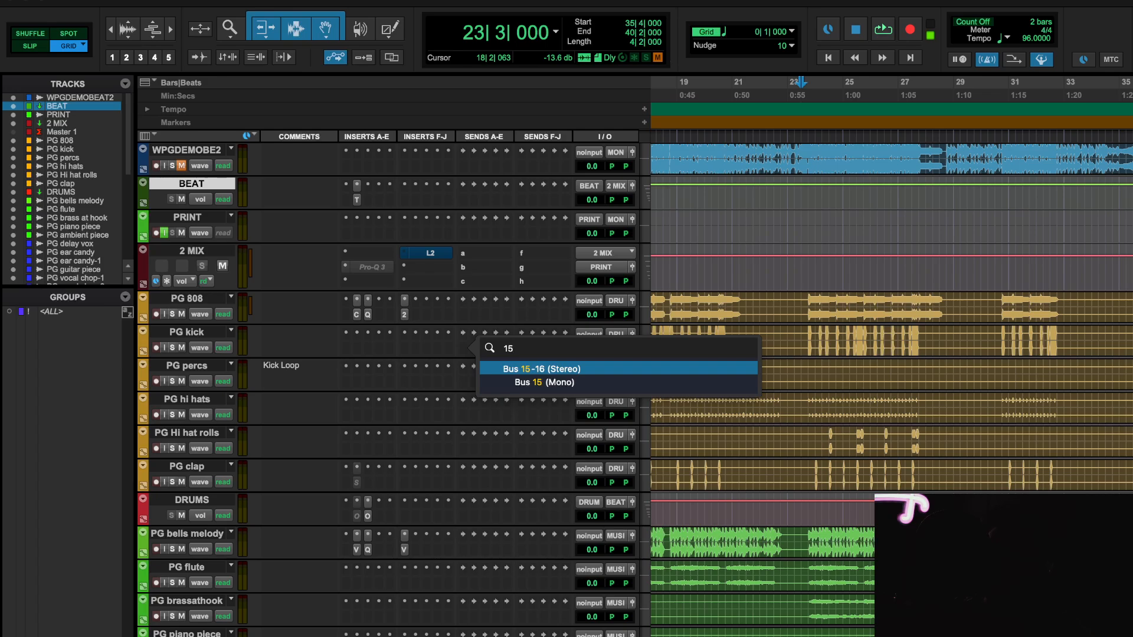
key(Down)
key(Return)
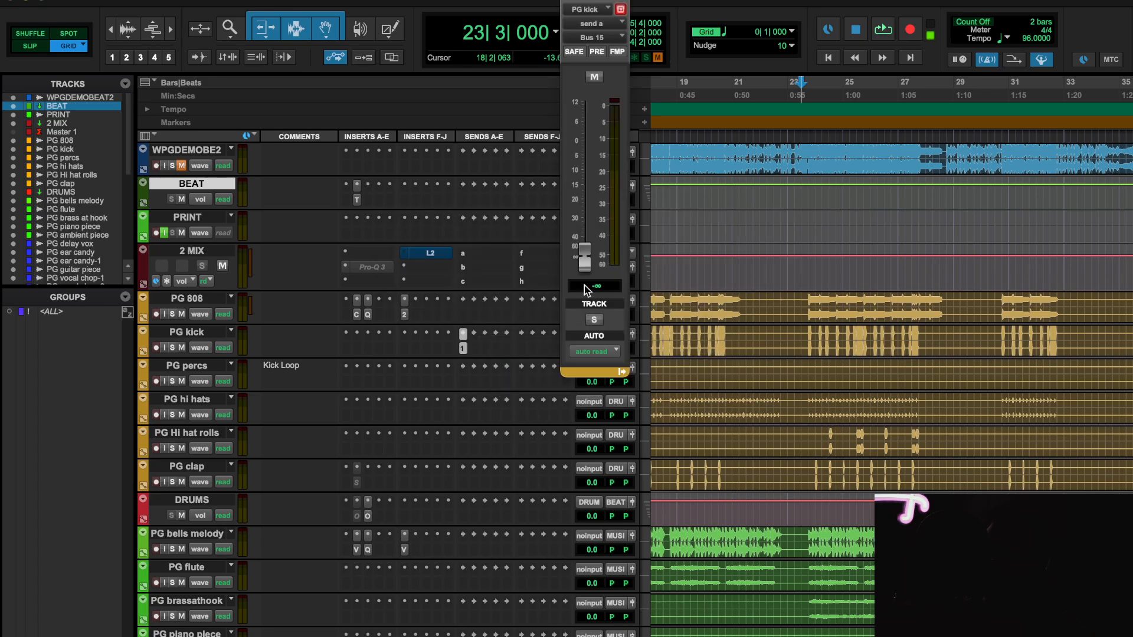
key(space)
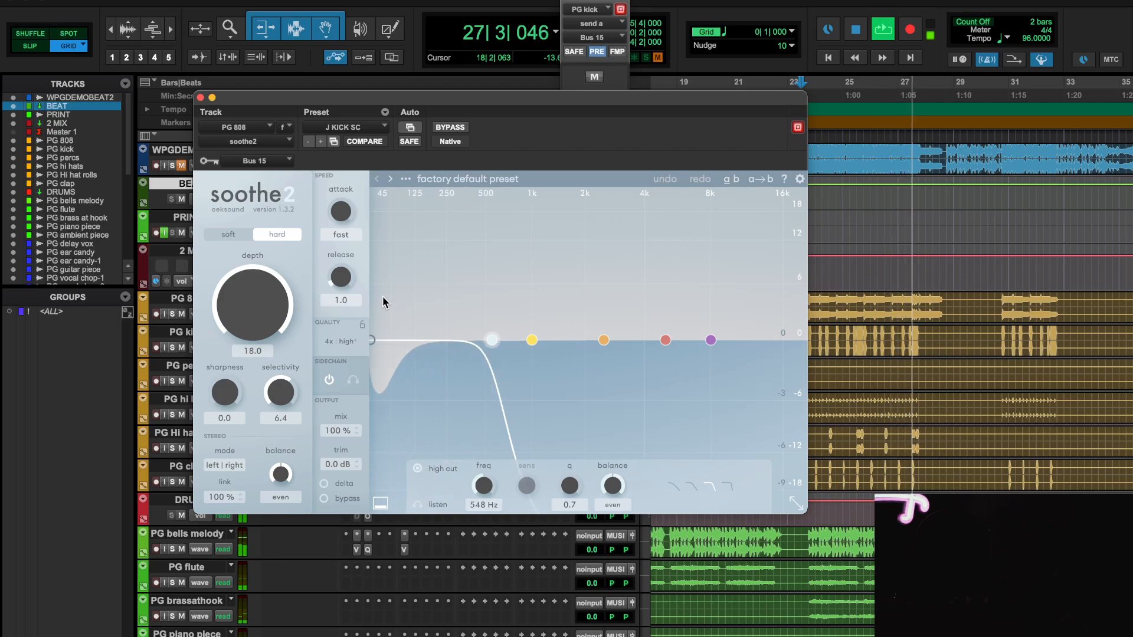
- Set soothe2 on PG 808 to release 2.3, depth 17.7 and a high cut at 690 Hz during playback
drag(339, 280, 353, 257)
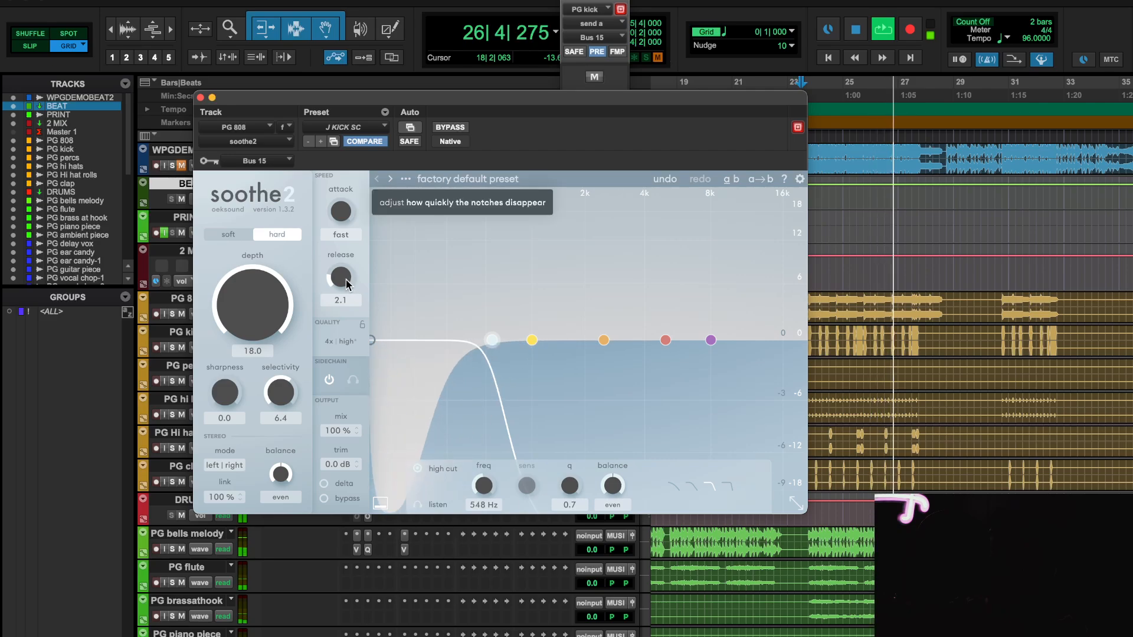
drag(346, 278, 347, 273)
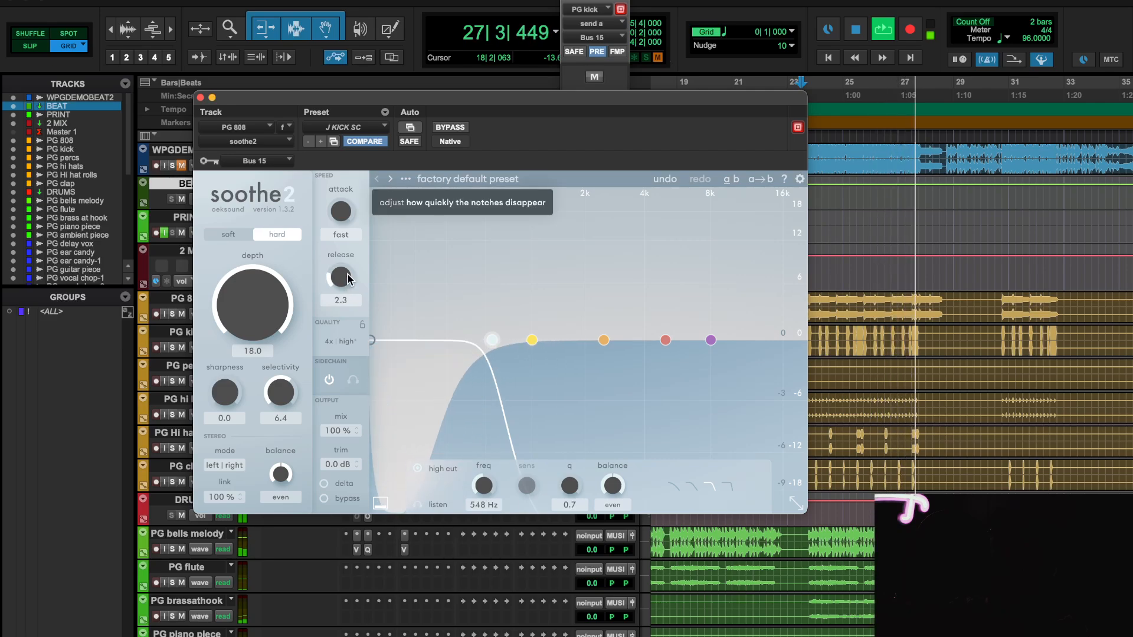
drag(264, 305, 271, 296)
drag(488, 348, 506, 351)
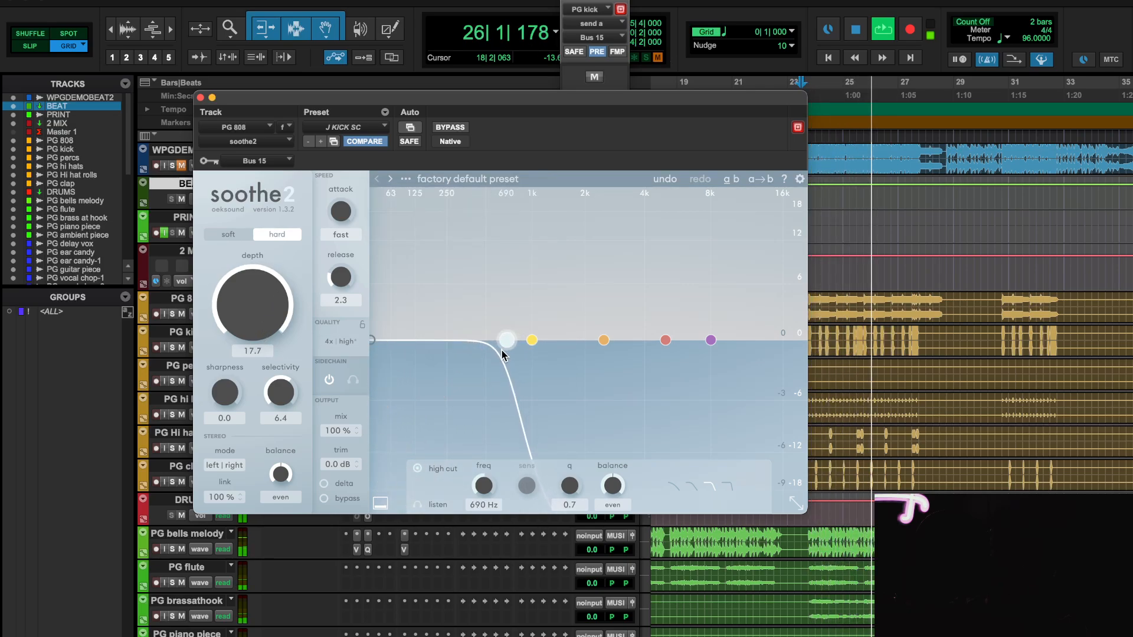
click(200, 97)
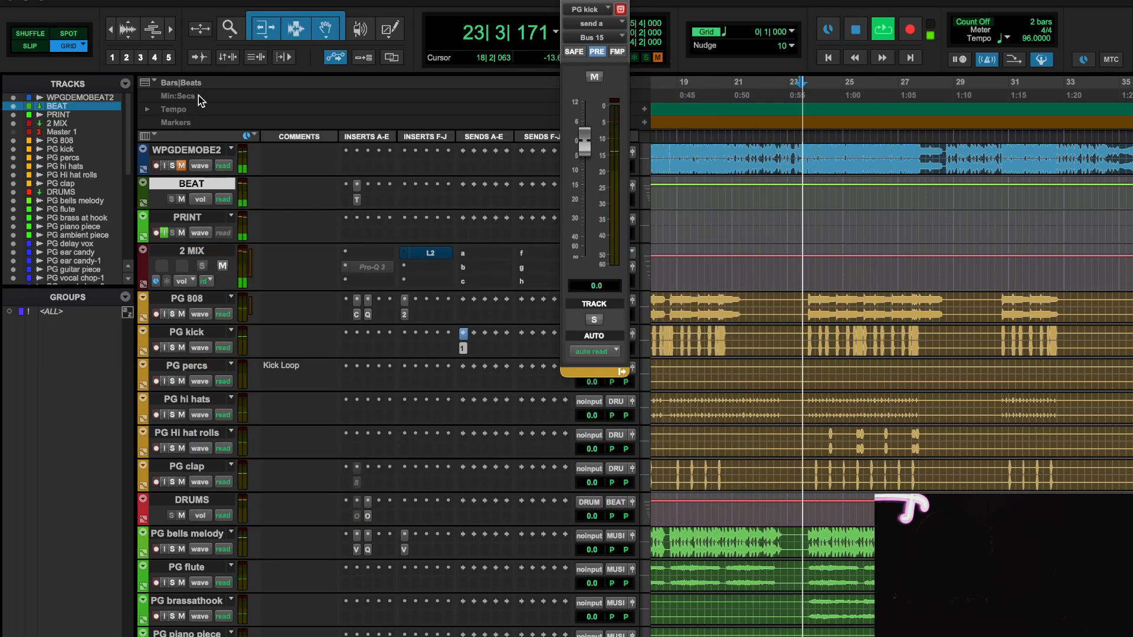
- Set the WPGDEMOBEAT2 clip gain to +3.7 dB while alternating between the reference and the BEAT bus during playback
click(182, 200)
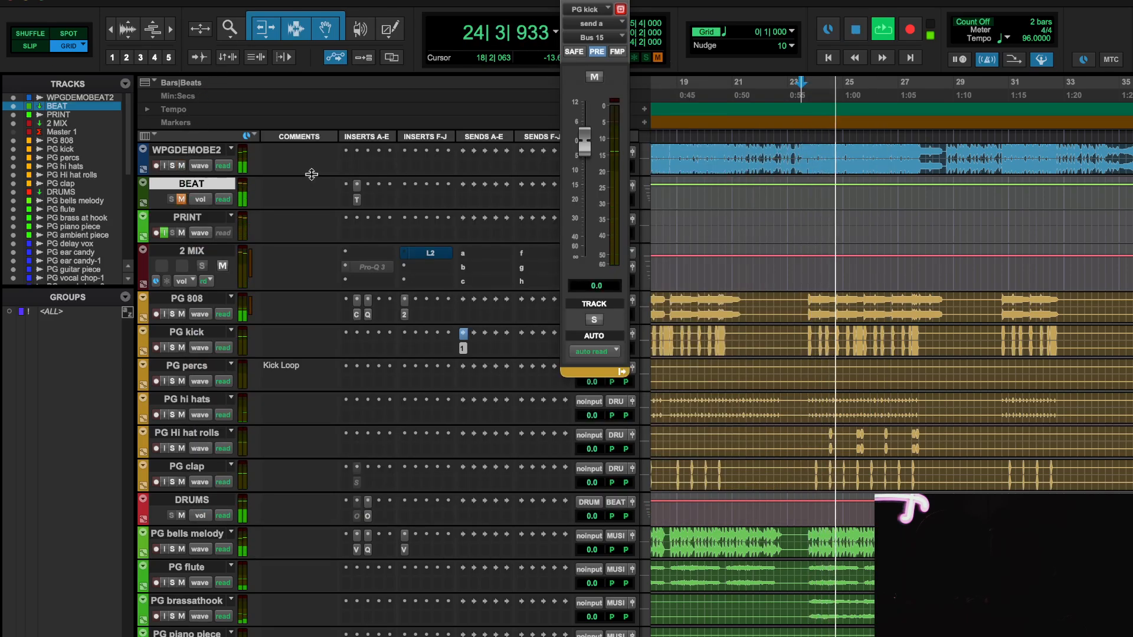
click(568, 1)
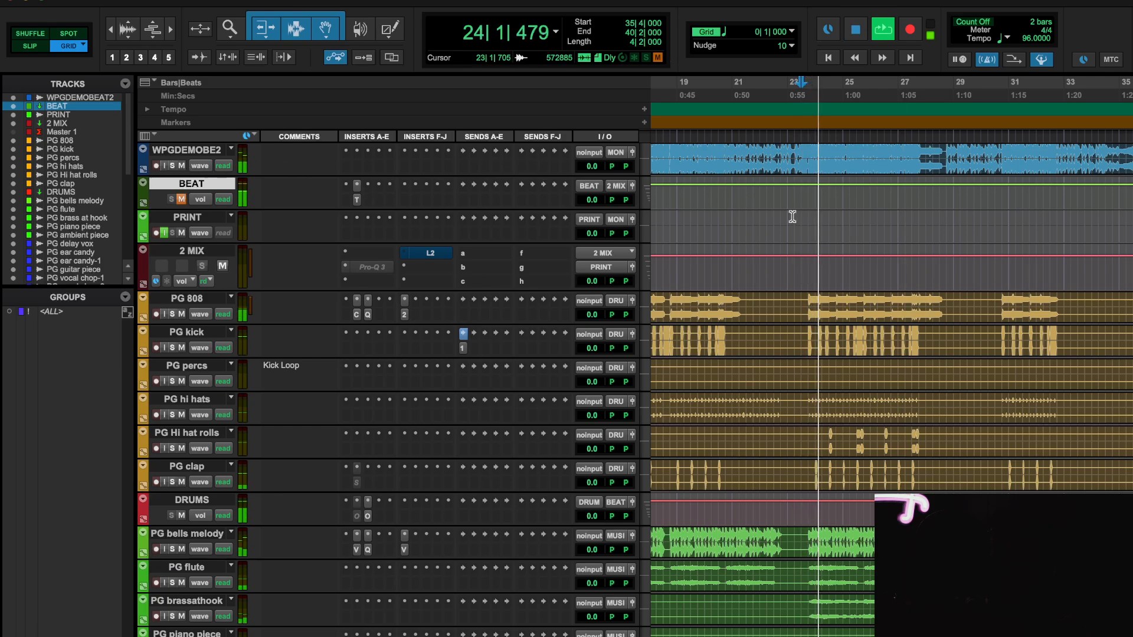
scroll(702, 212, left, 10)
drag(656, 166, 659, 168)
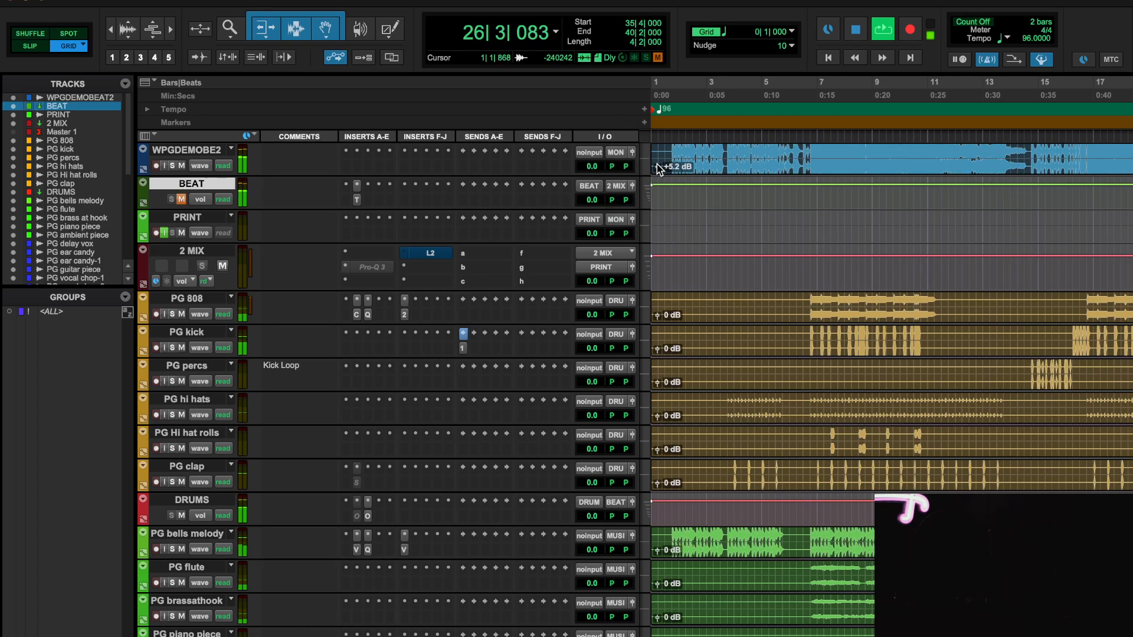
click(183, 166)
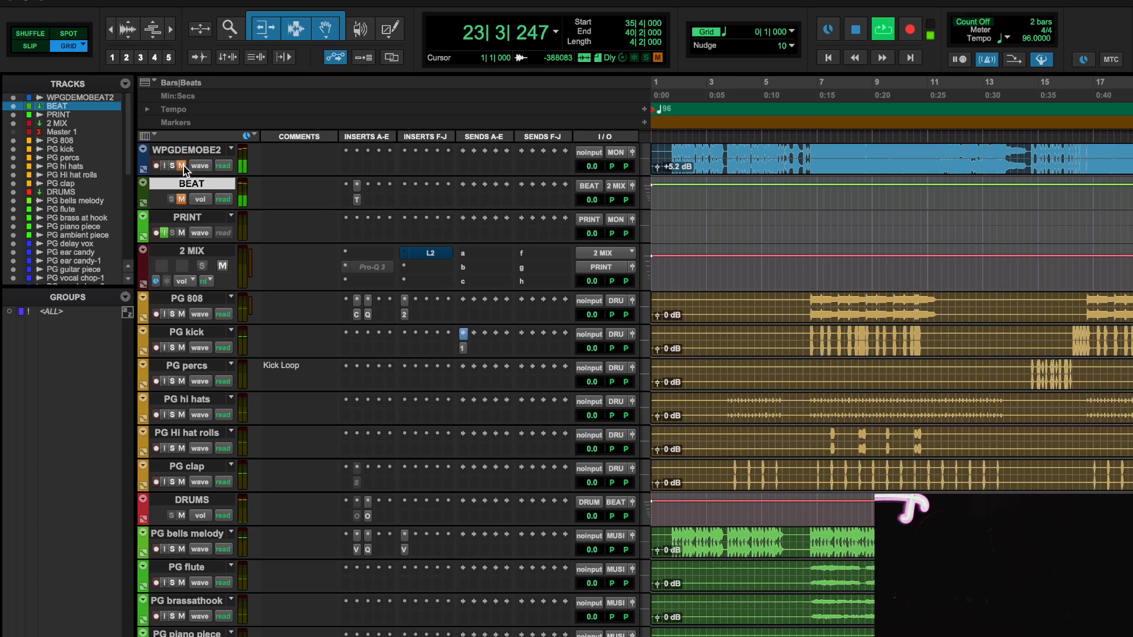
click(181, 200)
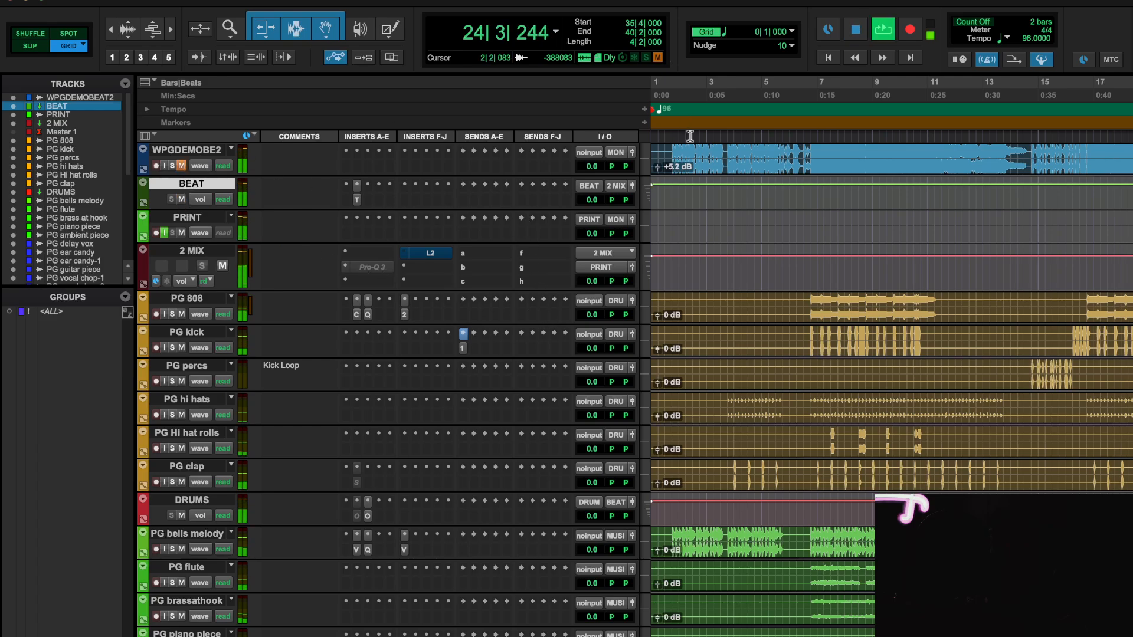
click(714, 173)
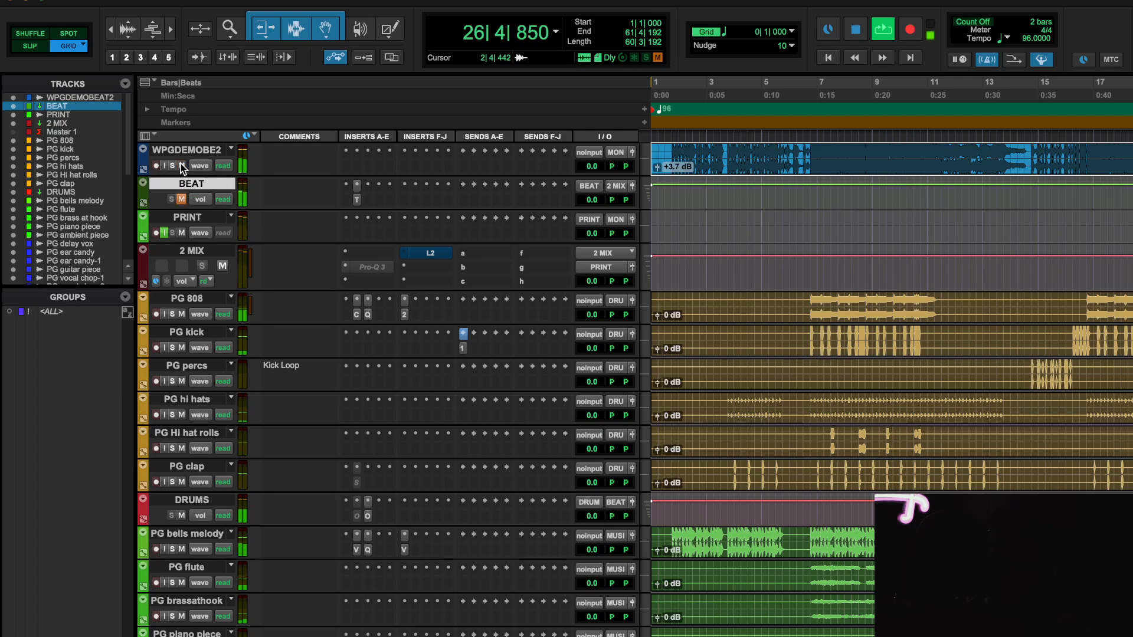
- Restart playback from 23|3|000 and insert the KNOCK (stereo) plugin on the PG kick track
scroll(723, 395, right, 8)
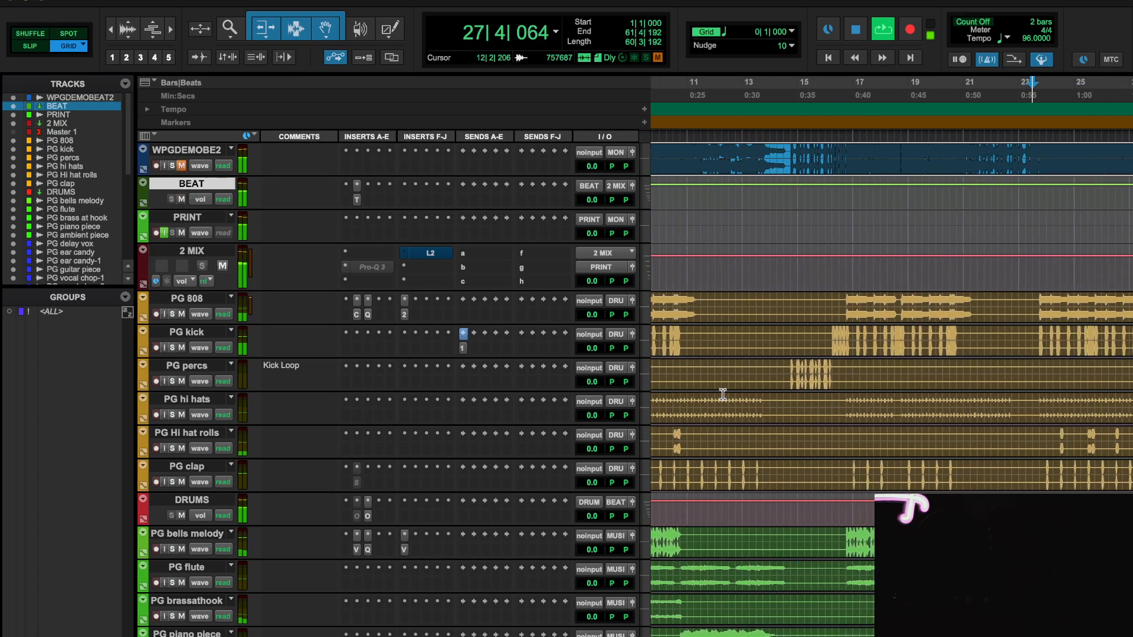
scroll(722, 395, down, 1)
key(space)
key(space)
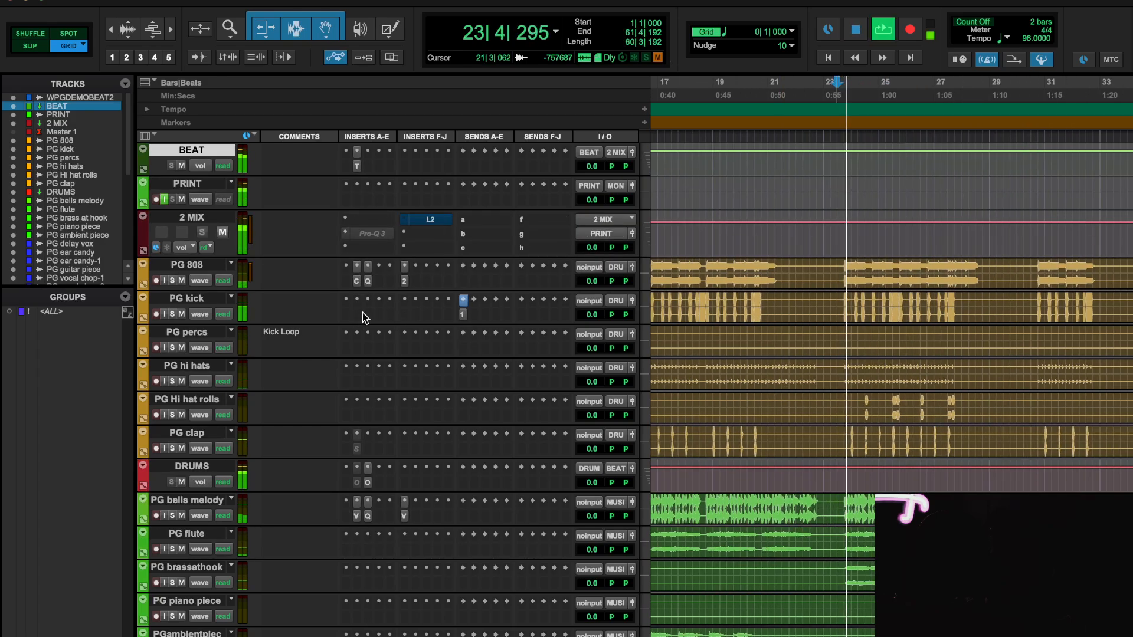
click(347, 219)
click(385, 265)
click(357, 301)
text(KNO)
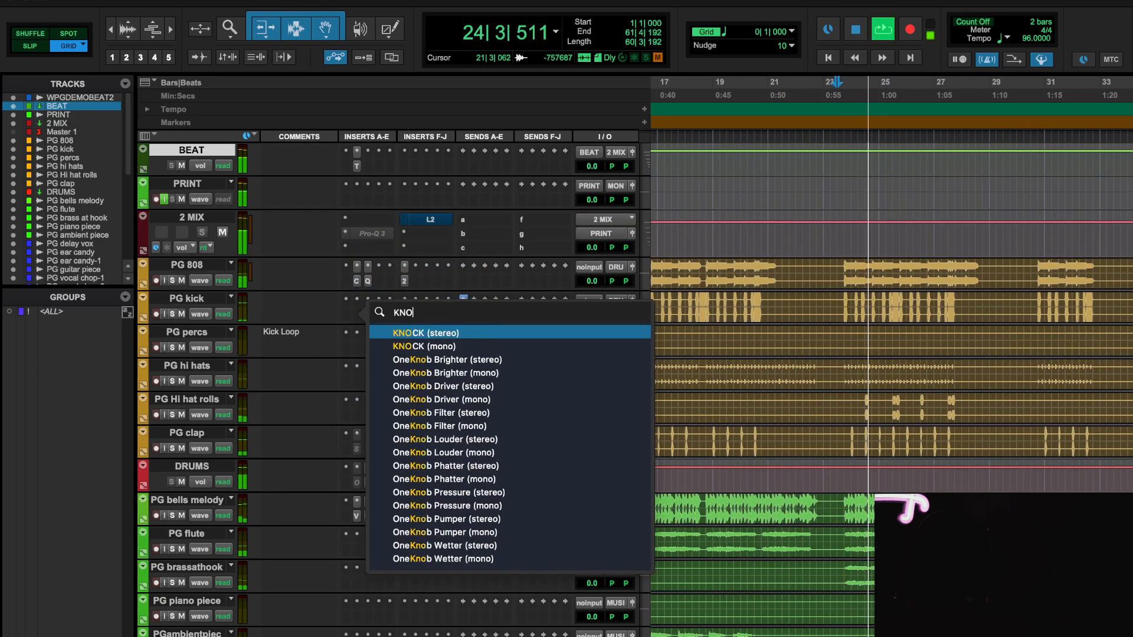
key(Return)
- Raise the Punch amount slightly in KNOCK on PG kick and close the plugin
click(612, 409)
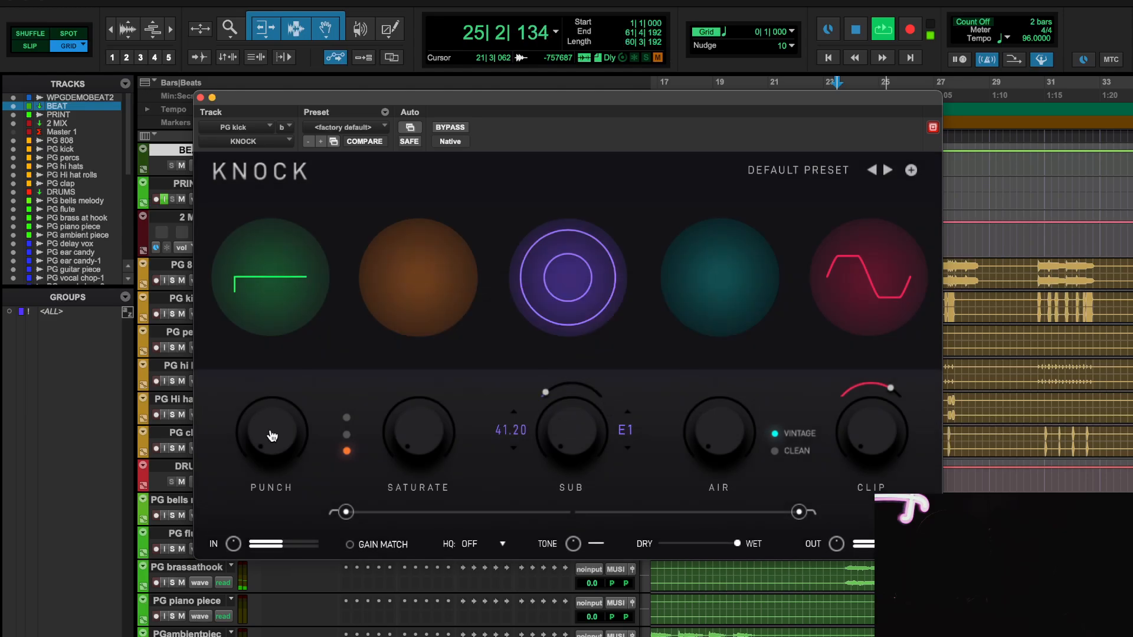
drag(272, 409, 286, 382)
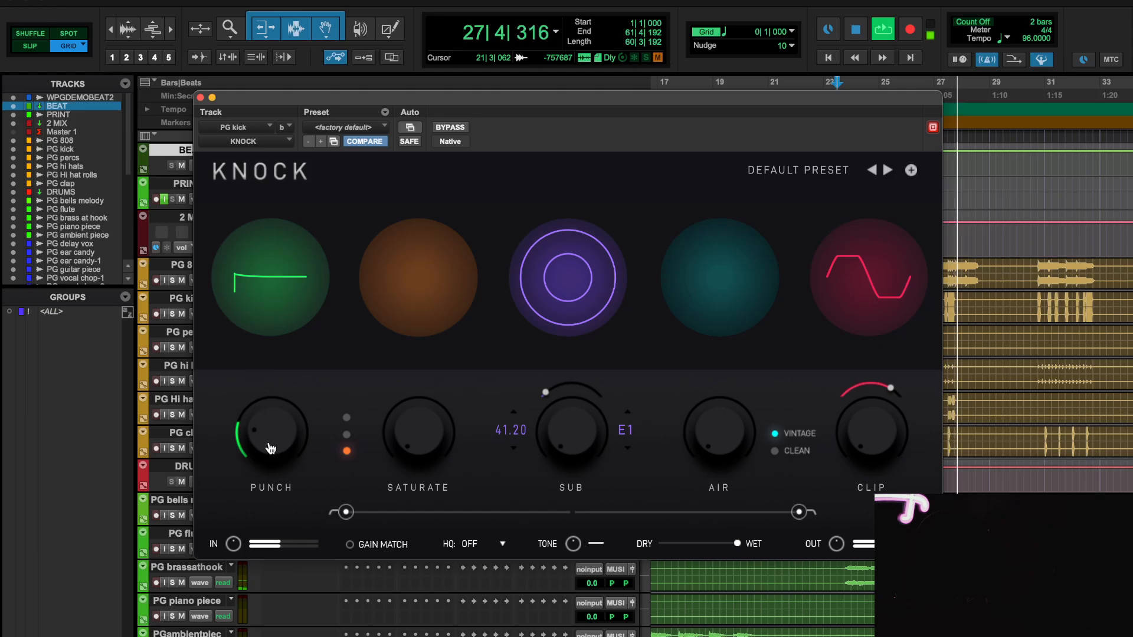
click(200, 97)
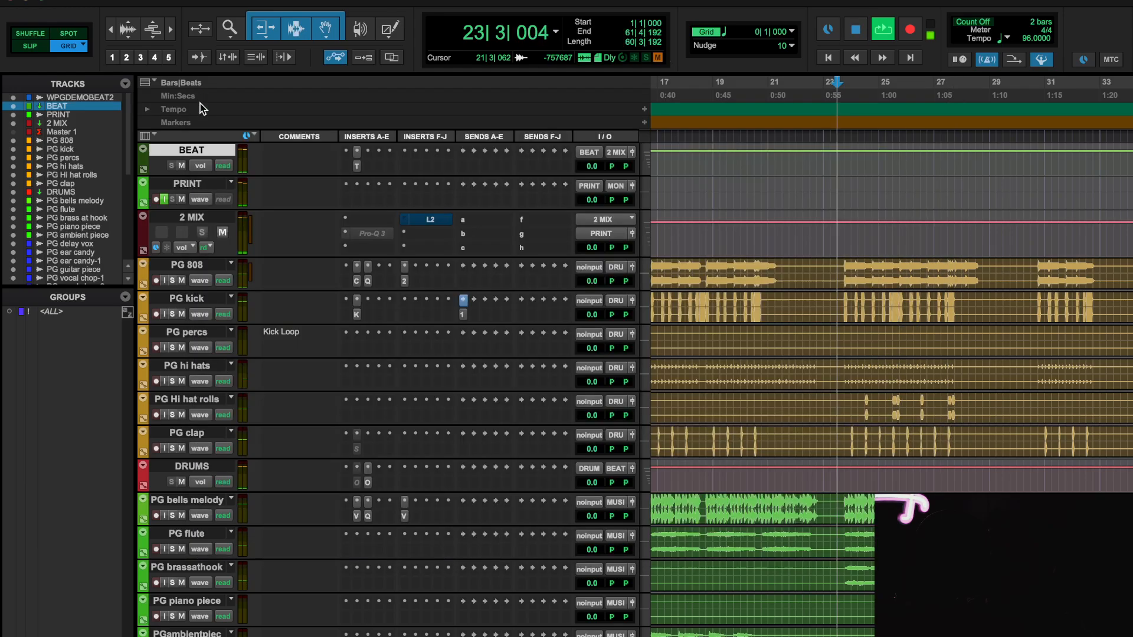
- Bypass KNOCK on PG kick and insert UAD Little Labs VOG (stereo) after it
click(357, 300)
click(405, 262)
text(vog)
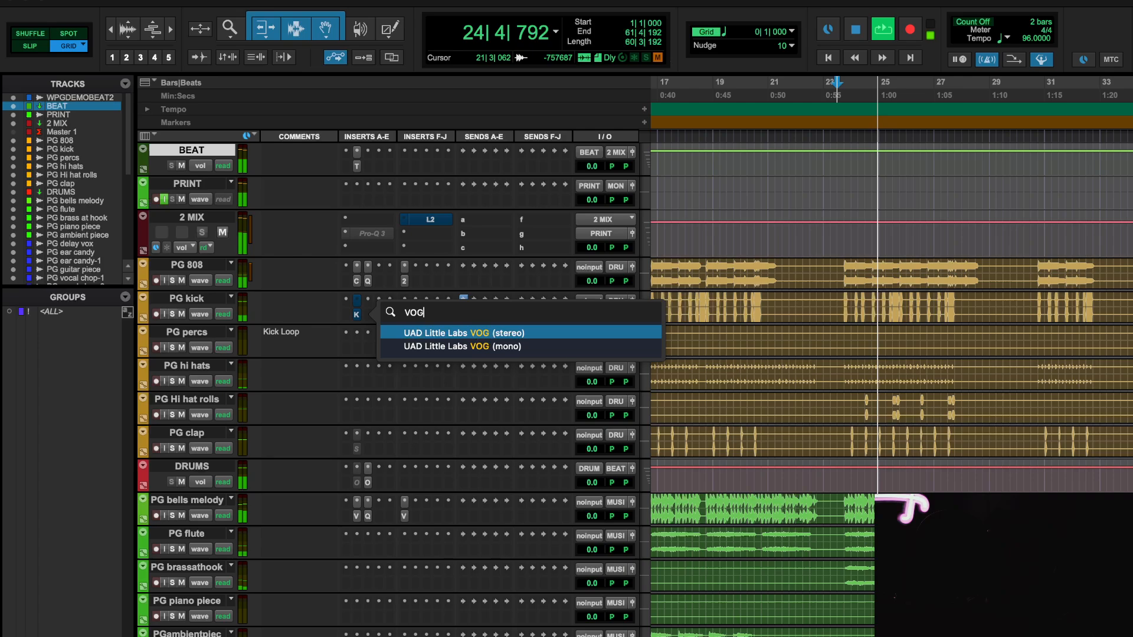
key(Return)
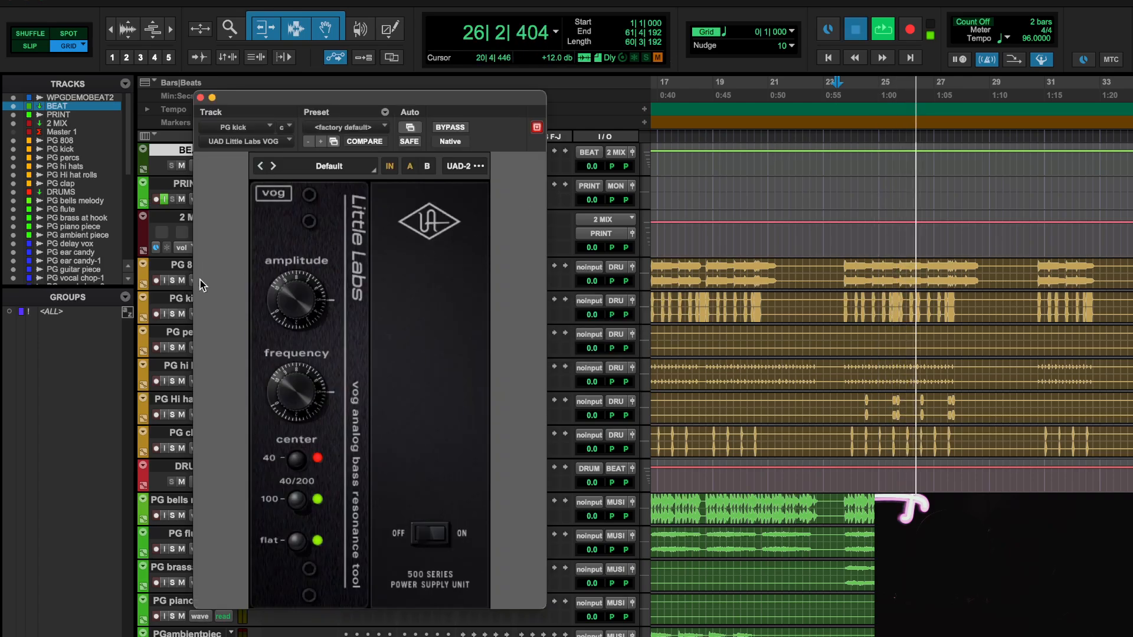
- Adjust the VOG amplitude on PG kick, close the plugin, and play the mix from 23|3|000
drag(300, 302, 300, 303)
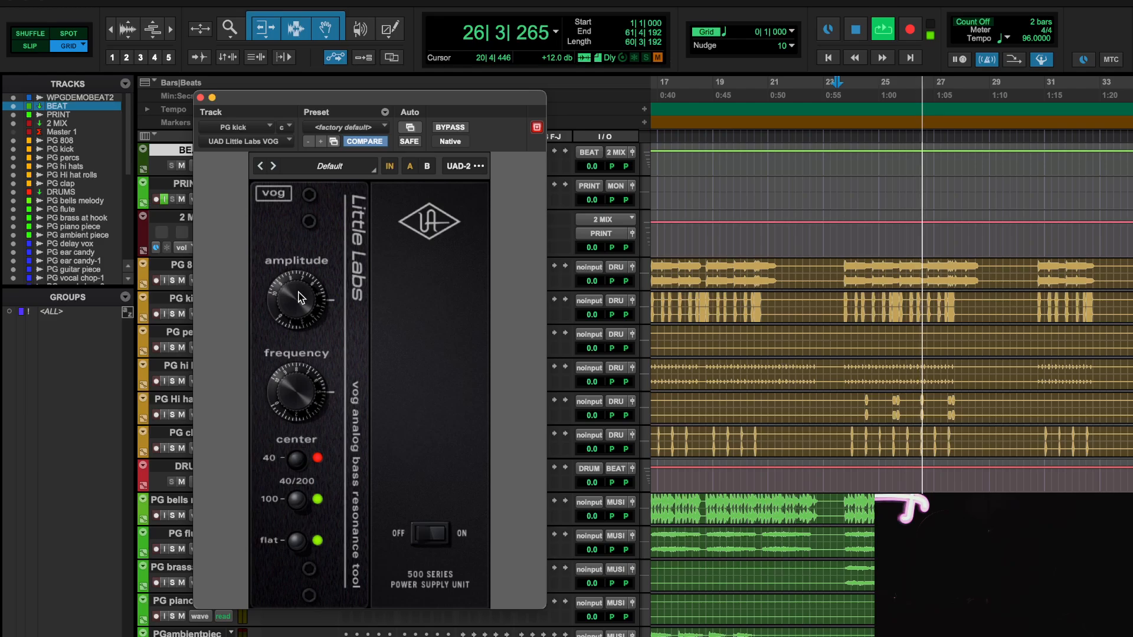
click(200, 98)
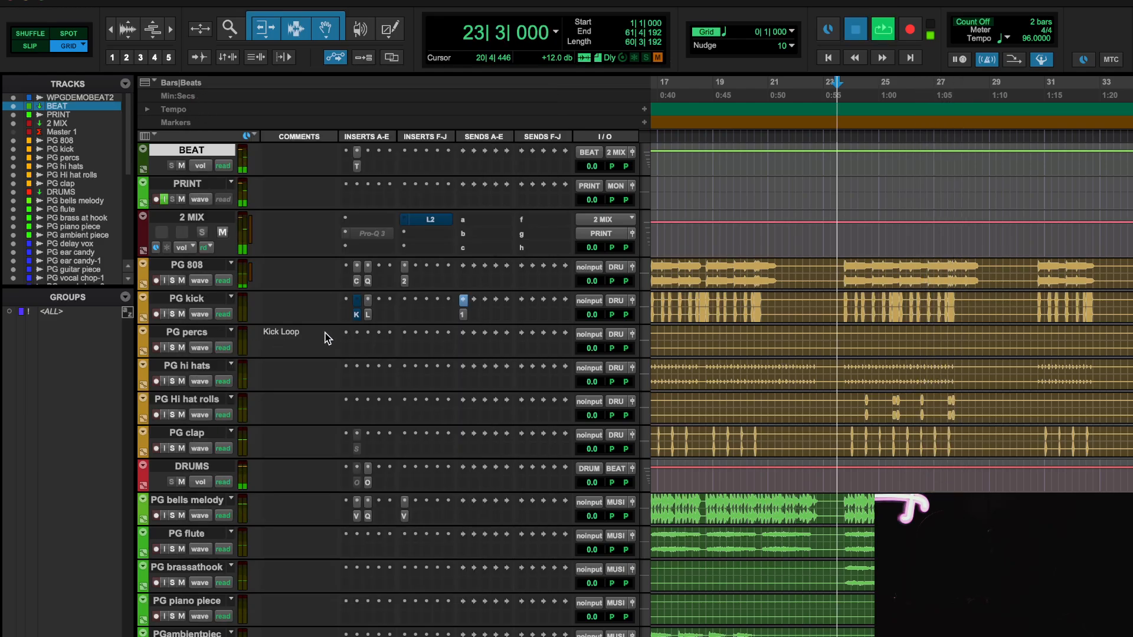
key(space)
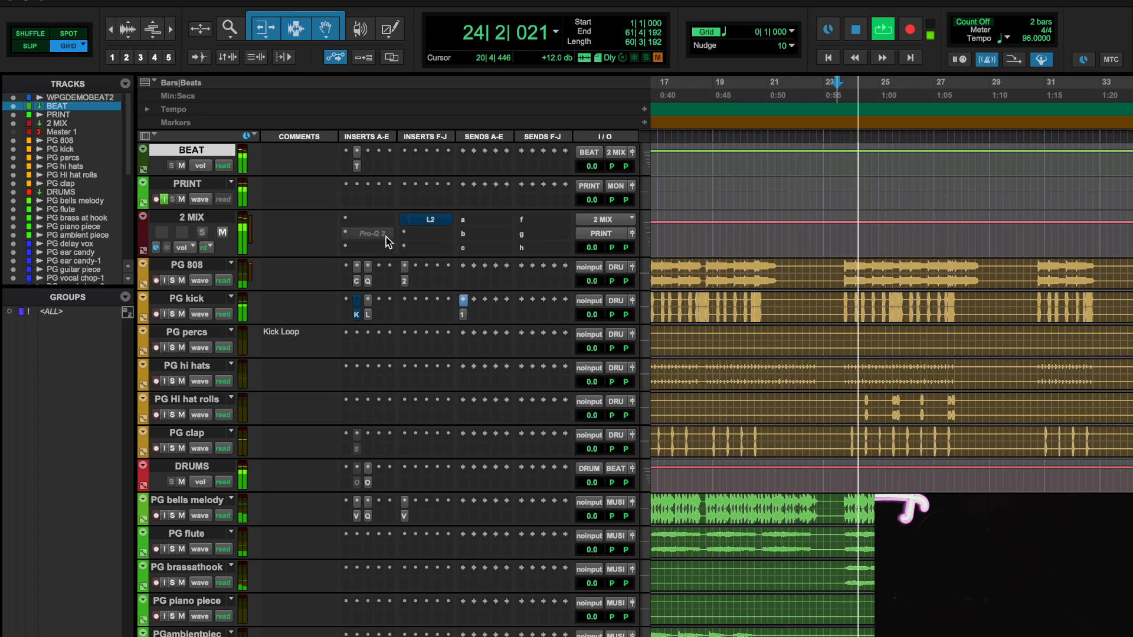
- Insert Fresh Air on the BEAT bus, link its two controls, set Mid Air and High Air to 4, and close it
click(369, 167)
click(410, 109)
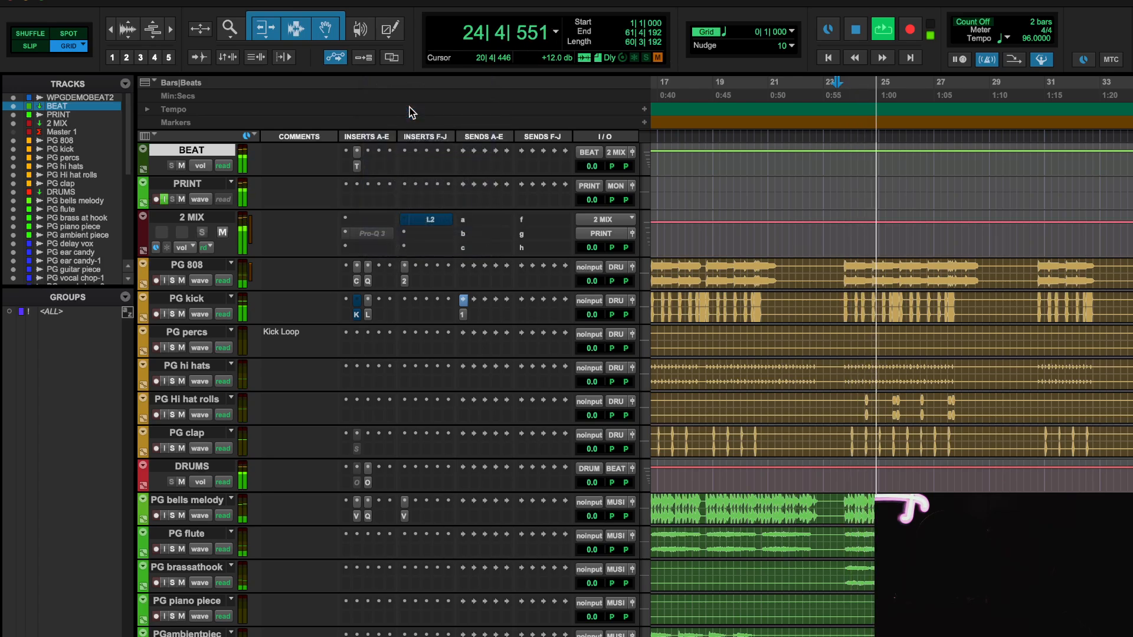
text(FRE)
key(Return)
click(473, 459)
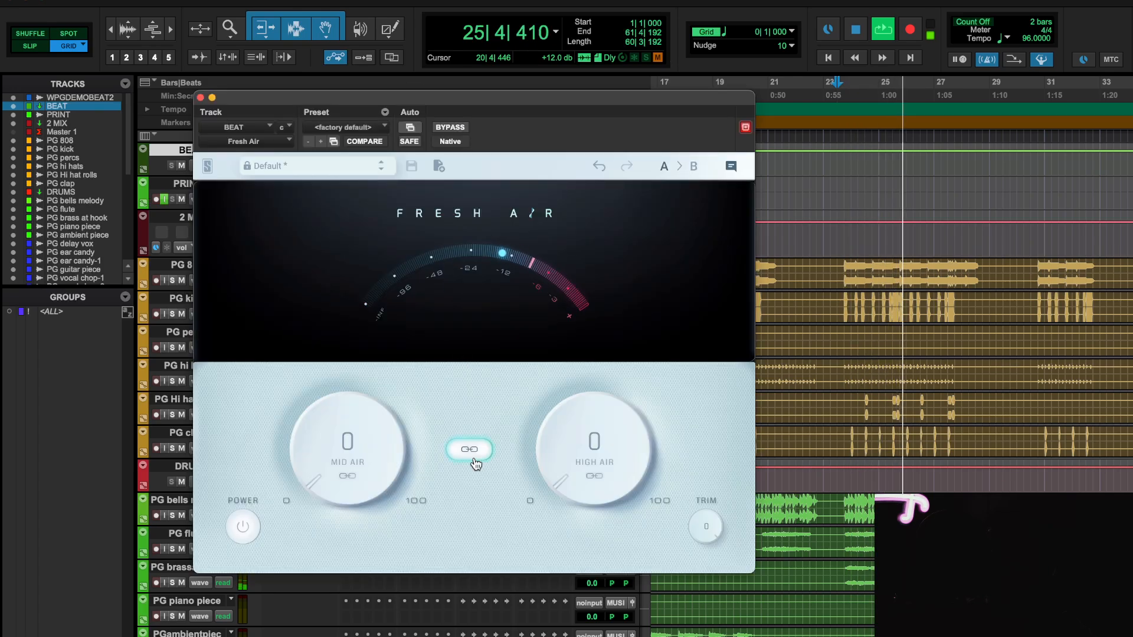
scroll(584, 411, up, 5)
scroll(586, 405, down, 1)
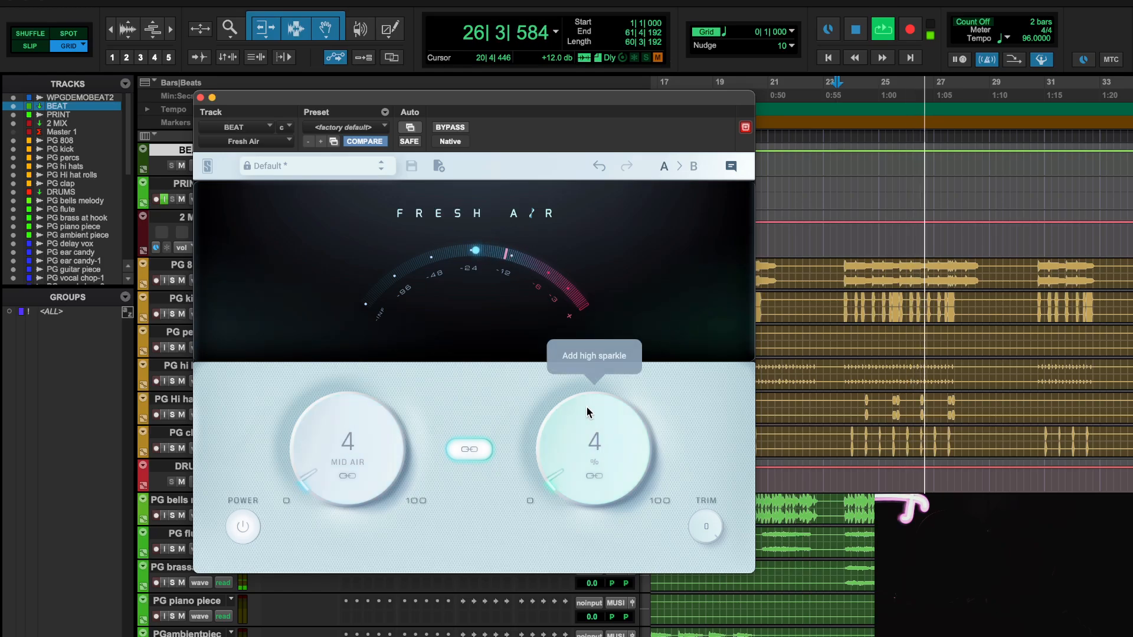
click(201, 97)
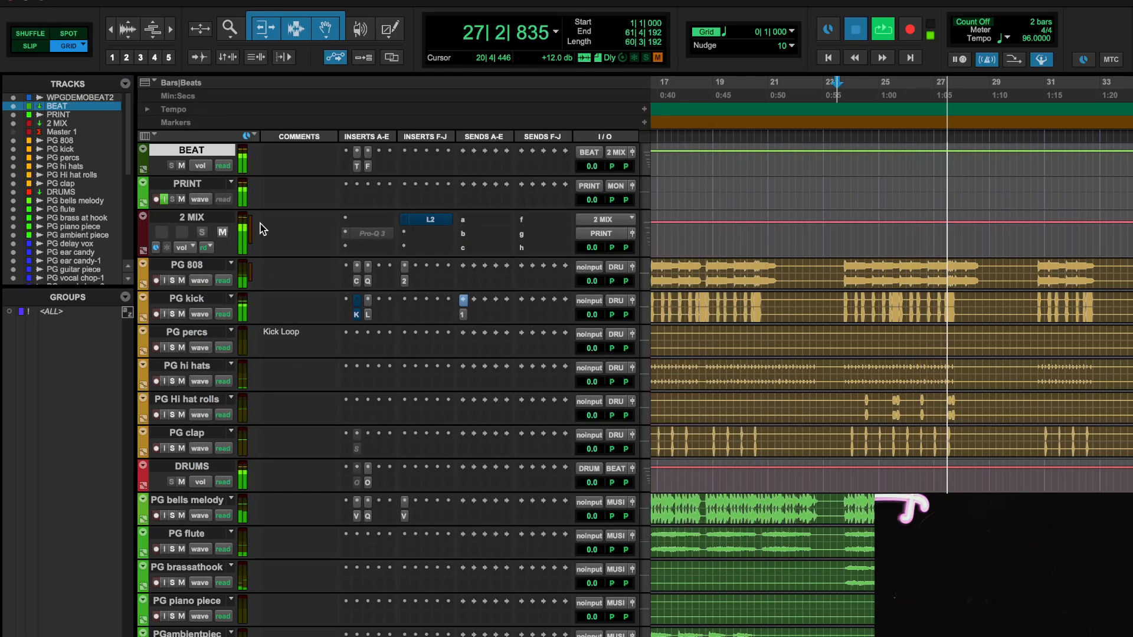
- Return to the opening of the timeline and play the mix from bar 1
scroll(260, 225, up, 1)
scroll(260, 224, down, 8)
scroll(260, 225, up, 8)
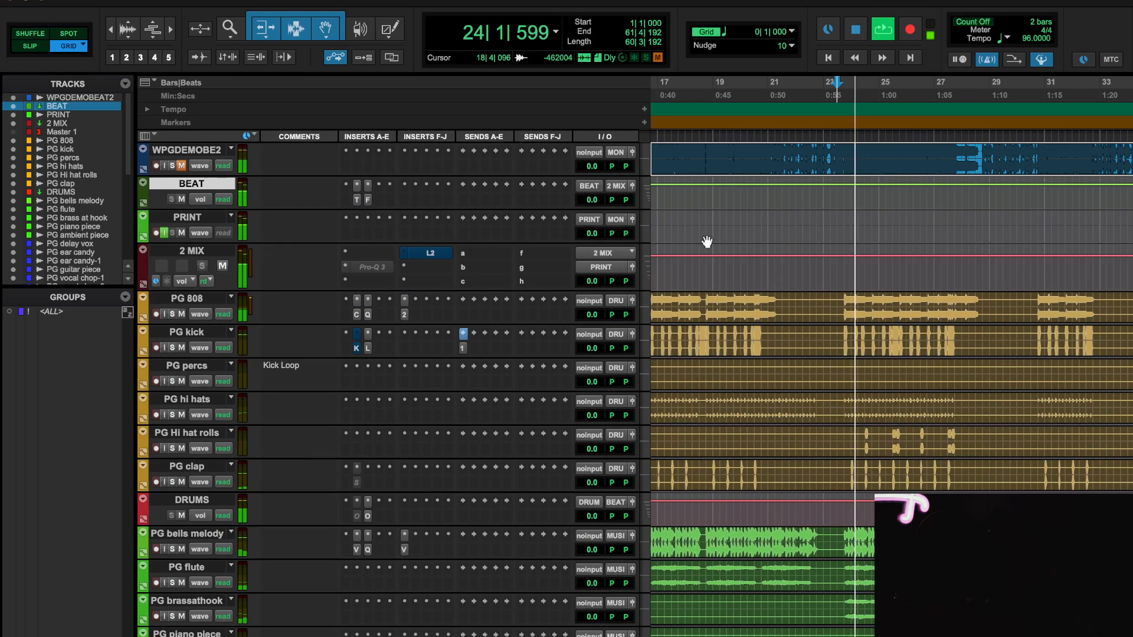
scroll(796, 198, left, 8)
click(817, 82)
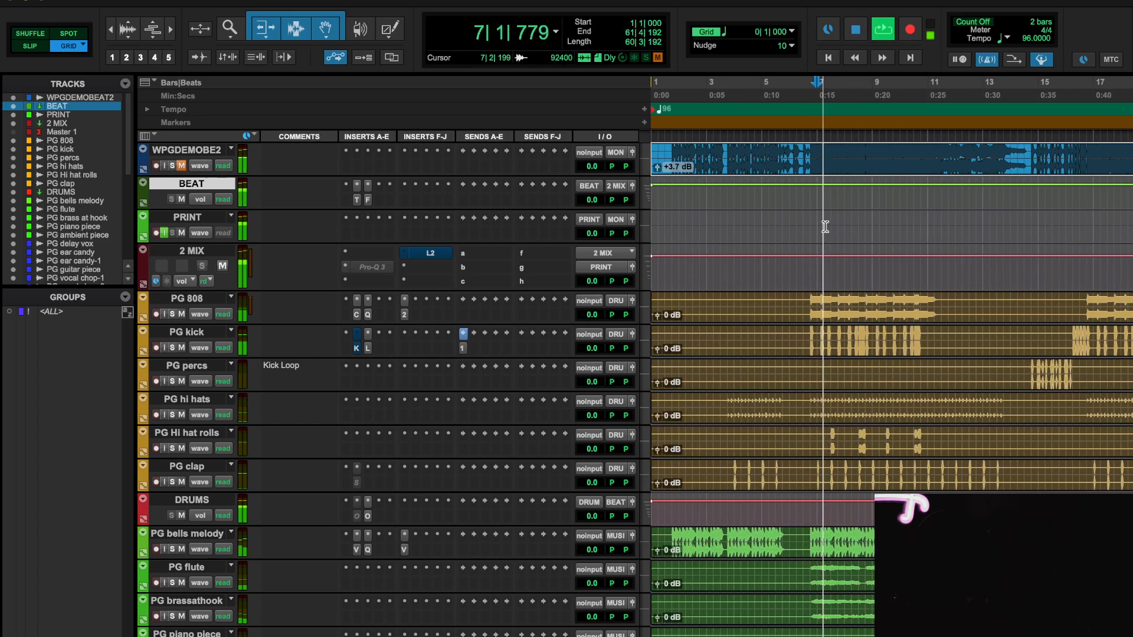
key(space)
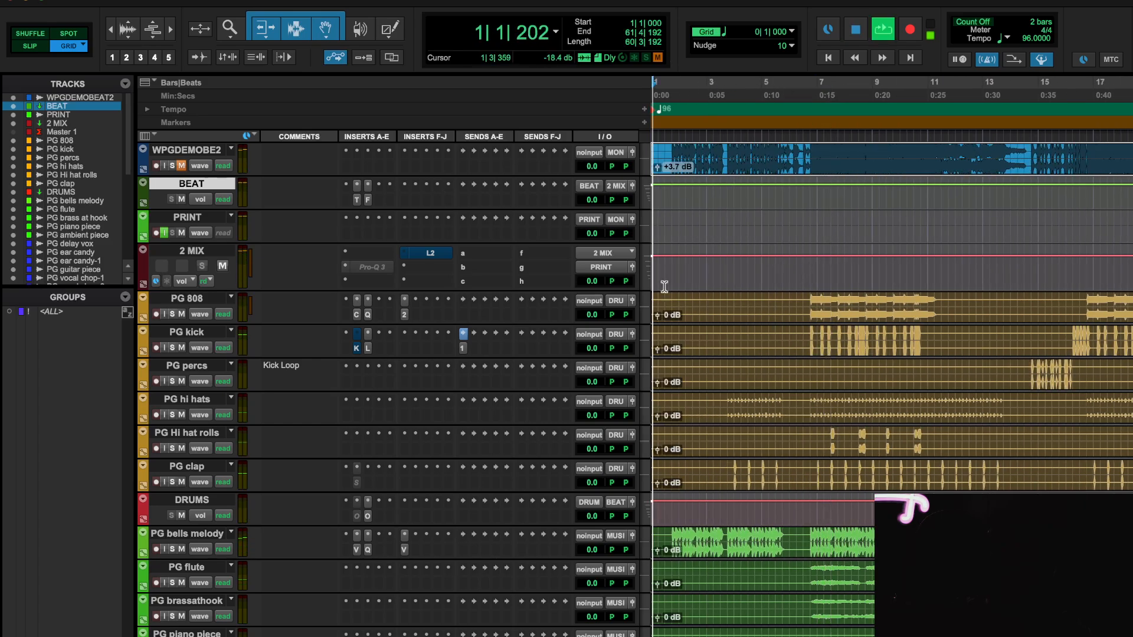
- Check the Vitamin settings on the PG bells melody track during playback and close the plugin
scroll(761, 516, down, 2)
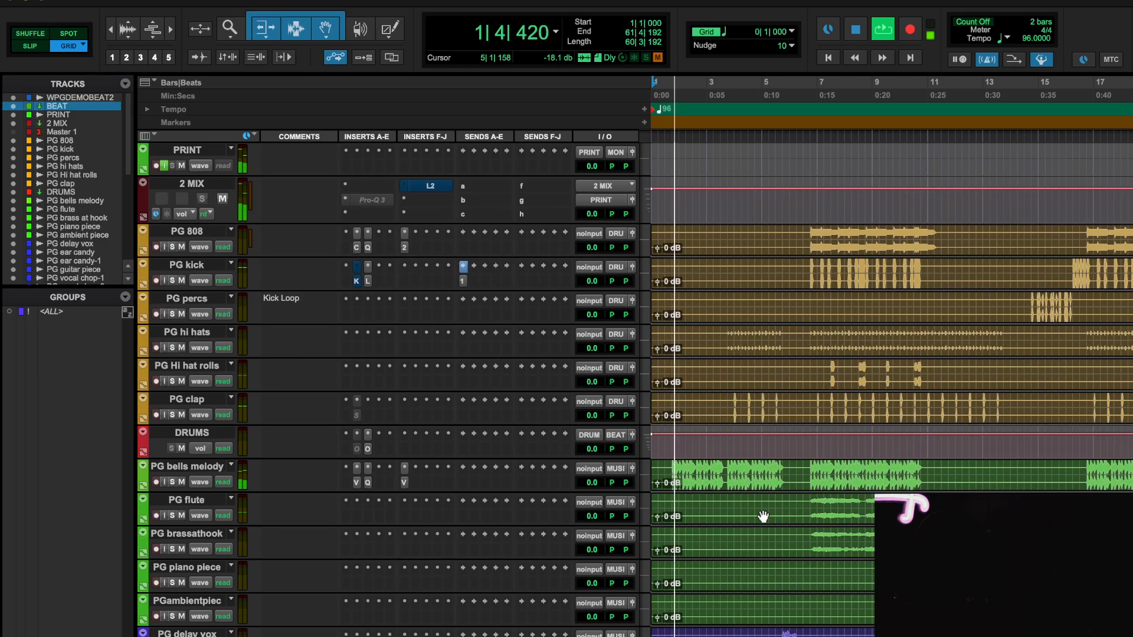
scroll(309, 495, down, 3)
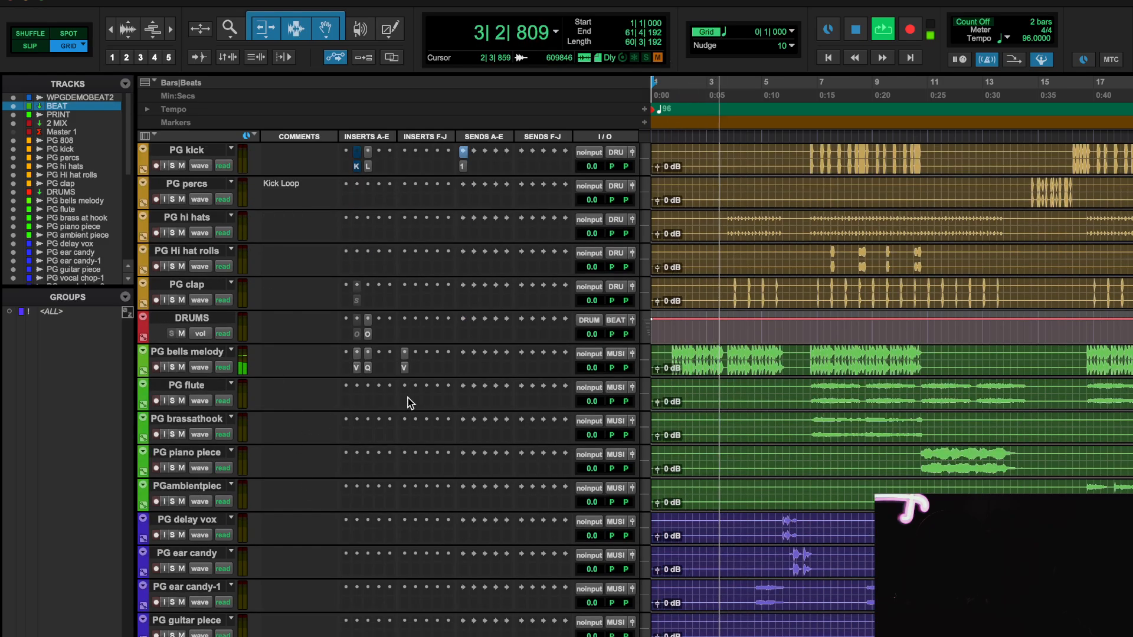
click(356, 365)
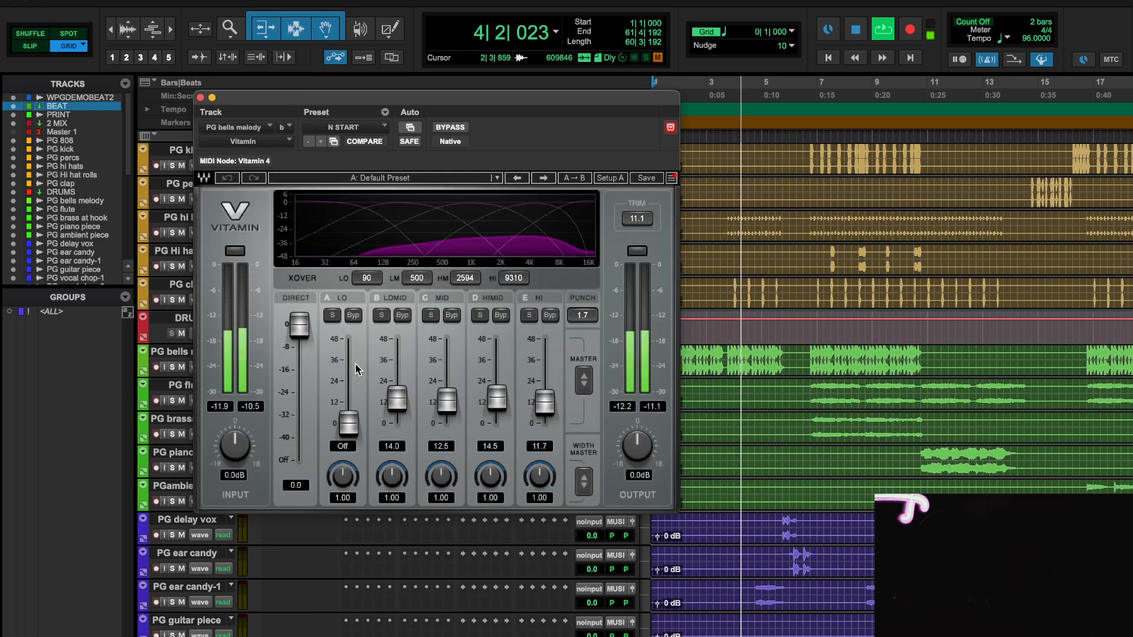
click(204, 97)
scroll(298, 254, up, 2)
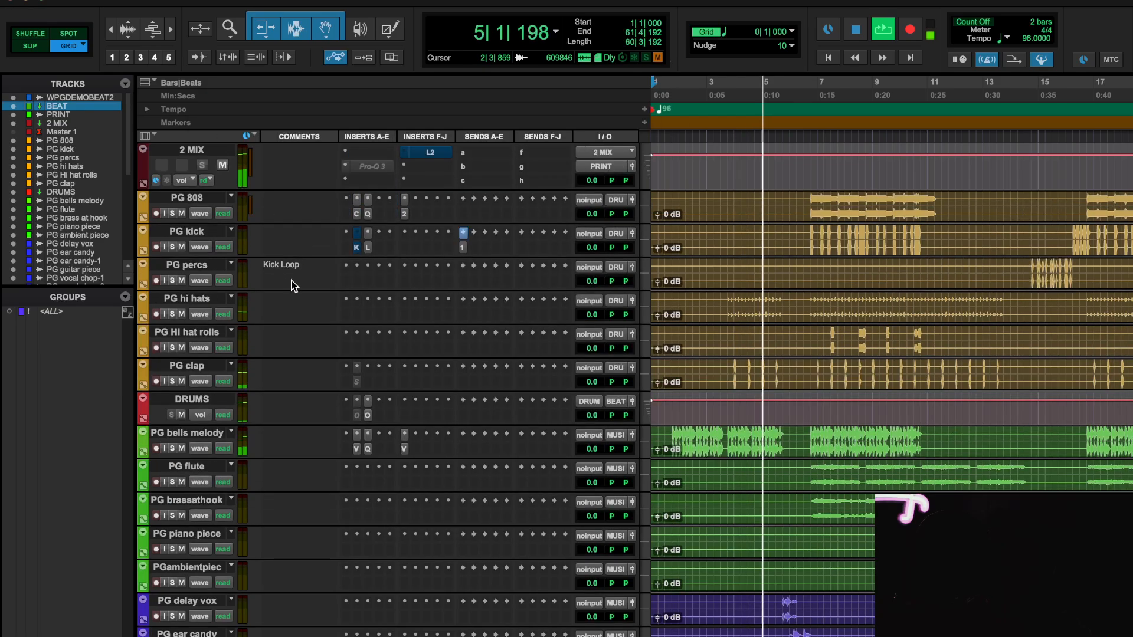
- Activate the SSL E Channel Strip on PG clap, compare it with bypass, and lower its output fader slightly
click(357, 382)
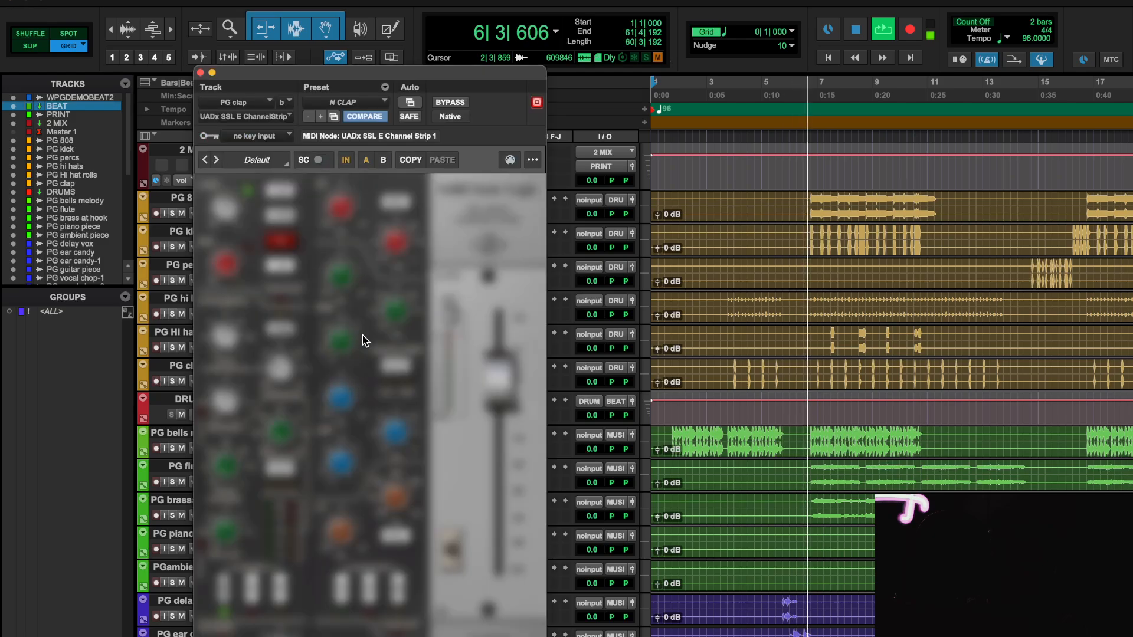
drag(406, 84, 412, 9)
click(452, 45)
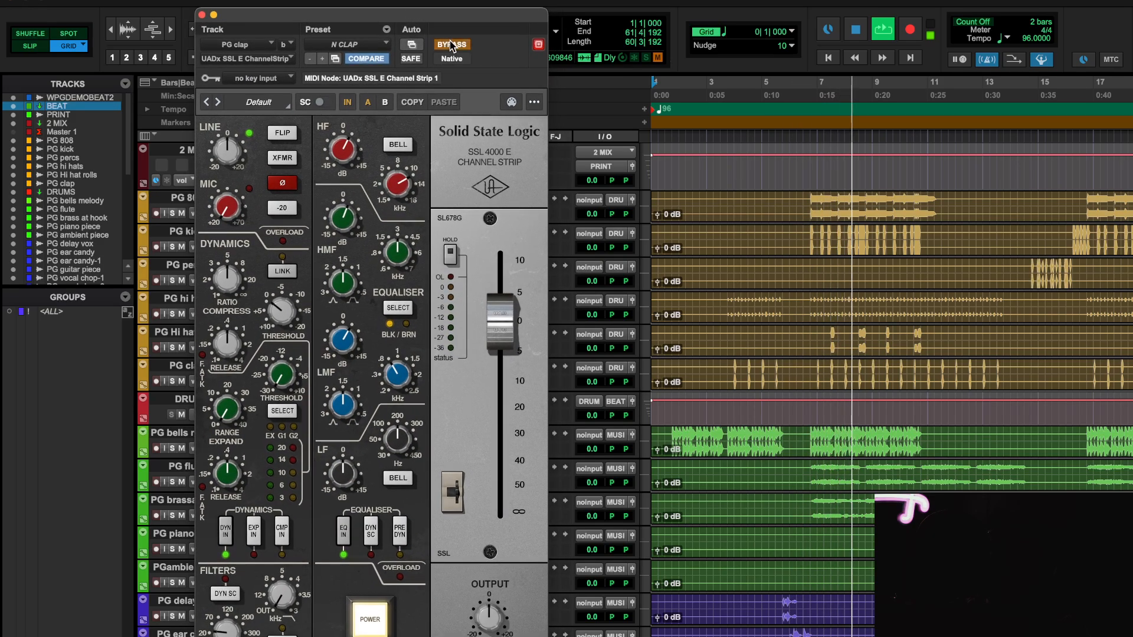
click(451, 45)
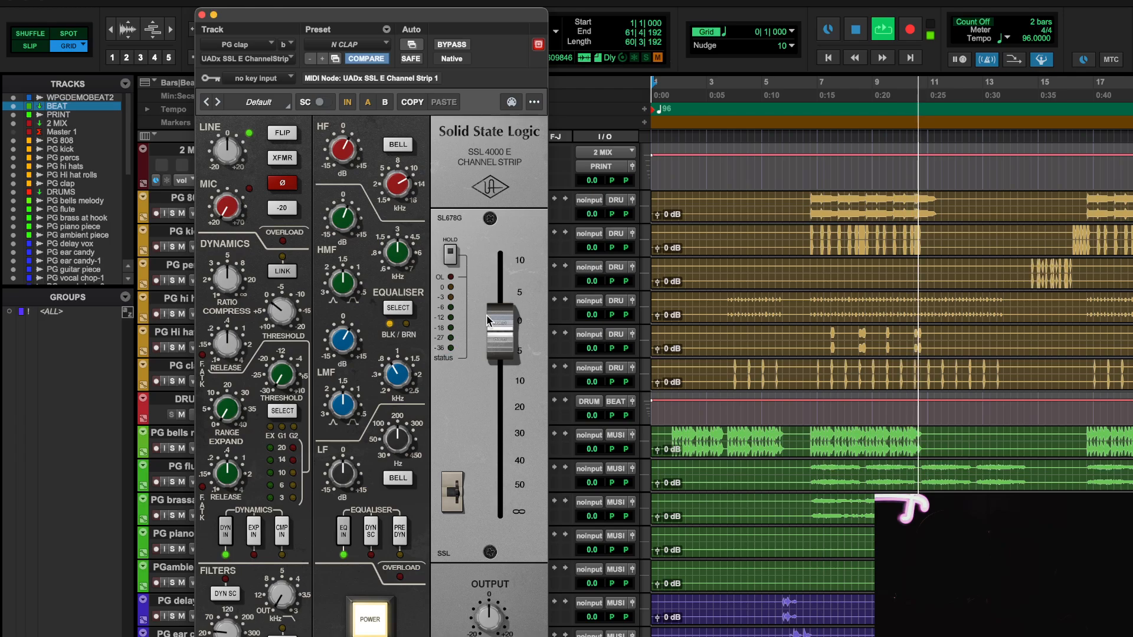
click(202, 15)
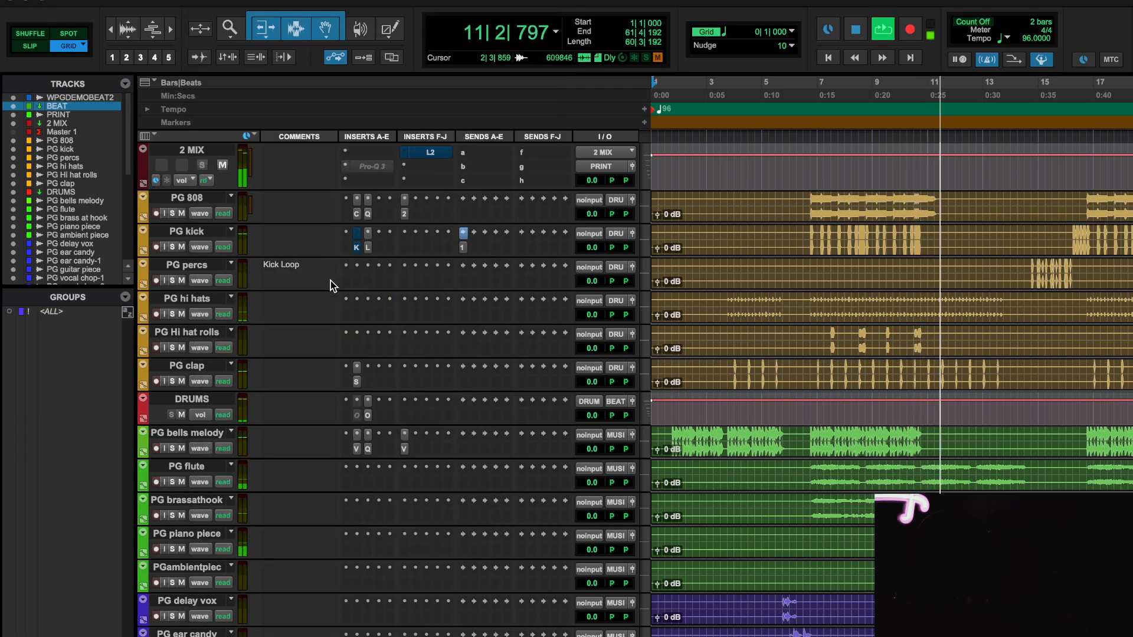
- Audition the PG piano piece track in solo and return to the full mix
click(173, 550)
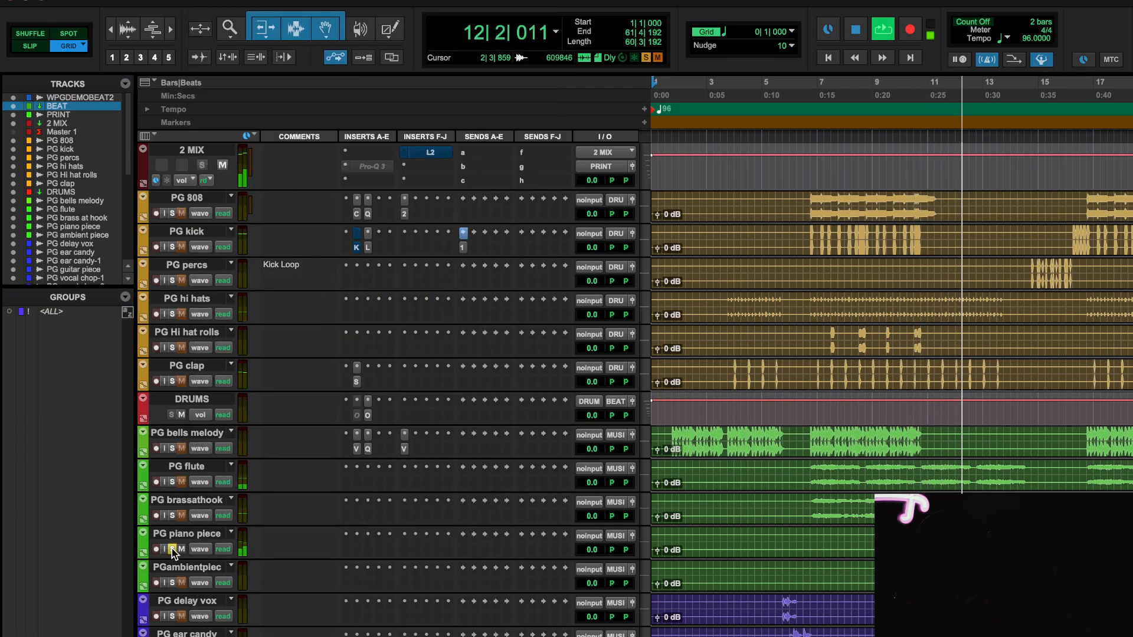
click(171, 549)
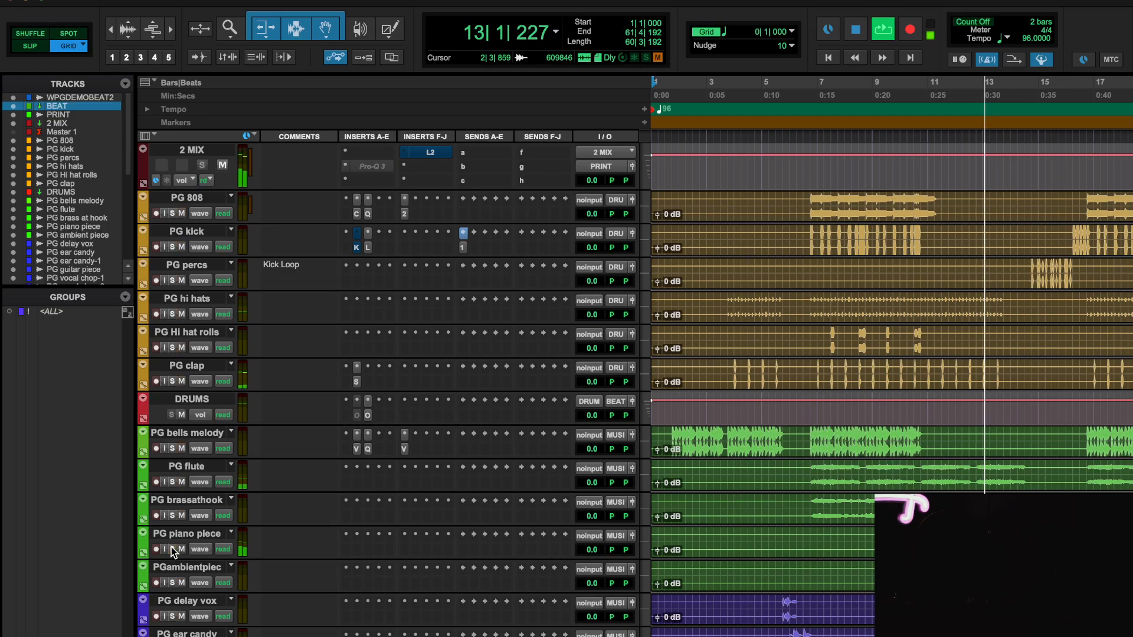
scroll(630, 538, up, 3)
scroll(630, 538, down, 5)
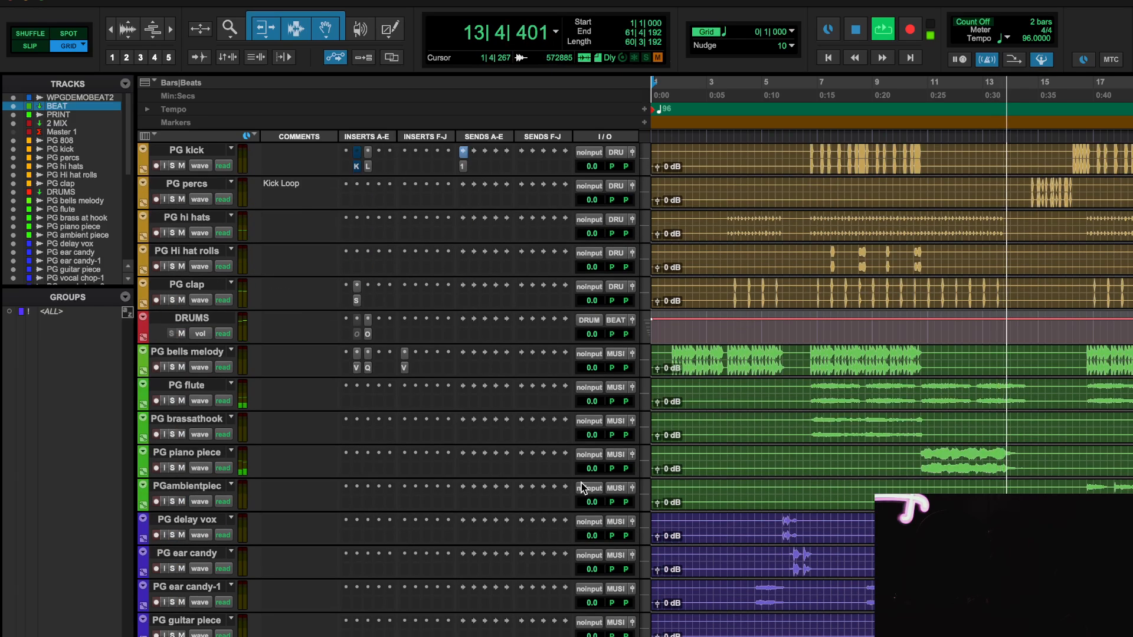
- Review the melodic and vocal effect tracks during playback and mute PG delay vox
scroll(733, 481, down, 1)
scroll(732, 480, right, 2)
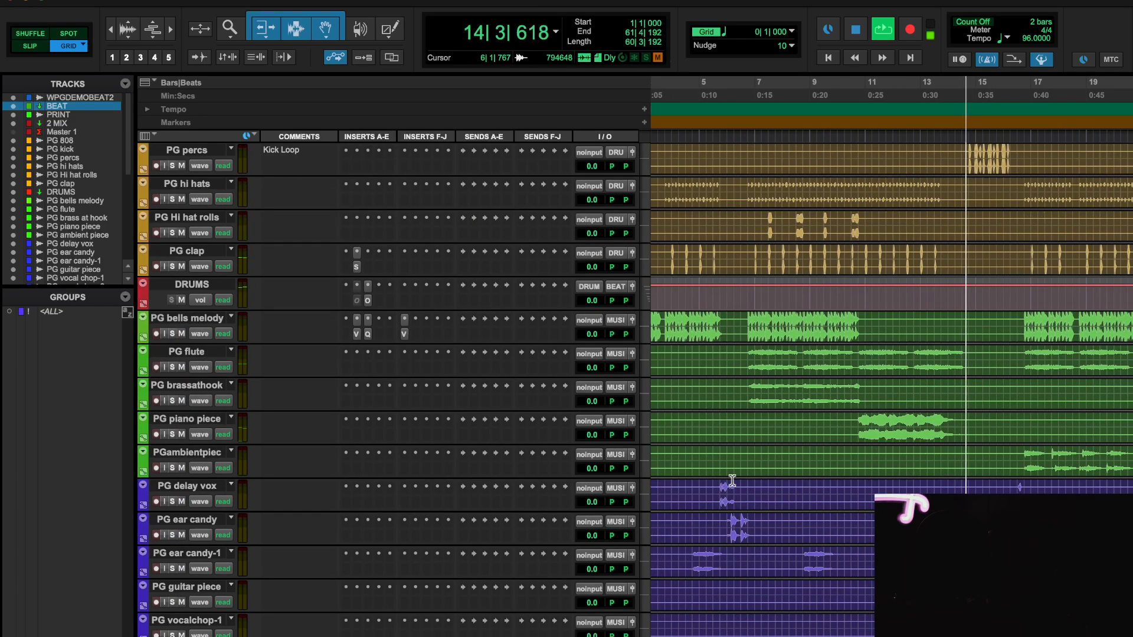
scroll(732, 480, down, 8)
scroll(732, 480, left, 2)
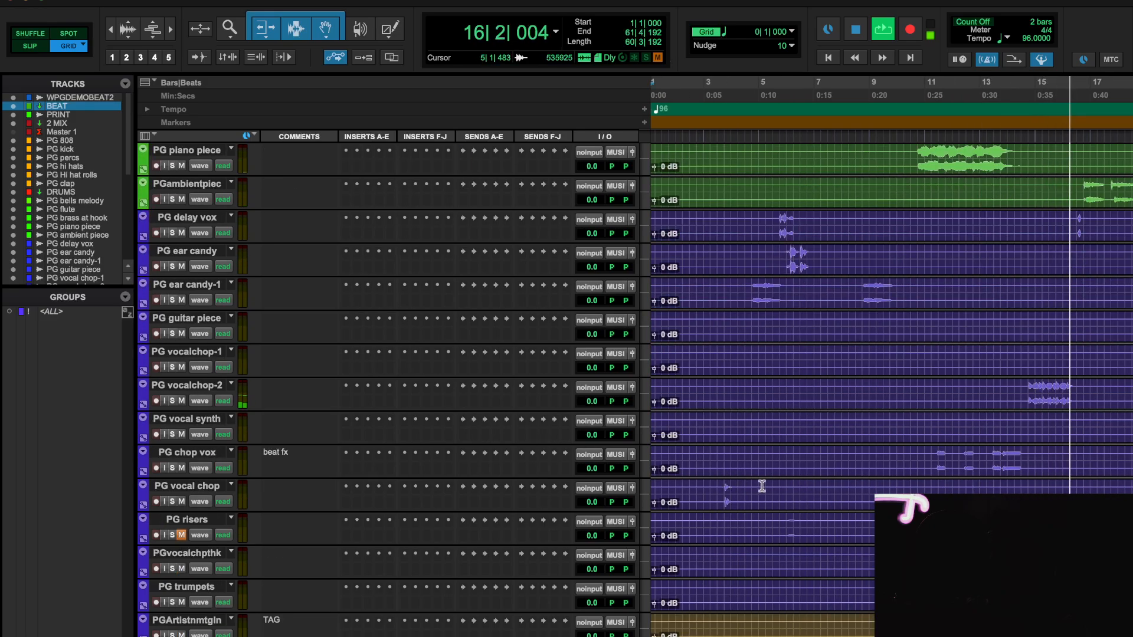
scroll(762, 486, right, 1)
scroll(762, 486, up, 2)
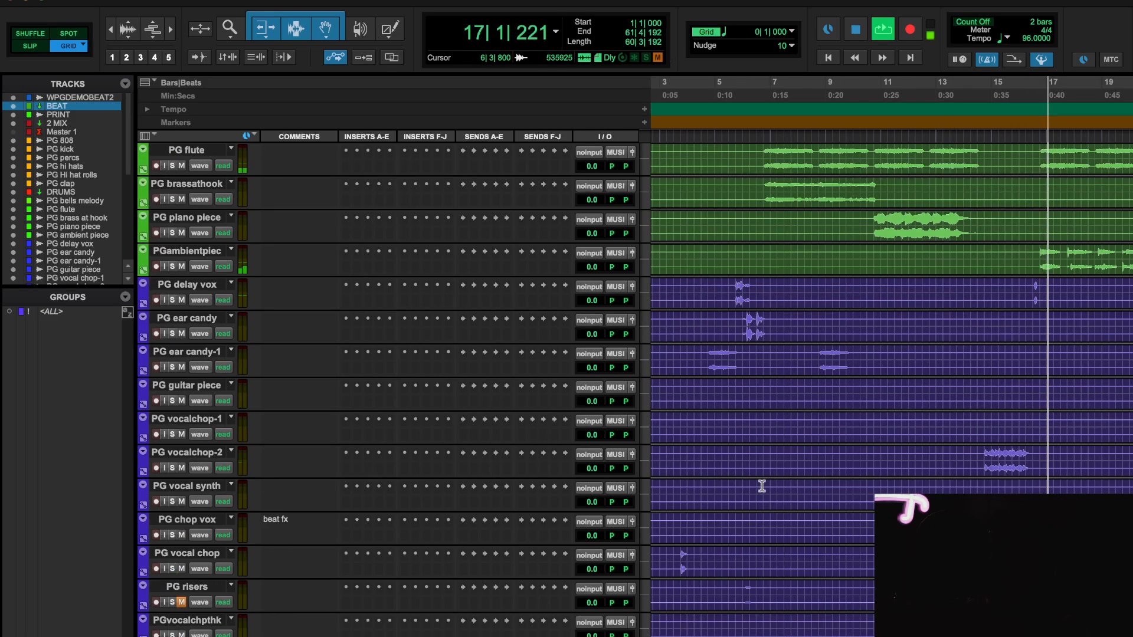
scroll(295, 352, up, 12)
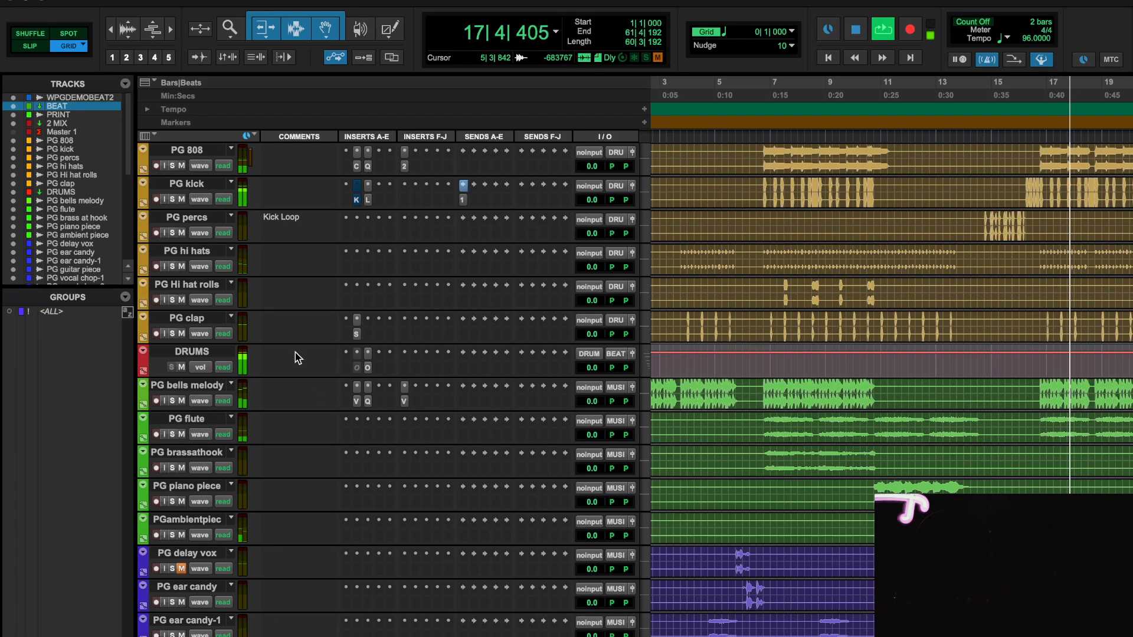
scroll(283, 366, down, 1)
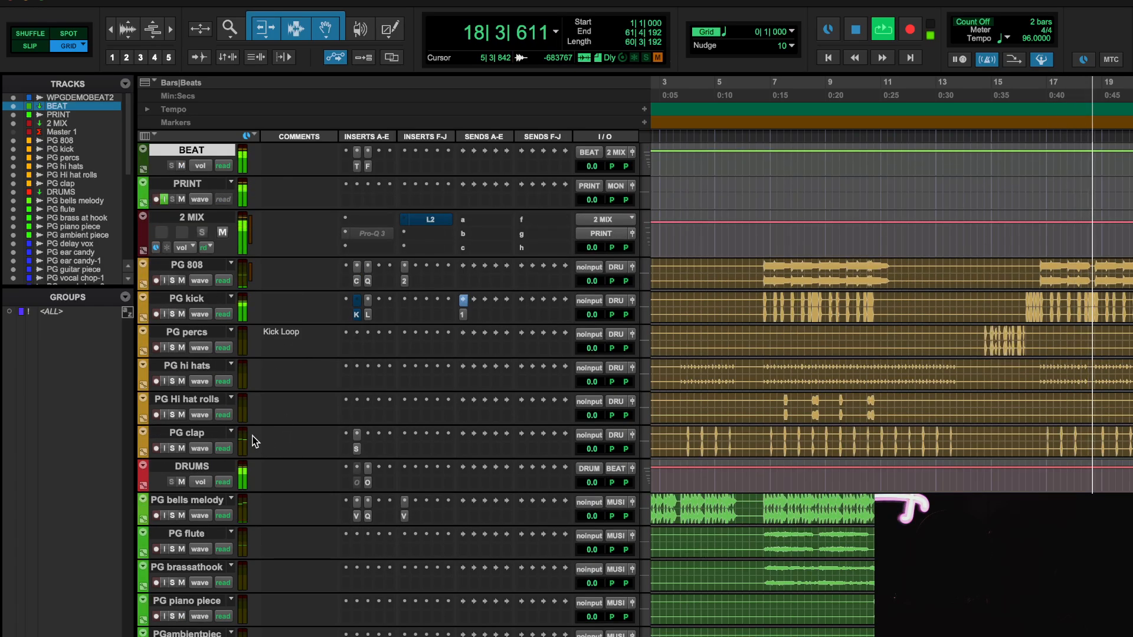
- Insert FabFilter Pro-Q 3 on PG hi hats and close its window
click(357, 384)
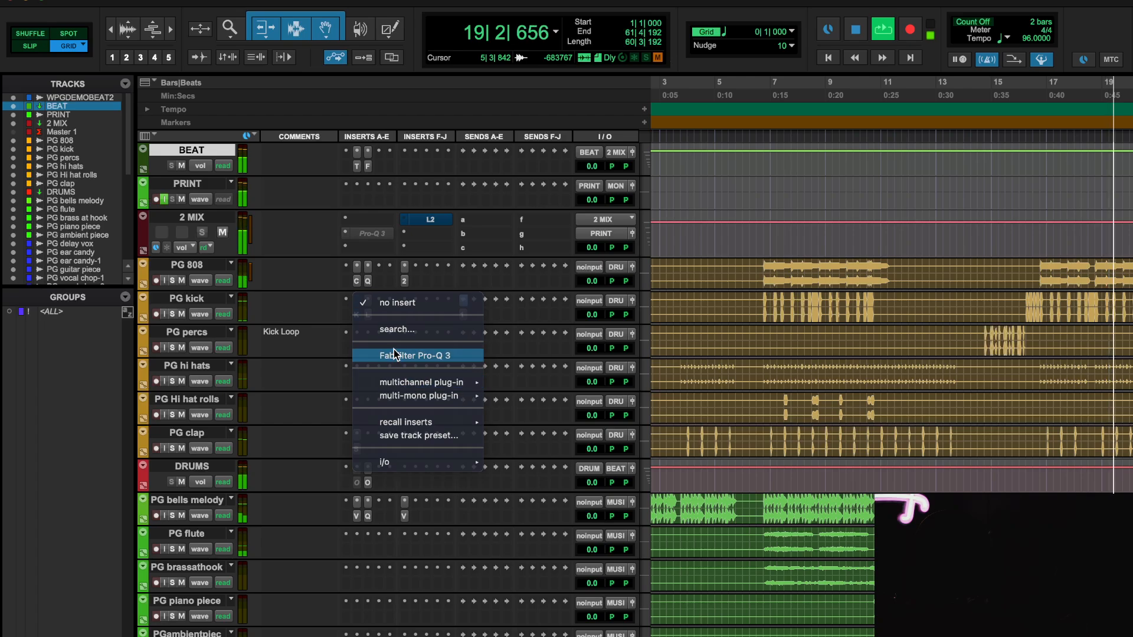
click(382, 356)
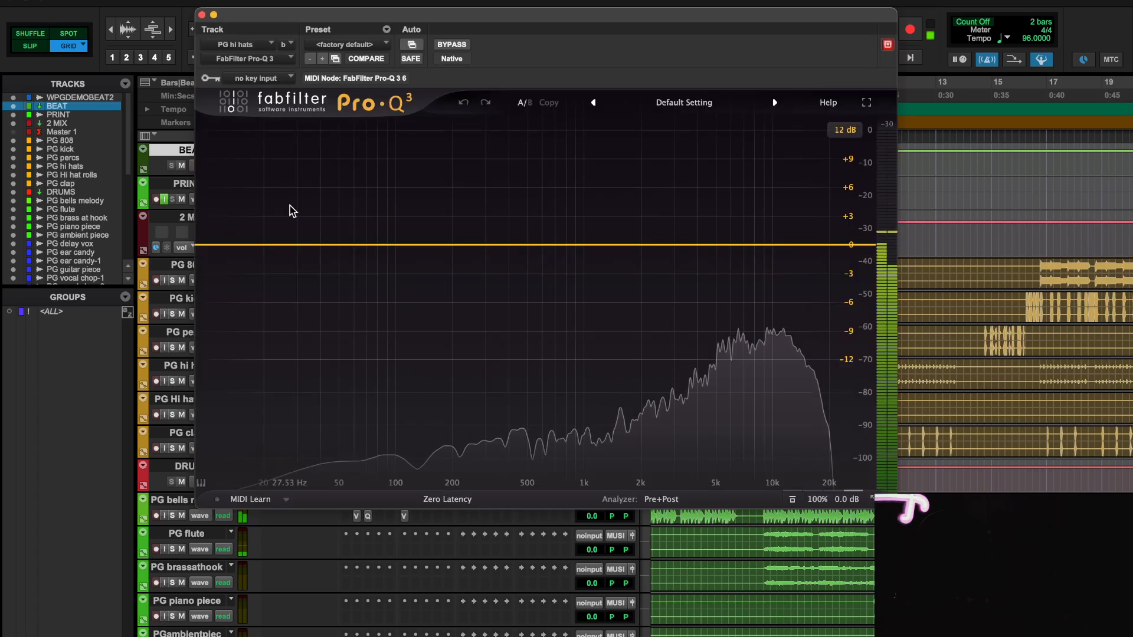
click(202, 15)
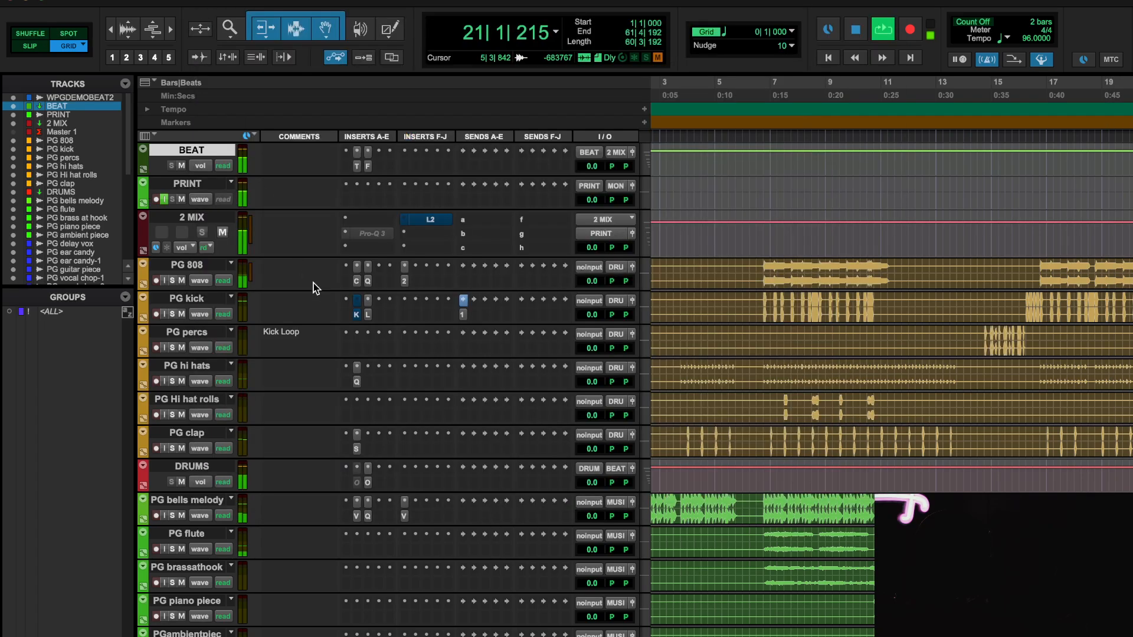
- Replace Pro-Q 3 on PG hi hats with the Lo-Fi plugin and restart playback just before bar 7
click(357, 369)
click(400, 318)
text(lo)
key(Return)
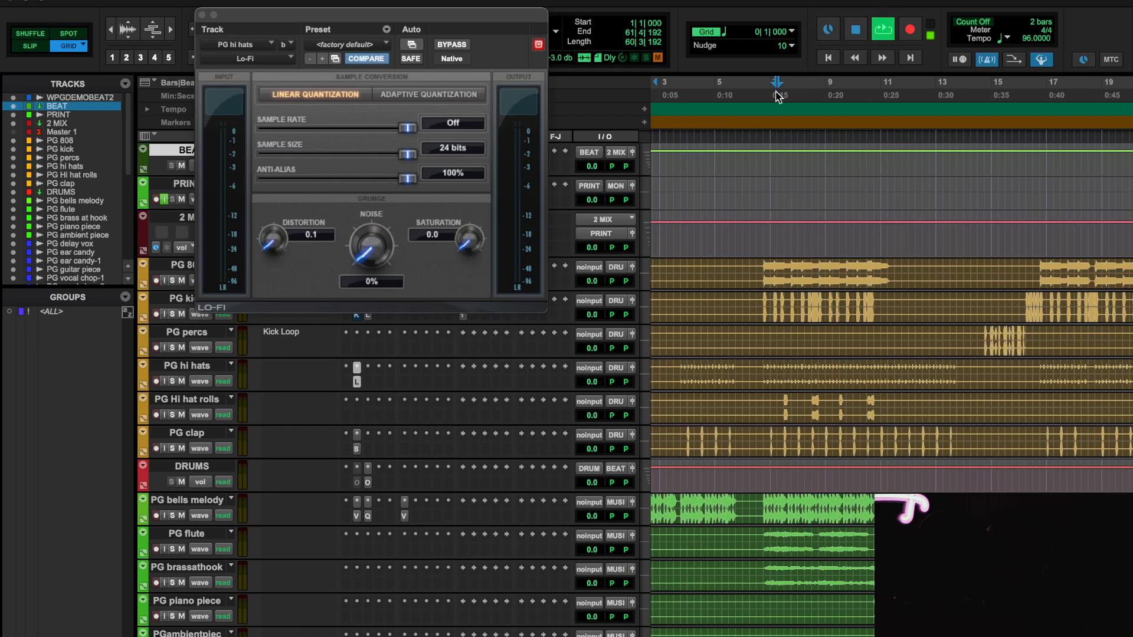
key(space)
key(space)
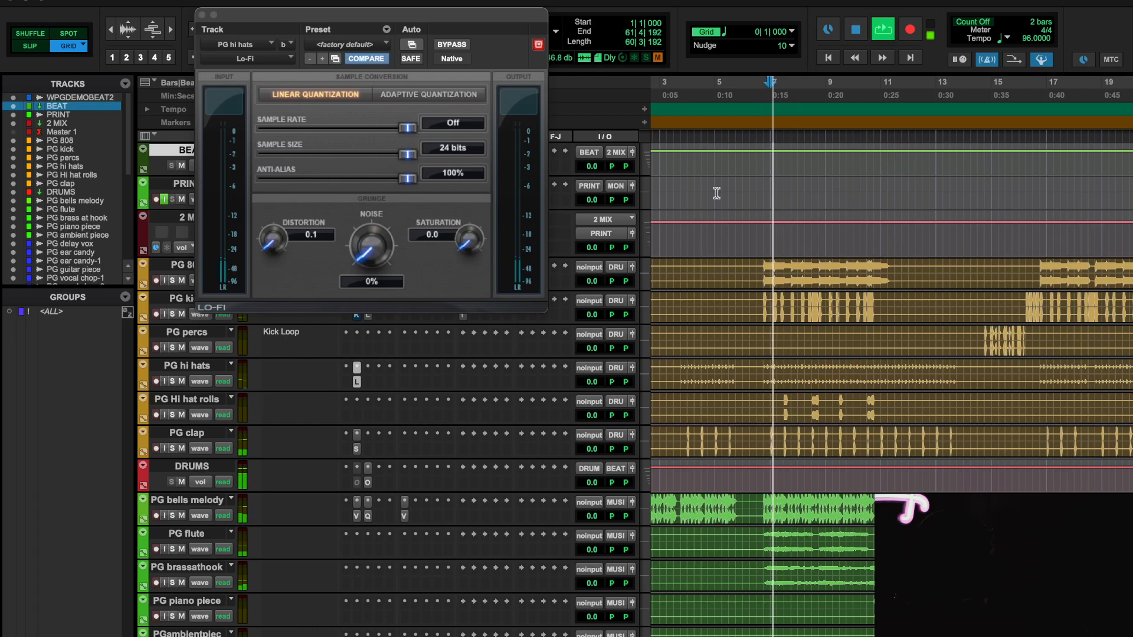
- Set Lo-Fi's distortion to 0.2 on PG hi hats and compare the sound with the plugin bypassed
drag(269, 243, 271, 242)
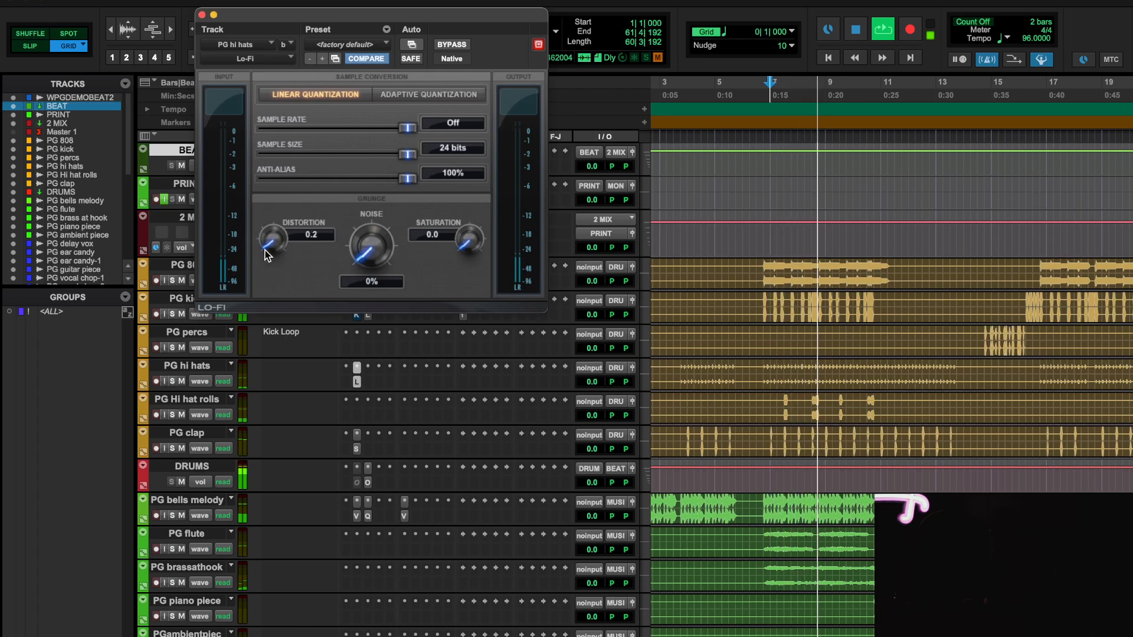
click(458, 45)
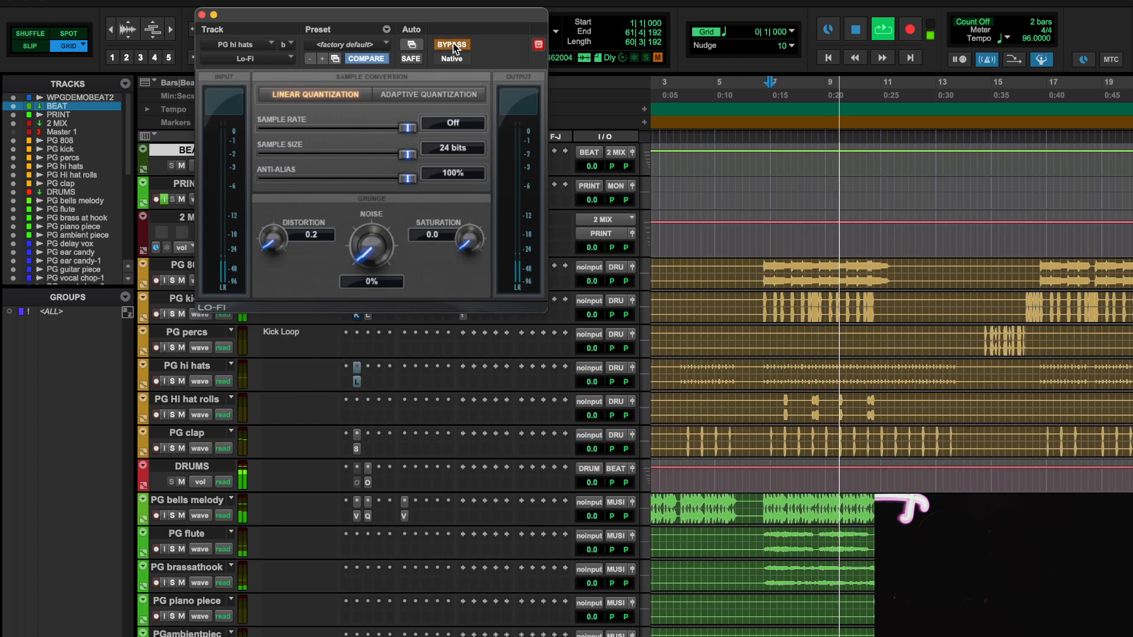
click(459, 45)
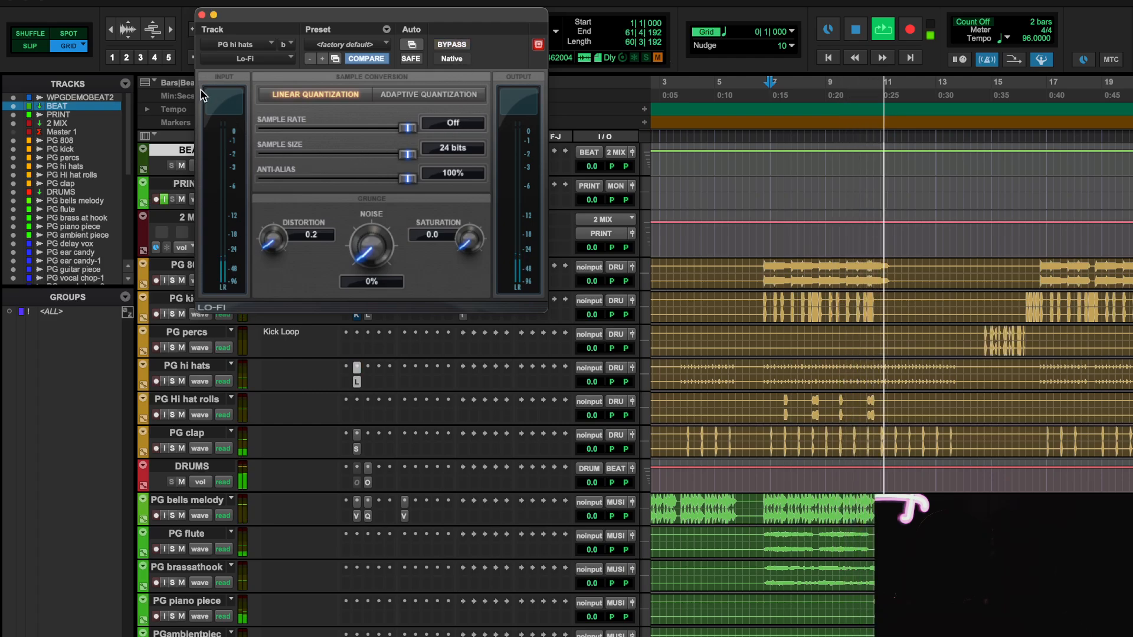
- Insert soothe2 after Lo-Fi on PG hi hats, setting its sharpness to 8.9 and mix to 46 %
click(370, 385)
click(395, 329)
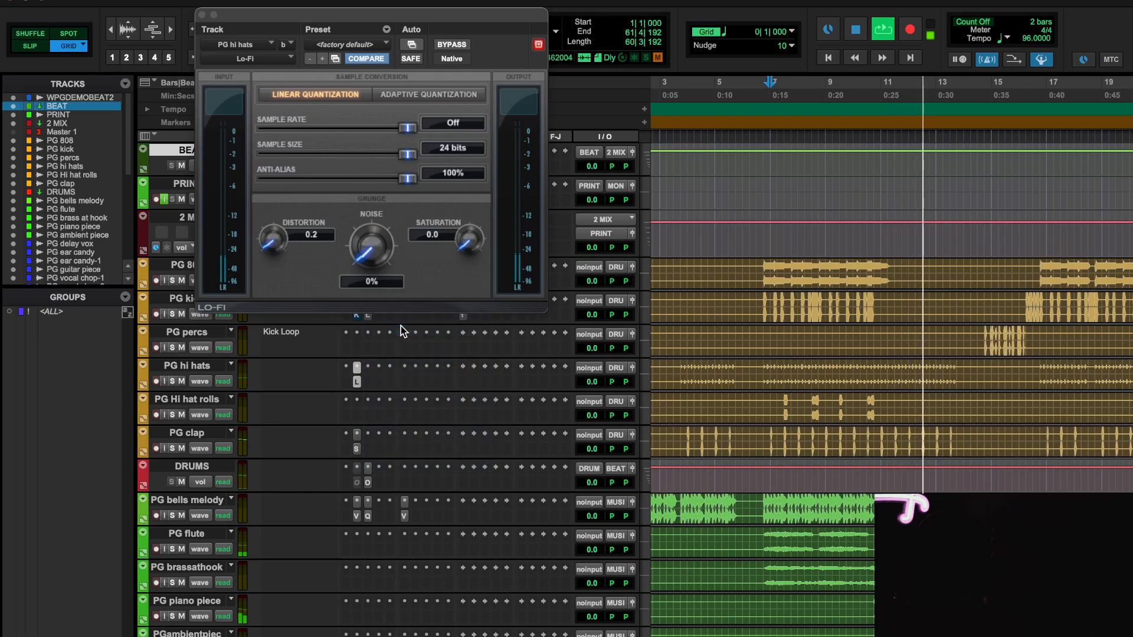
text(sooth)
click(440, 404)
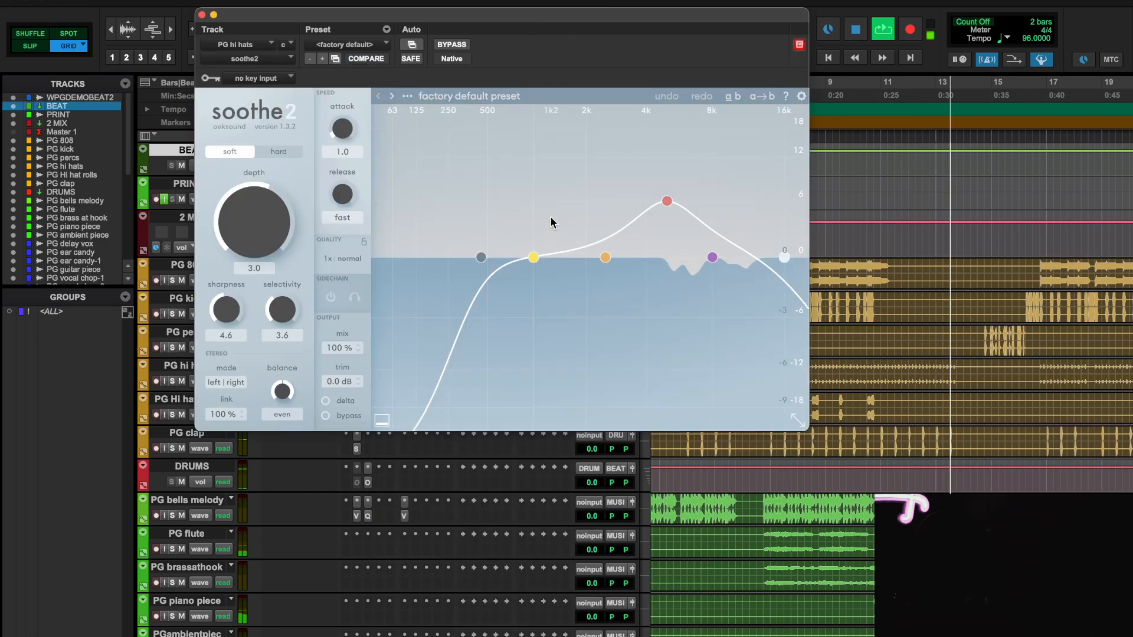
key(space)
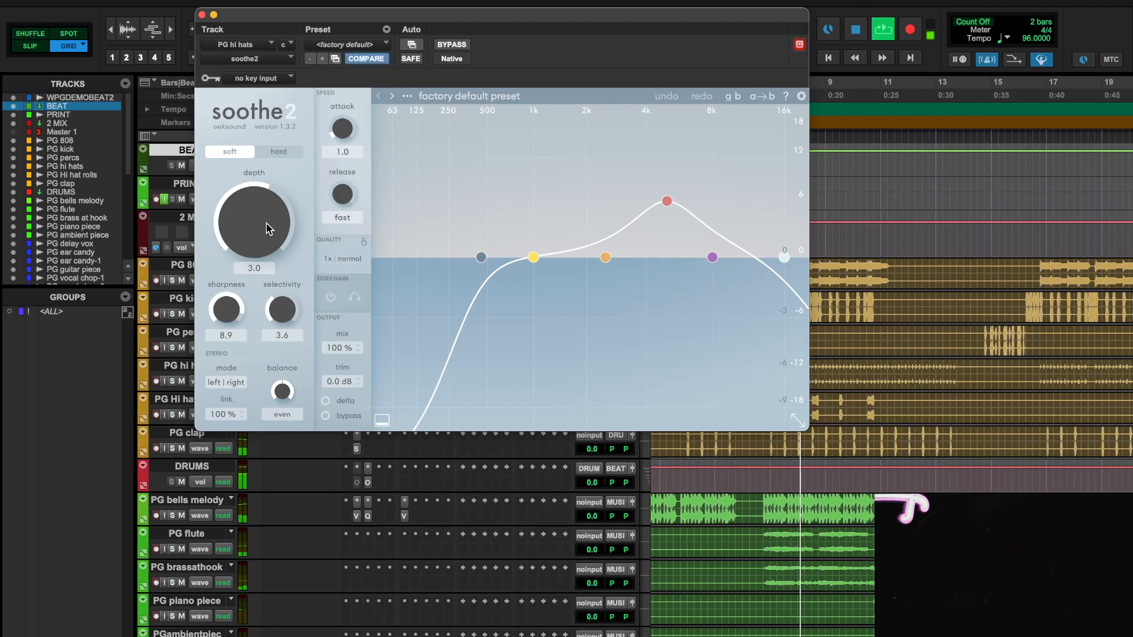
drag(342, 347, 331, 461)
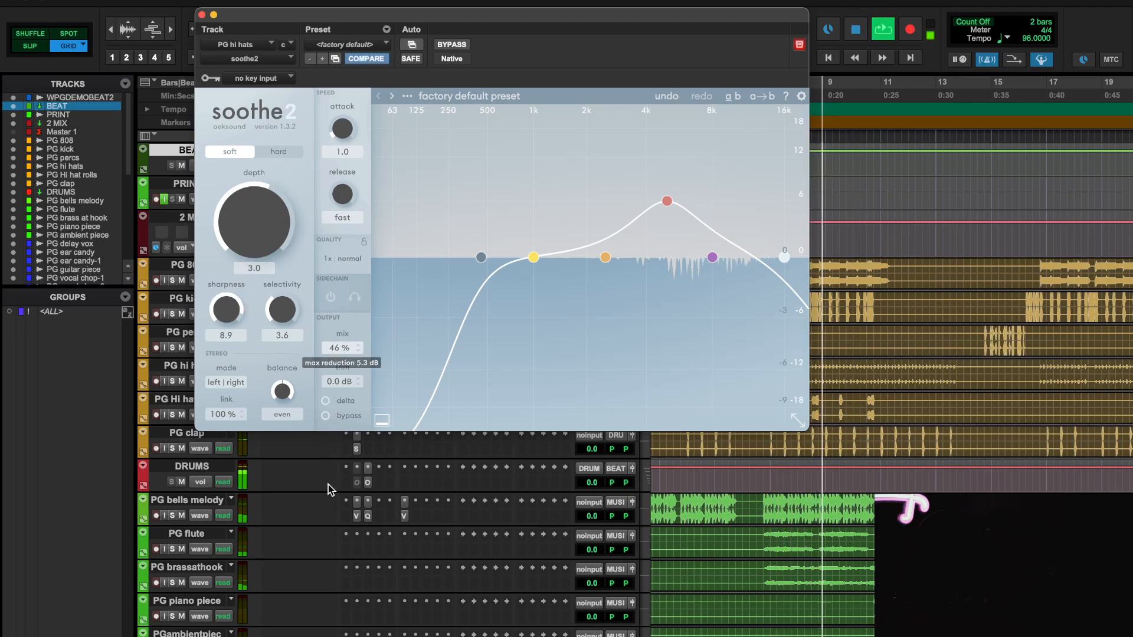
- Lower soothe2's mix to 38 % on PG hi hats, close its window and stop playback
drag(329, 509, 325, 499)
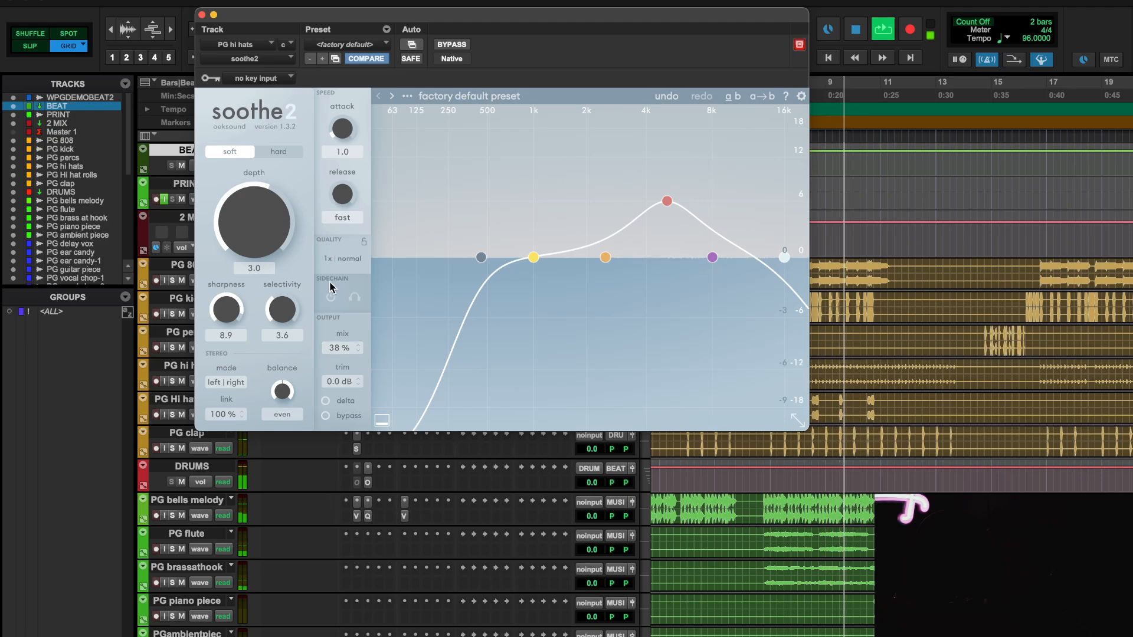
click(202, 14)
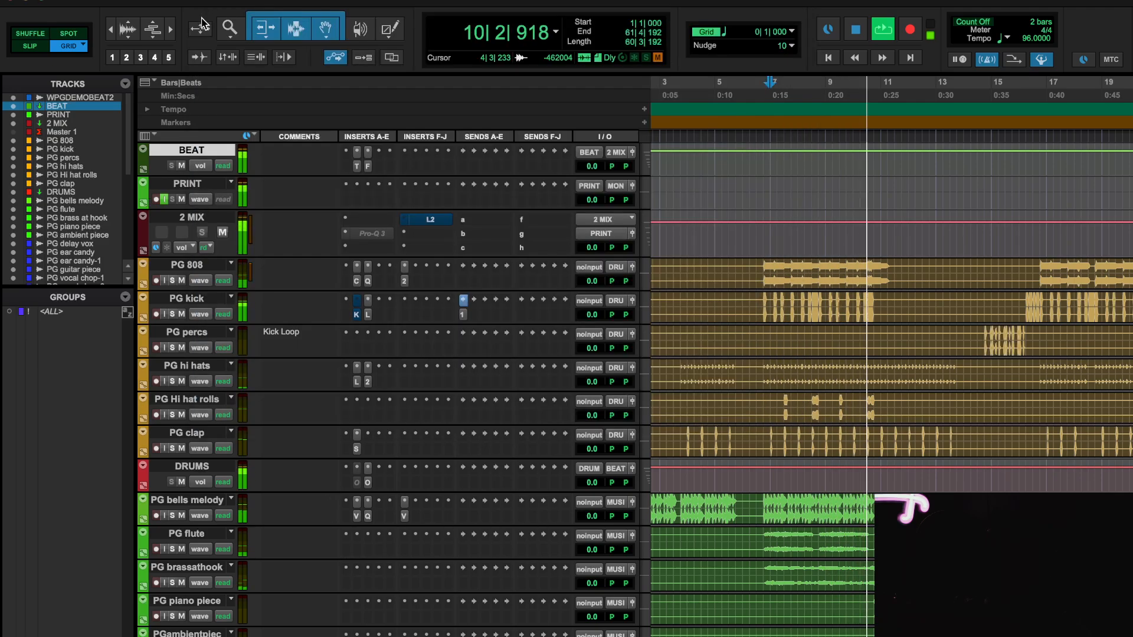
key(space)
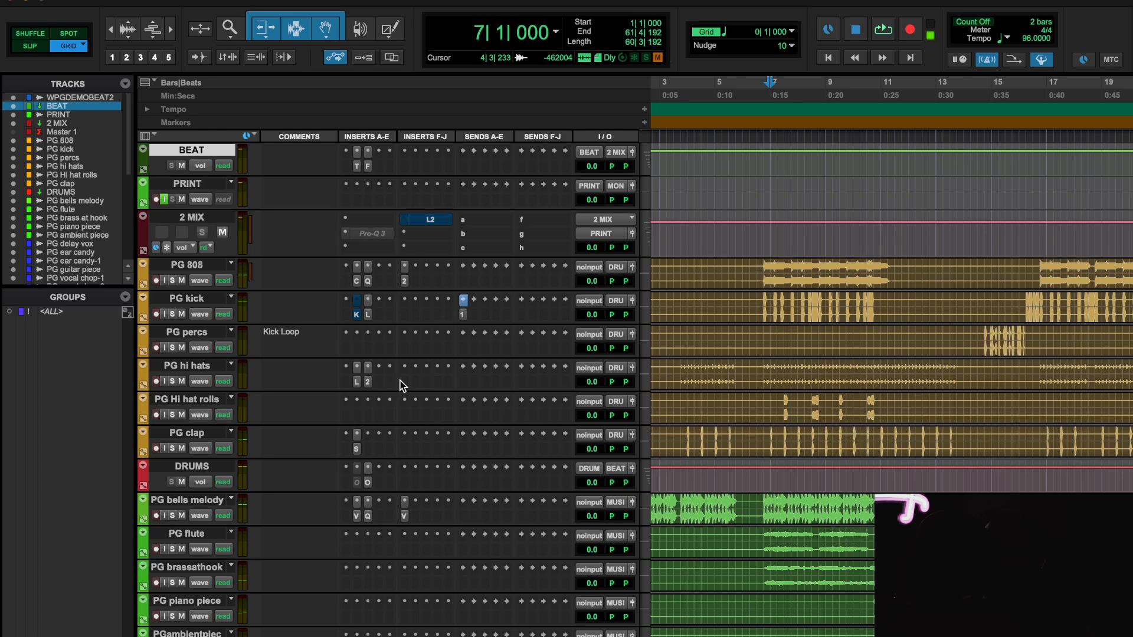
- Insert the stereo PanMan plugin in the first F-J insert slot of PG hi hats
click(400, 381)
click(430, 329)
text(PAN)
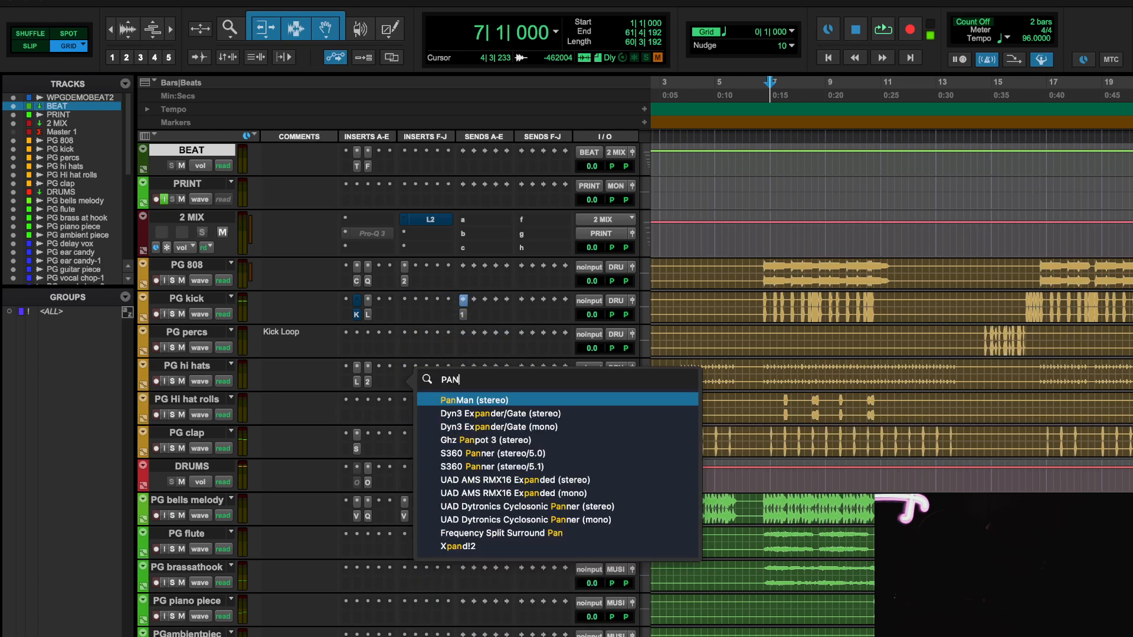
key(Escape)
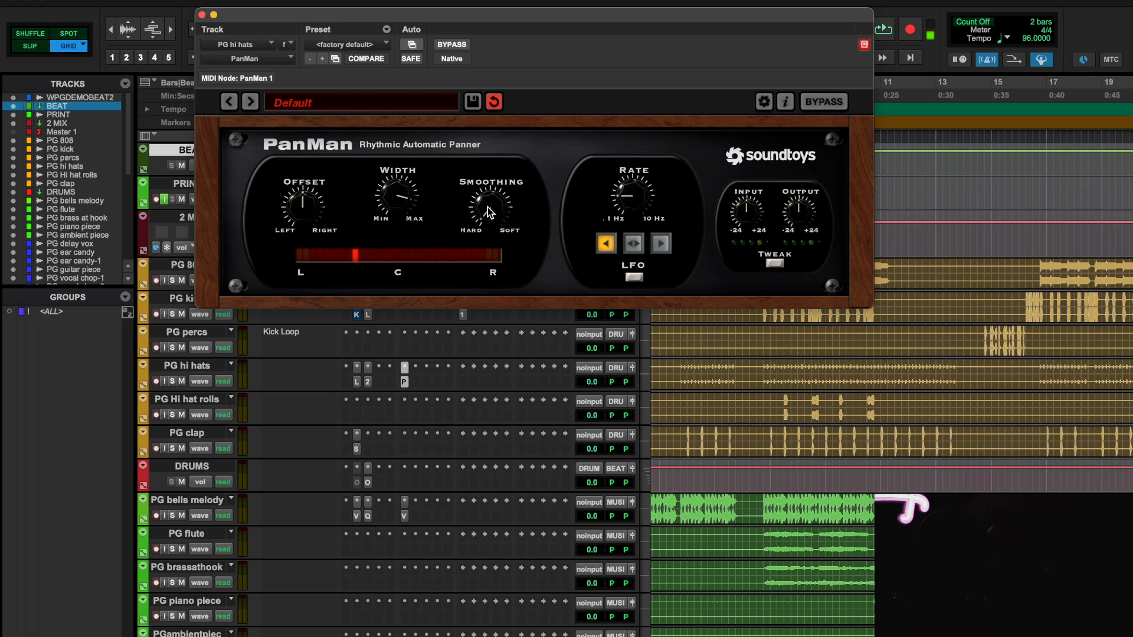
- Reduce PanMan's width, adjust its smoothing and set the panning direction to left while playing, closing its window when done
key(space)
drag(394, 202, 395, 276)
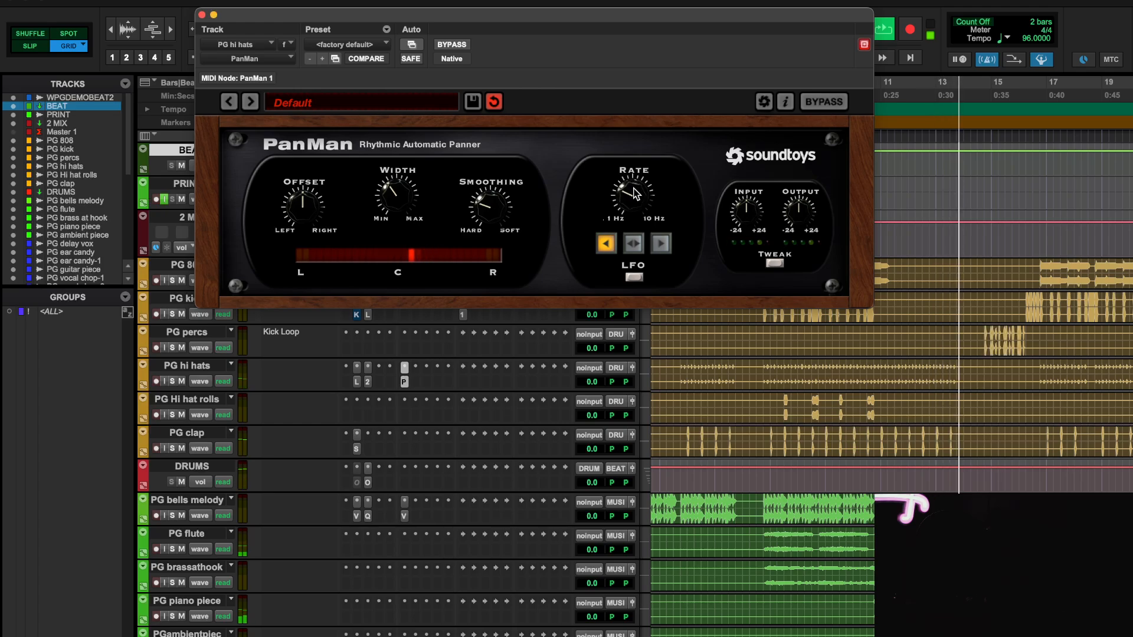
drag(494, 210, 495, 220)
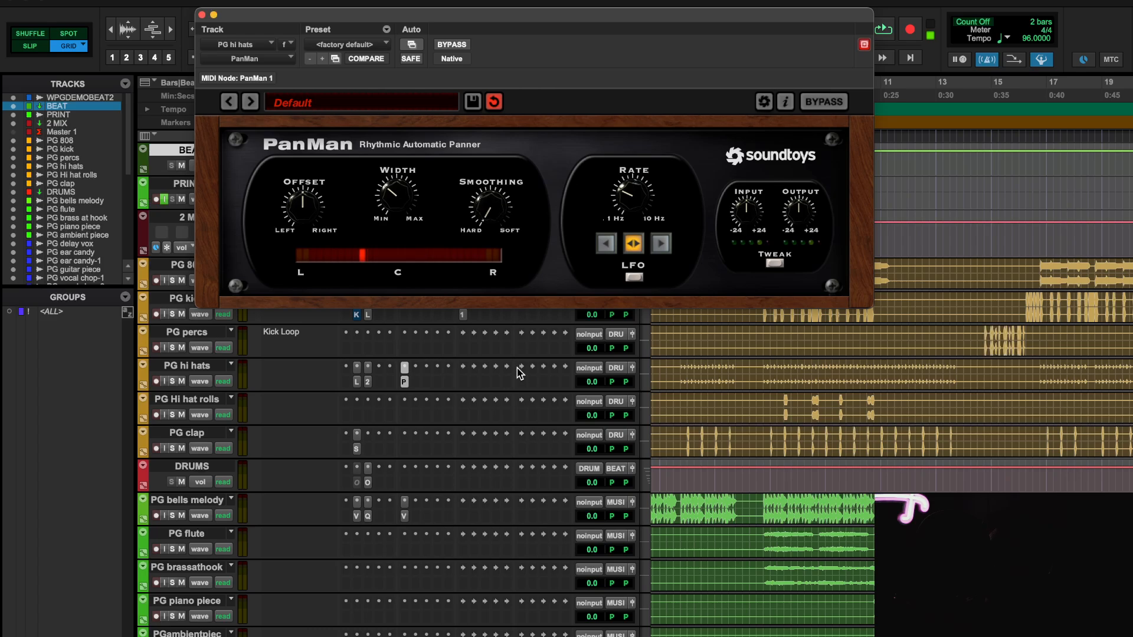
key(space)
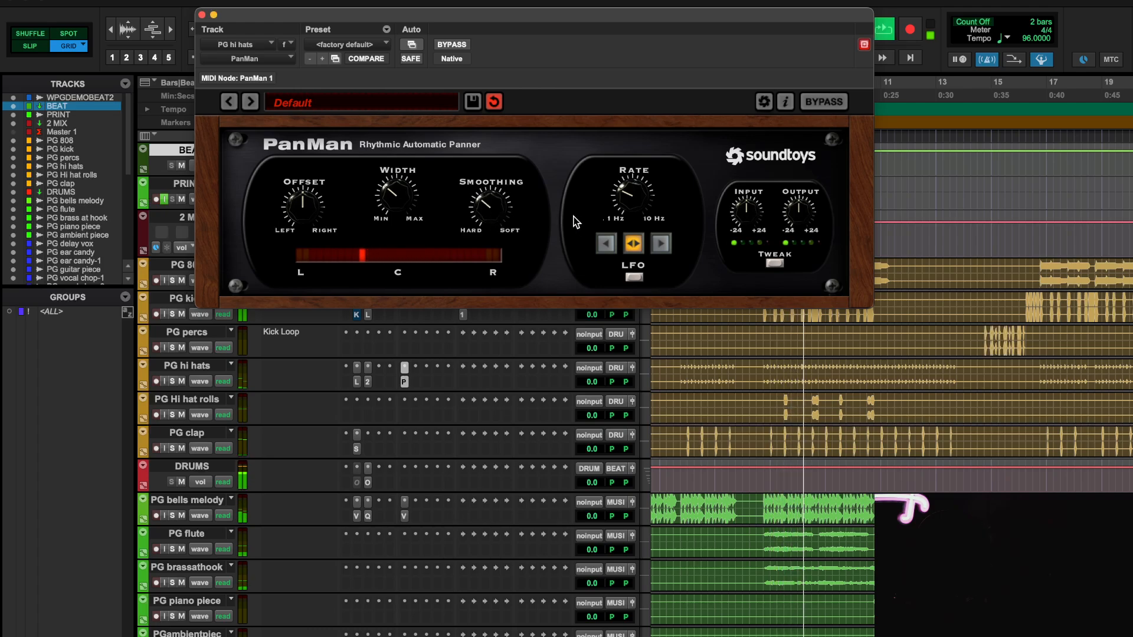
click(606, 243)
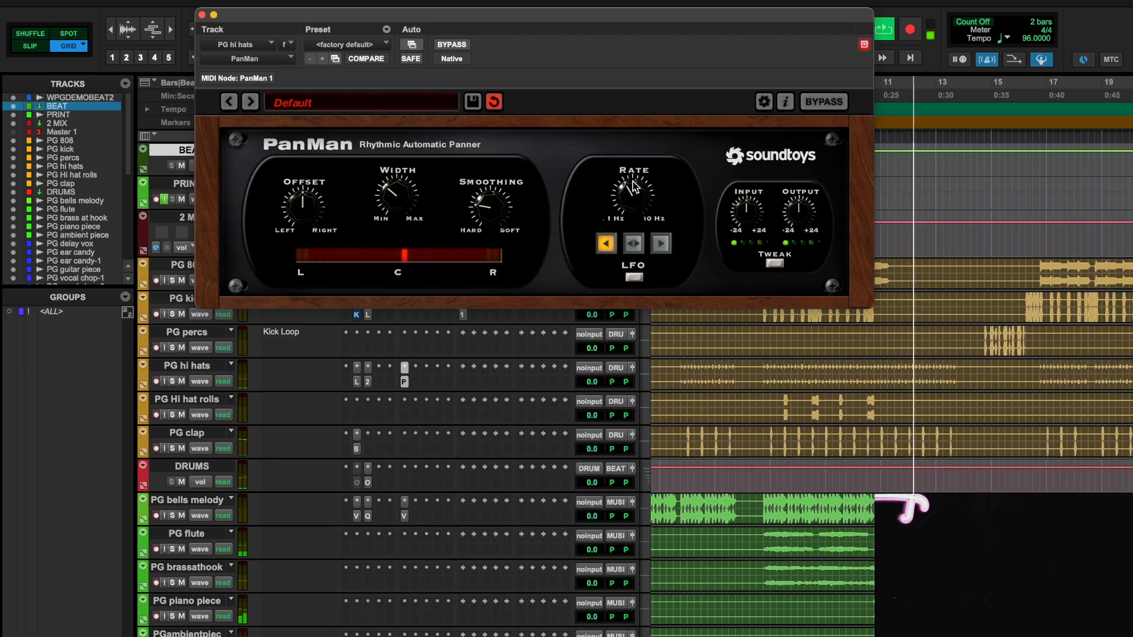
click(201, 15)
- Restart playback just before bar 17 and solo the PG bells melody and PG flute tracks
scroll(608, 439, down, 3)
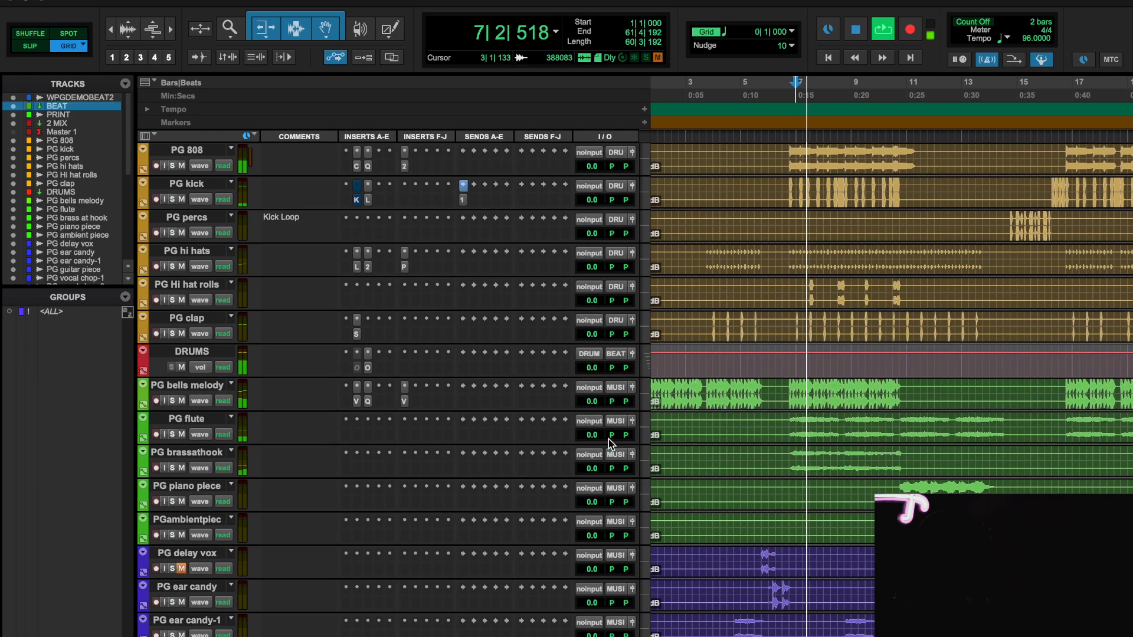
scroll(758, 405, right, 3)
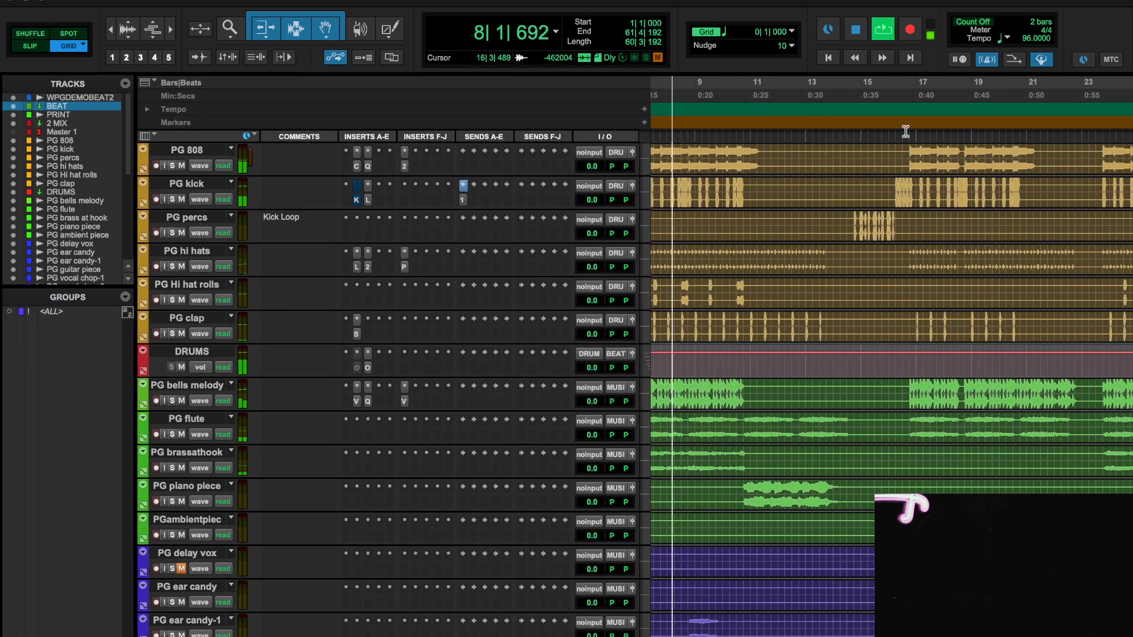
click(905, 130)
scroll(897, 254, down, 3)
scroll(890, 257, left, 3)
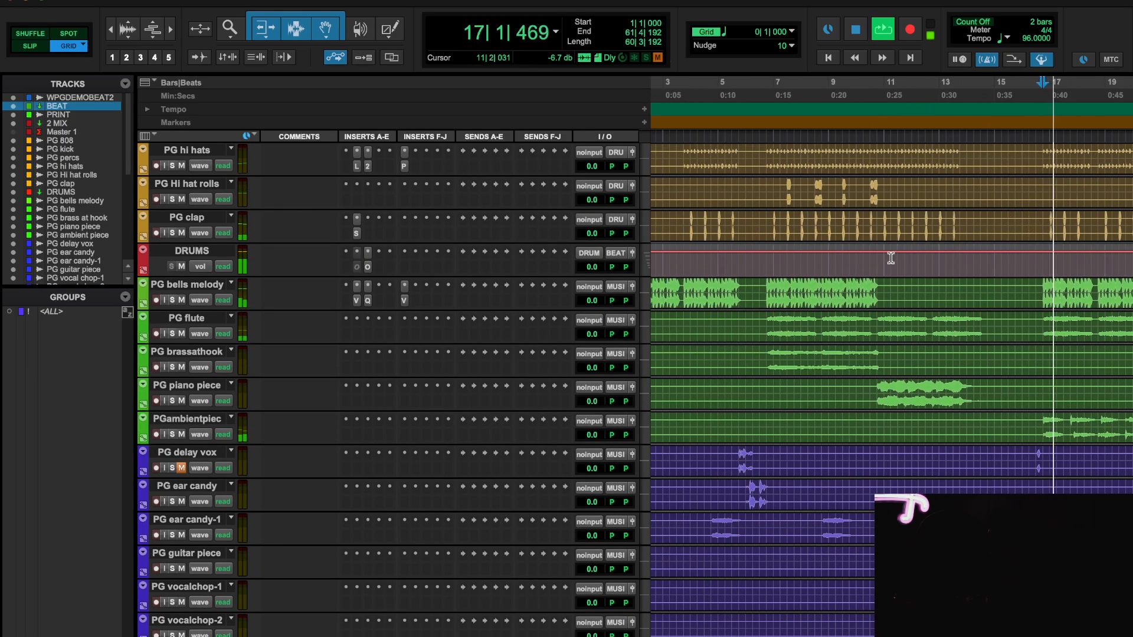
scroll(891, 258, right, 5)
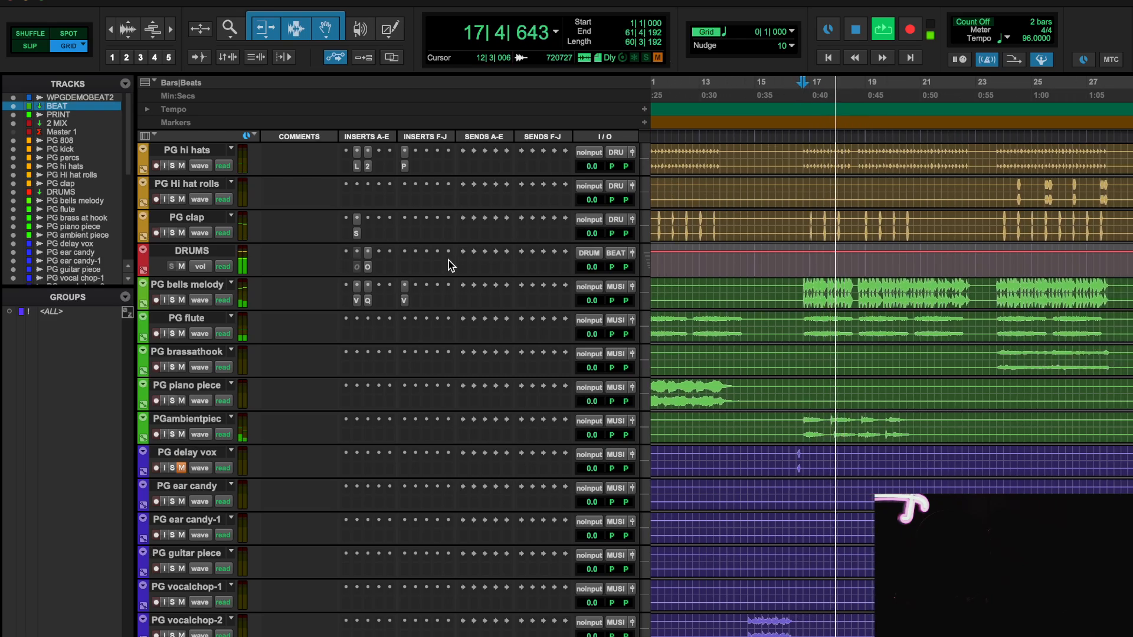
click(172, 300)
click(172, 333)
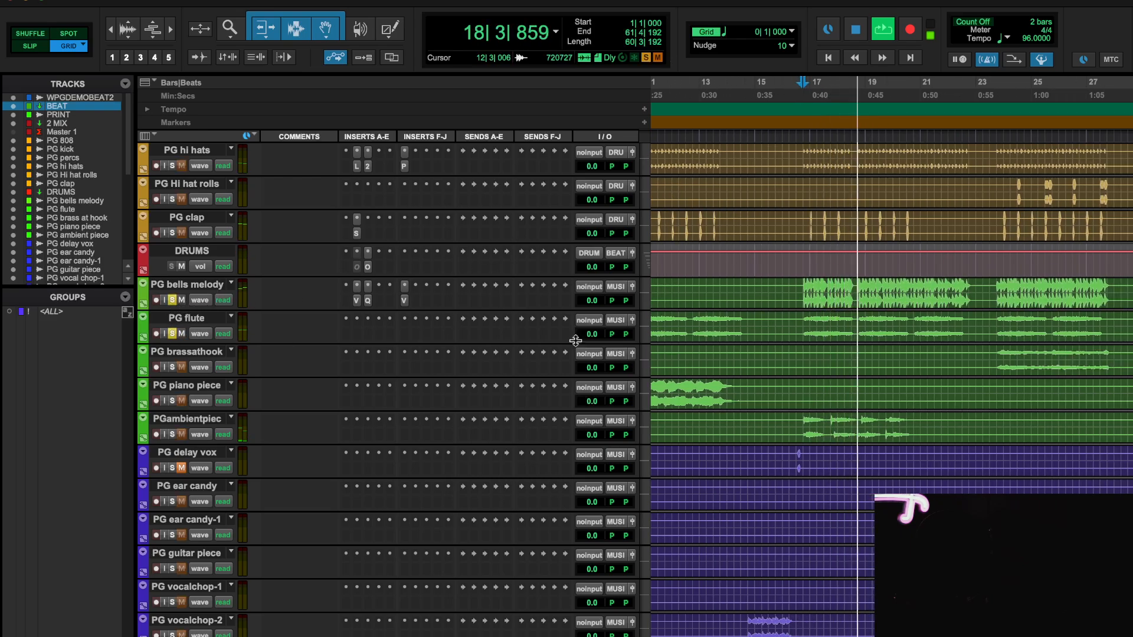
click(356, 321)
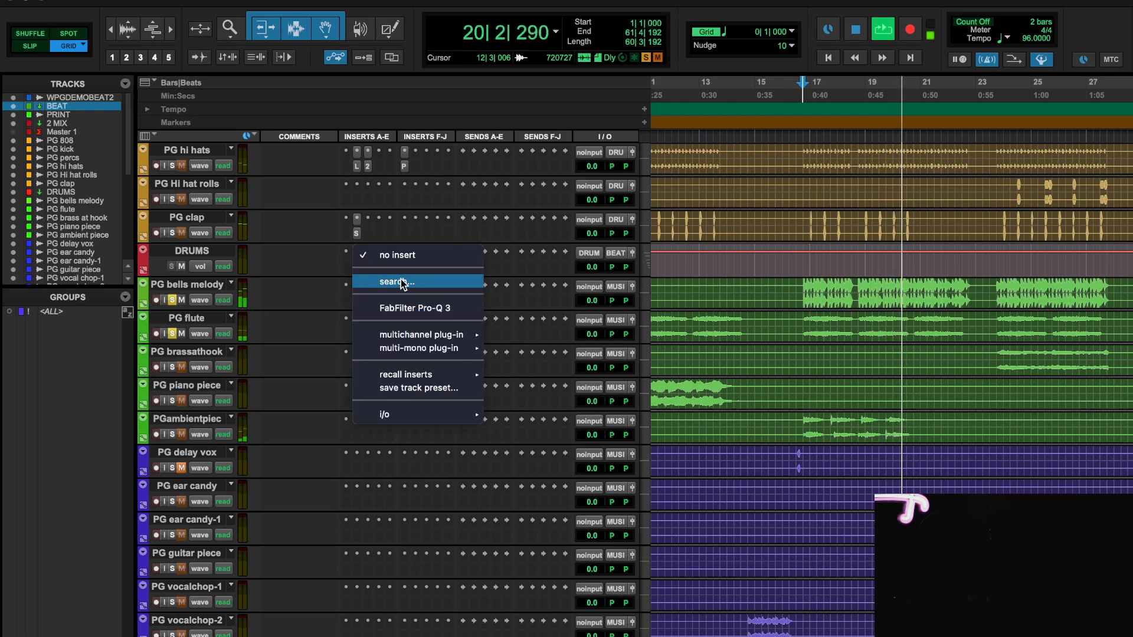
click(403, 283)
click(312, 335)
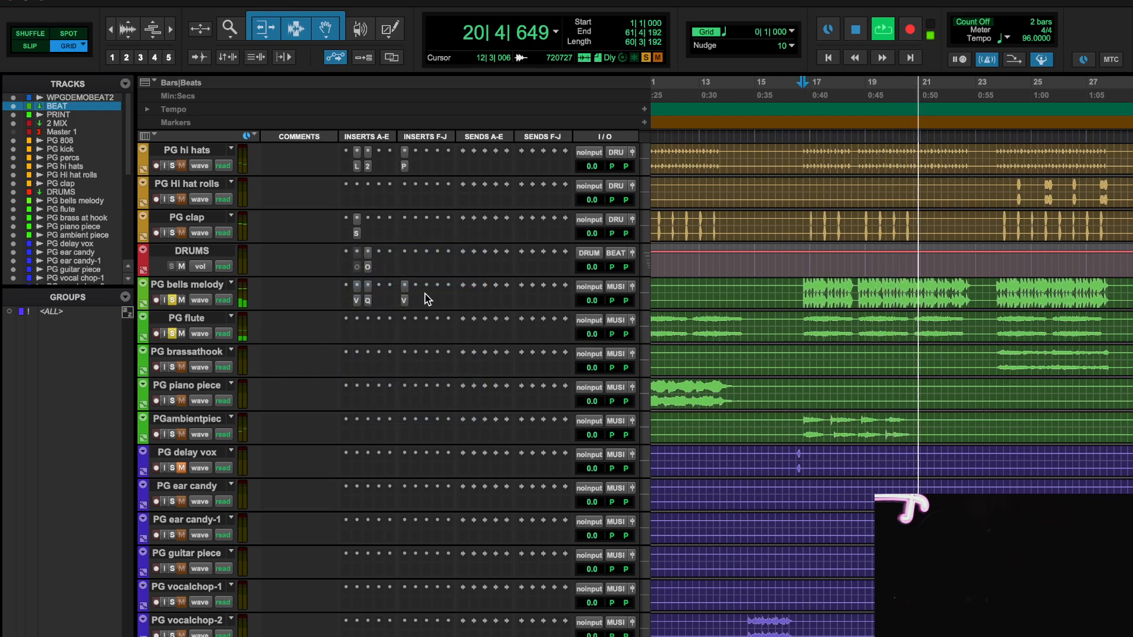
- Stop playback and insert the stereo H-Delay plugin after the existing A-E inserts on PG bells melody
key(space)
click(379, 302)
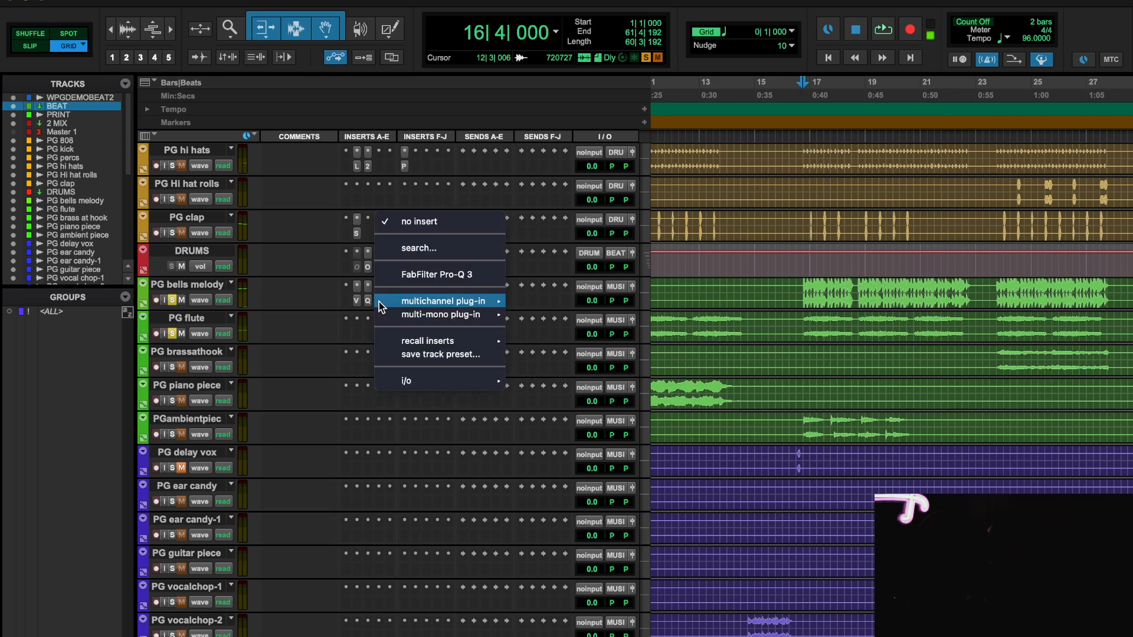
click(420, 243)
text(H)
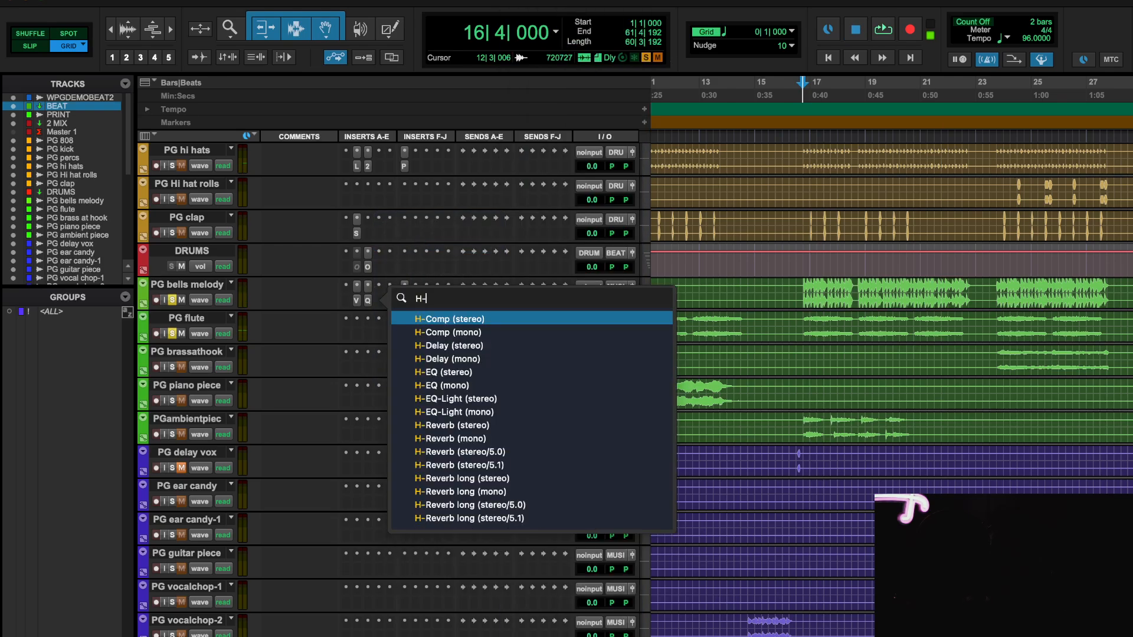
text(-D)
click(482, 319)
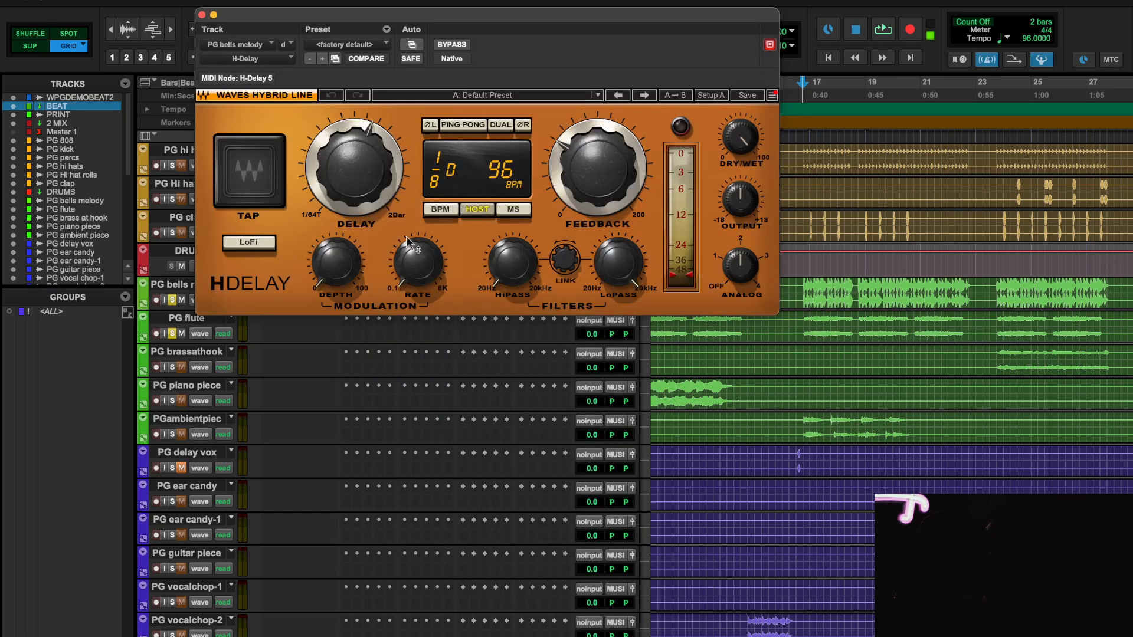
- Set H-Delay's delay time to a straight 1/64 note
drag(366, 174, 365, 207)
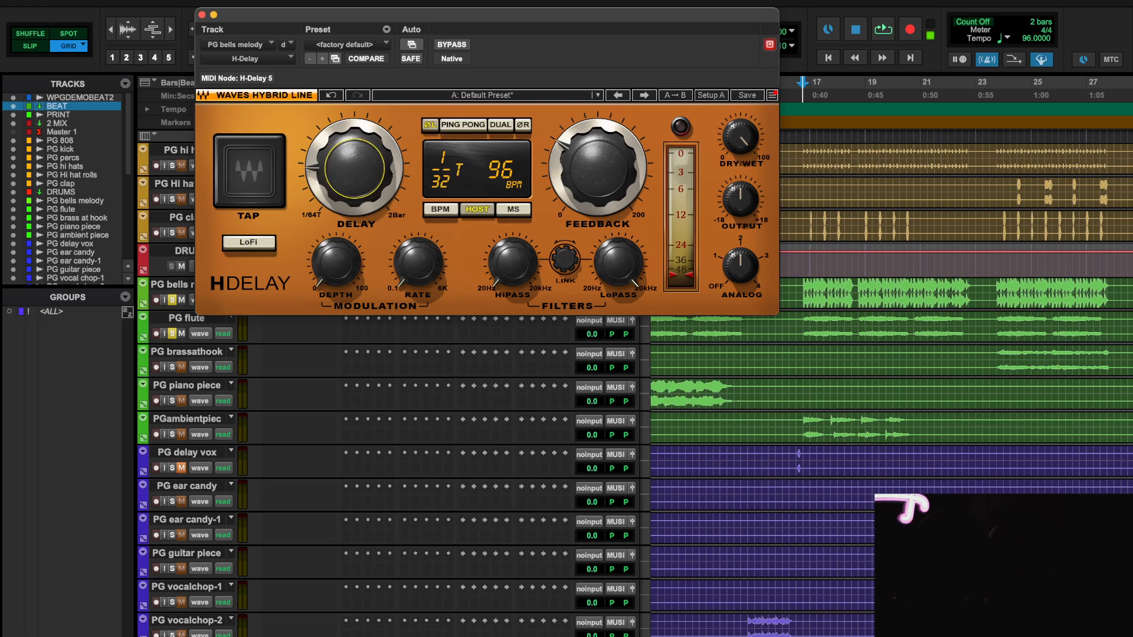
click(369, 50)
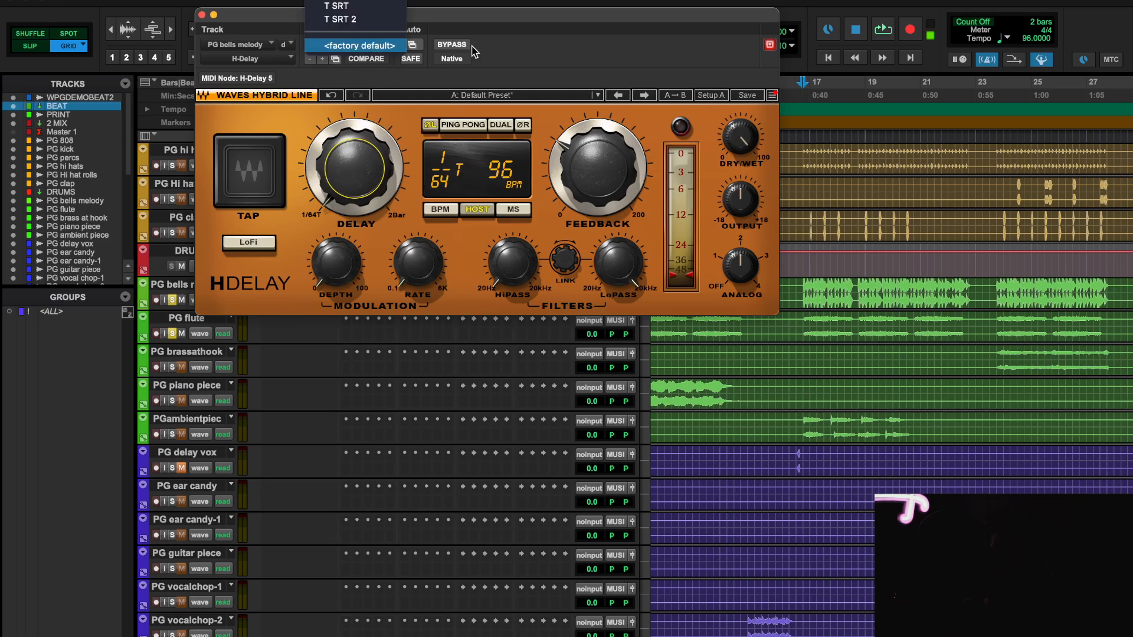
click(481, 152)
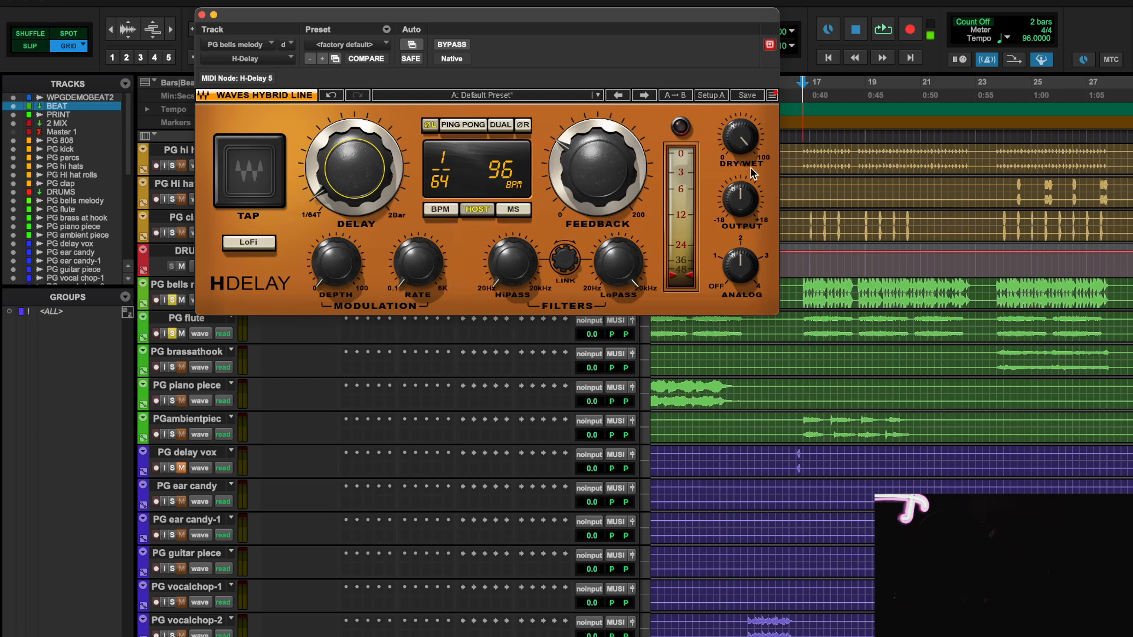
- During playback, lower H-Delay's low-pass filter, set its high-pass filter to 216 Hz and bring dry/wet to about 9
key(space)
scroll(541, 277, up, 1)
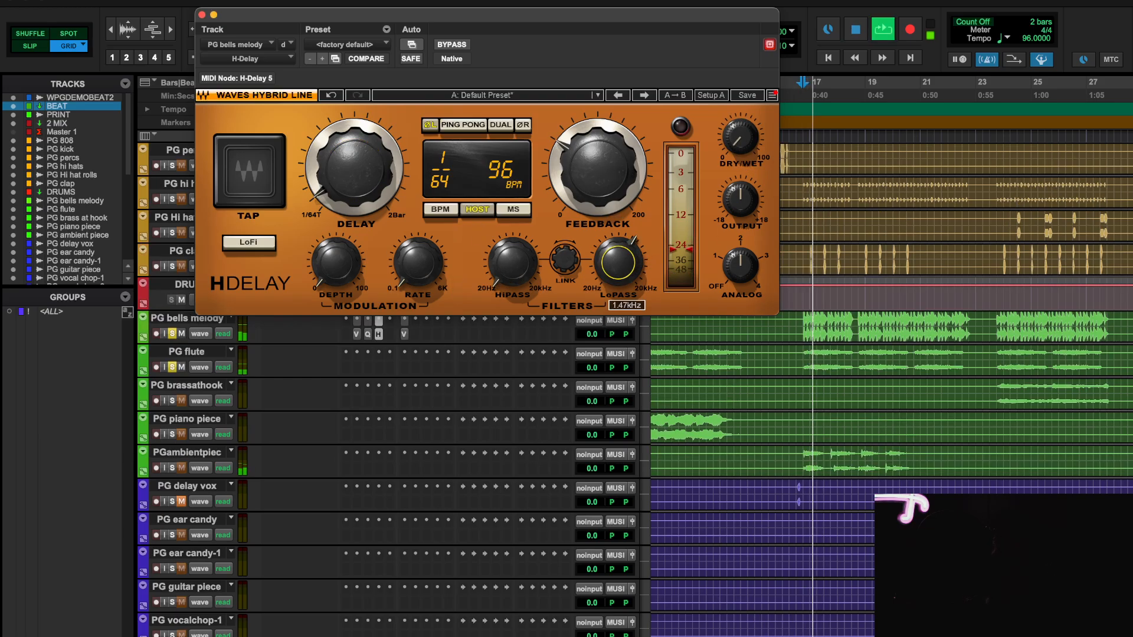
drag(508, 267, 508, 237)
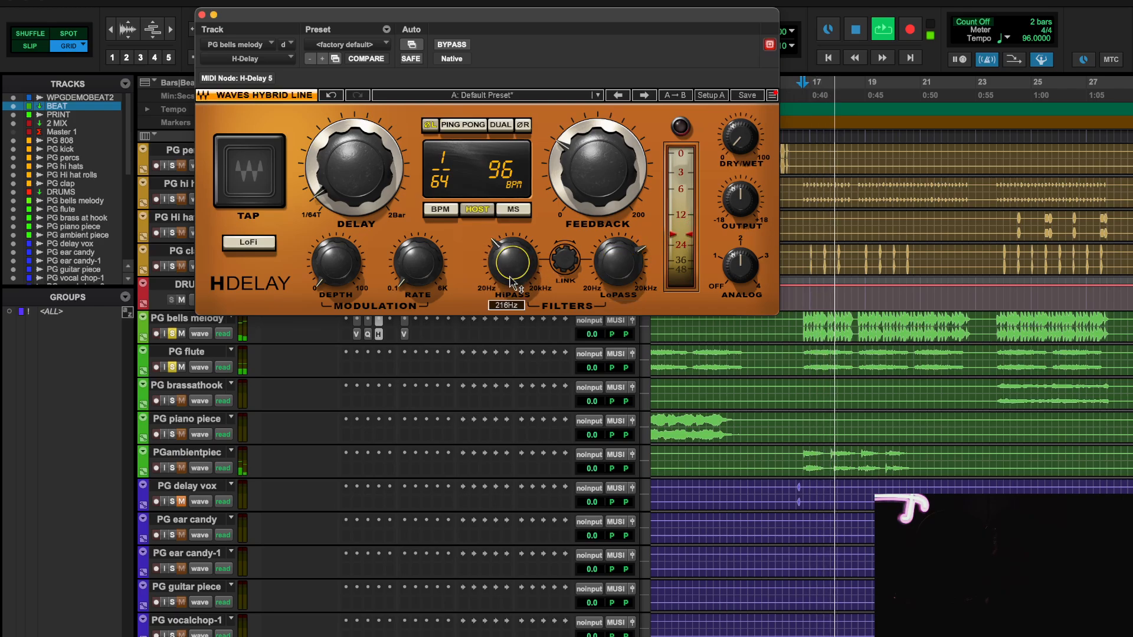
drag(750, 135, 751, 139)
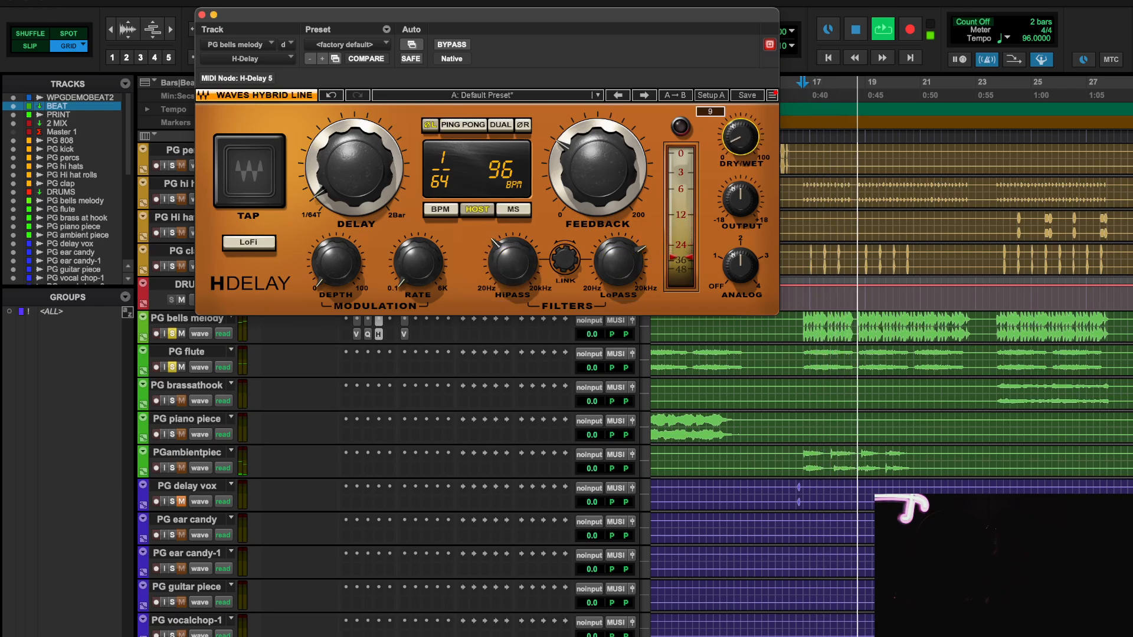
- Try H-Delay's ping pong and dual modes, comparing the sound with the plugin bypassed
click(460, 43)
click(461, 43)
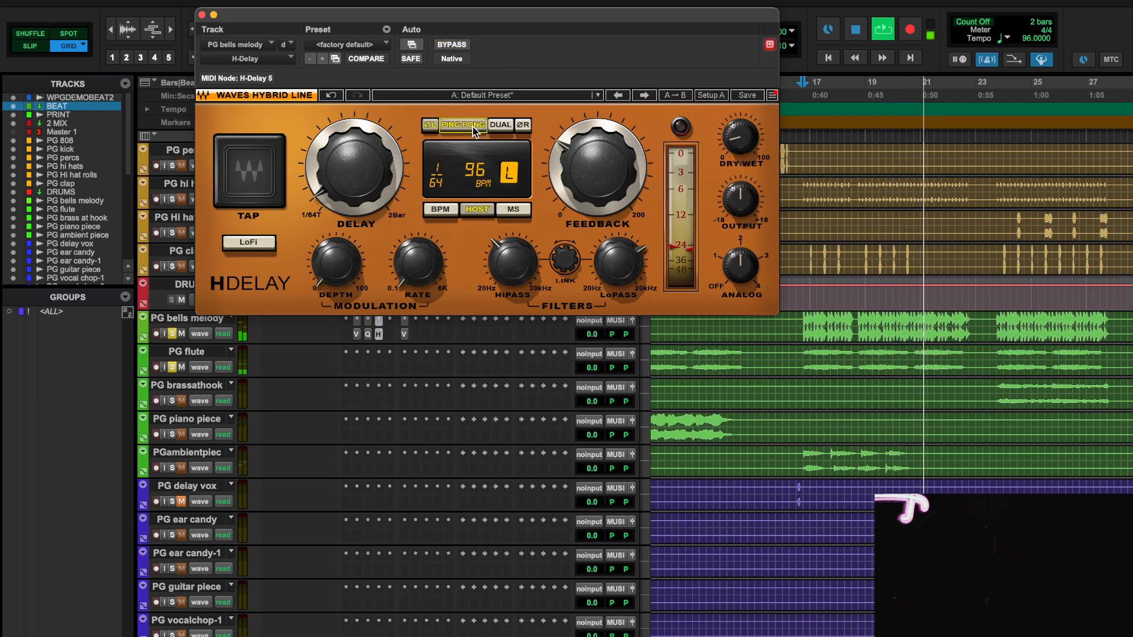
click(493, 129)
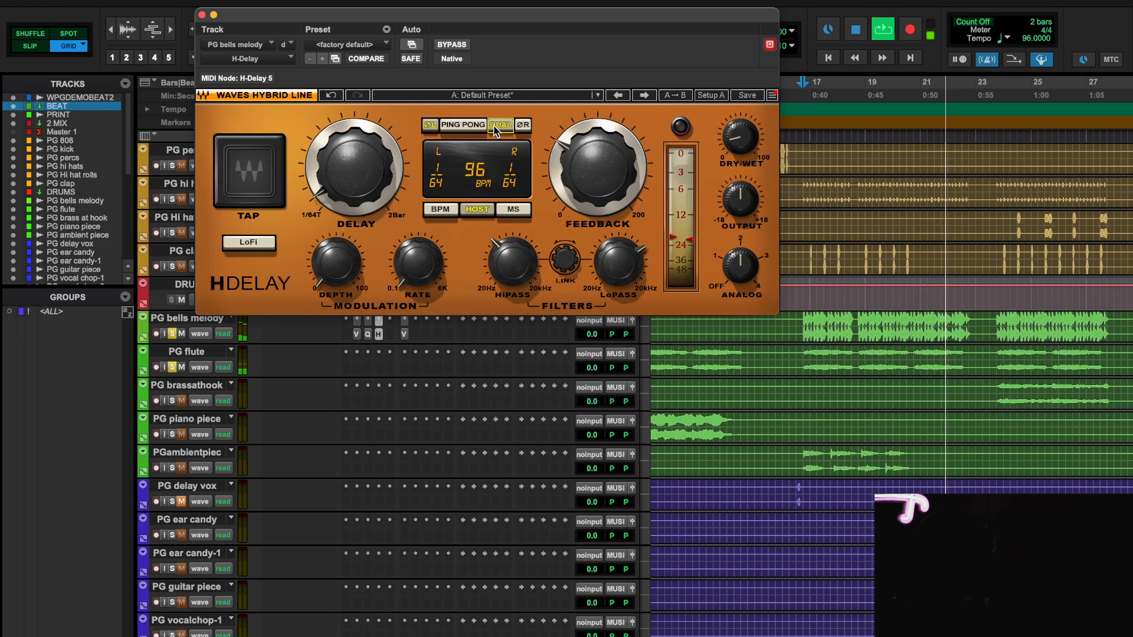
click(455, 45)
click(454, 46)
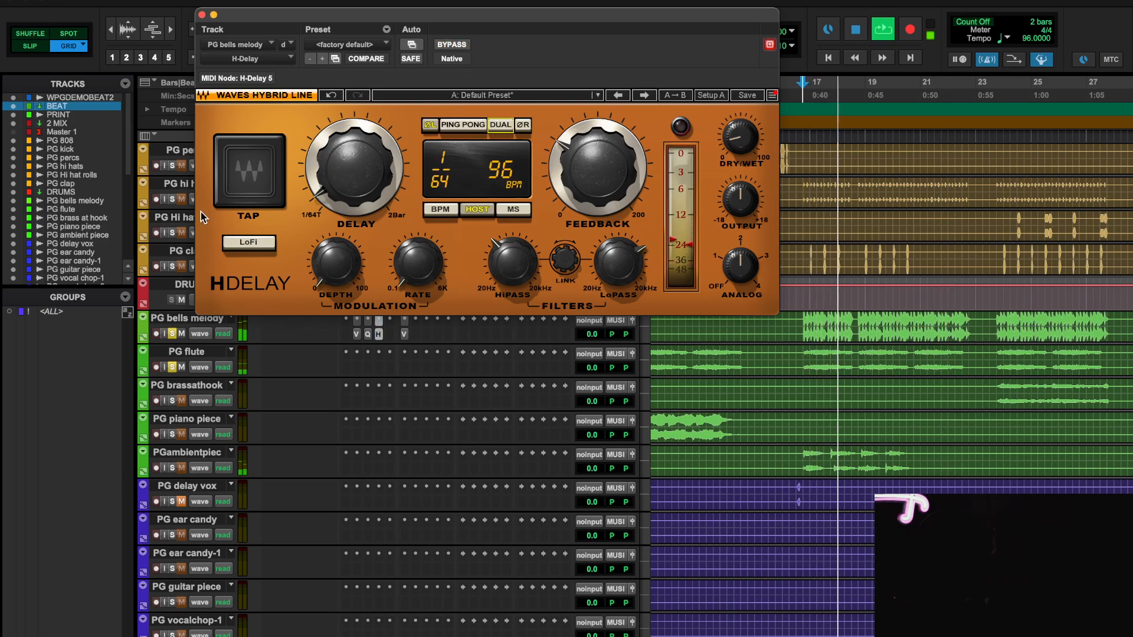
- Raise H-Delay's high-pass filter to 354 Hz, stop playback and close the plugin window
drag(540, 261, 540, 251)
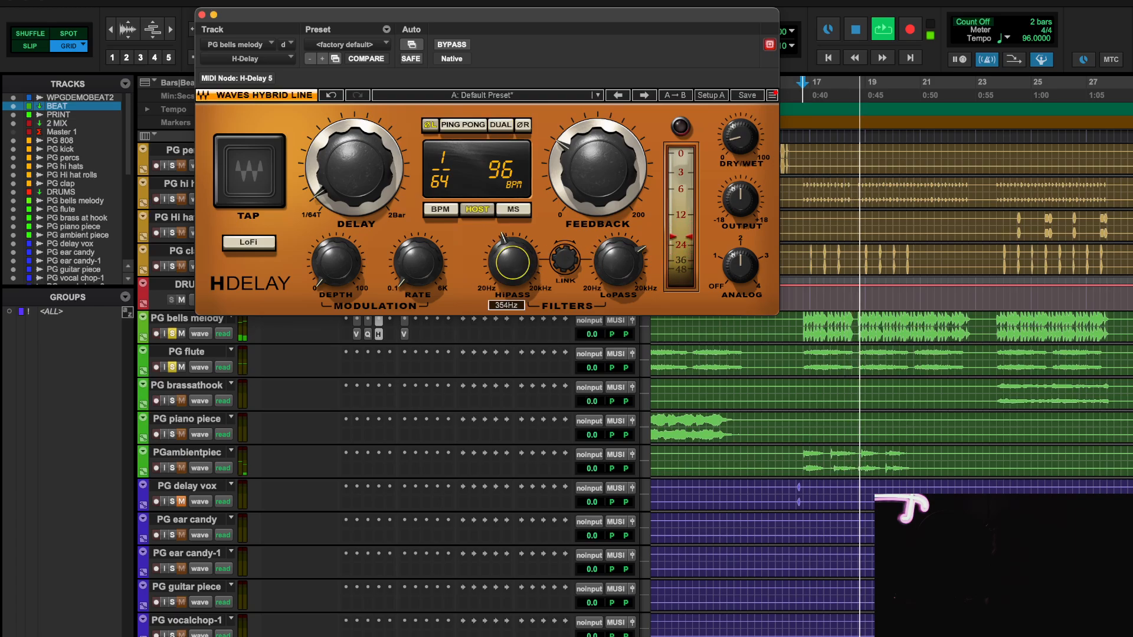
key(space)
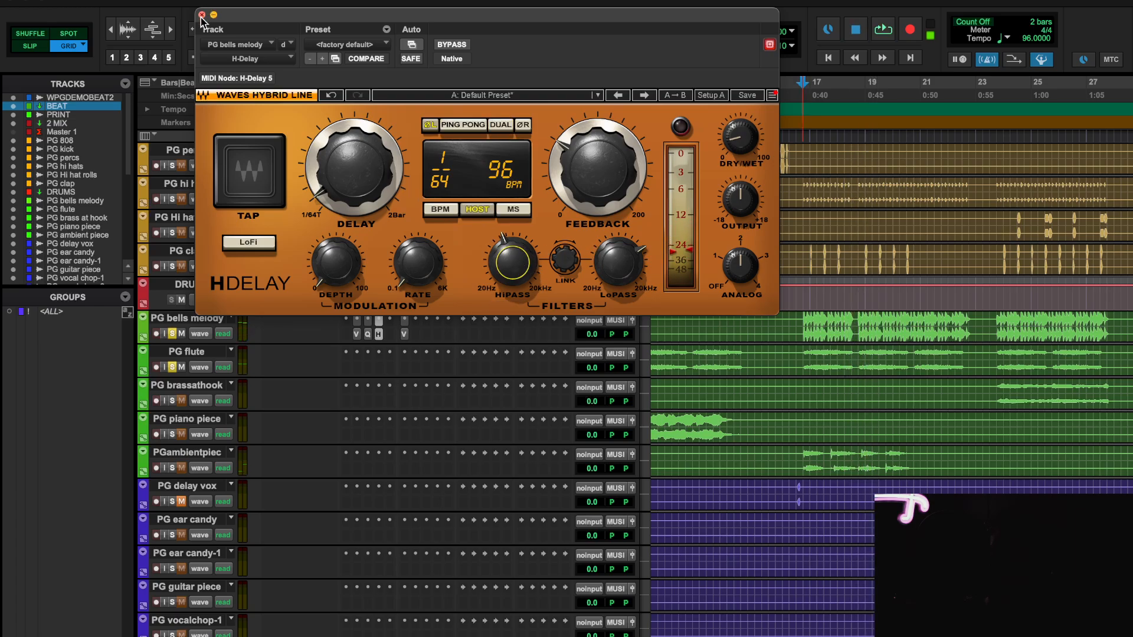
click(201, 14)
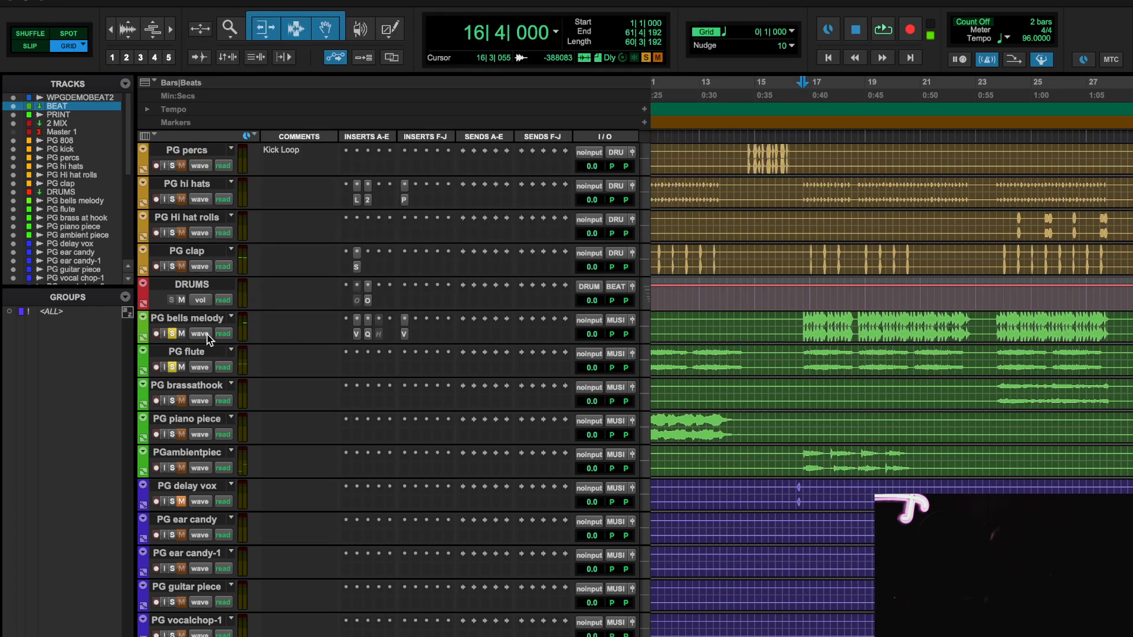
- Clear the track solos and replace H-Delay with Ozone 11 Imager (stereo) on PG bells melody
alt+click(171, 334)
click(381, 321)
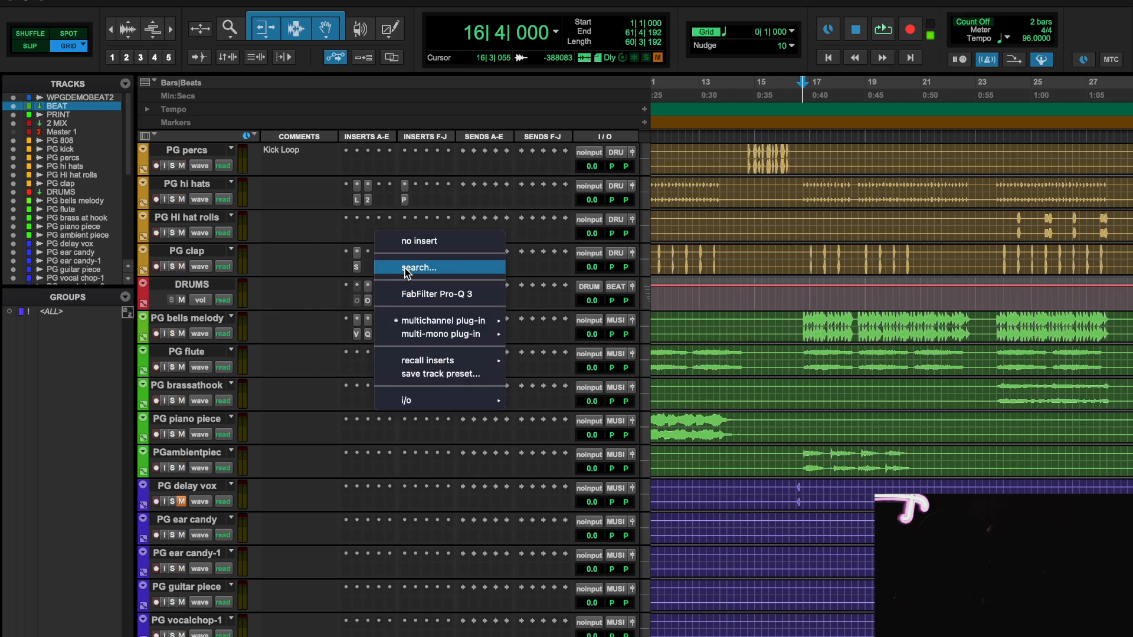
click(413, 266)
text(OZONE IMA)
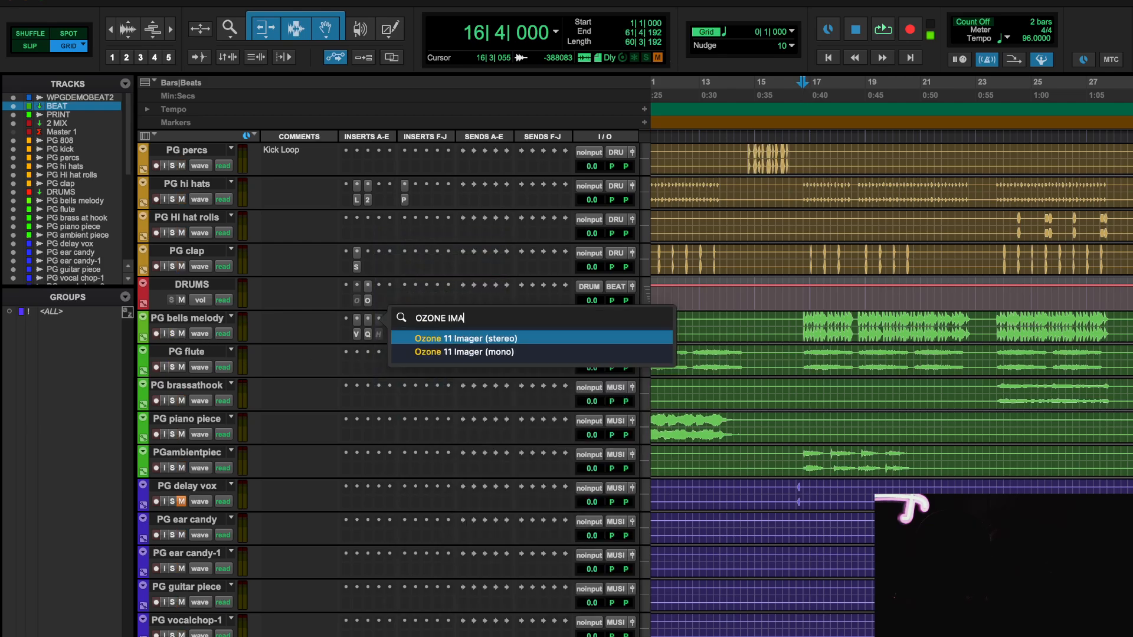
key(Return)
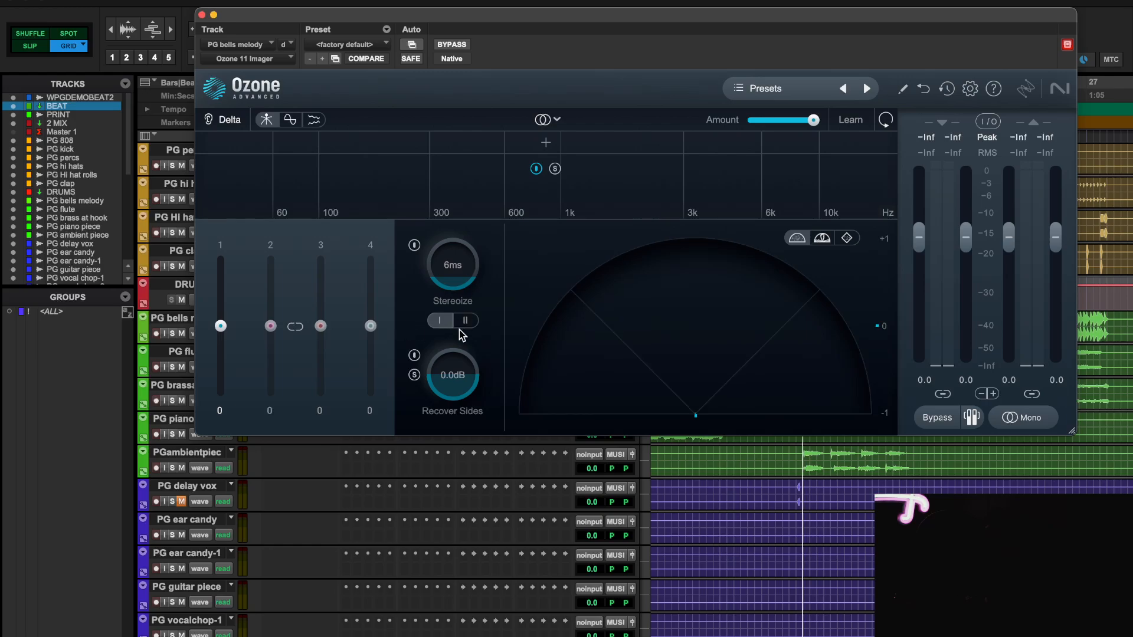
- During playback, widen the upper band of PG bells melody to 22 in Ozone Imager, lower its crossover, and compare with the bypassed sound
key(space)
drag(320, 325, 321, 313)
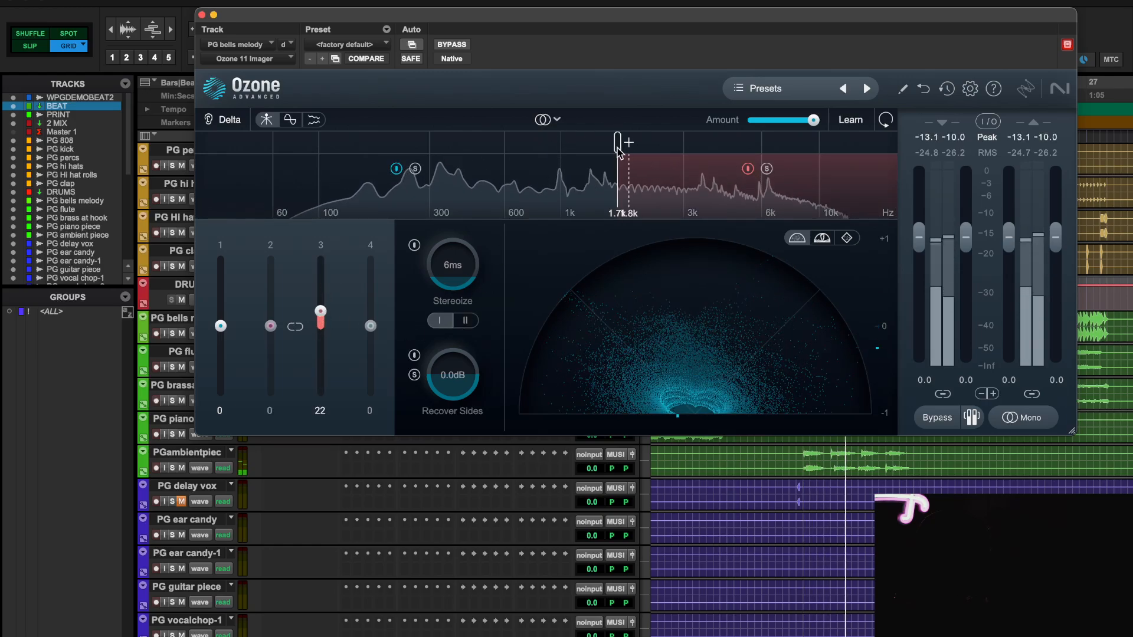
drag(618, 144, 600, 171)
click(937, 418)
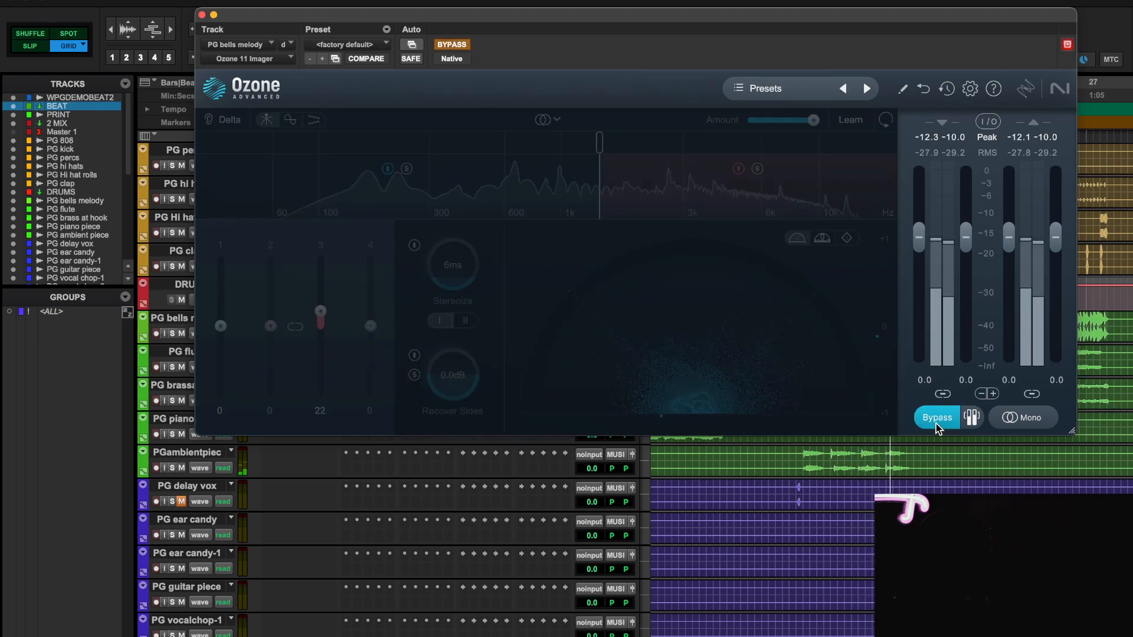
click(937, 419)
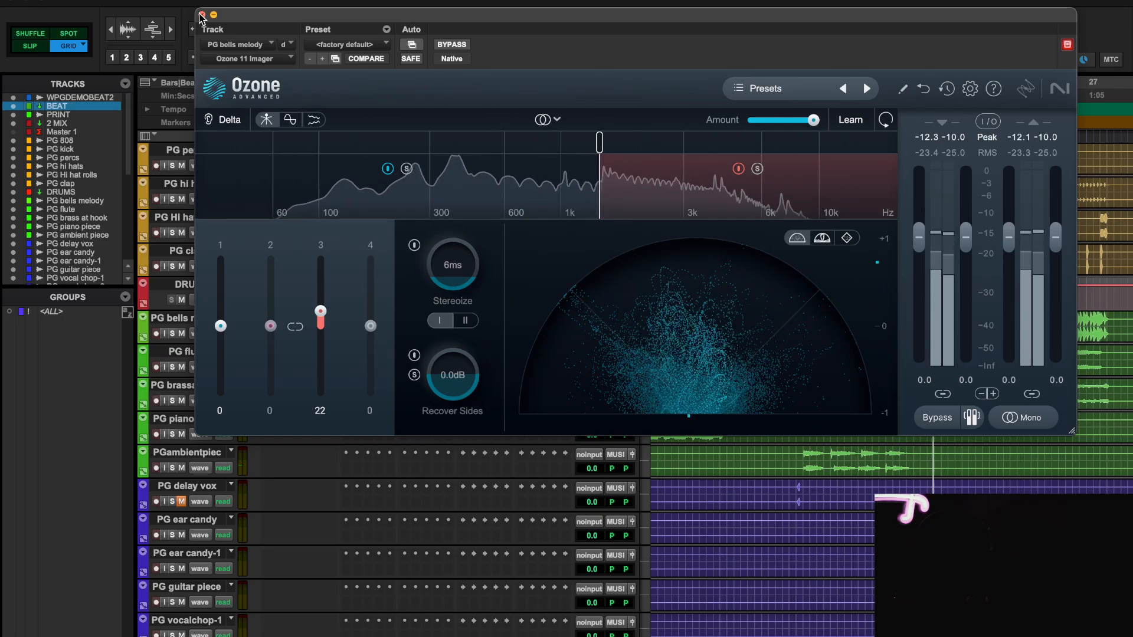
click(201, 14)
- Insert Neutron 4 Transient Shaper (stereo) on the PG kick track and close its window
scroll(277, 331, up, 5)
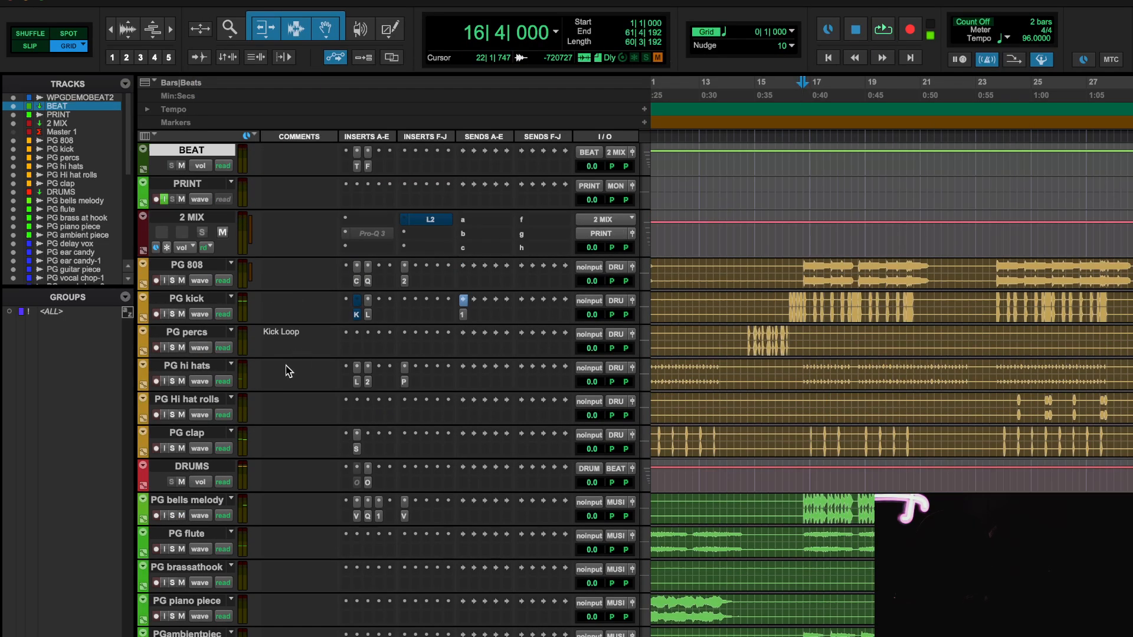
click(369, 316)
click(396, 228)
text(NEUTR)
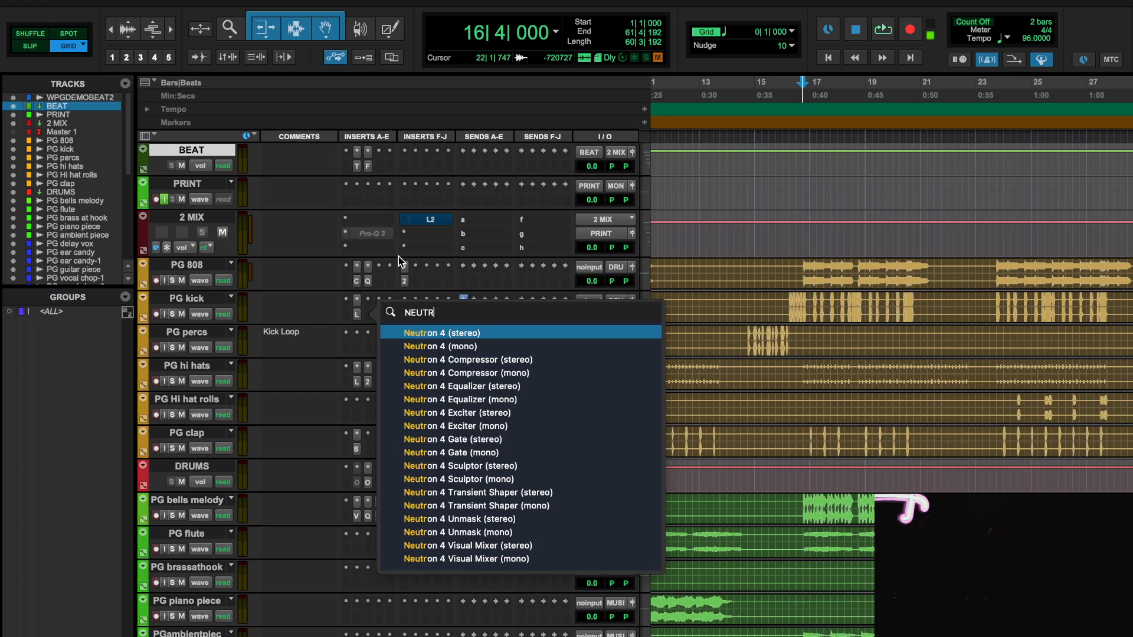
click(512, 492)
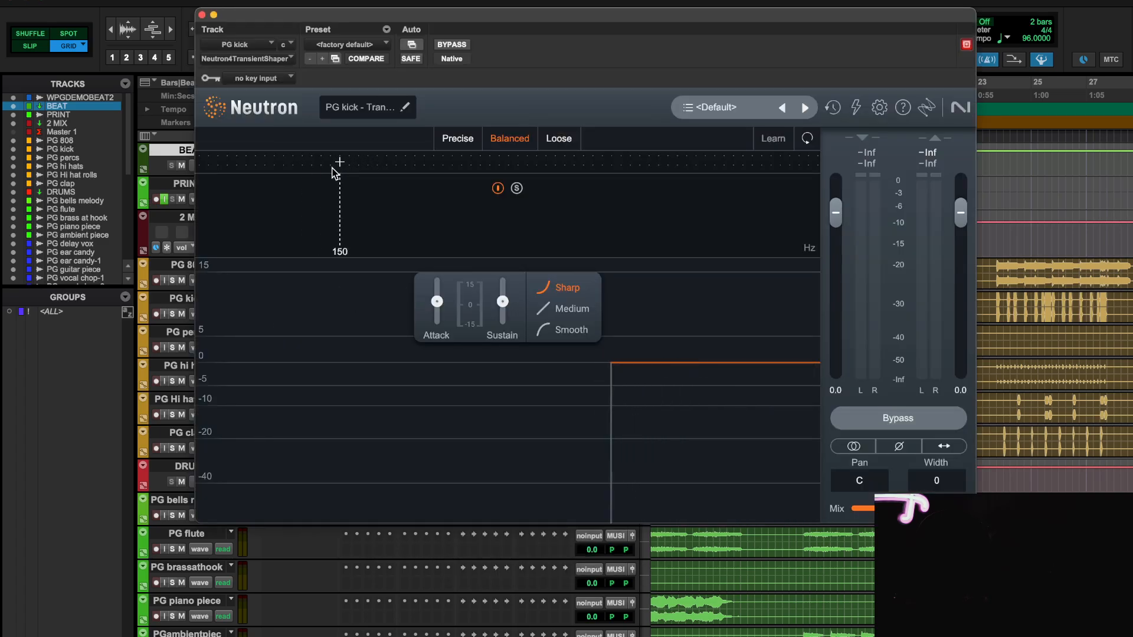
click(201, 15)
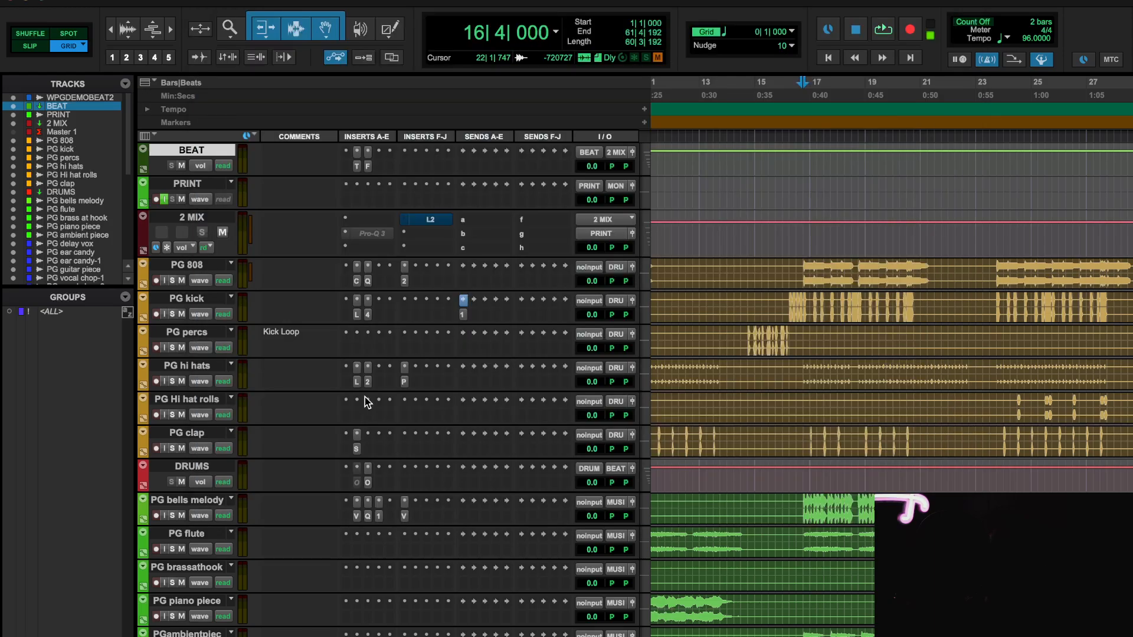
- Add FabFilter Pro-Q 3 in the first insert slot of PG kick and check the kick's spectrum during playback
click(345, 301)
click(401, 293)
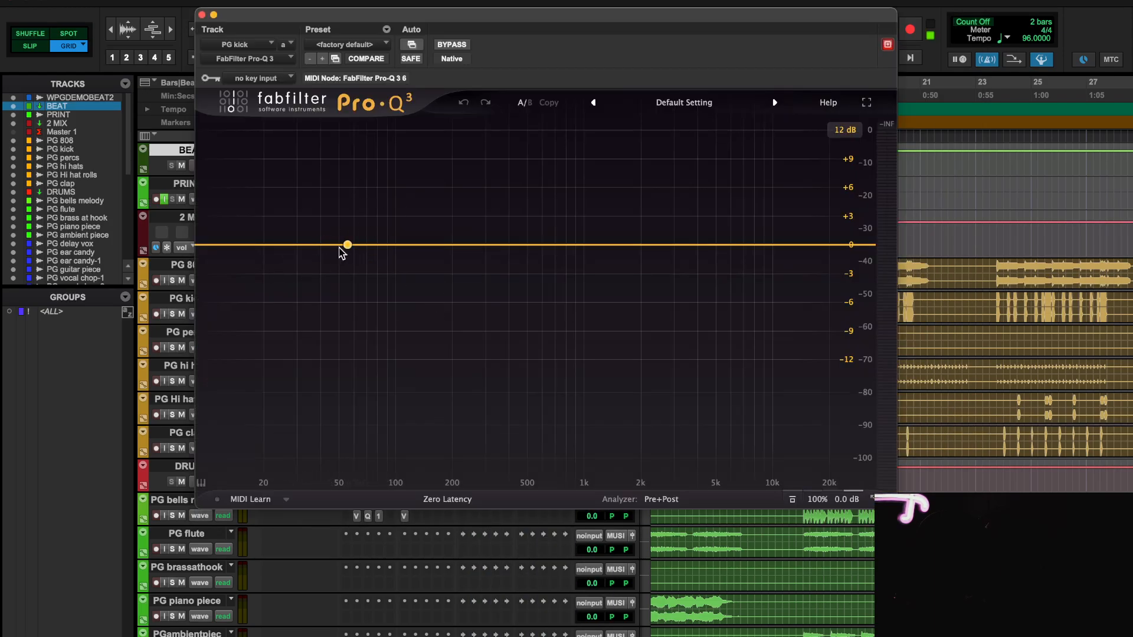
key(space)
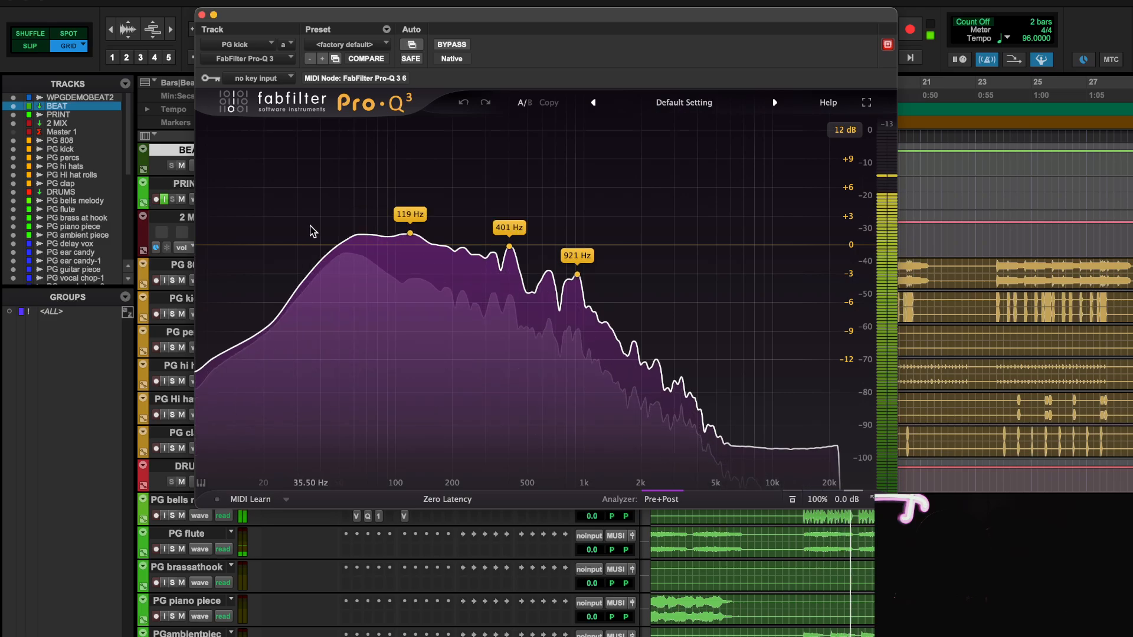
click(202, 15)
key(space)
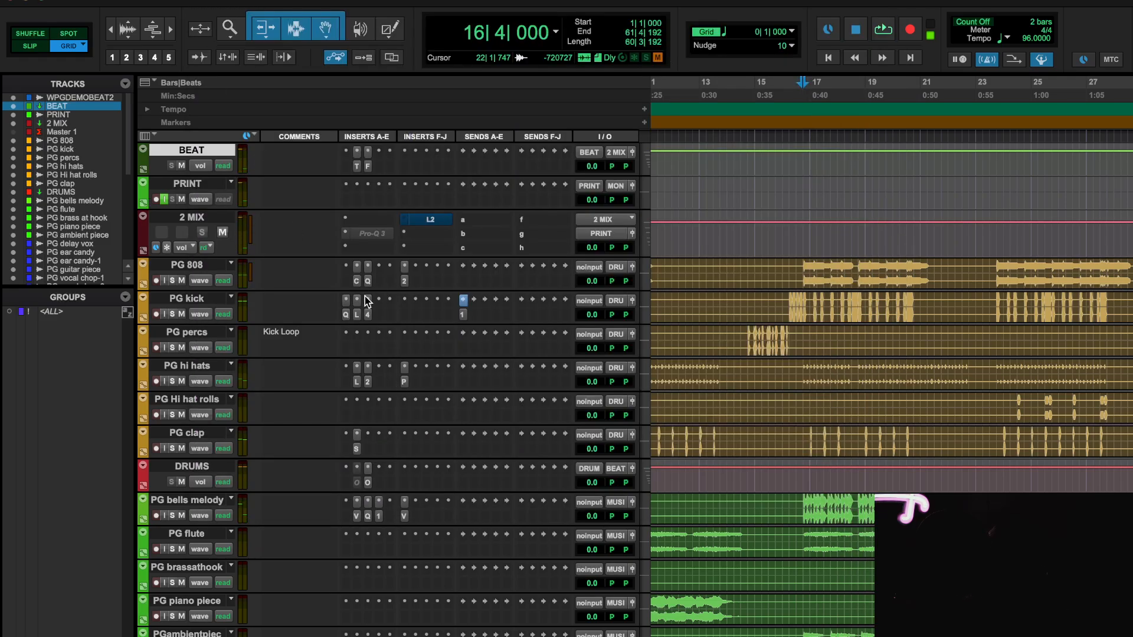
- Bypass Pro-Q 3 on PG kick and split the transient shaper into two bands at 109 Hz
super+click(346, 313)
click(368, 314)
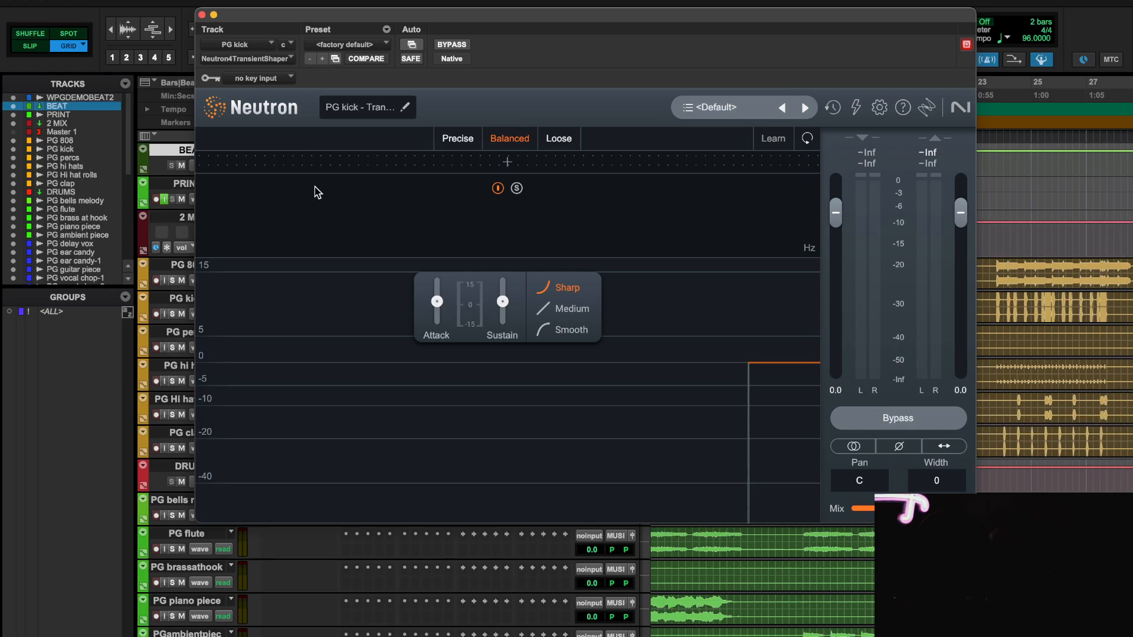
click(282, 164)
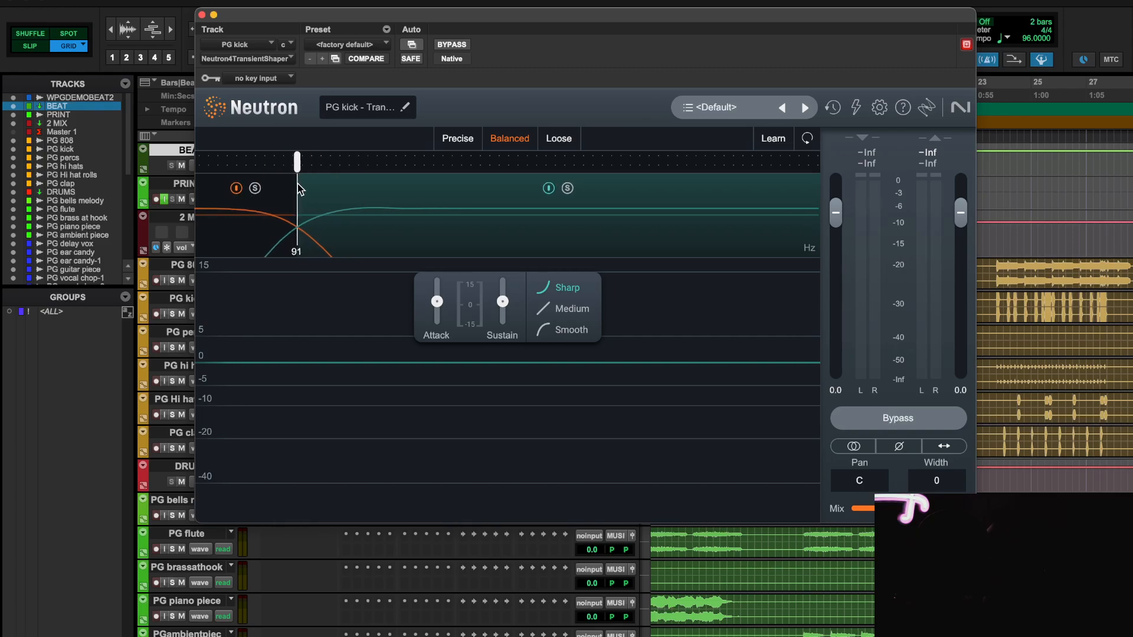
drag(283, 164, 313, 167)
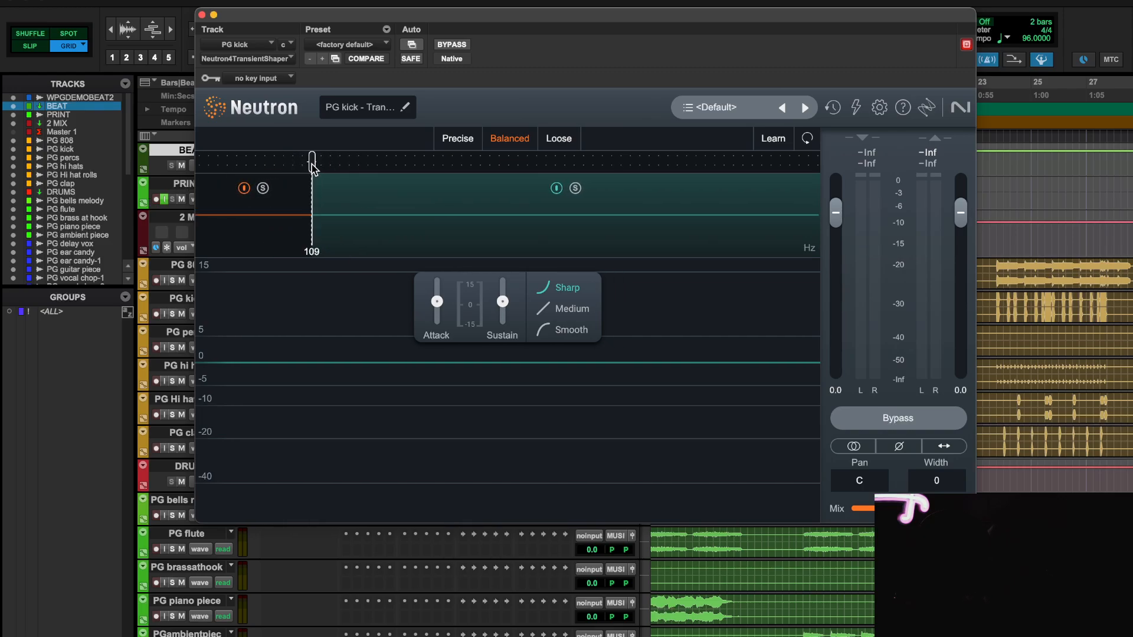
click(202, 15)
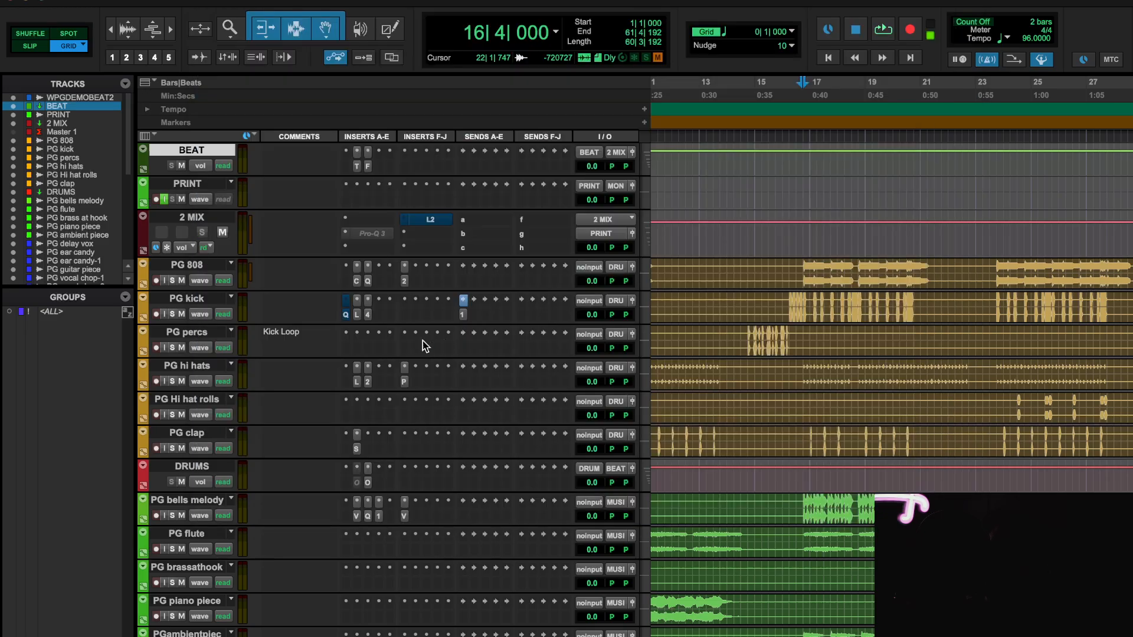
- Examine the frequency spectrum of PG kick in Pro-Q 3 during playback
click(345, 315)
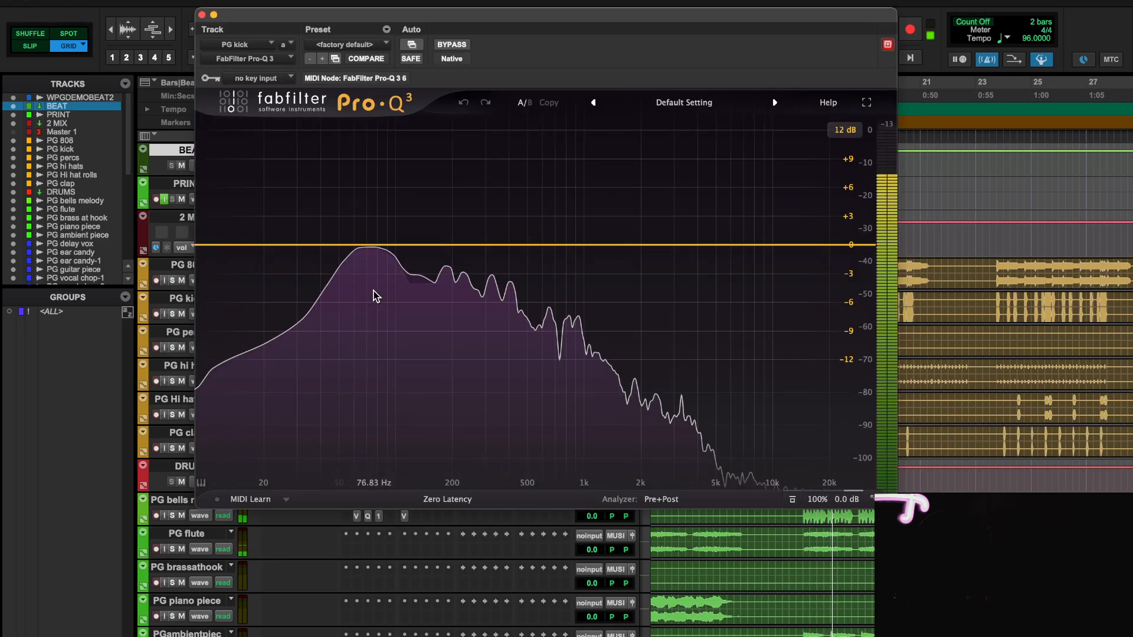
mouse_move(376, 287)
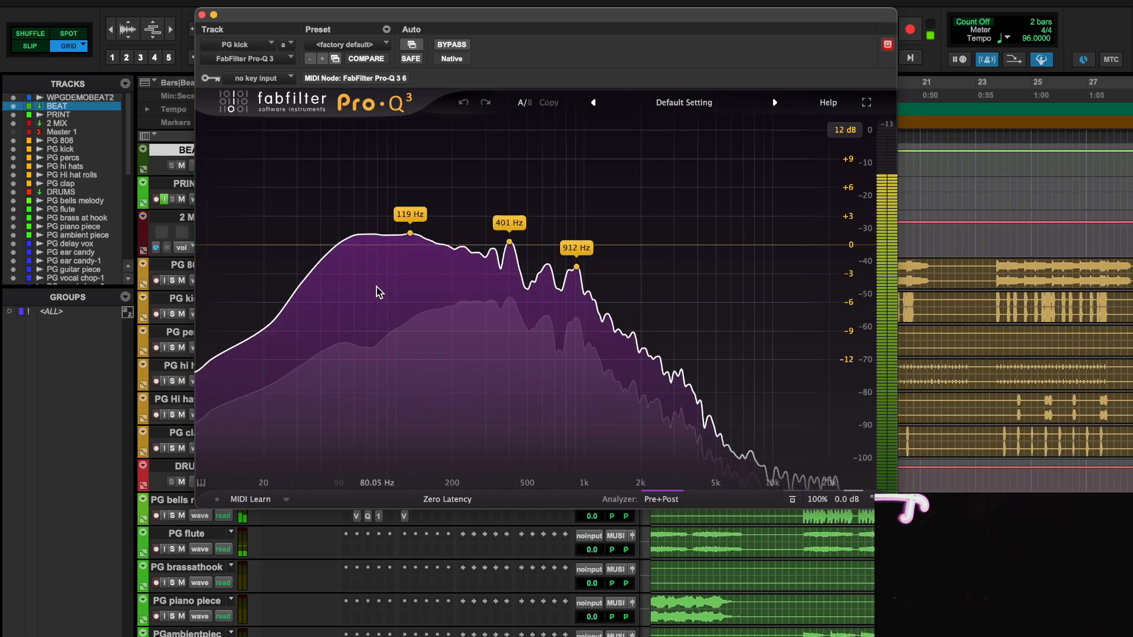
click(201, 14)
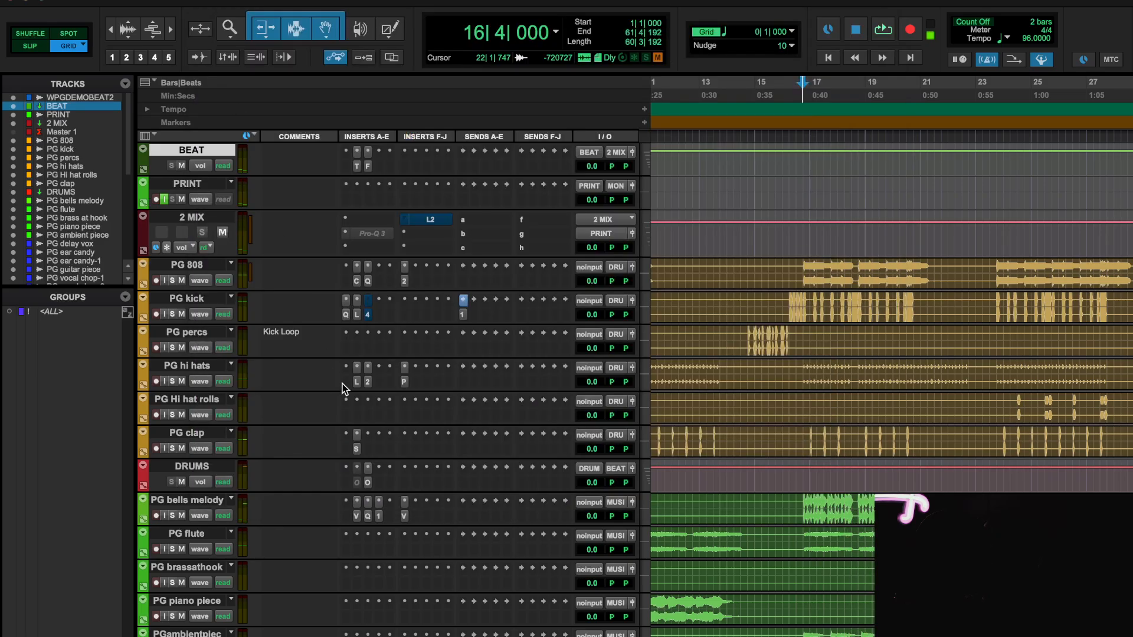
- Raise the transient shaper's crossover slightly and set the upper band's attack to 5.0 and sustain to -5.8
click(367, 316)
mouse_move(309, 171)
mouse_down()
mouse_move(327, 168)
mouse_move(317, 169)
mouse_up()
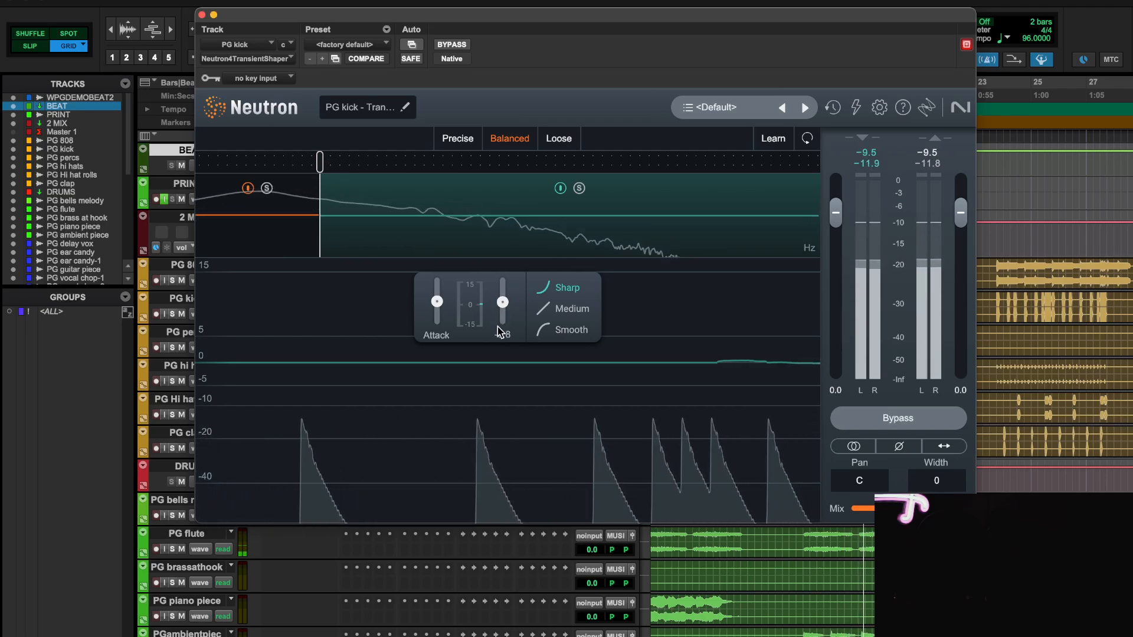
drag(497, 327, 475, 421)
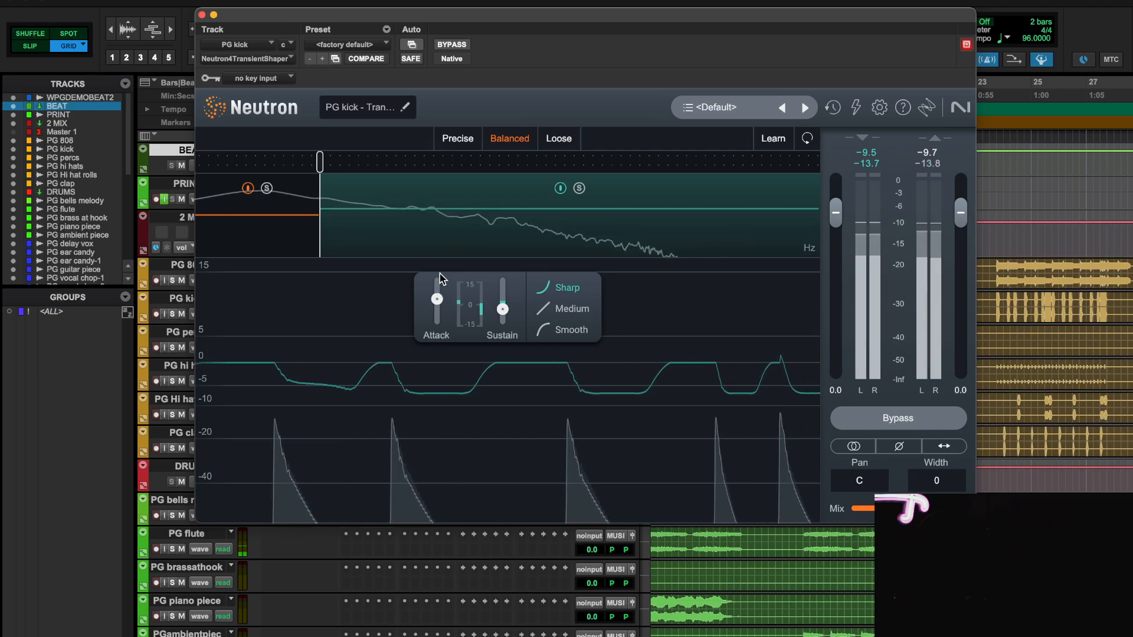
drag(440, 274, 443, 265)
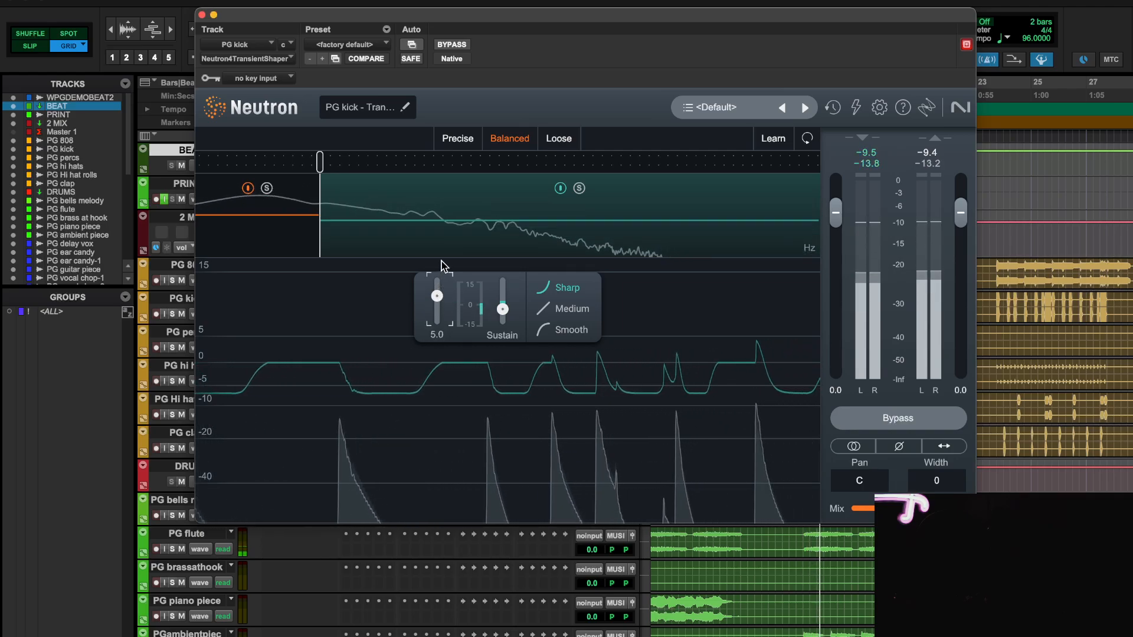
drag(503, 309, 503, 302)
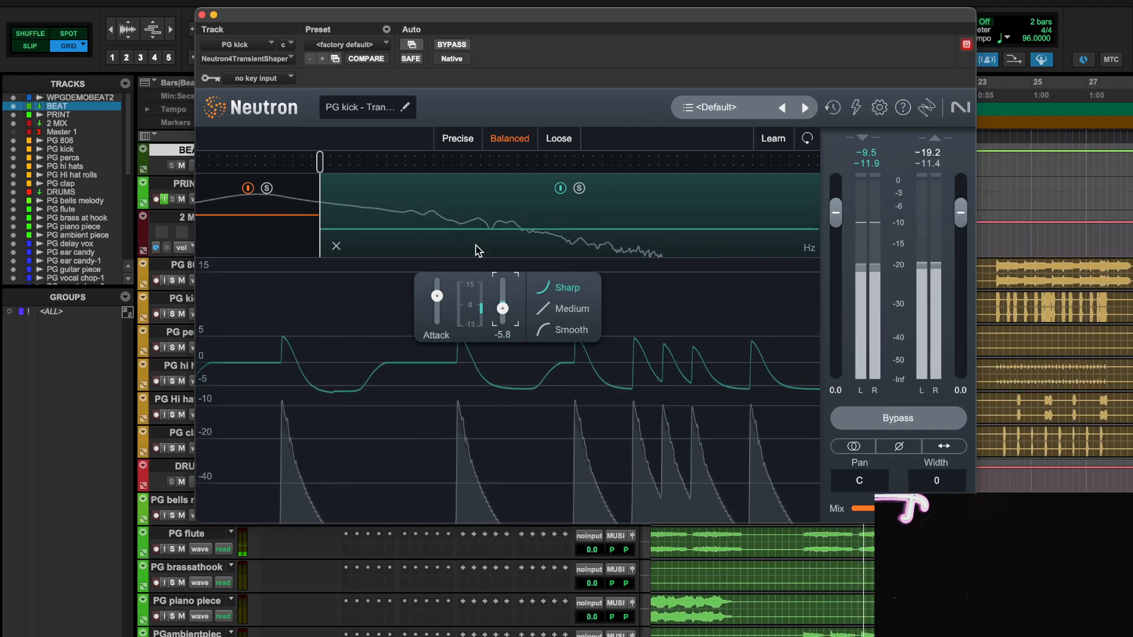
- Add a second, higher crossover to the kick's transient shaper and compare the settings of its low and middle bands
click(533, 168)
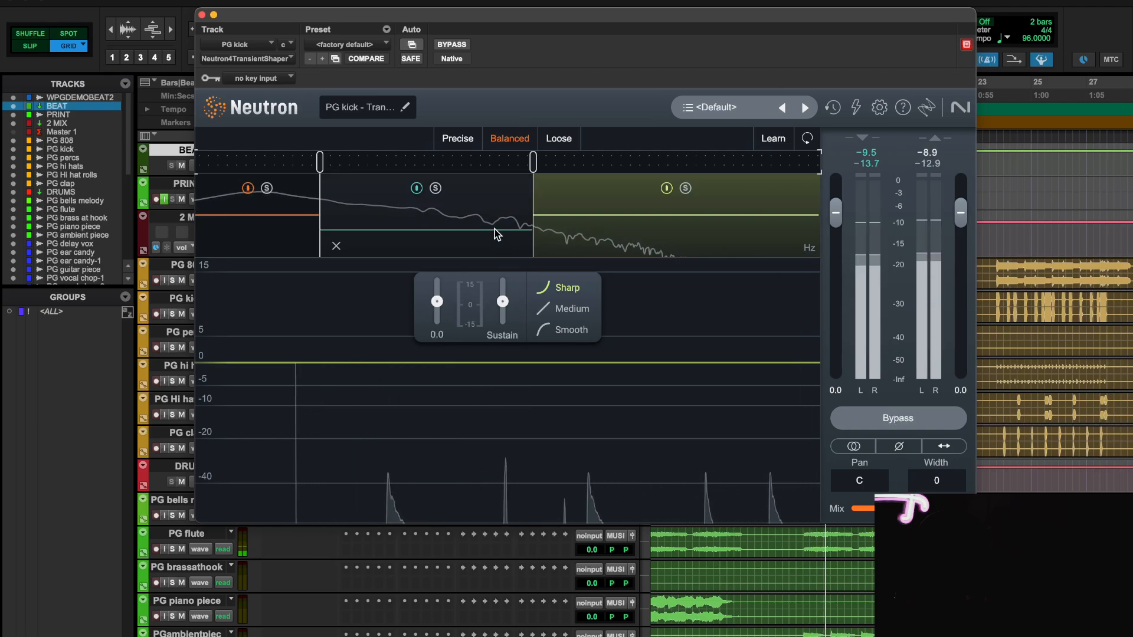
click(494, 229)
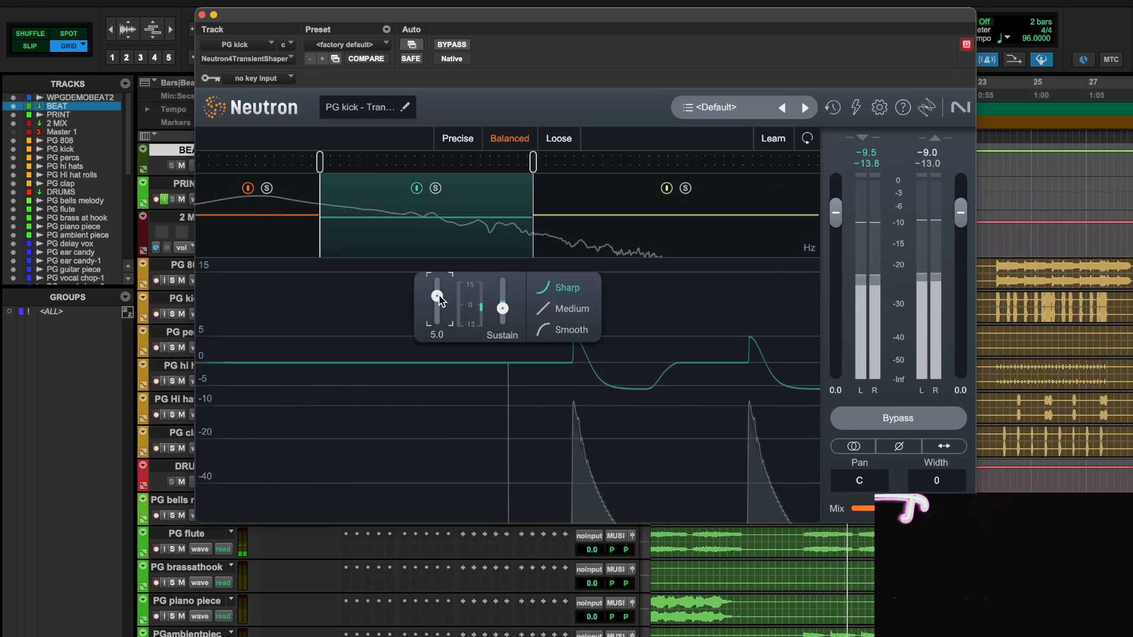
click(298, 248)
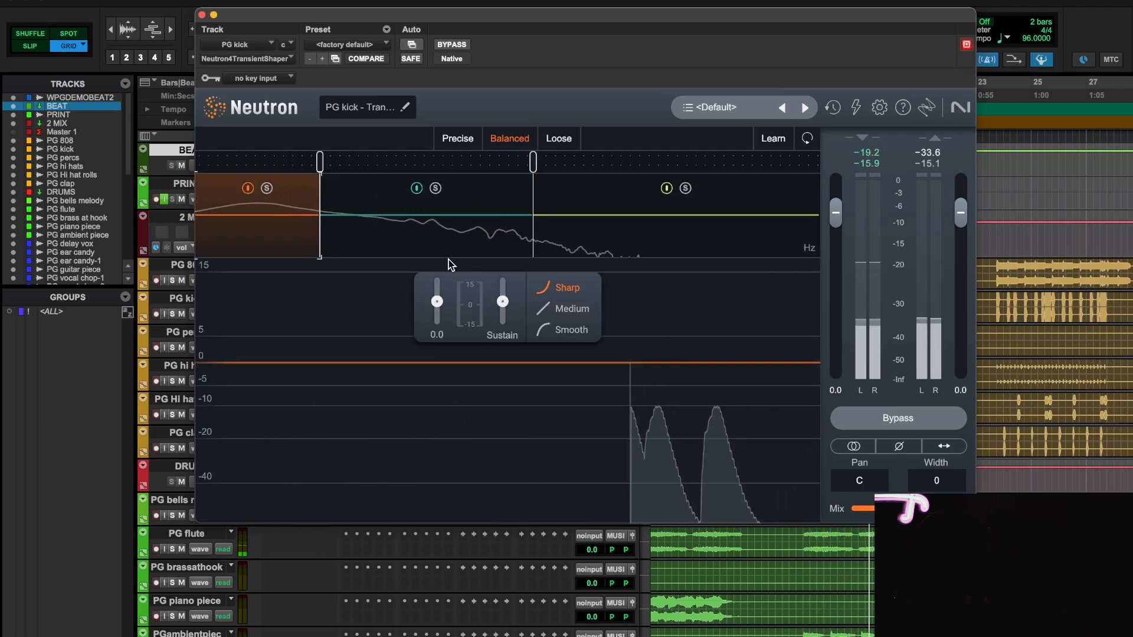
click(454, 236)
click(294, 231)
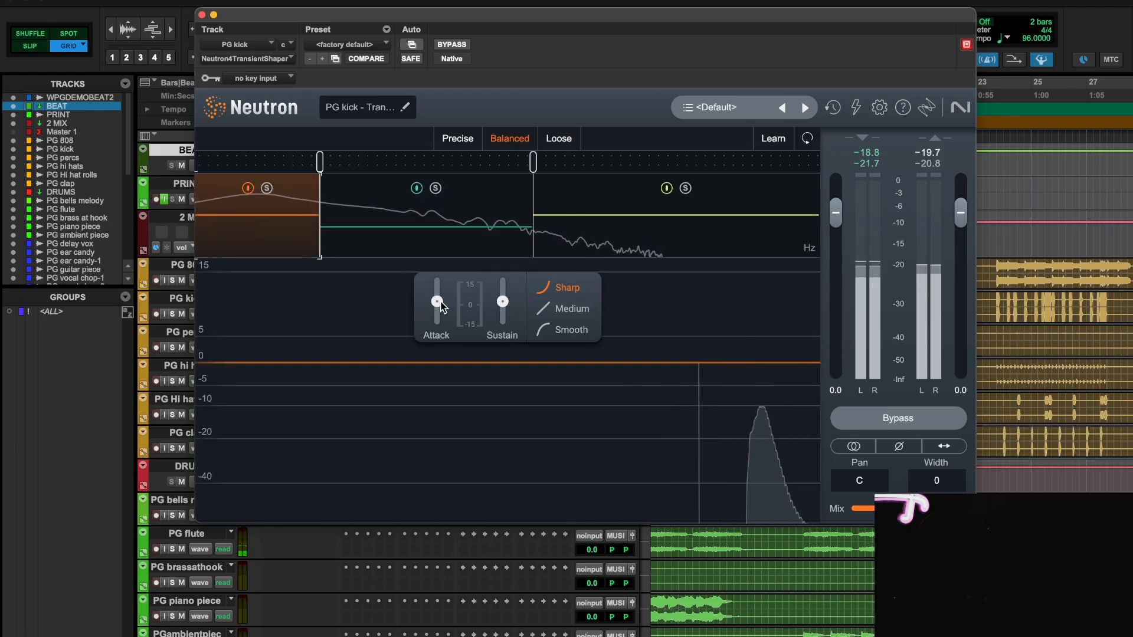
- Try a raised attack and slightly reduced sustain on the kick's low band with the middle band switched off
drag(440, 296, 449, 258)
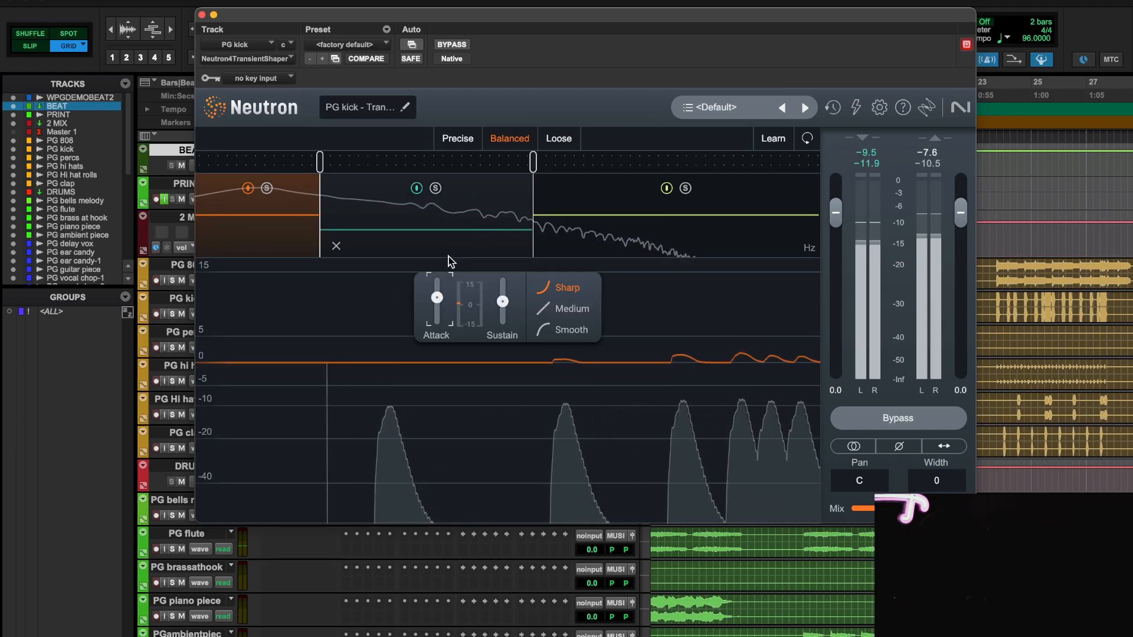
drag(502, 301, 502, 310)
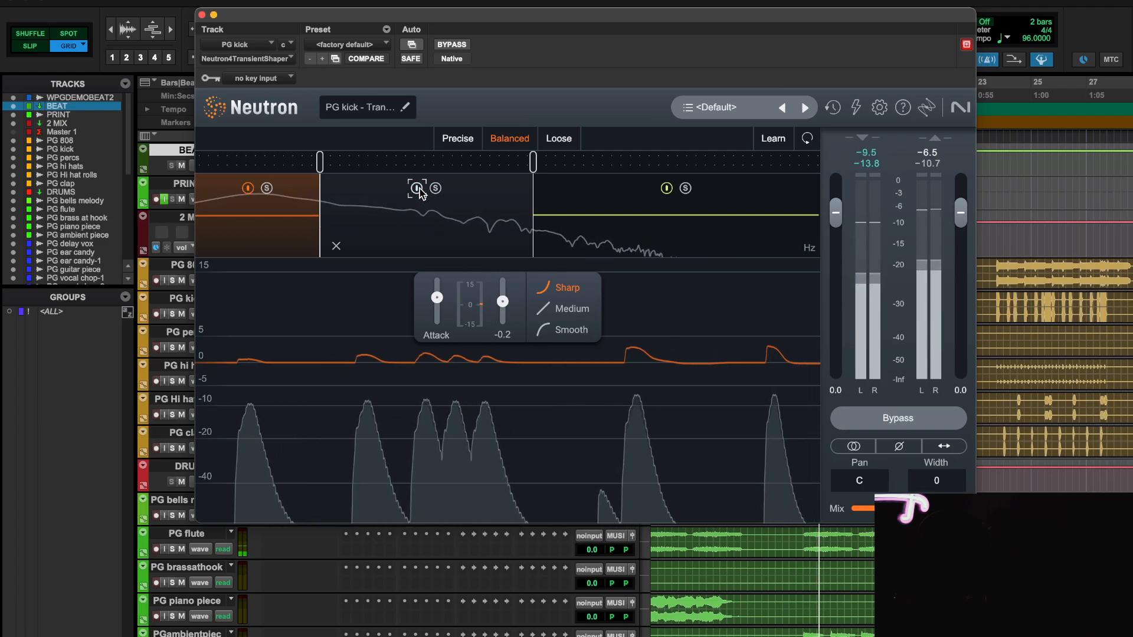
drag(502, 303, 502, 352)
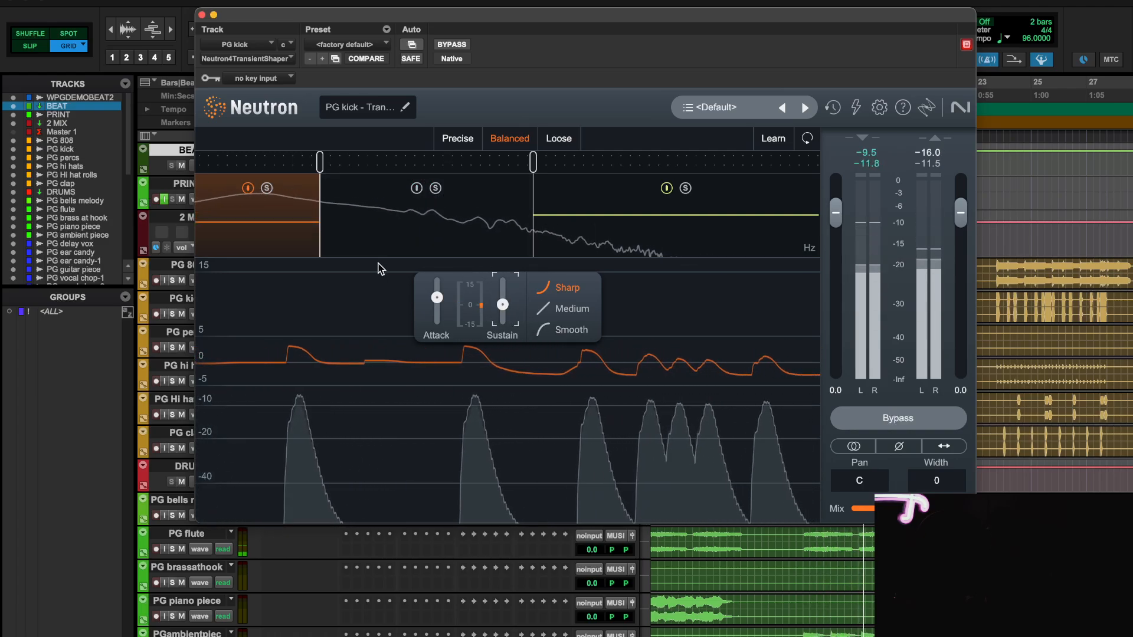
- Reset the kick's transient shaper to its factory default and split it into two bands near 111 Hz
key(space)
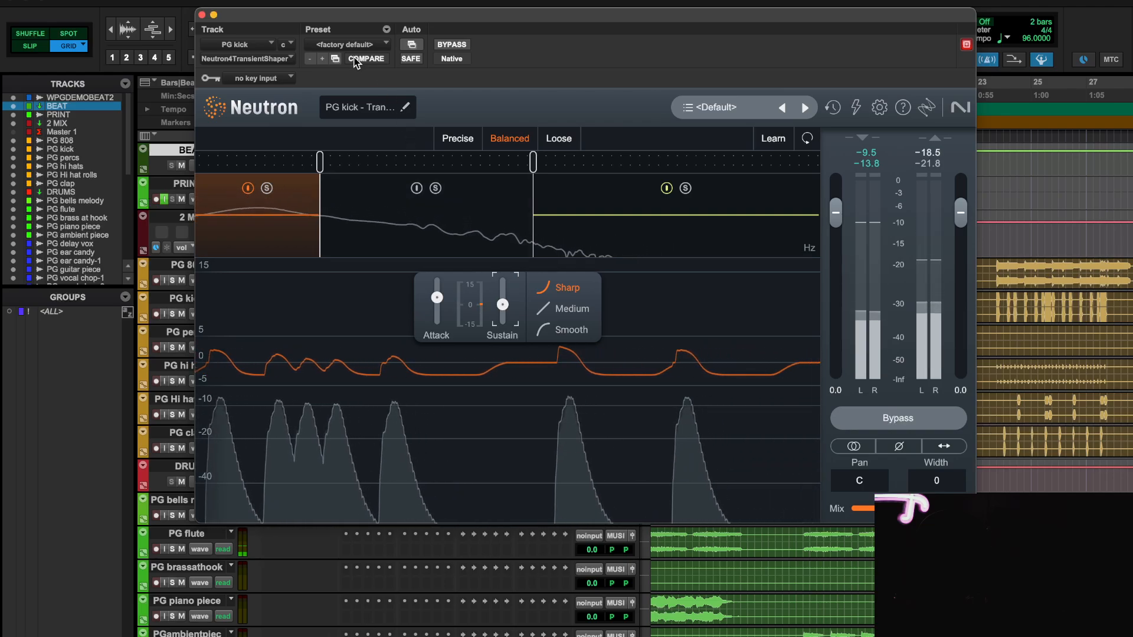
click(363, 45)
click(363, 49)
key(space)
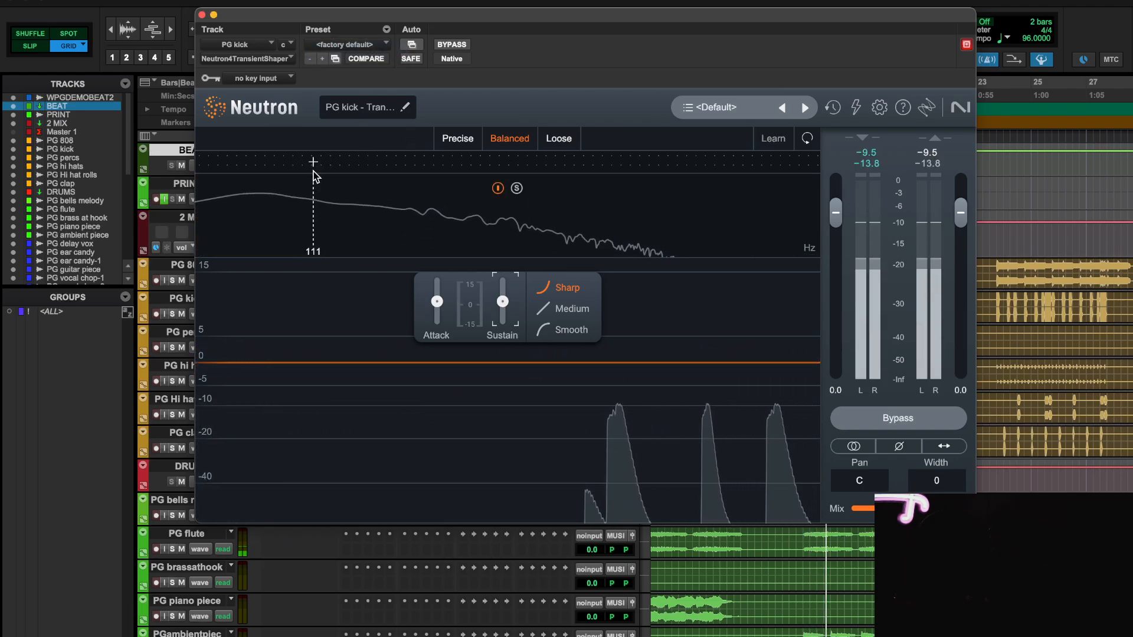
click(316, 172)
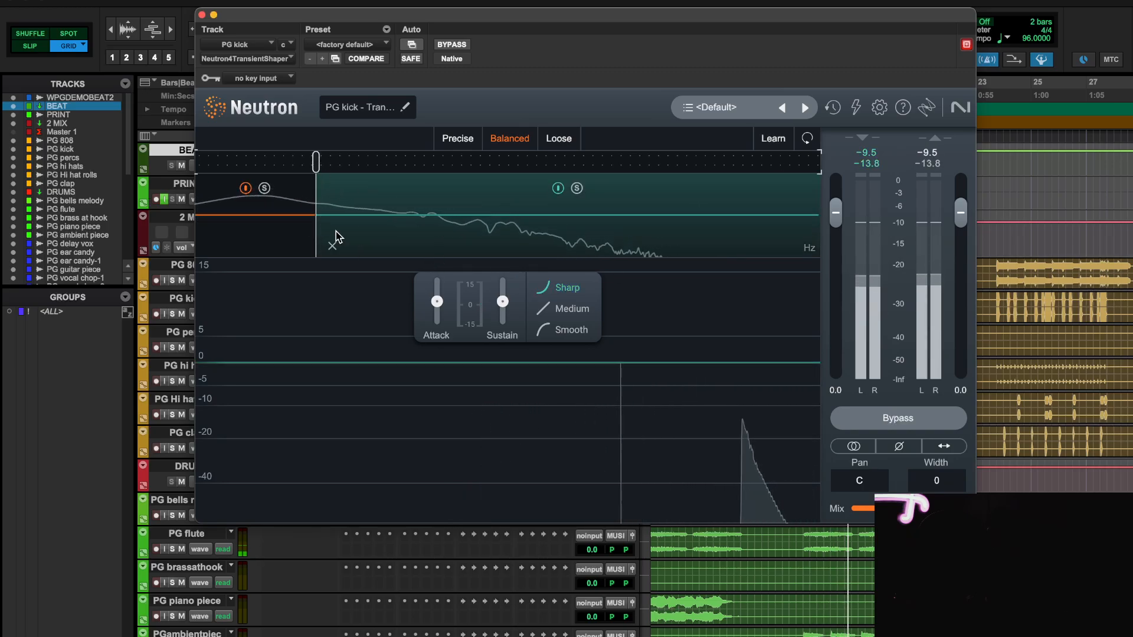
- Try different attack and sustain amounts on the kick's low band, and reset both to zero
click(274, 234)
drag(506, 307, 506, 320)
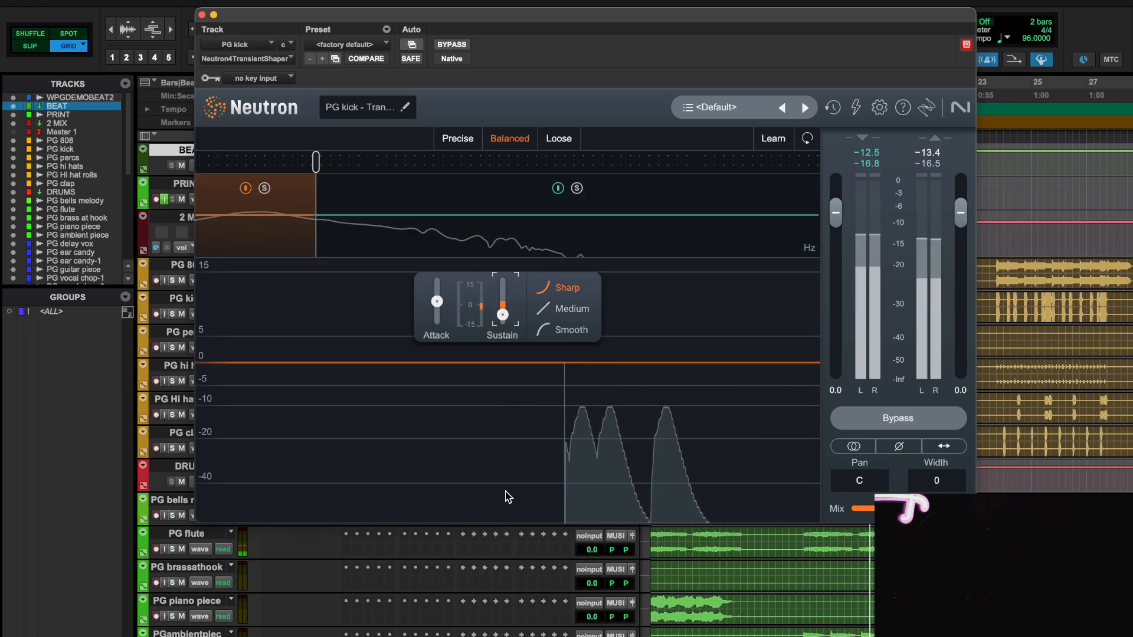
drag(434, 302, 455, 222)
drag(502, 314, 529, 215)
double_click(437, 296)
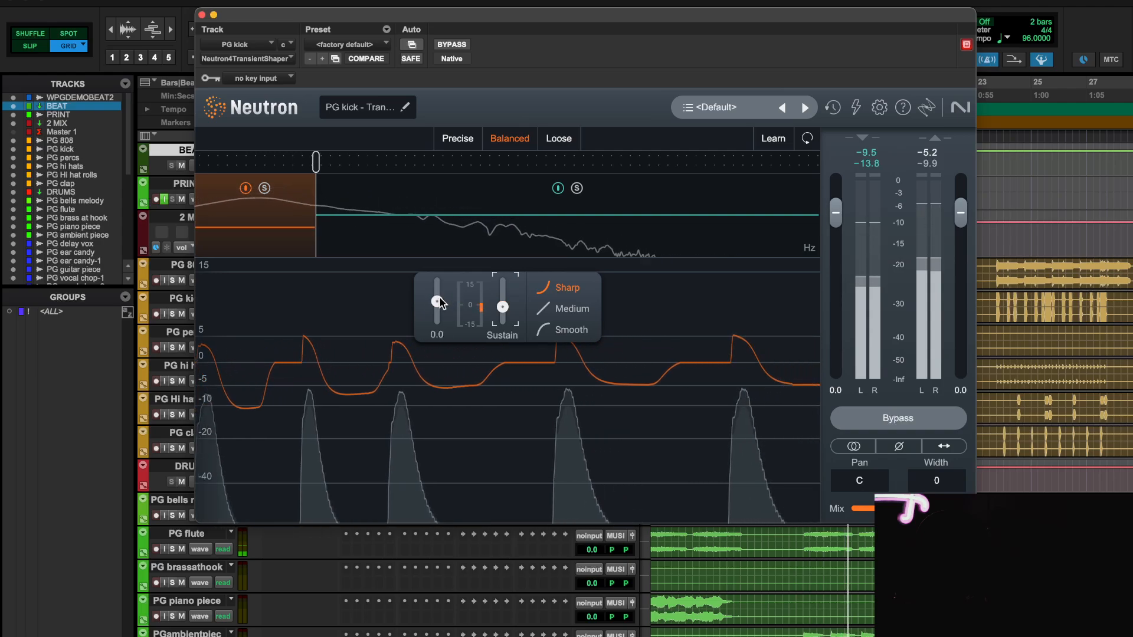
double_click(503, 308)
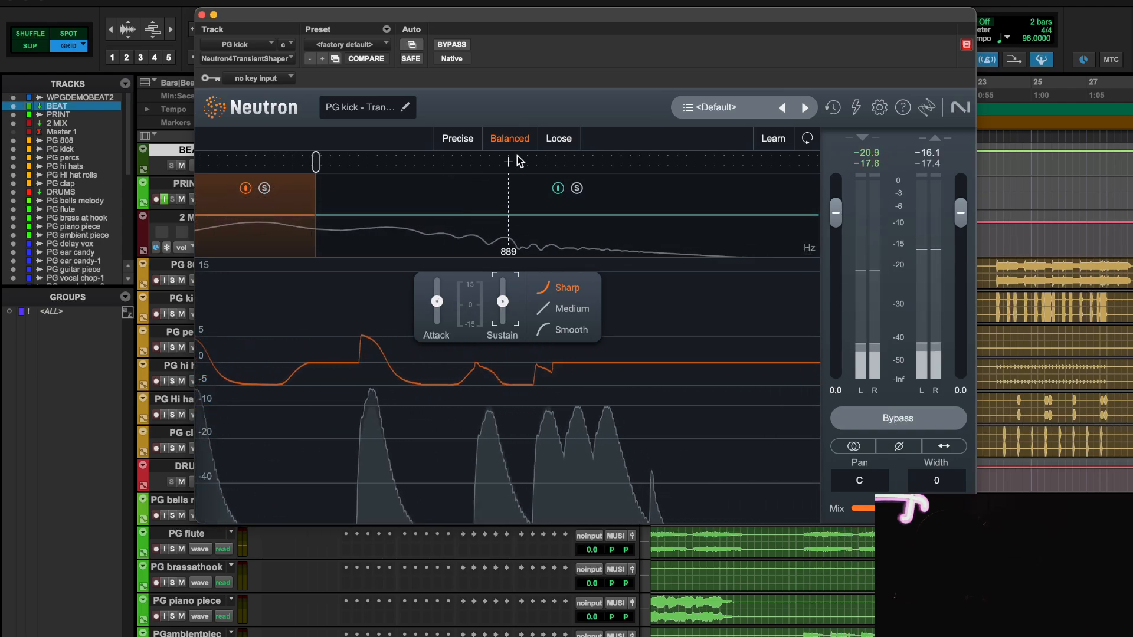
- Add a second, higher crossover to the transient shaper, select the middle band and stop playback
click(592, 161)
click(497, 231)
key(space)
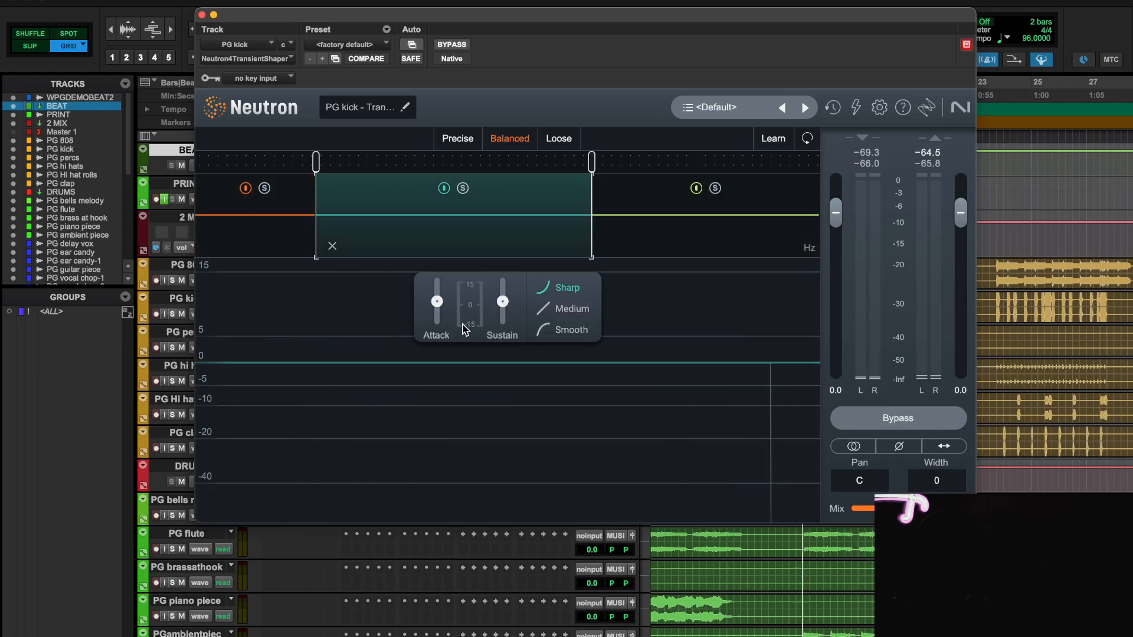
- Slightly raise the attack and reduce the sustain on the kick's middle band, then compare with the transient shaper bypassed
drag(504, 308, 508, 346)
drag(437, 302, 447, 262)
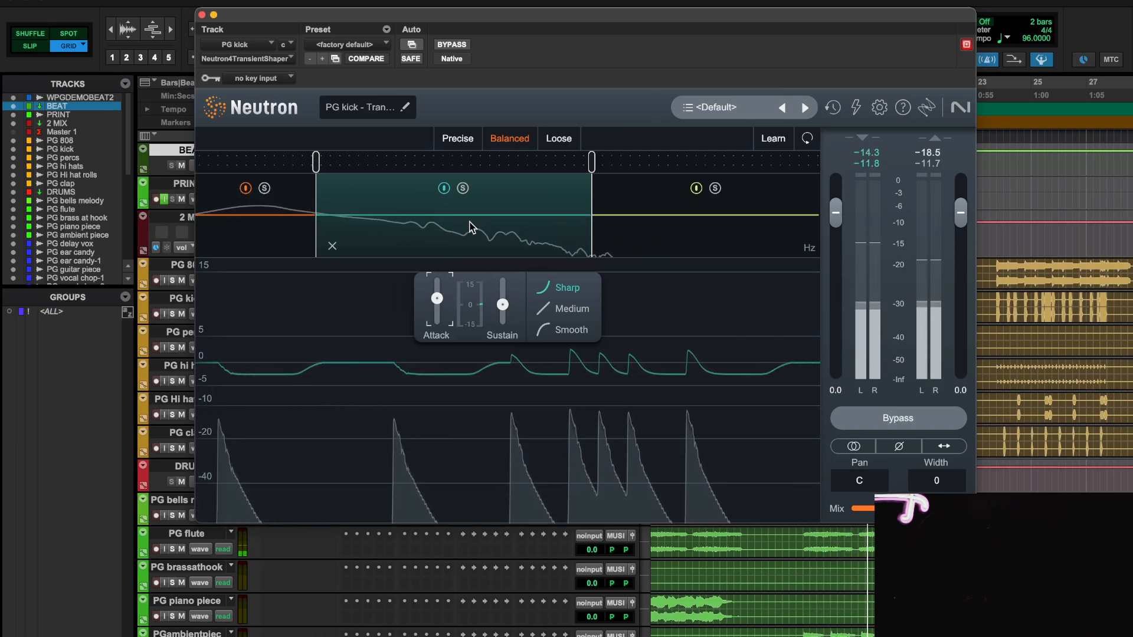
click(861, 413)
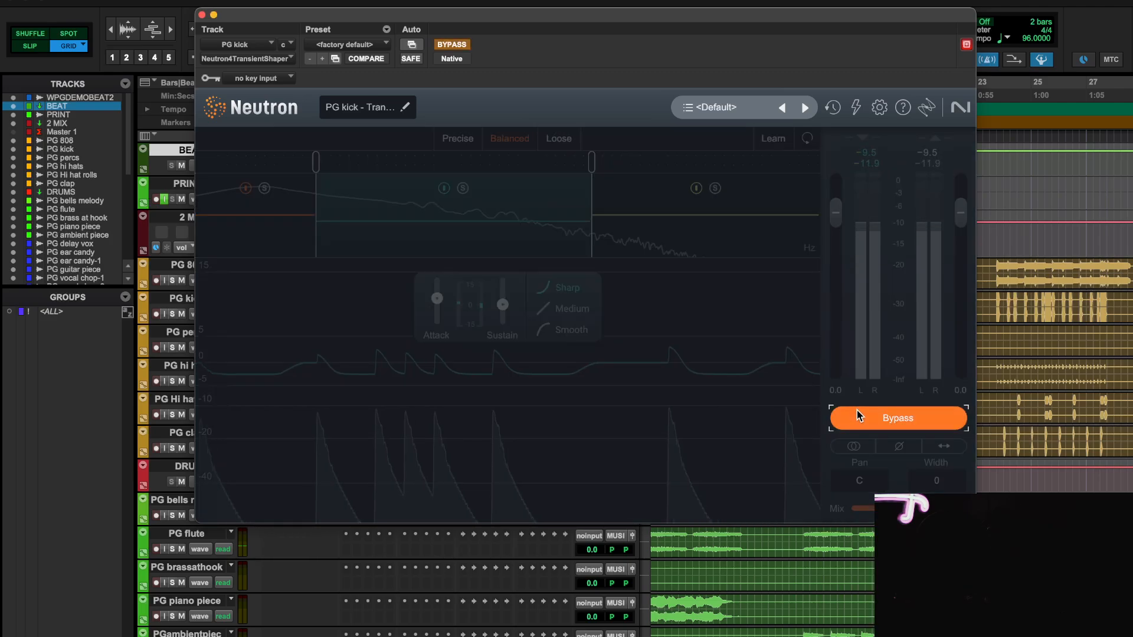
click(857, 409)
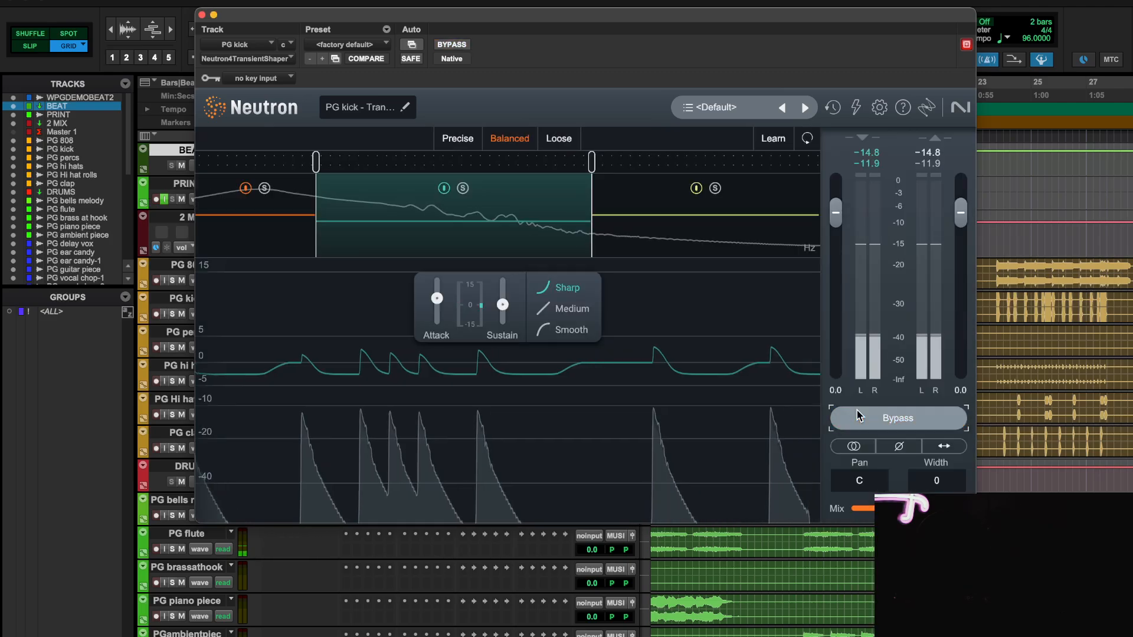
- Switch the kick's transient shaper to Precise and set the low band's sustain to about -0.8
click(290, 237)
mouse_move(500, 336)
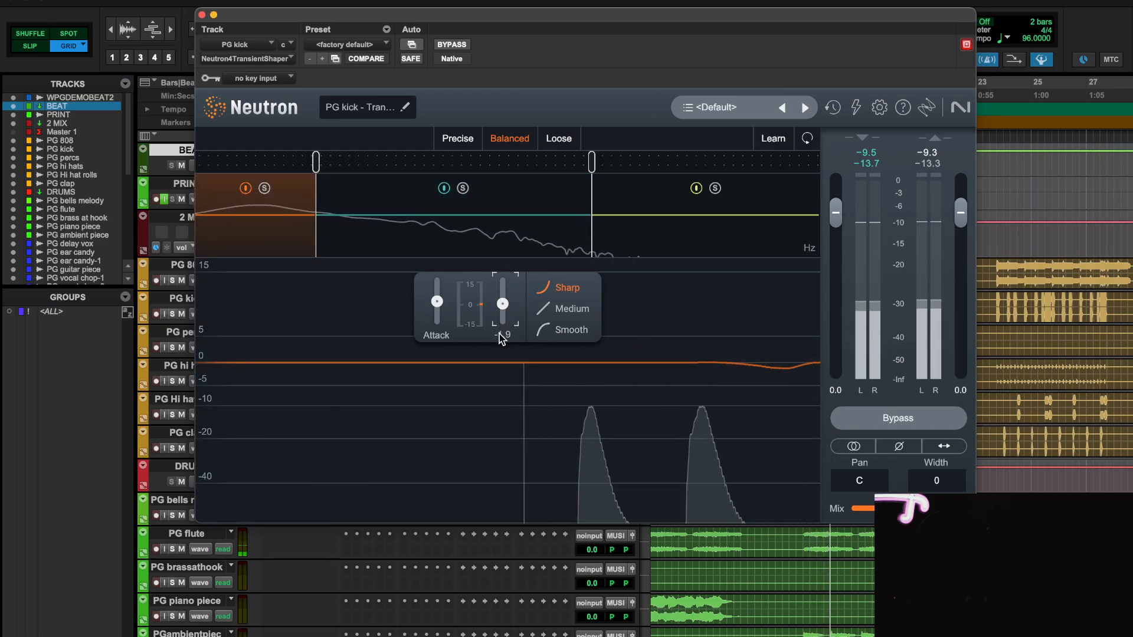
click(459, 140)
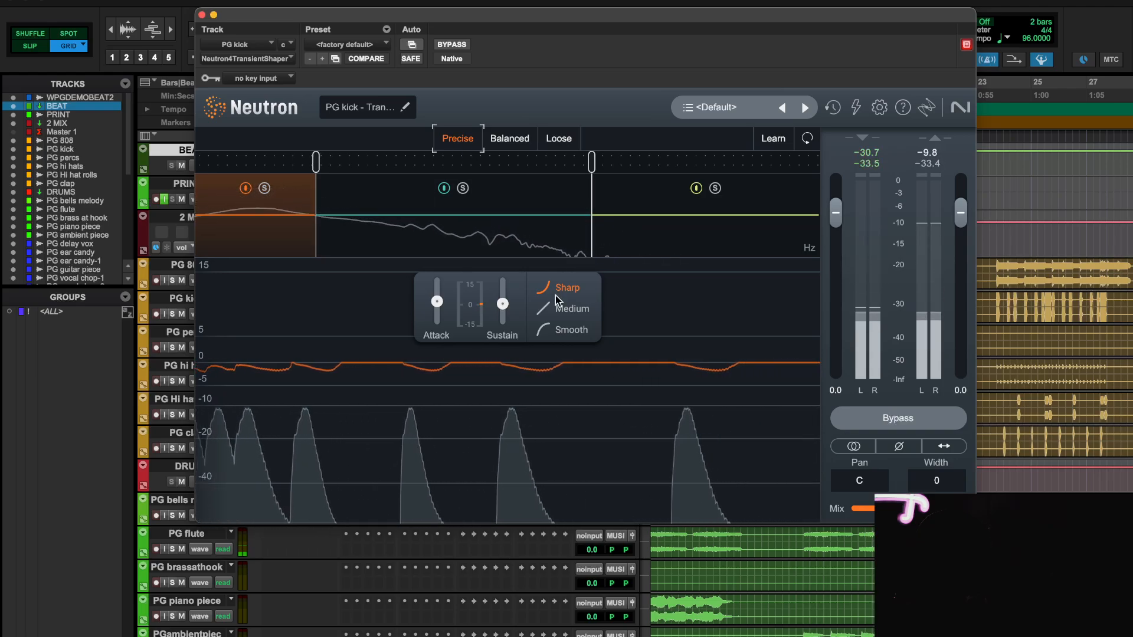
mouse_move(504, 303)
mouse_down()
mouse_move(504, 291)
mouse_move(503, 317)
mouse_up()
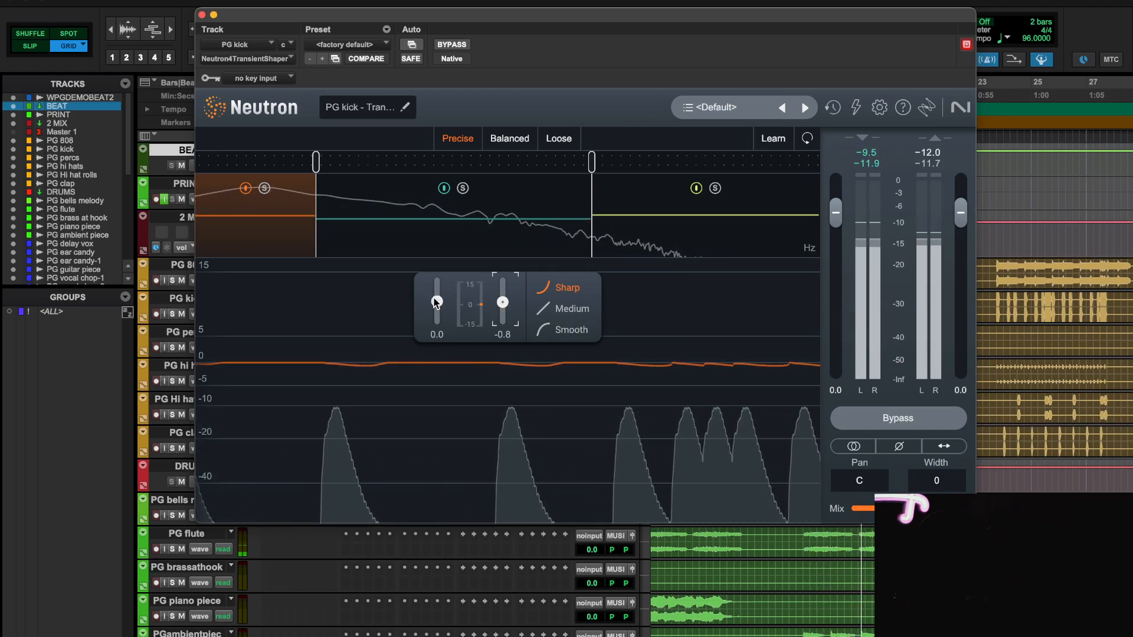
- Set the kick's middle-band attack to about 3.2, return the transient shaper to Balanced mode and close it
click(328, 246)
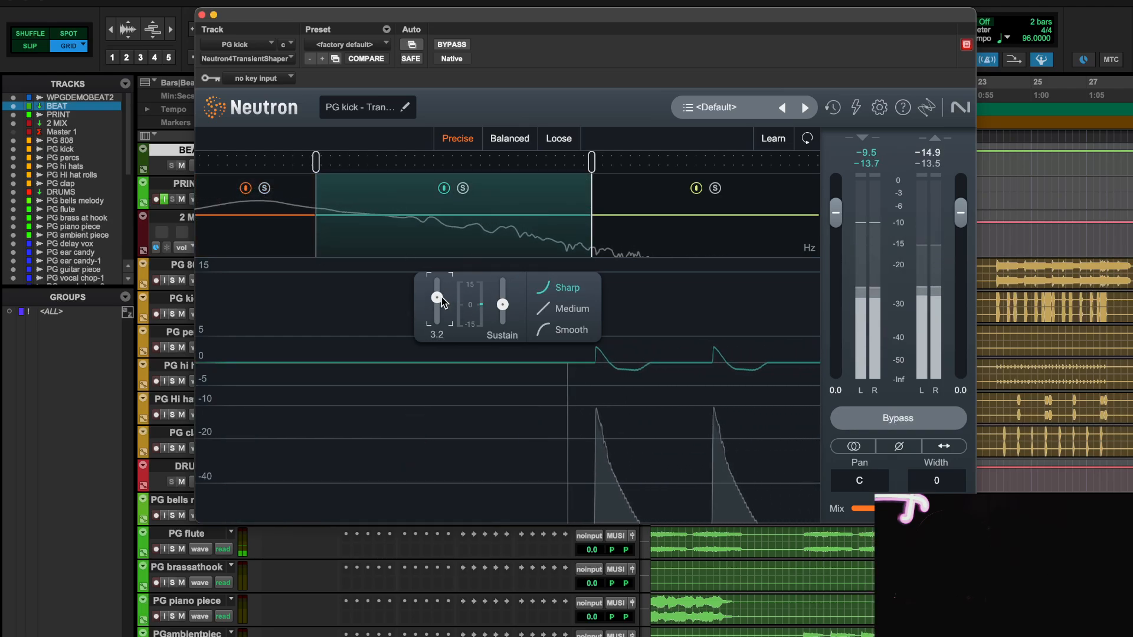
drag(440, 297, 440, 295)
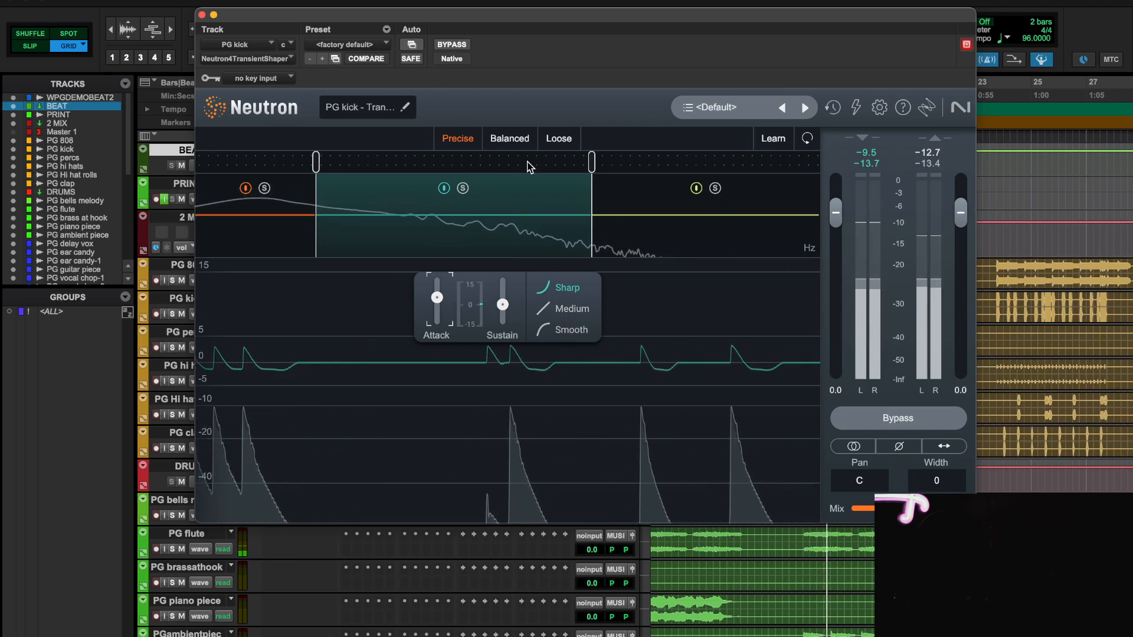
click(519, 139)
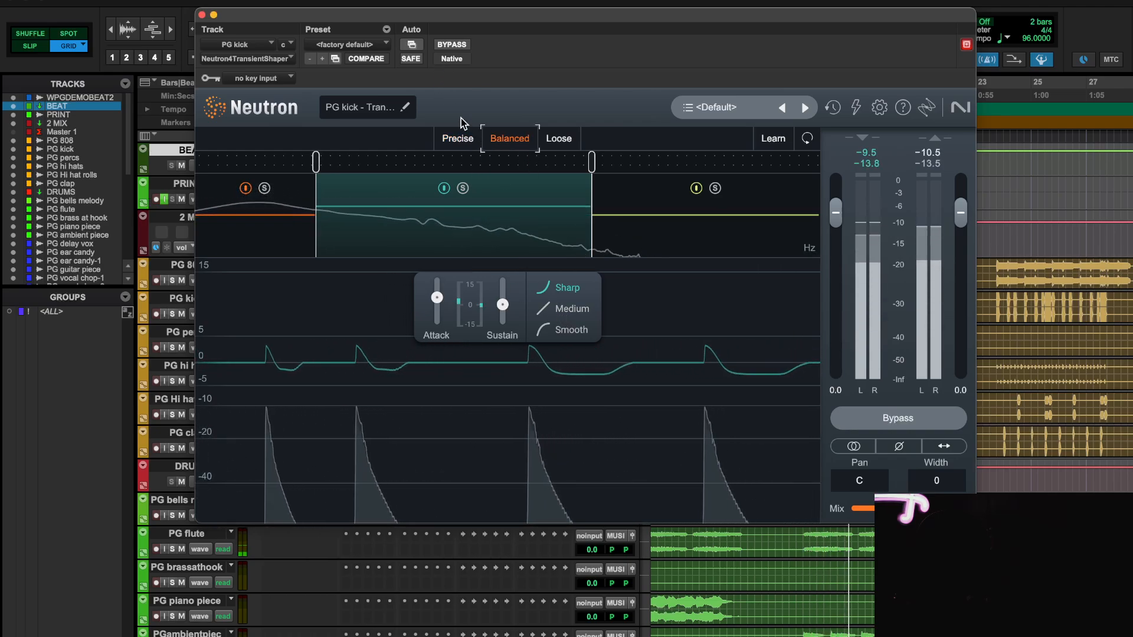
key(space)
click(202, 15)
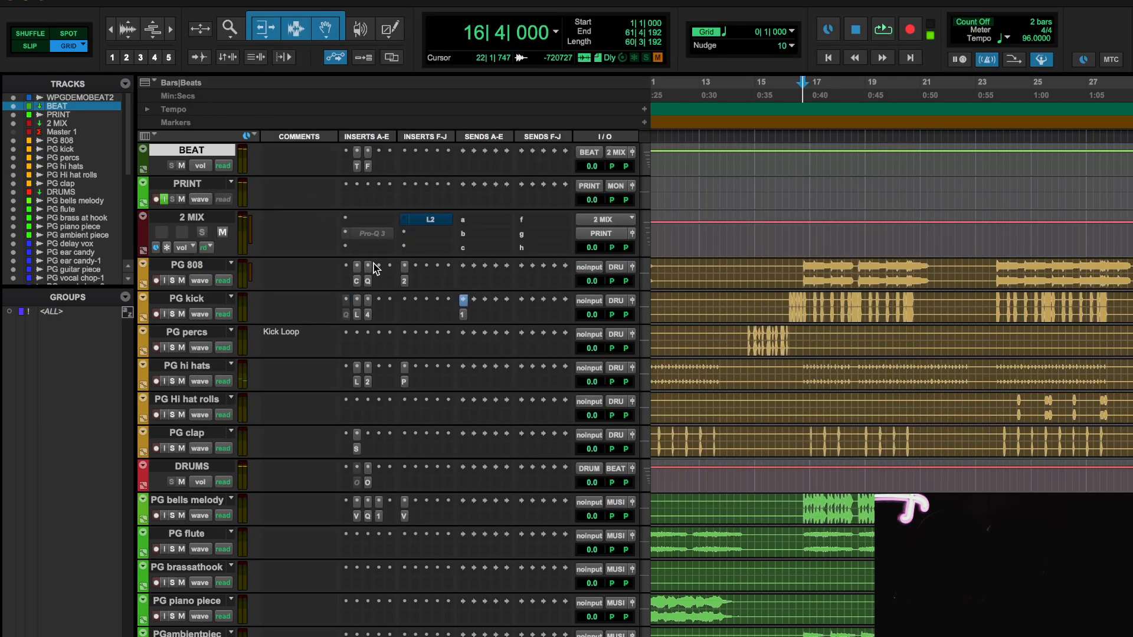
- Compare the reference beat with the PRINT mix by alternating their mutes, ending with the reference muted and PRINT audible
scroll(171, 207, up, 2)
click(182, 167)
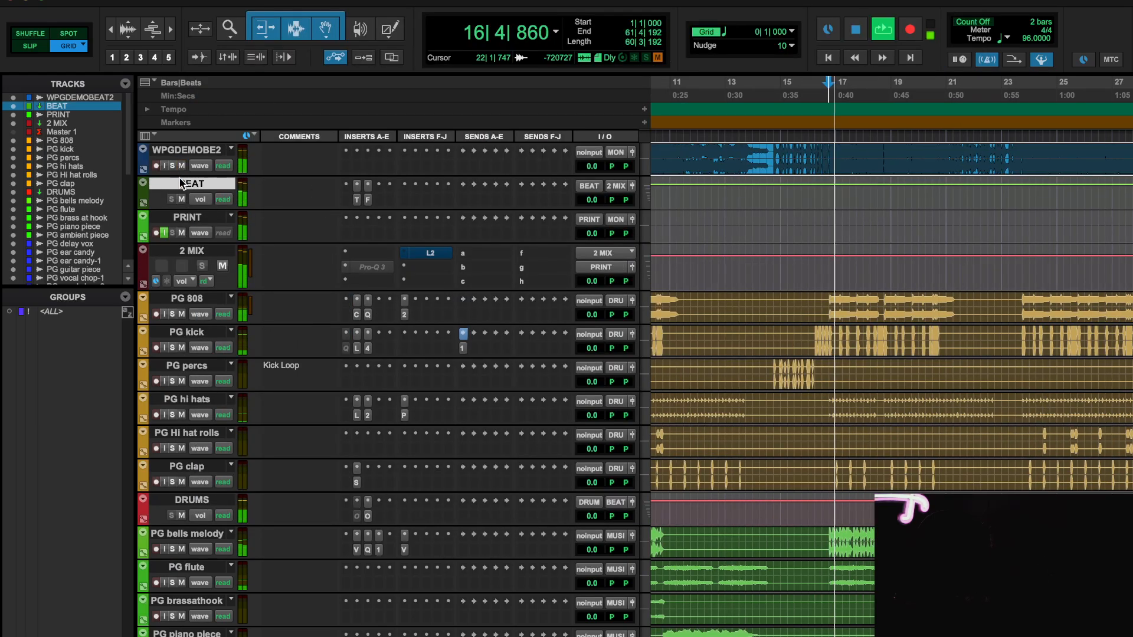
click(182, 232)
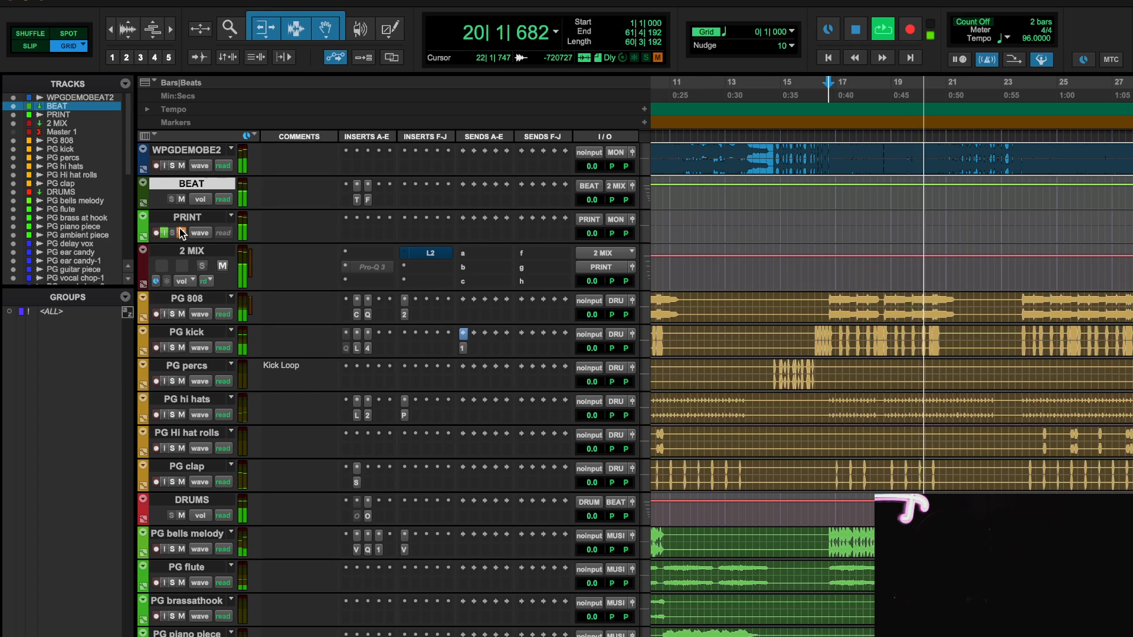
click(183, 165)
key(space)
key(space)
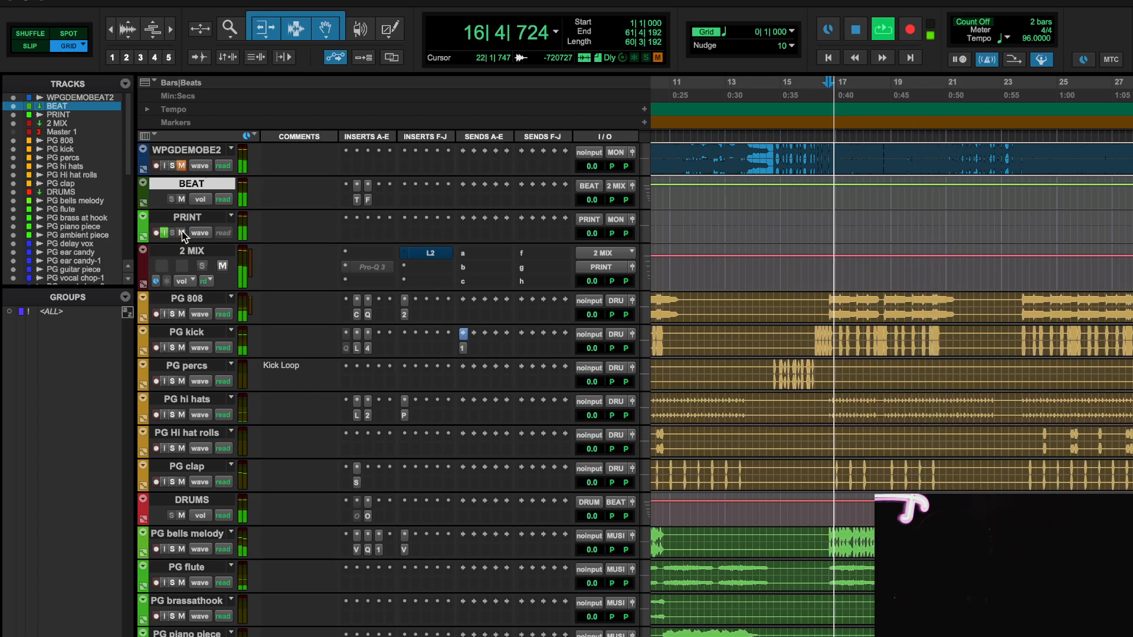
- Stop playback, search the plugins for "SPE" and insert Spectre (stereo) on the MUSIC bus
scroll(464, 402, down, 5)
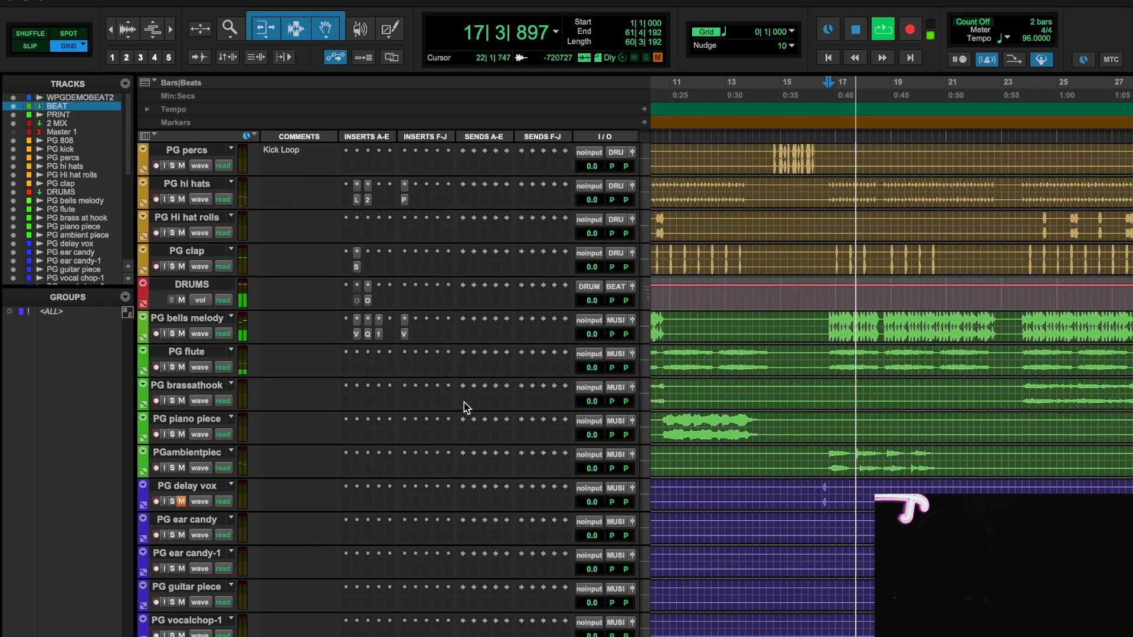
key(space)
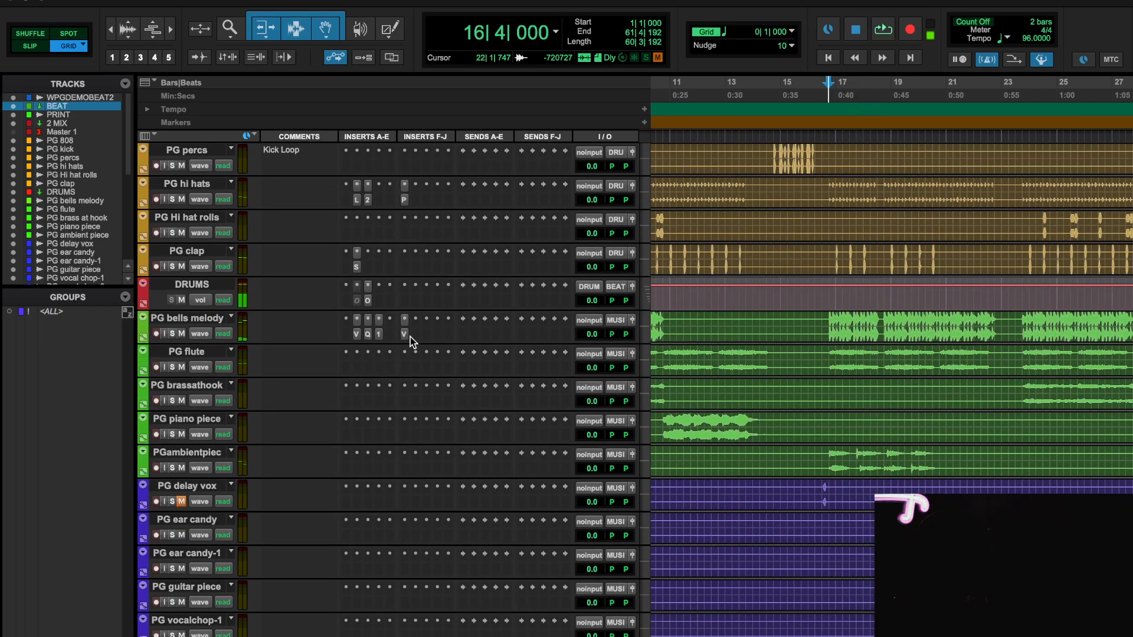
scroll(369, 467, down, 10)
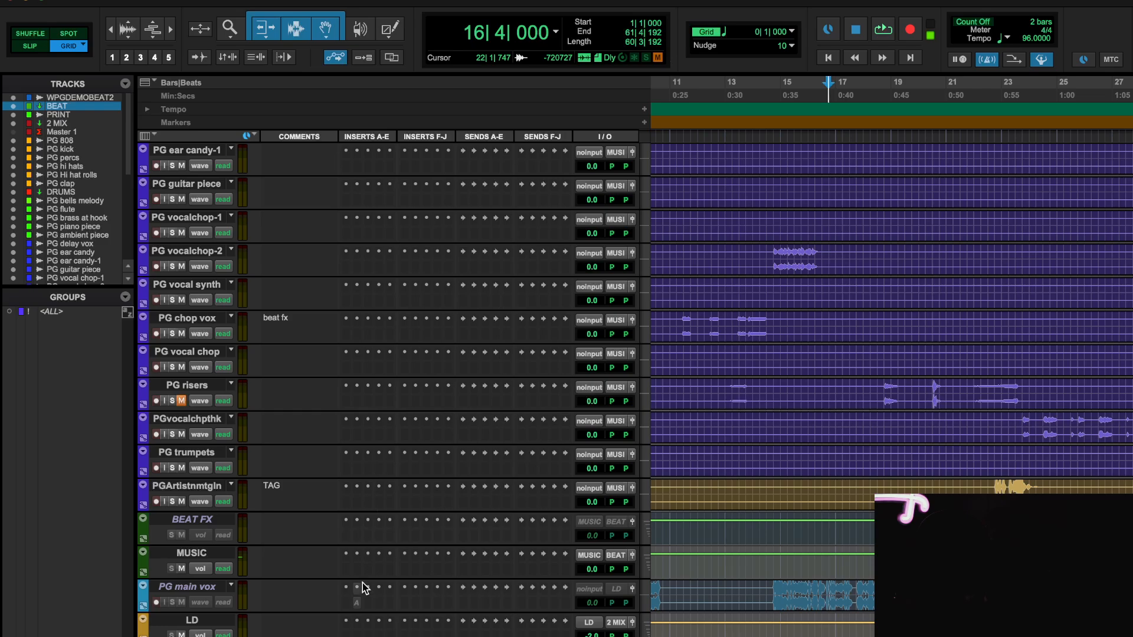
click(357, 487)
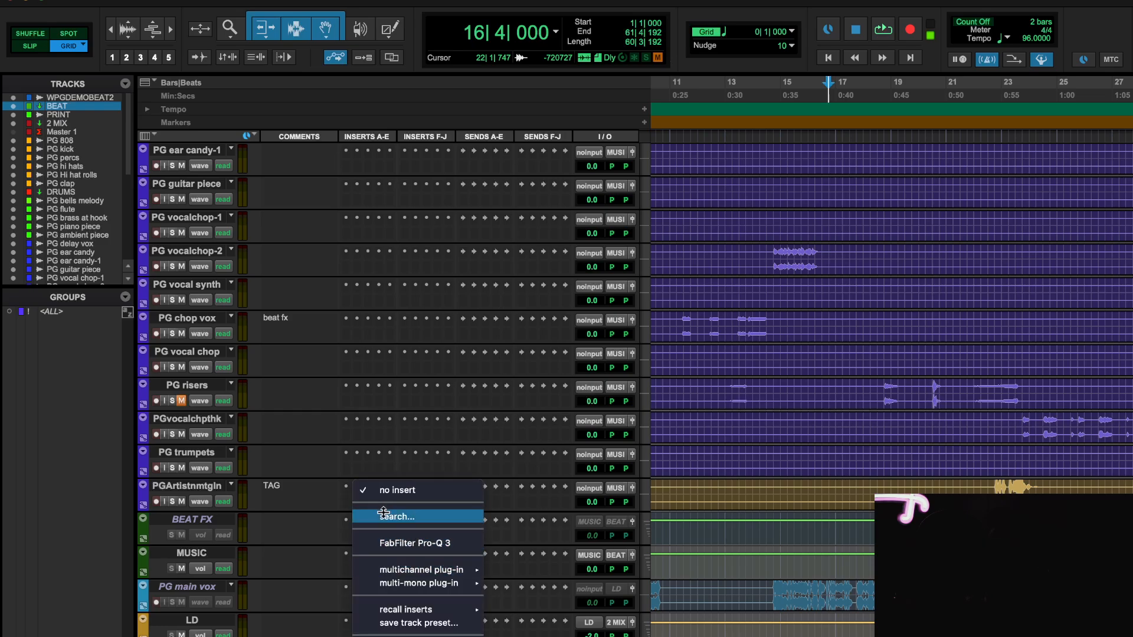
click(383, 515)
text(SPE)
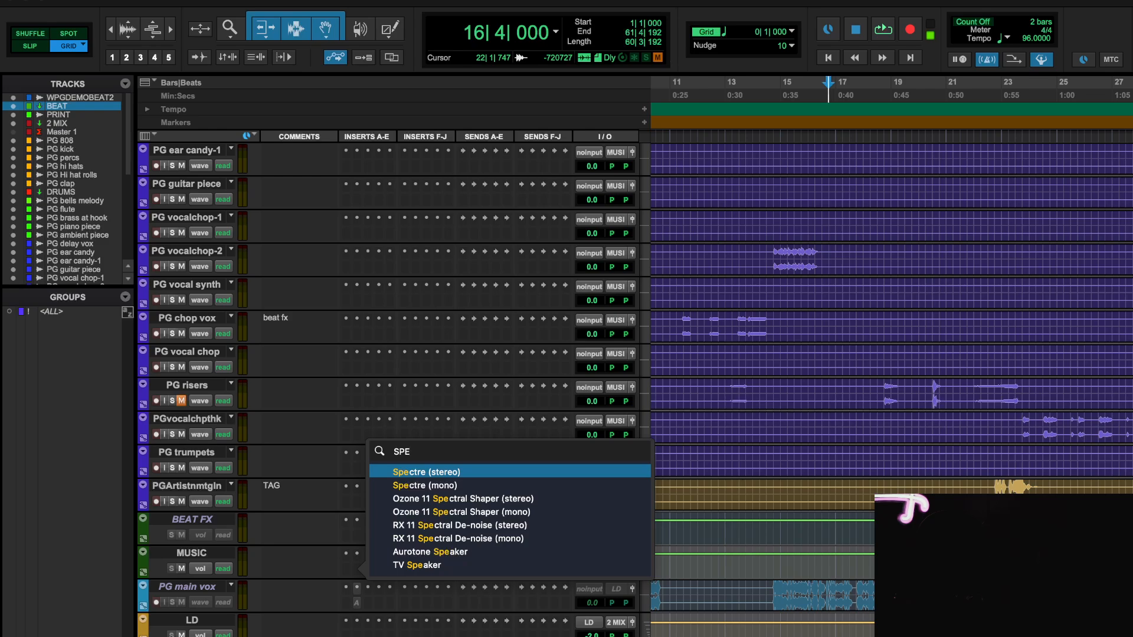
key(Escape)
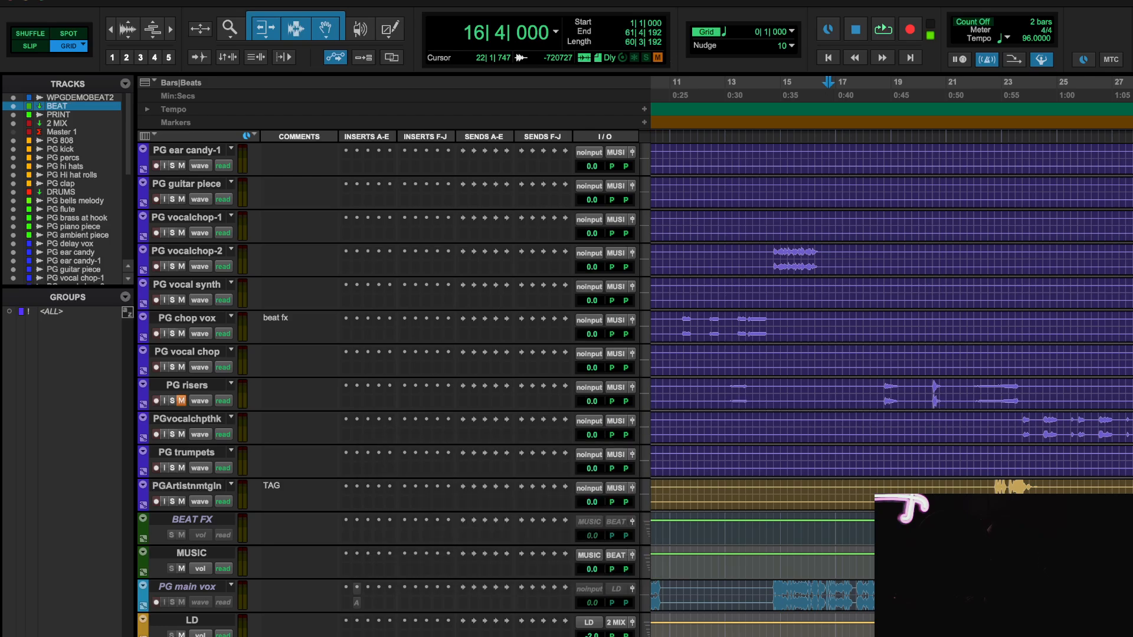
- During playback, boost Spectre's middle band on the MUSIC bus by 1.00 dB at 1.42 kHz and close the plugin
key(space)
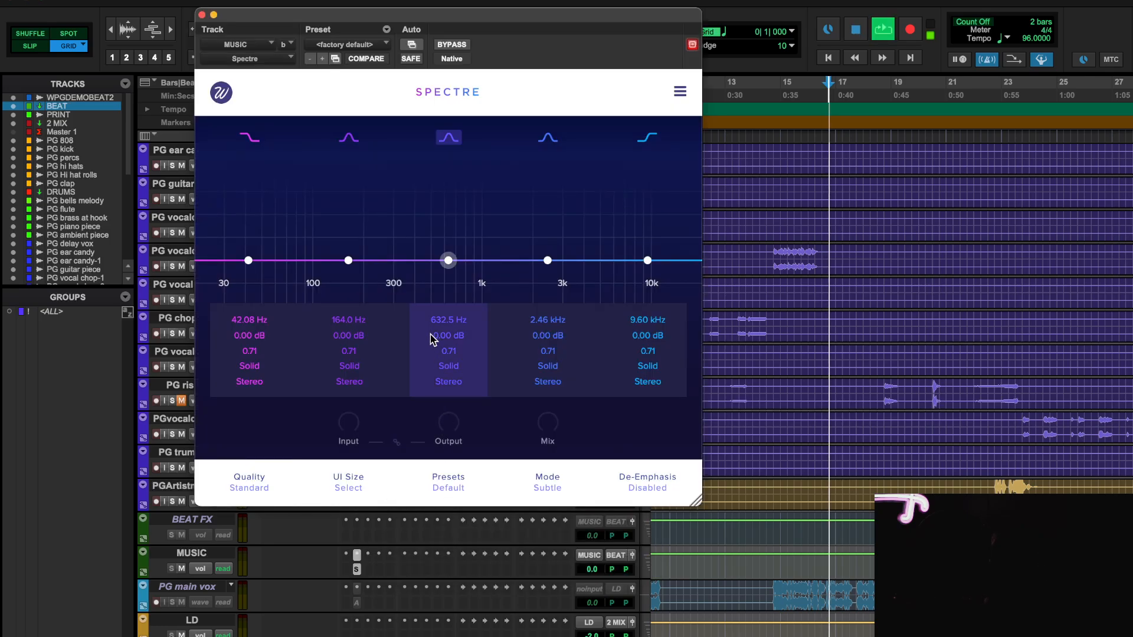
drag(448, 260, 508, 248)
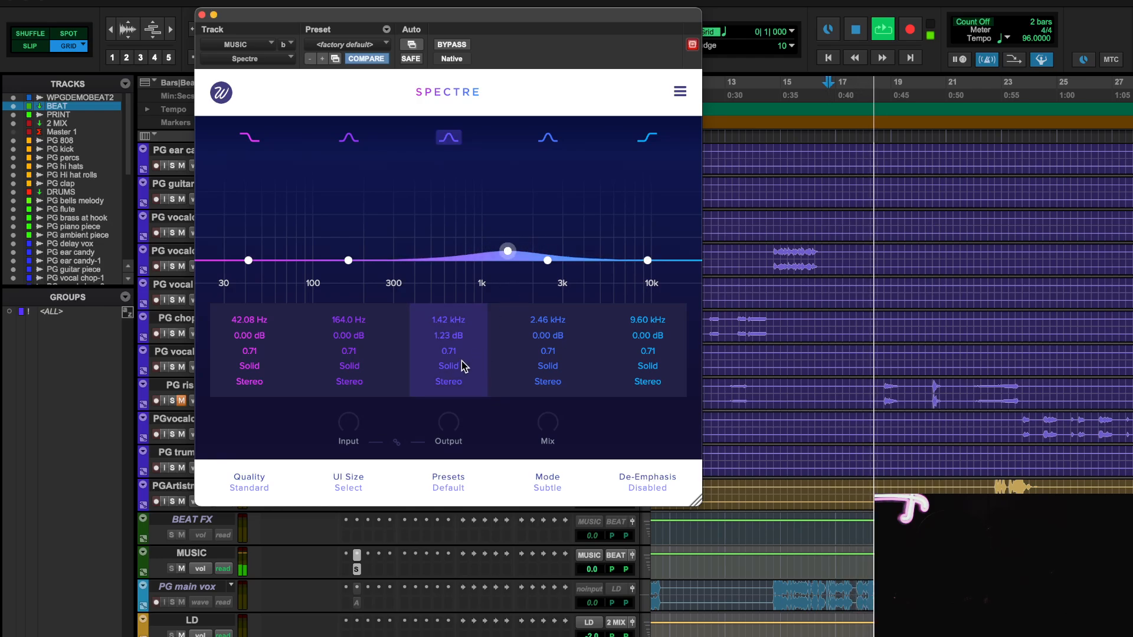
scroll(440, 339, down, 2)
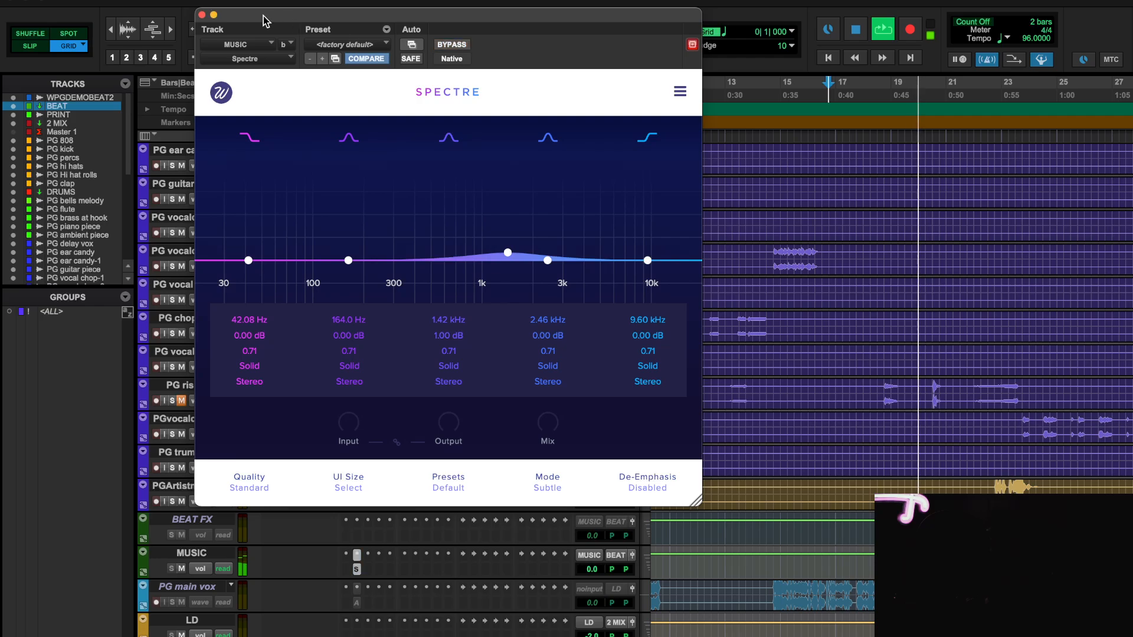
click(201, 15)
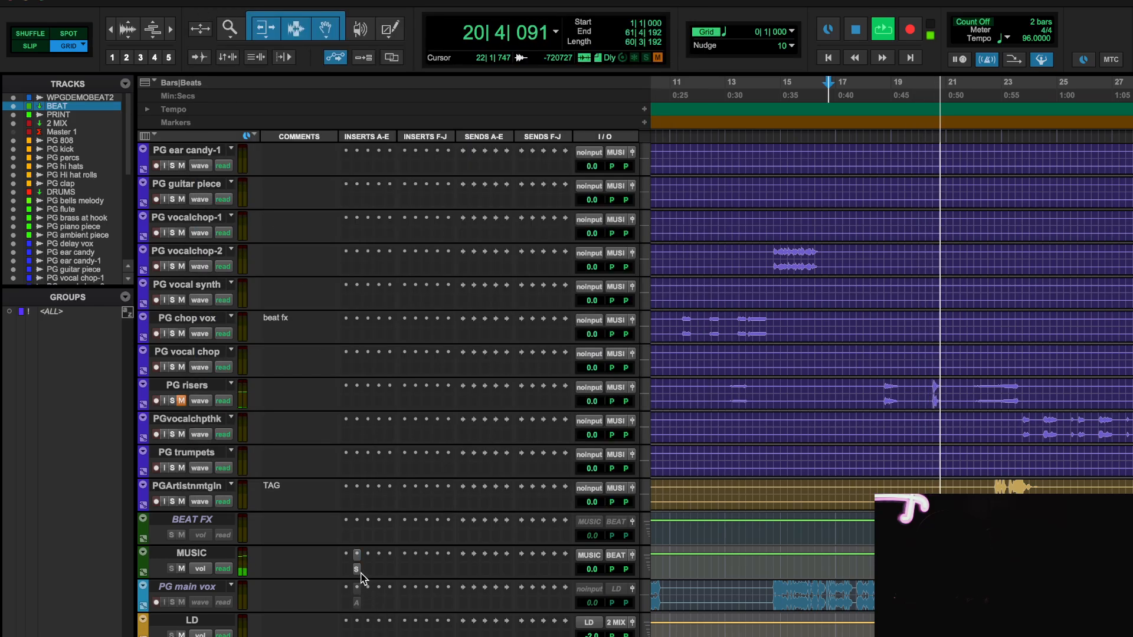
- Replay the section and briefly solo the PGambientpiec track to hear what it contributes
scroll(360, 571, up, 10)
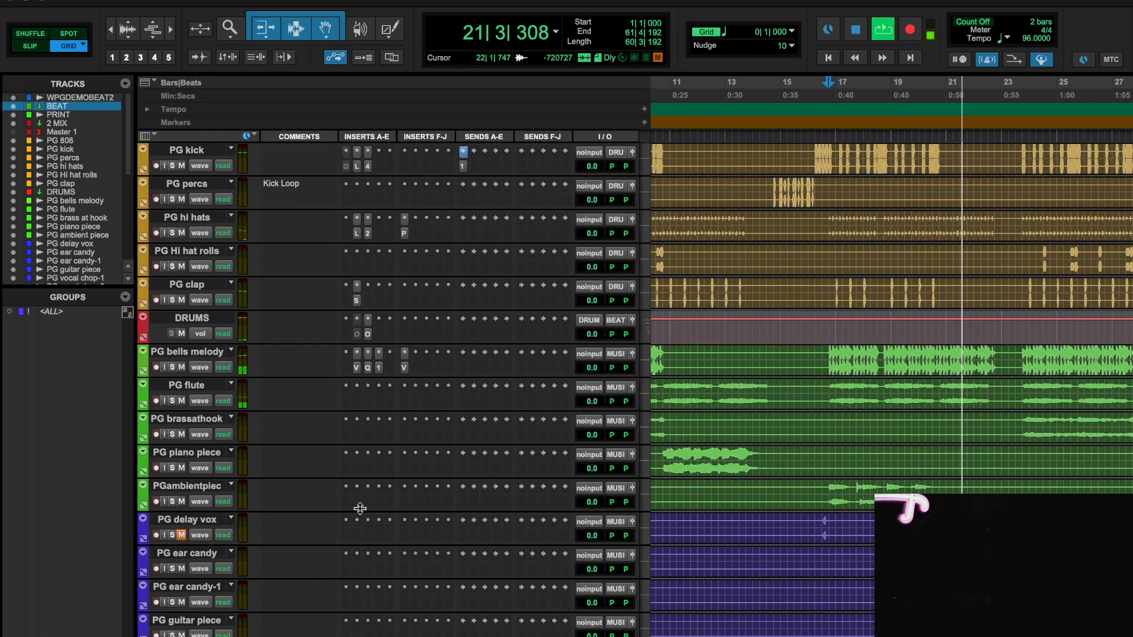
scroll(367, 386, up, 1)
scroll(365, 435, down, 2)
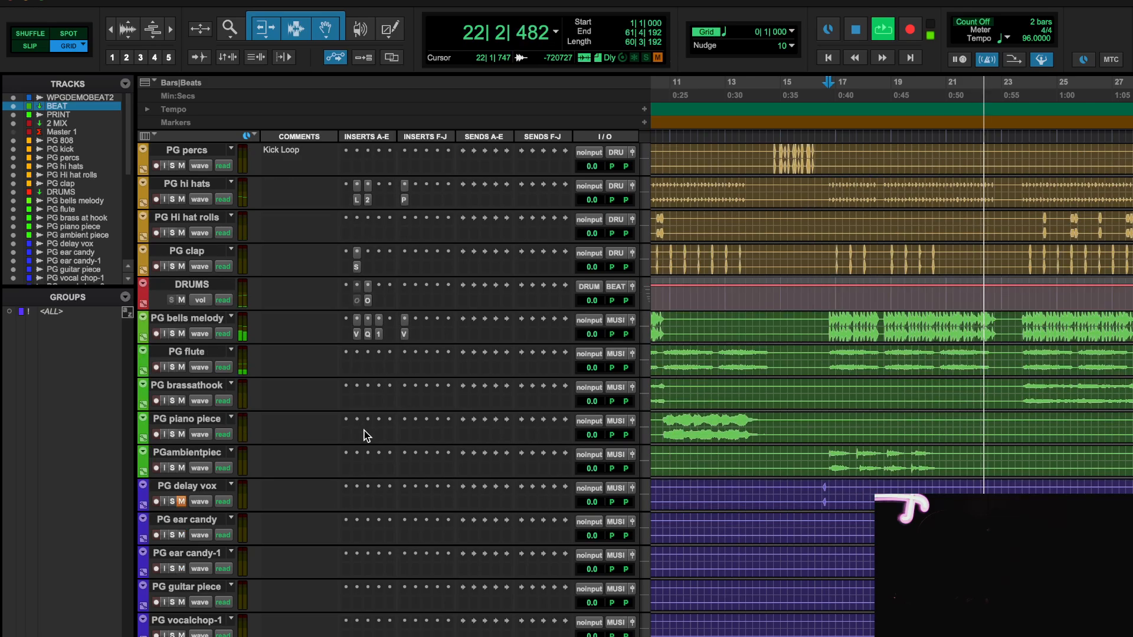
key(space)
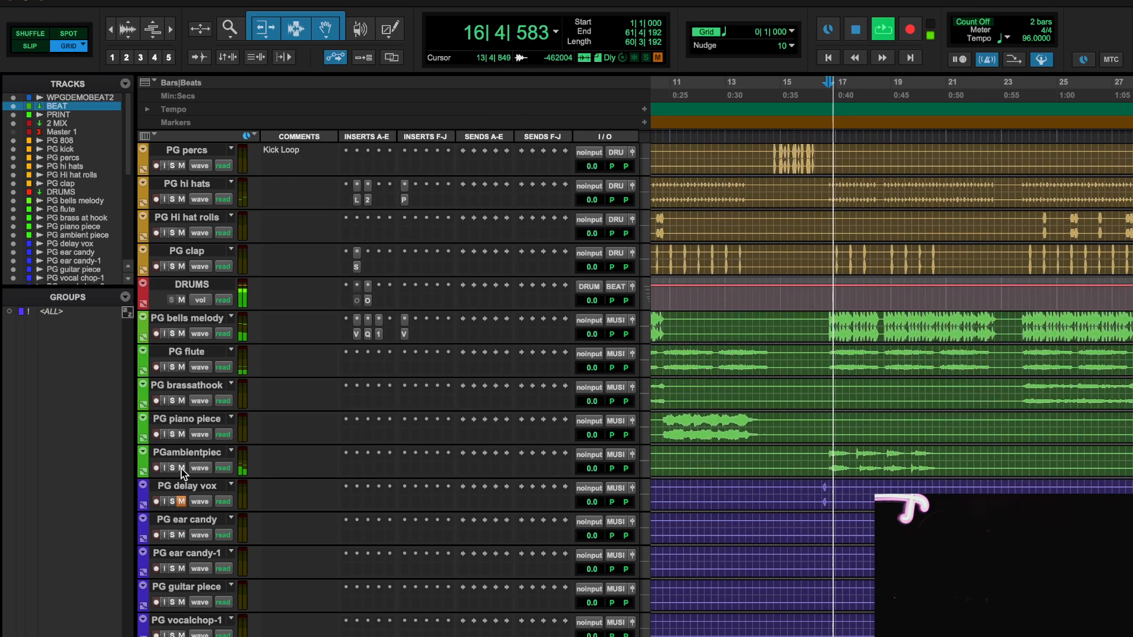
click(172, 468)
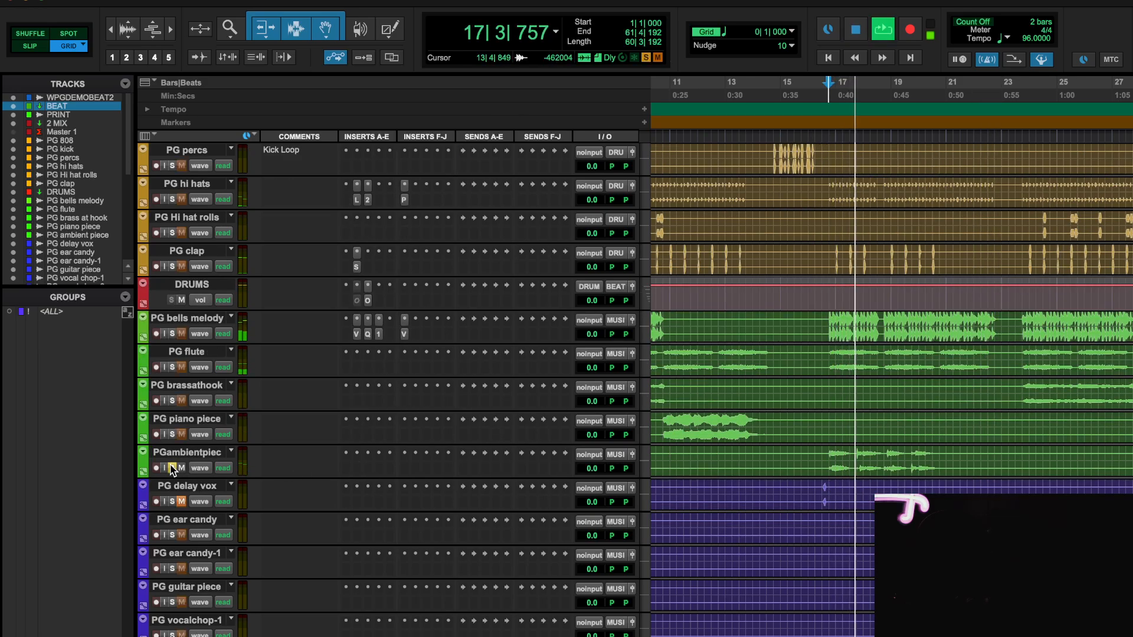
click(173, 467)
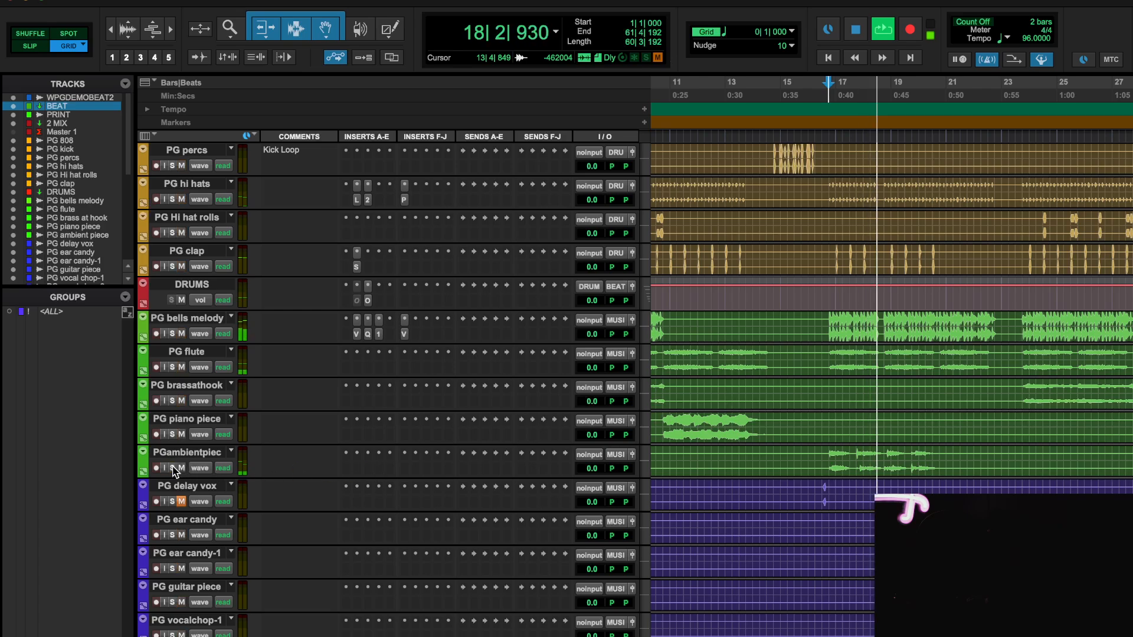
- Insert FabFilter Pro-Q 3 on the PGambientpiec track, view its spectrum and close it without adding any bands
click(357, 453)
click(401, 440)
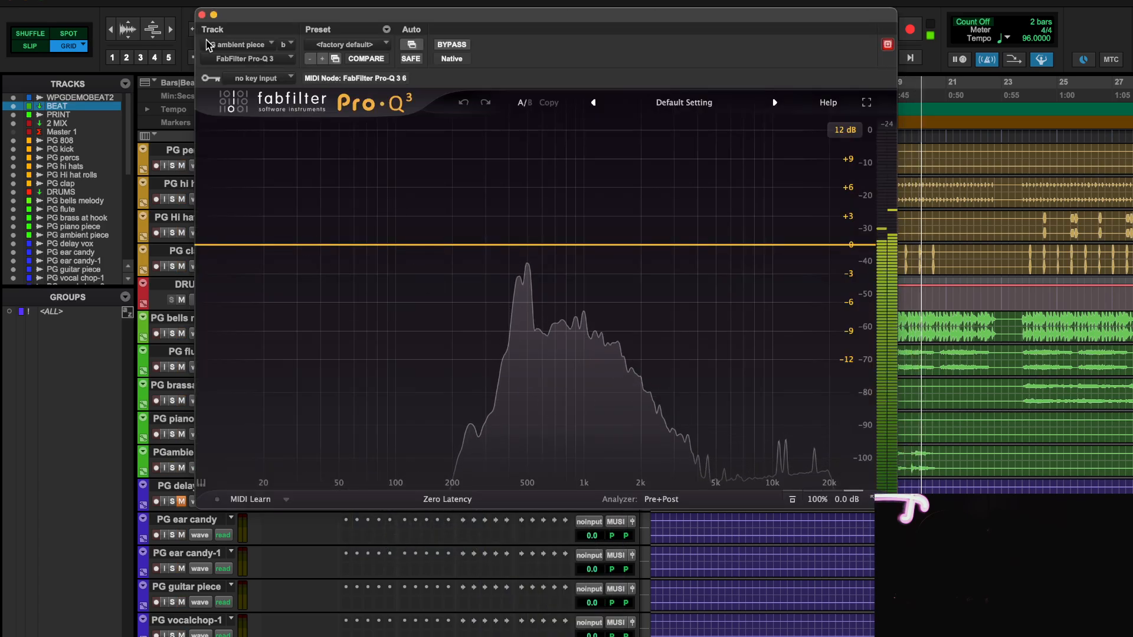
click(202, 14)
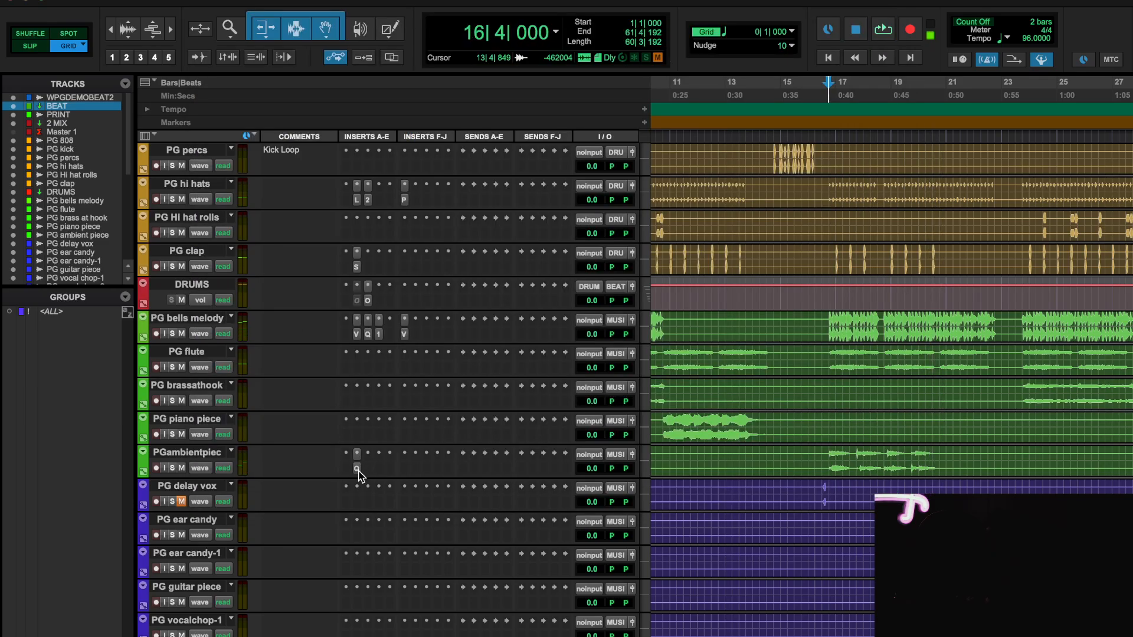
- Listen to the section from bar 24, stop playback and look back at the start of the song
scroll(401, 410, up, 6)
scroll(432, 456, down, 2)
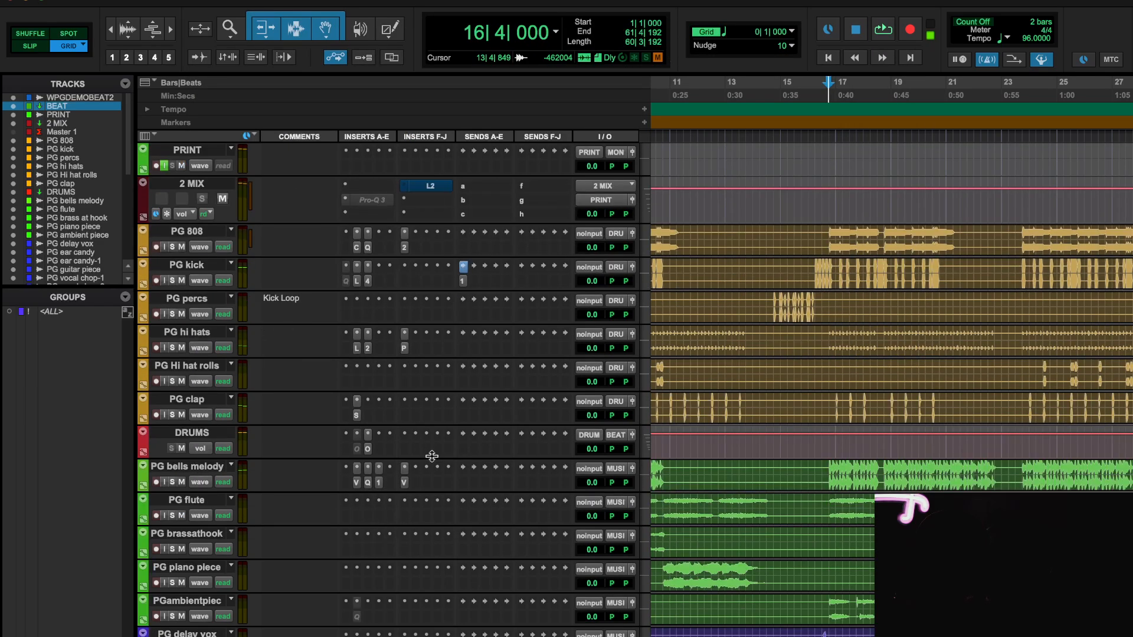
scroll(374, 454, down, 4)
scroll(374, 450, up, 4)
scroll(701, 404, right, 3)
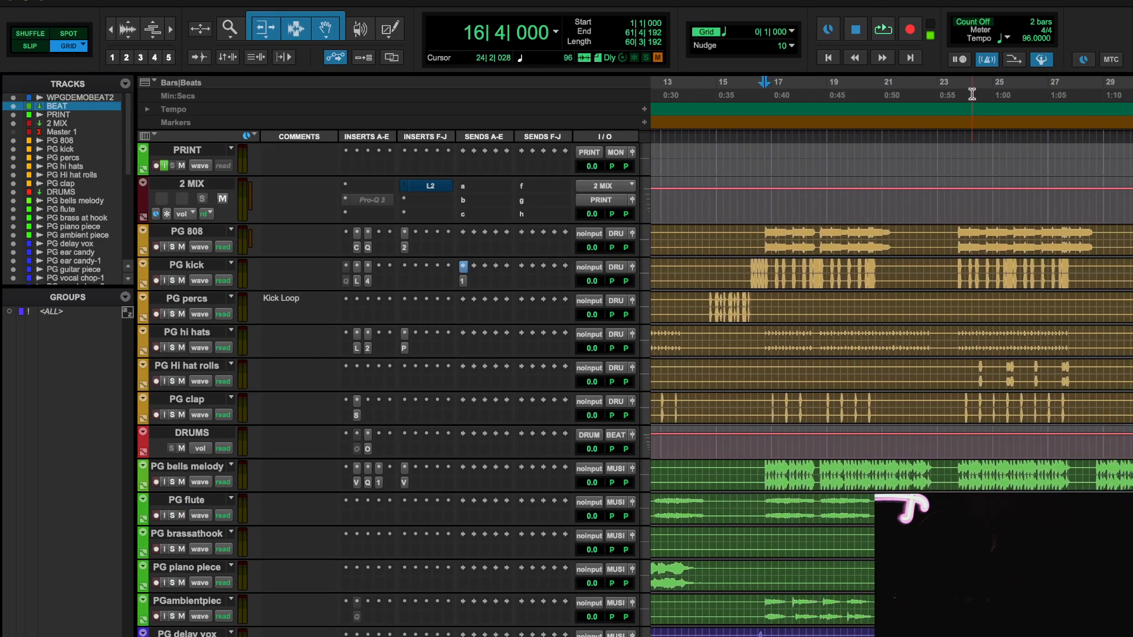
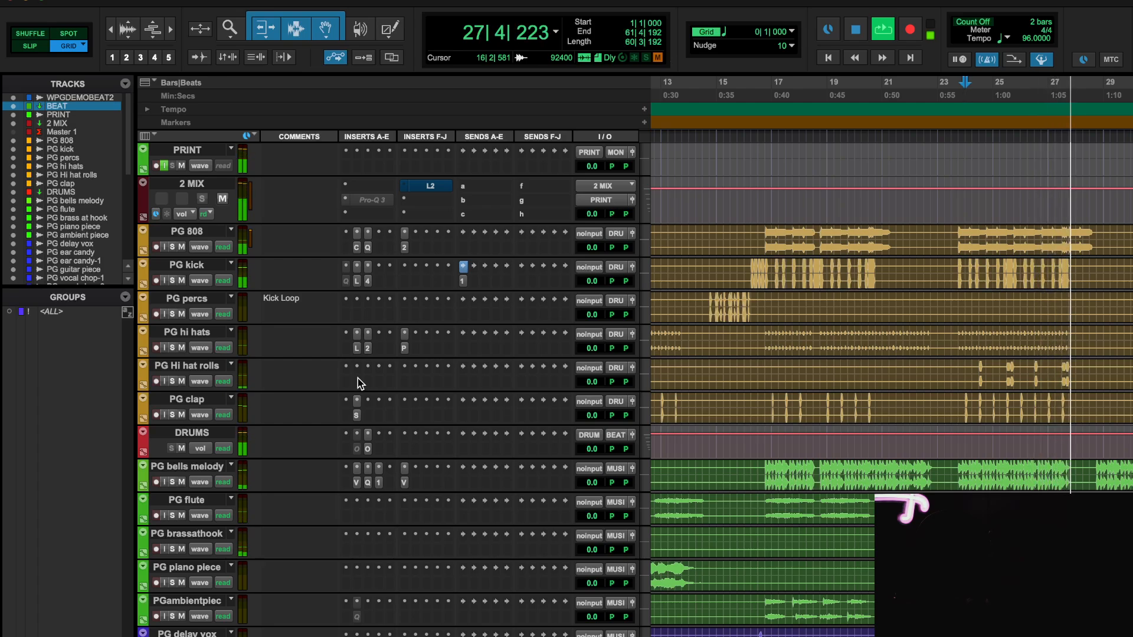
key(space)
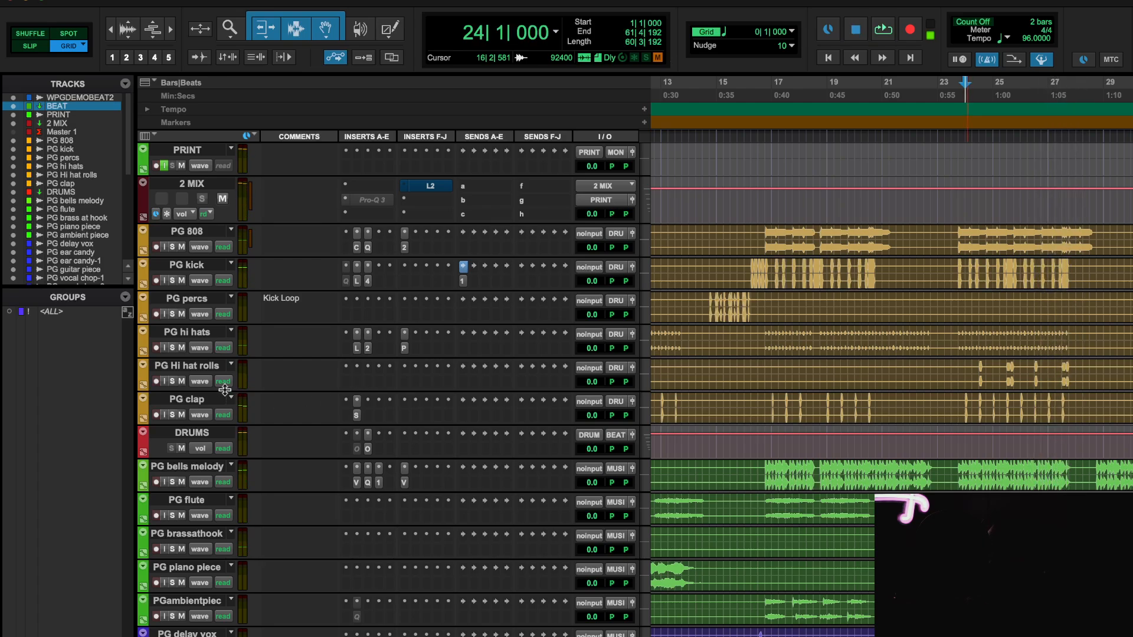
scroll(869, 427, left, 6)
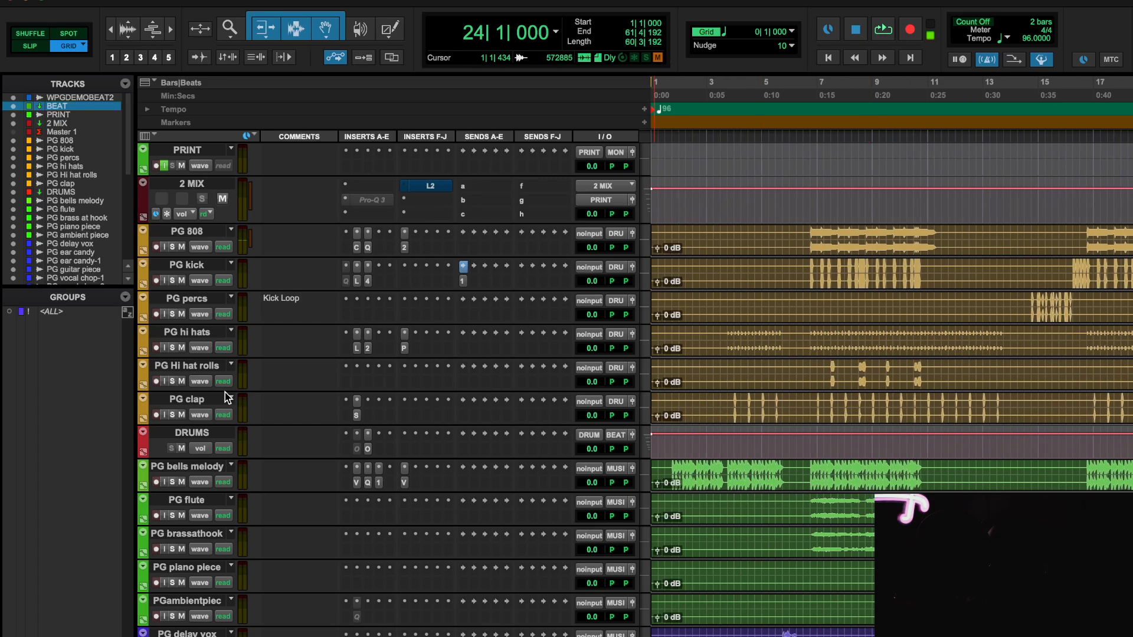
- Enlarge the PG Hi hat rolls track and insert the stereo PS22 Split plugin on it
drag(196, 390, 198, 480)
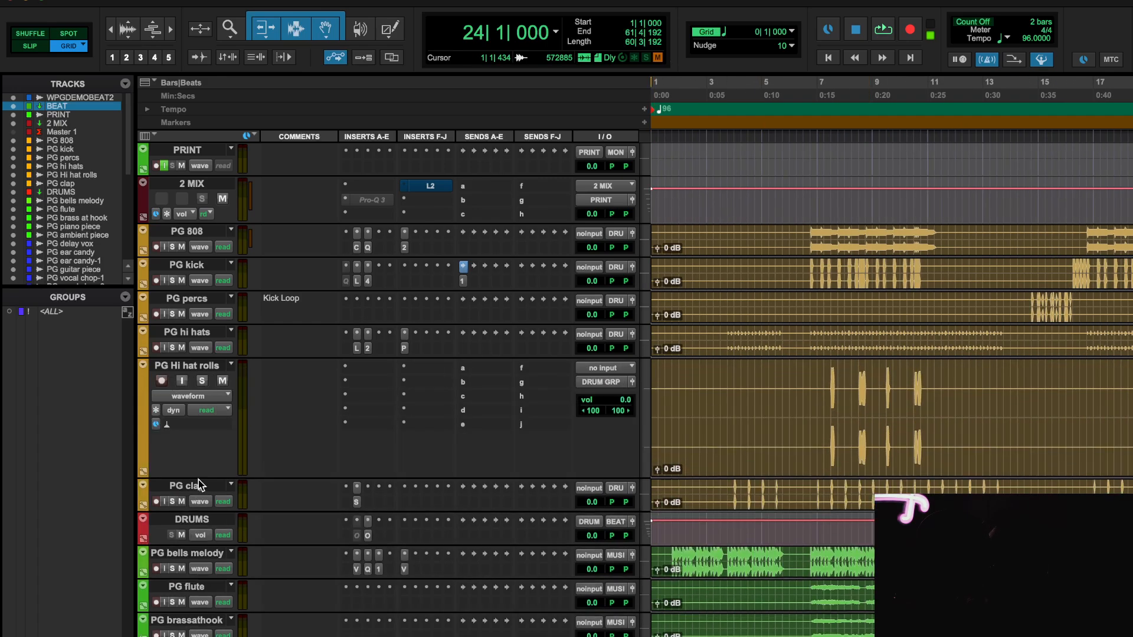
click(204, 397)
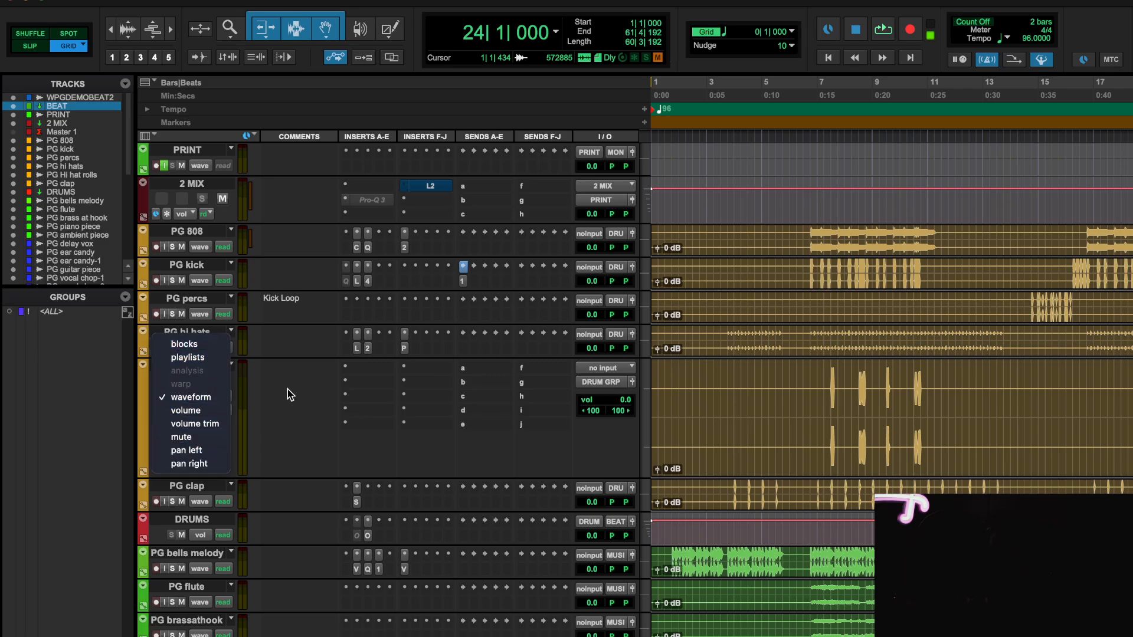
click(352, 384)
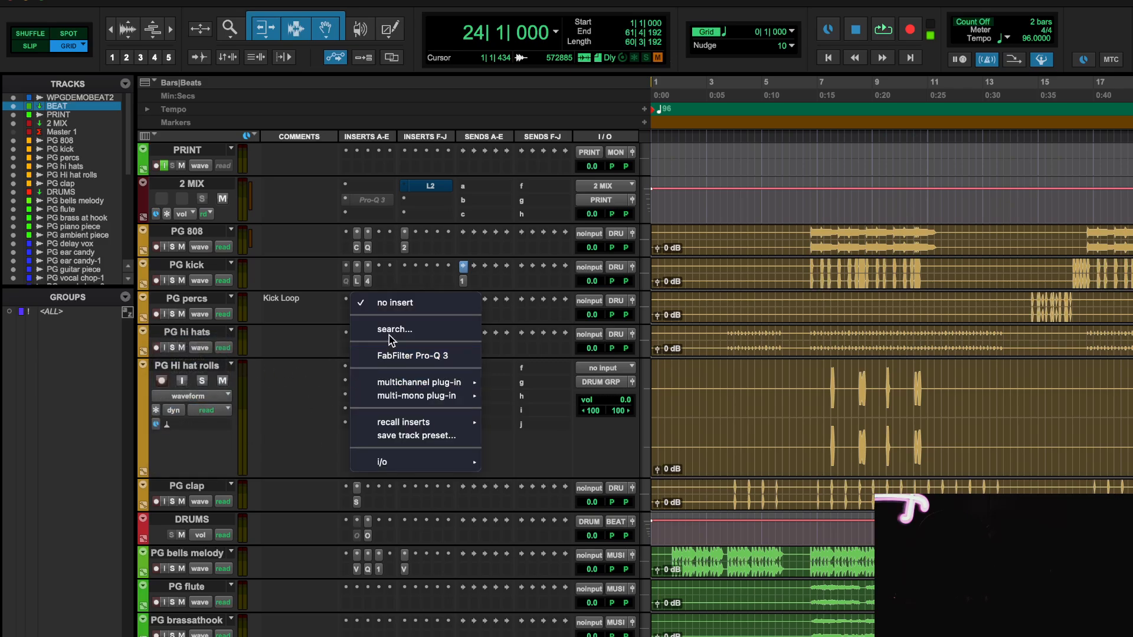
click(391, 328)
text(PS)
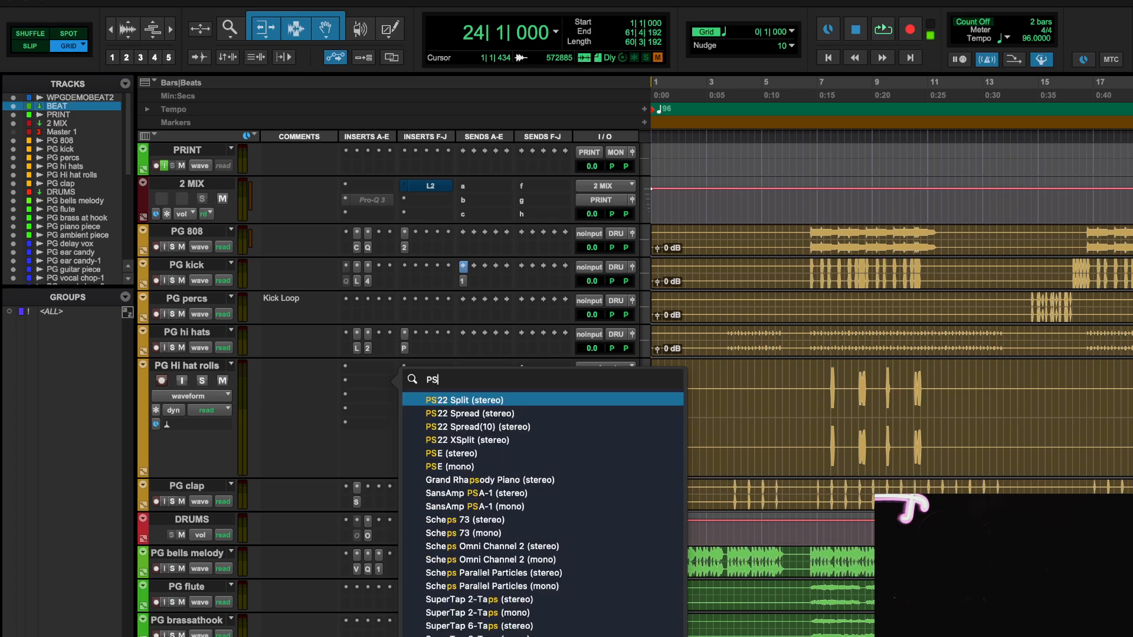
key(Return)
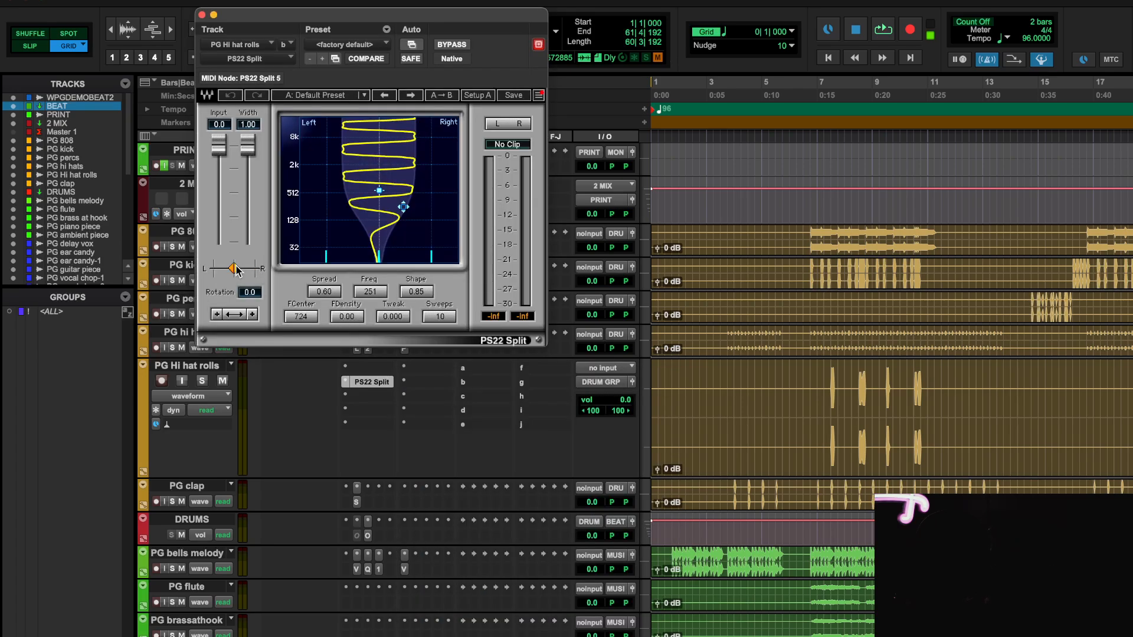
- Enable automation for the Rotation parameter of PS22 Split on the hi hat rolls
right_click(235, 269)
click(235, 268)
click(412, 46)
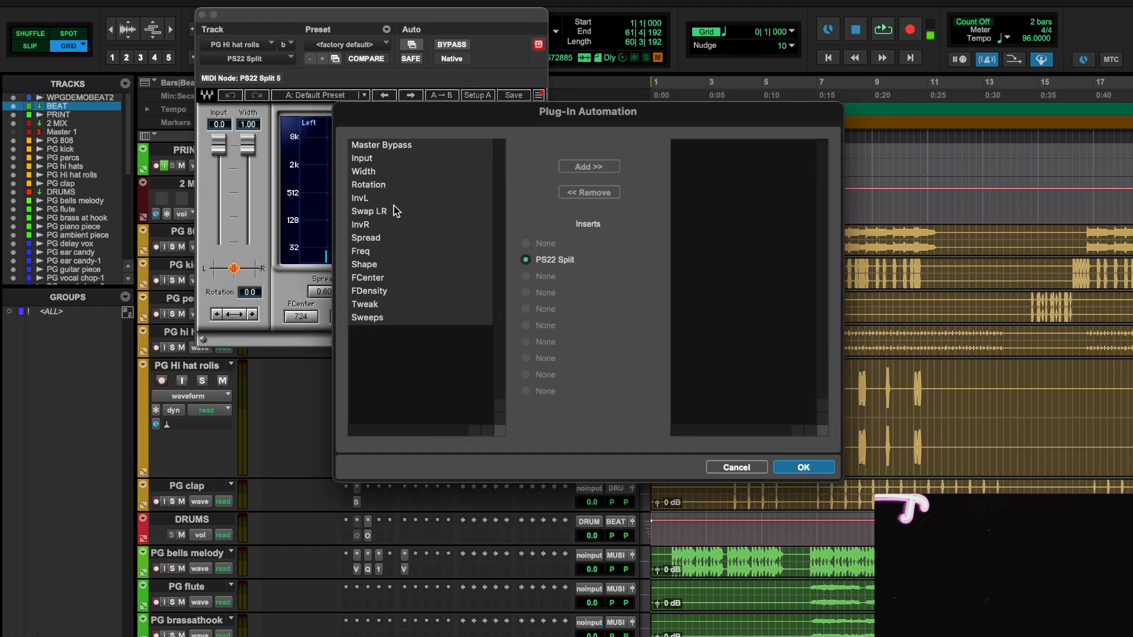
click(377, 185)
click(588, 166)
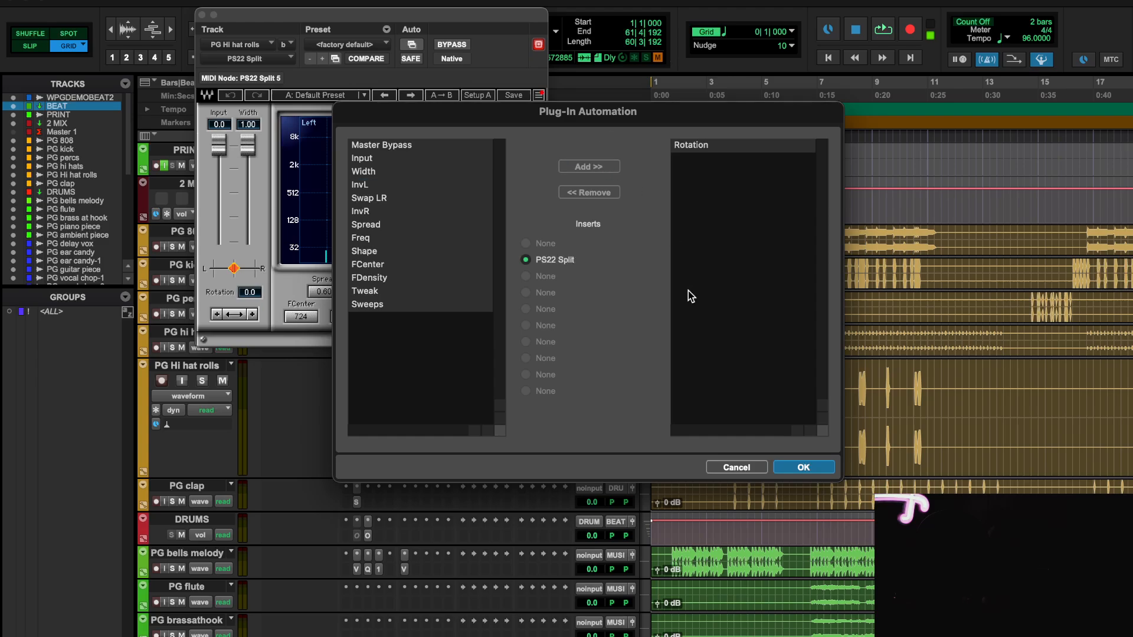
click(804, 468)
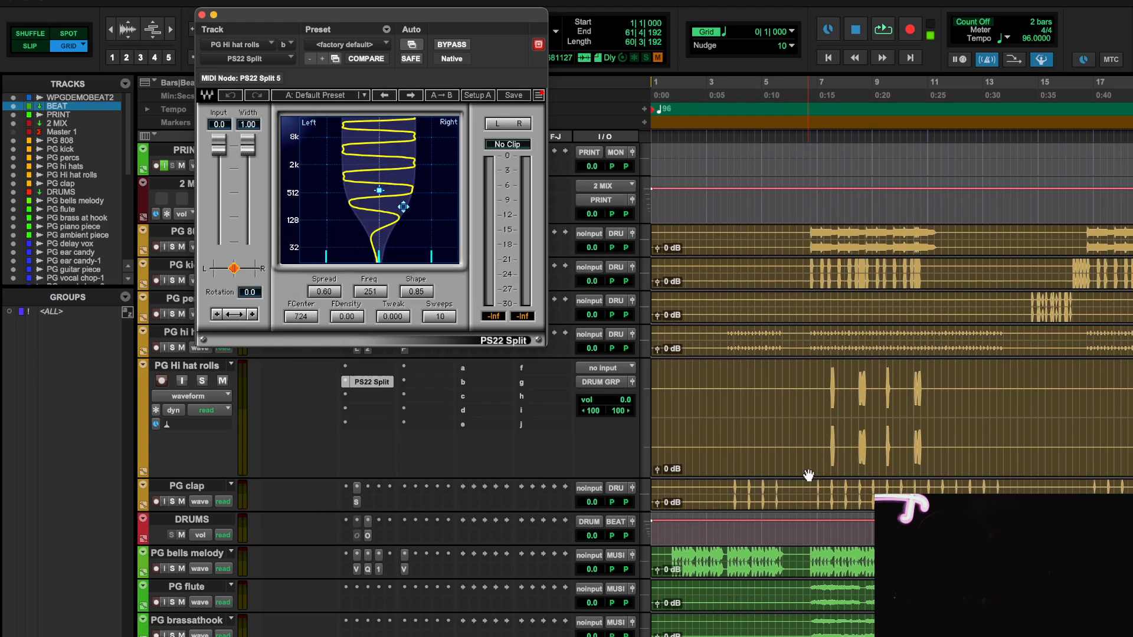
- Show the Rotation automation lane, lower it to about -19.5 degrees over the first hi hat roll, and play from bar 6
click(144, 472)
click(179, 492)
click(366, 550)
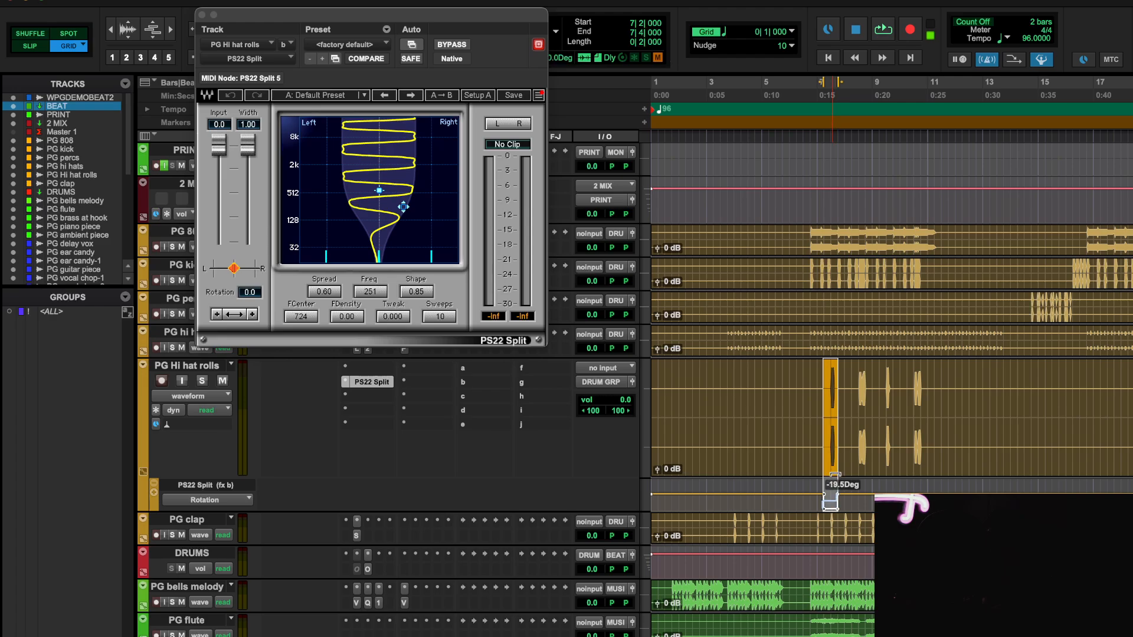
key(space)
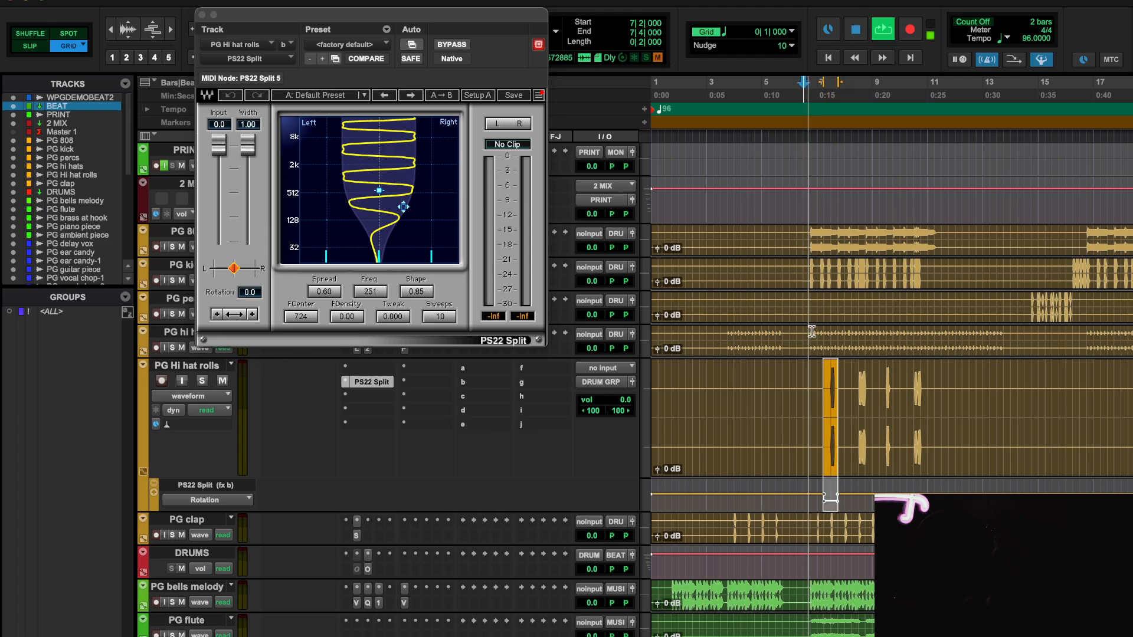
click(795, 397)
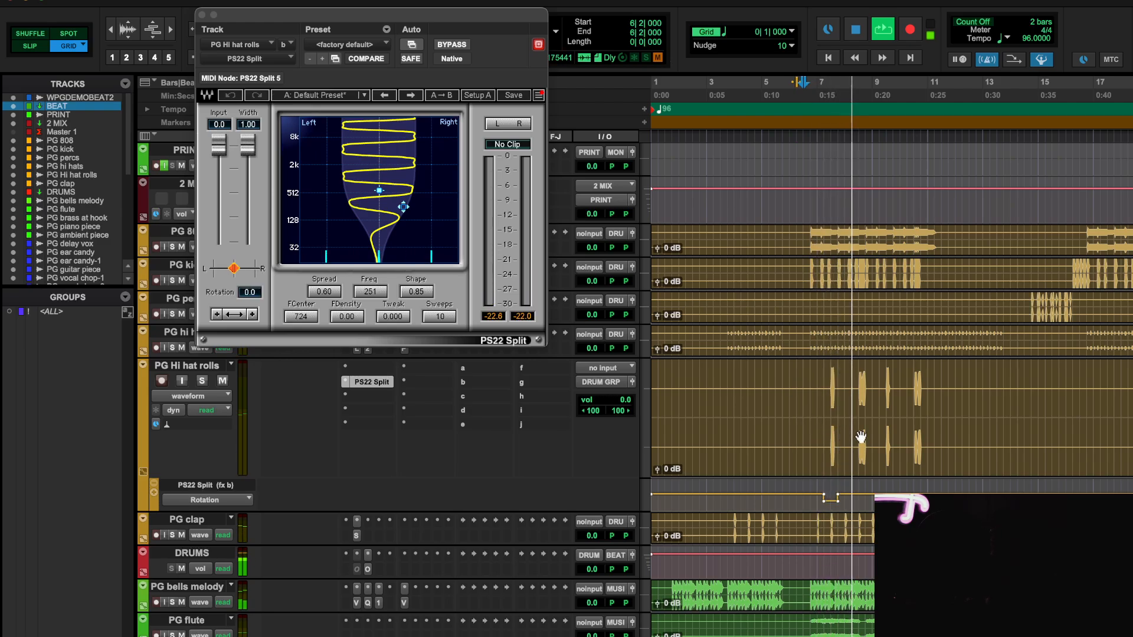
- Raise the Rotation automation over the second roll, lower it to about -16 over the third, and raise it to about 18.5 over the fourth
drag(855, 395, 872, 396)
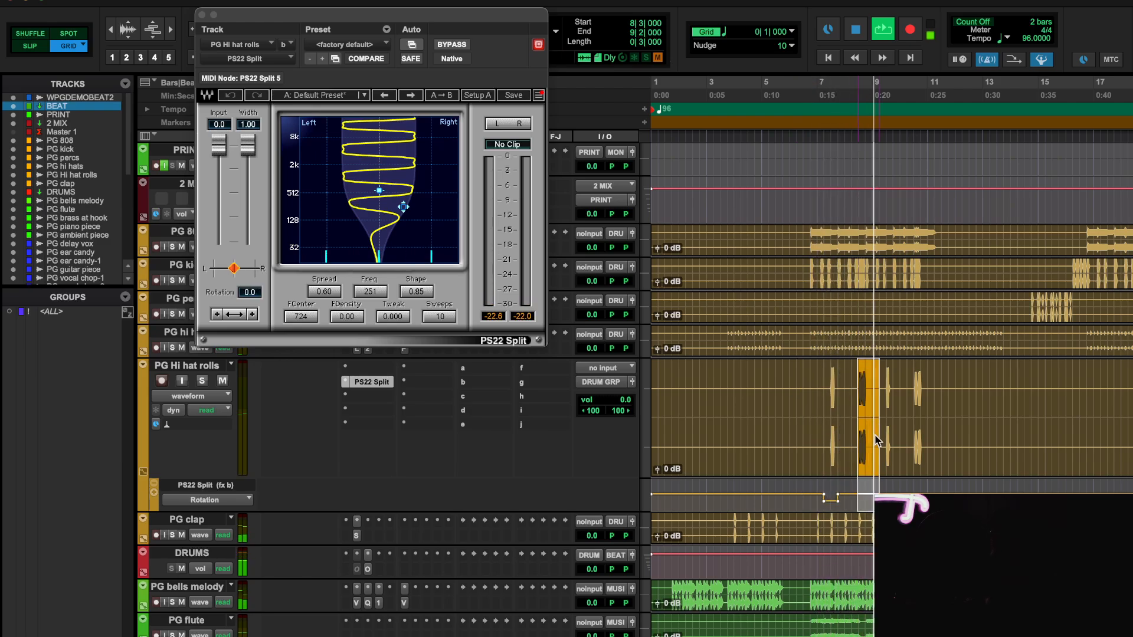
drag(862, 485, 862, 476)
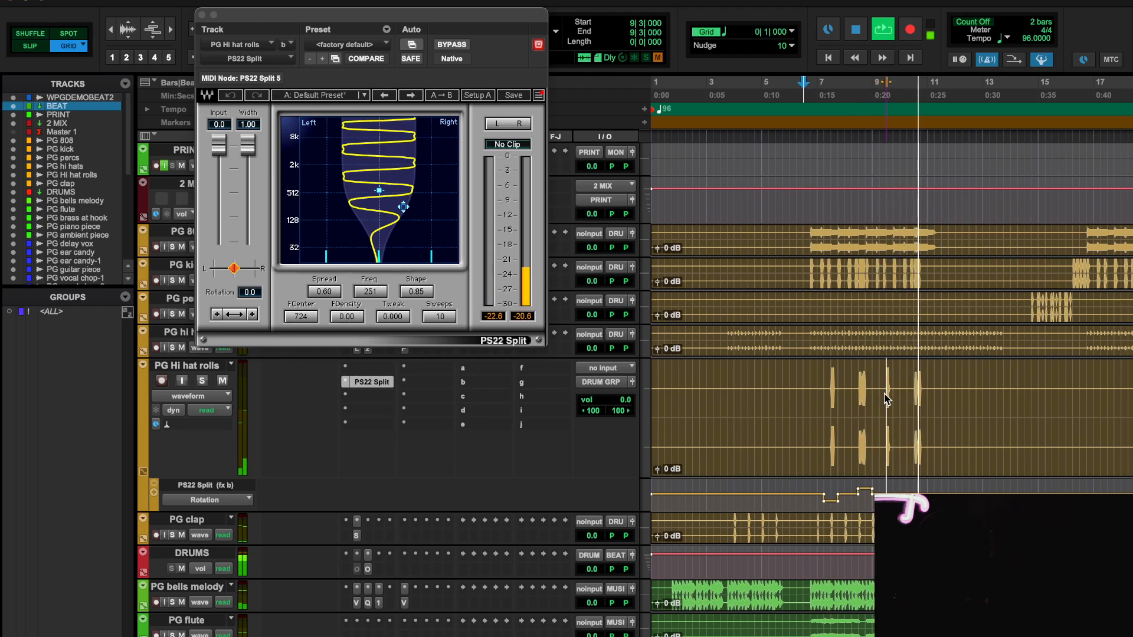
drag(885, 395, 891, 395)
drag(889, 485, 894, 489)
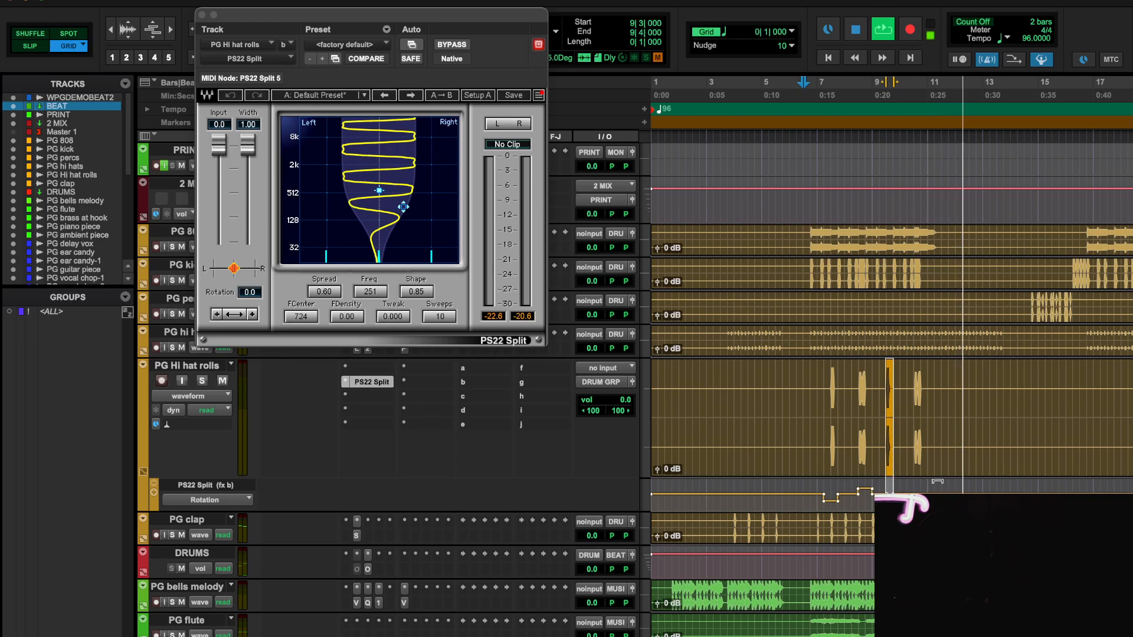
drag(942, 389, 905, 389)
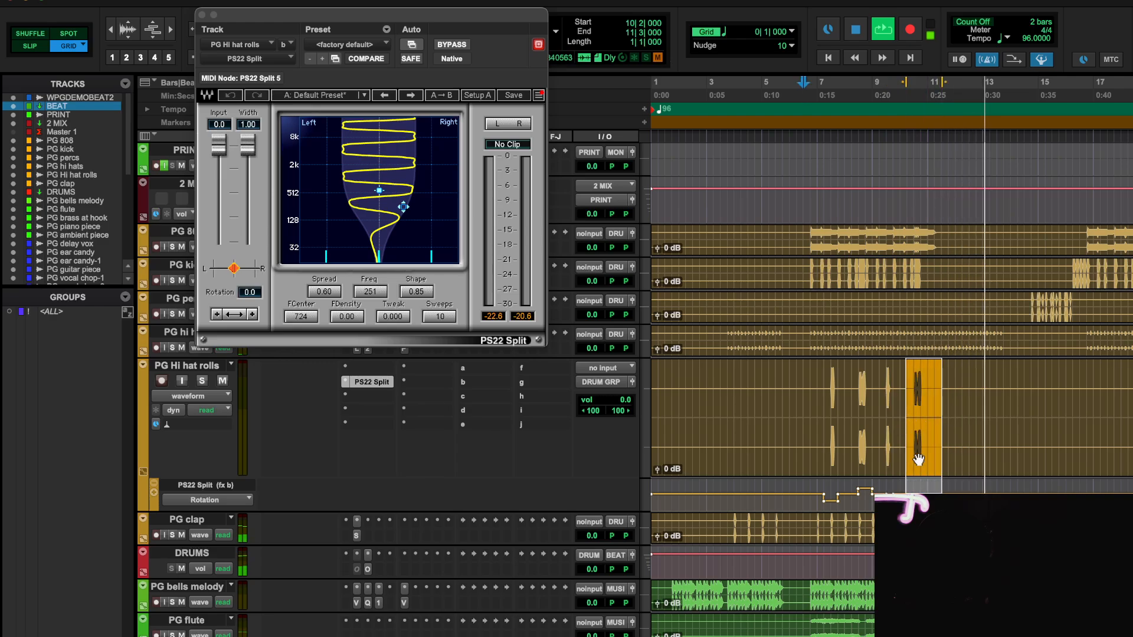
drag(925, 482, 926, 476)
- Replay the rolls from bar 7, lower the PG Hi hat rolls track volume to -10.6 dB, stop playback and close PS22 Split
click(809, 83)
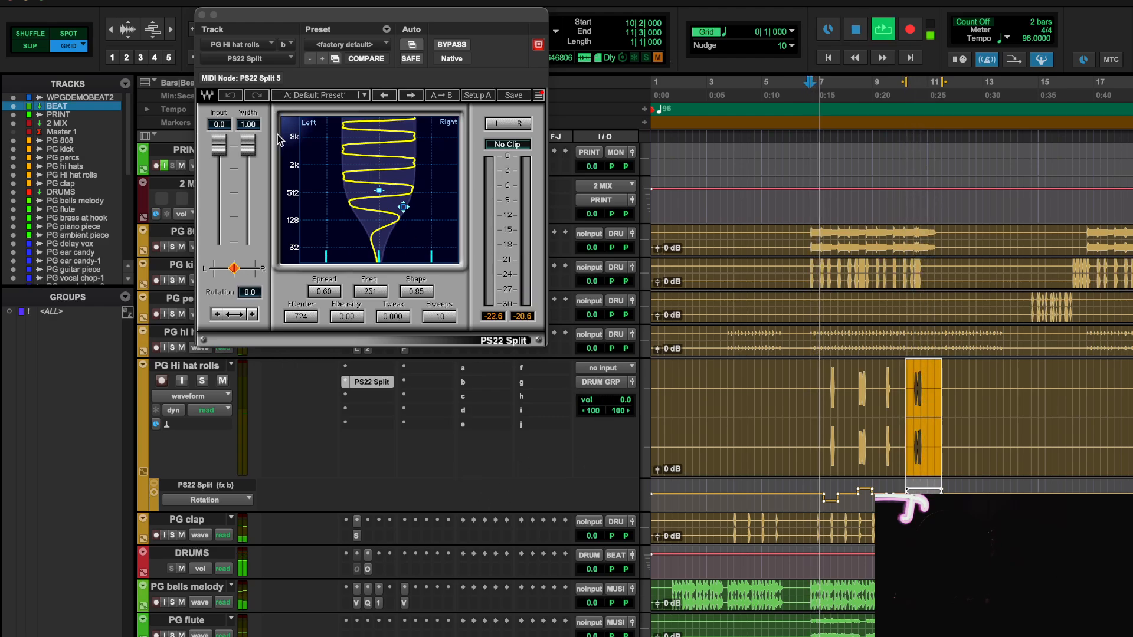
drag(218, 145, 219, 174)
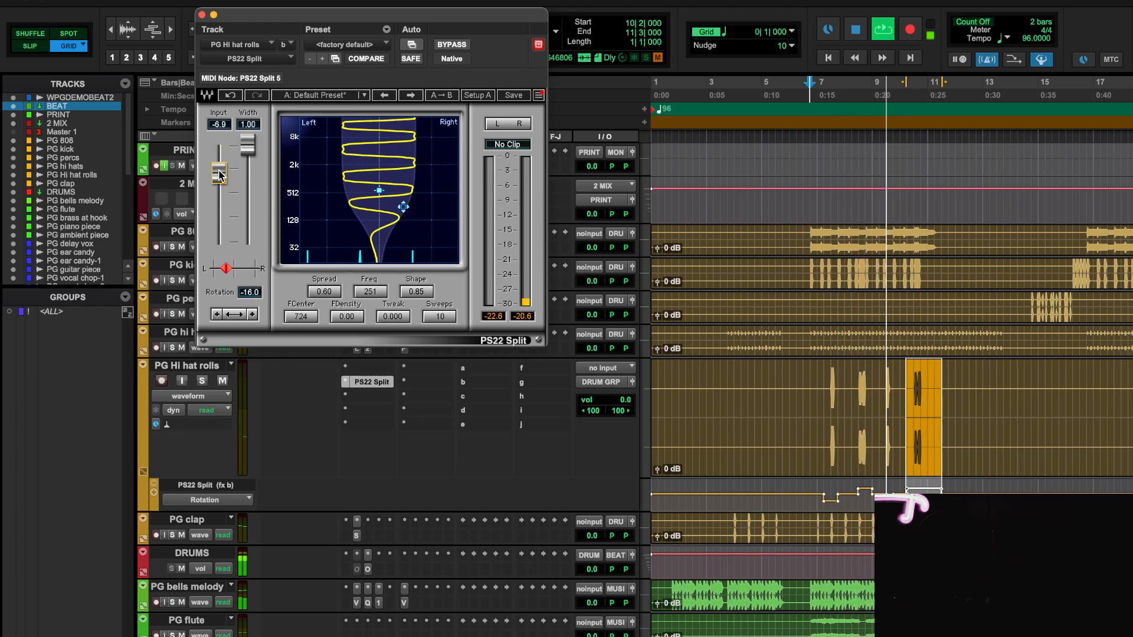
drag(218, 175, 218, 144)
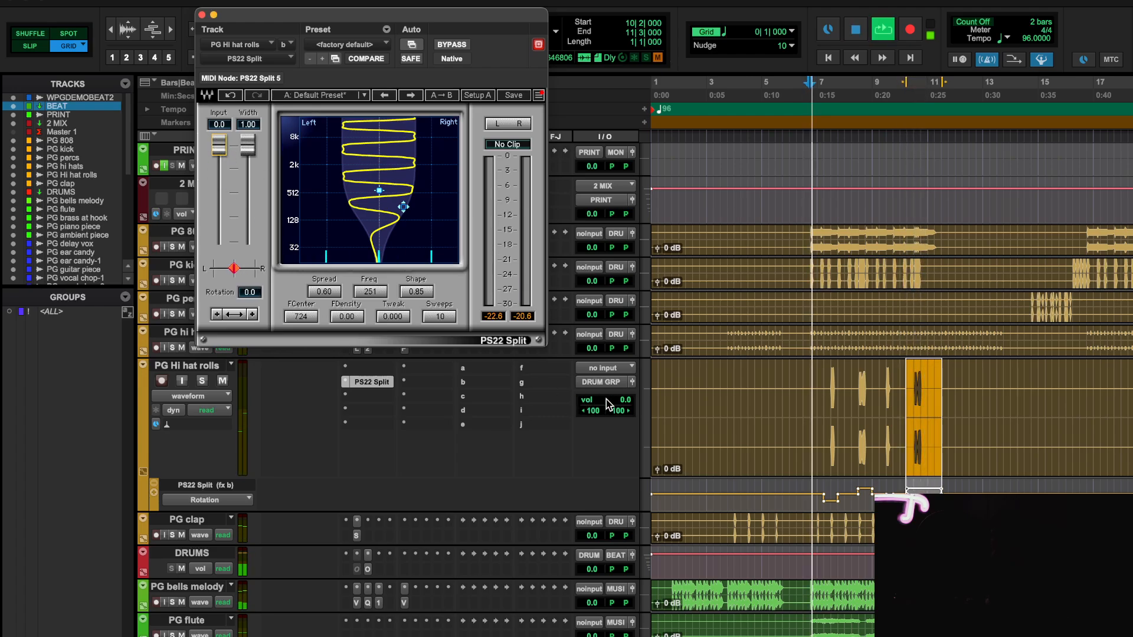
mouse_move(608, 401)
mouse_down()
mouse_move(609, 413)
mouse_move(617, 403)
mouse_up()
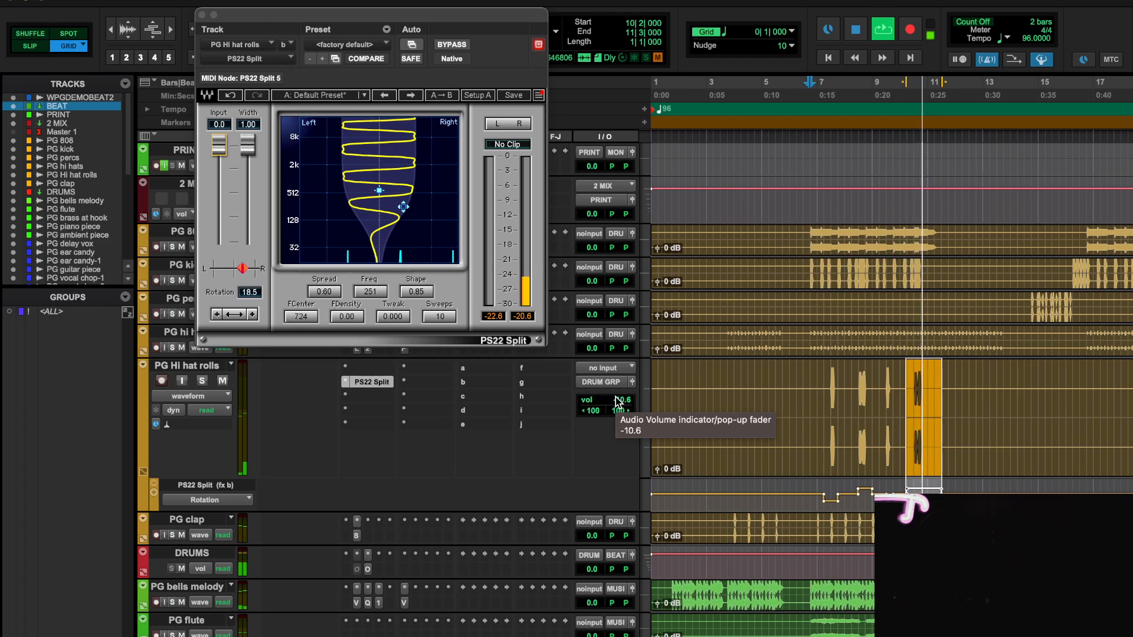
key(space)
click(202, 15)
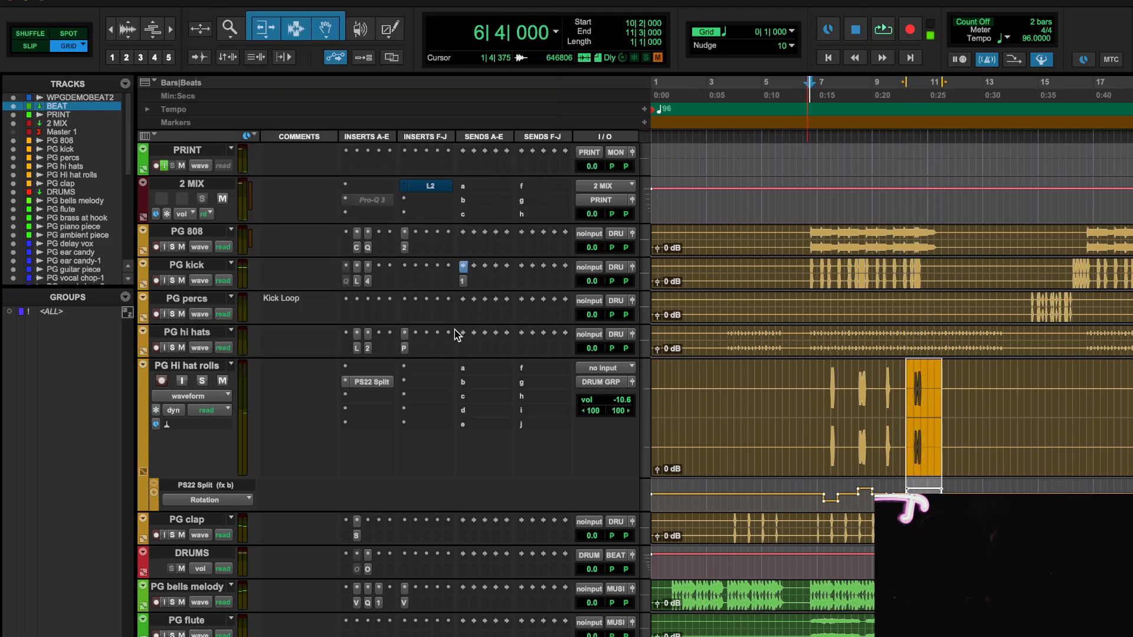
- Set the grid to 0|2|000 and copy the four hi hat rolls with their Rotation automation from 7|1 to 11|3
scroll(909, 322, right, 3)
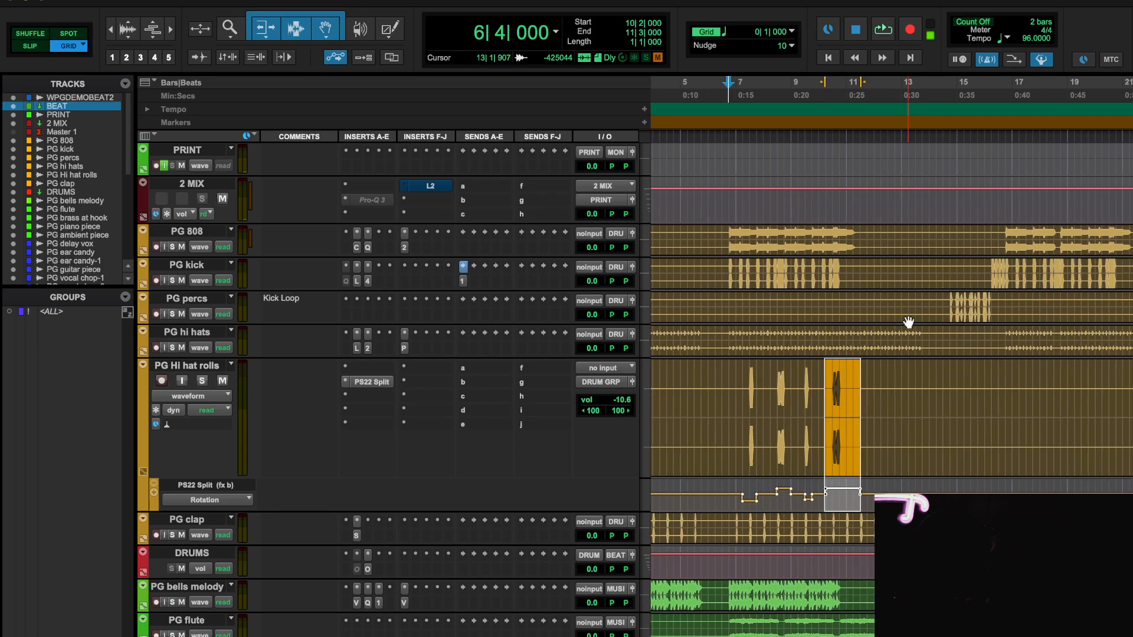
click(767, 32)
click(761, 26)
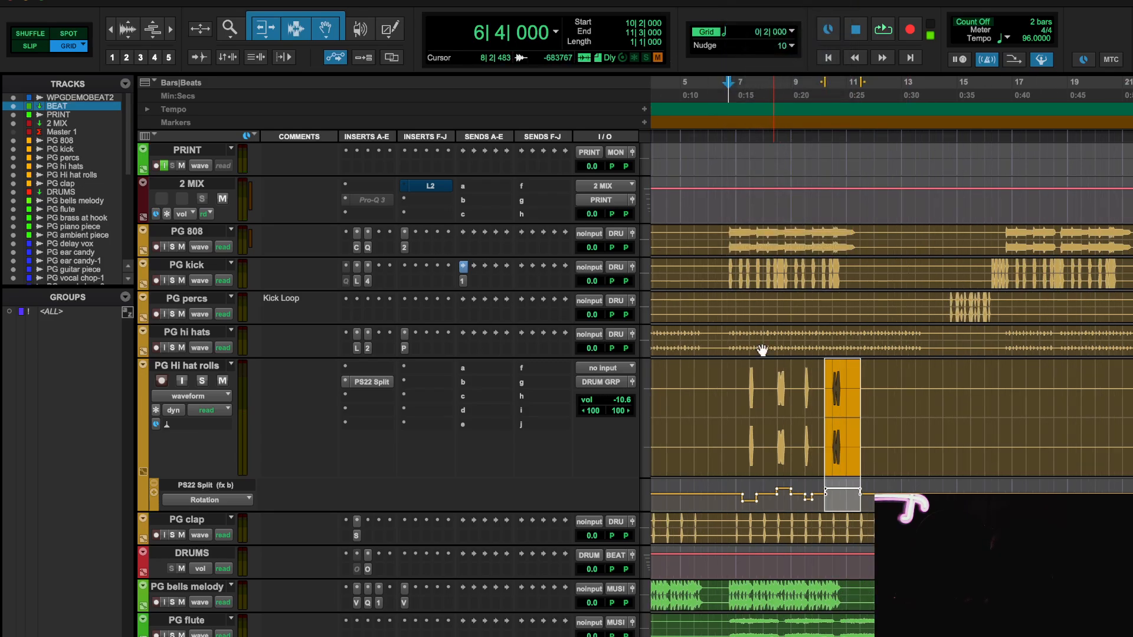
drag(742, 390, 855, 464)
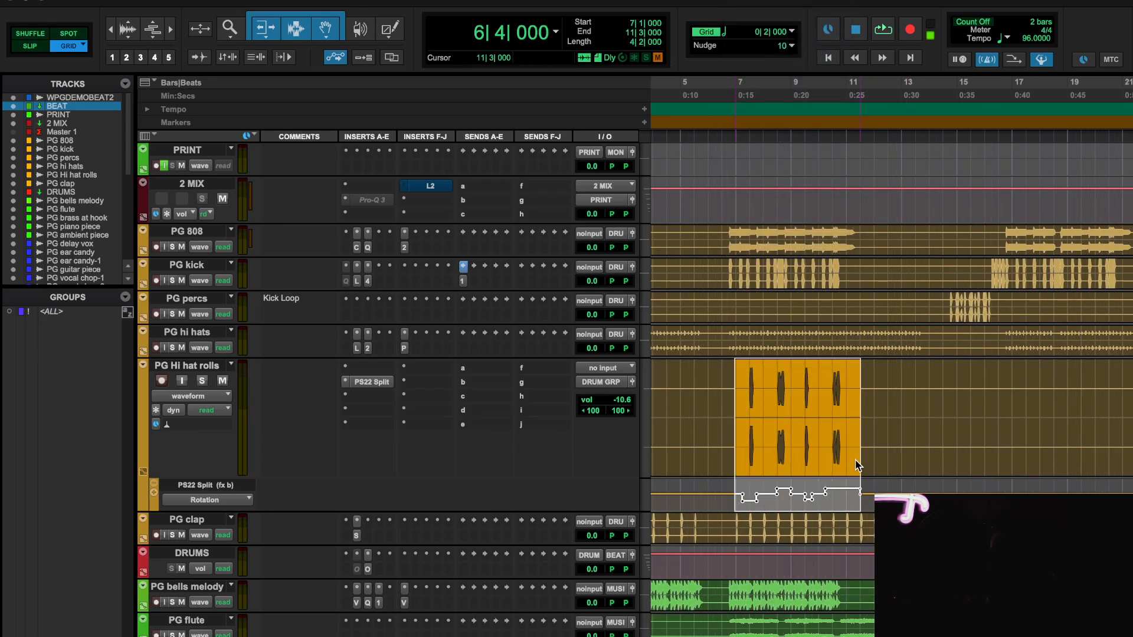
- Paste the copied rolls and Rotation automation over the matching hi hat rolls from 24|1|000
scroll(879, 485, right, 9)
scroll(879, 485, up, 1)
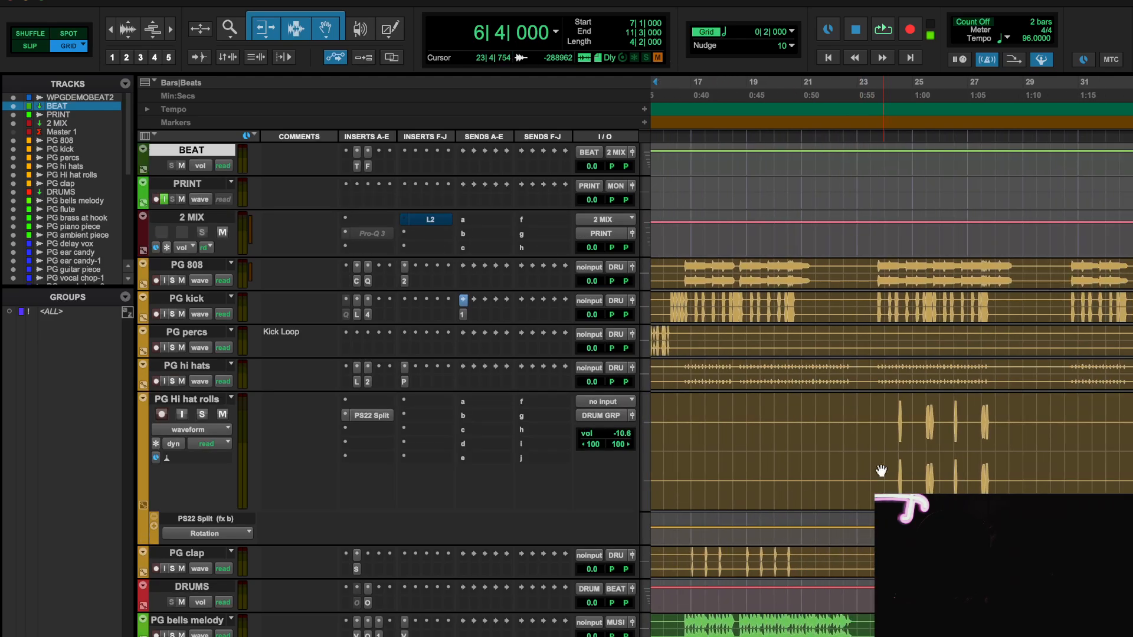
scroll(873, 425, right, 1)
scroll(869, 444, left, 15)
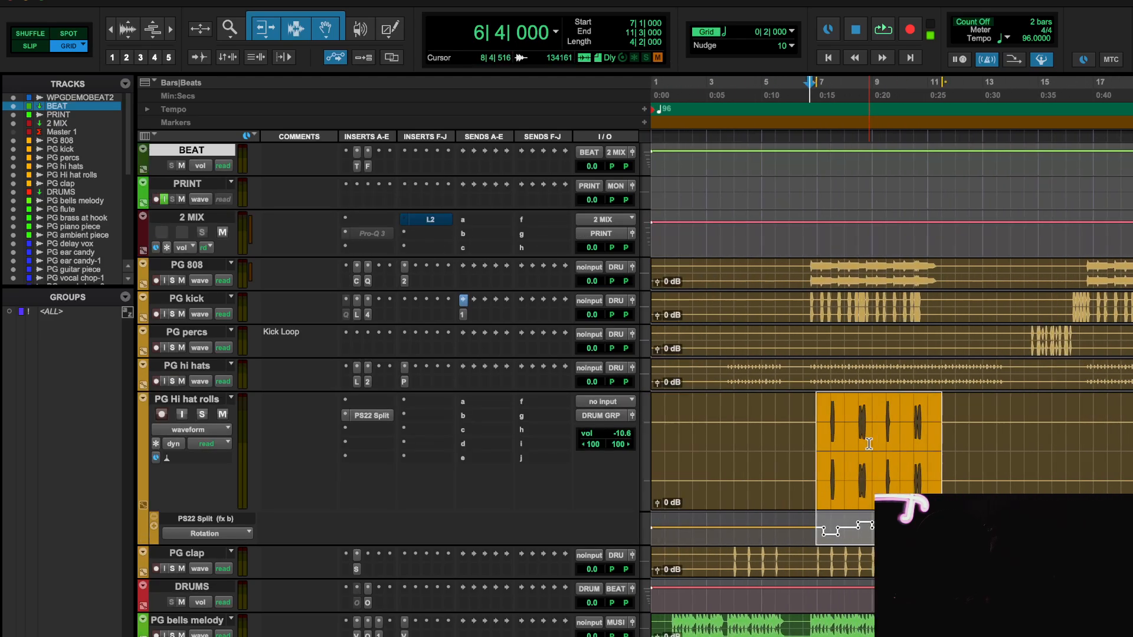
scroll(868, 443, right, 6)
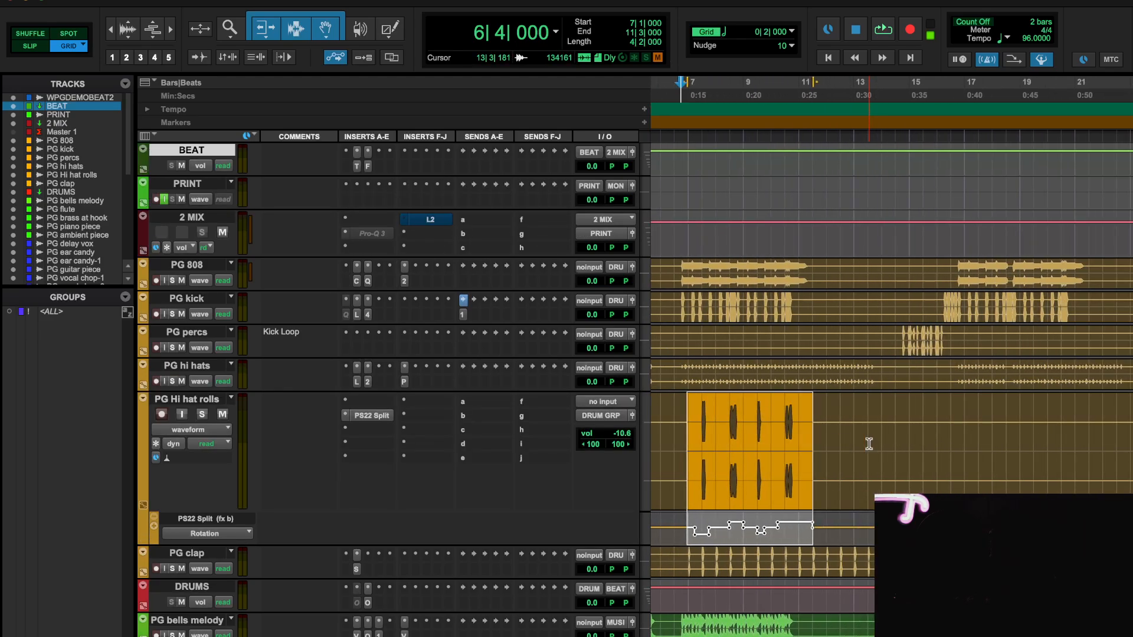
scroll(868, 444, right, 12)
scroll(870, 447, down, 1)
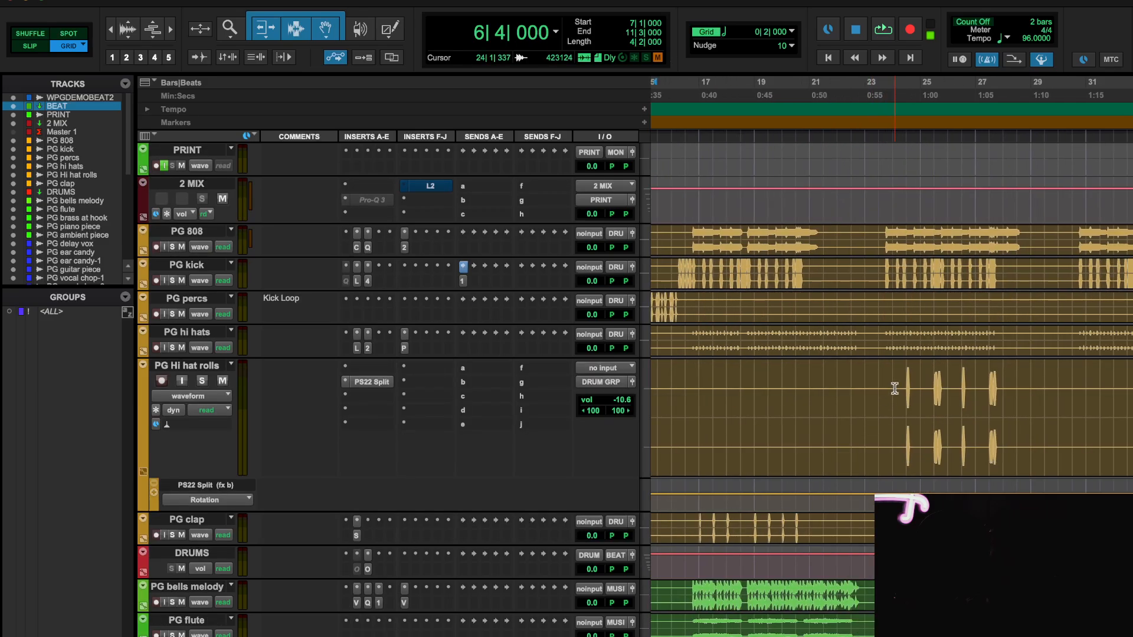
drag(894, 389, 1011, 490)
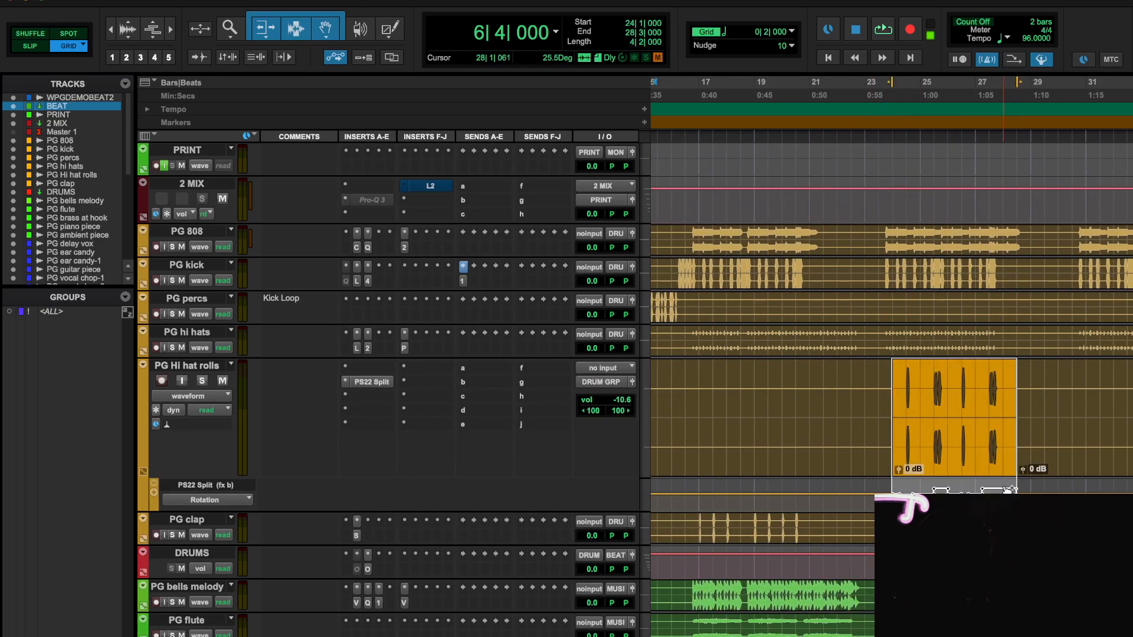
- Paste the same rolls and Rotation automation over the hi hat rolls starting at 36|1|000 and 53|1|000
scroll(1039, 491, right, 16)
scroll(1039, 491, up, 1)
drag(874, 418, 968, 422)
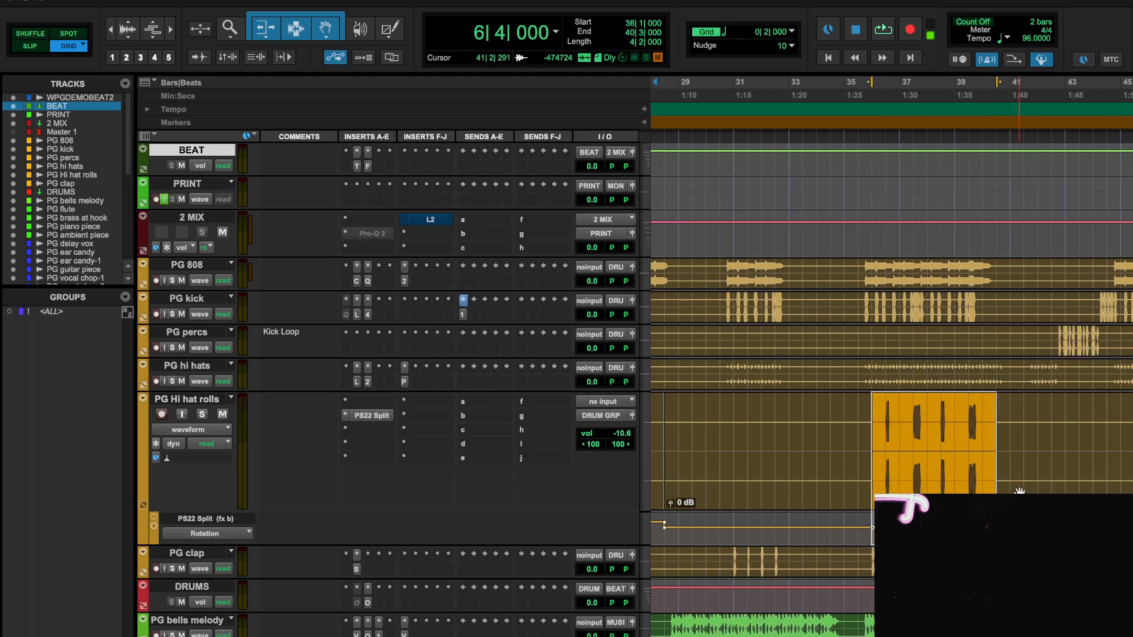
scroll(968, 491, right, 20)
scroll(969, 491, down, 2)
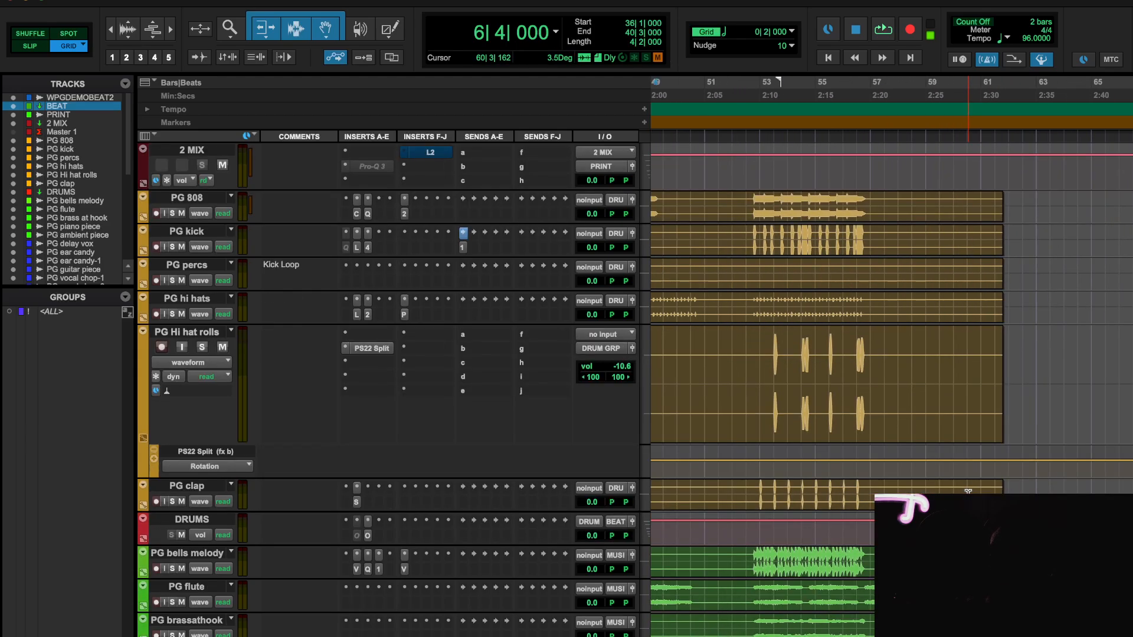
drag(759, 371, 885, 445)
- Show the whole song and, during playback, set PG Hi hat rolls to -15.9 dB with its panning narrowed to 41 on both sides
key(r)
key(r)
scroll(808, 405, left, 8)
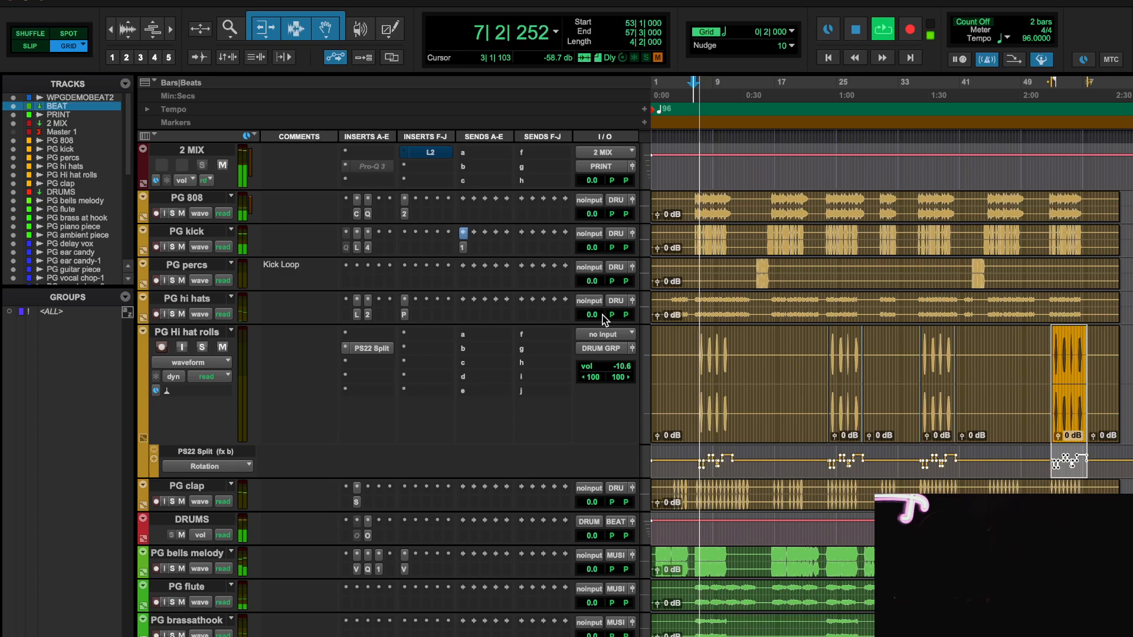
mouse_move(624, 375)
mouse_down()
mouse_move(596, 380)
mouse_move(623, 378)
mouse_up()
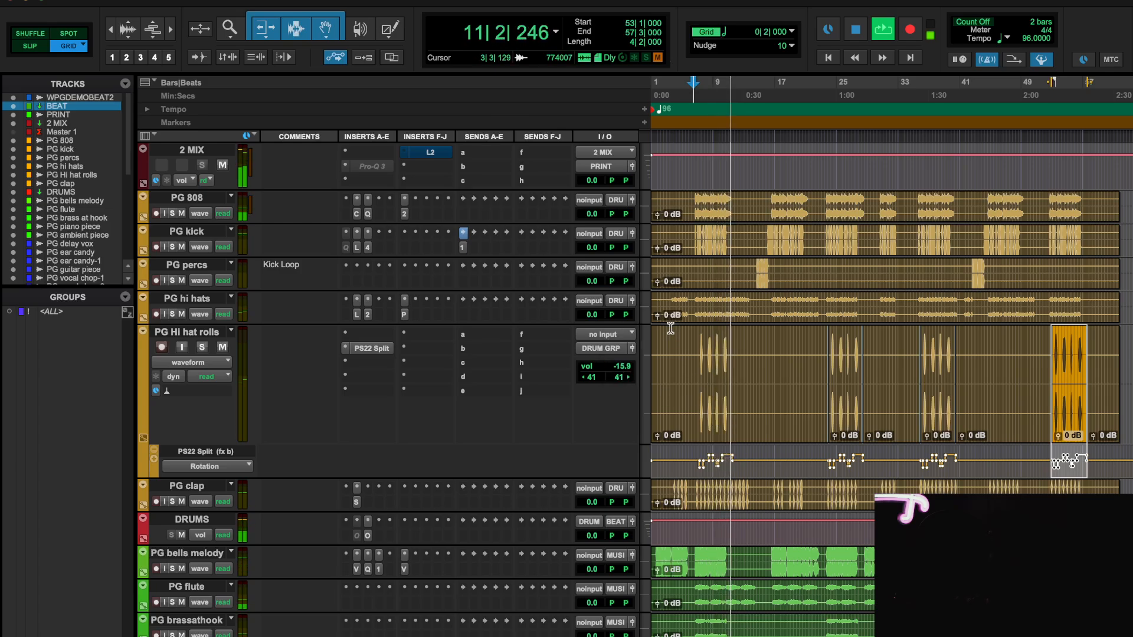
- During playback, solo the PG piano piece track and enlarge the timeline around its clip to listen closely
scroll(242, 218, up, 3)
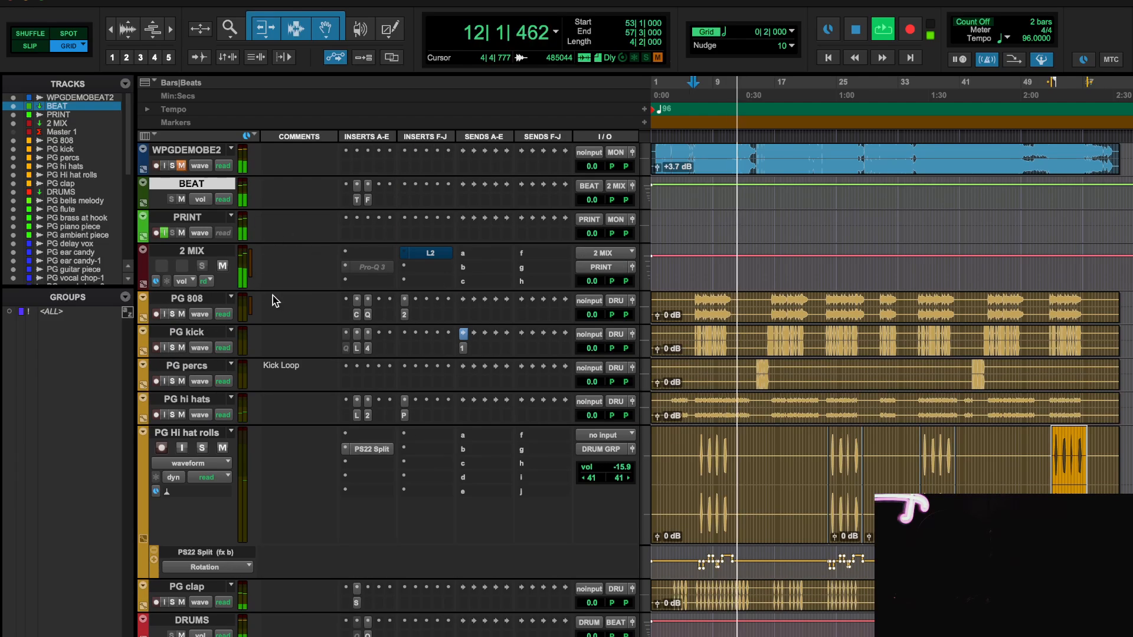
scroll(366, 419, down, 10)
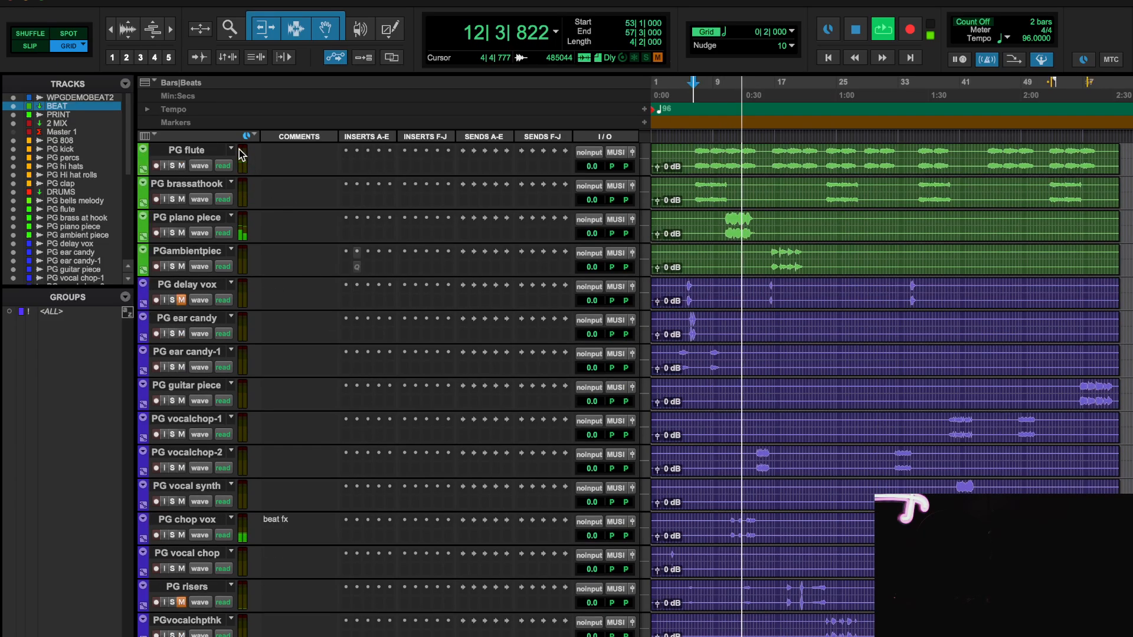
click(172, 233)
key(t)
key(t)
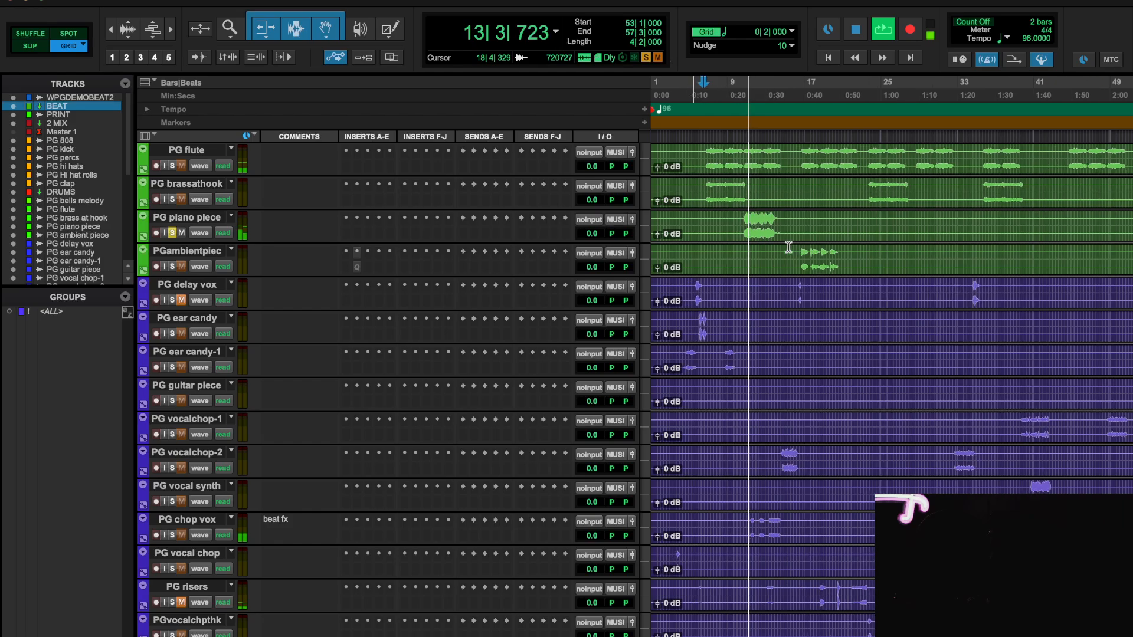
- Replay the PG piano piece section from about bar 11, insert FabFilter Pro-Q 3 on the track and close the plug-in window
click(838, 92)
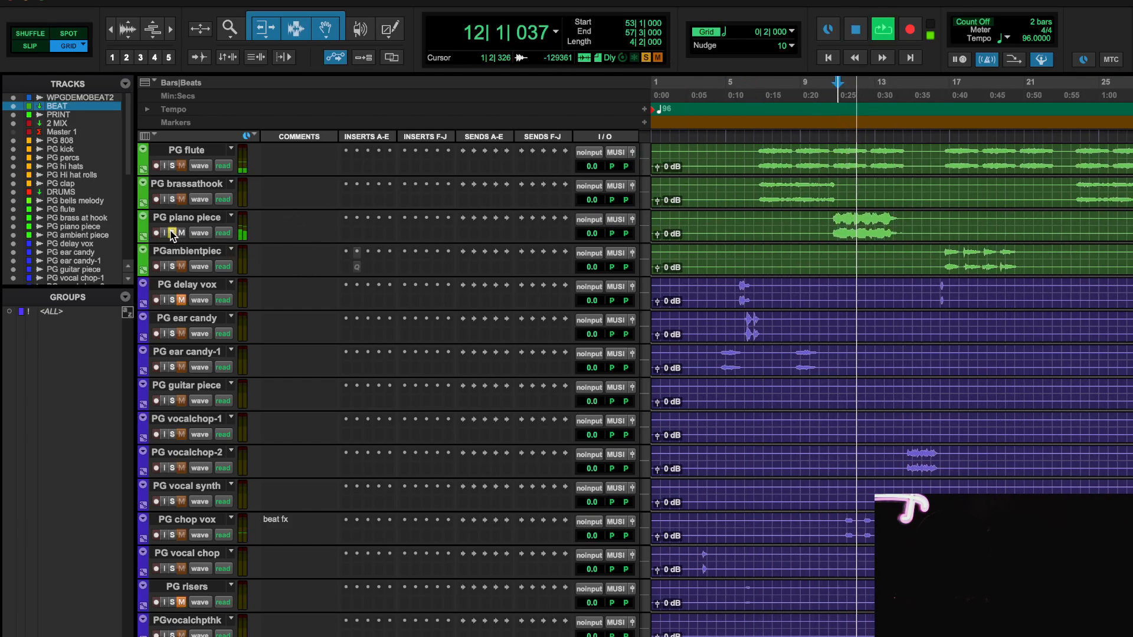
click(357, 218)
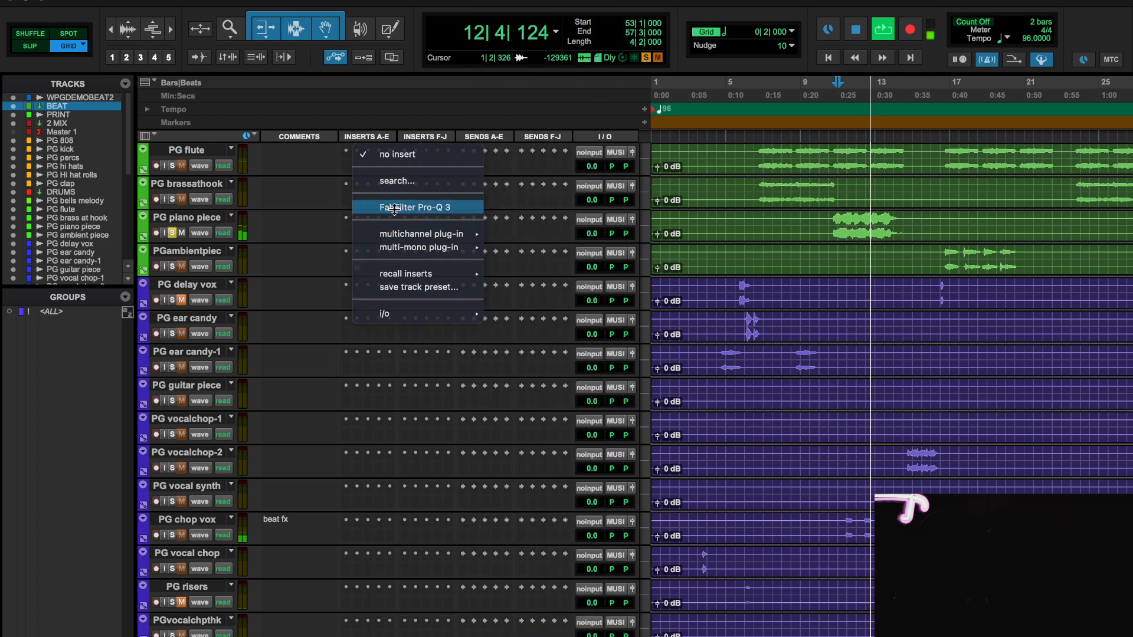
click(407, 202)
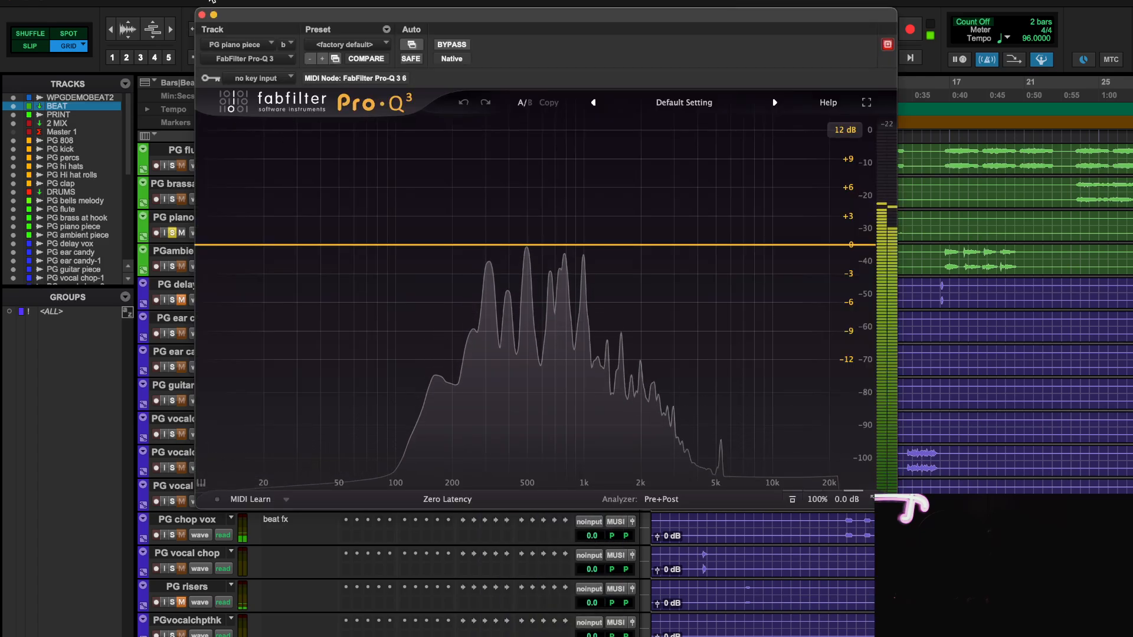
click(202, 14)
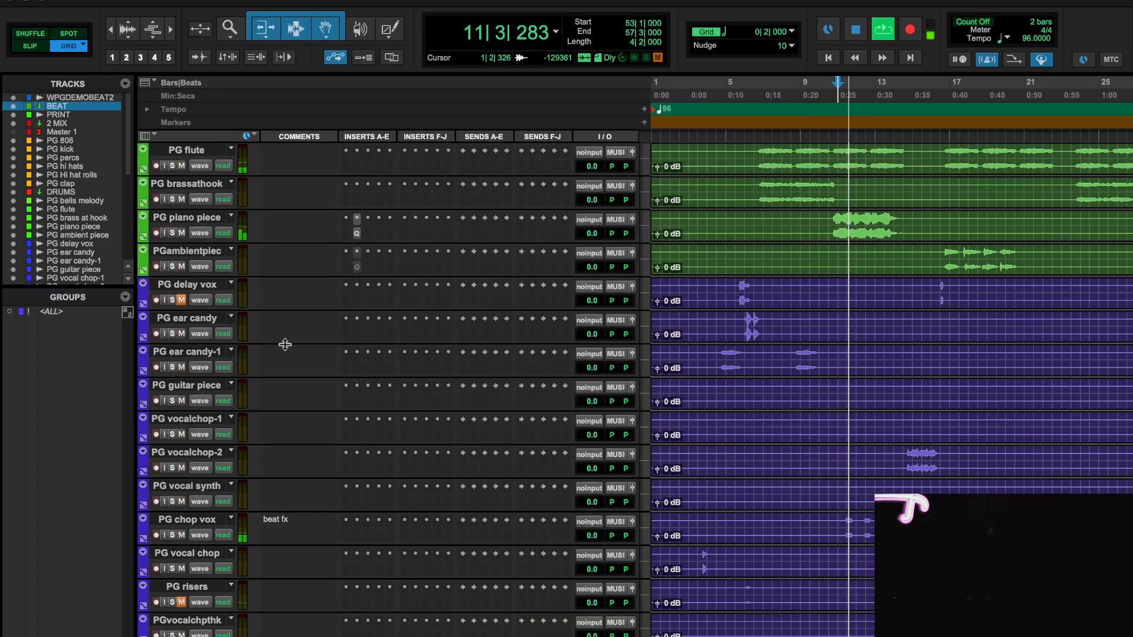
- Switch listening to the WPGDEMOBE2 reference with BEAT muted and play it from bar 11
scroll(289, 354, down, 8)
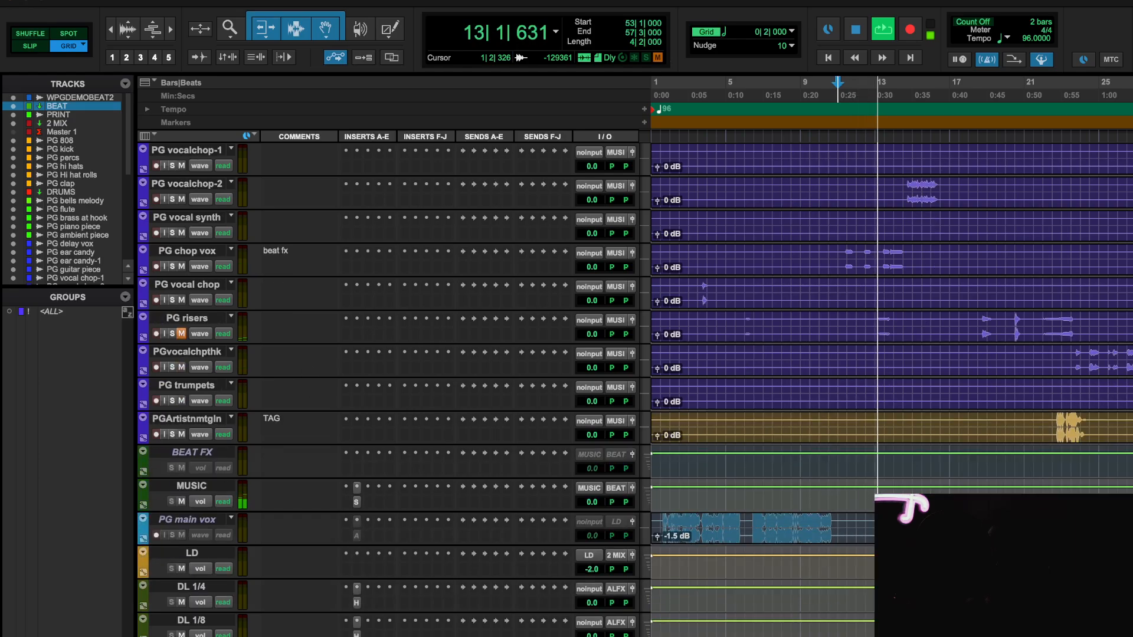
scroll(556, 329, up, 15)
key(space)
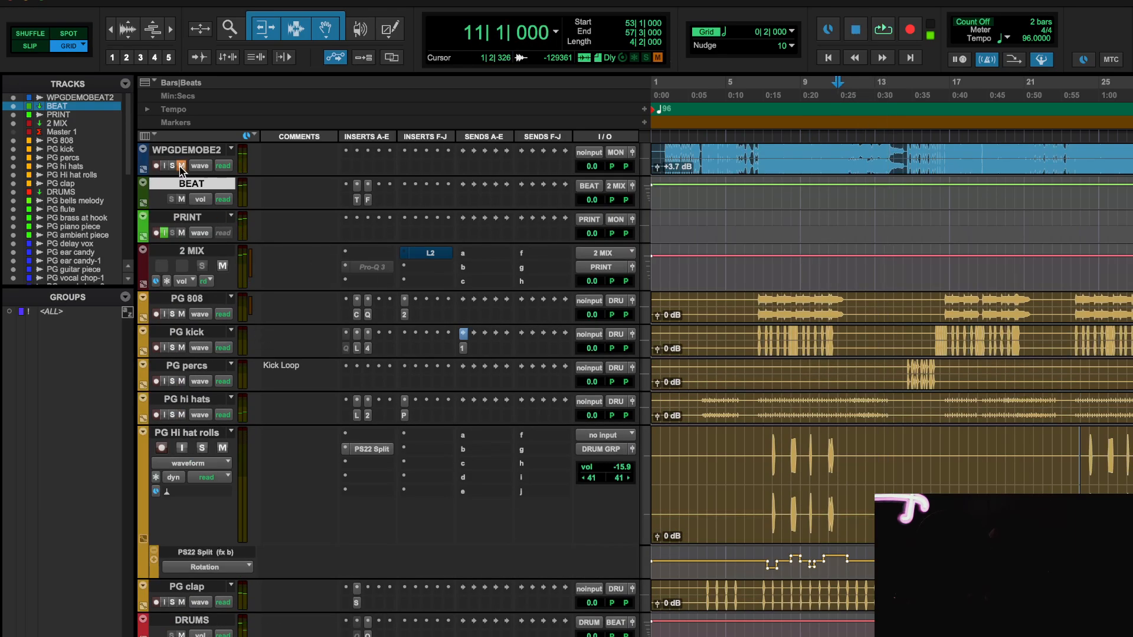
key(space)
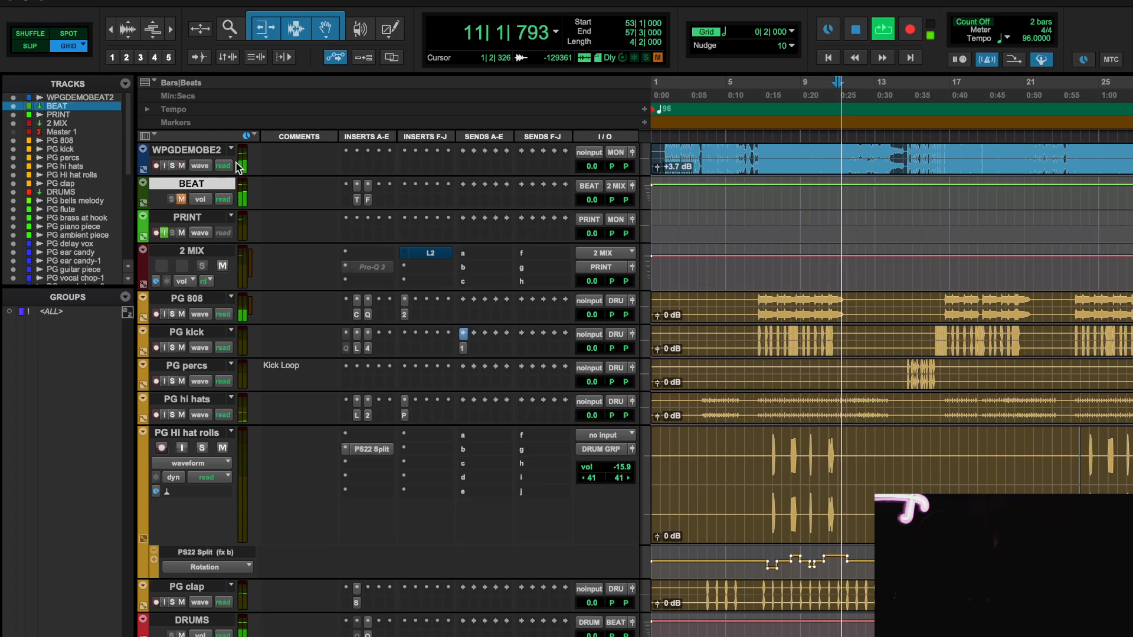
- Play from about bar 6 and examine the music and effects tracks while listening against the reference
click(754, 89)
scroll(747, 216, down, 15)
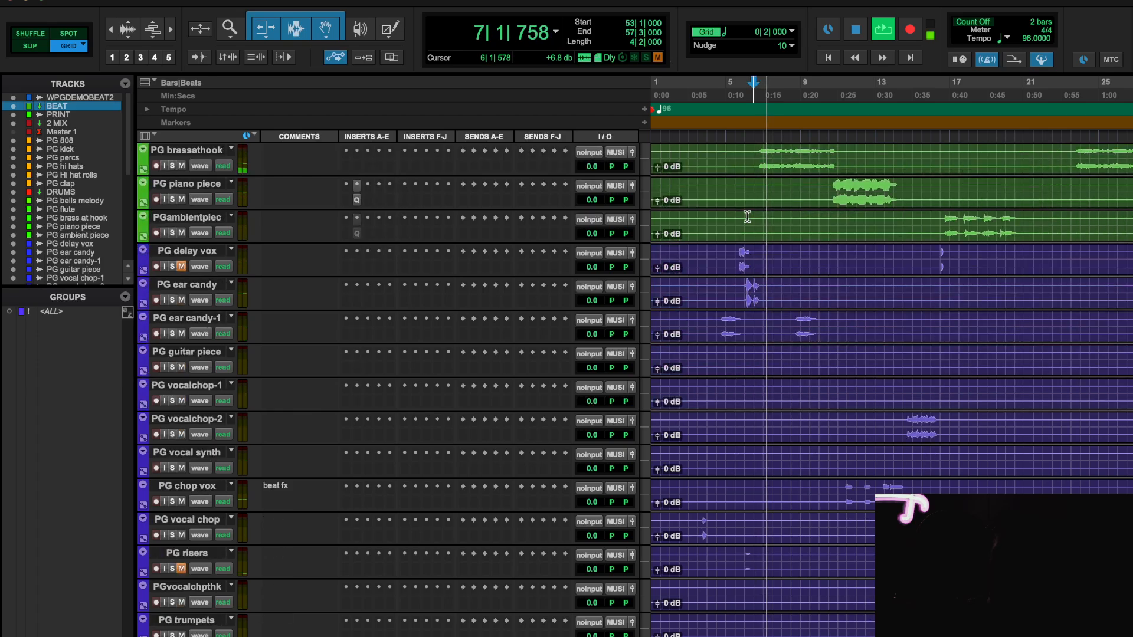
scroll(746, 217, down, 5)
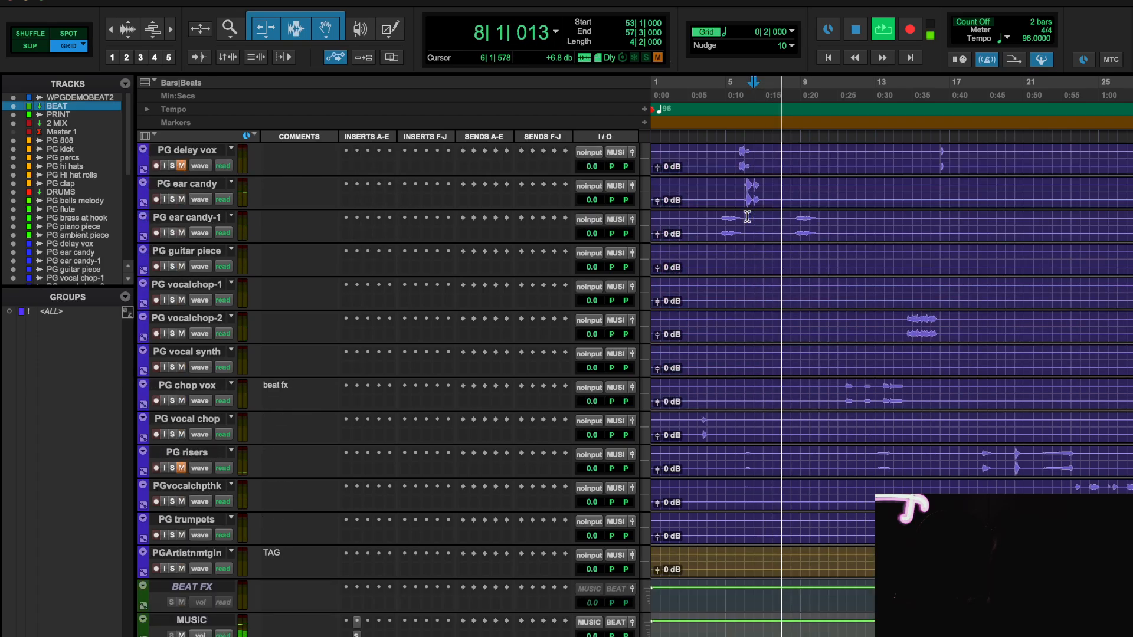
scroll(747, 216, up, 3)
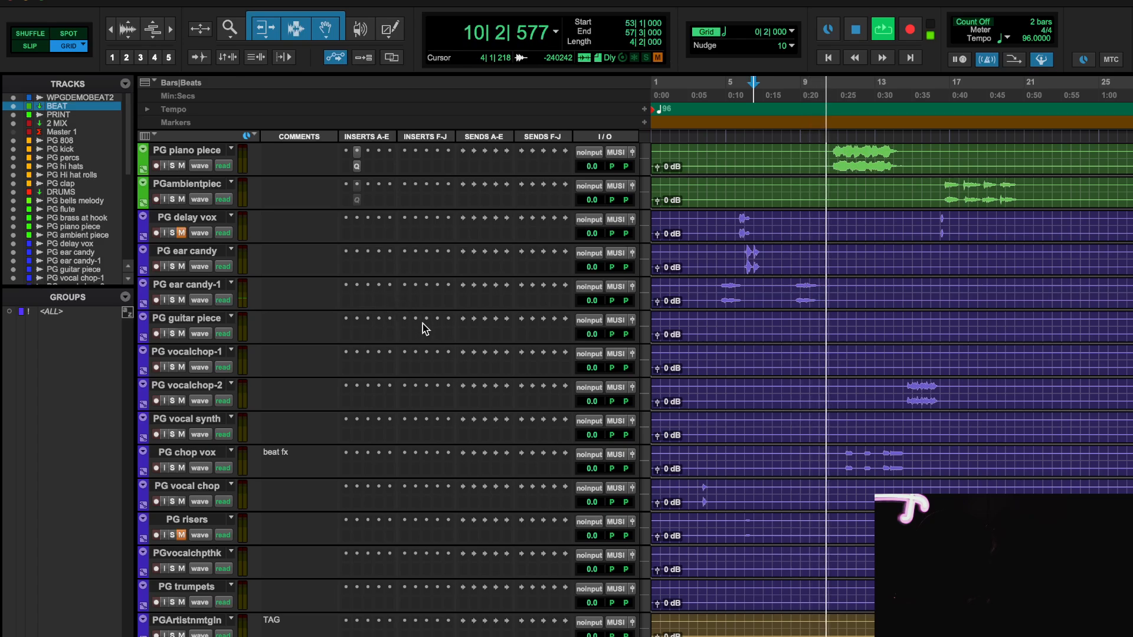
scroll(425, 328, up, 5)
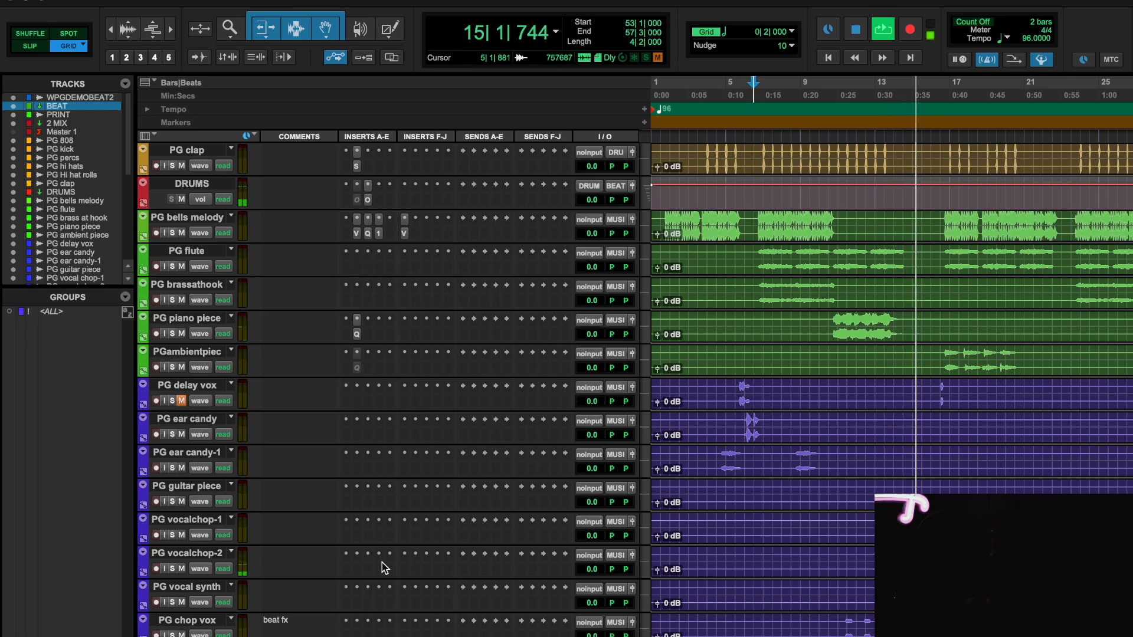
- Find the Valhalla plug-ins and insert ValhallaVintageVerb on the PG vocalchop-2 track
click(356, 569)
click(381, 516)
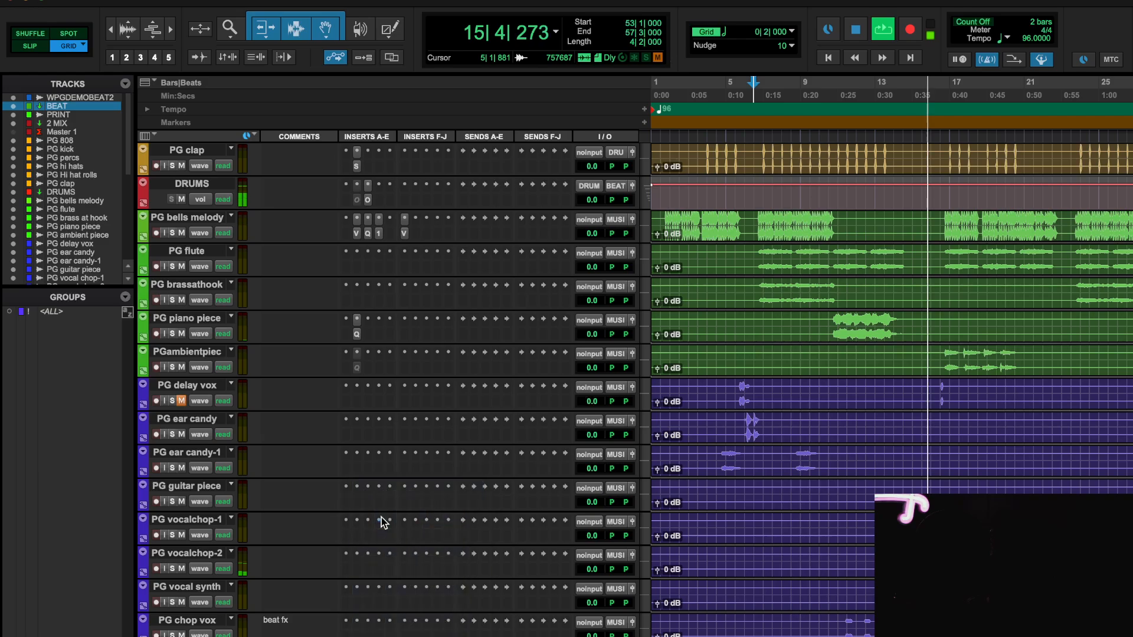
text(VAL)
click(502, 532)
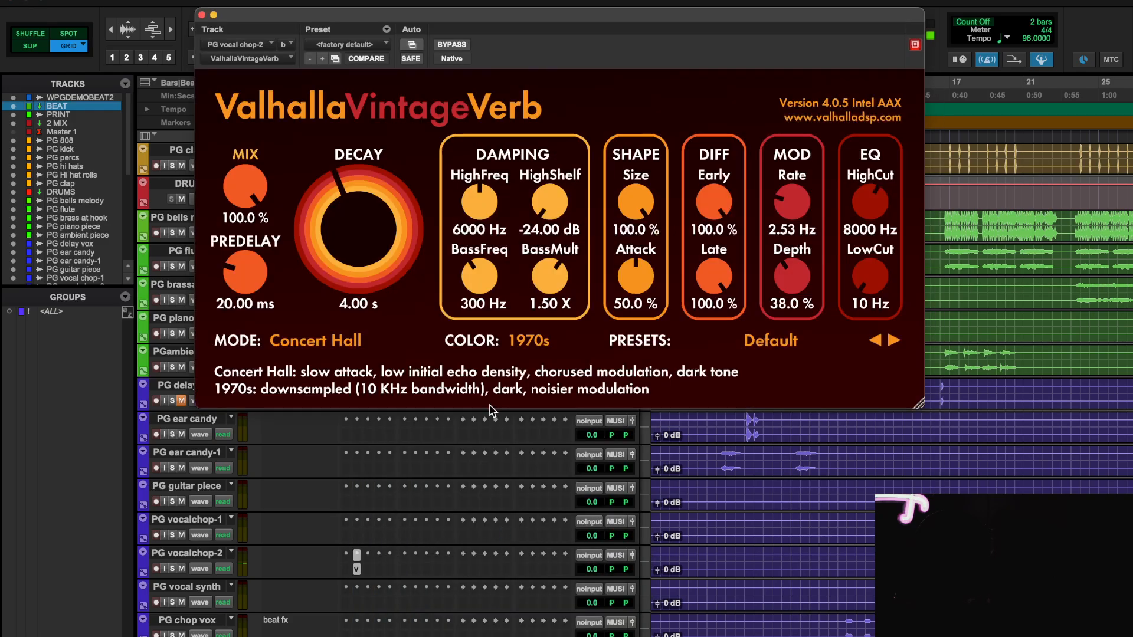
- Set the vocalchop-2 reverb to 24.6 % mix, 0.00 ms predelay and Sanctuary mode during playback
scroll(361, 527, up, 10)
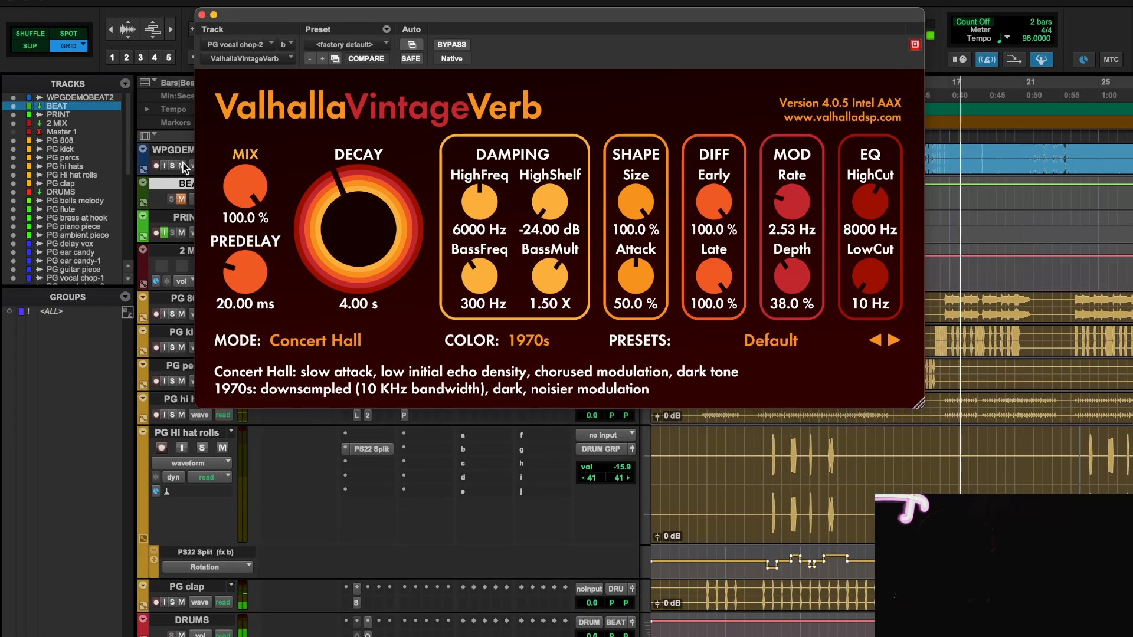
scroll(409, 490, down, 10)
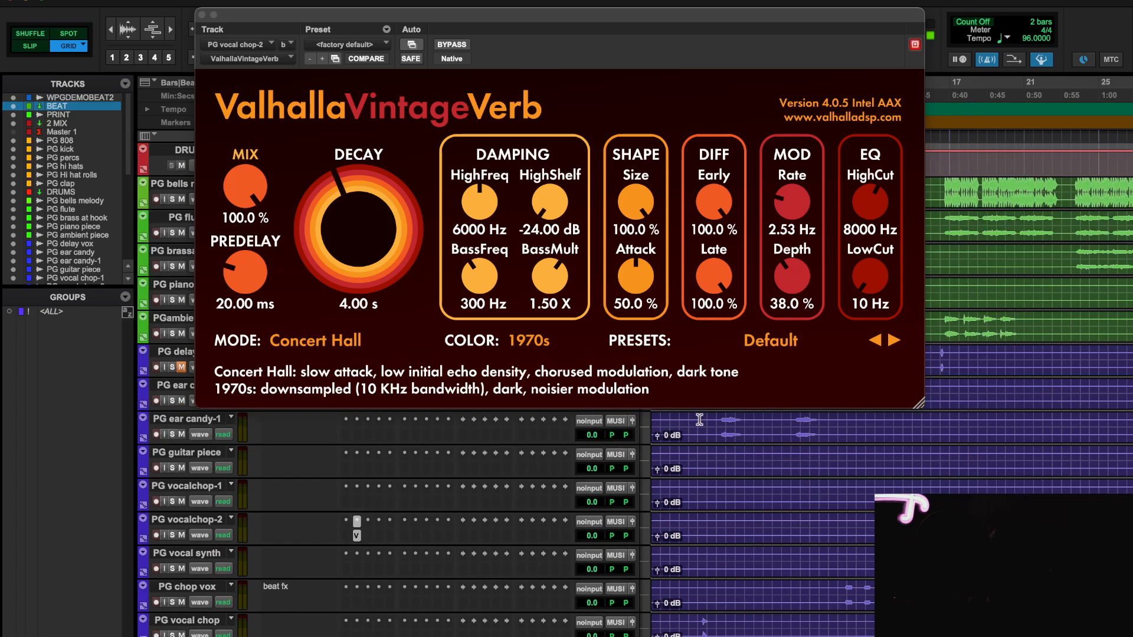
drag(862, 28, 808, 16)
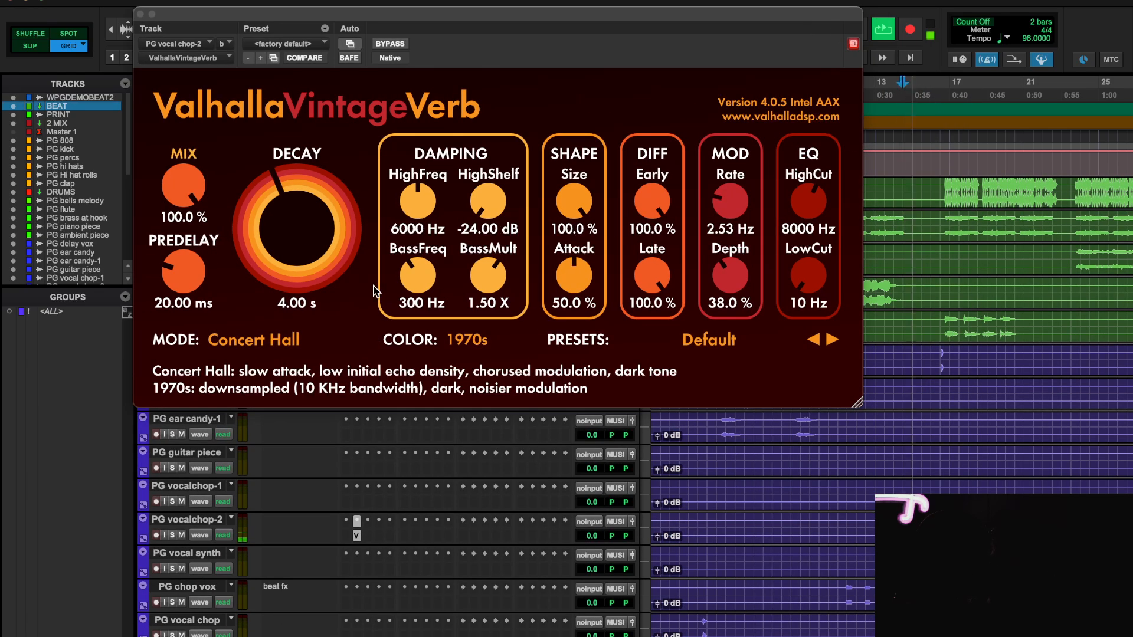
drag(183, 190, 199, 366)
drag(201, 313, 230, 389)
click(280, 337)
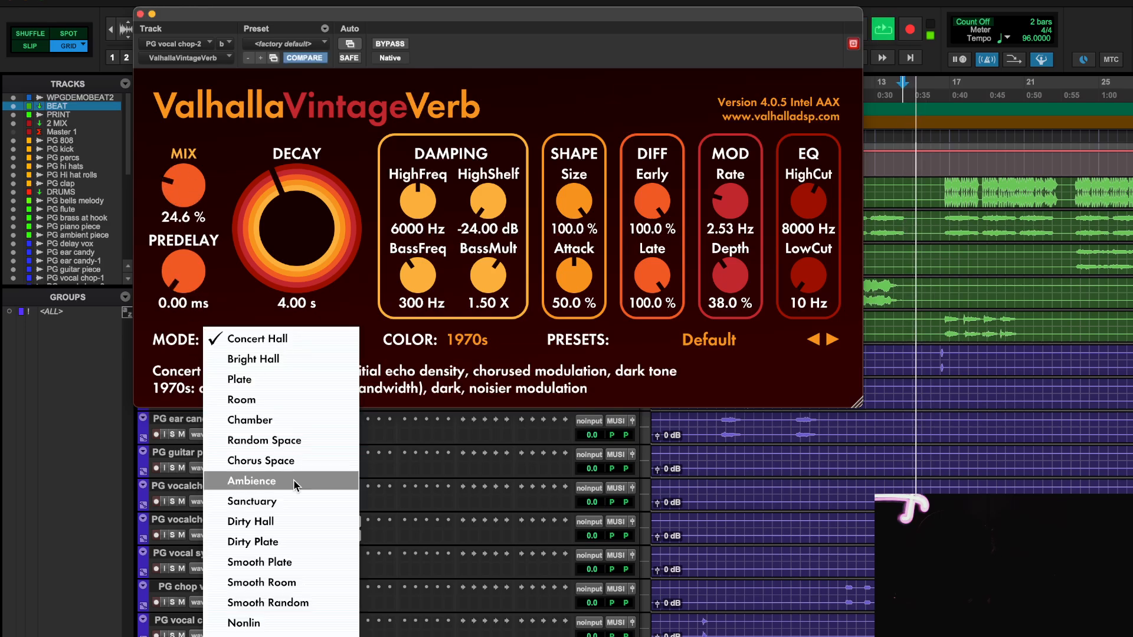
click(272, 501)
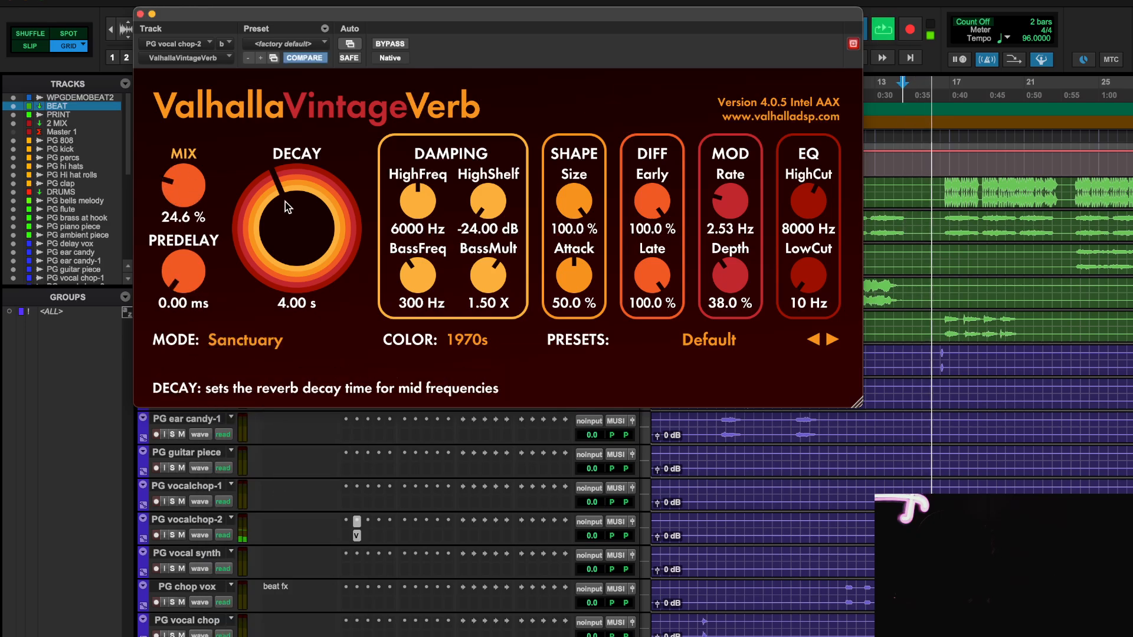
- Set the PG vocalchop-2 reverb to the 1980s color, a 630 Hz low cut and a 37.1 % mix, and close it
click(488, 343)
click(476, 385)
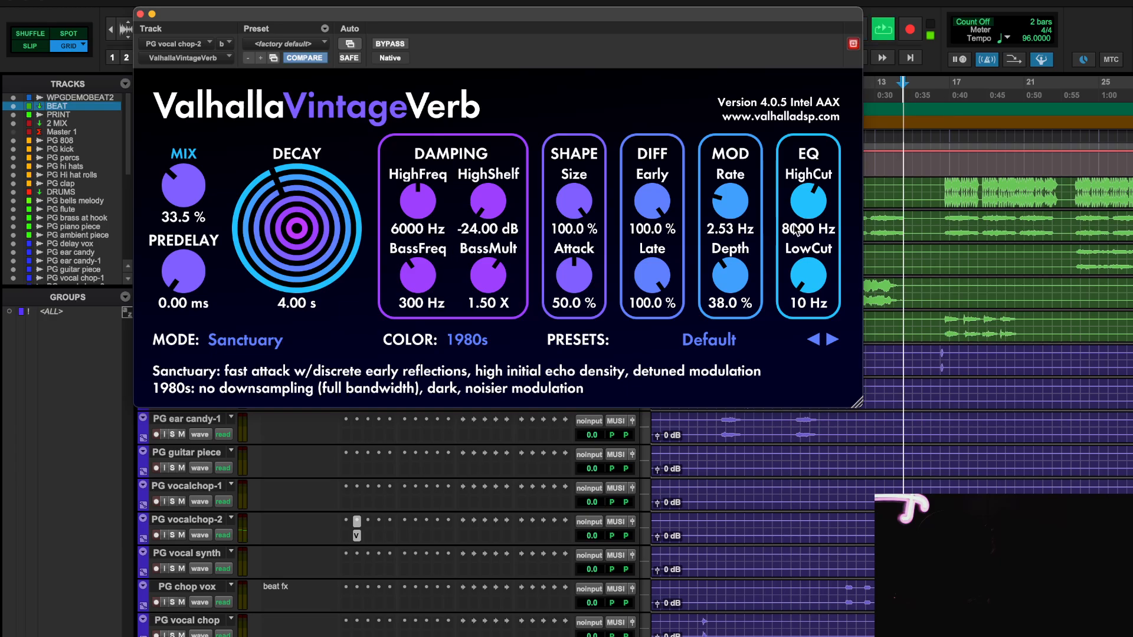
drag(808, 277, 826, 217)
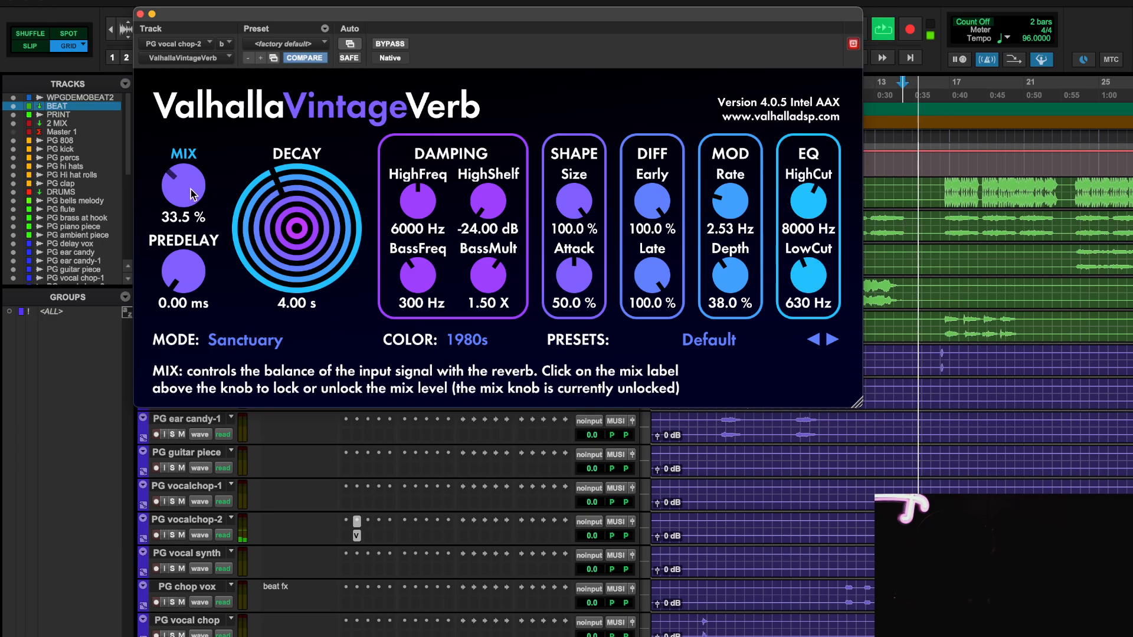
drag(191, 165, 191, 171)
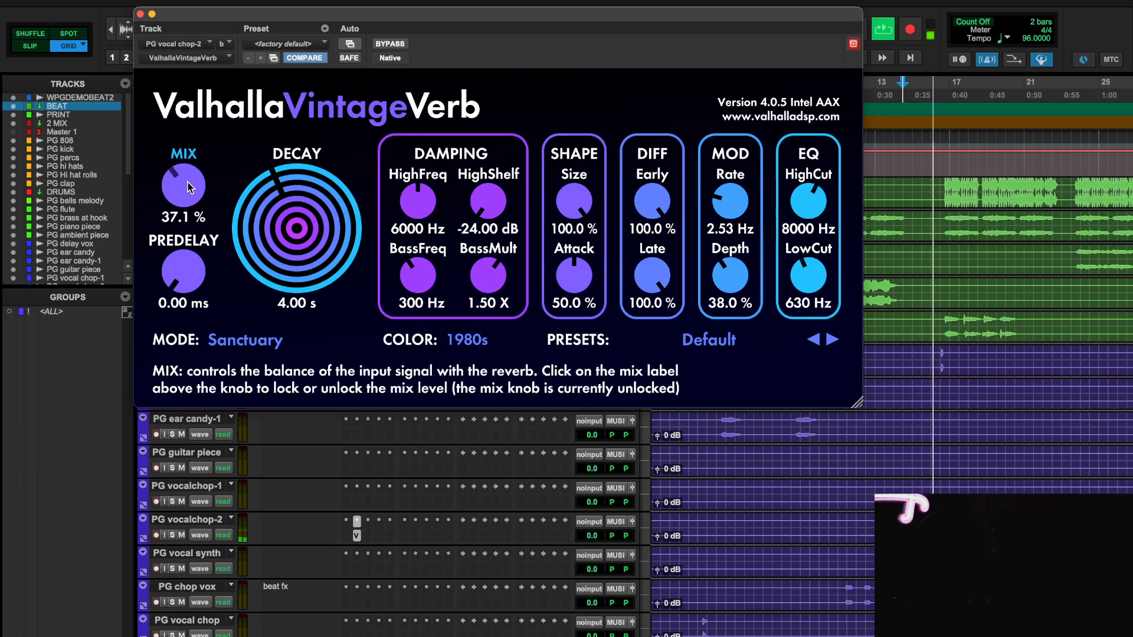
click(140, 13)
- Audition the PG flute track in solo, returning it to the full mix without adding an insert
scroll(389, 508, down, 8)
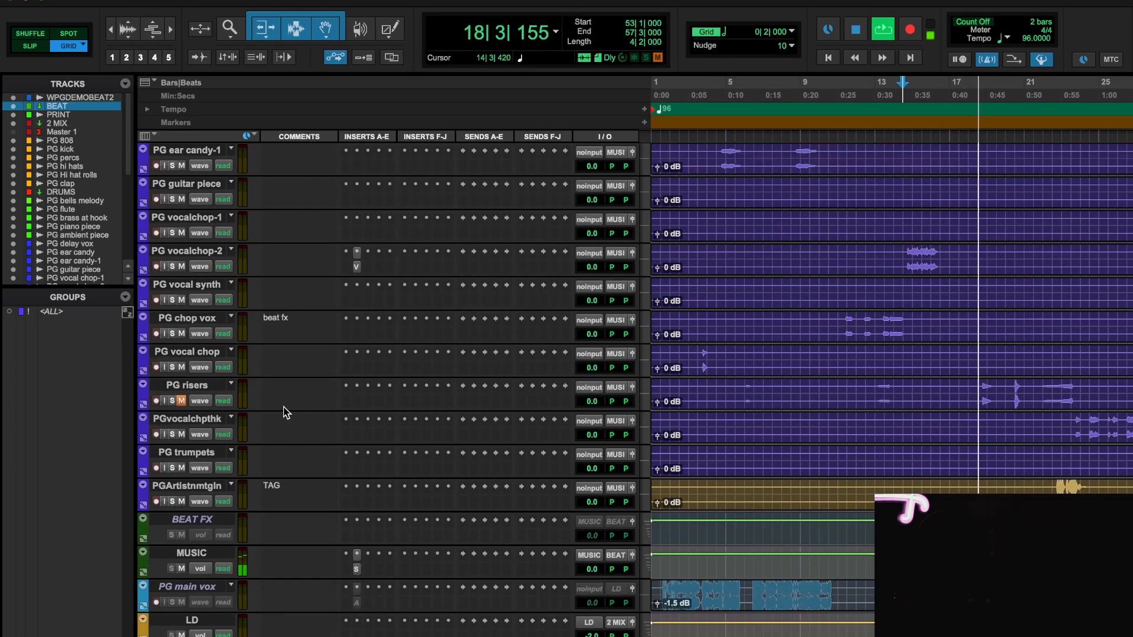
scroll(285, 411, down, 5)
scroll(284, 407, up, 9)
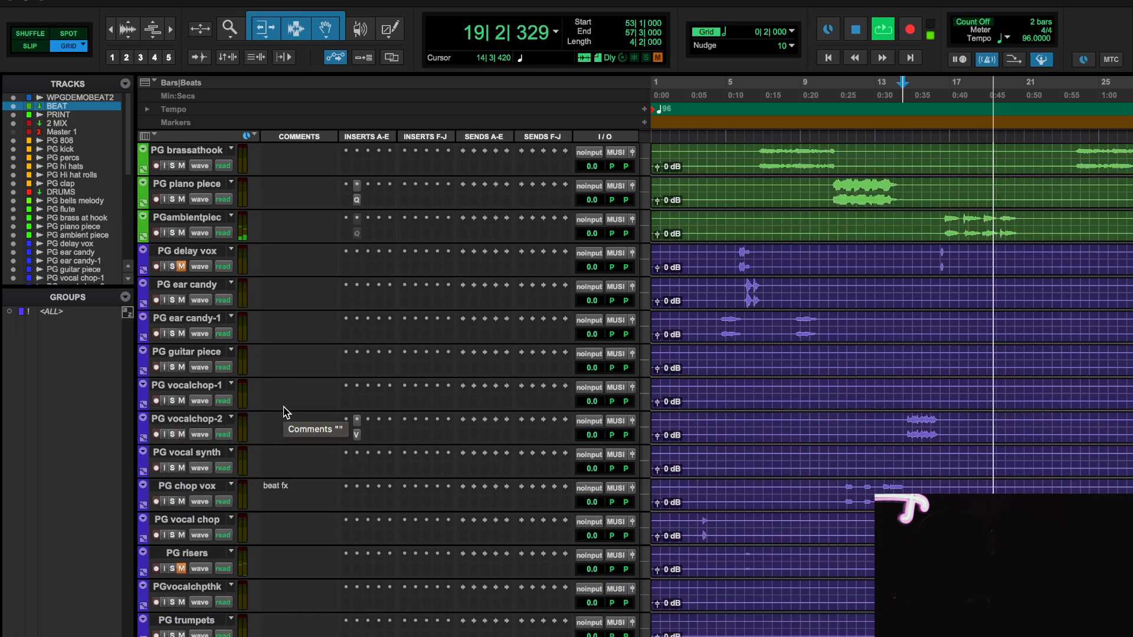
scroll(285, 411, up, 3)
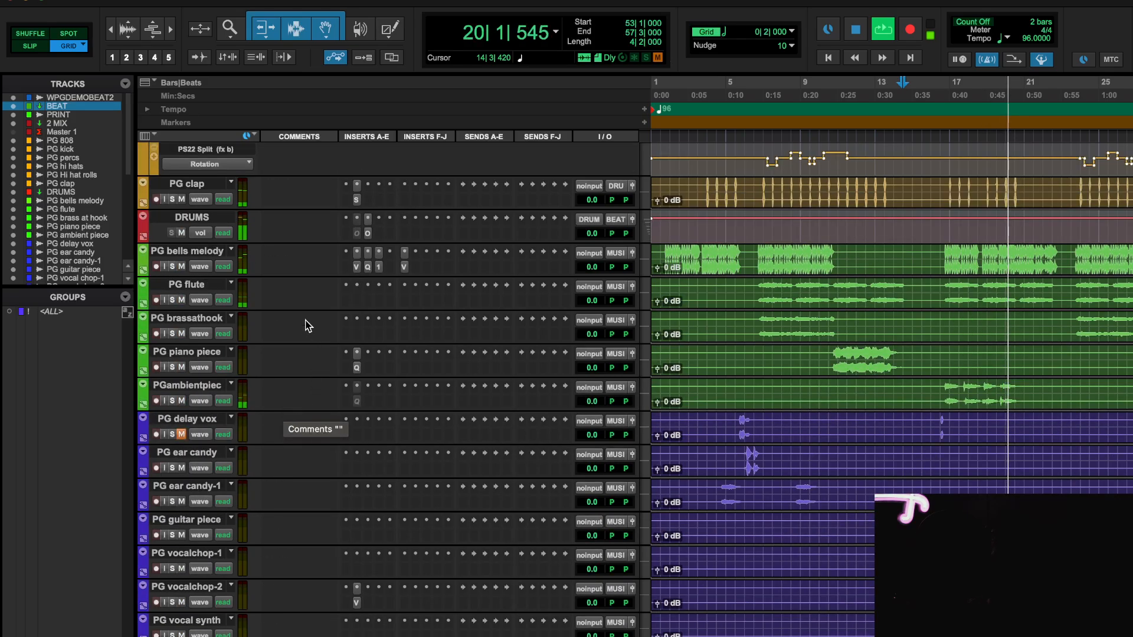
click(172, 299)
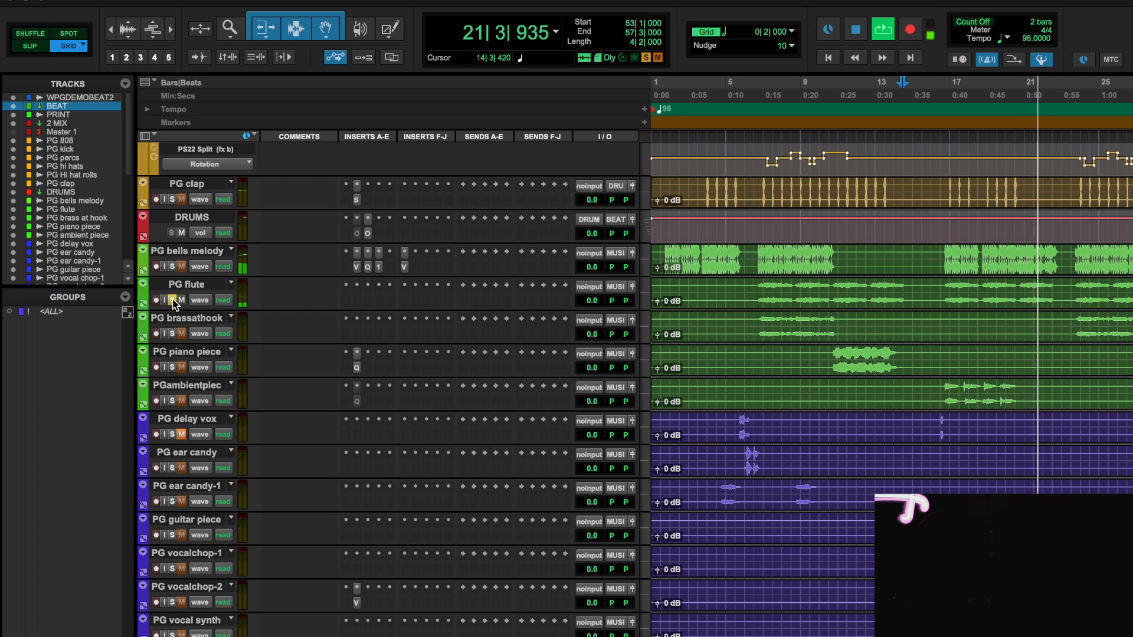
click(172, 300)
click(356, 300)
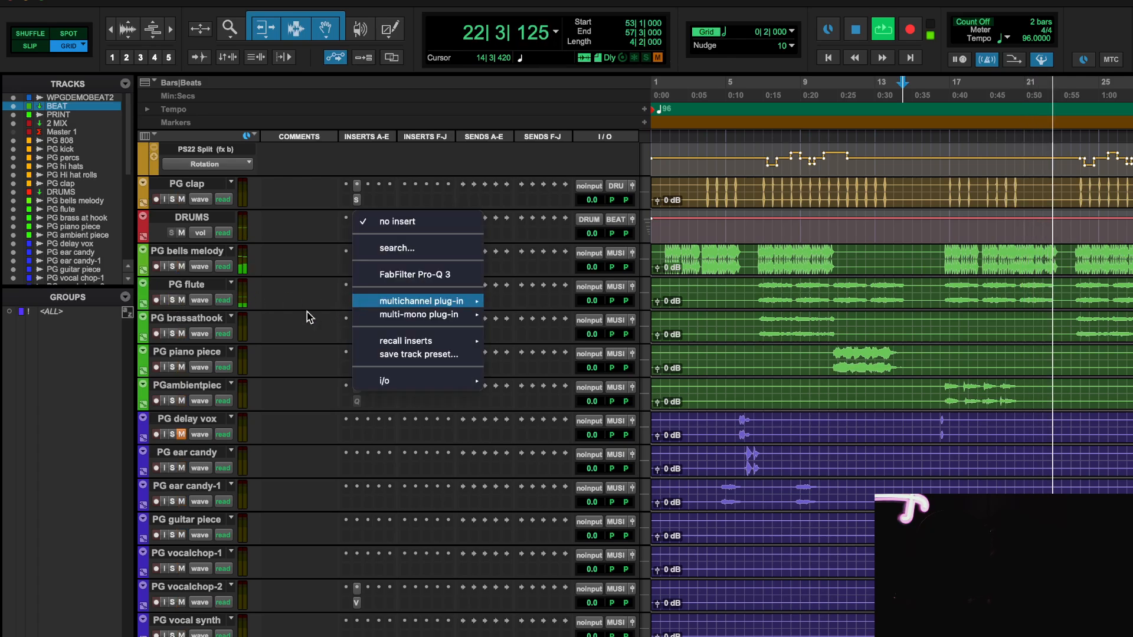
click(307, 312)
- Stop playback and replace the existing insert on PG piano piece with FabFilter Pro-C 2 (stereo)
scroll(362, 368, right, 1)
key(space)
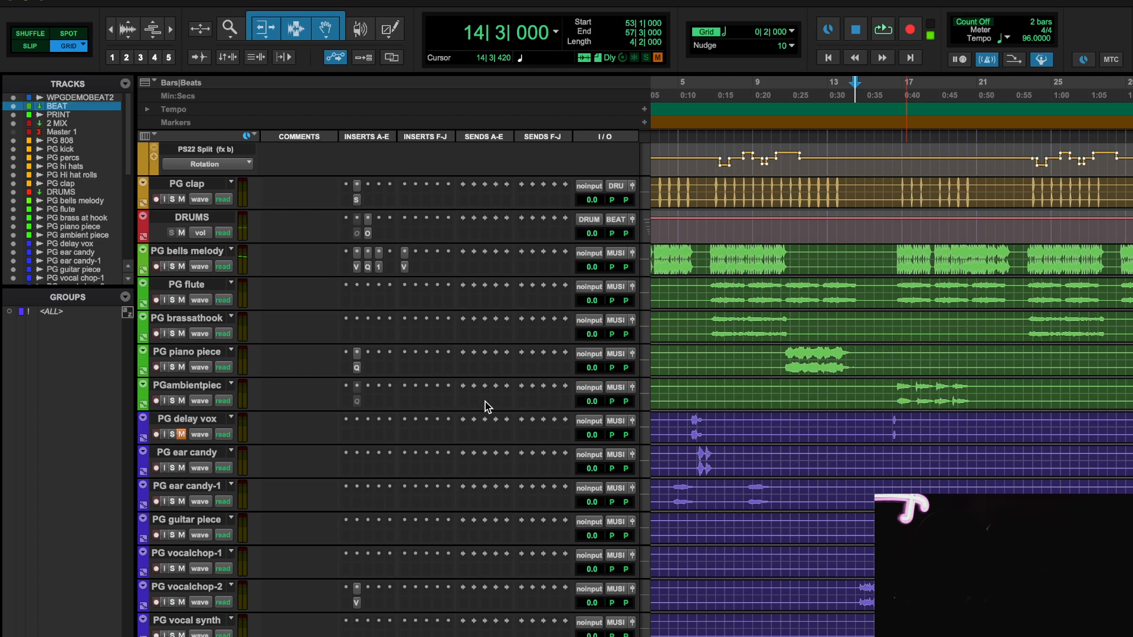
click(356, 369)
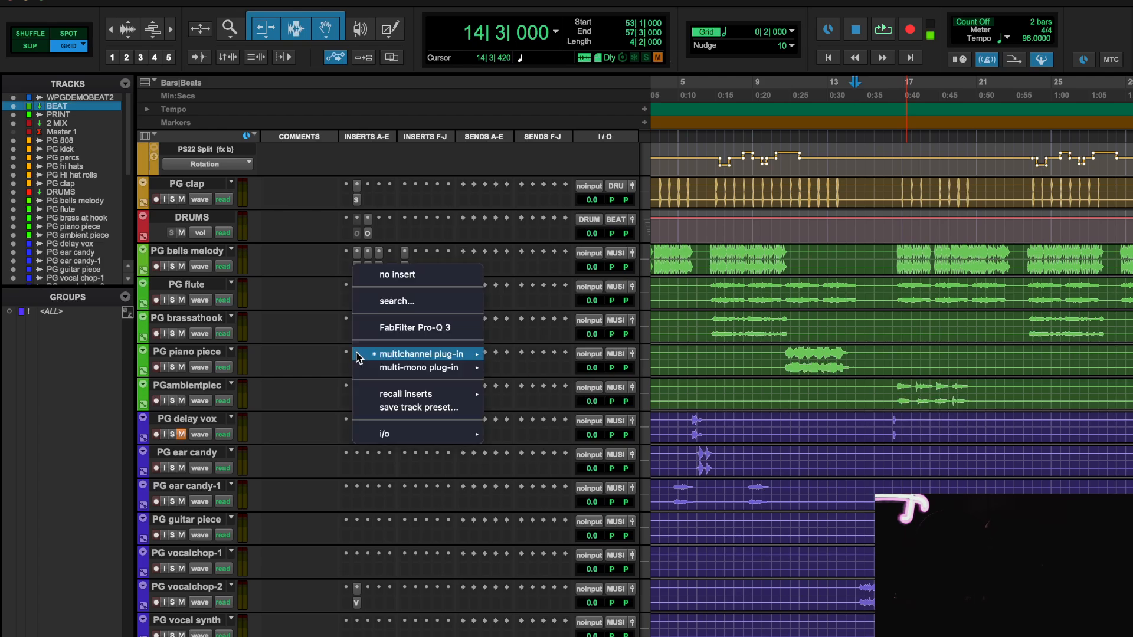
click(409, 301)
text(PRO C)
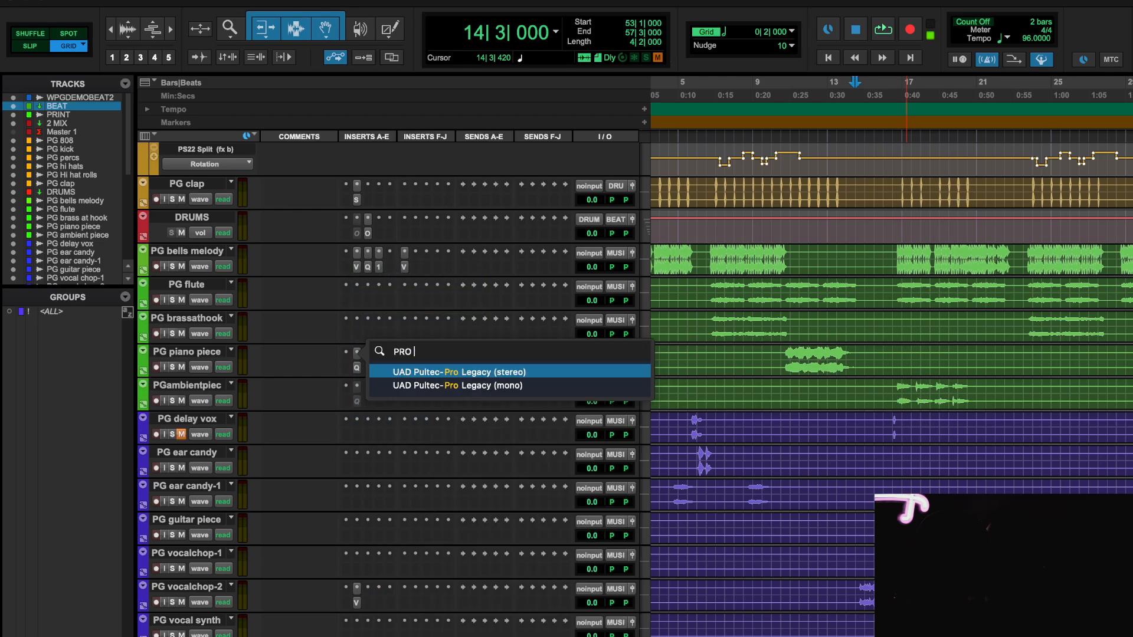
key(Down)
key(Down)
key(Down)
key(Down)
key(Return)
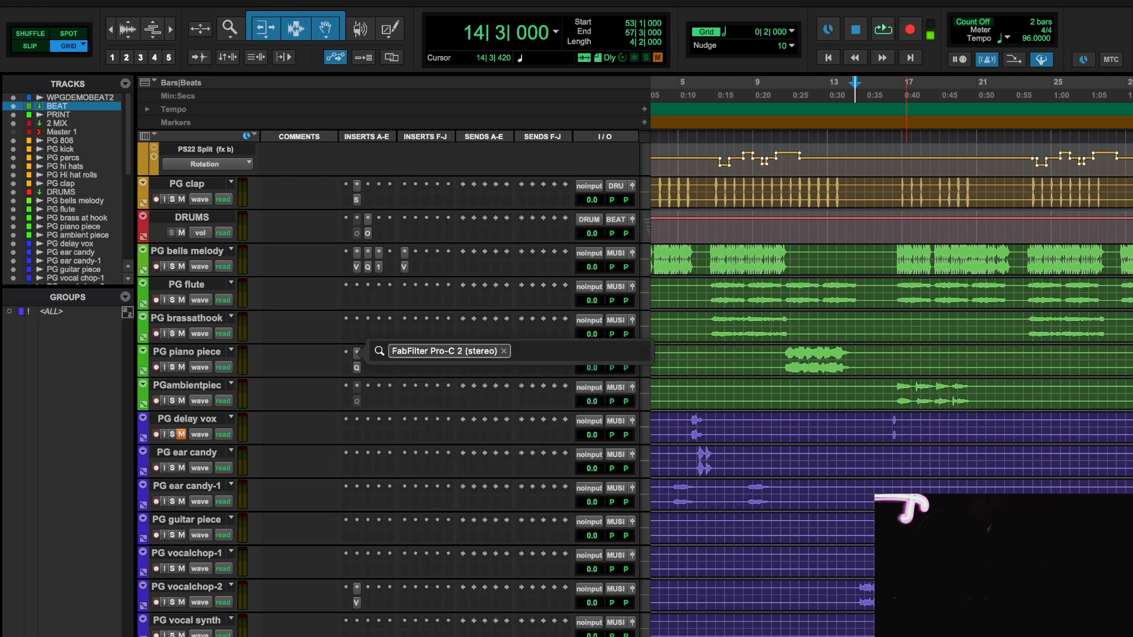
key(space)
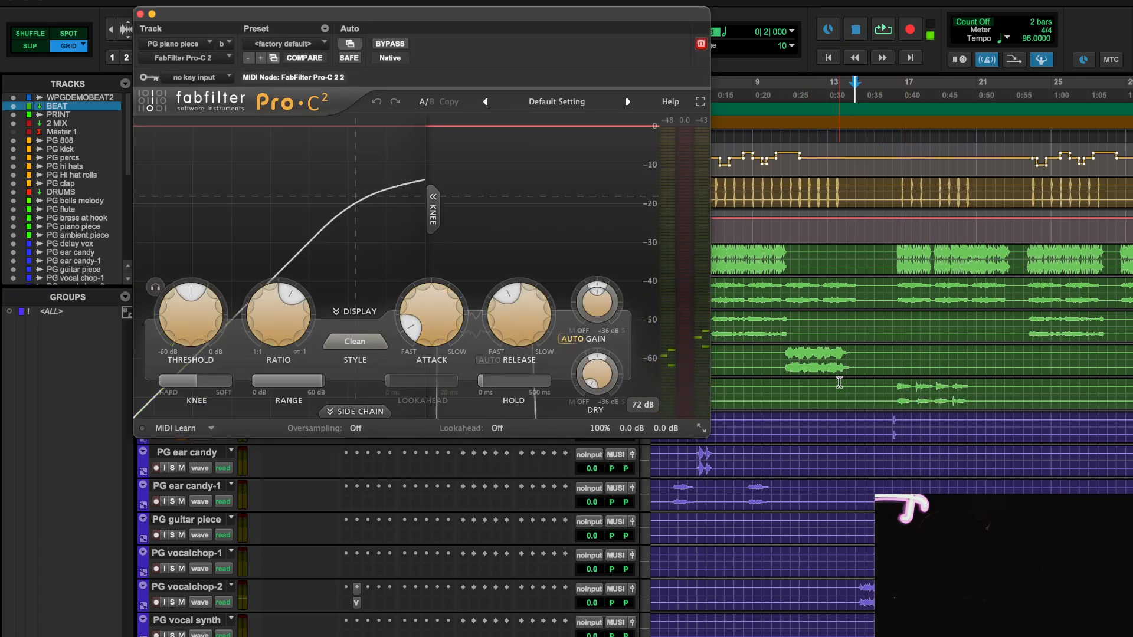
- Locate the piano clip in the timeline and start playback just before it, at about bar 9
scroll(839, 383, up, 3)
scroll(839, 382, right, 3)
scroll(836, 383, left, 10)
scroll(835, 384, down, 2)
scroll(835, 384, up, 5)
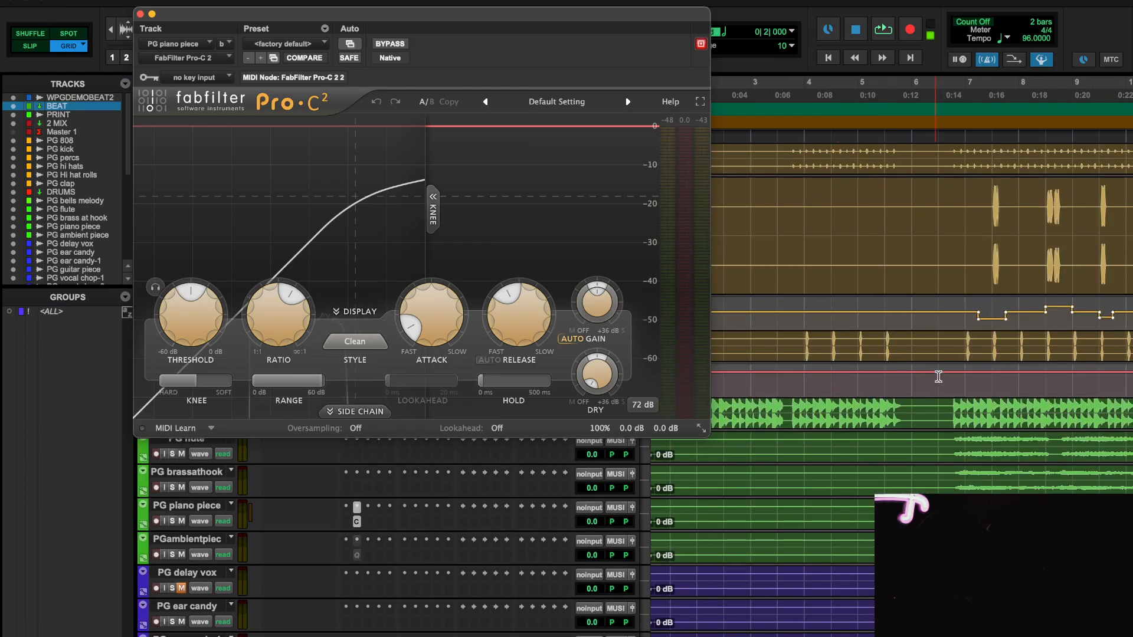
scroll(938, 376, right, 5)
scroll(818, 519, down, 5)
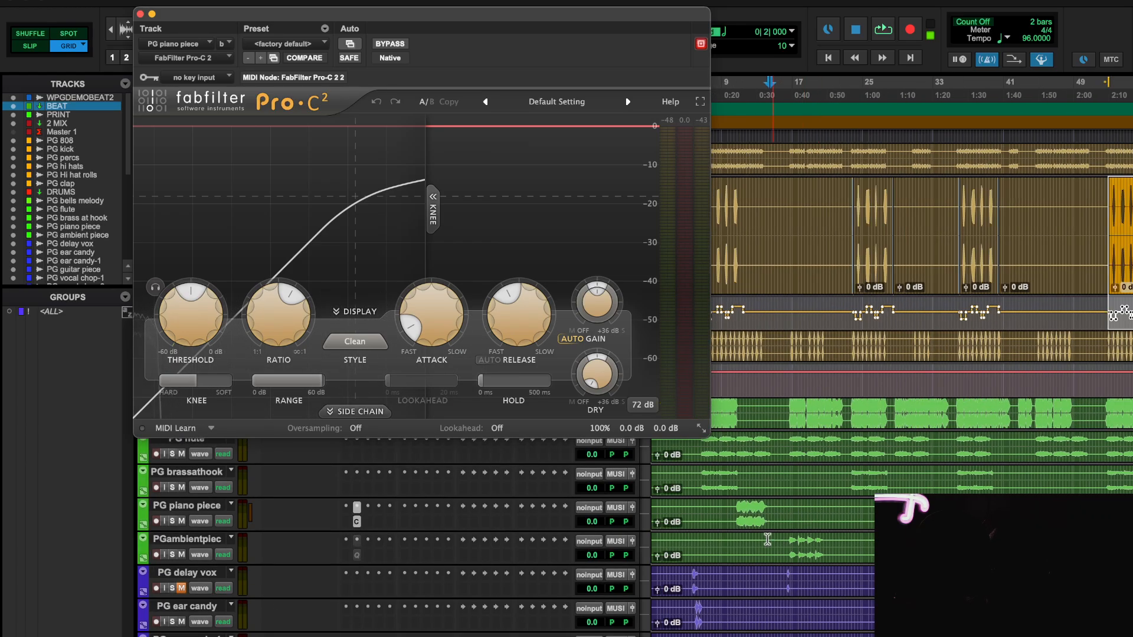
scroll(737, 531, down, 5)
scroll(736, 531, right, 5)
scroll(735, 530, left, 5)
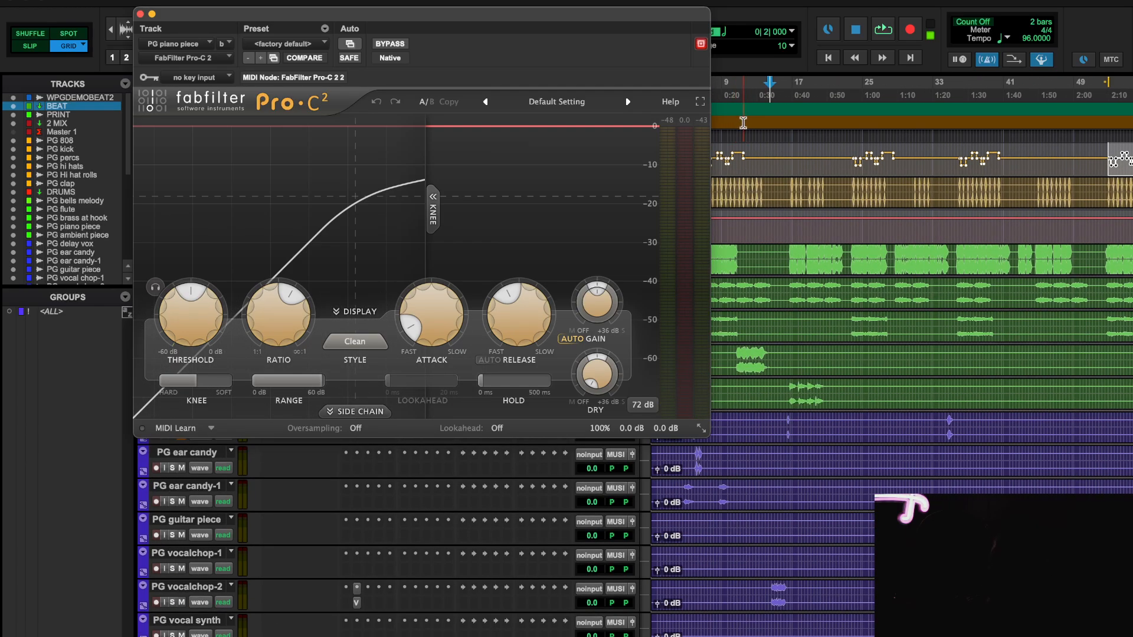
click(730, 122)
key(space)
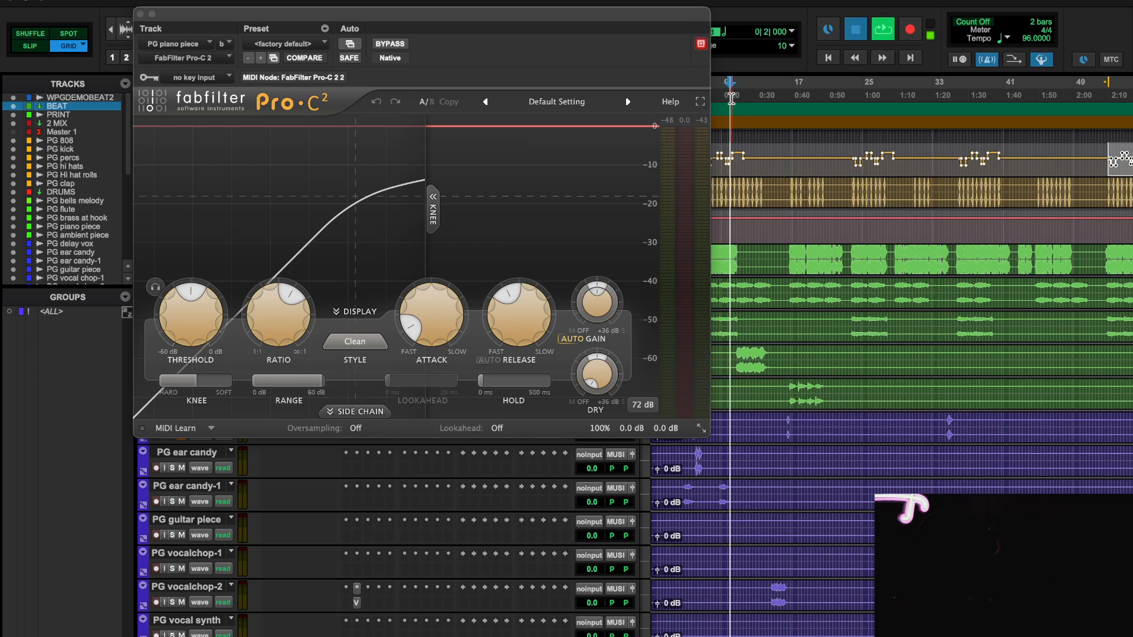
- Load the PRO C SRT preset in the piano piece's Pro-C 2 and lower its threshold for stronger compression
click(139, 13)
click(356, 369)
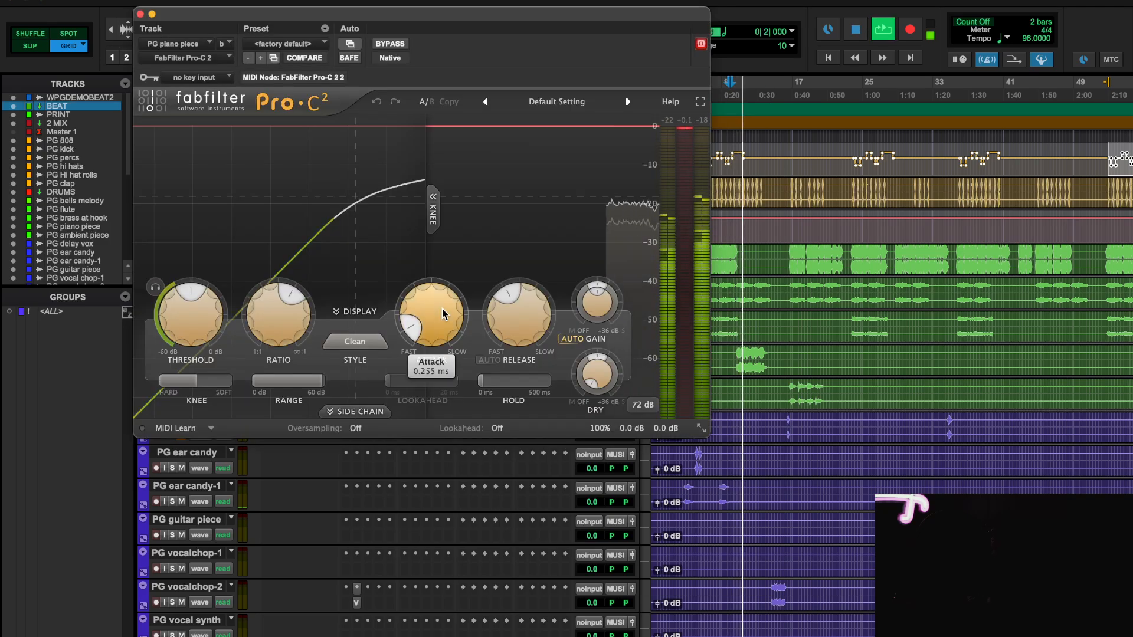
click(324, 44)
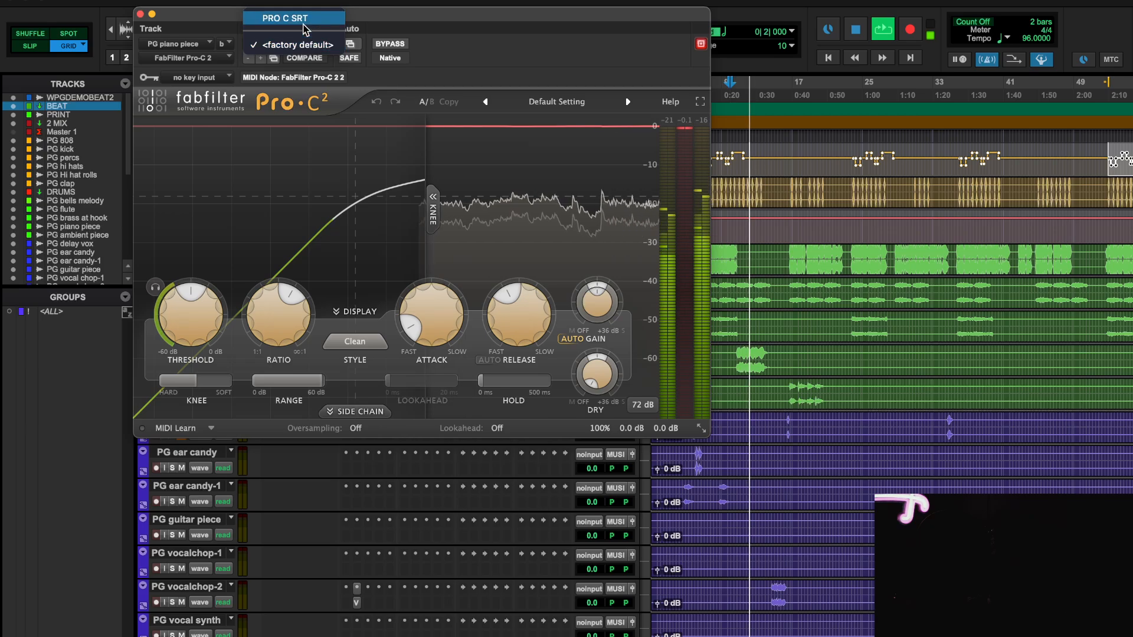
click(286, 15)
drag(190, 331, 189, 372)
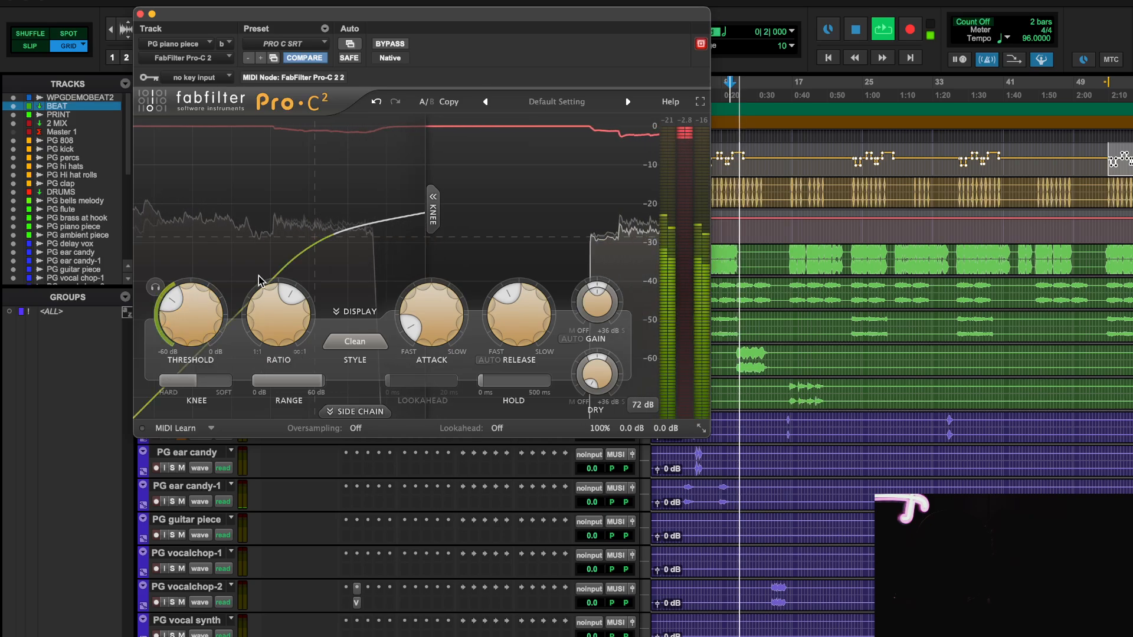
drag(194, 312, 193, 332)
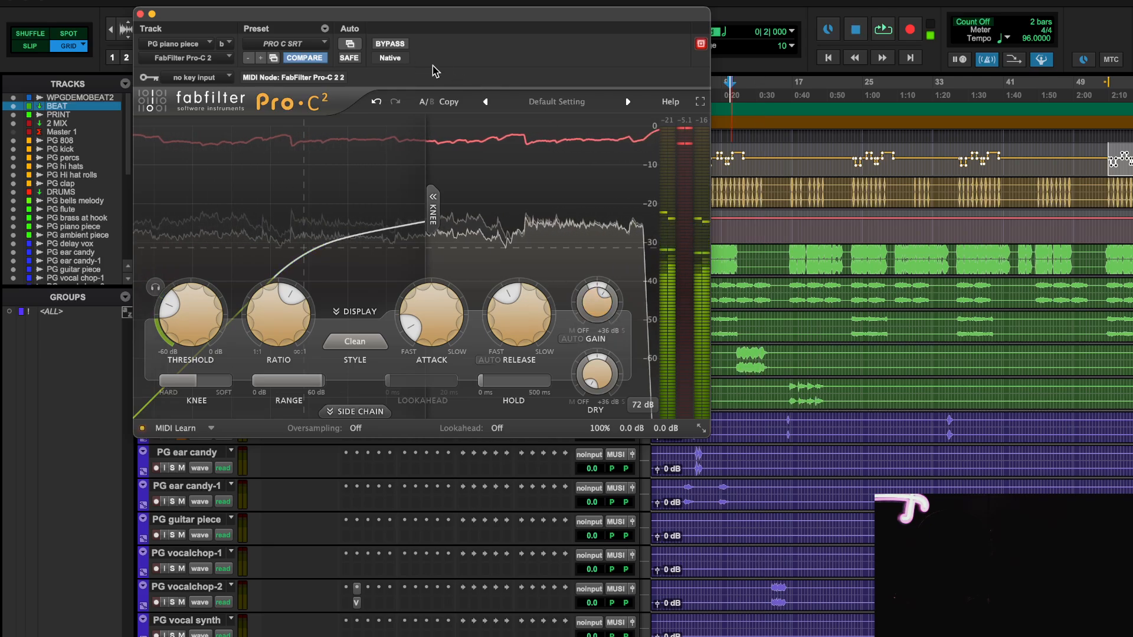
- Compare the piano piece with the Pro-C 2 bypassed and active, leave it active and close the plug-in
key(space)
click(391, 43)
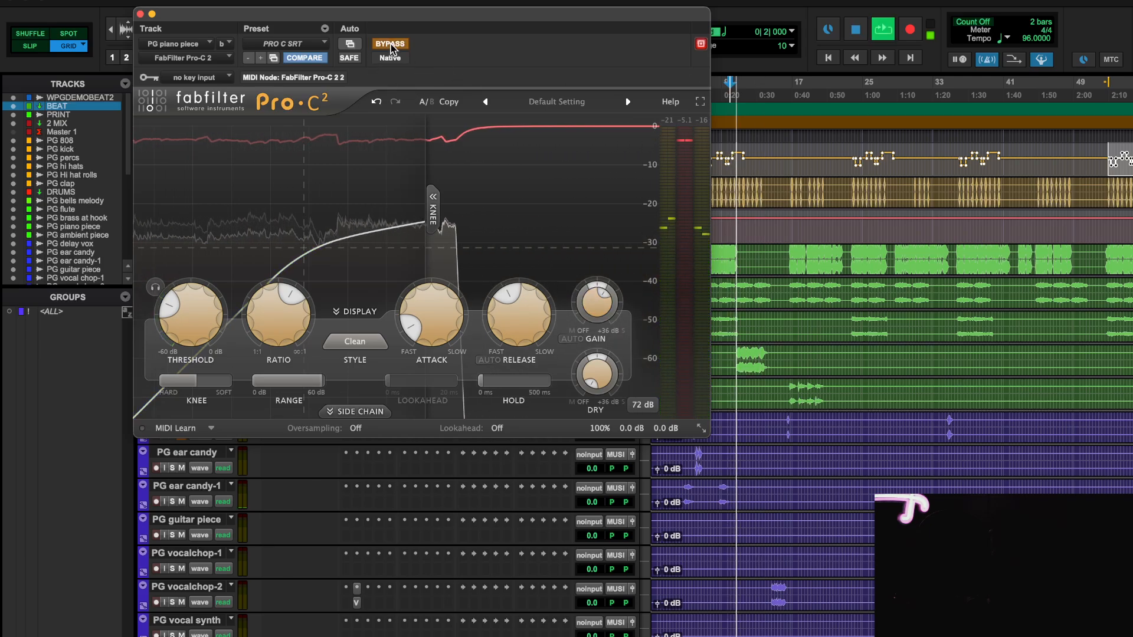
click(390, 44)
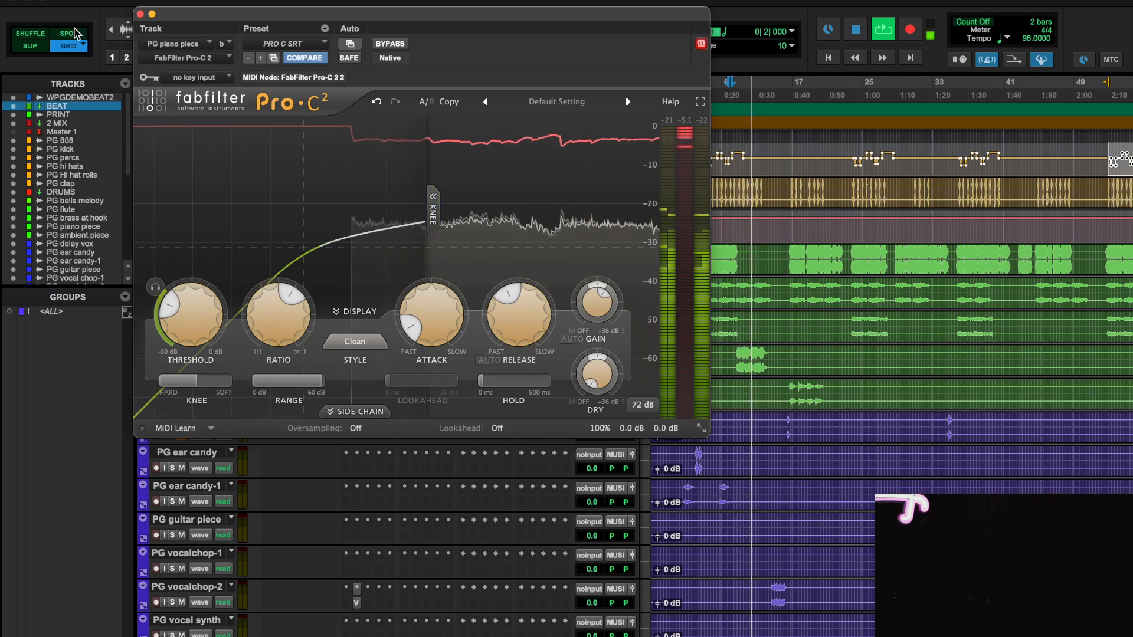
click(140, 14)
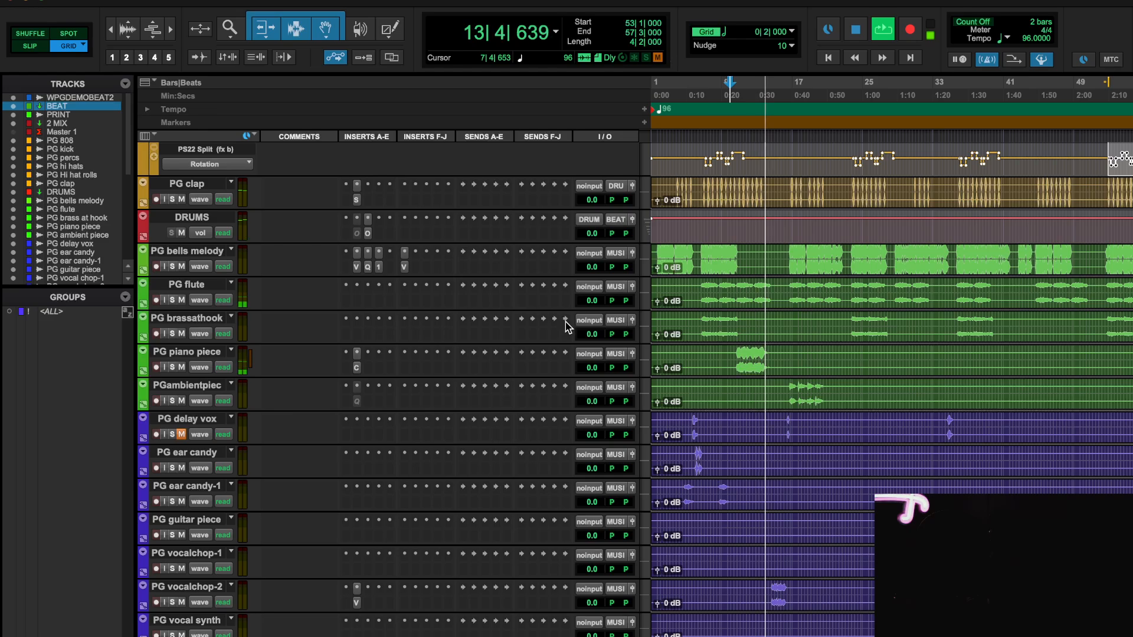
- Insert soothe2 on the PG risers track with its factory default preset and close the plug-in
scroll(614, 343, down, 1)
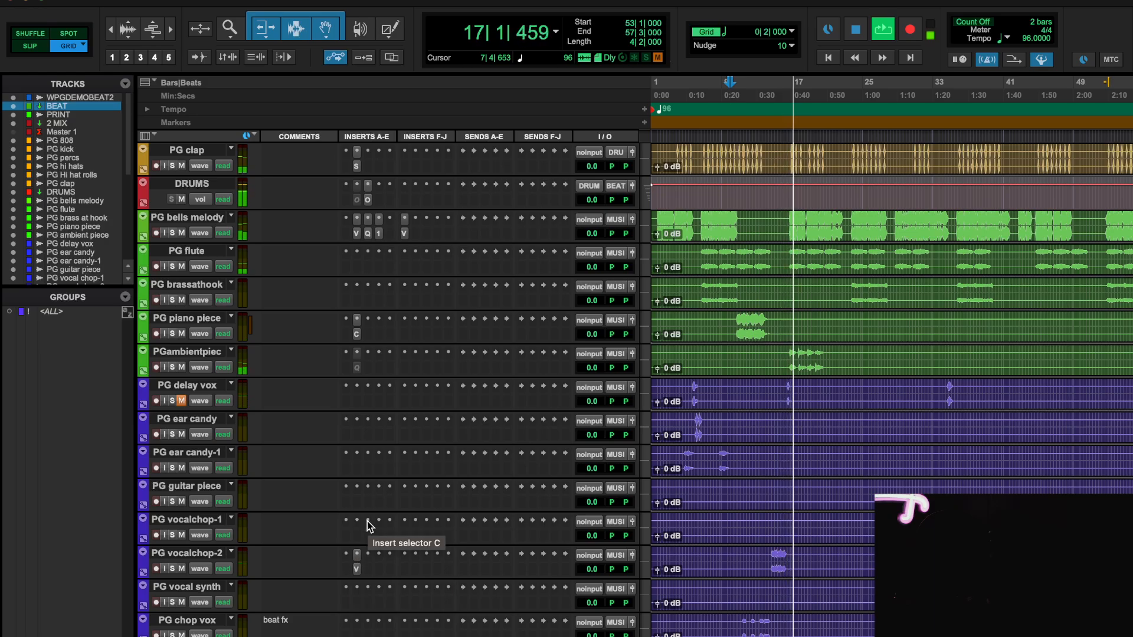
scroll(371, 525, down, 3)
scroll(371, 525, down, 2)
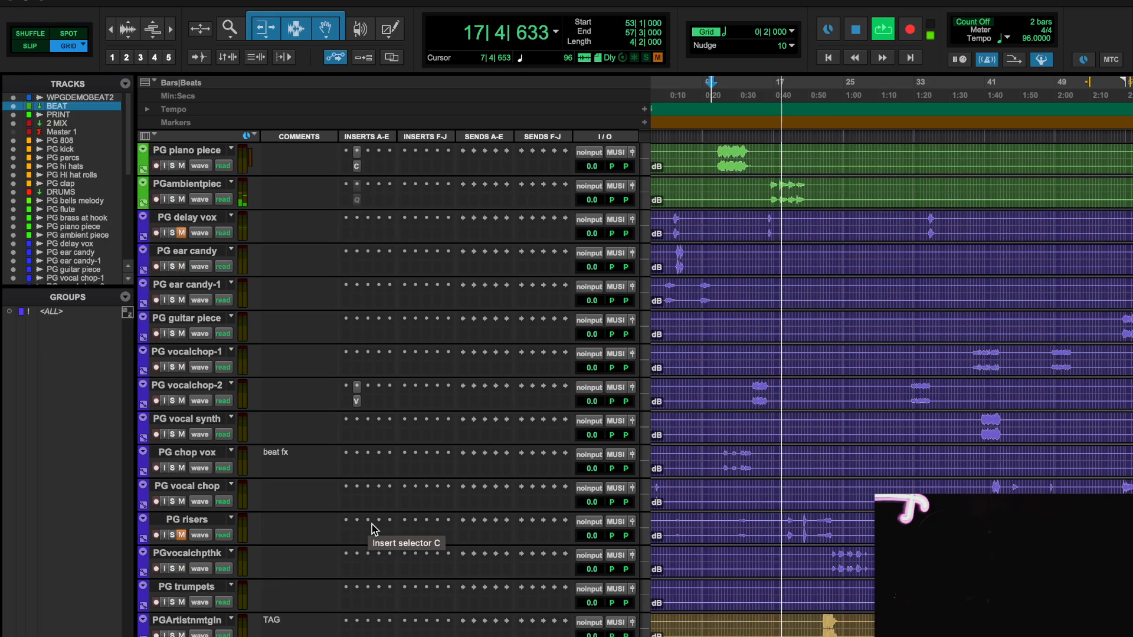
scroll(372, 524, down, 4)
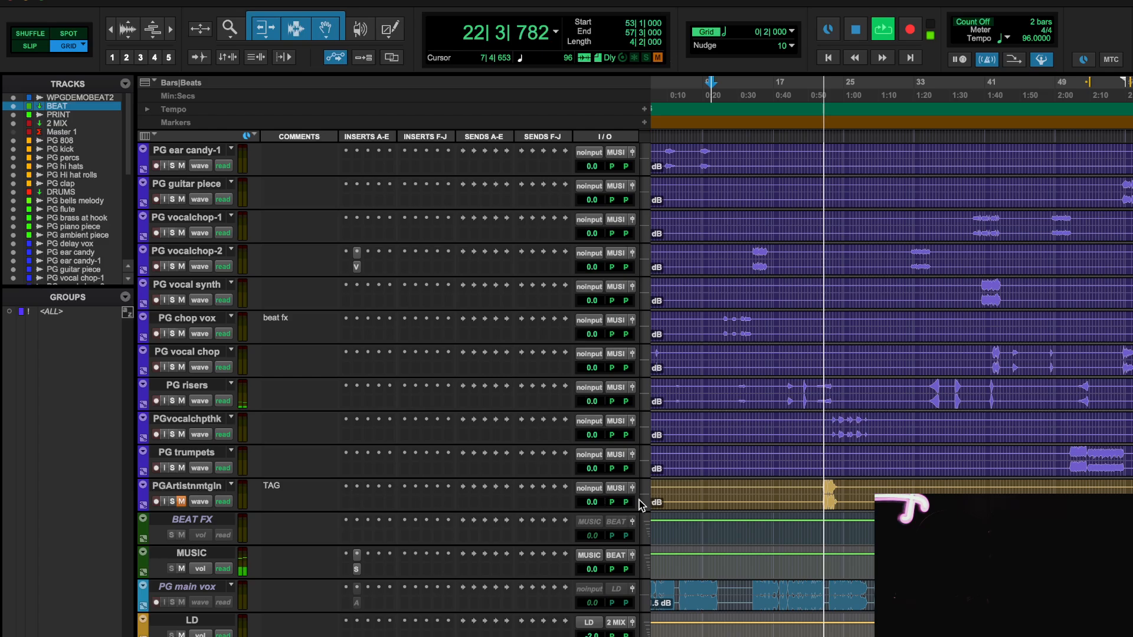
scroll(664, 508, right, 3)
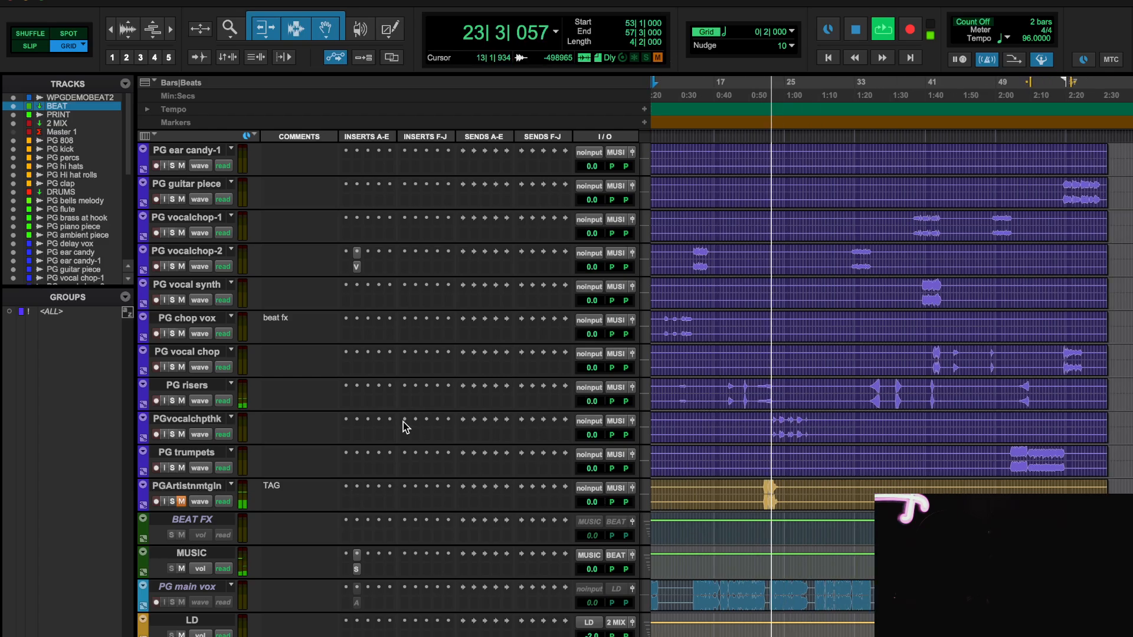
click(356, 401)
click(405, 350)
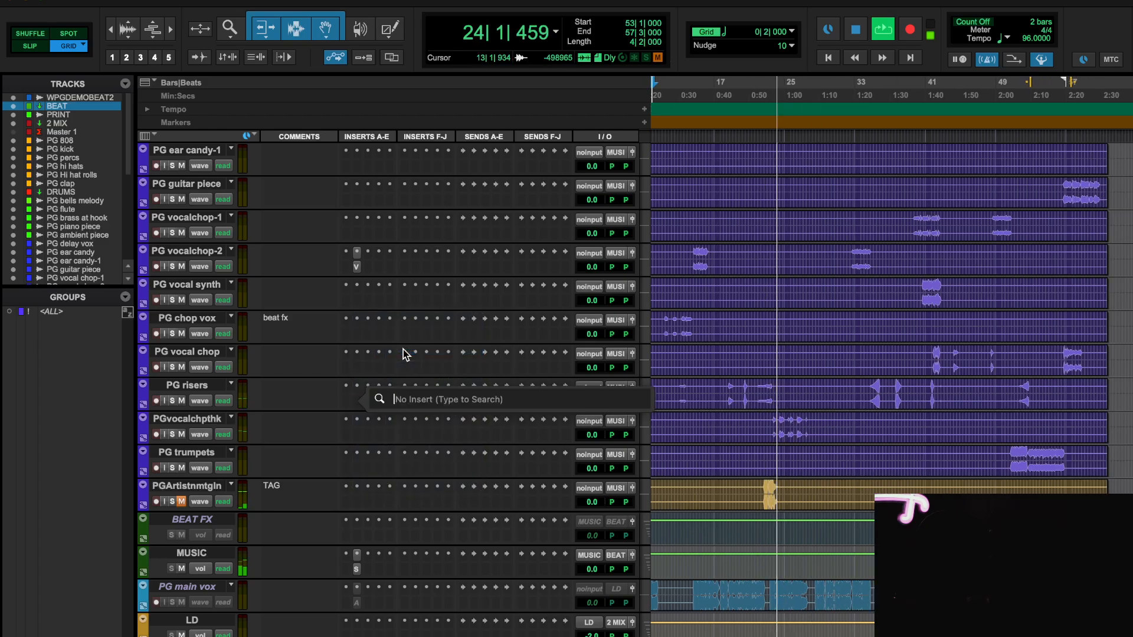
text(soo)
key(Return)
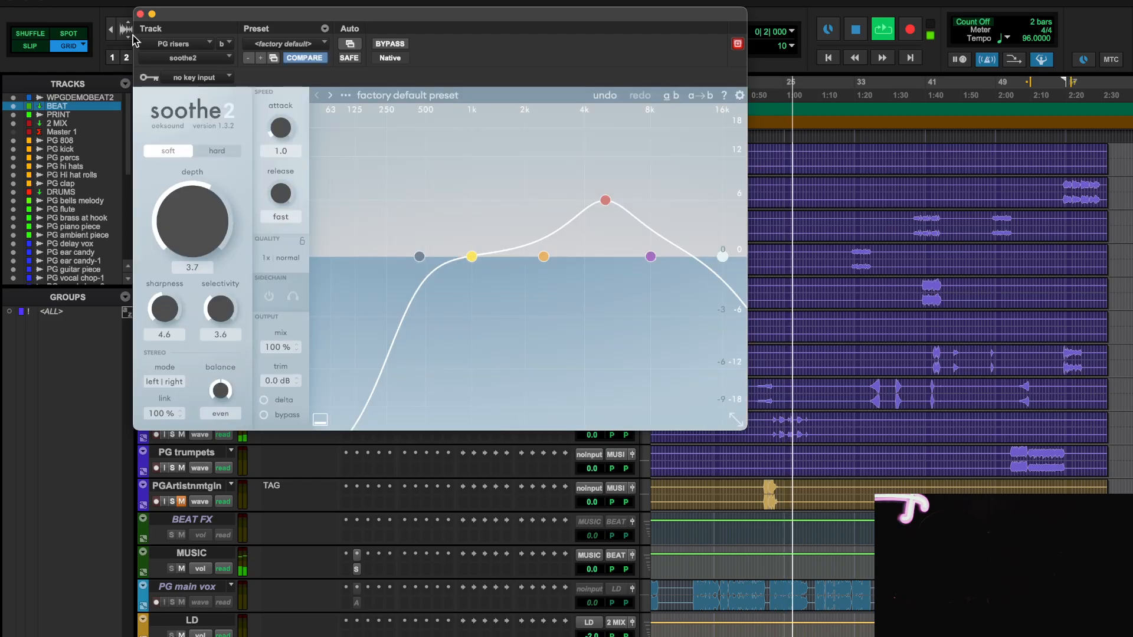
click(140, 14)
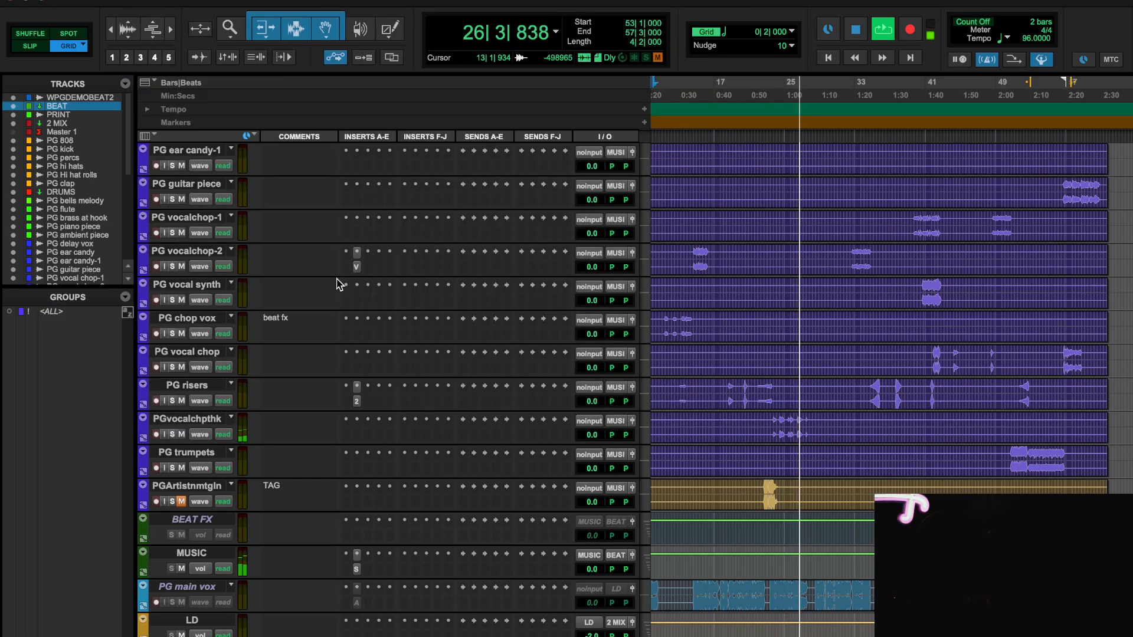
- Solo the PGvocalchpthk track and play it from about bar 23, just before its first clip
click(172, 434)
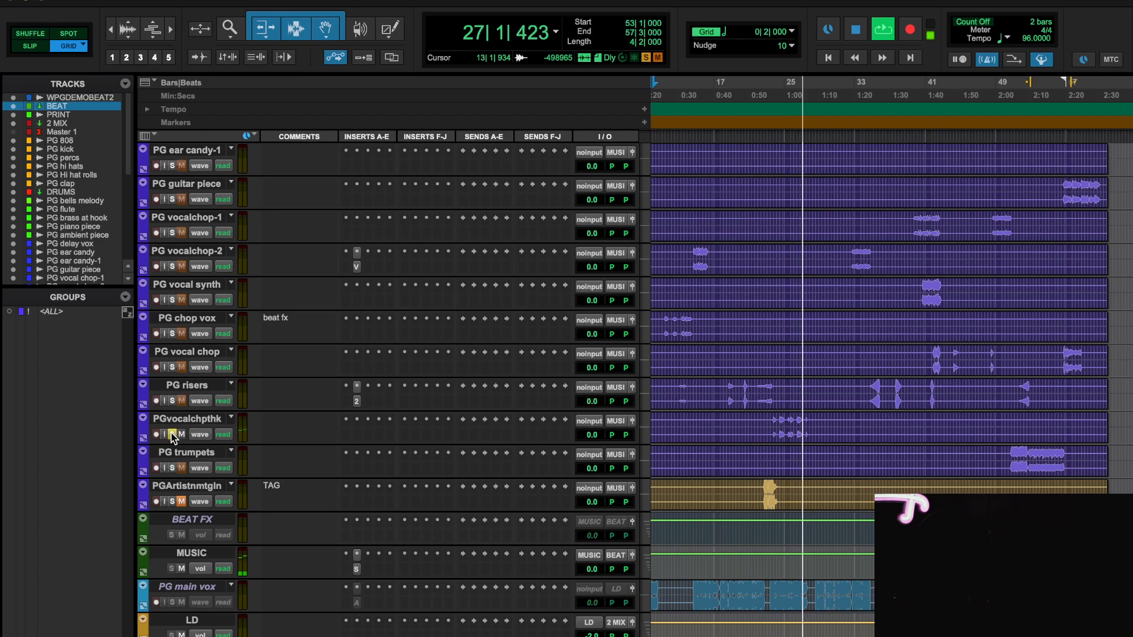
click(771, 94)
key(t)
key(t)
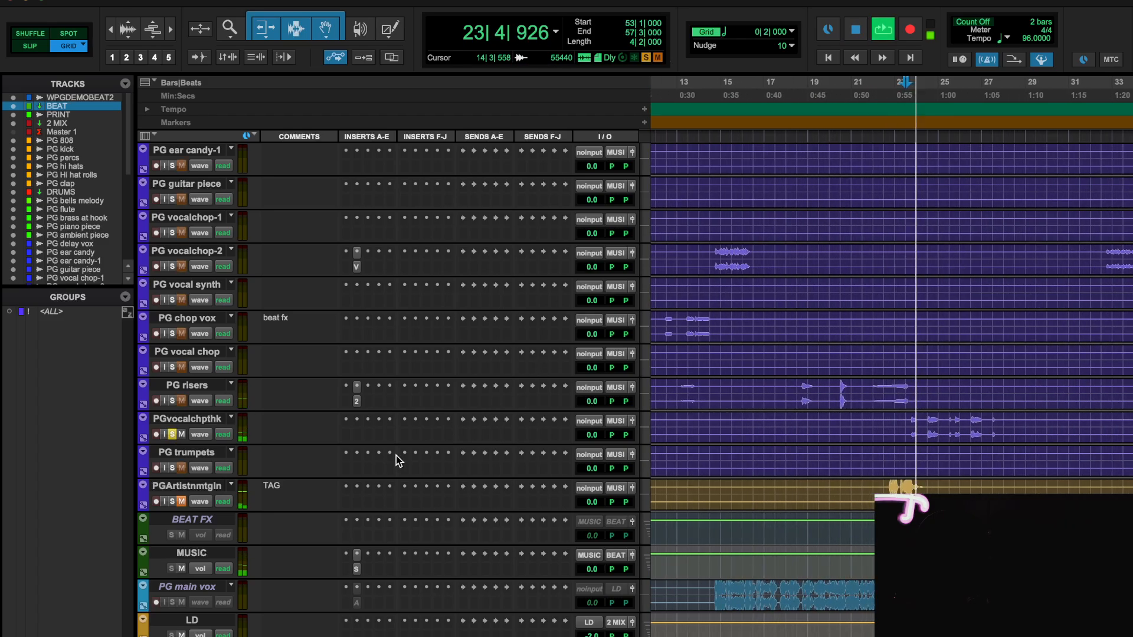
- Search the plug-ins for "spe" and insert the match on the PGvocalchpthk track
click(357, 354)
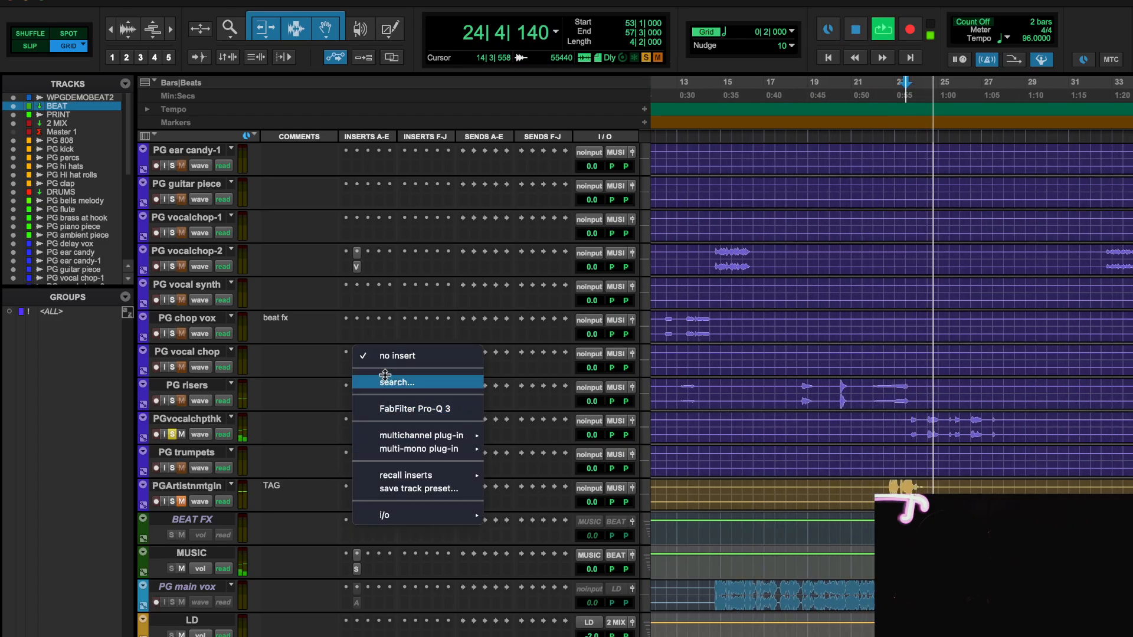
click(385, 381)
text(spe)
key(Return)
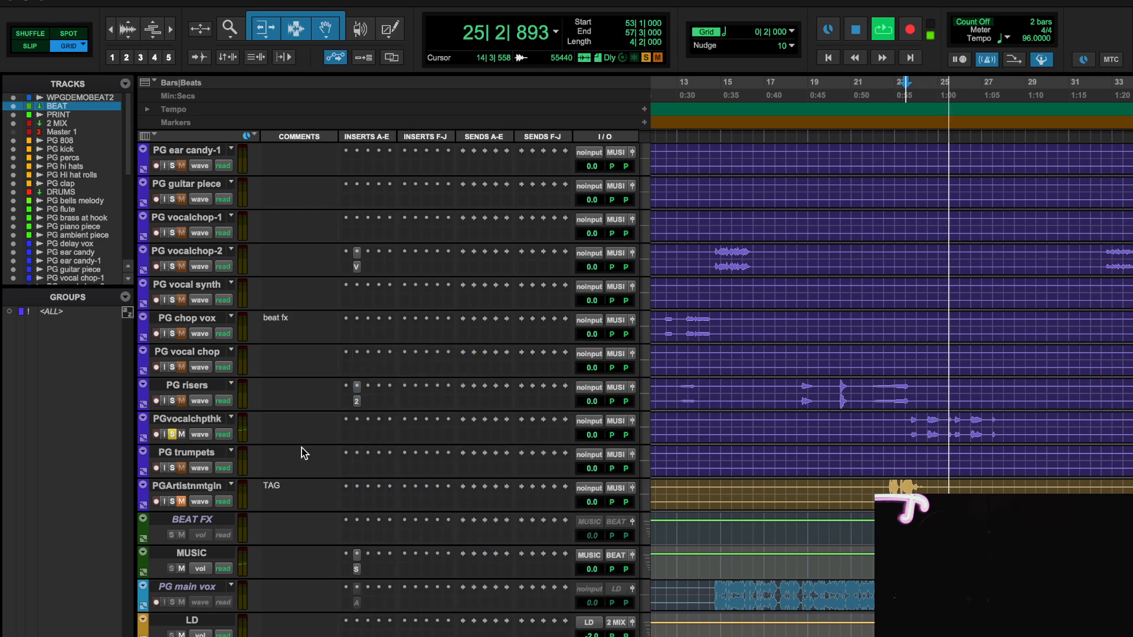
- Unsolo the PGvocalchpthk track, boost Spectre's middle band by 4 dB at 1.35 kHz and close the plug-in
drag(210, 11, 424, 12)
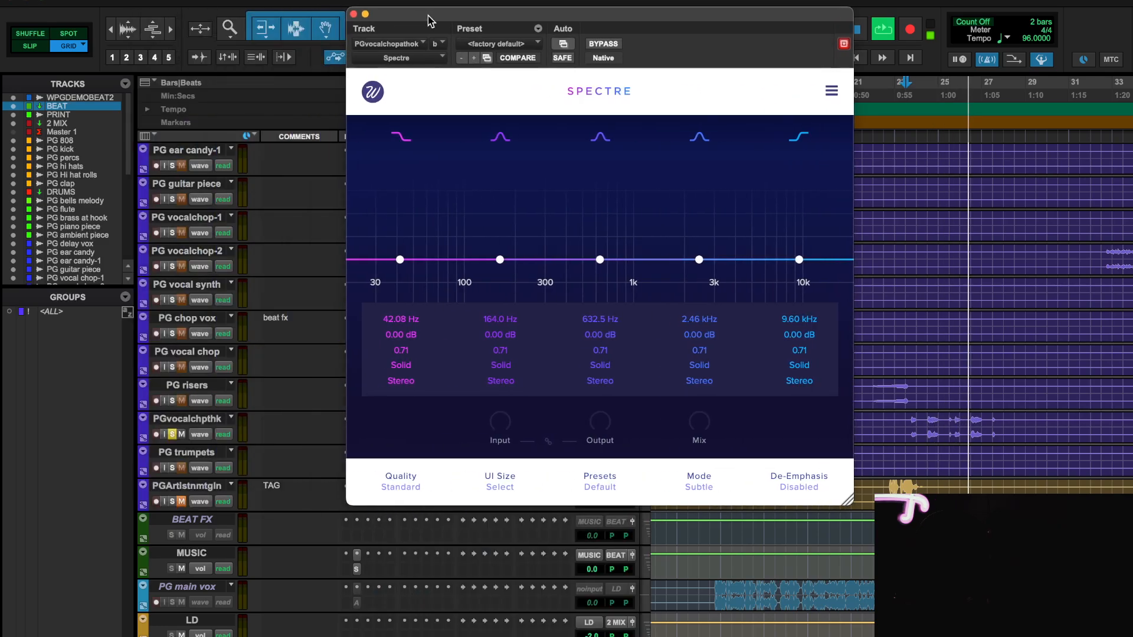
click(171, 434)
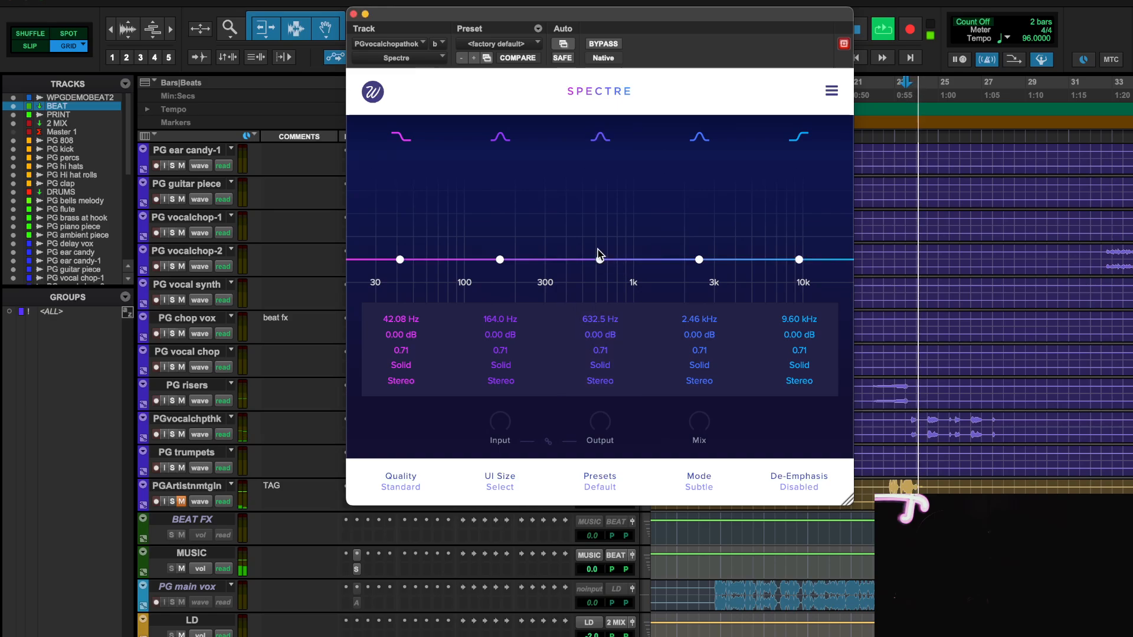
drag(600, 260, 655, 217)
double_click(600, 335)
text(4)
key(Return)
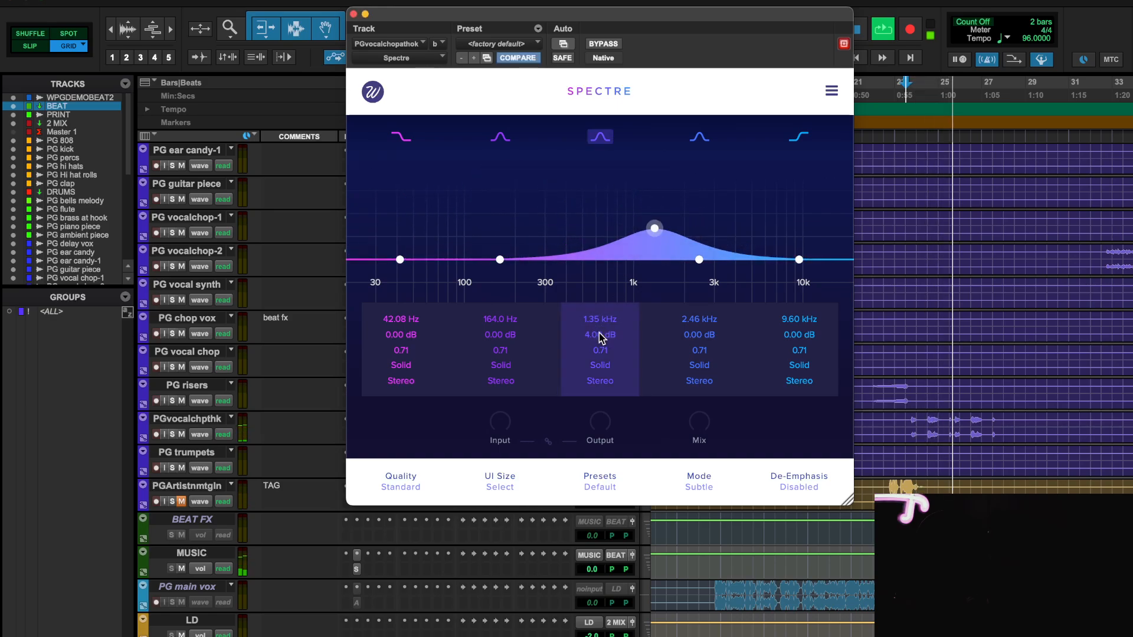
click(353, 14)
- Play the full beat from bar 23|3, just before the PGvocalchpthk clips, and review the vocal, effects and melody tracks
click(889, 436)
key(space)
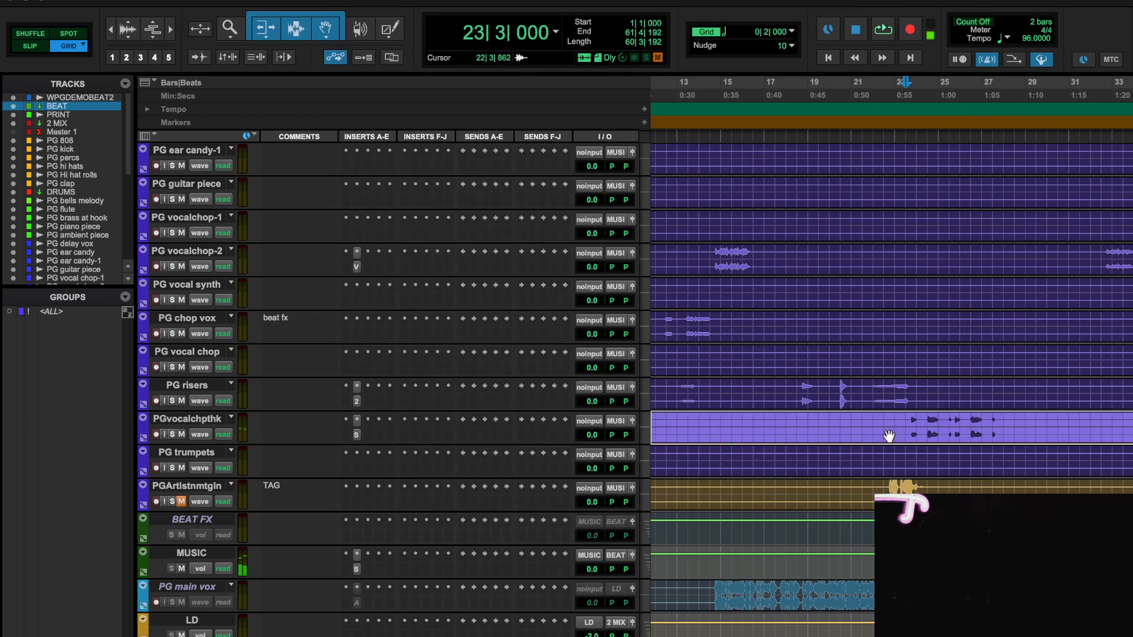
key(space)
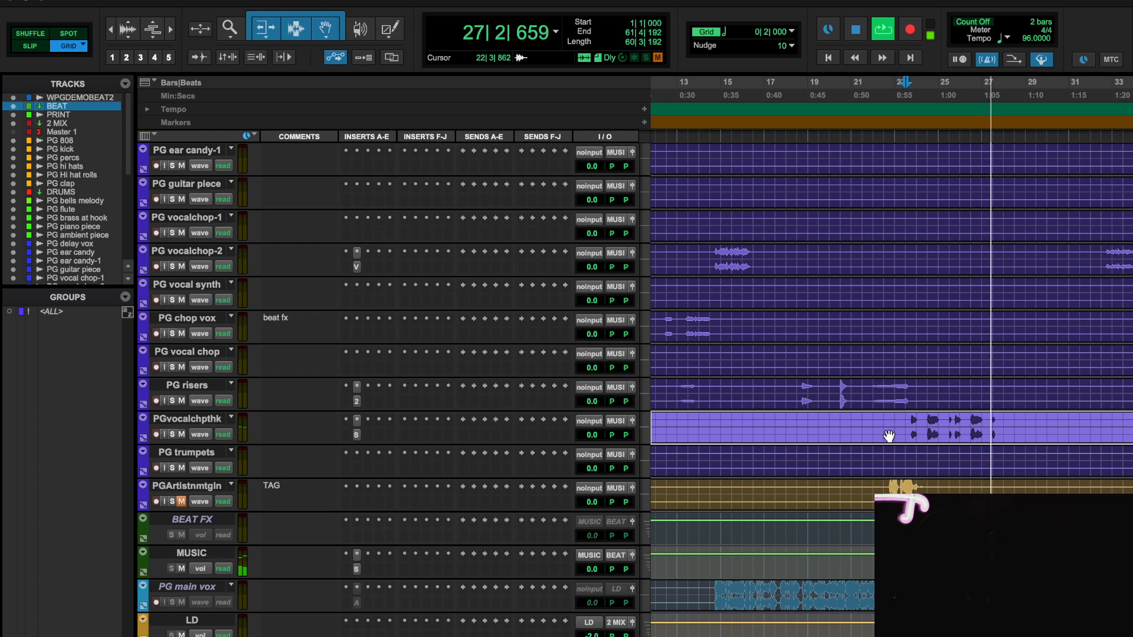
key(r)
scroll(888, 436, up, 3)
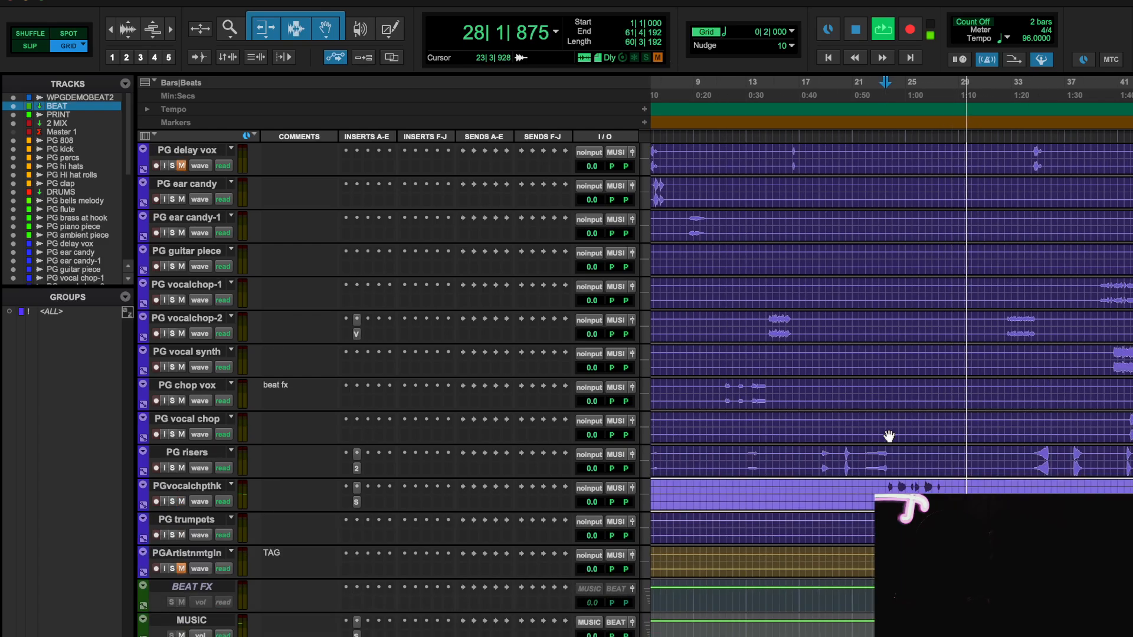
scroll(889, 436, right, 2)
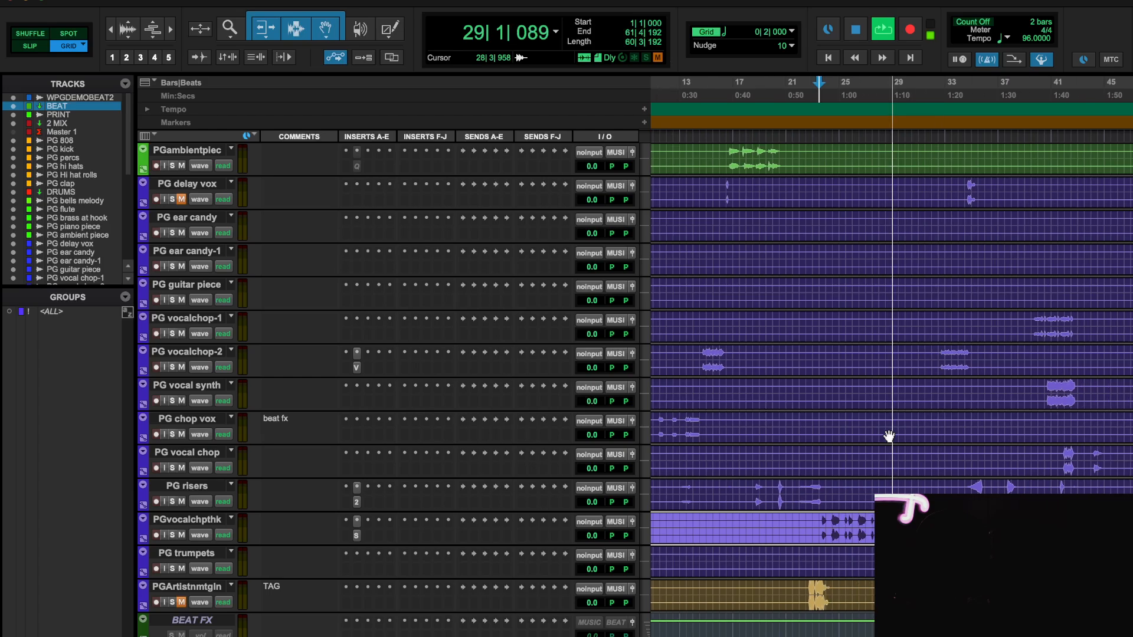
scroll(889, 436, up, 3)
scroll(889, 436, up, 1)
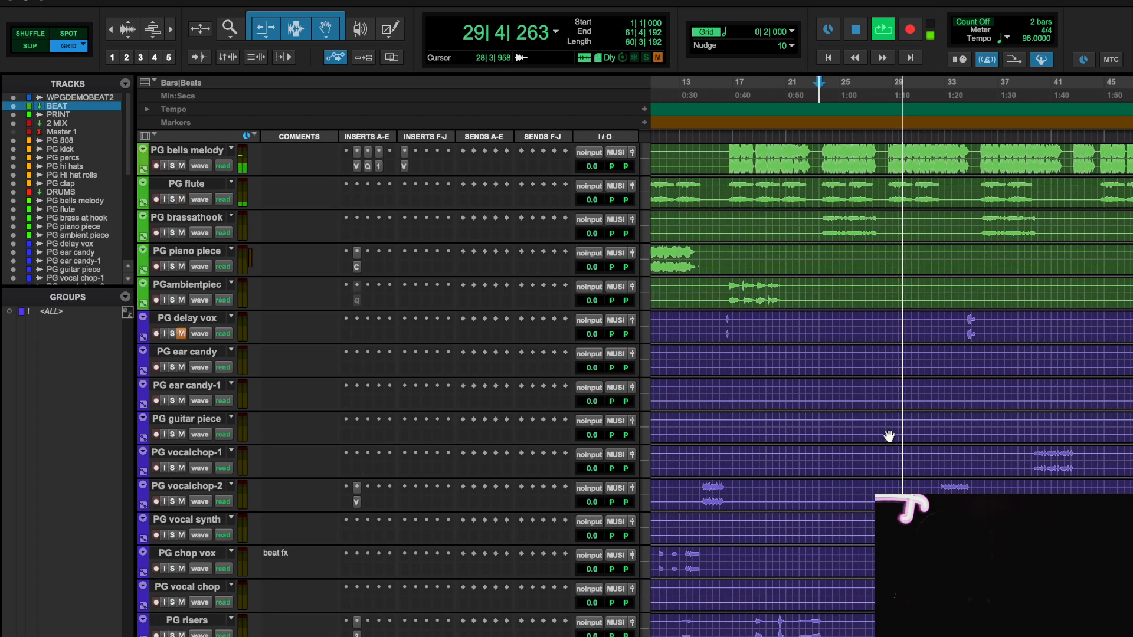
scroll(889, 436, up, 1)
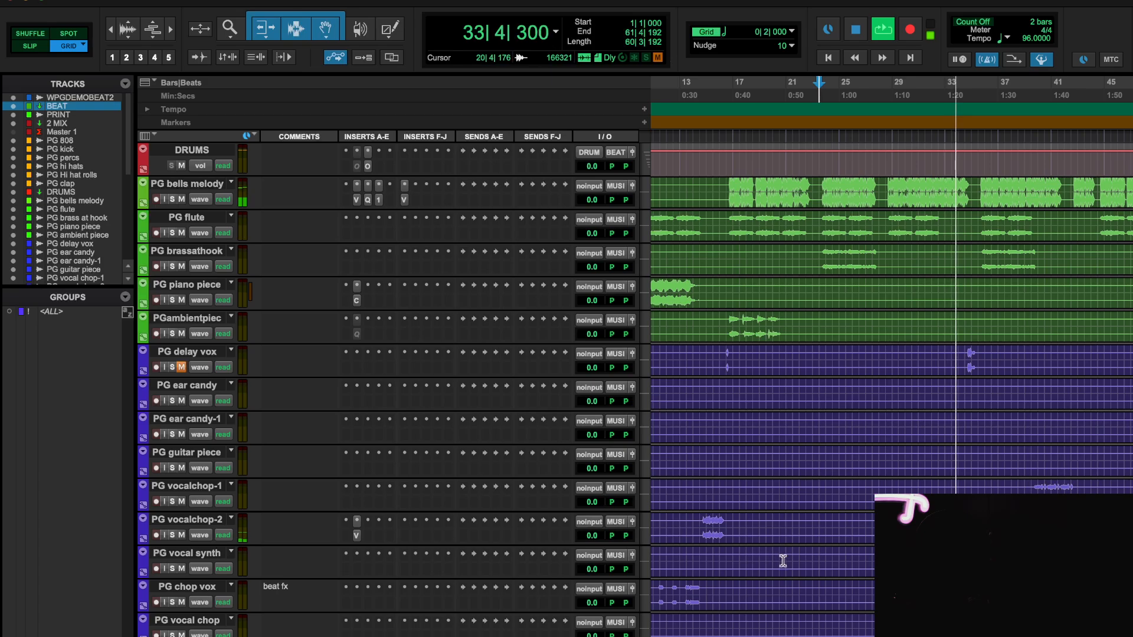
- Raise the depth of soothe2 on the PG risers track to 9.7 and close the plug-in
scroll(783, 561, down, 1)
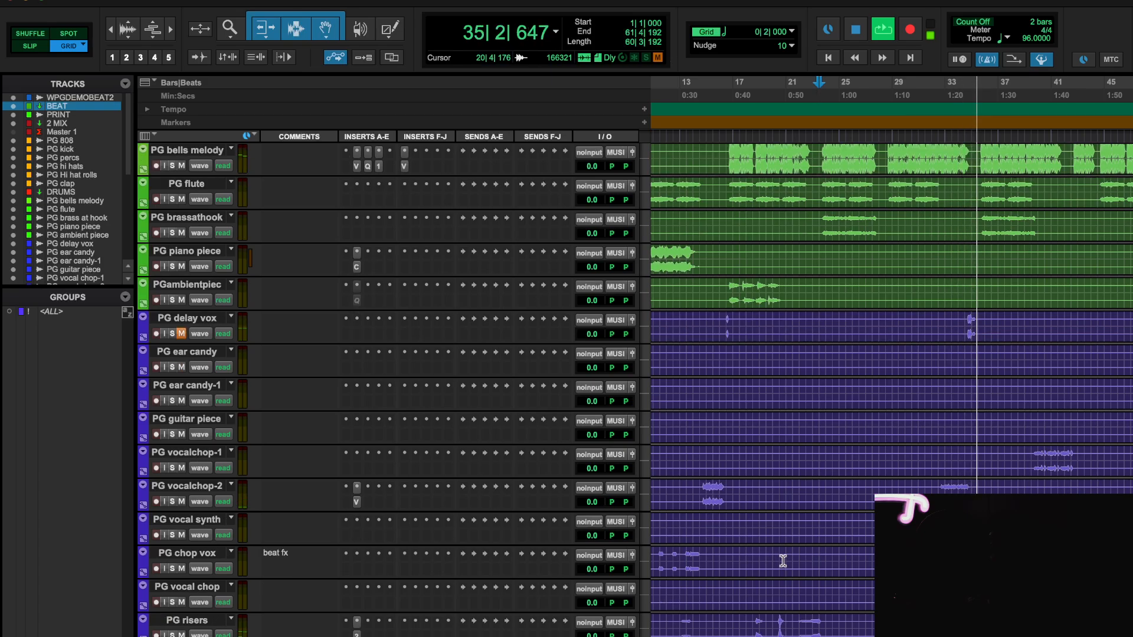
click(355, 635)
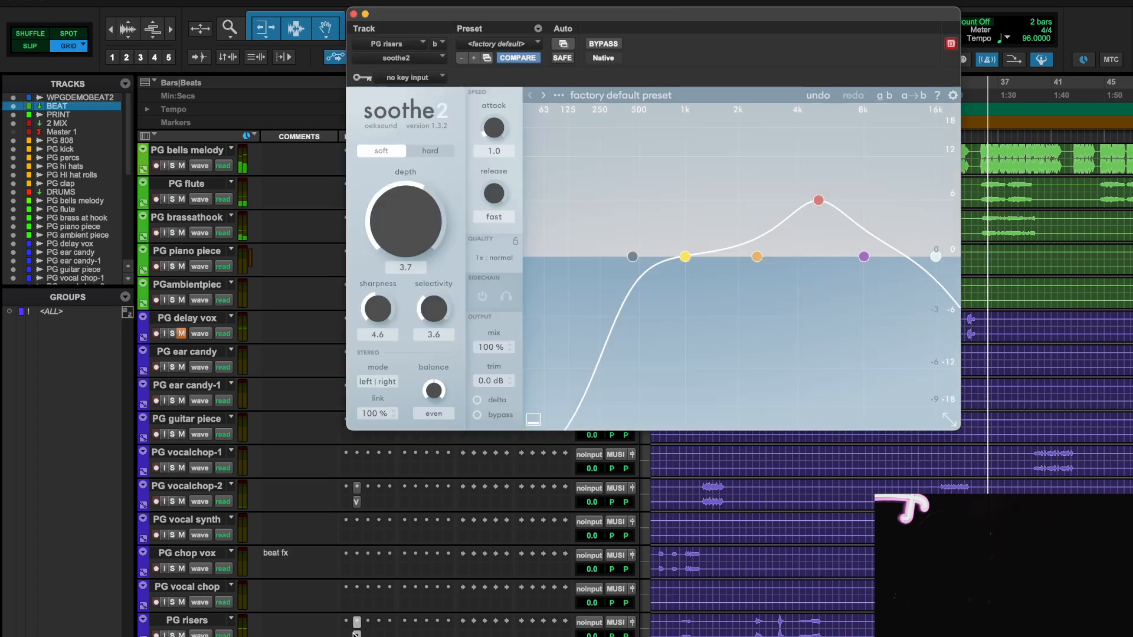
scroll(783, 561, down, 1)
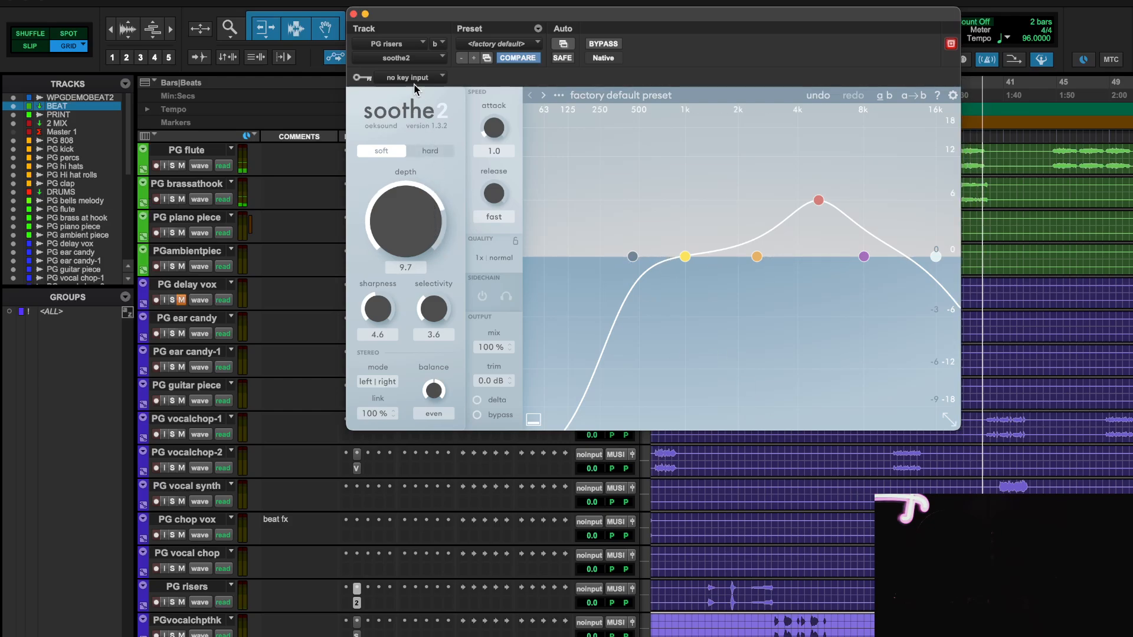
click(352, 14)
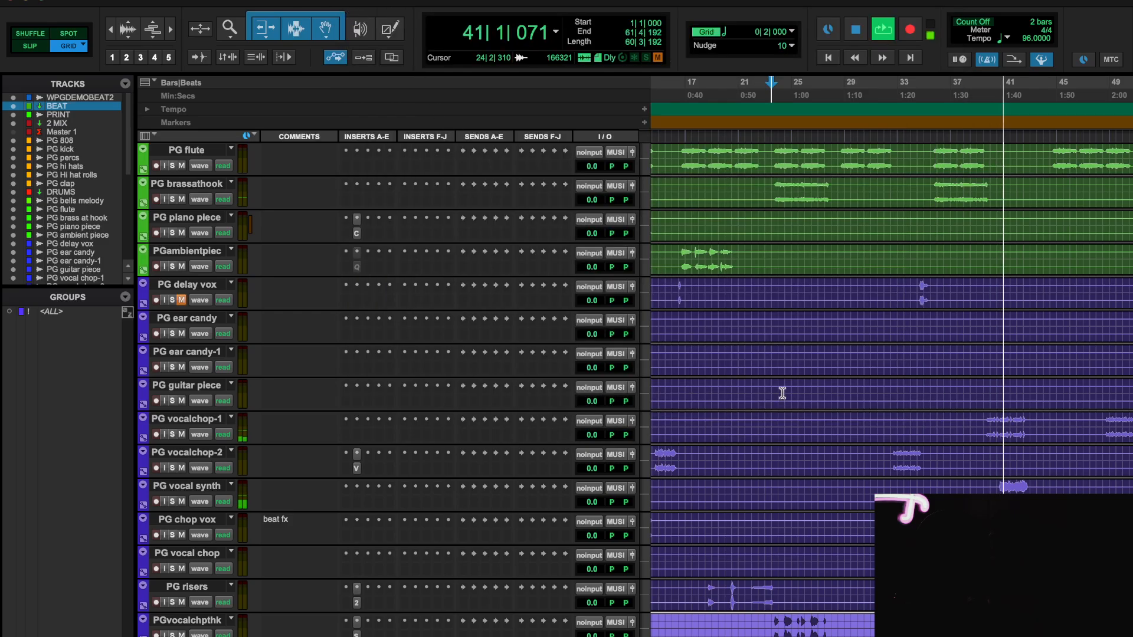
- Play the beat from bar 40|3, just before the PG vocal synth clip, and open that track's Pro-C 2
scroll(803, 415, right, 4)
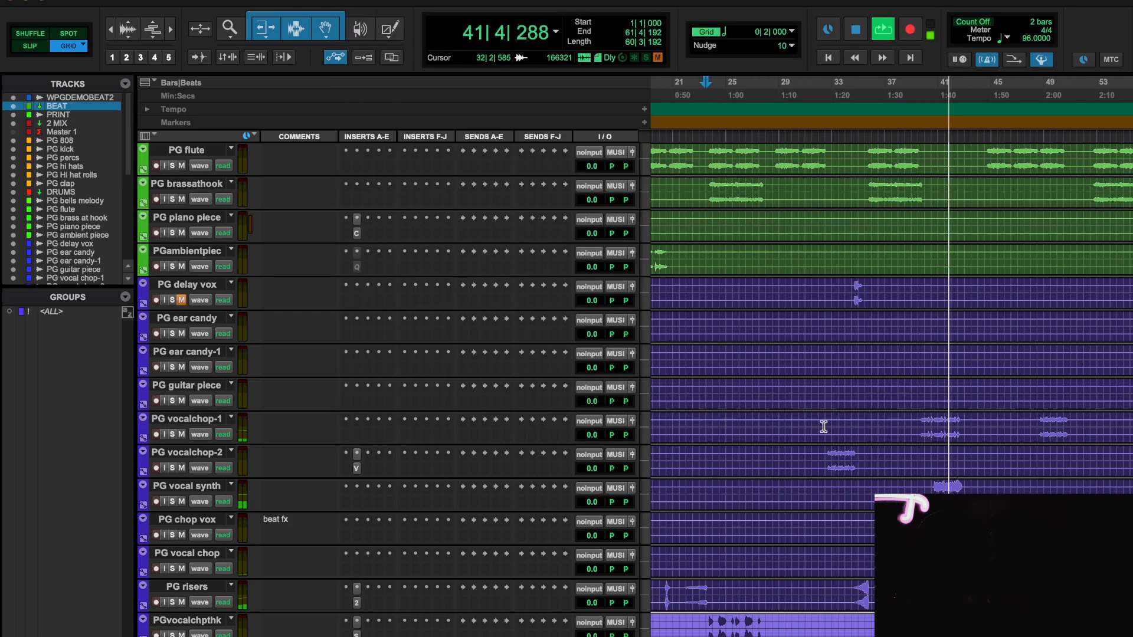
scroll(823, 426, down, 2)
scroll(377, 242, up, 1)
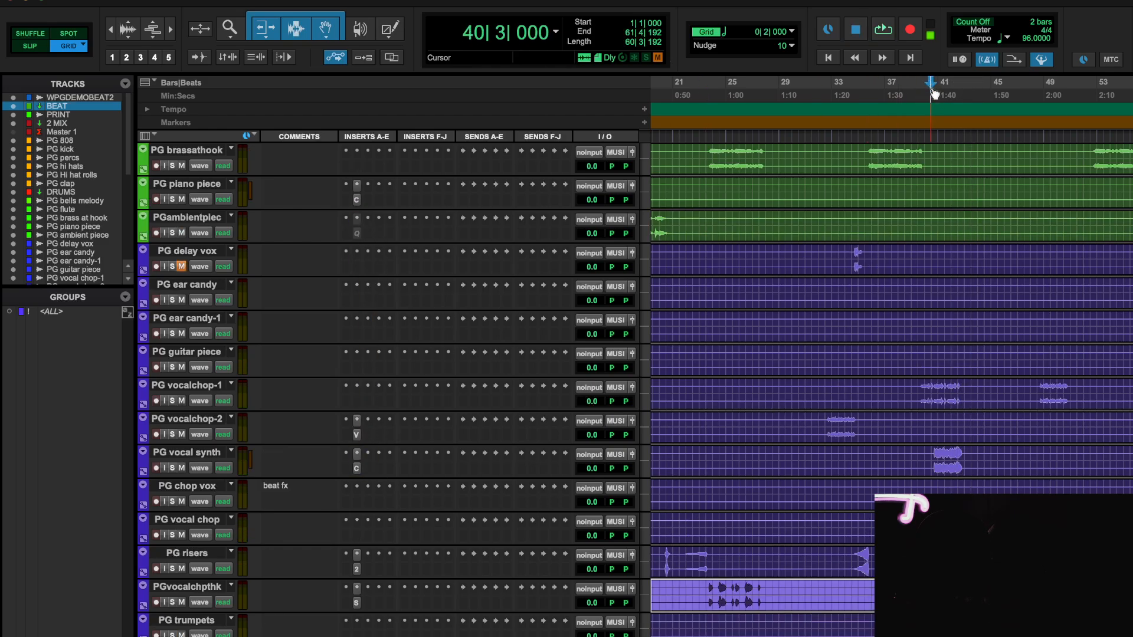
scroll(958, 362, up, 2)
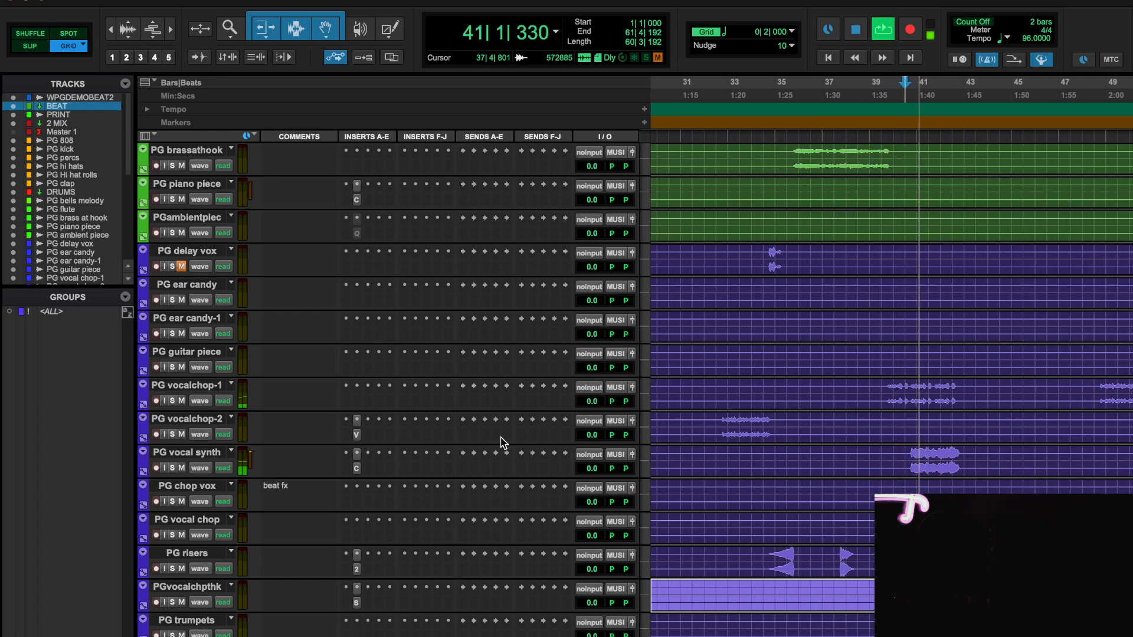
click(357, 469)
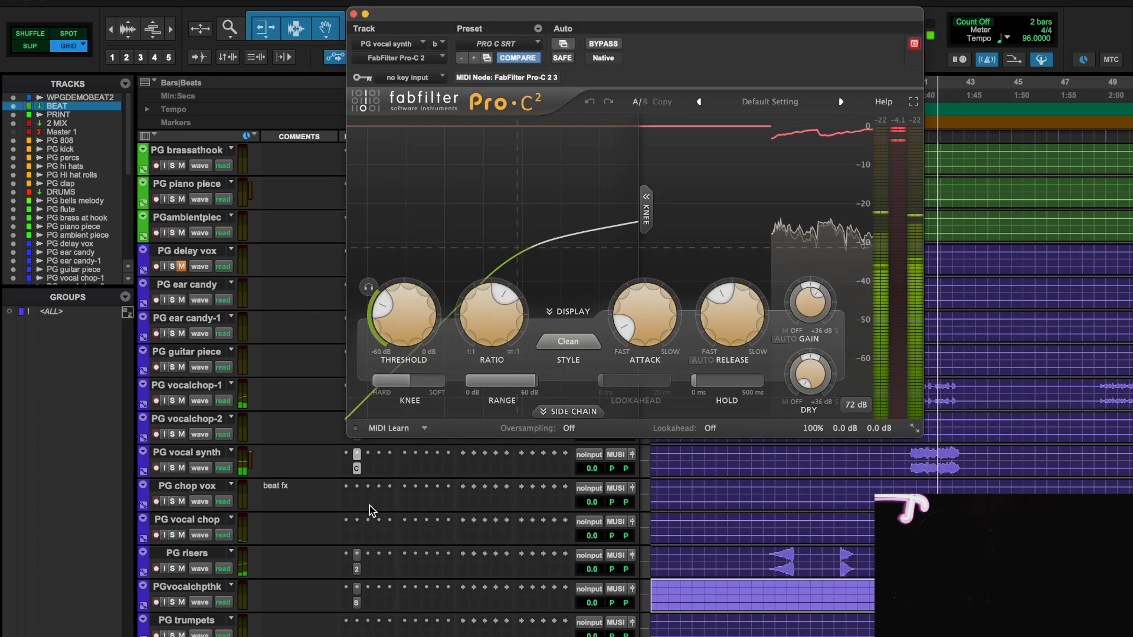
- Insert FabFilter Pro-Q 3 on the PG vocal synth track, cutting about 3.4 dB at 994 Hz and adding a bell band near 1.5 kHz
click(367, 472)
click(407, 442)
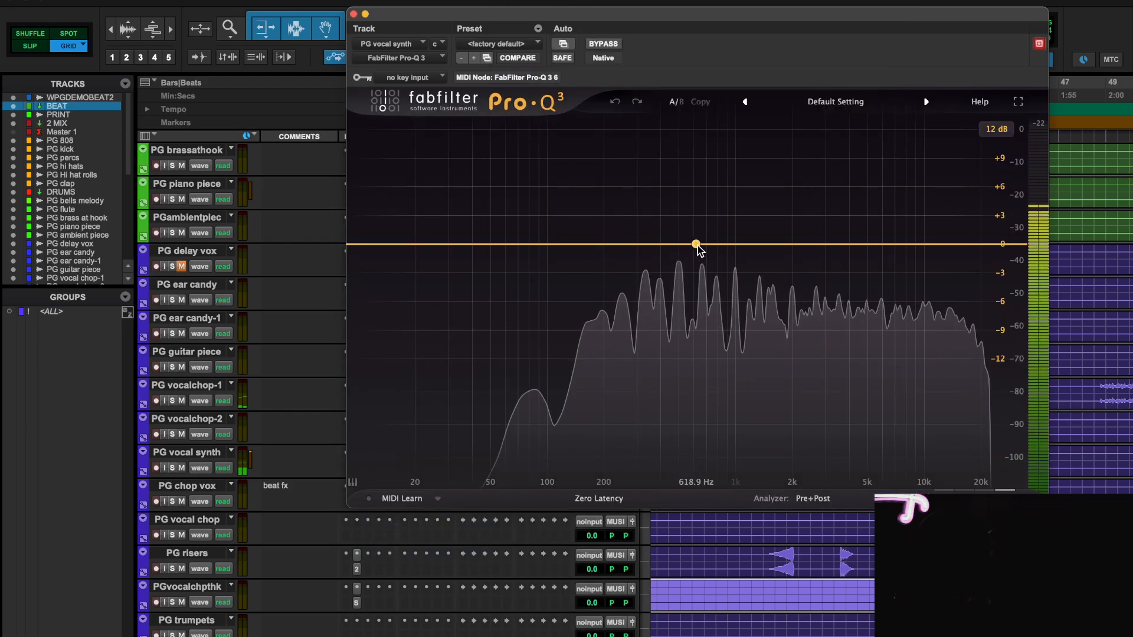
mouse_move(736, 327)
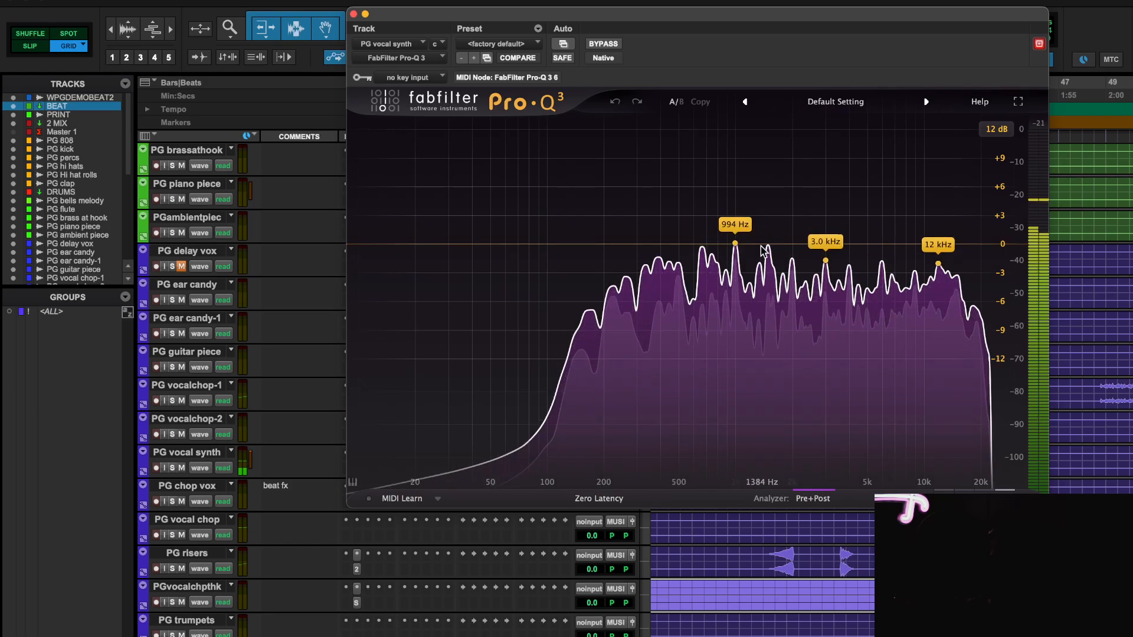
drag(735, 243, 734, 276)
mouse_move(826, 331)
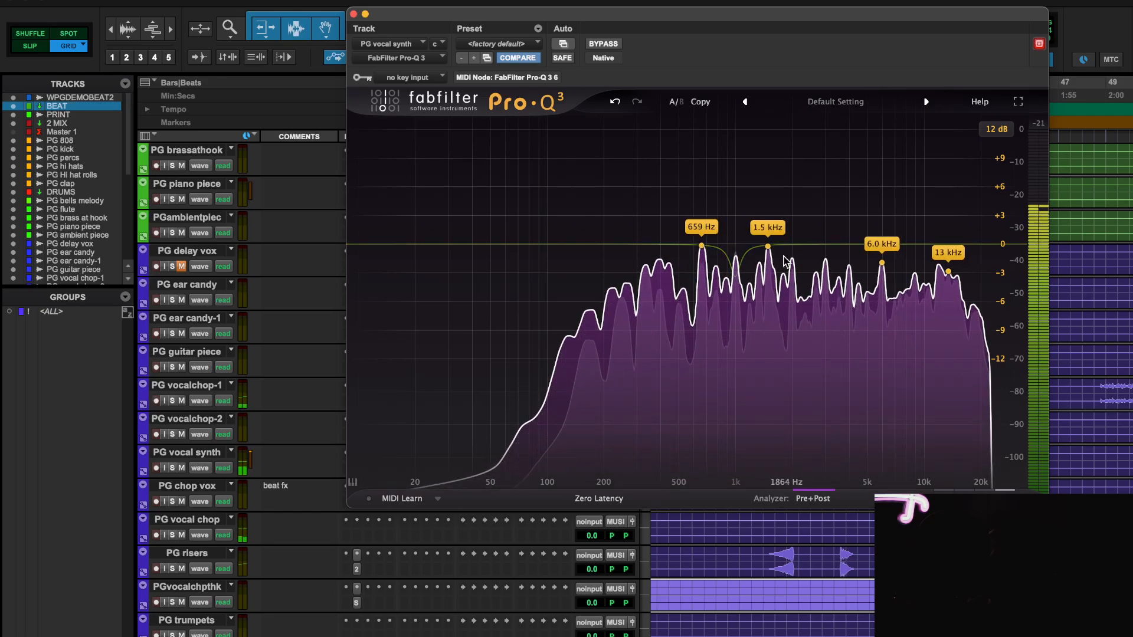
click(768, 252)
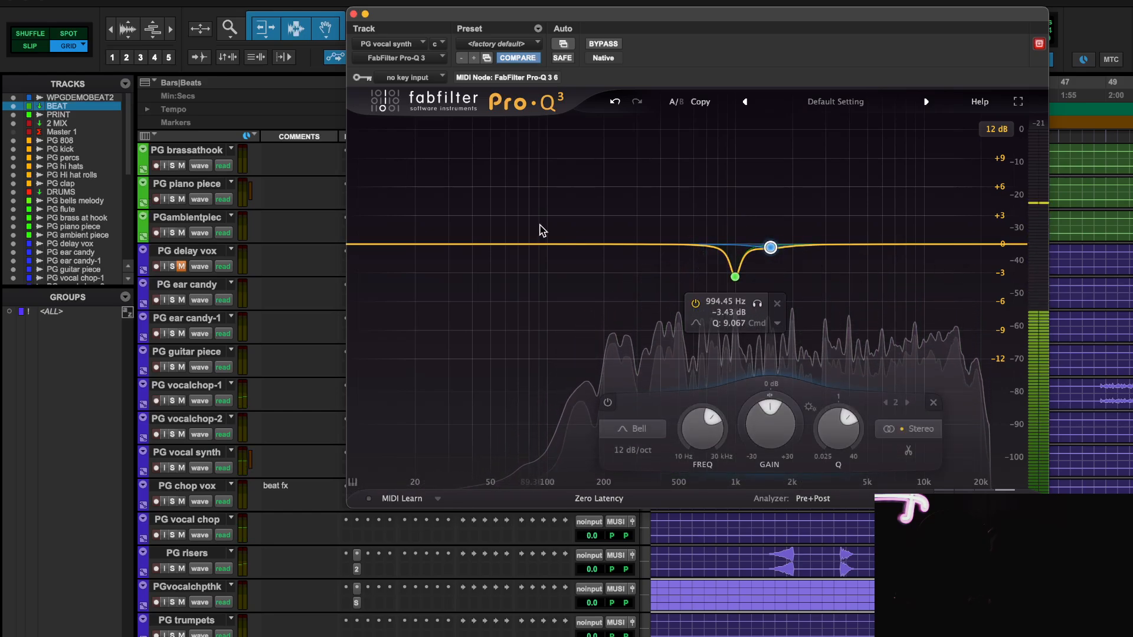
click(353, 13)
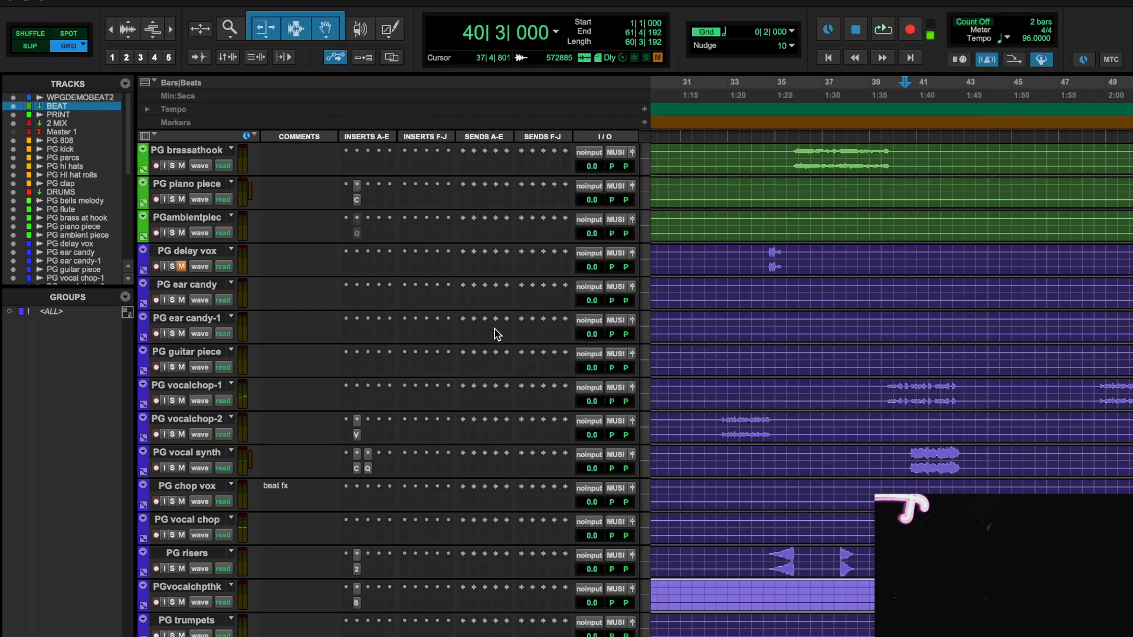
- Search the plug-ins for "STAB" and insert Ozone 11 Stabilizer (stereo) on the PG vocal synth track's next free insert
click(379, 472)
text(STAB)
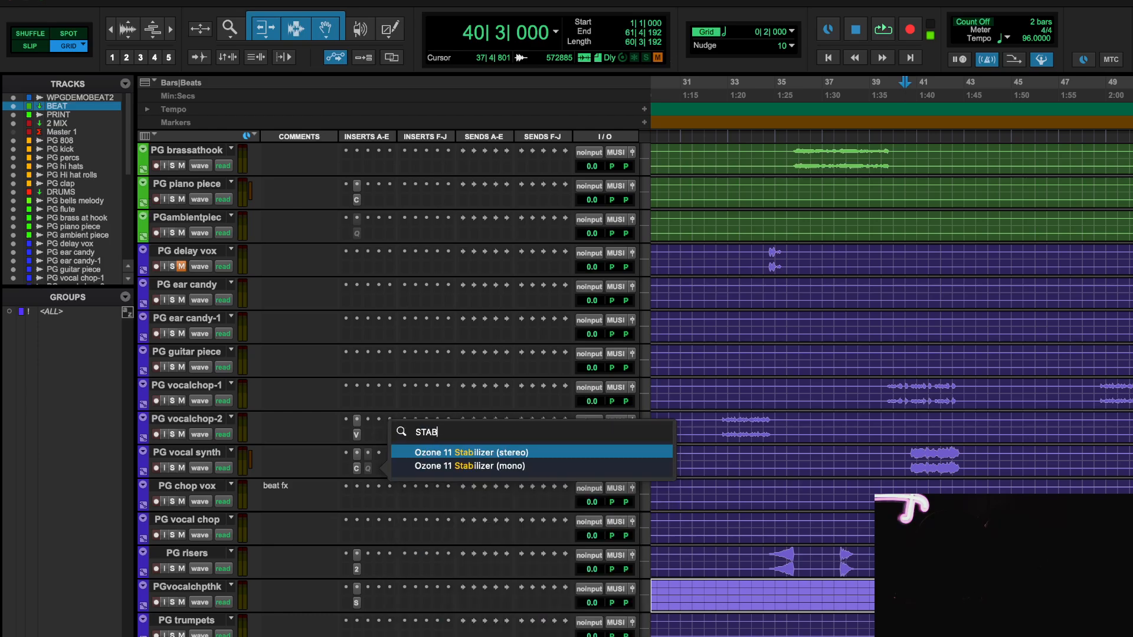
key(Return)
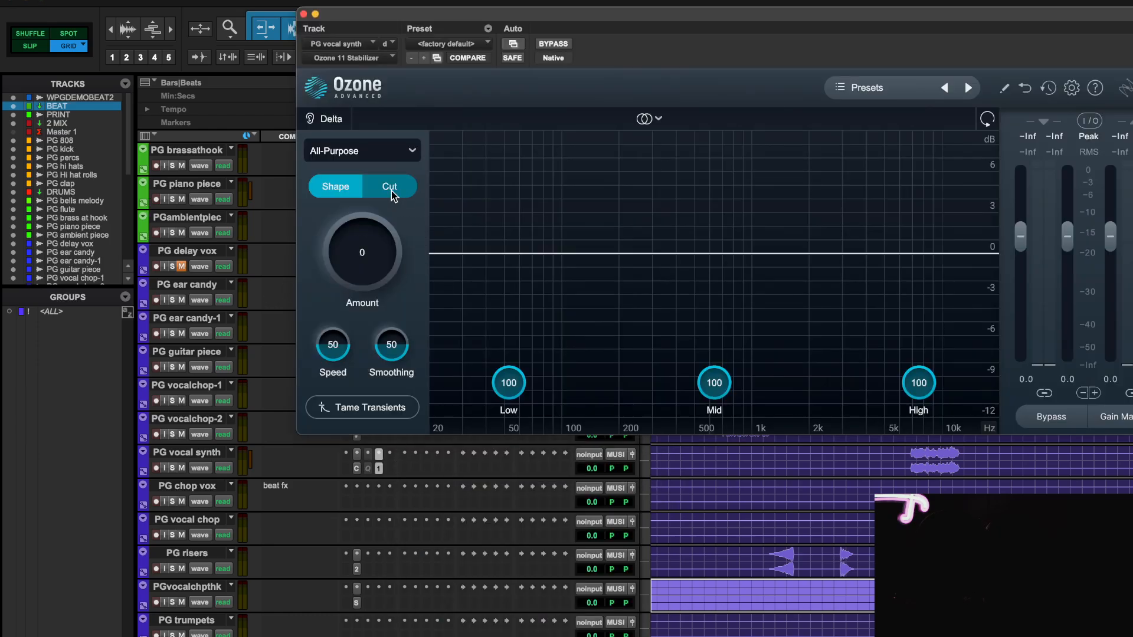
- Set the Stabilizer to Cut mode with an amount of 43, compare it bypassed during playback, and close it
click(389, 187)
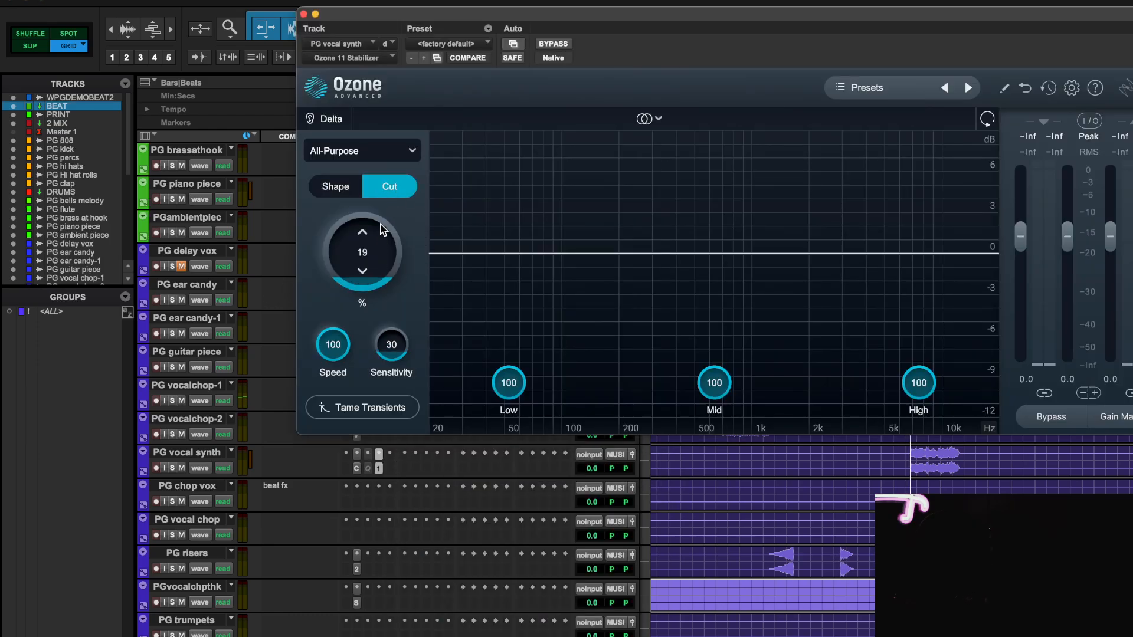
key(space)
mouse_move(380, 229)
mouse_down()
mouse_move(384, 216)
mouse_move(386, 241)
mouse_up()
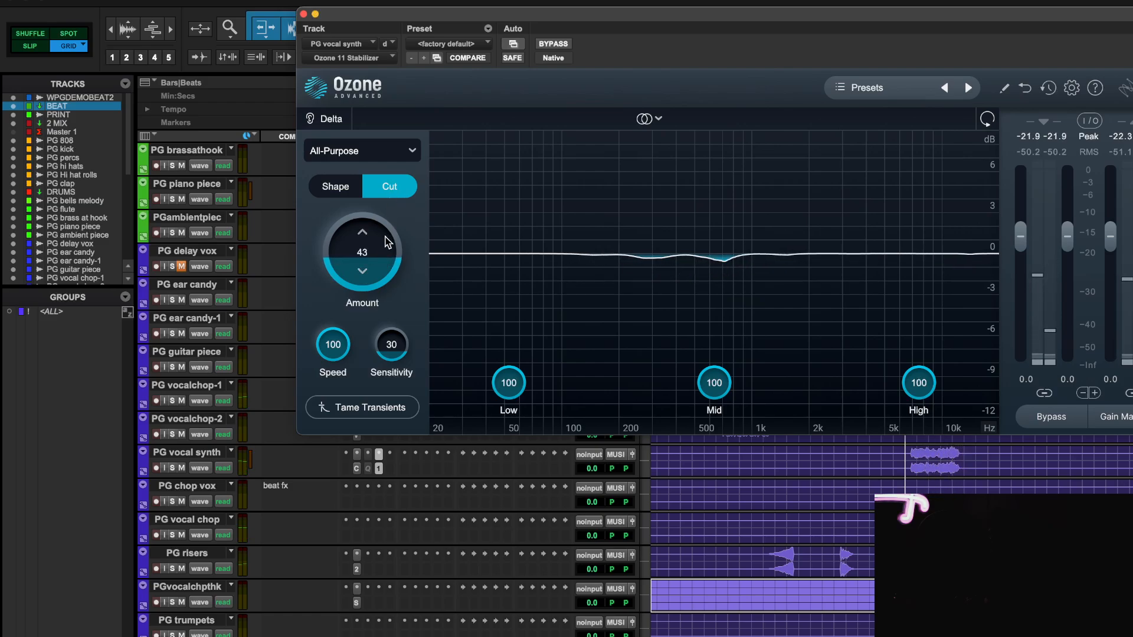
click(553, 44)
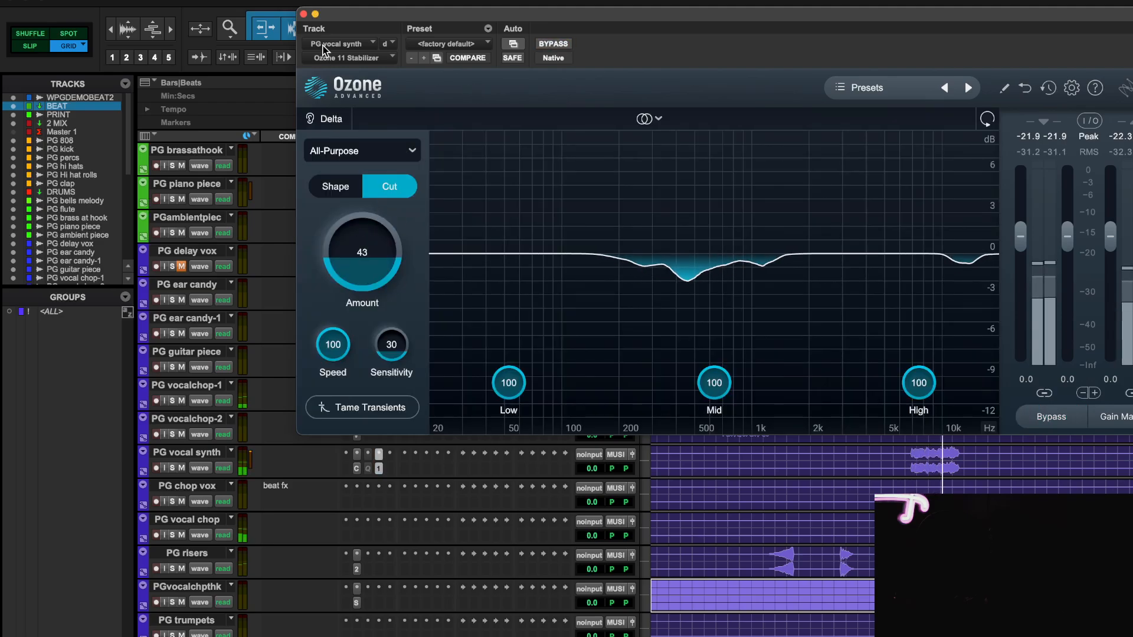
click(304, 14)
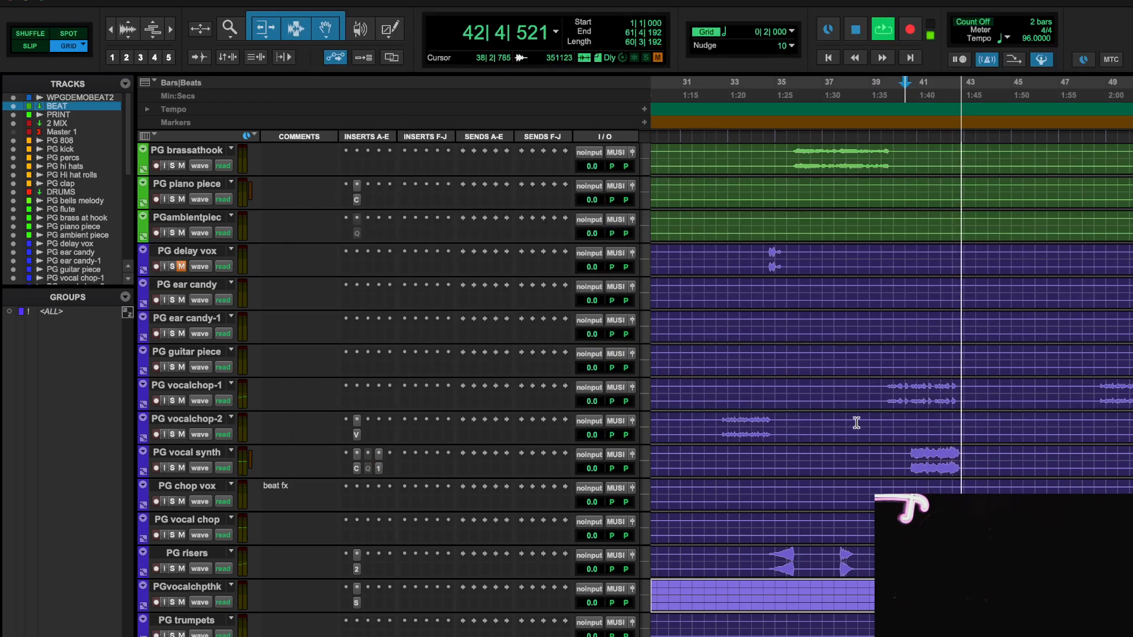
- Search the plug-ins for "1176" and insert UAD UA 1176LN Legacy (stereo) on the PG trumpets track
scroll(856, 423, up, 10)
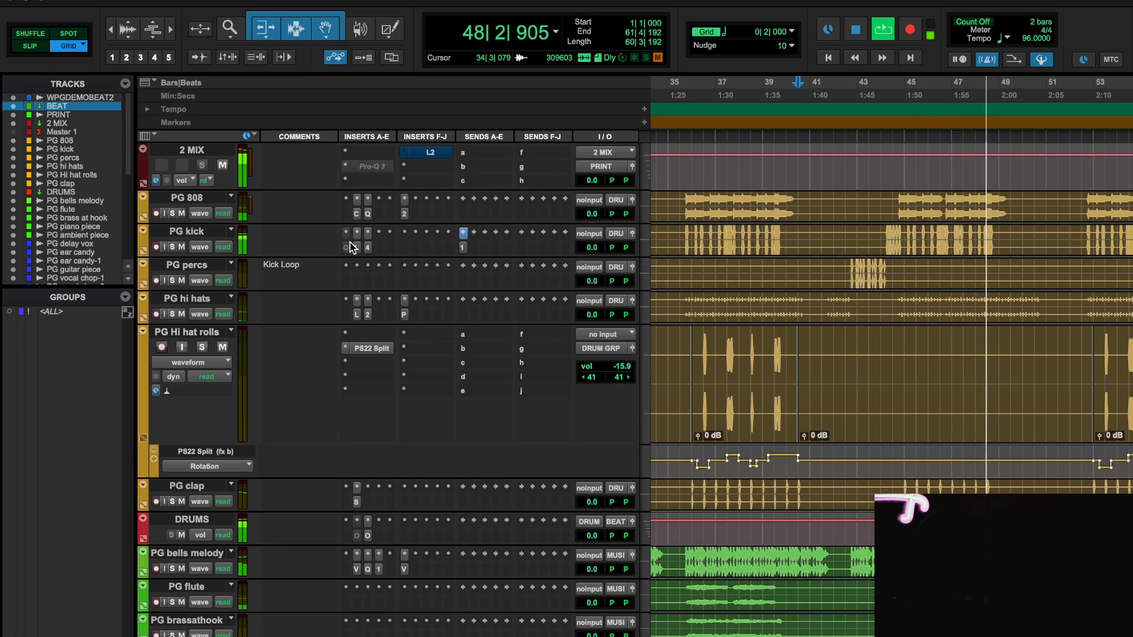
scroll(649, 354, down, 10)
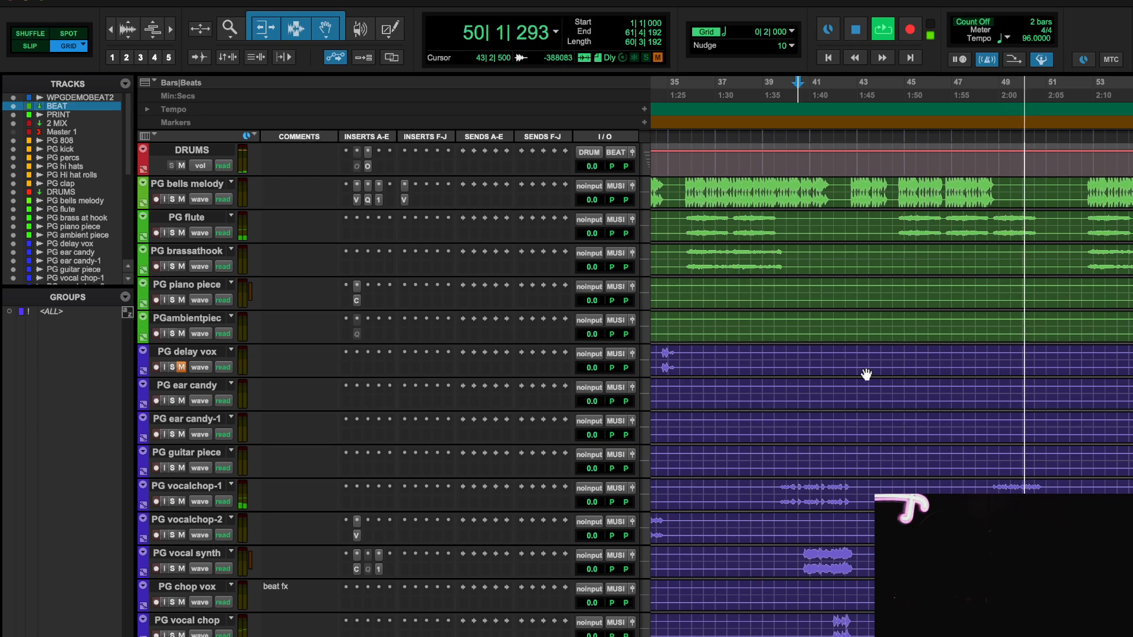
scroll(866, 375, right, 1)
scroll(866, 374, down, 3)
scroll(867, 375, right, 2)
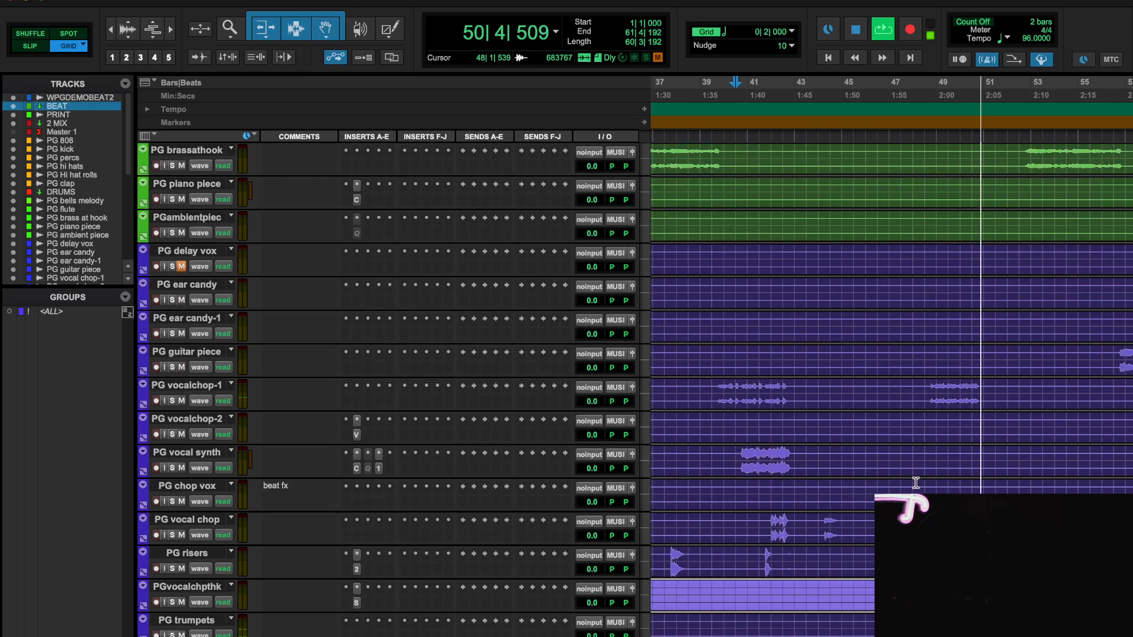
scroll(916, 482, down, 5)
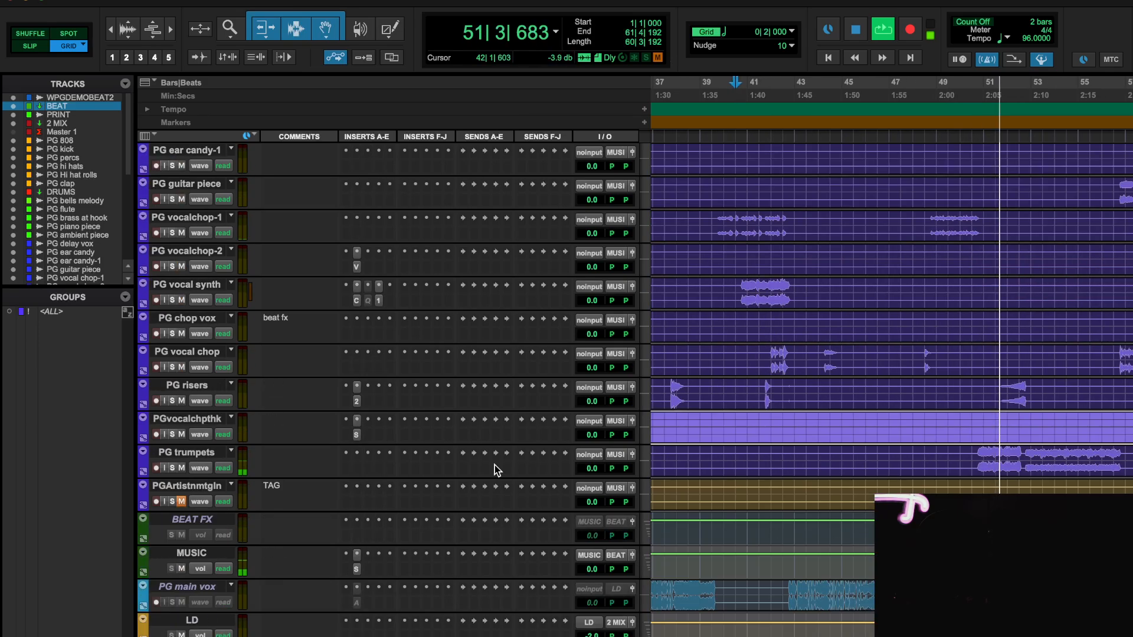
click(357, 470)
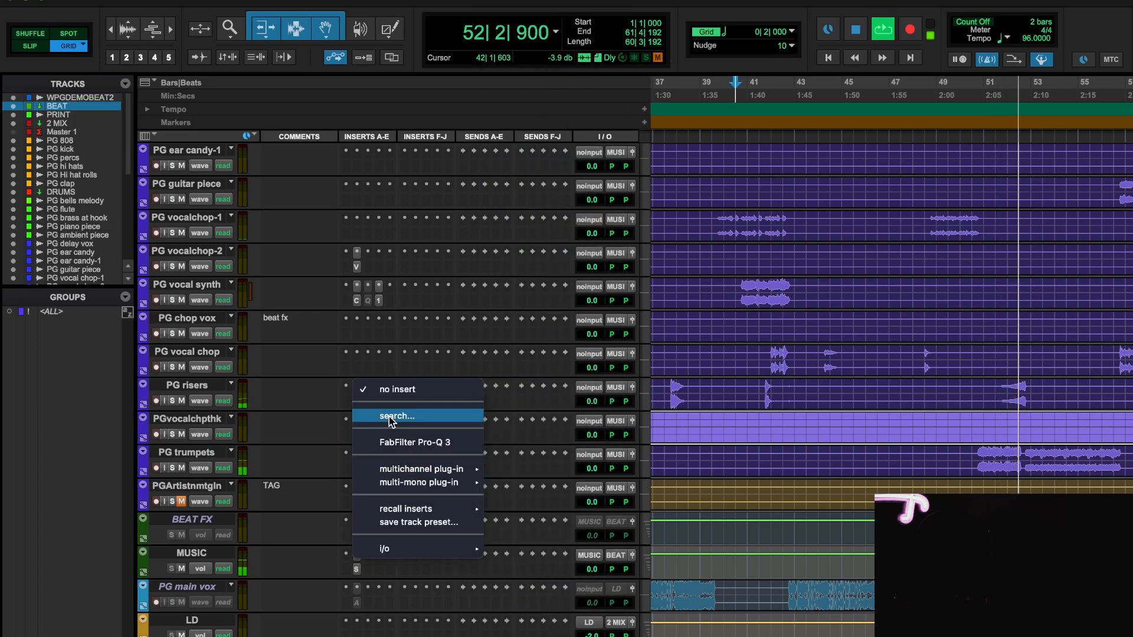
click(389, 416)
text(1176)
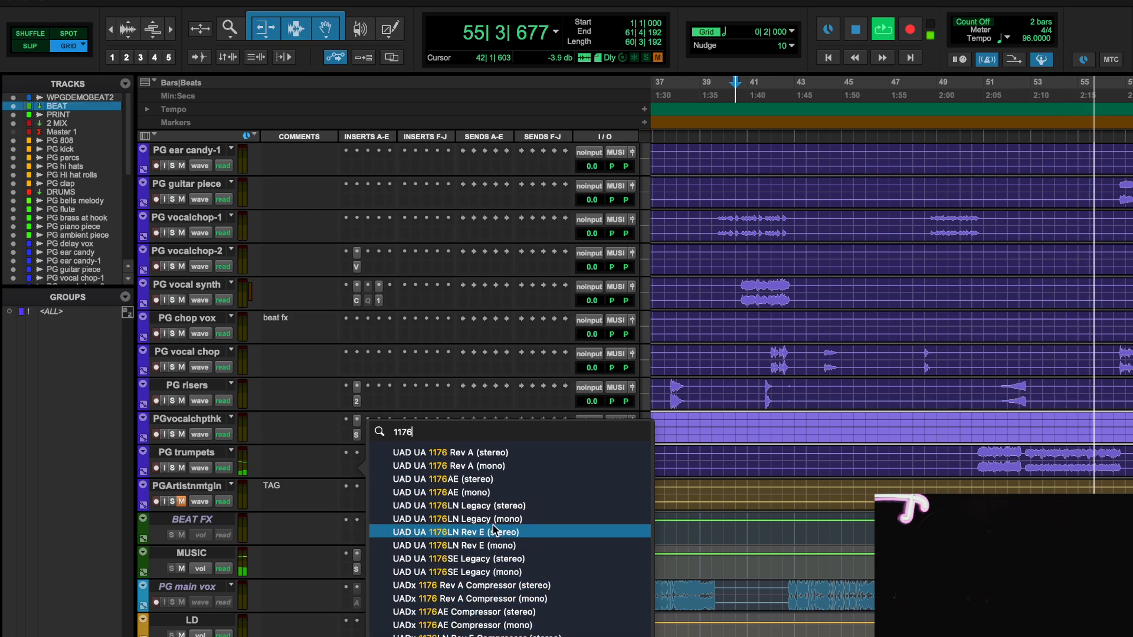
click(490, 505)
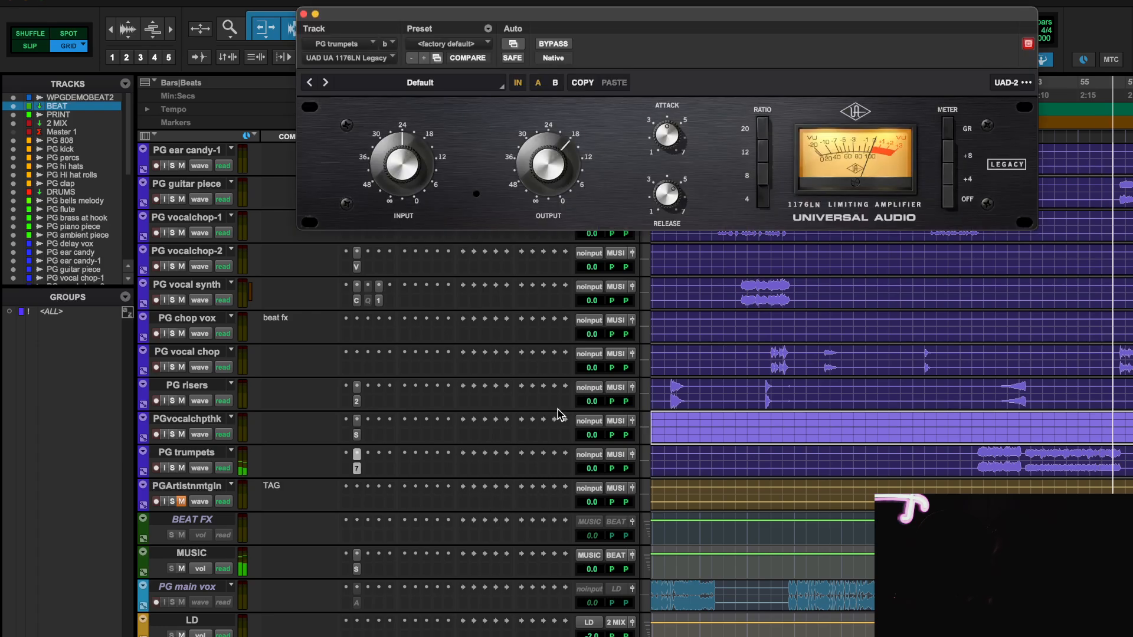
- Set the 1176LN's input to about 14 and its output to about 24 on the PG trumpets track
drag(973, 30, 842, 43)
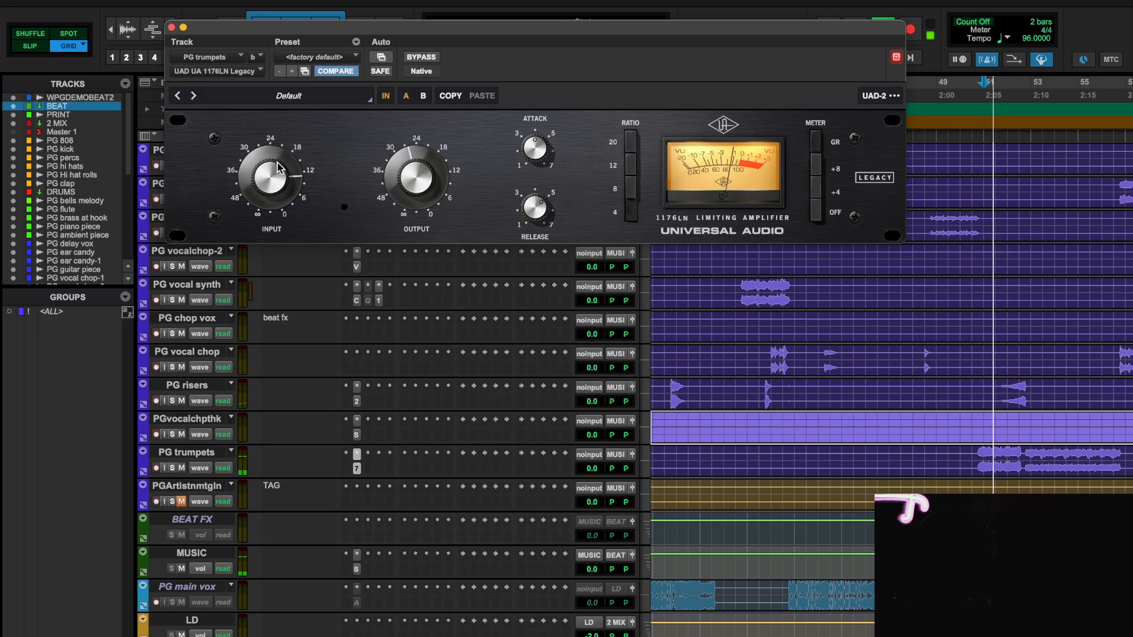
drag(277, 167, 277, 175)
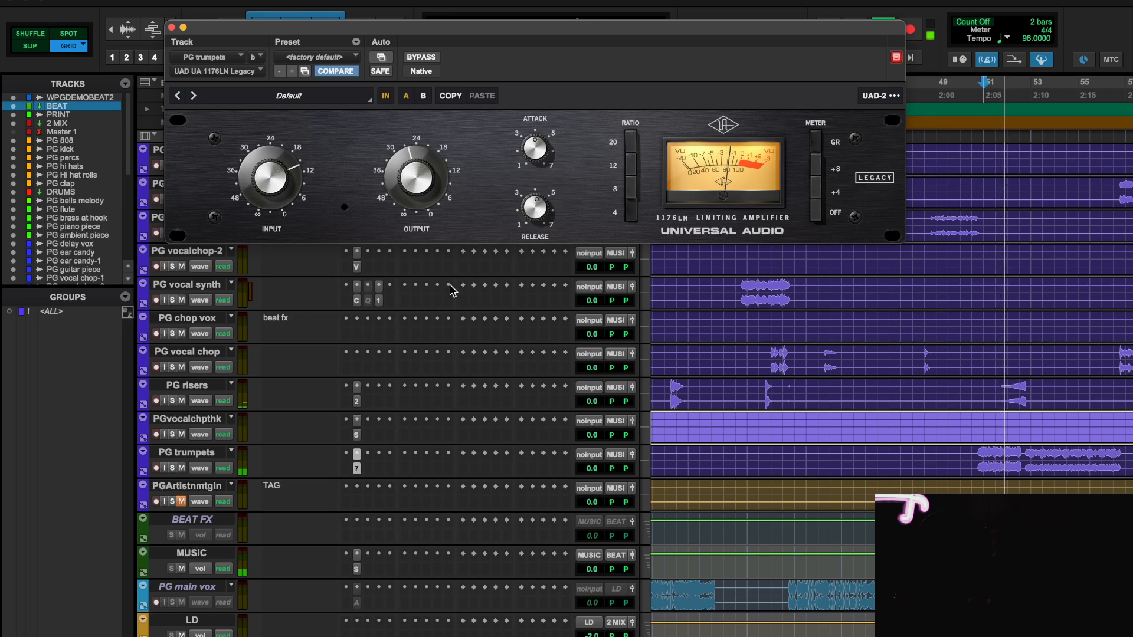
- Search the plug-ins for "TUPE" and insert Ghz Tupe 3 on the PG trumpets track's next free insert
click(373, 472)
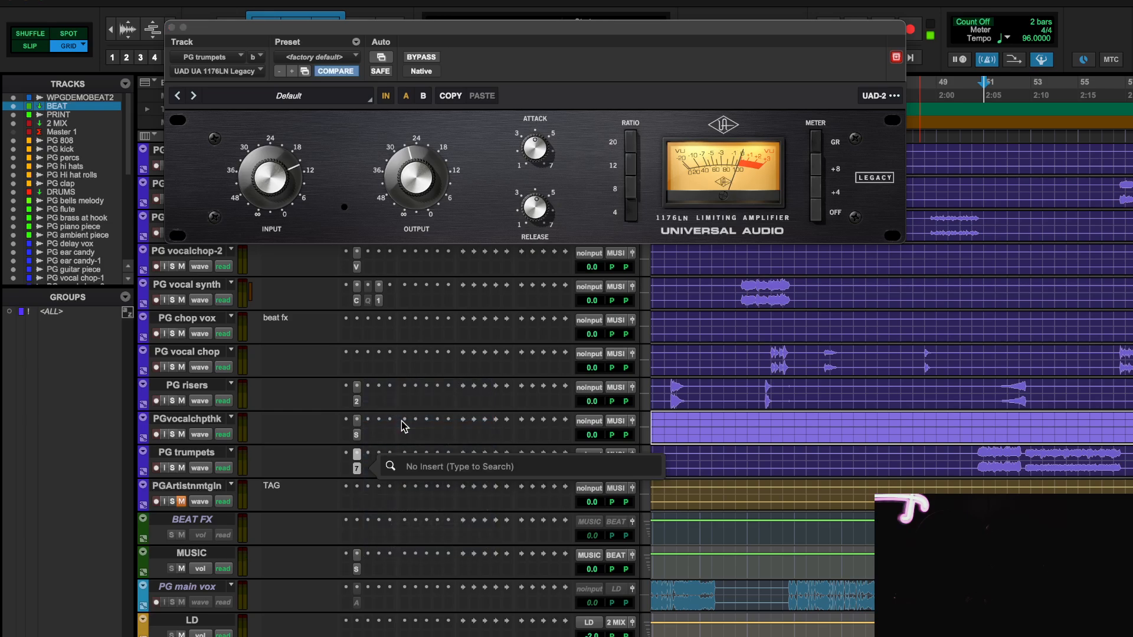
text(TUPE)
key(Return)
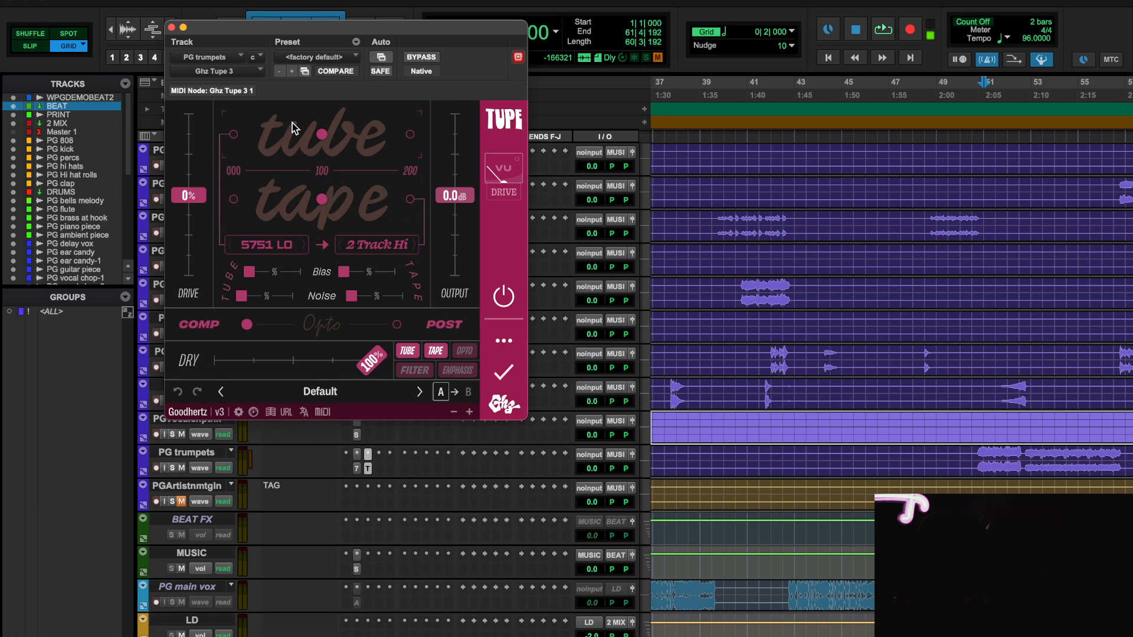
- Play the PG trumpets section and compare Tupe bypassed and active
click(367, 453)
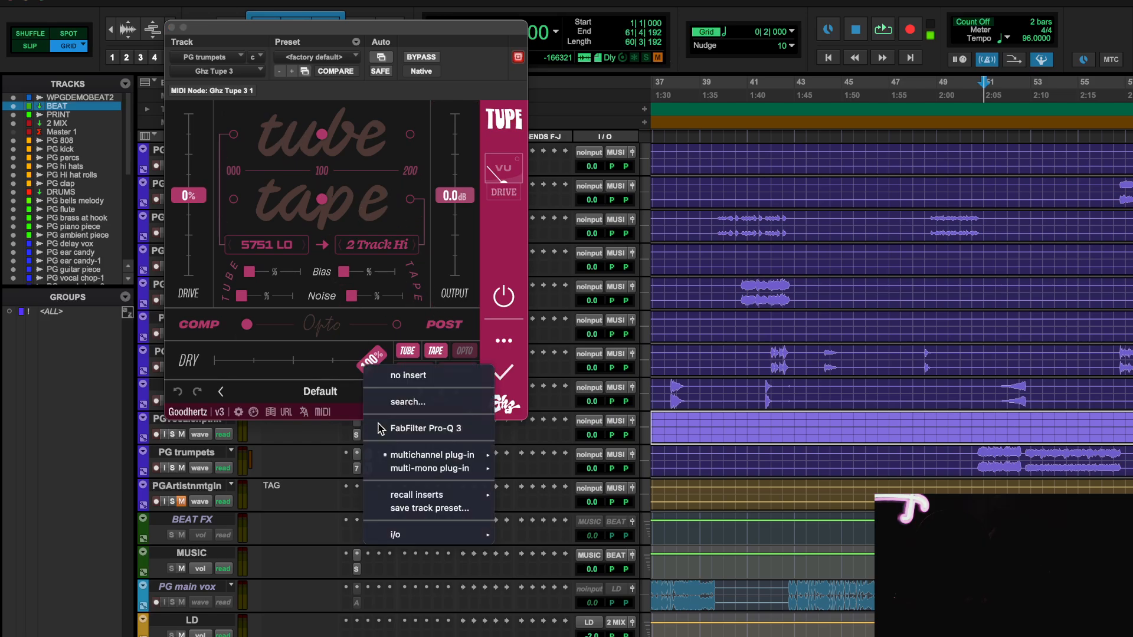
click(367, 453)
click(368, 453)
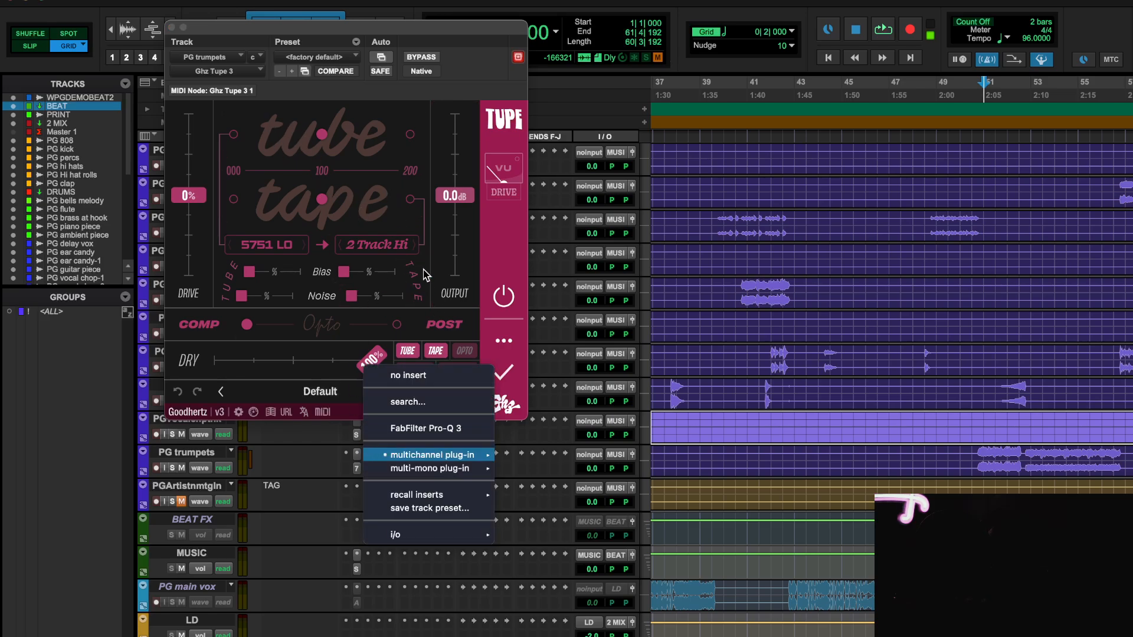
click(506, 269)
key(space)
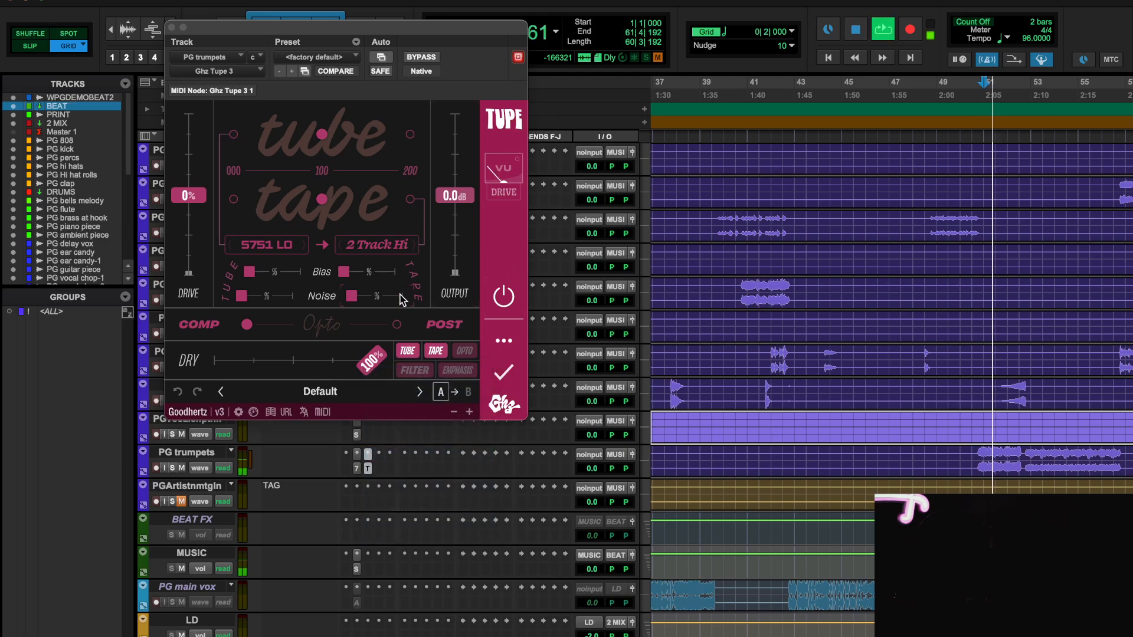
click(416, 56)
click(416, 57)
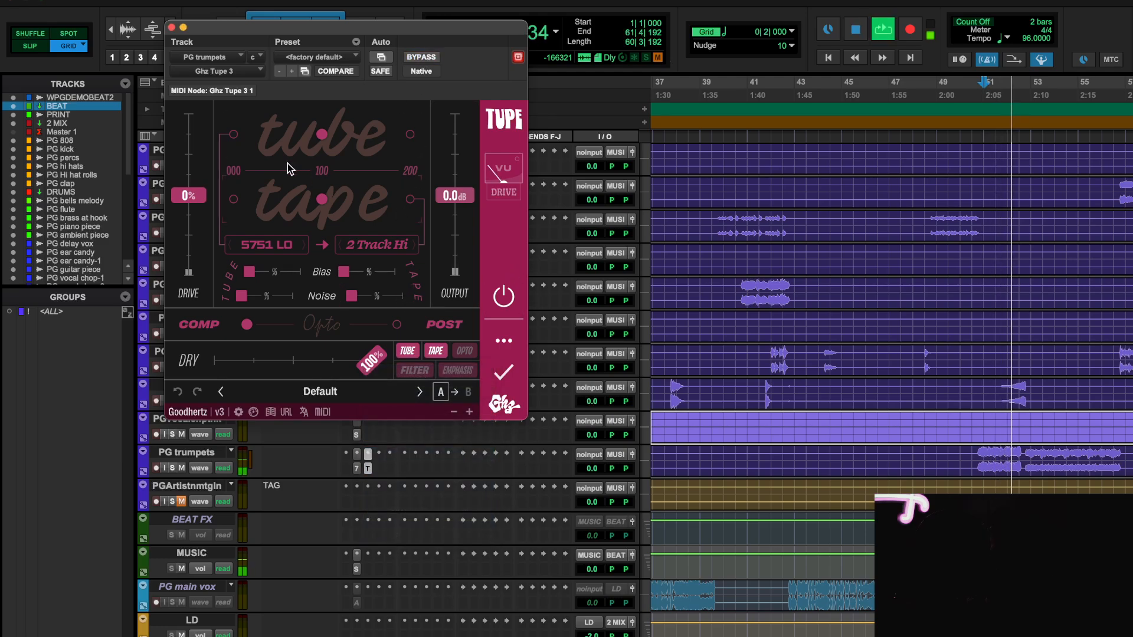
- Insert FabFilter Pro-Q 3 on the PG trumpets track and add a wide bell cut of about 4.3 dB near 1974 Hz
click(358, 468)
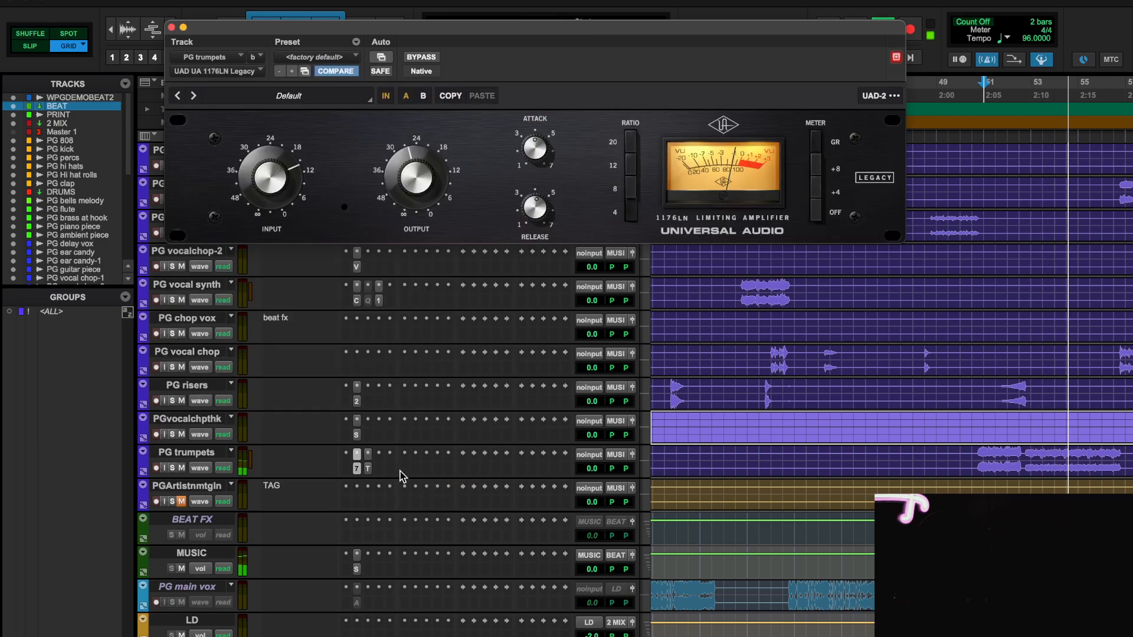
click(404, 454)
click(427, 442)
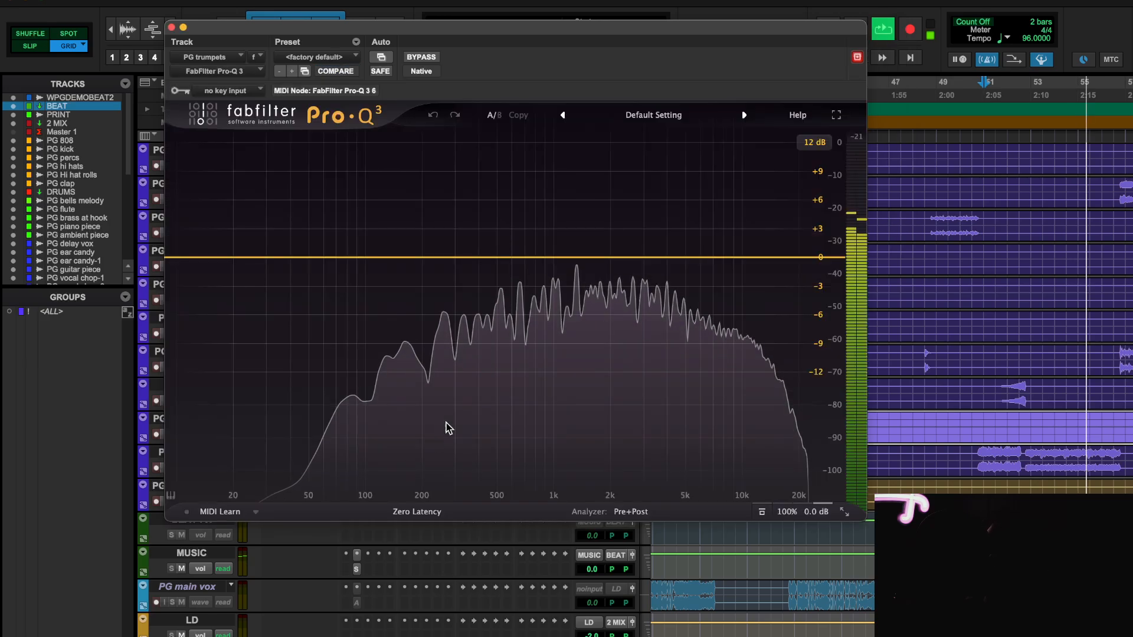
drag(556, 257, 608, 299)
scroll(682, 409, down, 5)
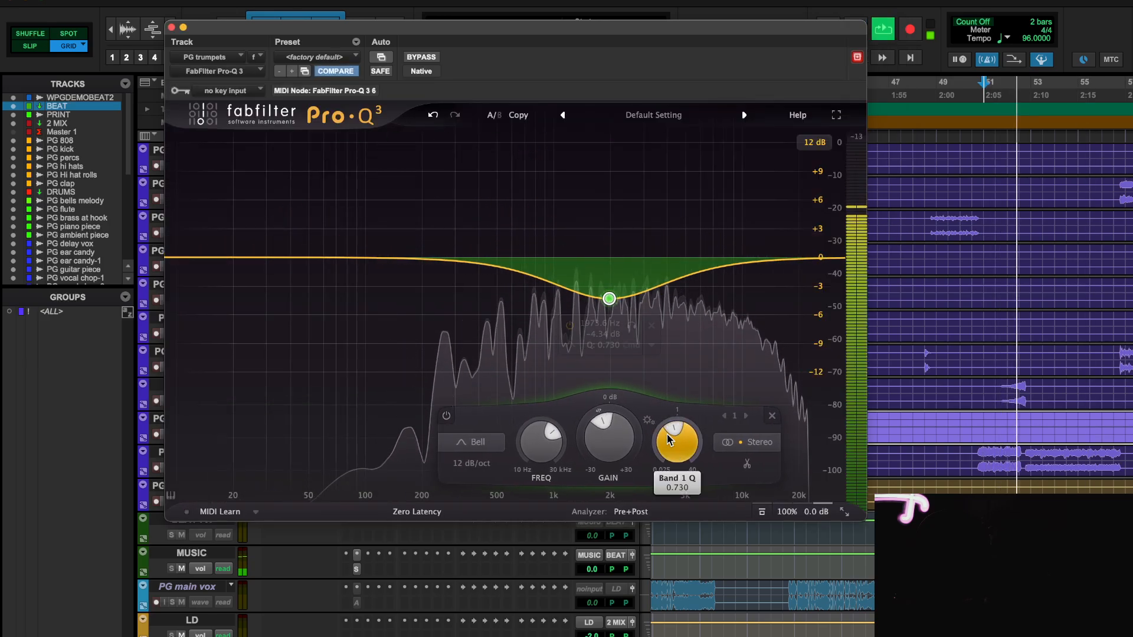
- Set the trumpets' bell band slope to 36 dB/oct
click(471, 463)
click(479, 498)
click(472, 464)
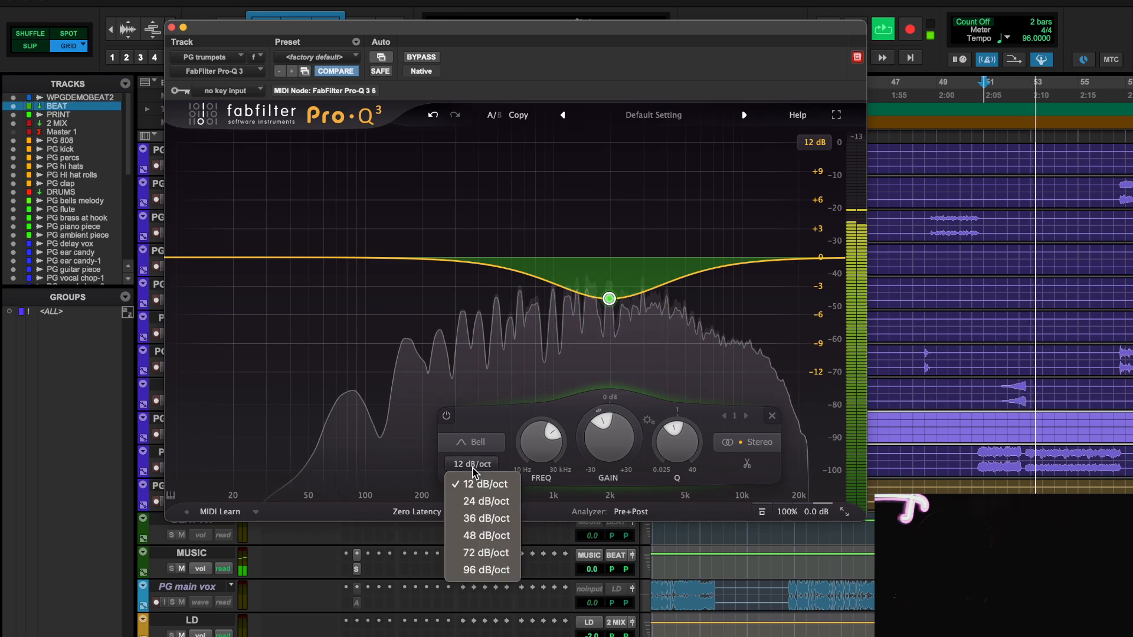
click(480, 534)
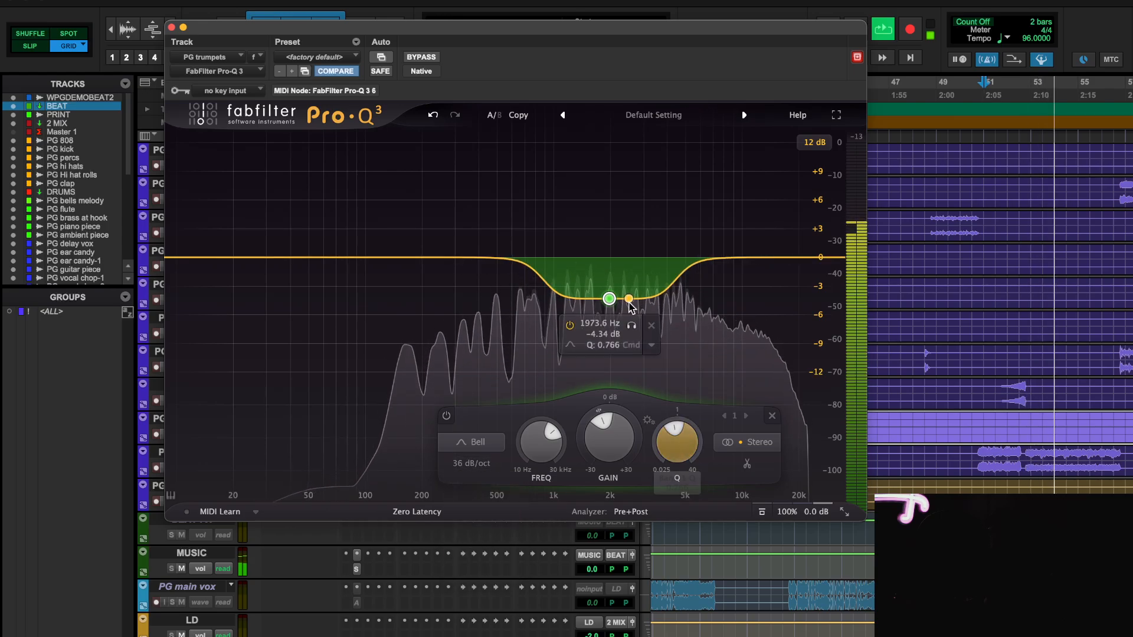
- Make the trumpets' bell band dynamic, with 0 dB gain and a dynamic range of about -4.64 dB
click(569, 325)
drag(592, 415, 591, 442)
alt+click(606, 444)
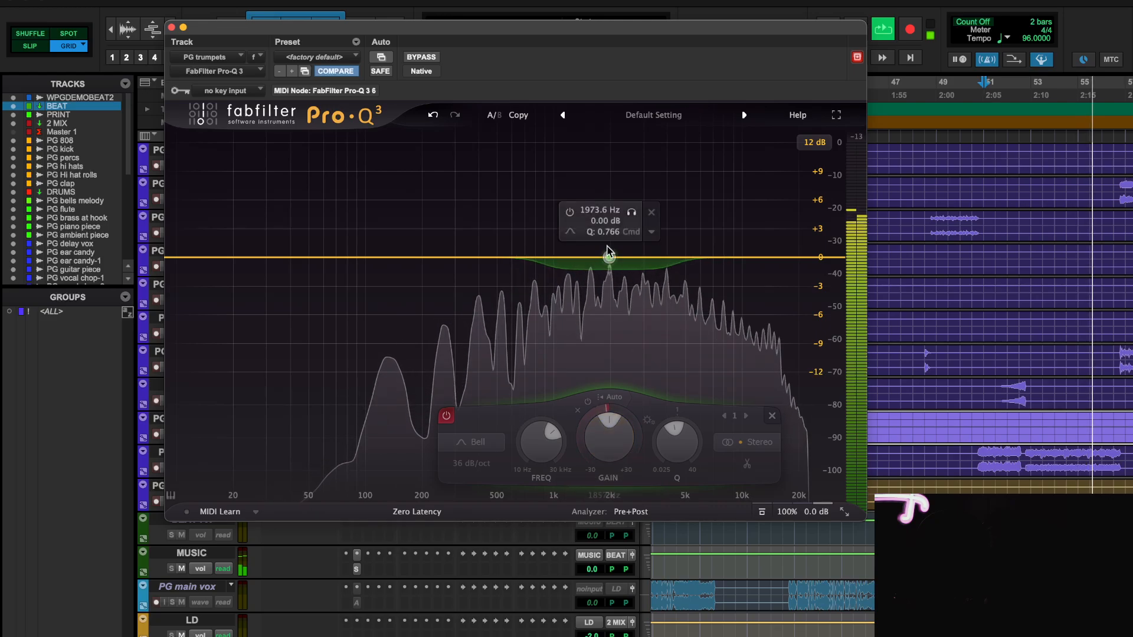
click(569, 211)
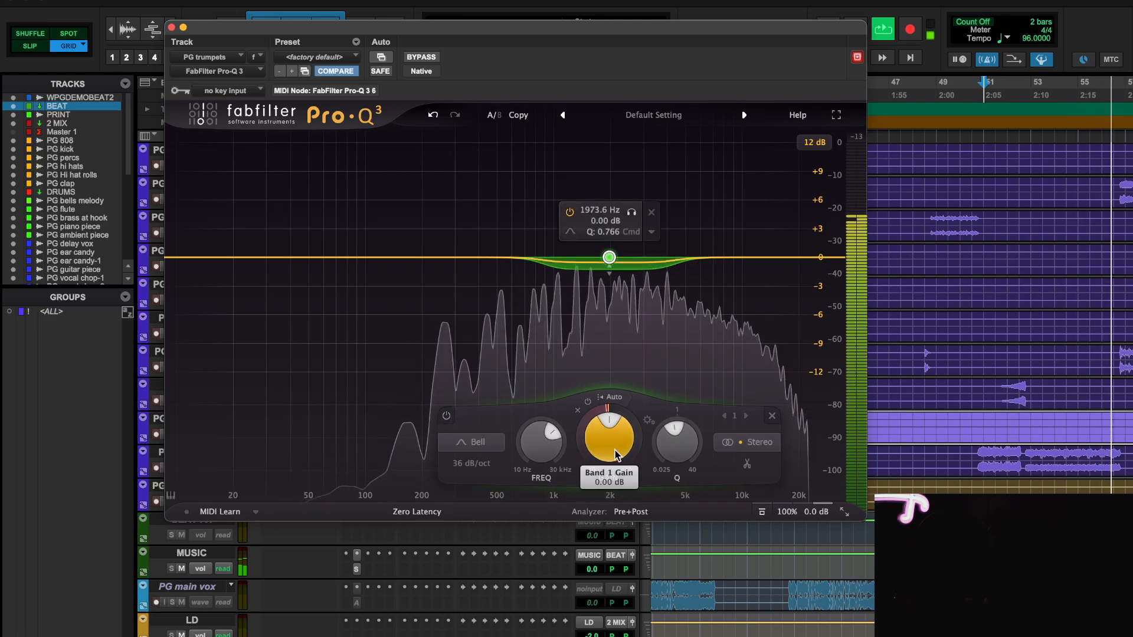
drag(587, 424, 585, 475)
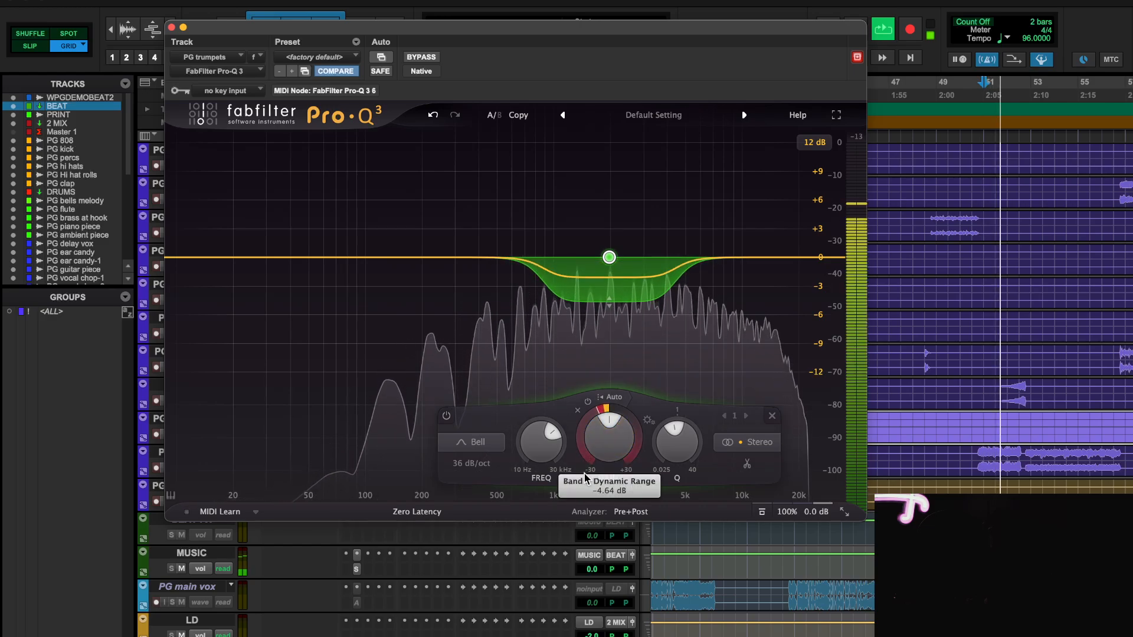
- Widen the dynamic band to a Q of 0.525 with a range of about -3.95 dB, compare it bypassed, and close Pro-Q 3
drag(688, 441, 686, 460)
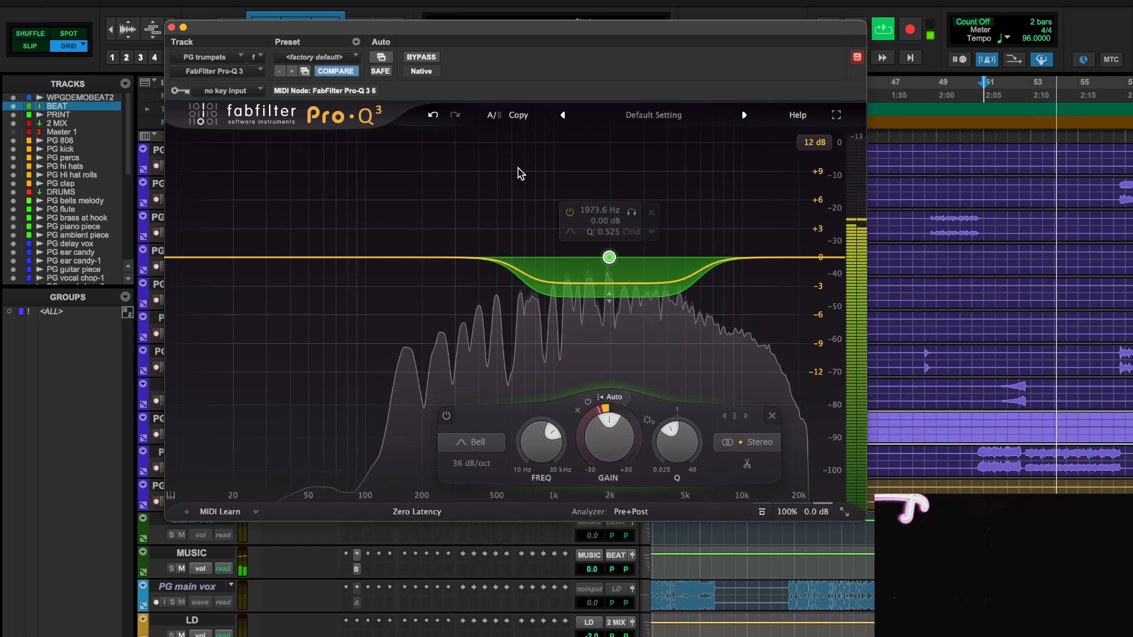
click(423, 57)
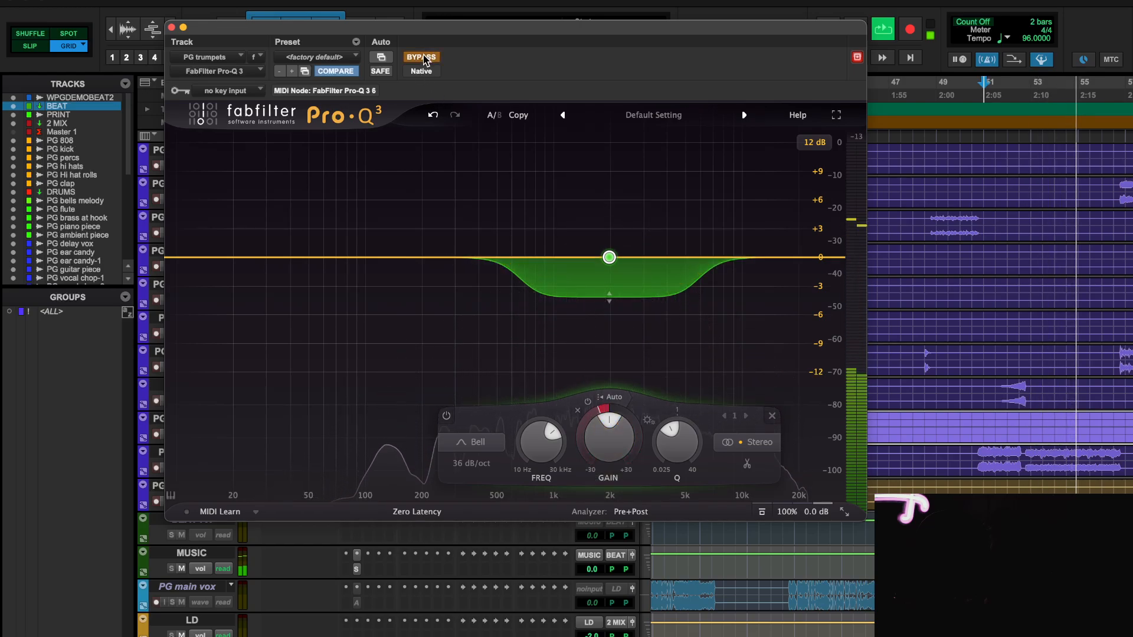
click(422, 58)
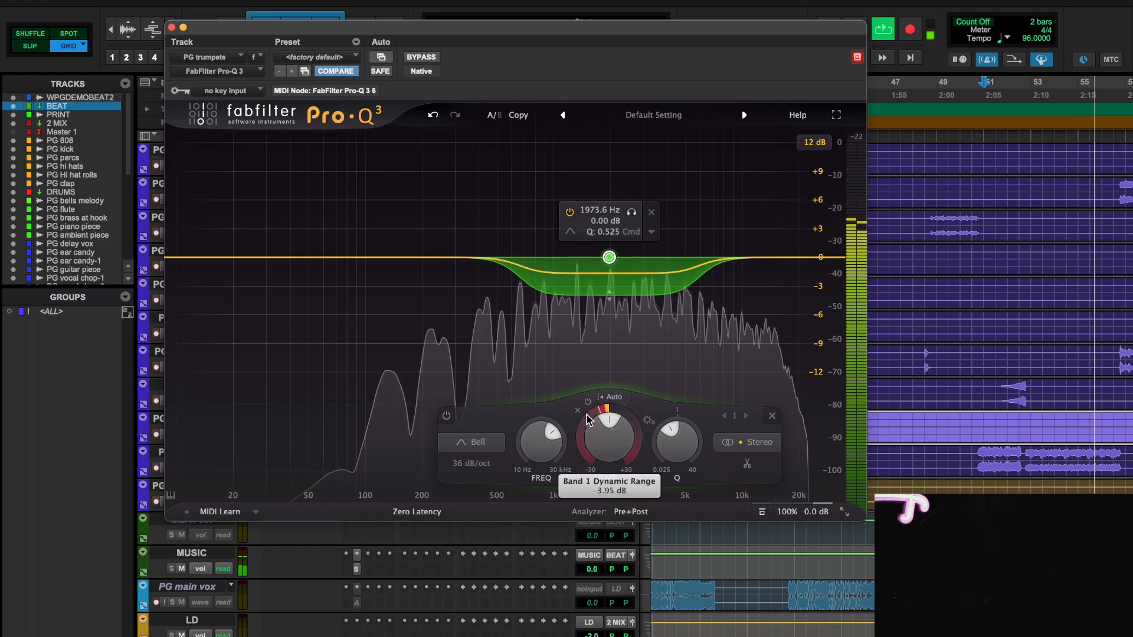
click(172, 28)
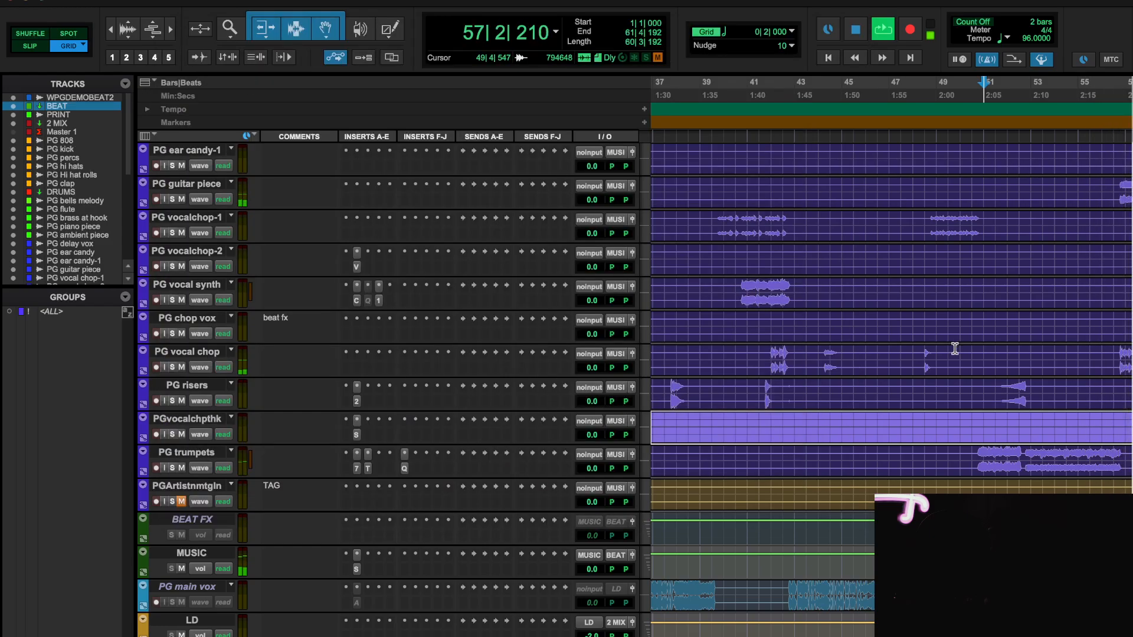
- Solo the PG guitar piece track during playback, unsolo it, and stop playback
click(171, 199)
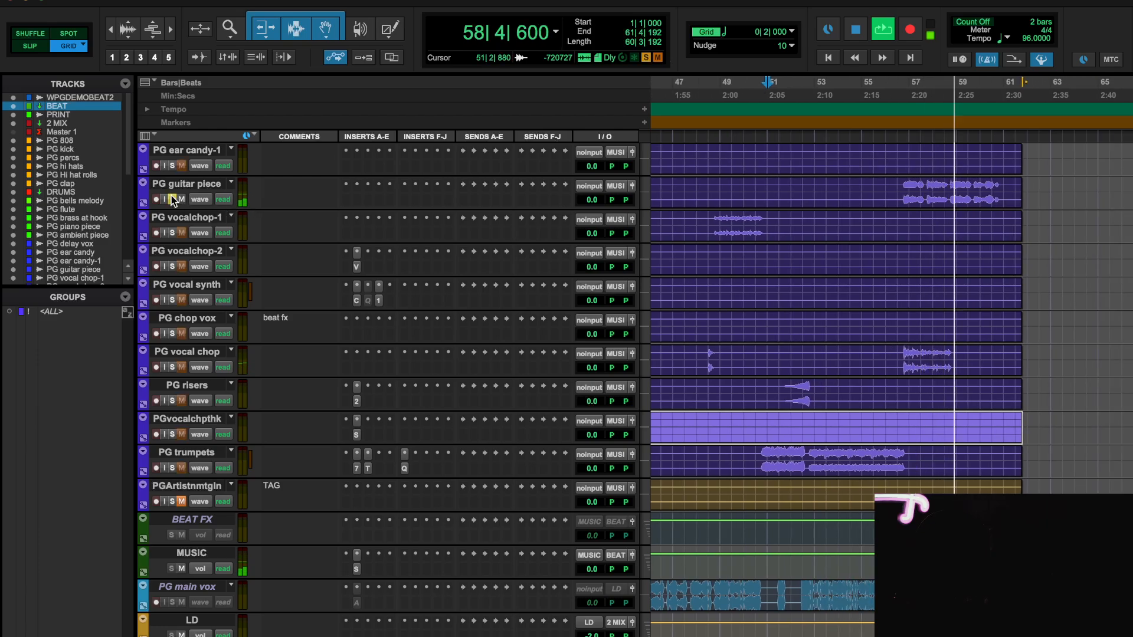
click(172, 199)
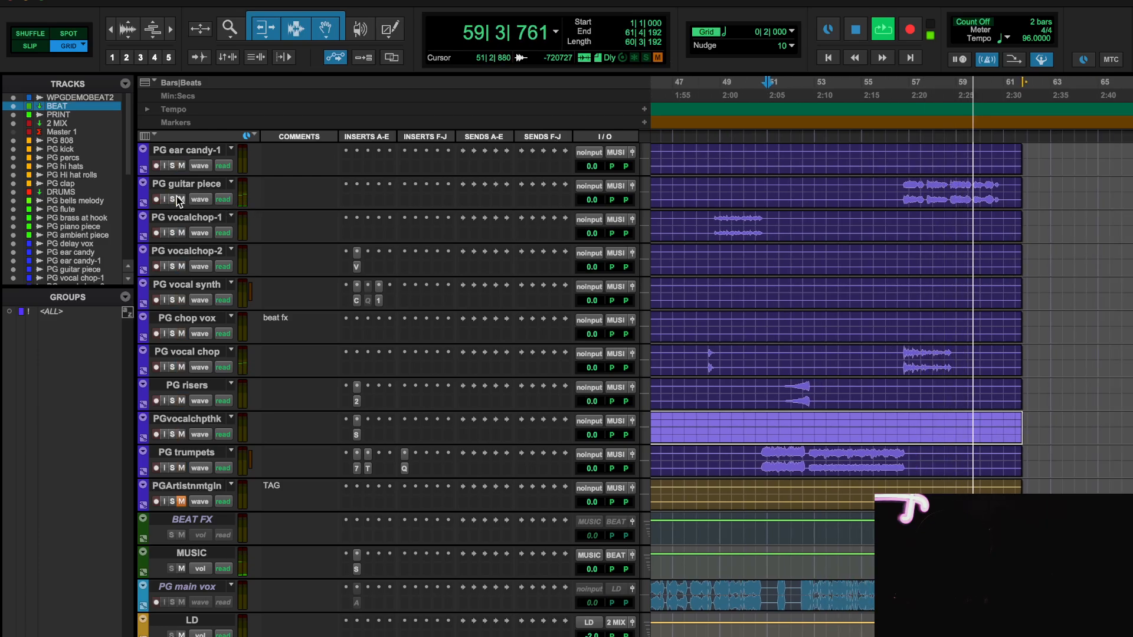
scroll(907, 313, up, 10)
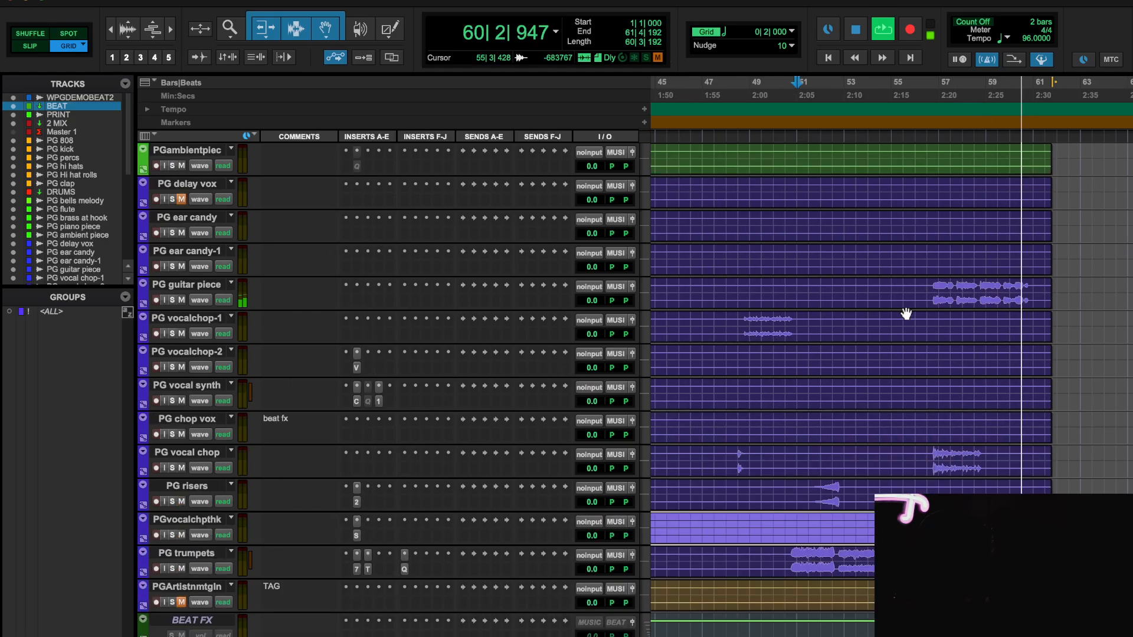
scroll(906, 313, up, 10)
key(space)
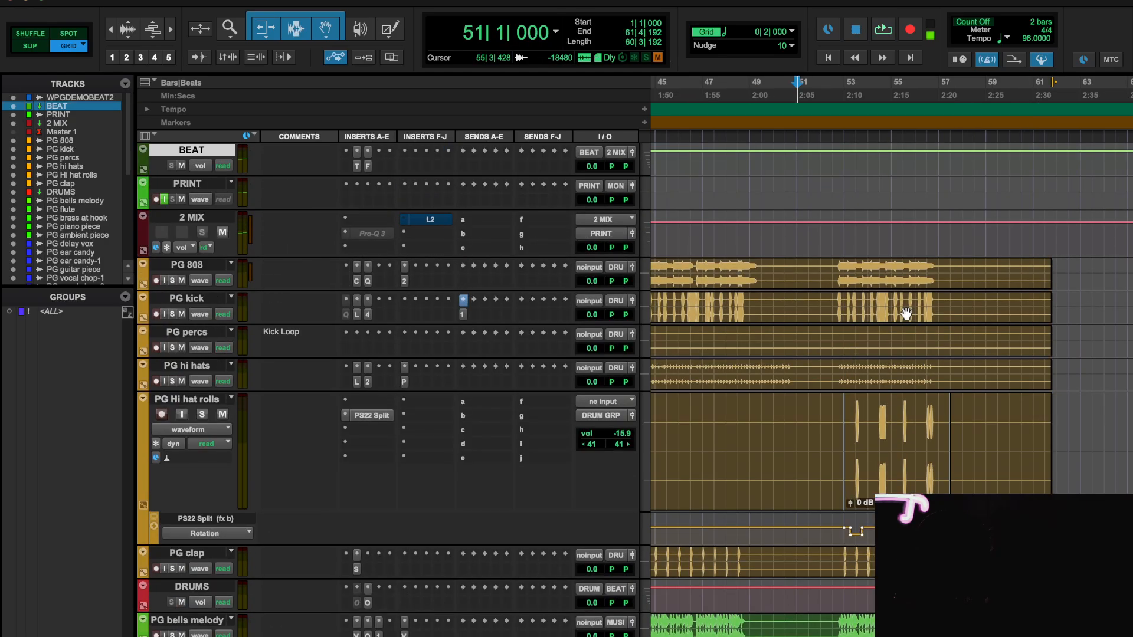
- Play the beat from the start of the session and review the tracks down to the PG ear candy parts
key(Return)
key(space)
scroll(786, 326, up, 1)
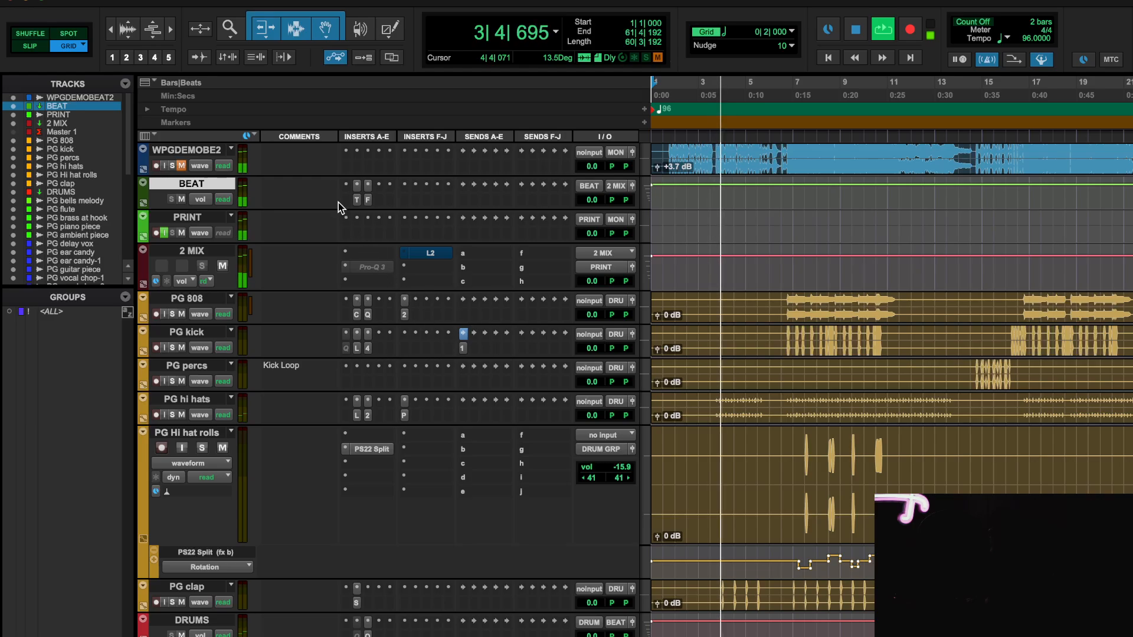
scroll(554, 435, down, 1)
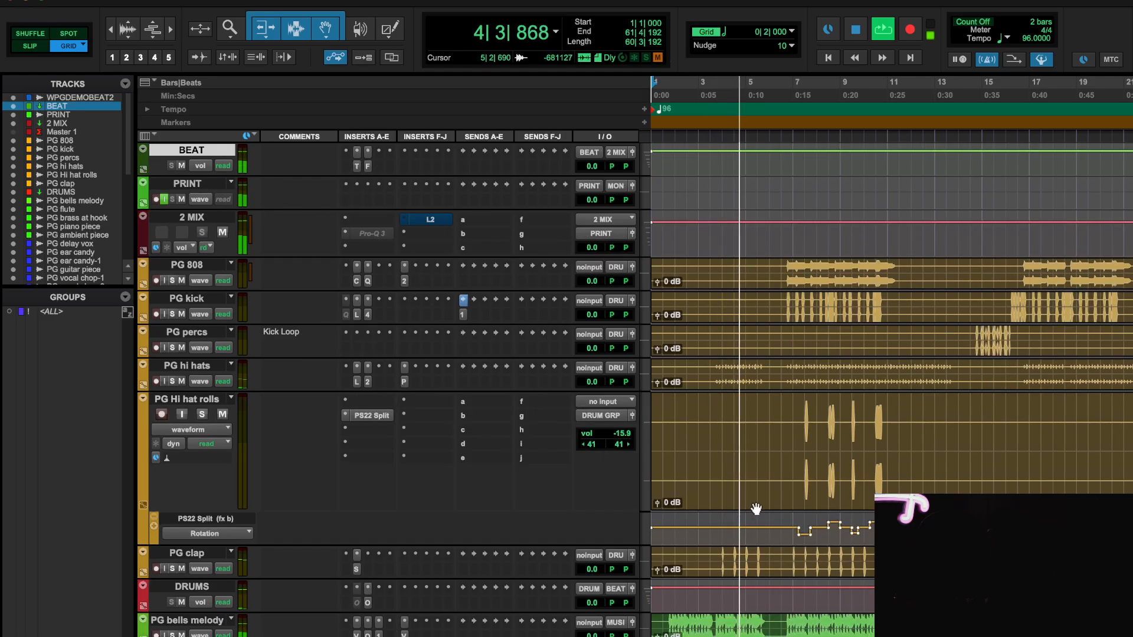
scroll(754, 507, down, 7)
scroll(756, 506, down, 7)
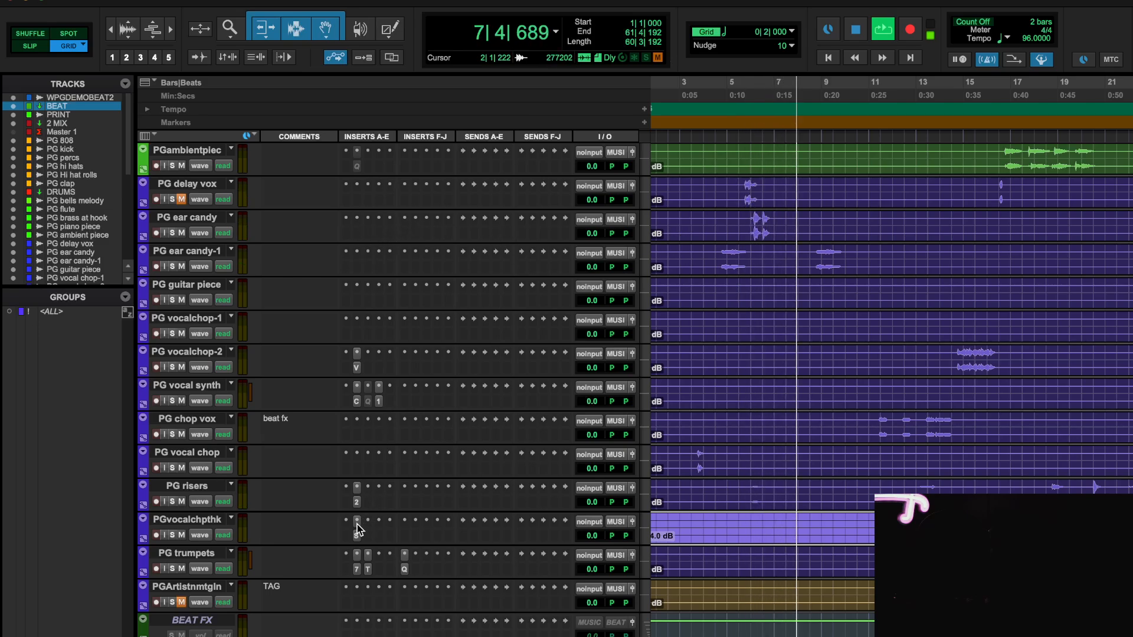
- Search the plug-ins for "VAL" and insert ValhallaPlate (stereo) on the PG ear candy track's second insert
click(361, 216)
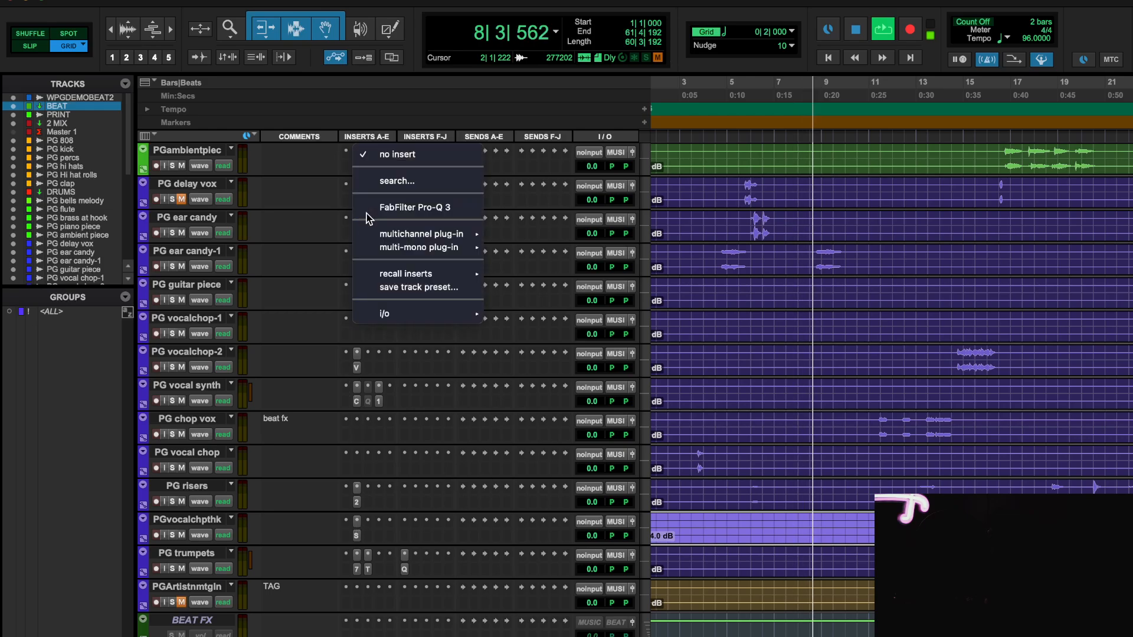
click(400, 158)
click(356, 239)
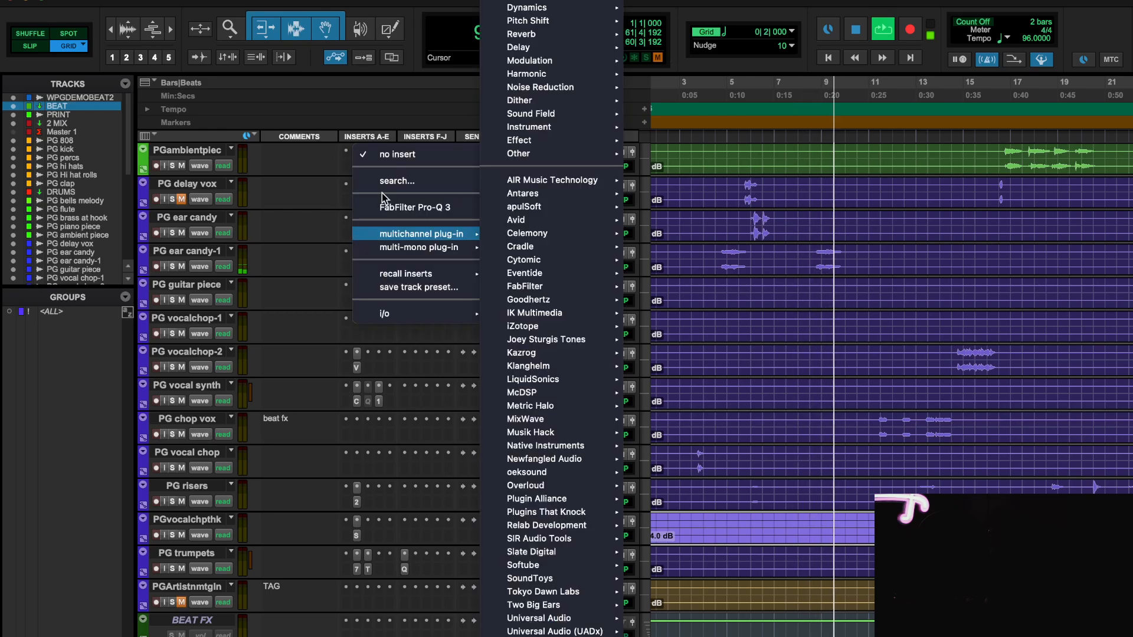
click(388, 183)
text(VAL)
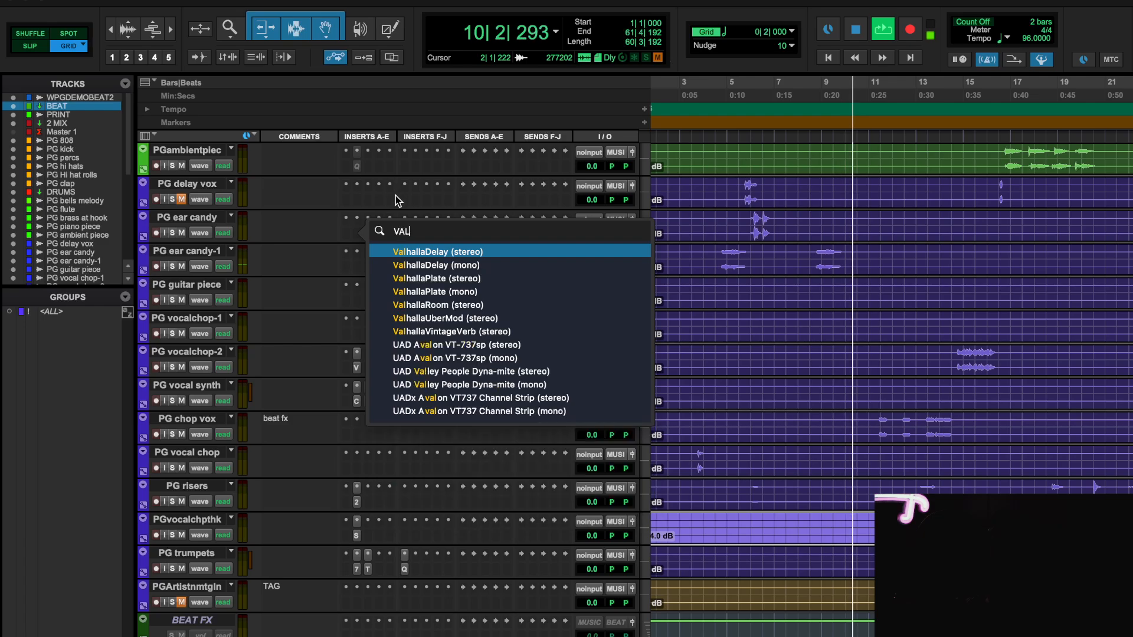
click(466, 278)
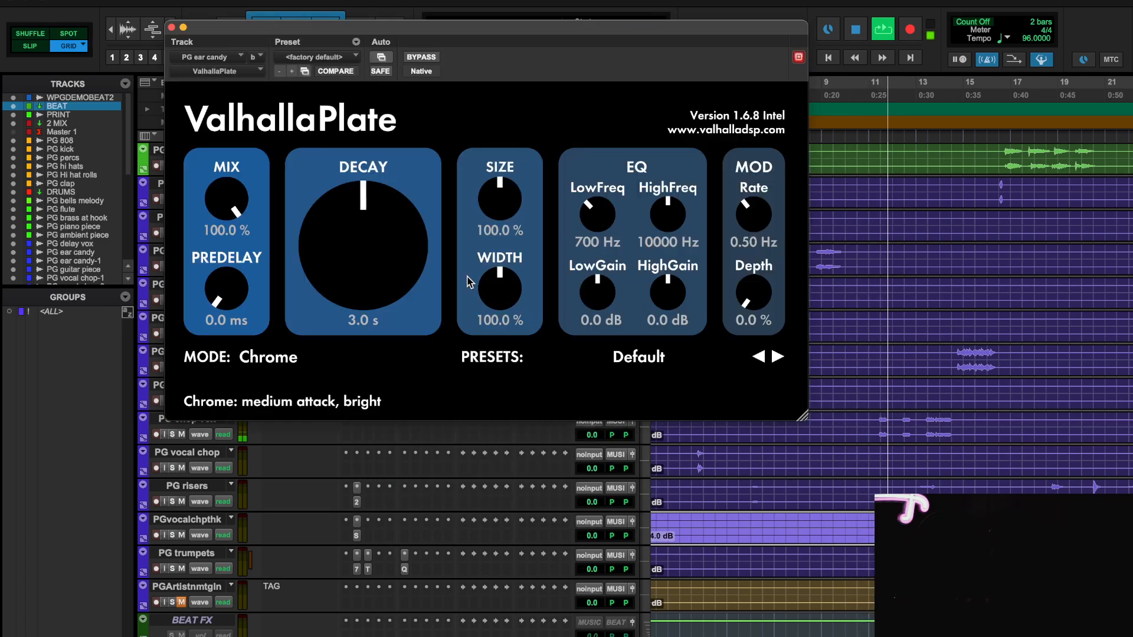
- Set ValhallaPlate's mix to 39.1 % on the PG ear candy track while listening, and close the plug-in
drag(254, 31, 323, 330)
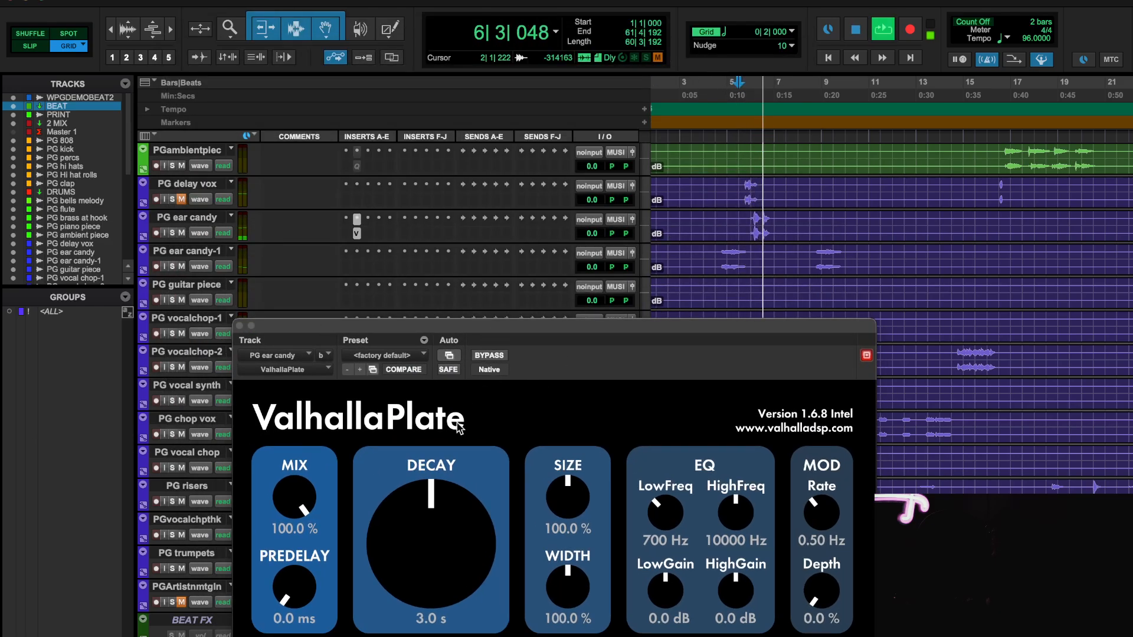
drag(460, 329, 459, 250)
drag(293, 417, 332, 480)
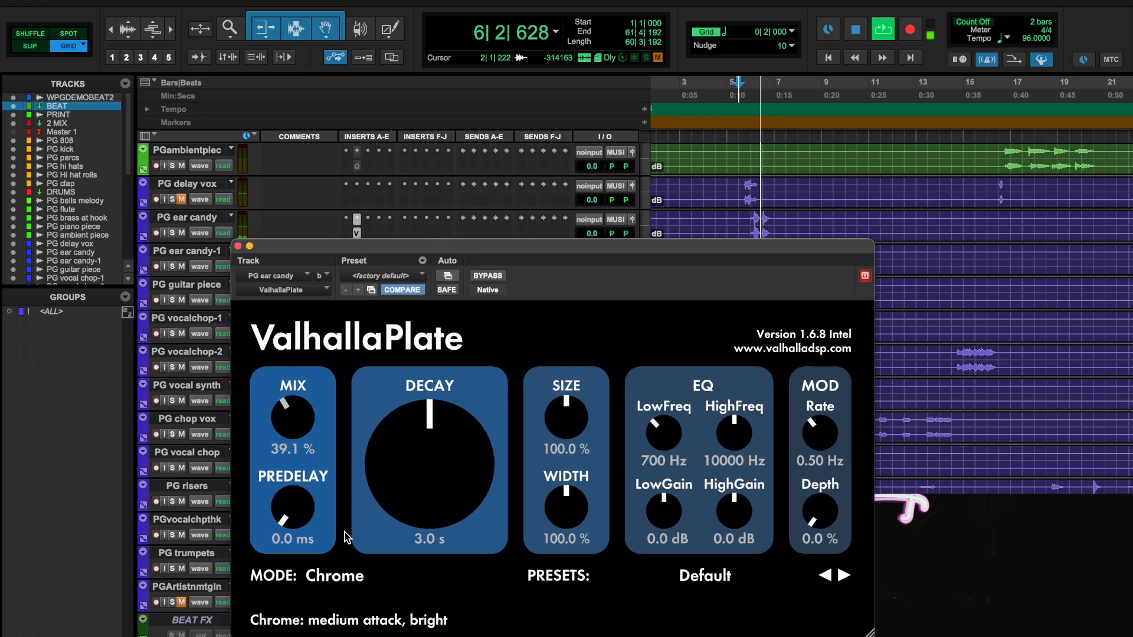
click(238, 246)
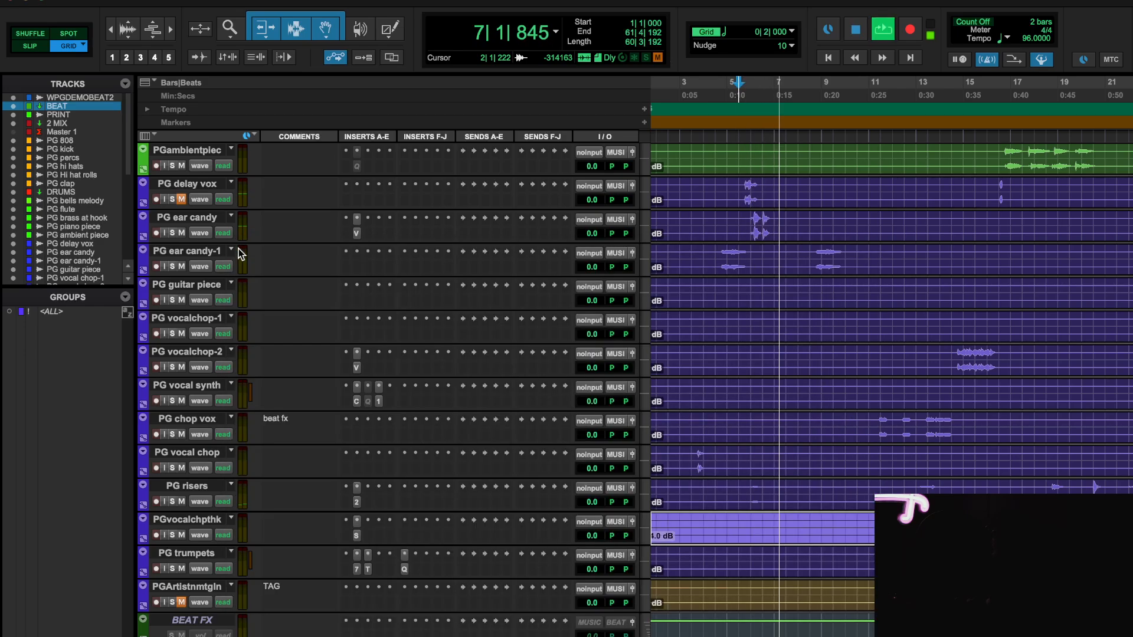
- Insert Lo-Fi on the PG ear candy track's first insert and adjust its distortion amount
click(346, 233)
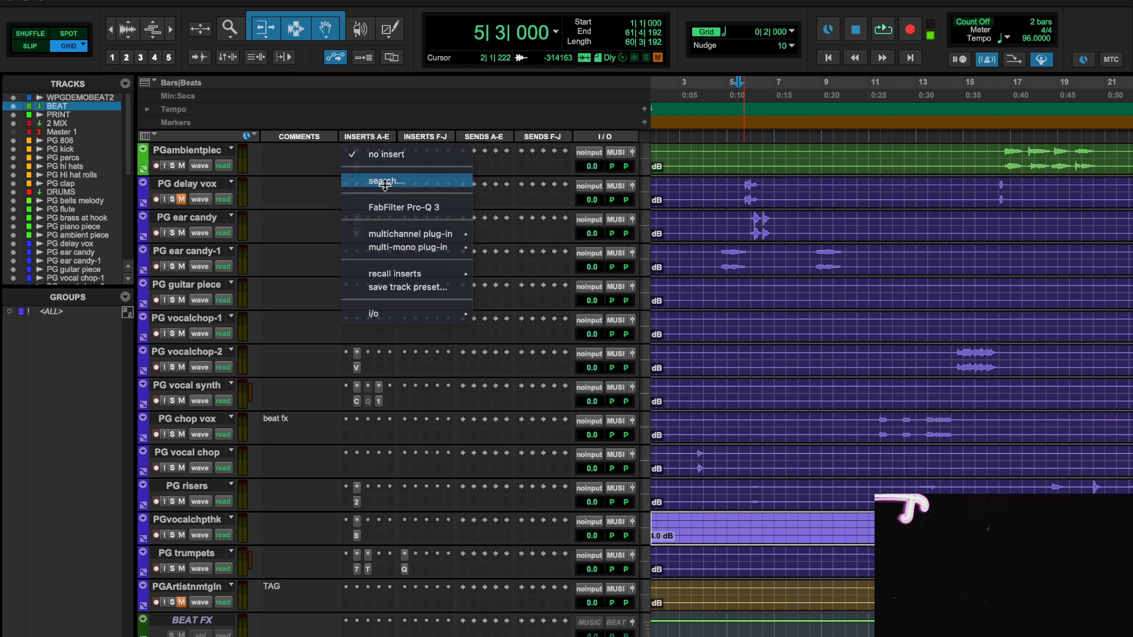
text(Lo)
key(Return)
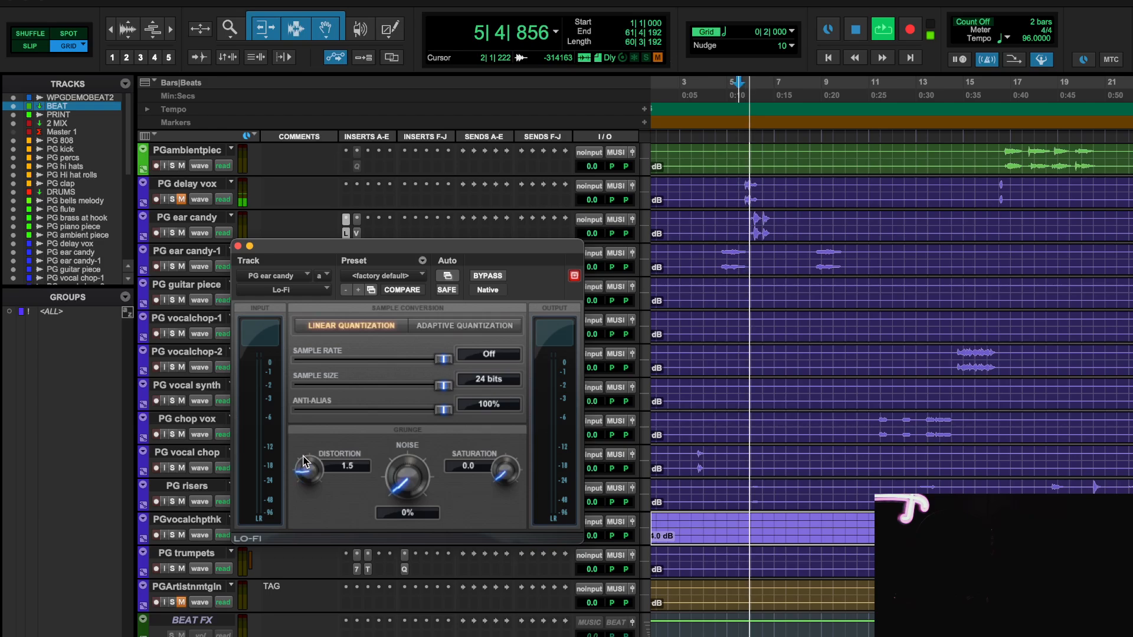
mouse_move(304, 472)
mouse_down()
mouse_move(308, 493)
mouse_move(301, 481)
mouse_up()
- Set ValhallaPlate's mix to 31.4 % and low gain to about -4.5 dB on PG ear candy, and close the plug-in
click(356, 234)
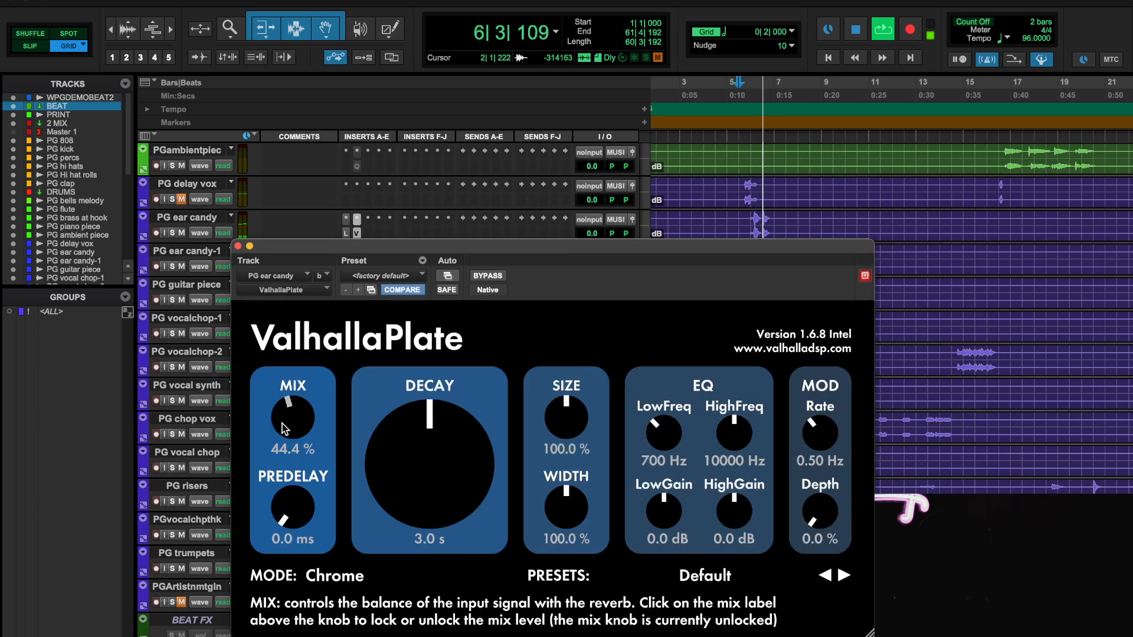
drag(288, 428, 287, 448)
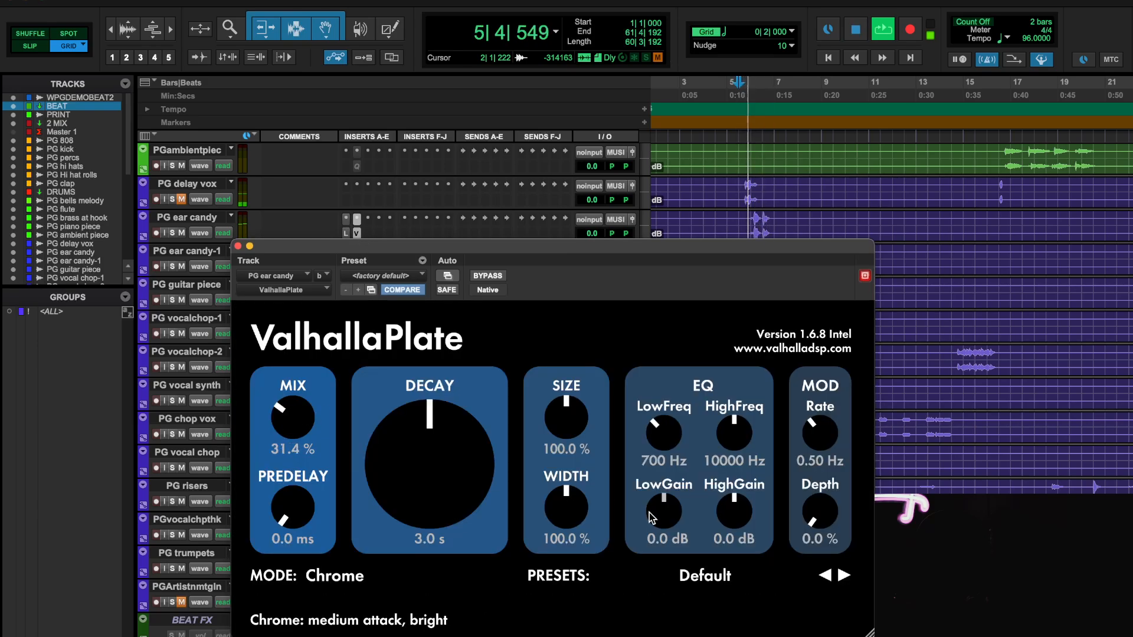
drag(649, 512, 658, 552)
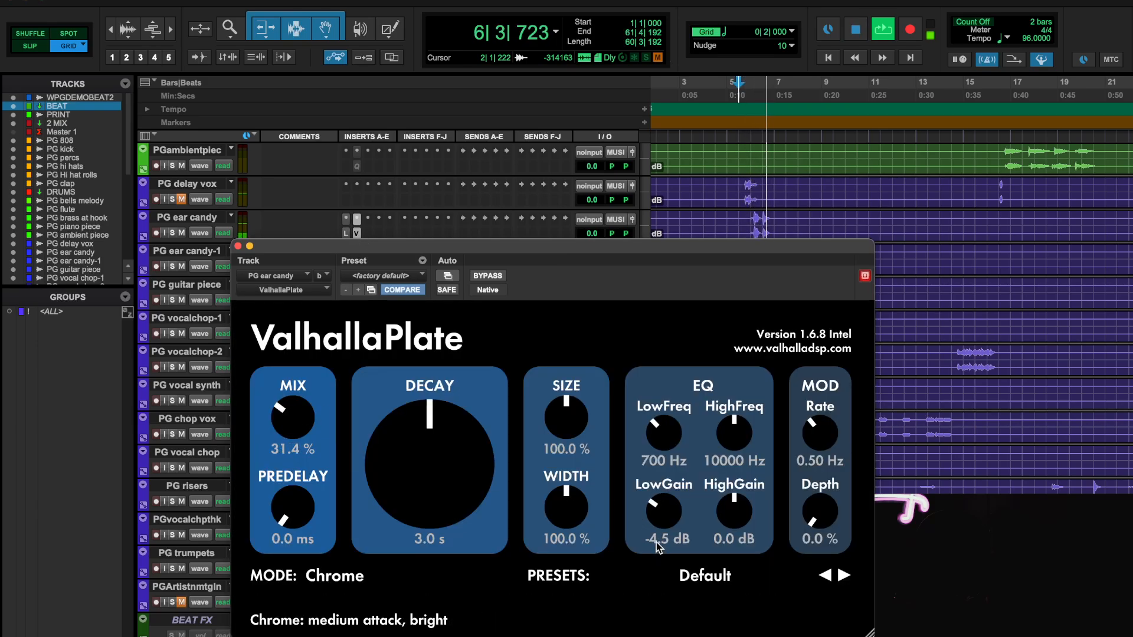
click(238, 247)
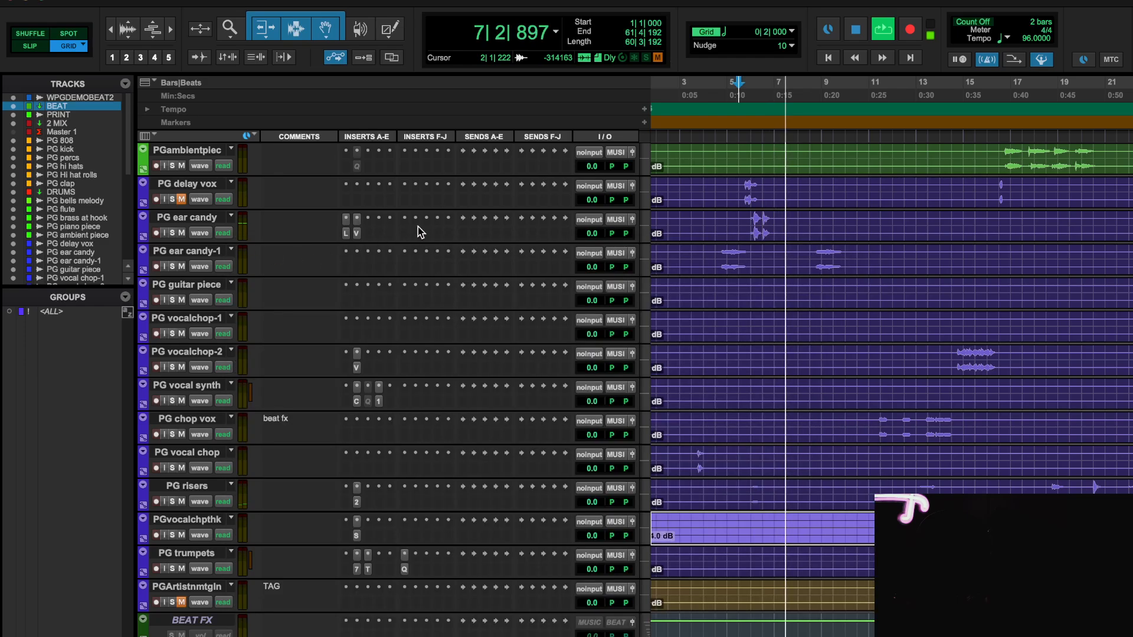
- Fine-tune the PG ear candy track's volume, check its Lo-Fi settings, and close the plug-in
drag(593, 234, 595, 234)
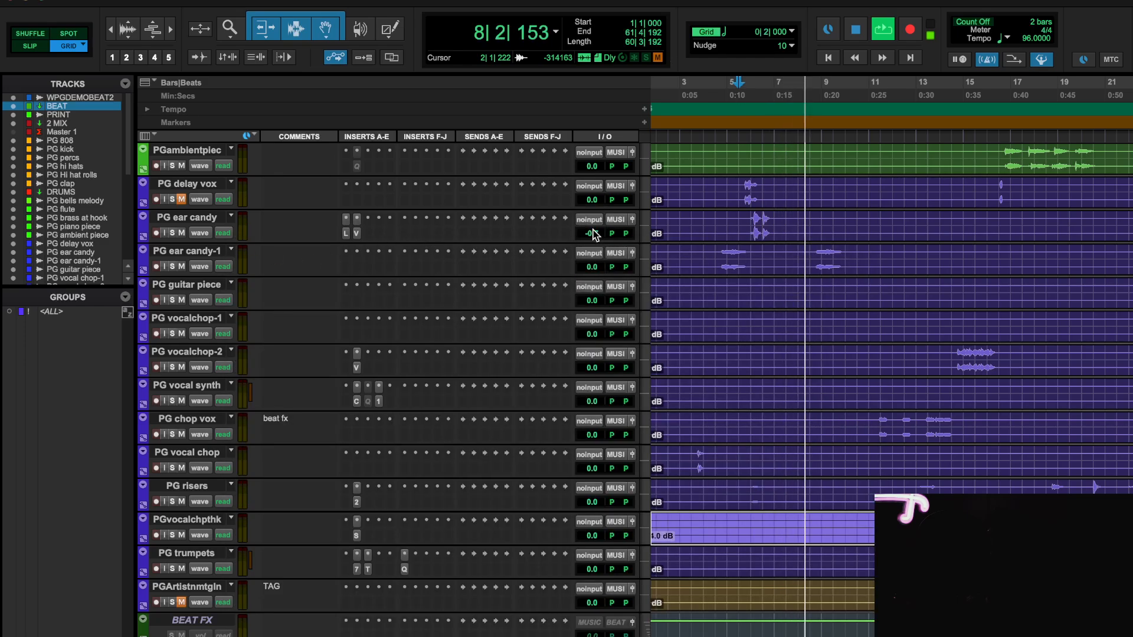
click(346, 232)
click(236, 246)
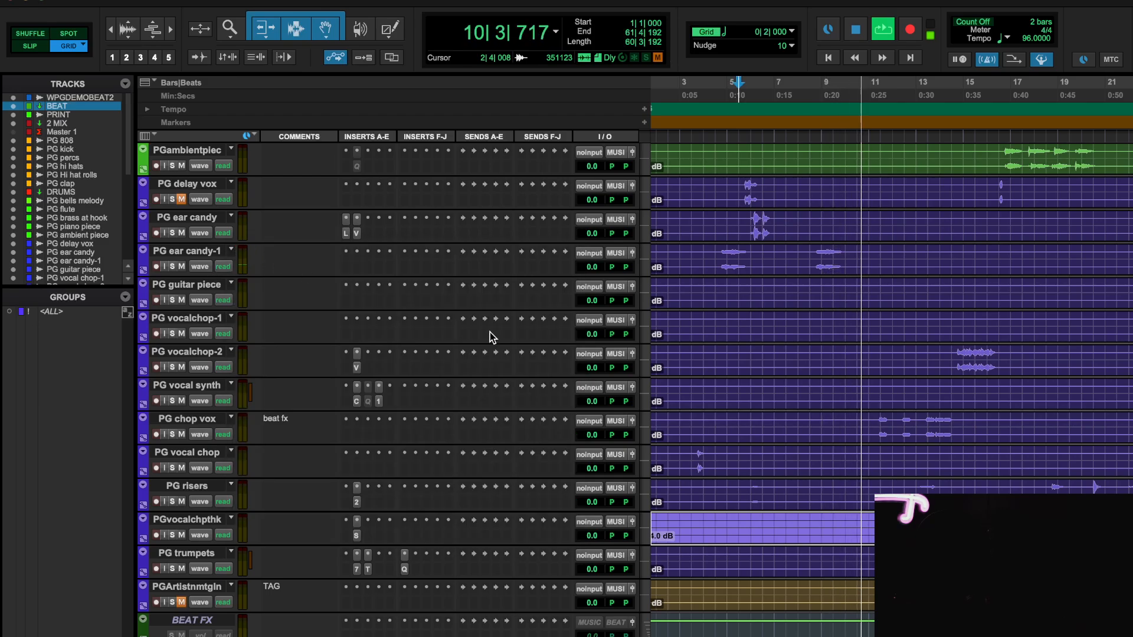
- Stop playback, reduce the PRINT track's height, and enlarge the 2 MIX track to show all its inserts
scroll(872, 424, down, 5)
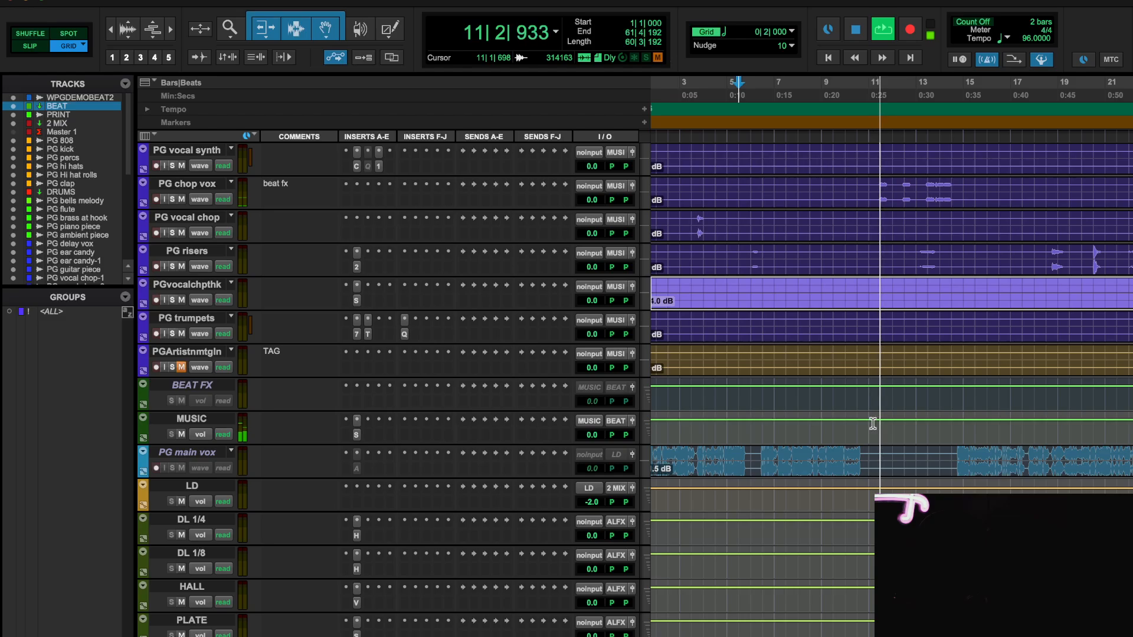
scroll(873, 424, down, 5)
scroll(872, 423, up, 10)
key(space)
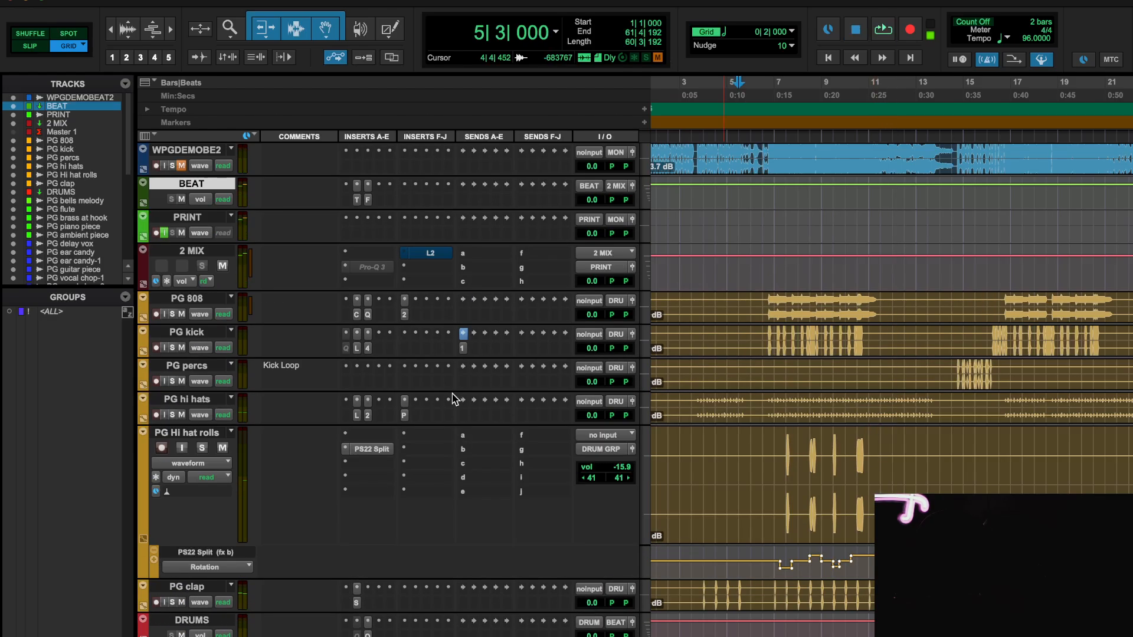
mouse_move(375, 240)
mouse_down()
mouse_move(376, 325)
mouse_move(393, 226)
mouse_up()
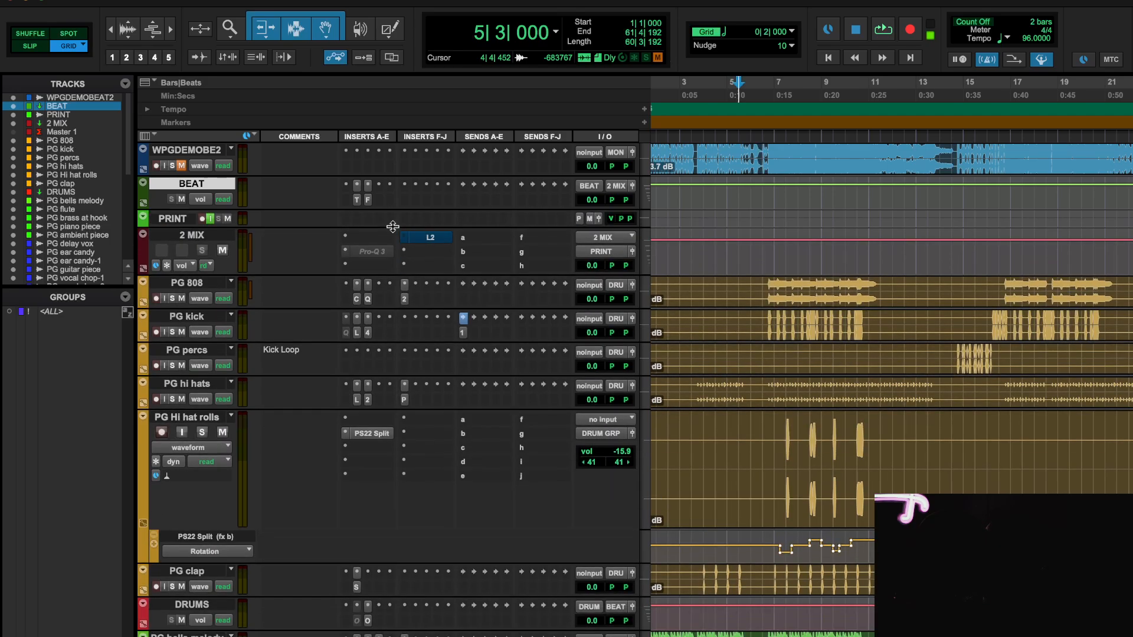
drag(370, 273, 371, 331)
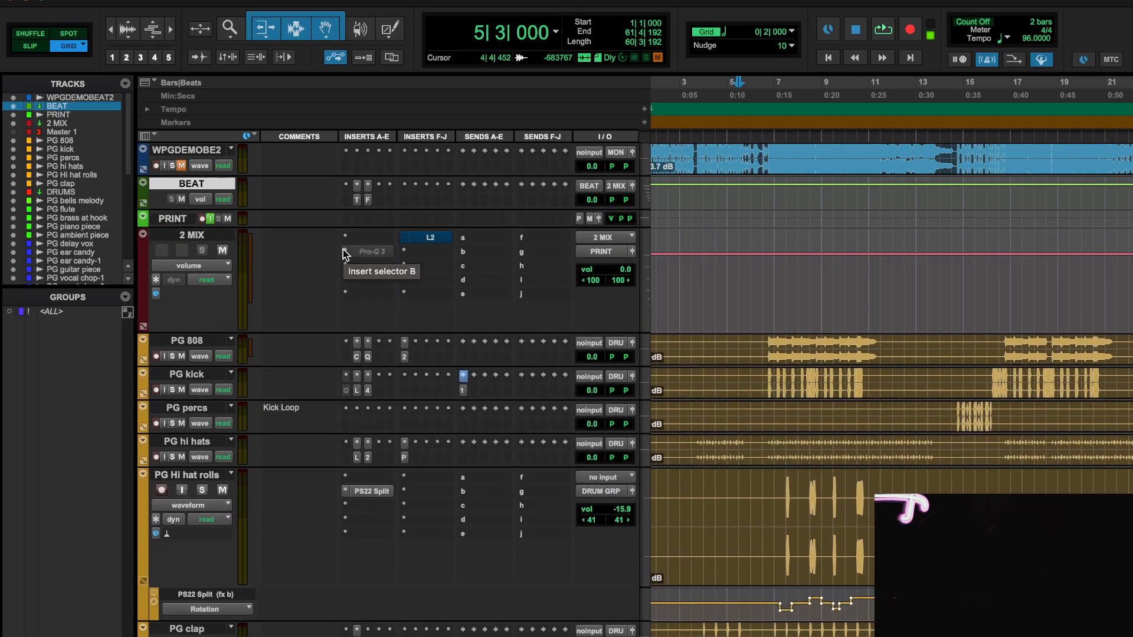
- Search the plug-ins for "670", replace Pro-Q 3 on the 2 MIX second insert with PuigChild 670 (stereo), and close its window
click(345, 254)
text(670)
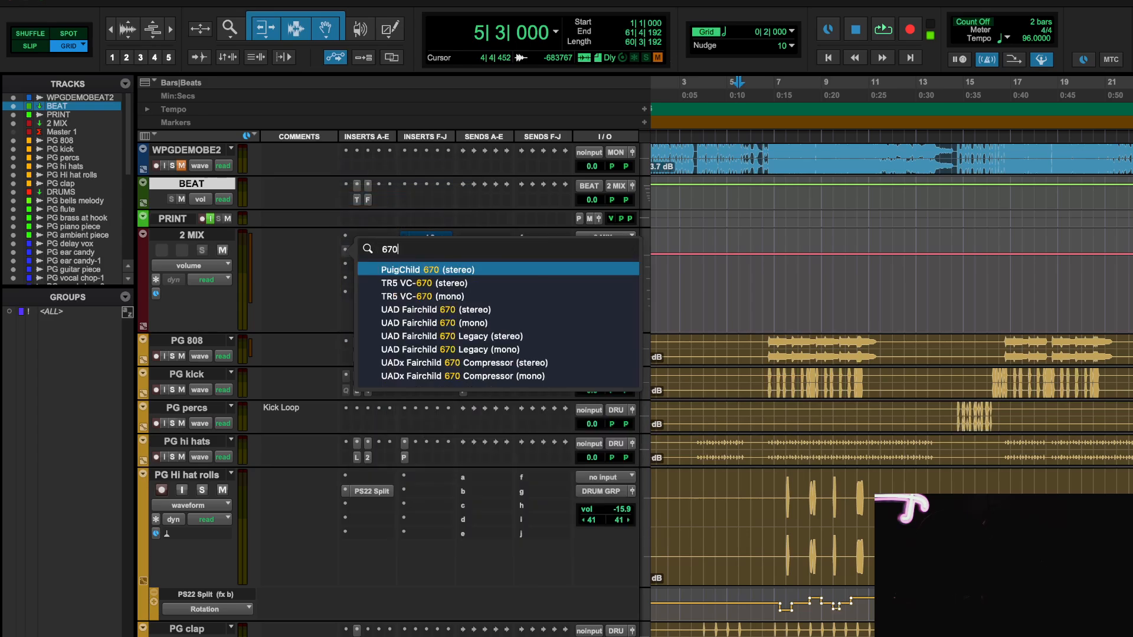
key(Down)
key(Down)
key(Down)
key(Up)
key(Up)
key(Up)
key(Return)
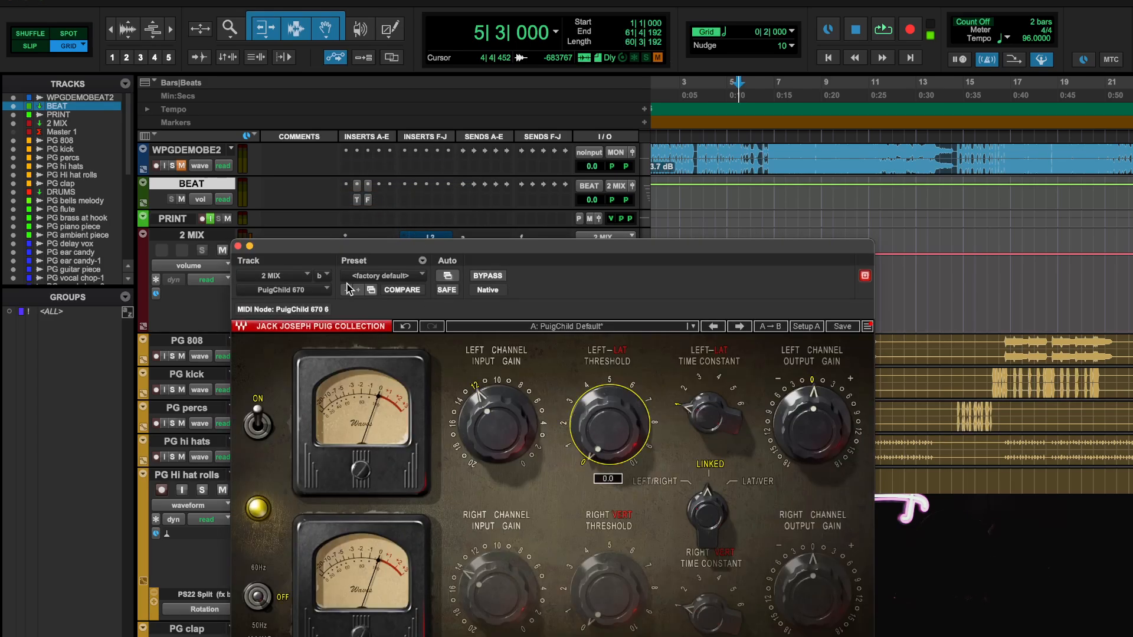
click(238, 246)
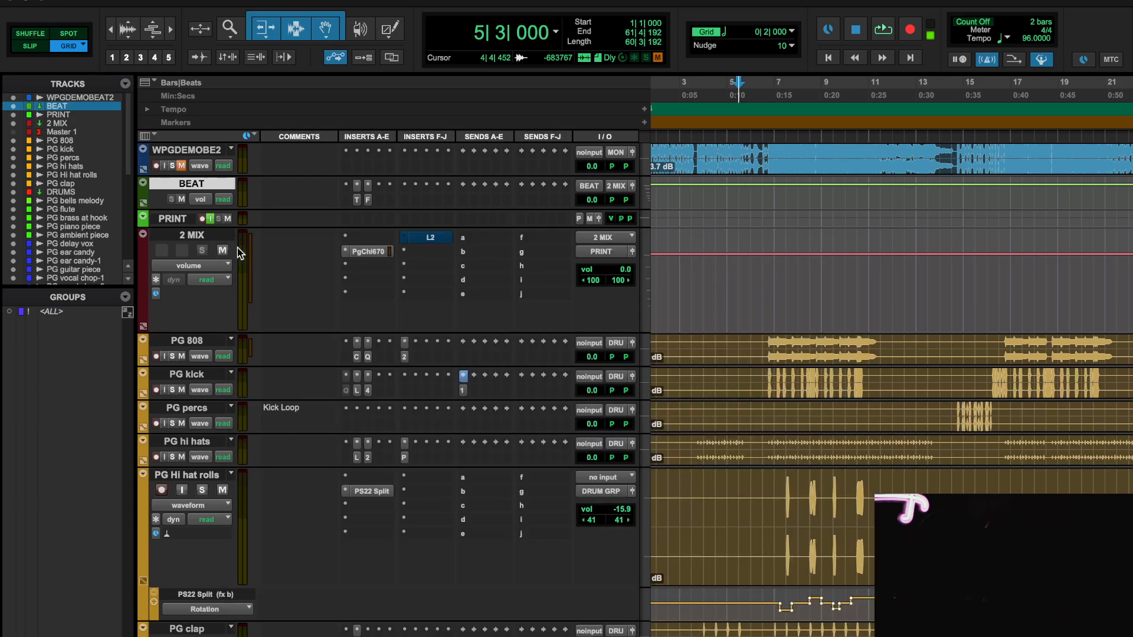
- Search the plug-ins for "EQP" and insert UADx Pultec EQP-1A EQ (stereo) on the 2 MIX third insert
click(369, 270)
click(396, 214)
text(EQP)
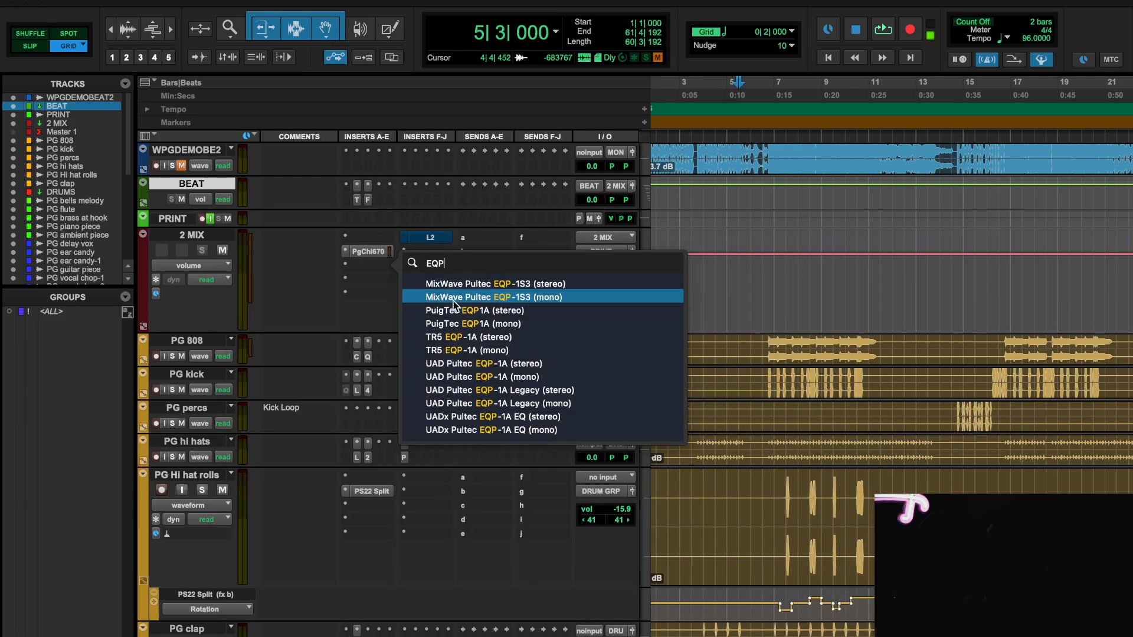
click(495, 417)
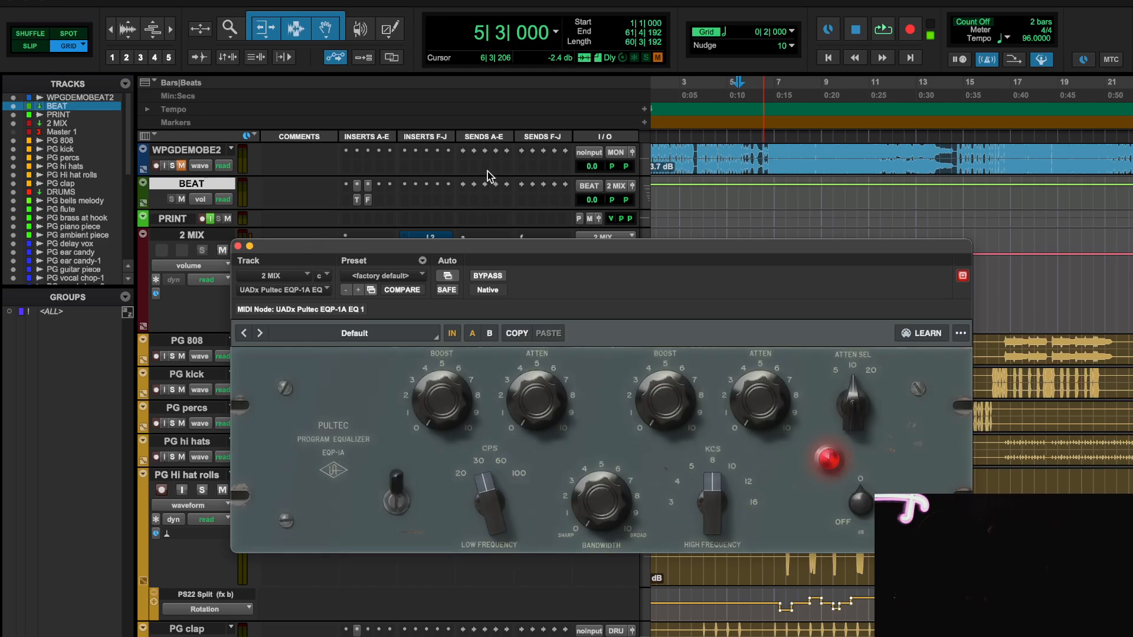
- Play the mix, close the Pultec EQ, take the 2 MIX track's L2 limiter out of bypass, and close it
key(space)
drag(617, 258, 621, 175)
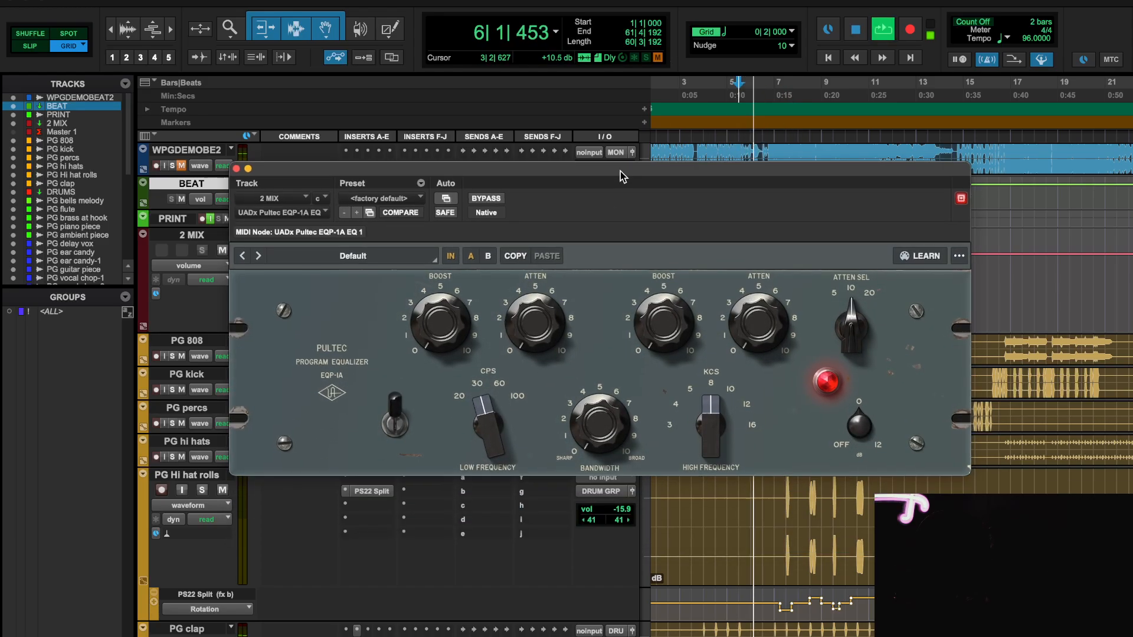
click(237, 169)
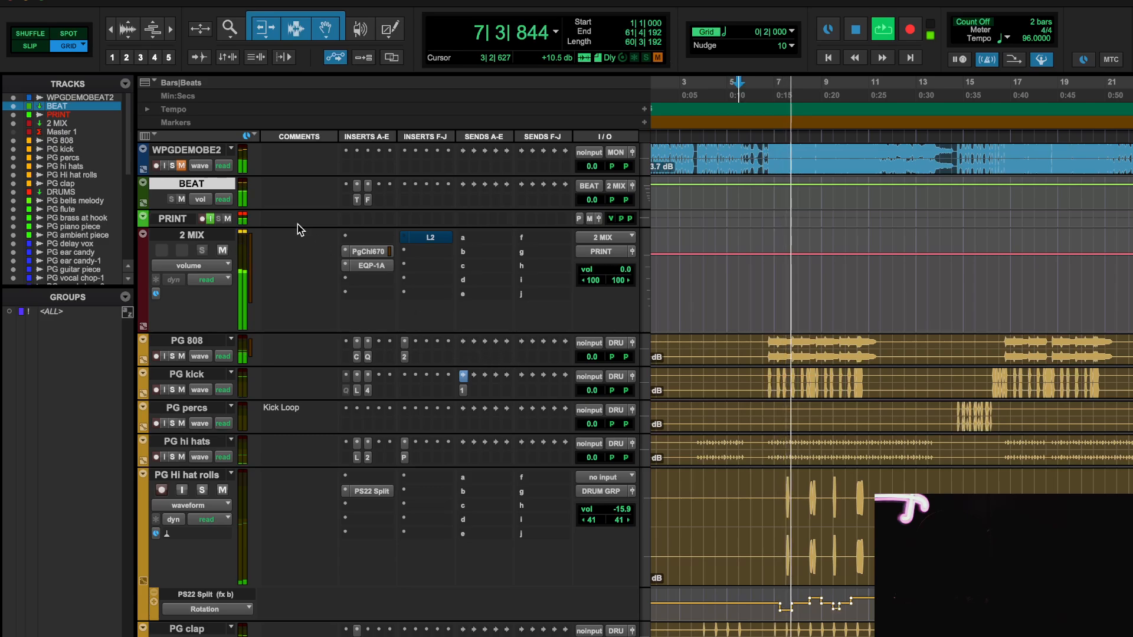
click(430, 238)
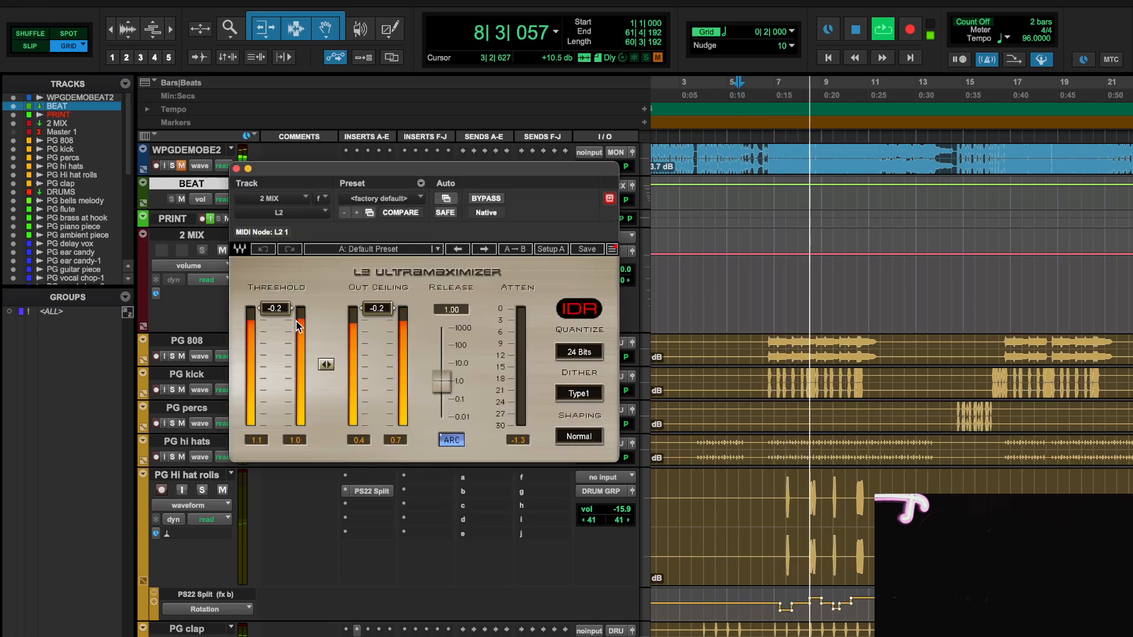
click(236, 169)
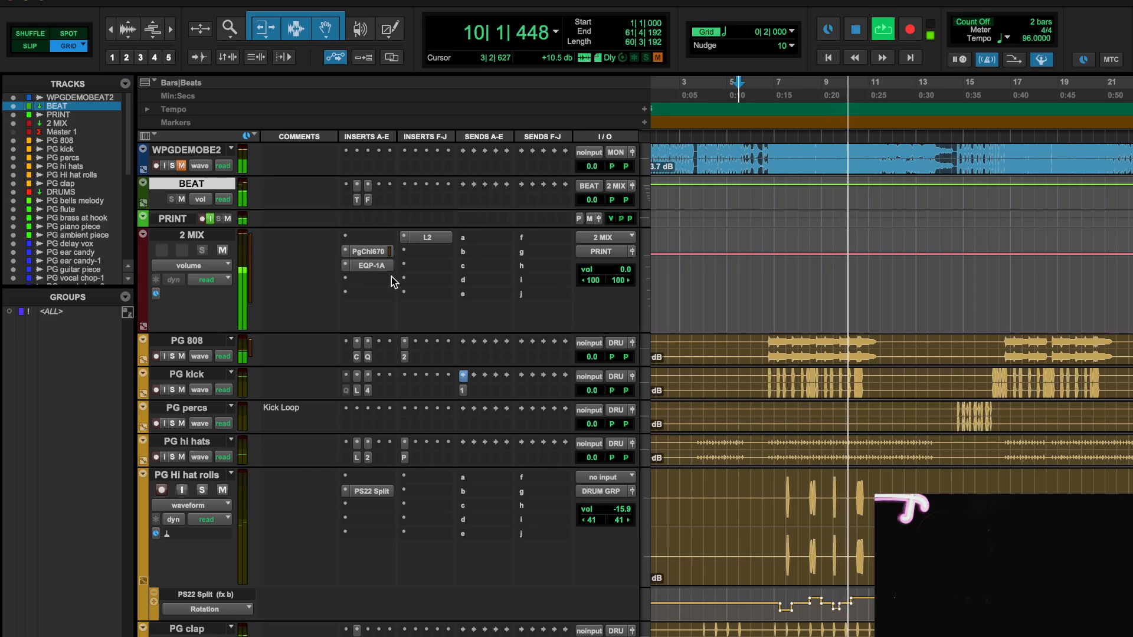
- Mute the BEAT track, unmute the WPGDEMOBE2 reference track, and restart playback
click(182, 198)
key(space)
click(181, 166)
key(space)
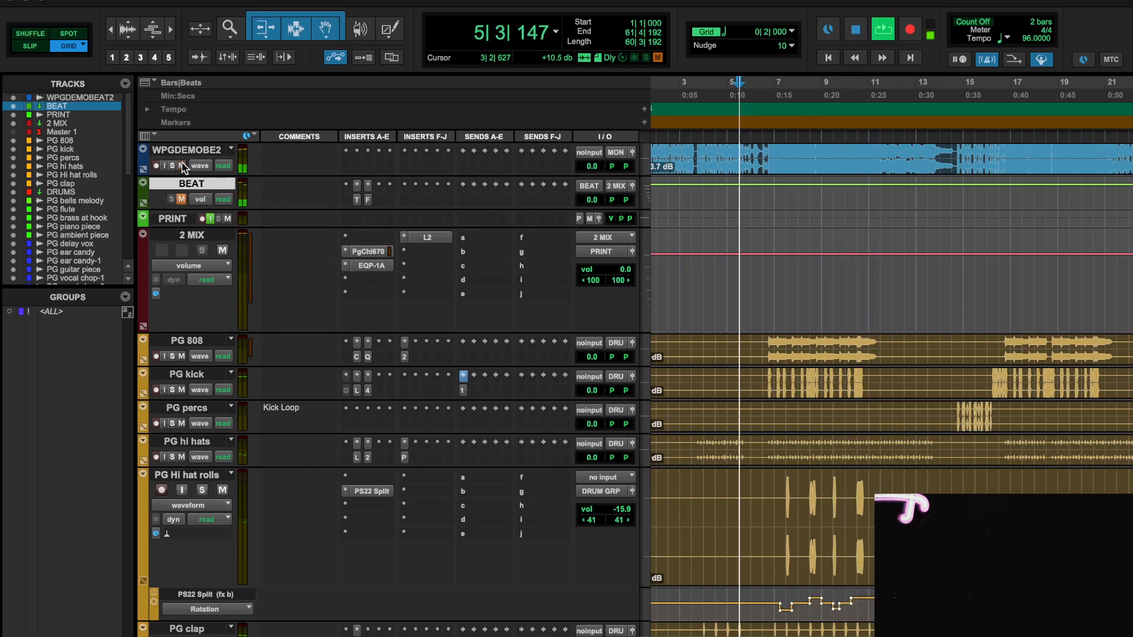
- Set the clip gain of the WPGDEMOBE2 reference to +7.8 dB while listening, and stop playback
scroll(724, 155, left, 1)
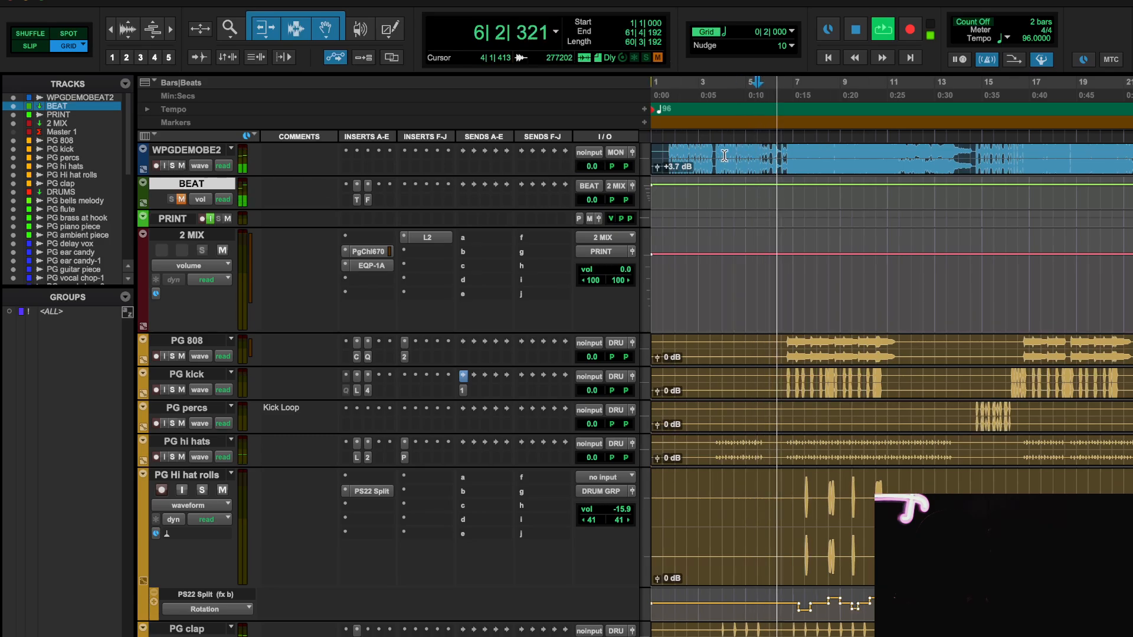
drag(658, 170, 659, 169)
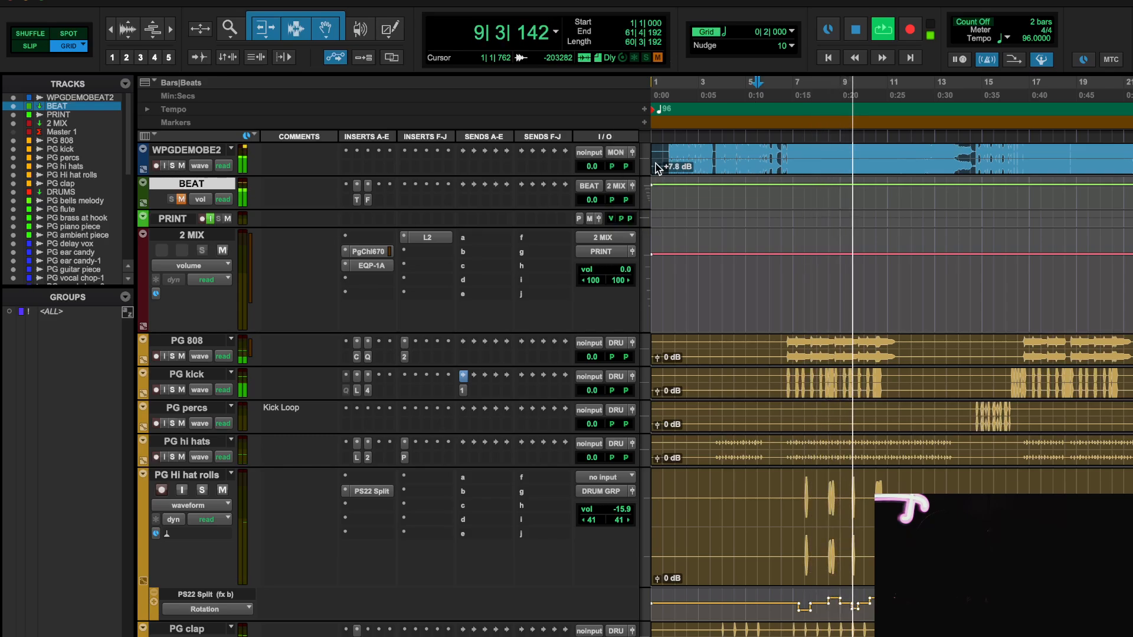
key(space)
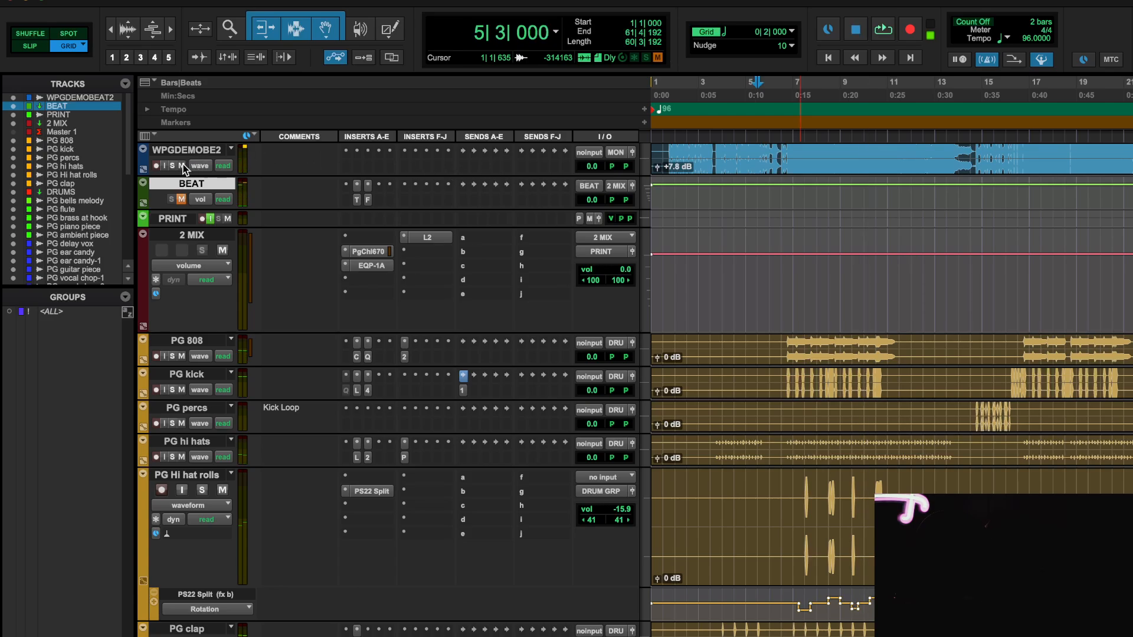
- Mute the WPGDEMOBE2 reference, unmute BEAT, and play the mix while reviewing the drum and melody tracks
click(181, 199)
key(space)
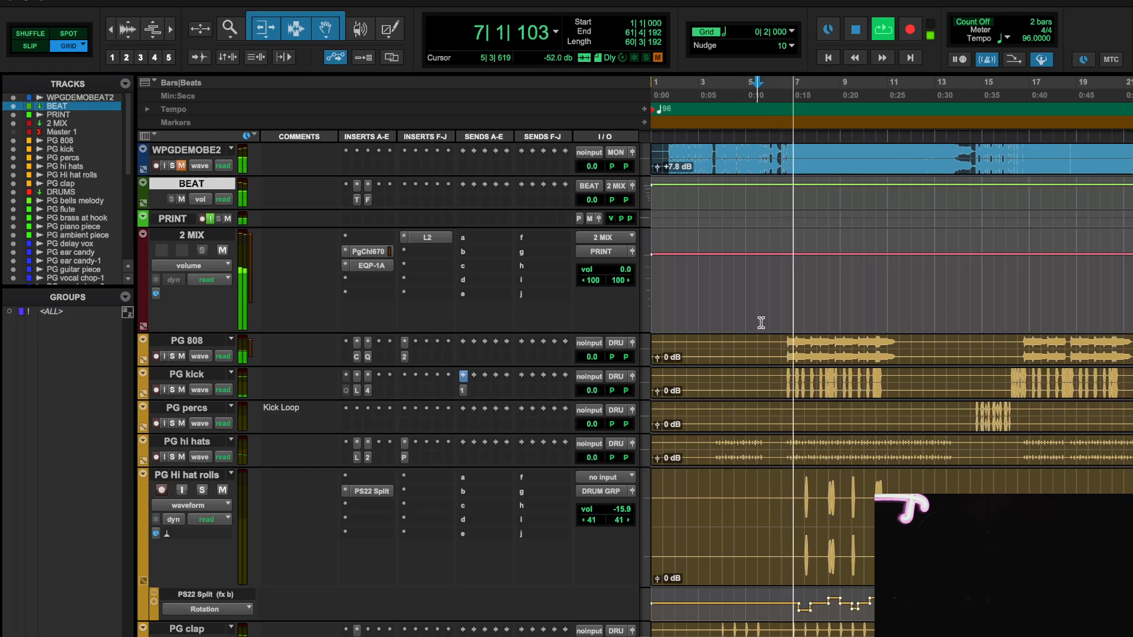
scroll(543, 385, down, 10)
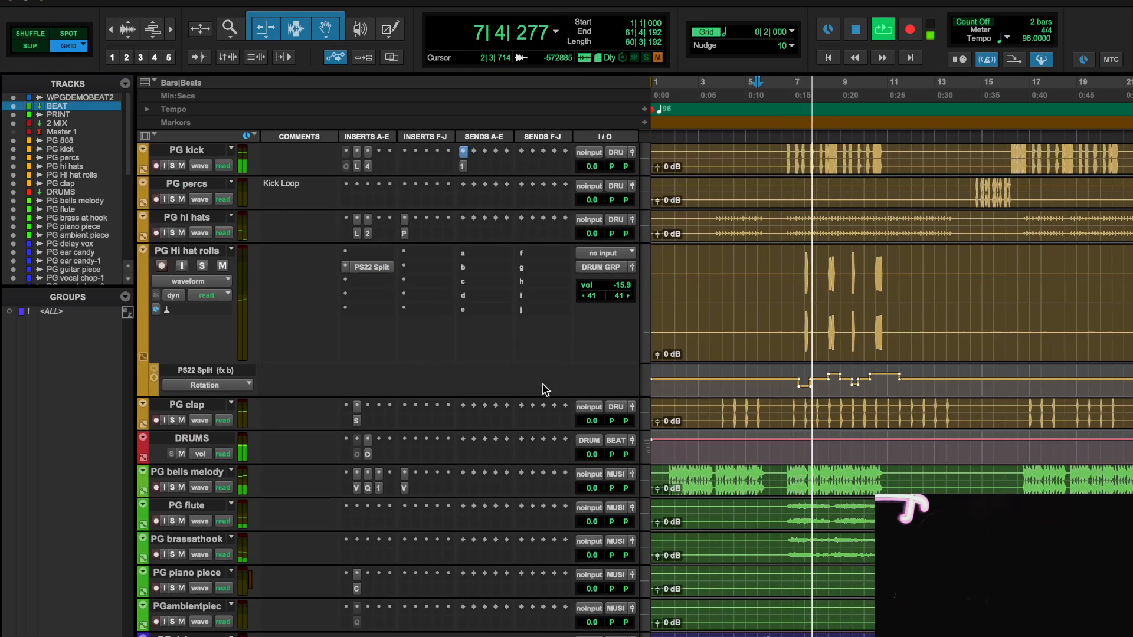
scroll(543, 393, up, 3)
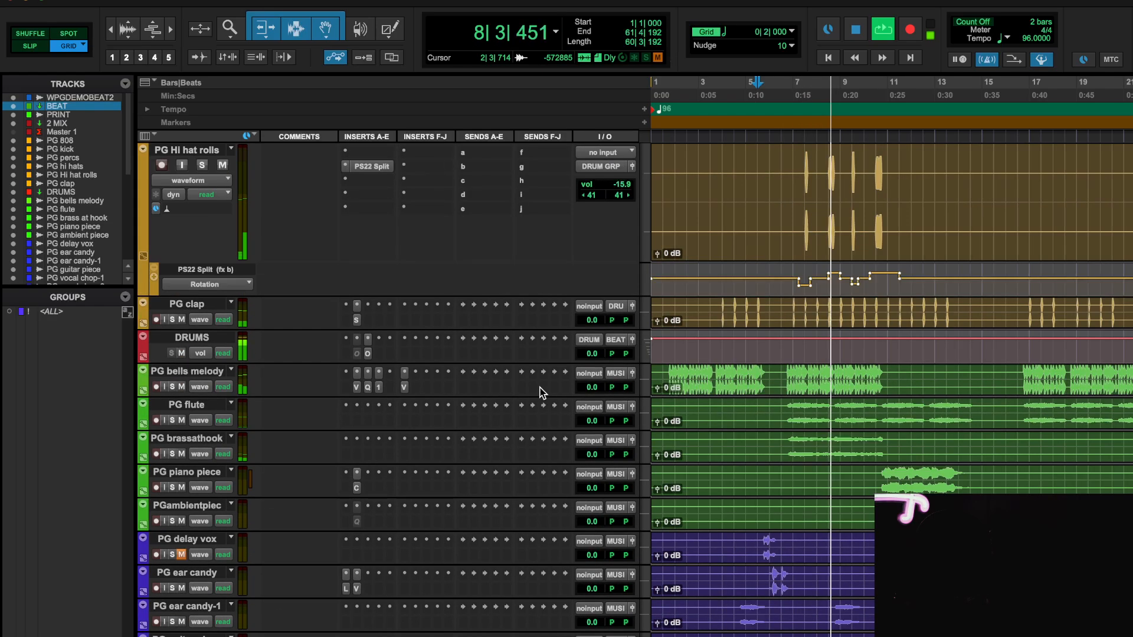
- Inspect the sixth-slot plug-in and the Ozone 11 Imager on the PG bells melody track, closing each
click(404, 387)
click(236, 168)
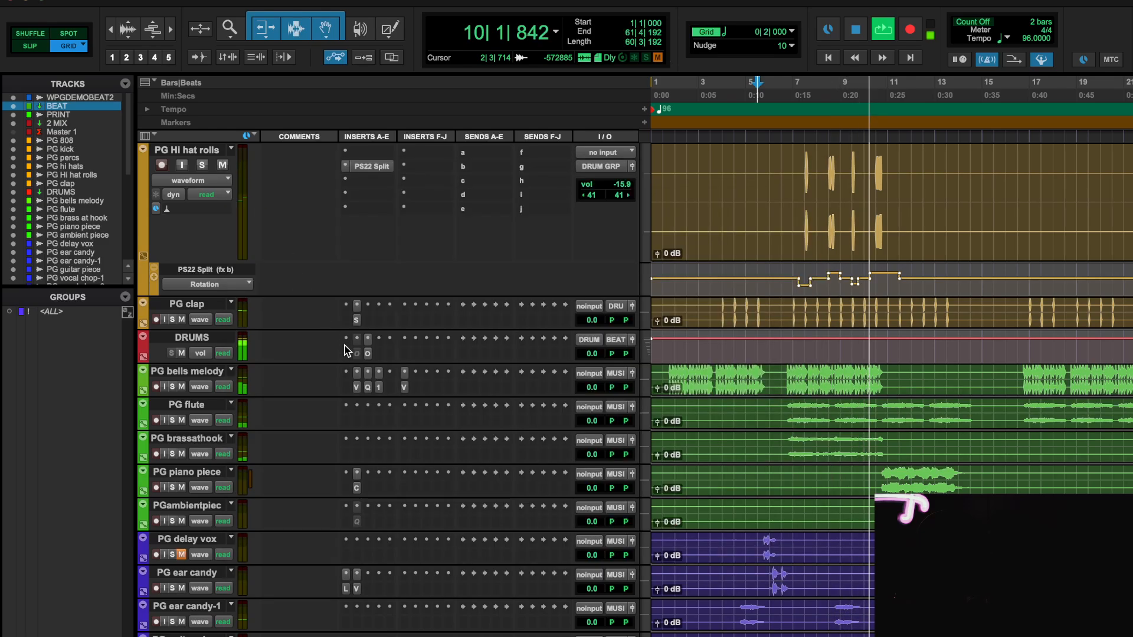
click(379, 387)
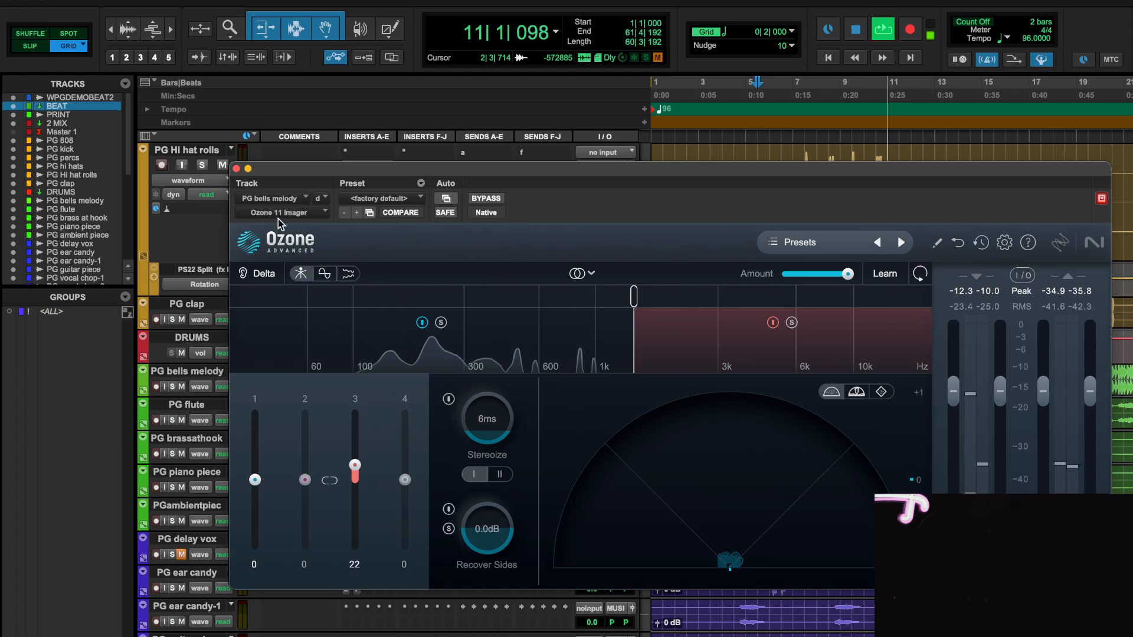
key(super+w)
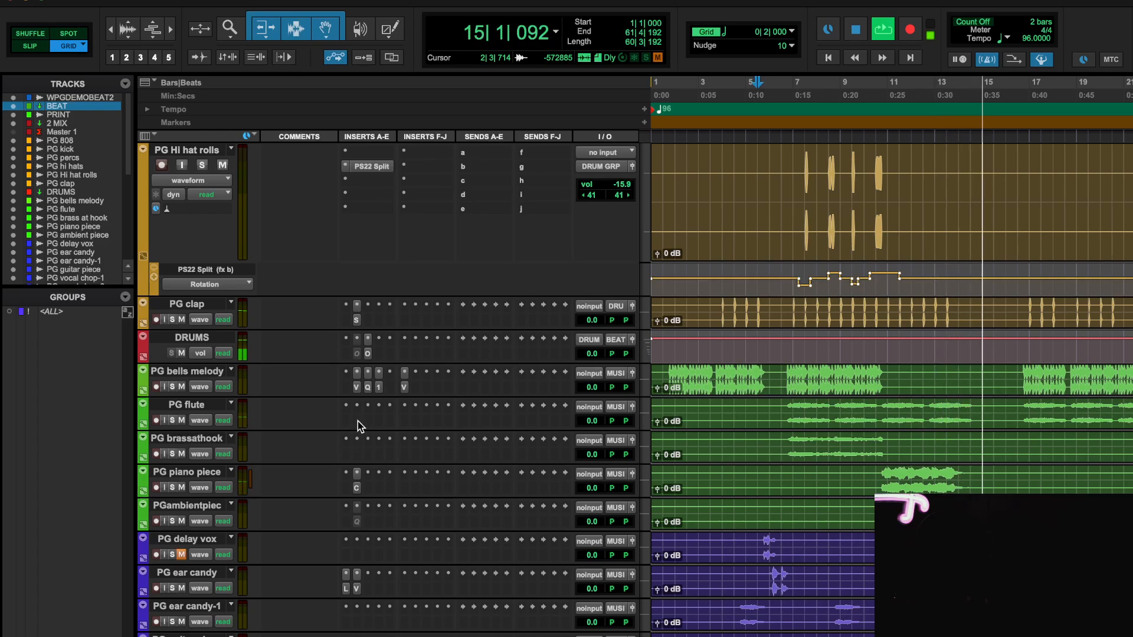
- Stop playback, search the plug-ins for "SPEC", and insert Spectre (stereo) on the PG flute track's second insert
key(space)
click(358, 406)
click(396, 365)
text(SPEC)
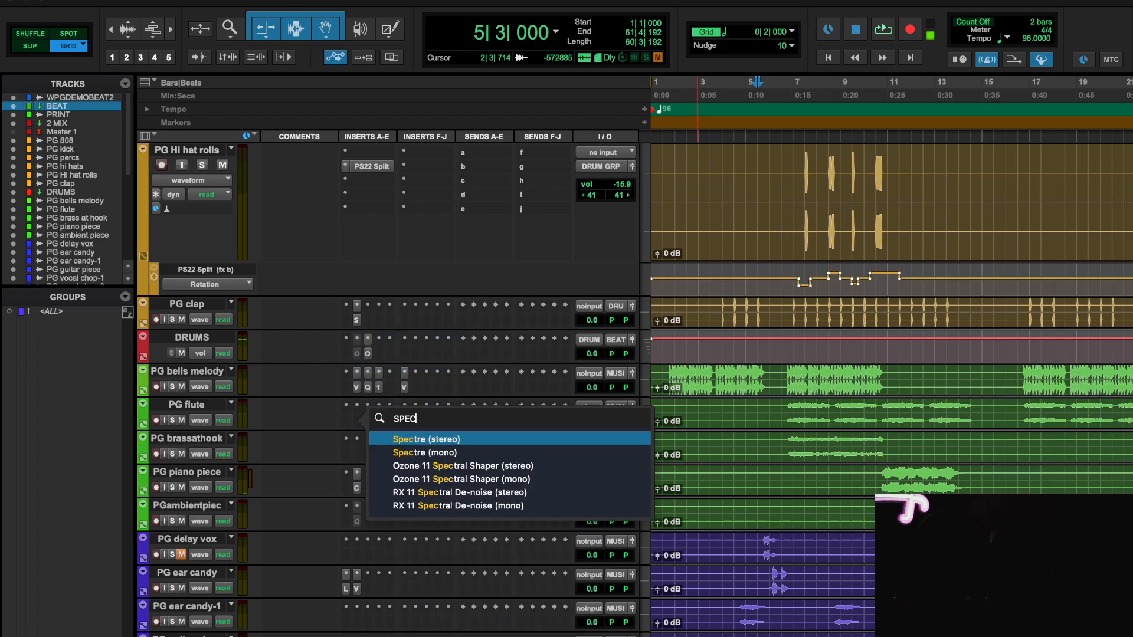
key(Return)
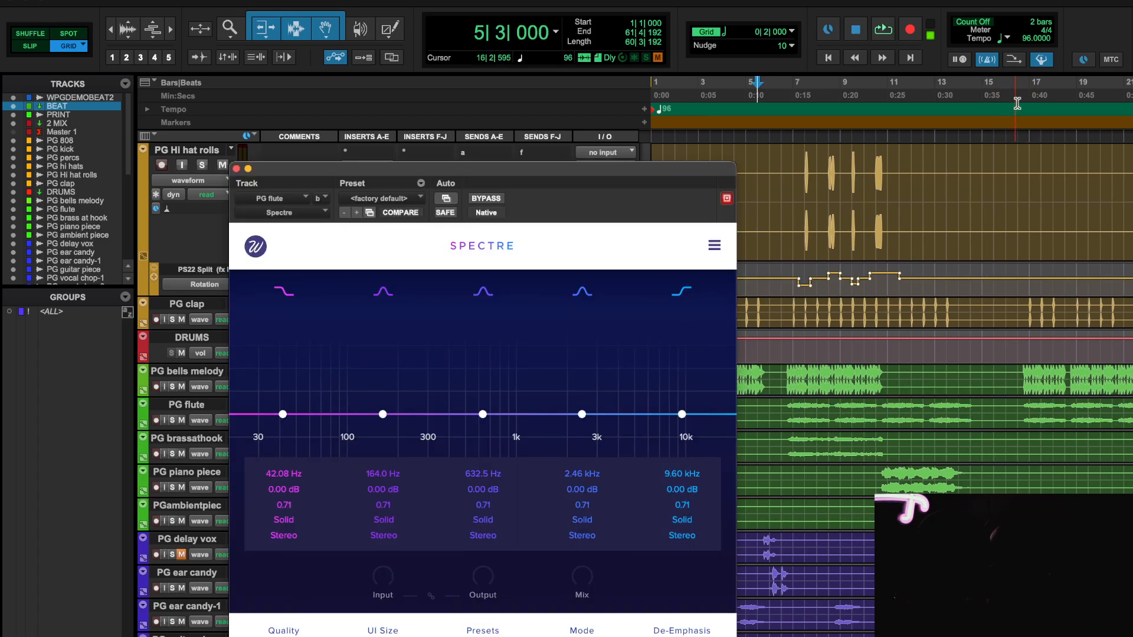
- In Spectre on PG flute, boost the high band to about 4.19 dB at 3.11 kHz in Warm mode, close it and stop playback
drag(682, 414, 651, 388)
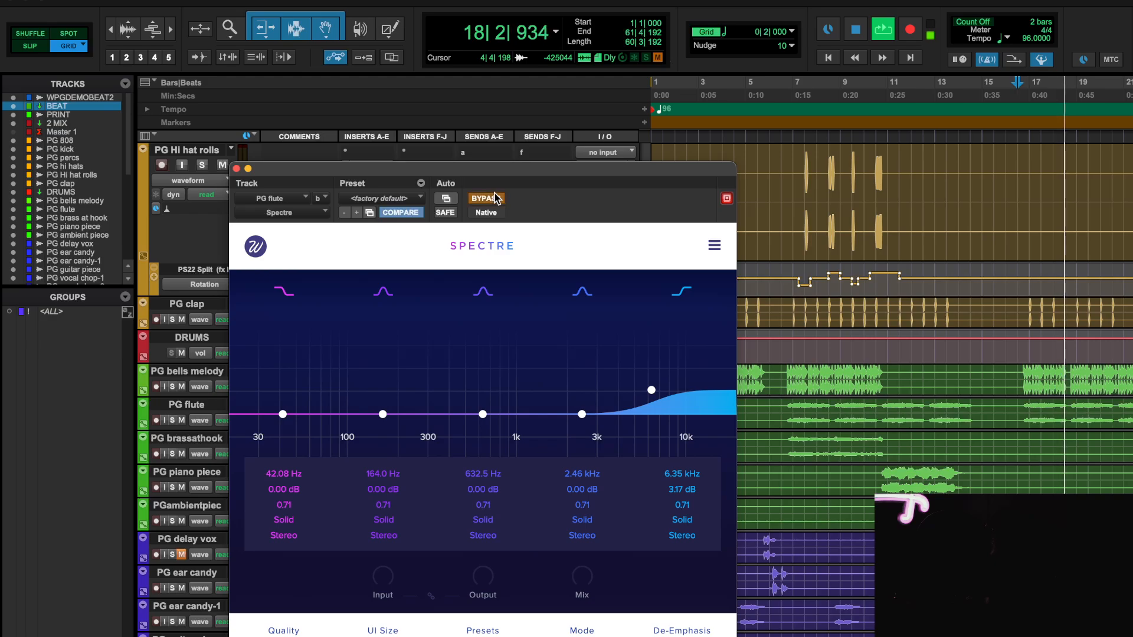
click(682, 519)
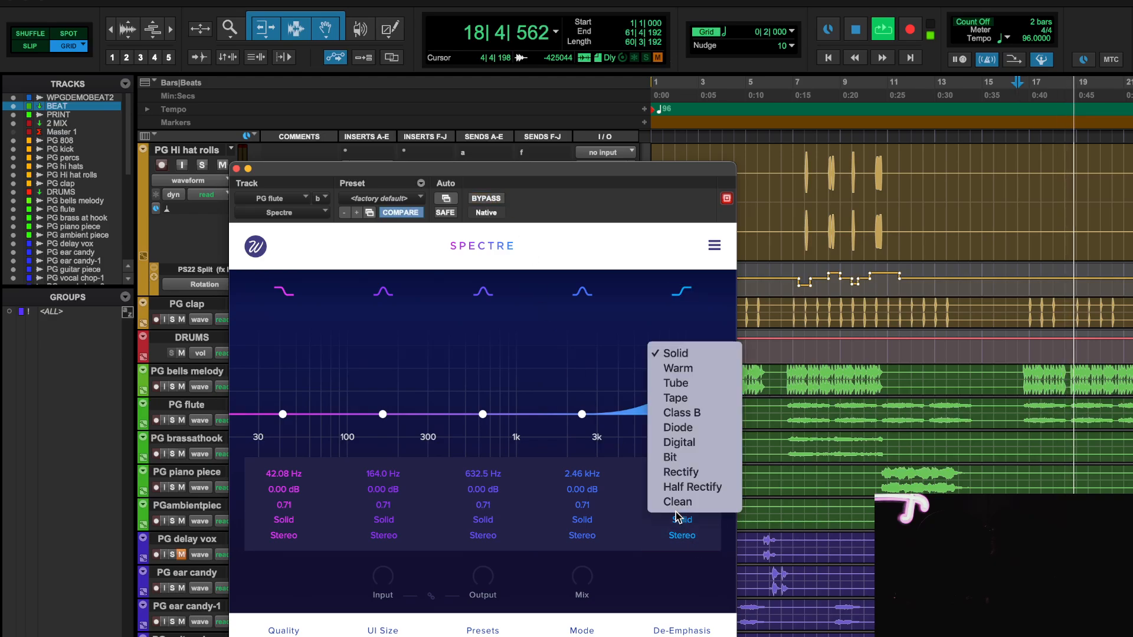
click(673, 368)
drag(650, 389, 600, 384)
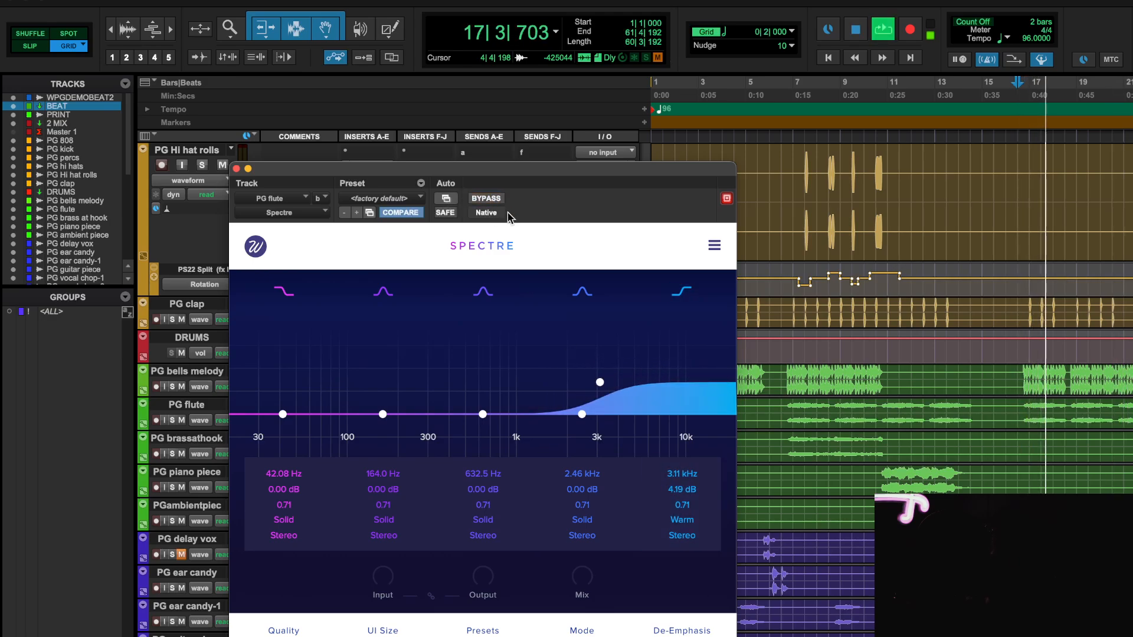
click(237, 168)
key(space)
- Review the insert plug-ins on the 2 MIX, drum, melody and vocal tracks
scroll(390, 377, down, 5)
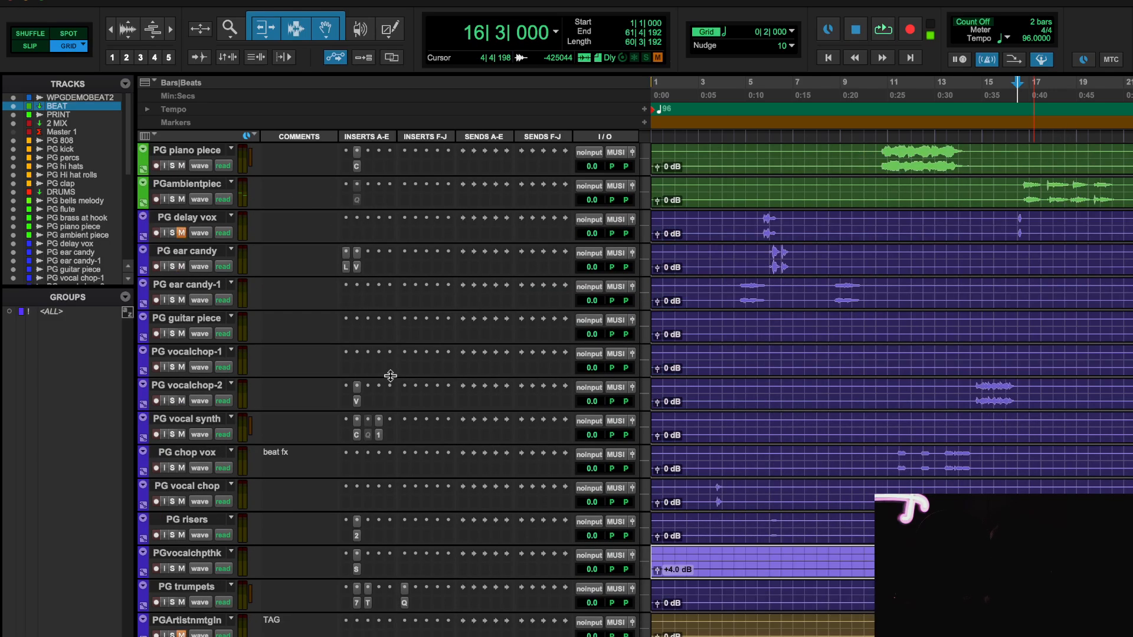
scroll(391, 377, up, 7)
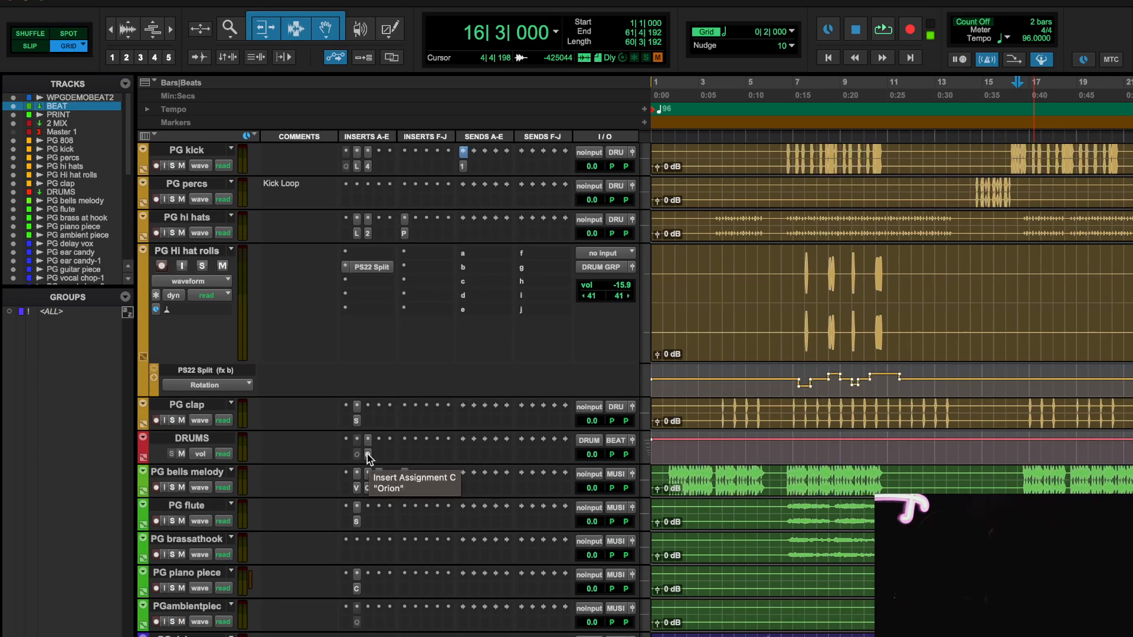
scroll(411, 437, up, 3)
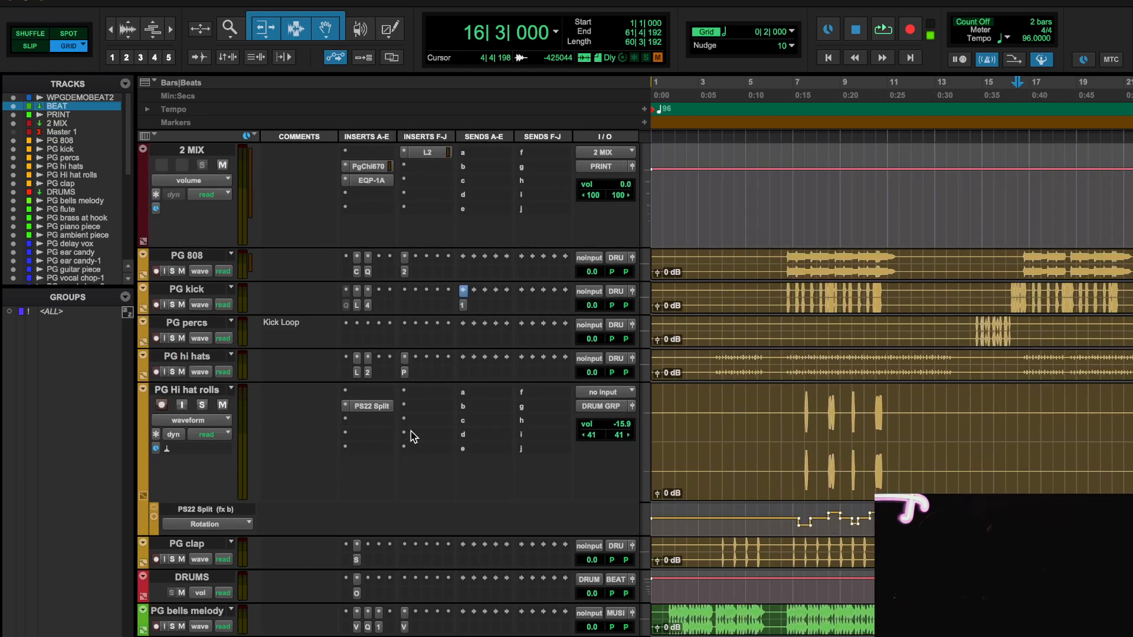
scroll(411, 437, down, 15)
scroll(412, 437, up, 18)
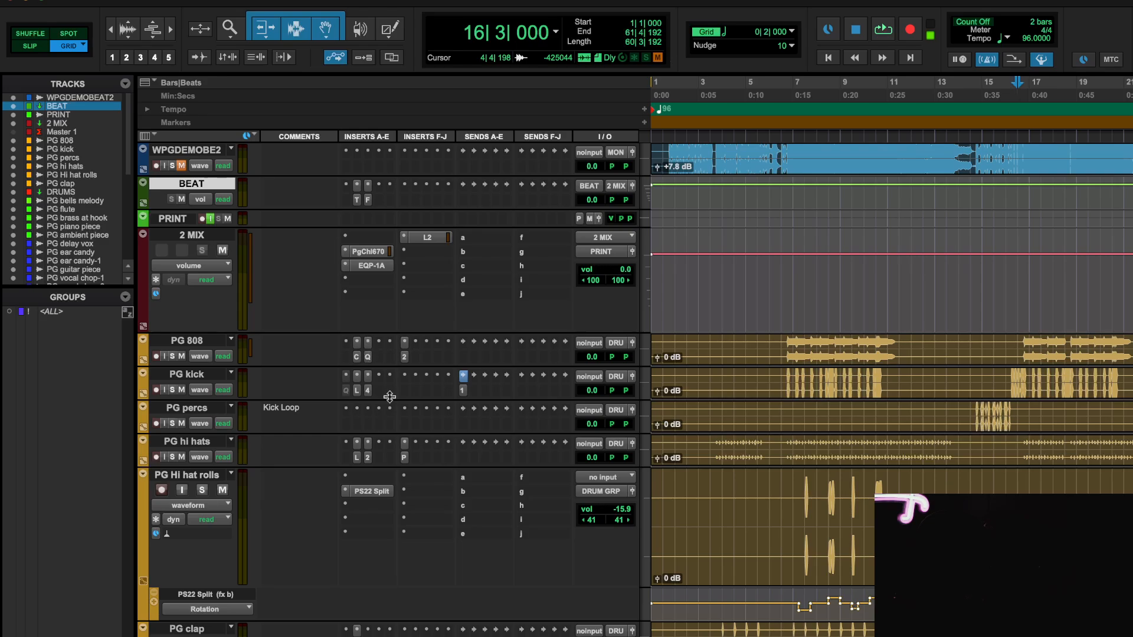
scroll(361, 501, down, 5)
scroll(361, 506, down, 2)
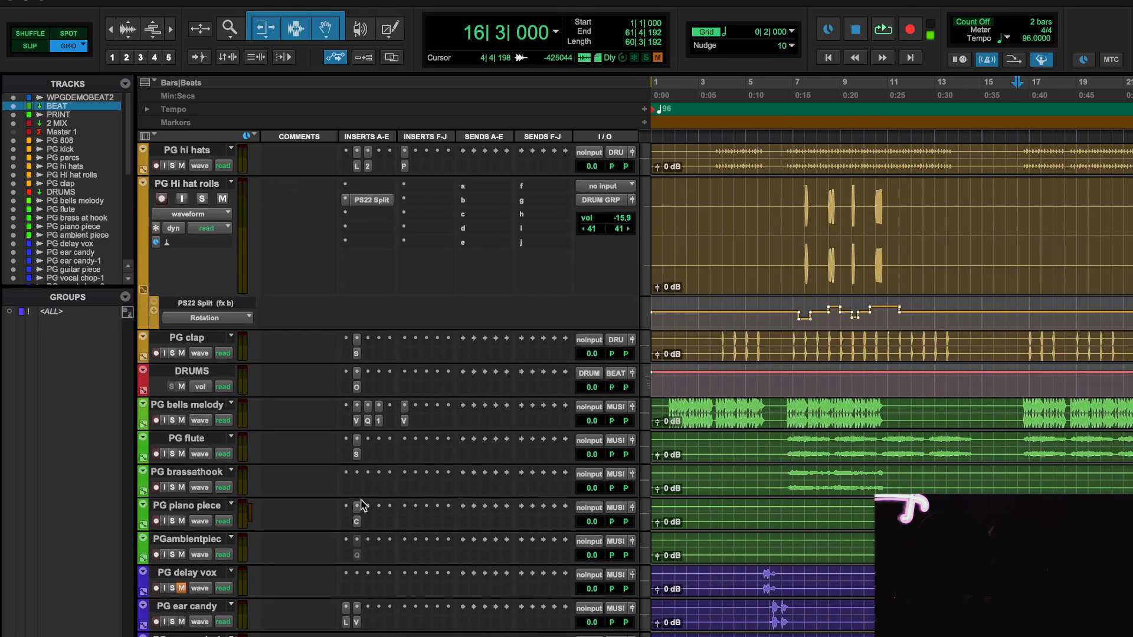
- In Pro-Q 3 on PG 808, sweep a narrow bell band and set it to about 177 Hz, -1.33 dB, Q 40 during playback
scroll(383, 478, up, 7)
click(368, 357)
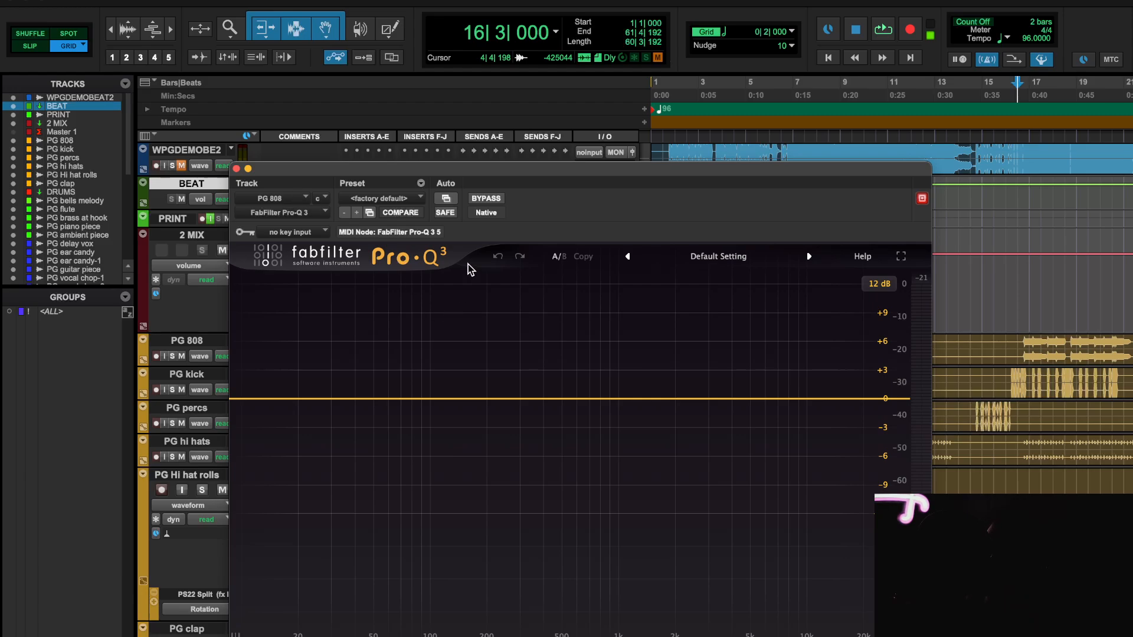
key(space)
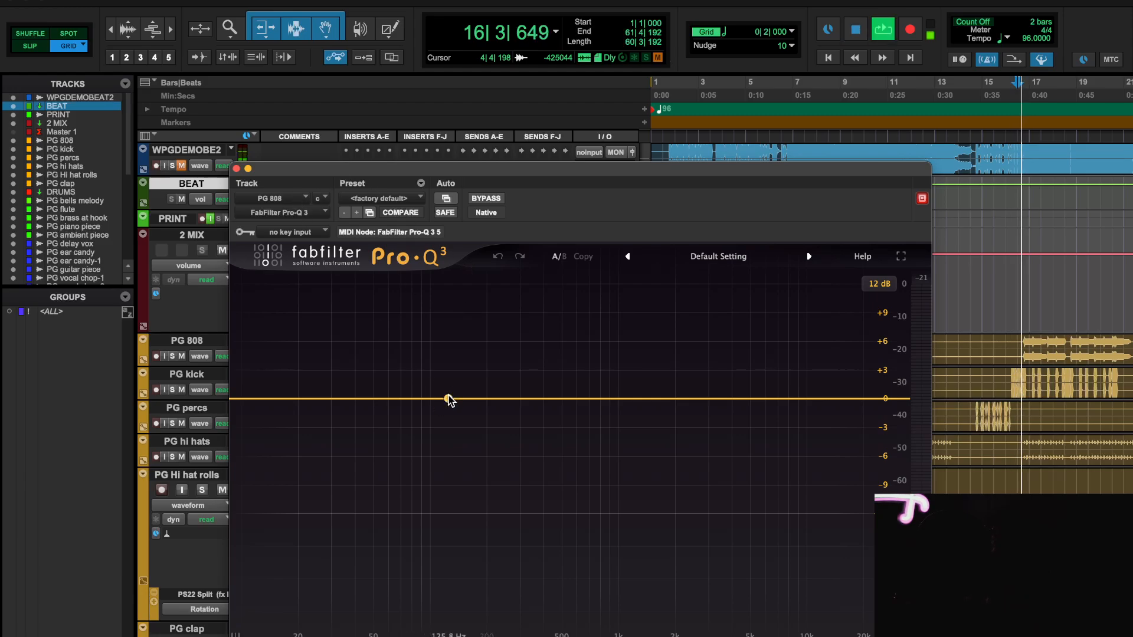
drag(449, 398, 349, 340)
drag(490, 582, 507, 508)
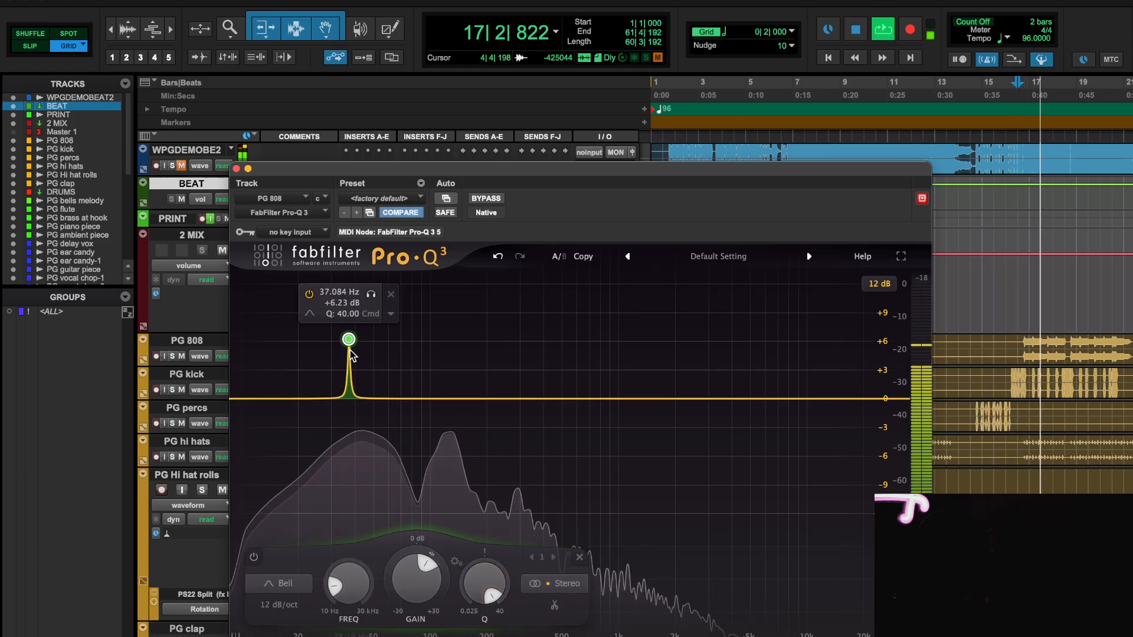
drag(348, 339, 479, 268)
alt+click(485, 573)
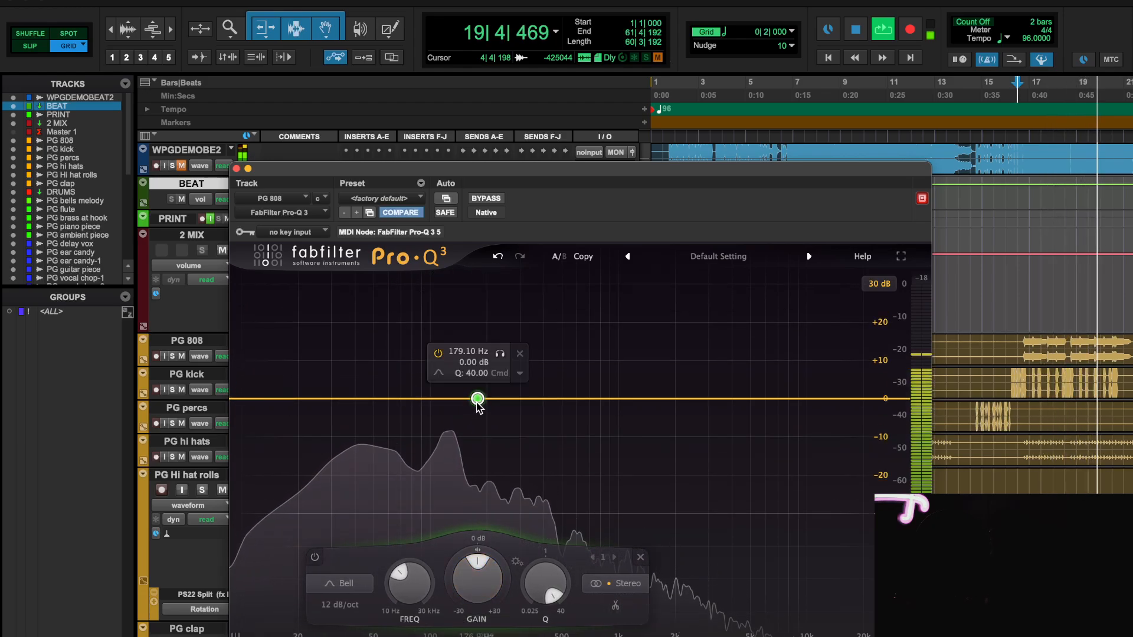
drag(477, 399, 478, 411)
key(space)
- Sweep a second narrow bell band on PG 808 during playback and set it to about 119 Hz, -1.5 dB, Q 40
key(space)
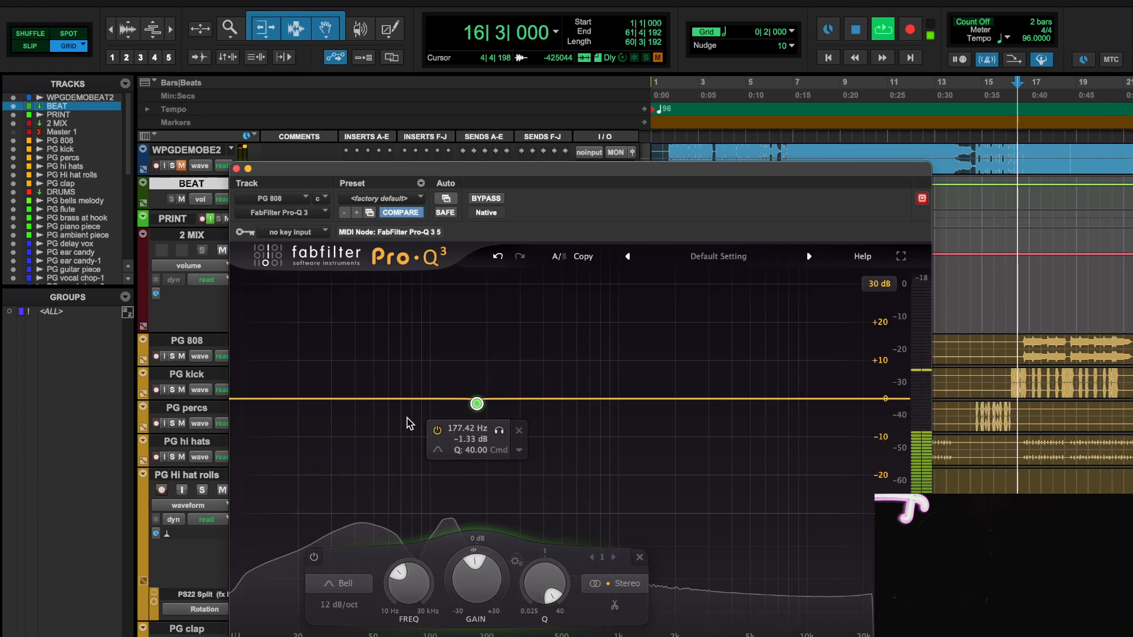
drag(404, 400, 400, 370)
drag(485, 584, 477, 502)
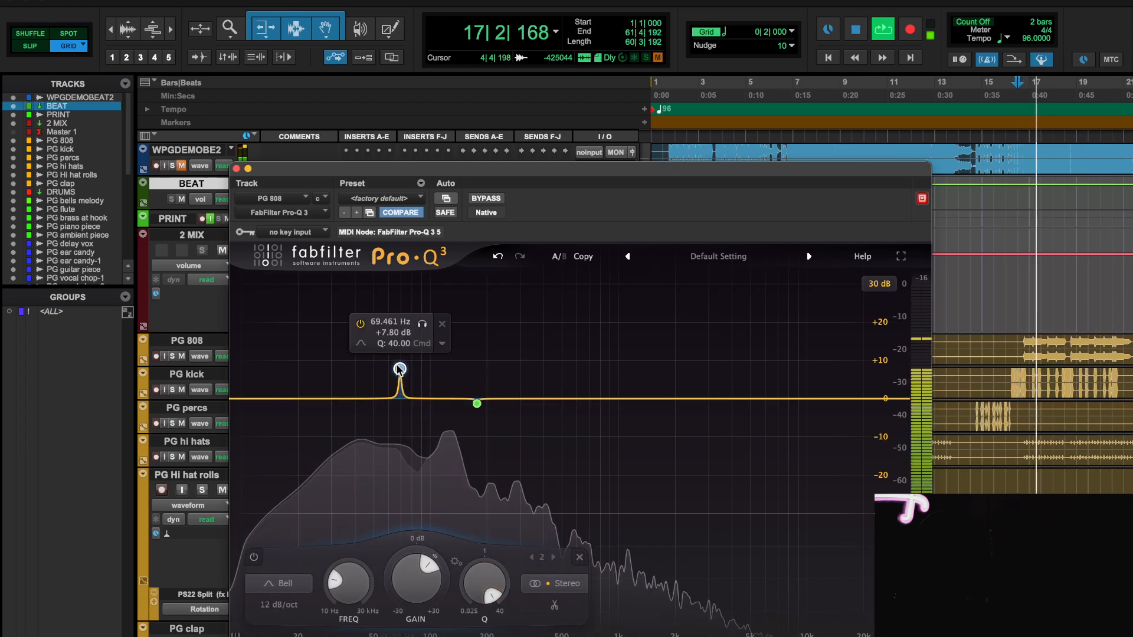
drag(400, 369, 445, 404)
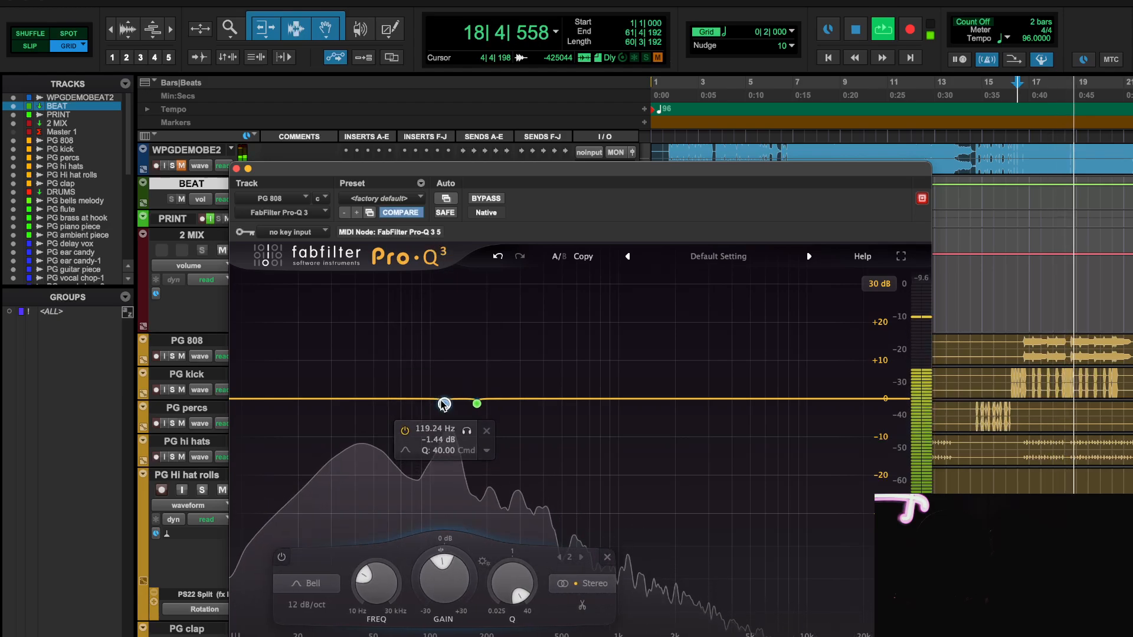
- Compare the PG 808 with Pro-Q 3 bypassed and active over repeated playback, leave the EQ active and close it
click(485, 199)
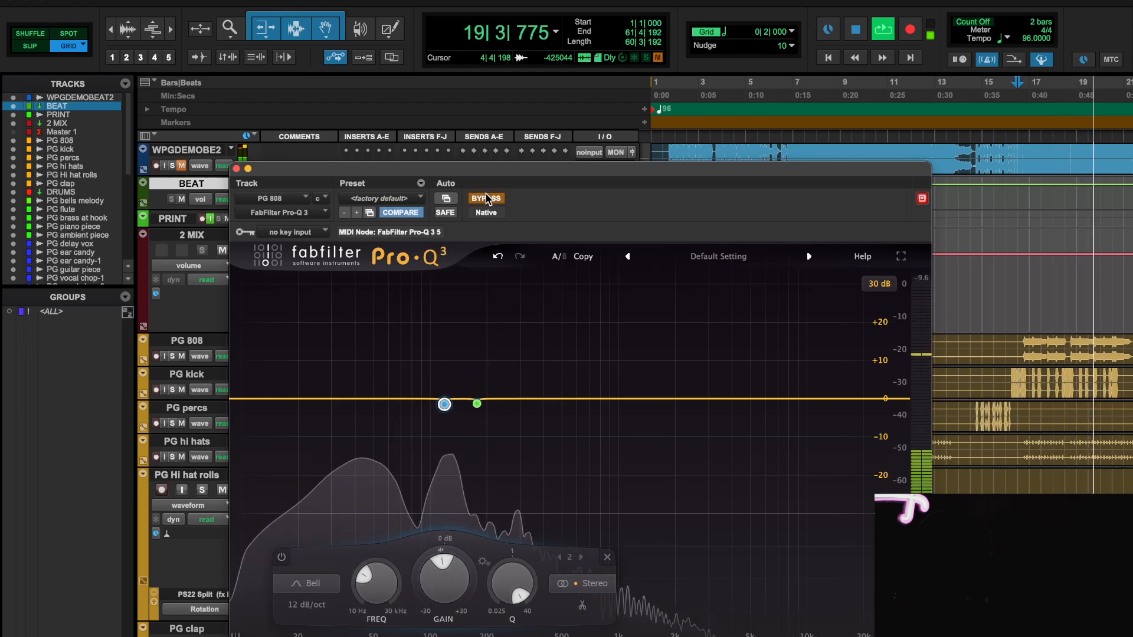
click(487, 200)
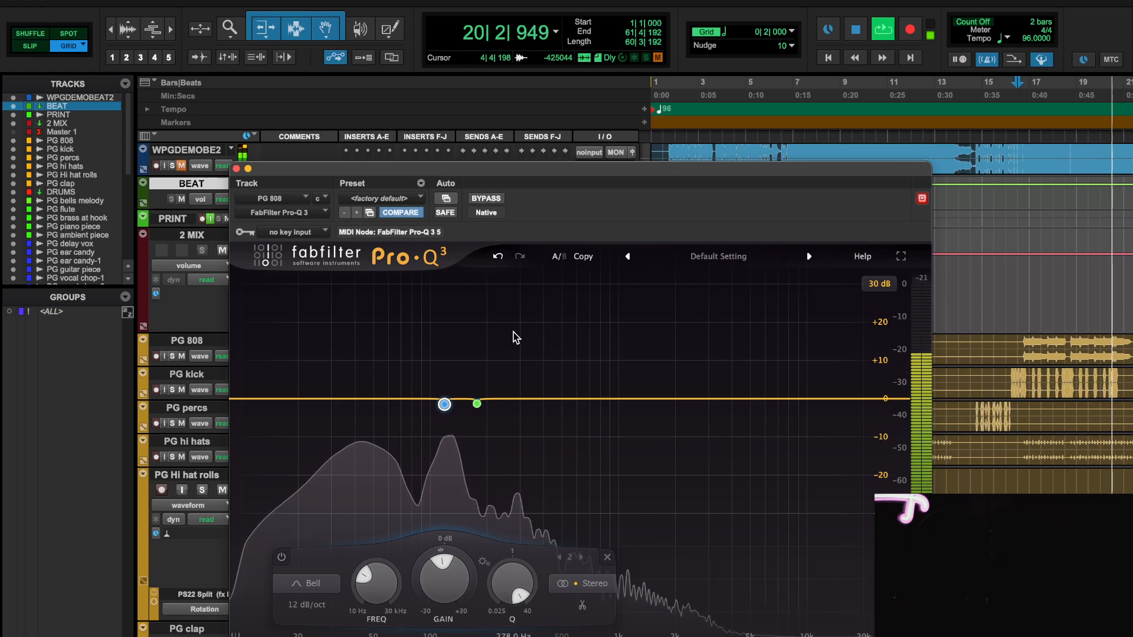
key(space)
key(space)
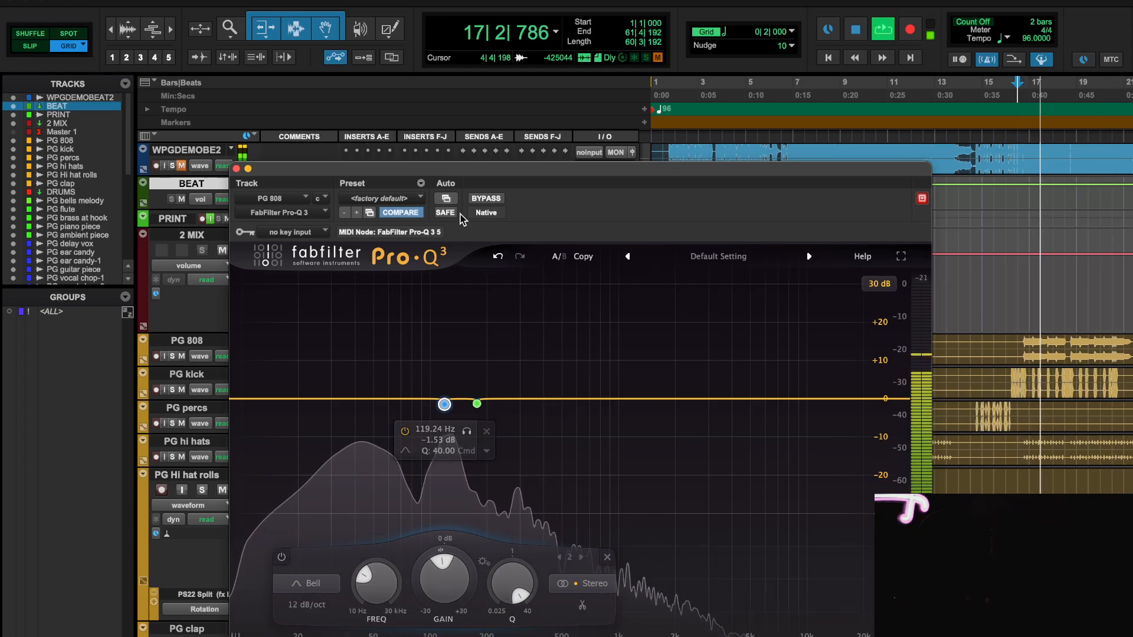
click(486, 198)
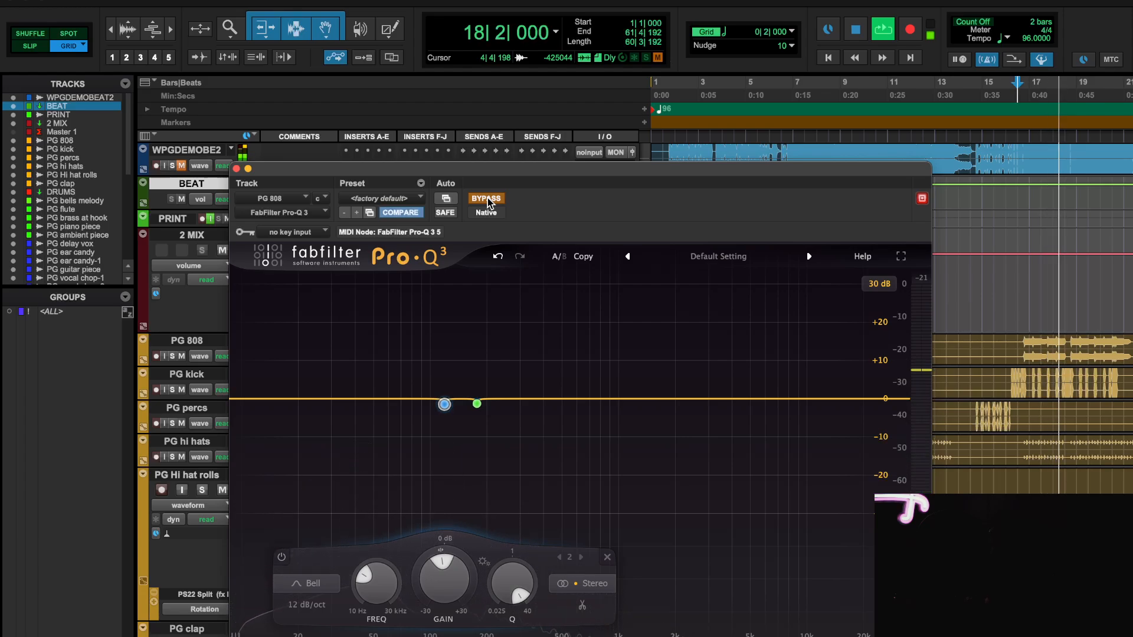
key(space)
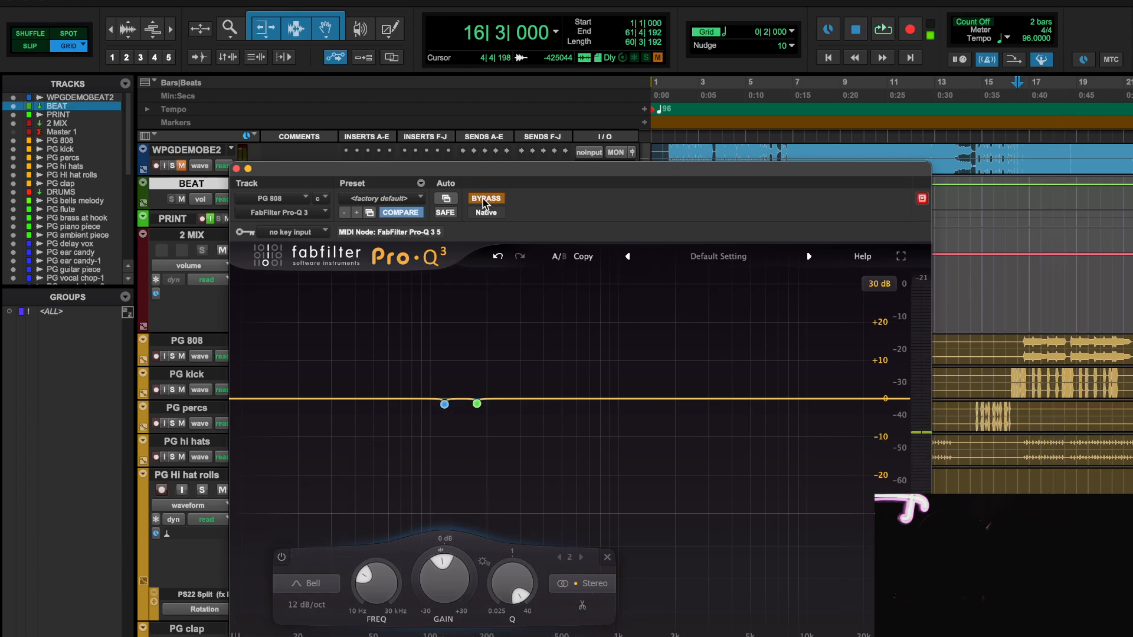
mouse_move(458, 423)
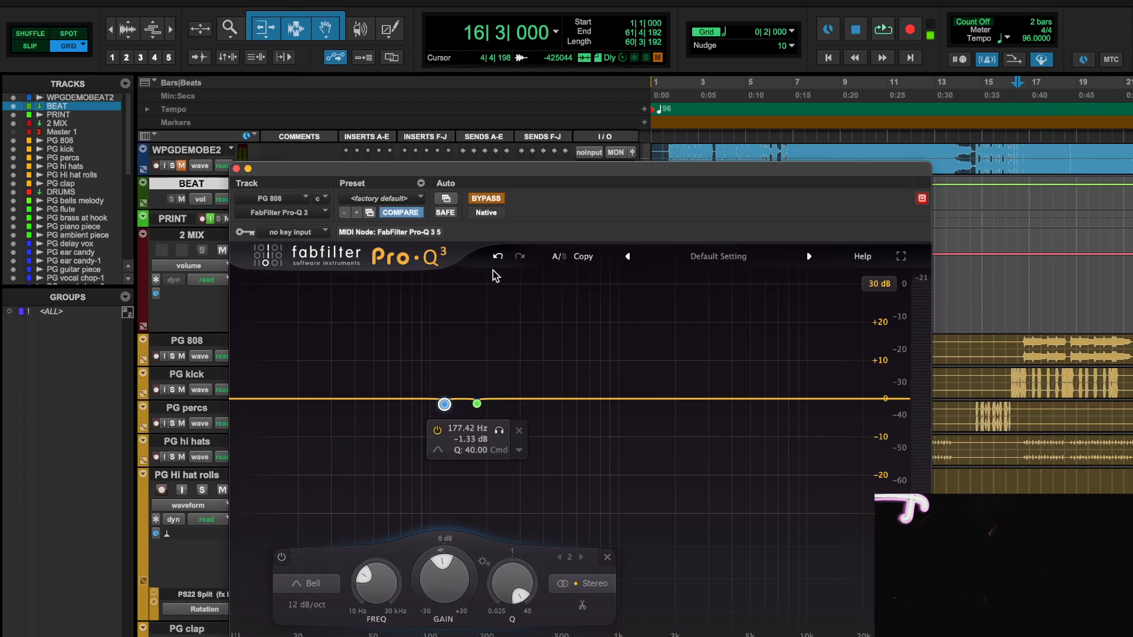
key(space)
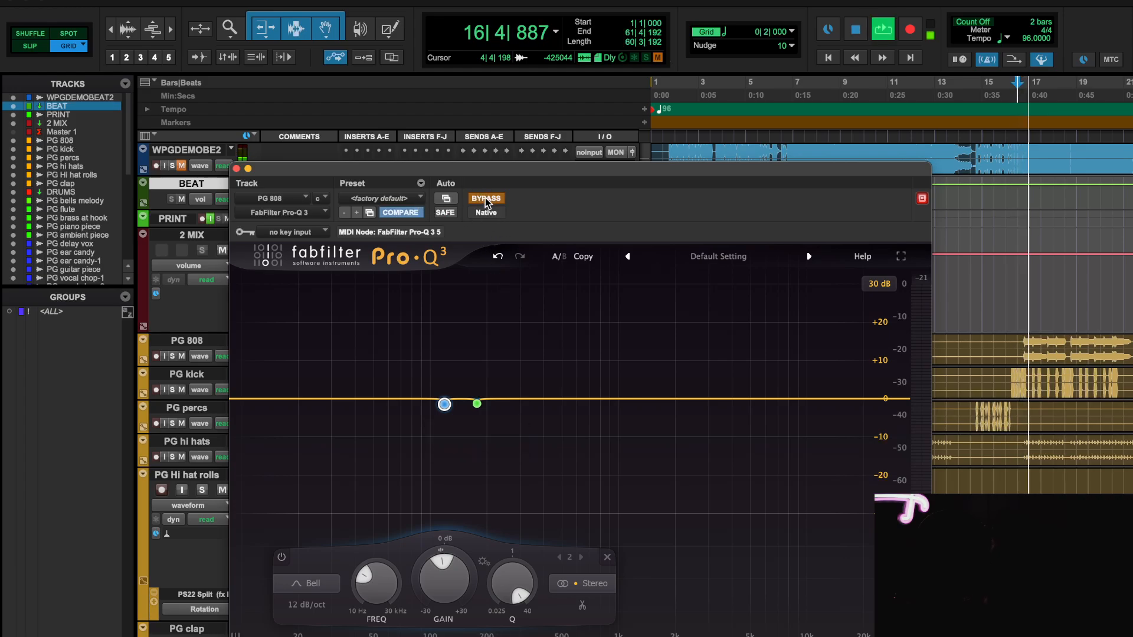
click(486, 200)
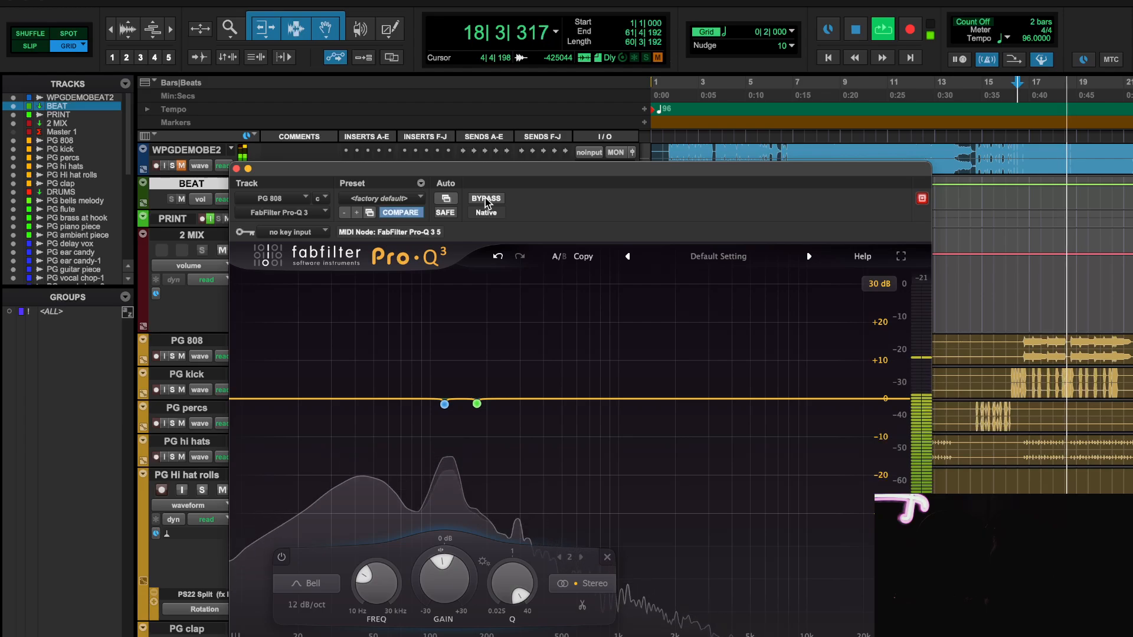
click(485, 200)
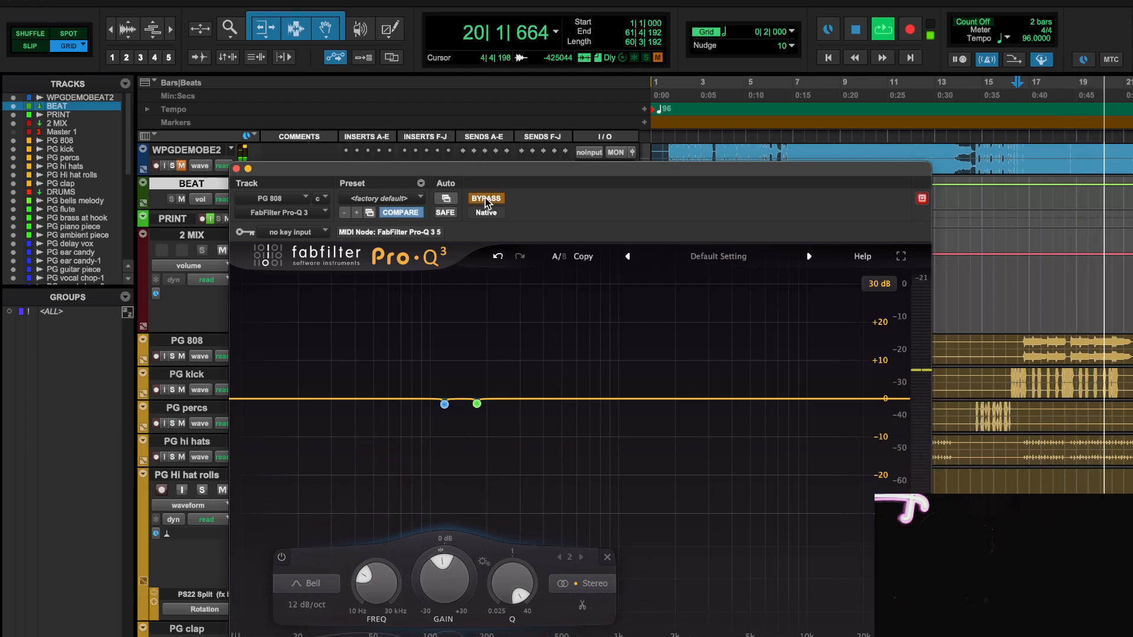
key(space)
key(space)
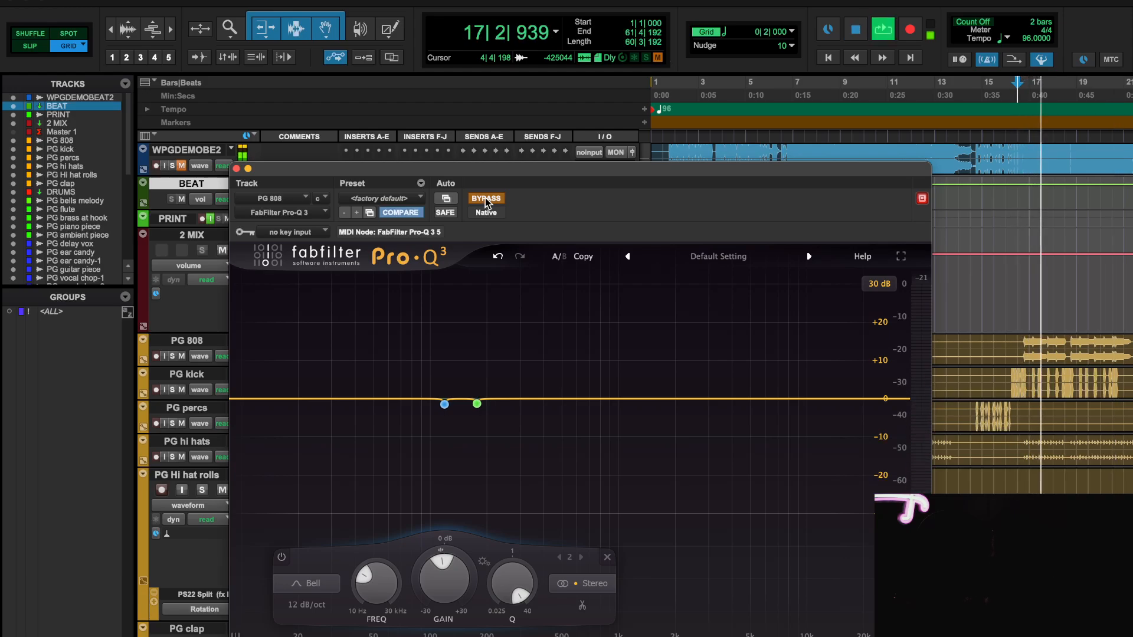
click(486, 199)
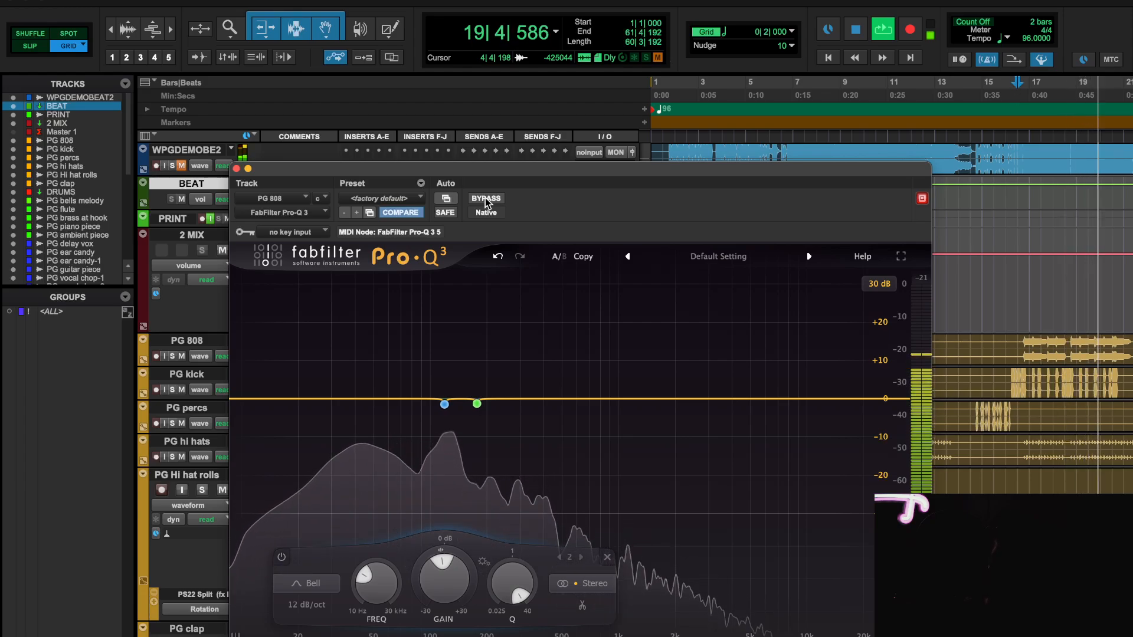
key(space)
click(444, 404)
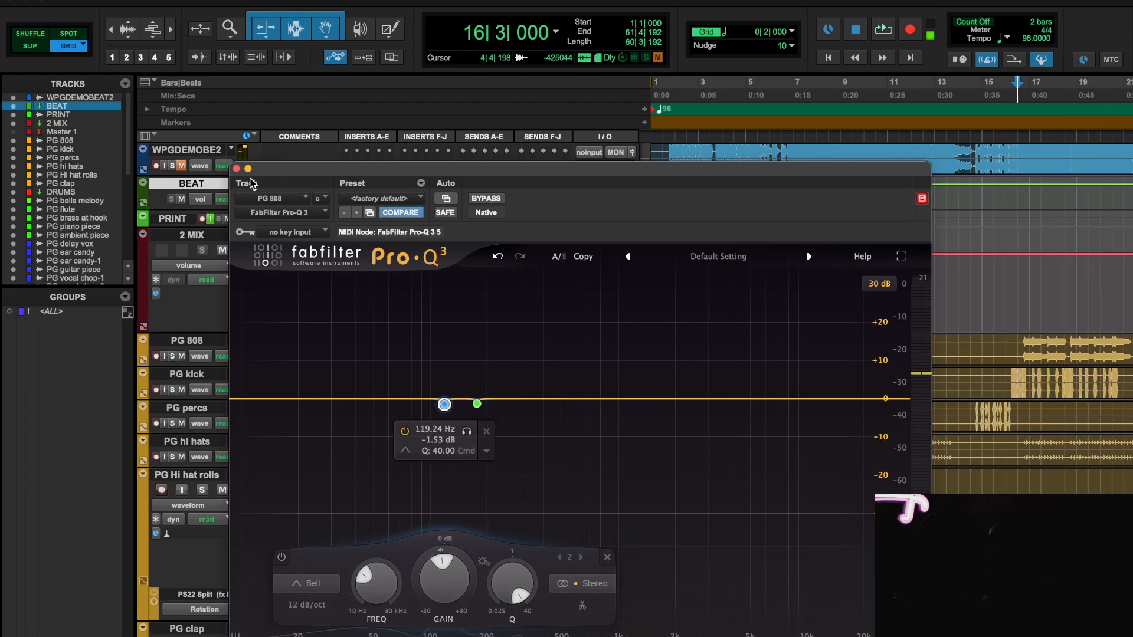
click(236, 169)
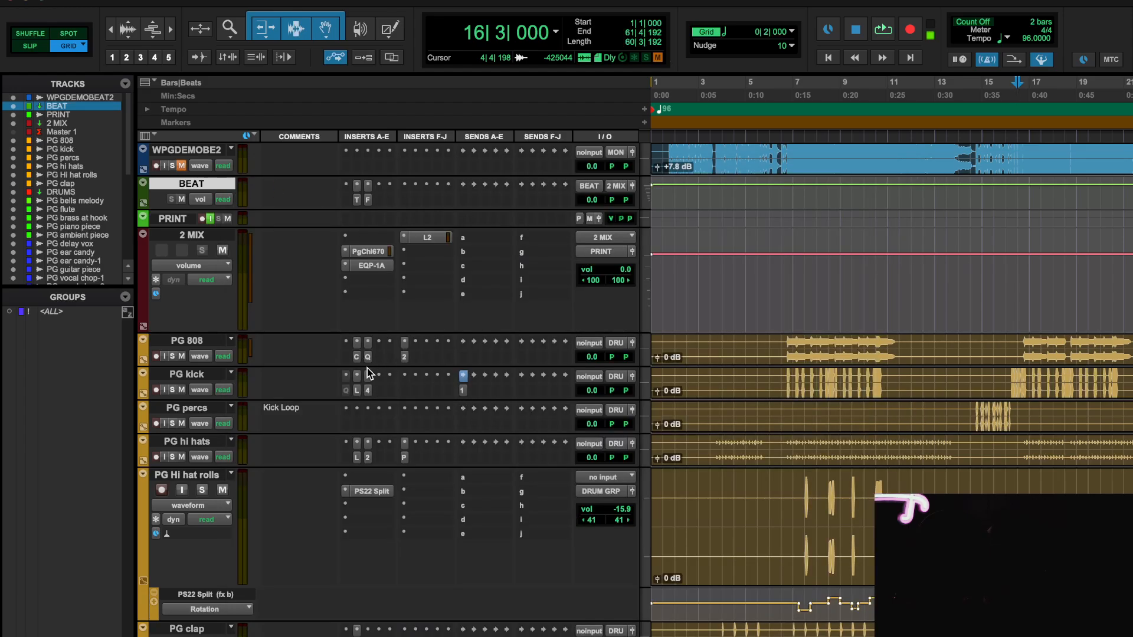
- Inspect the Little Labs VOG on PG kick, and copy PG 808's Pro-Q 3 with its settings to PG kick's sixth insert
click(357, 391)
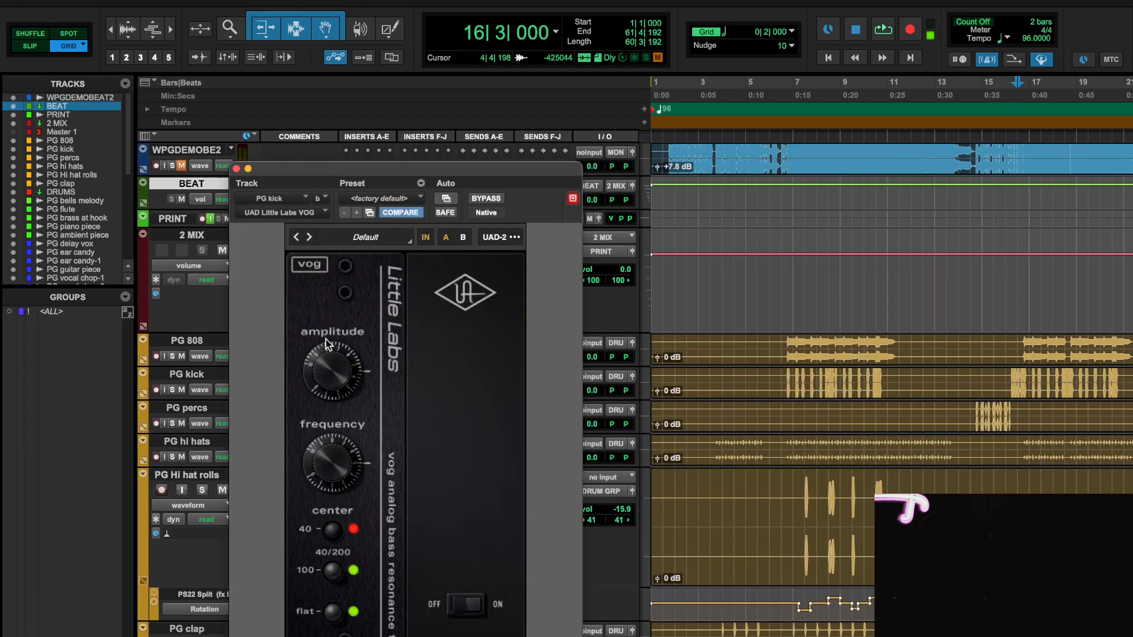
click(236, 169)
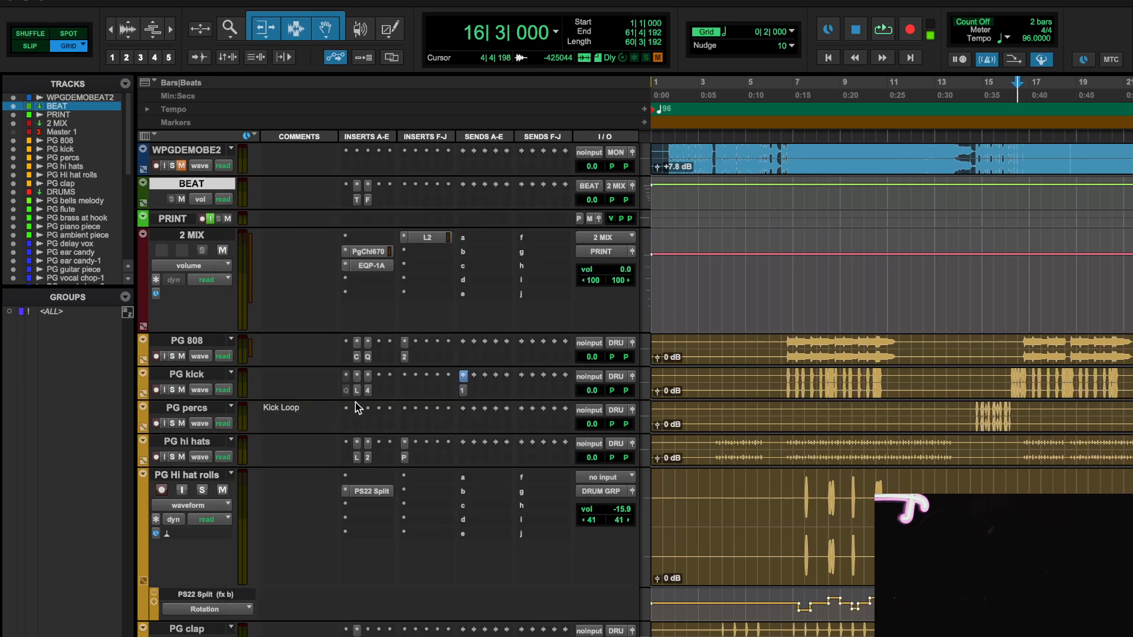
click(404, 391)
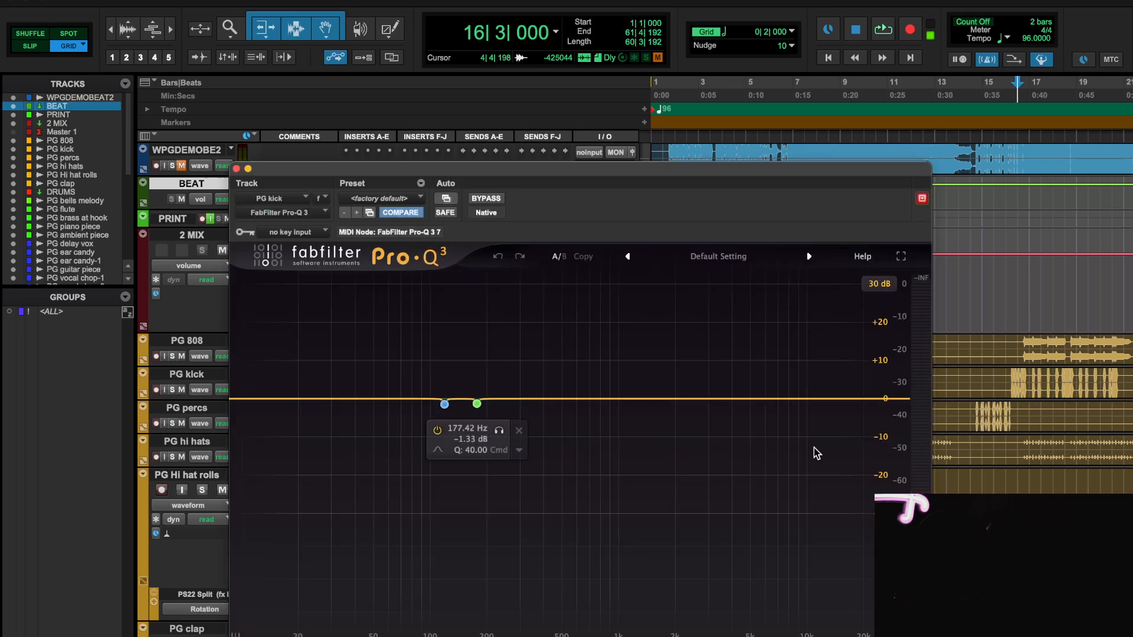
click(236, 170)
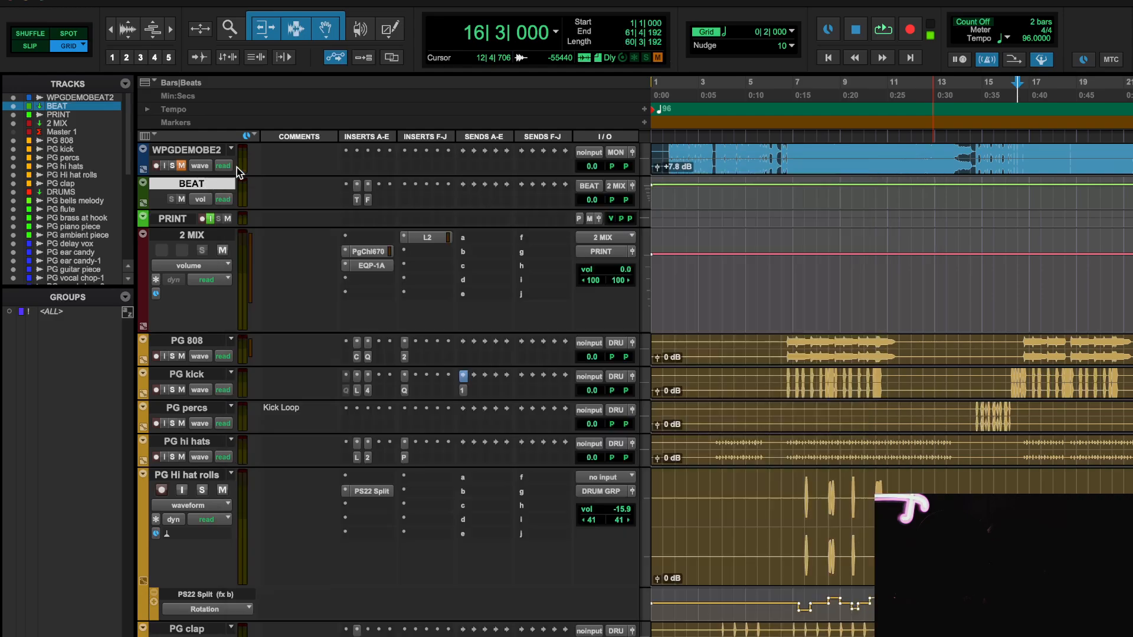
- Zoom the timeline out until the entire song fits in view
scroll(848, 400, down, 5)
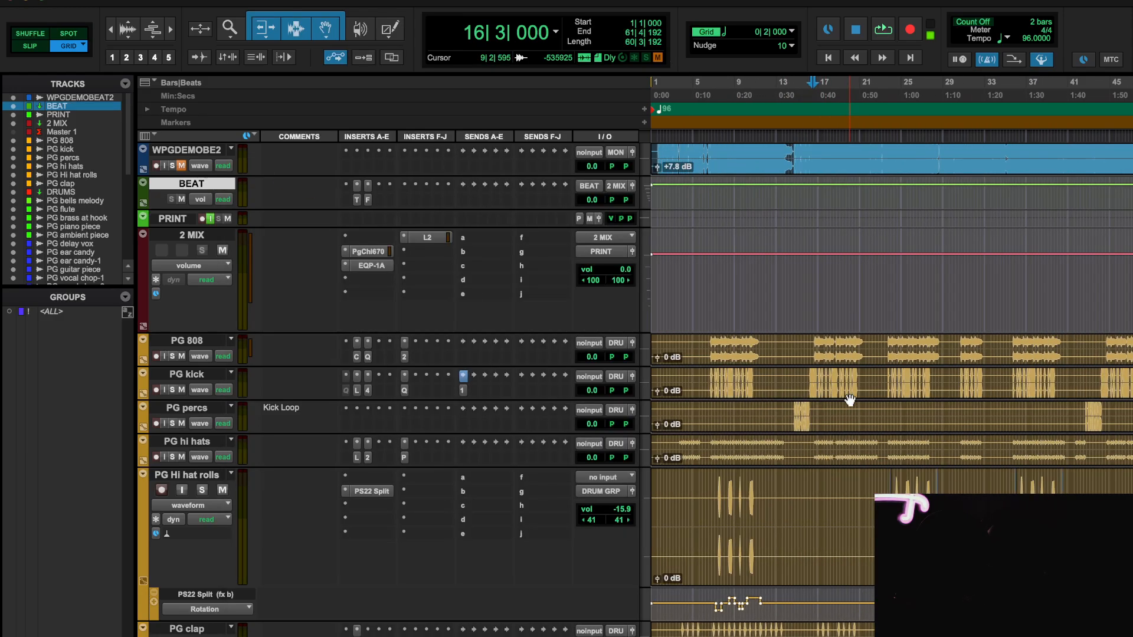
scroll(850, 400, up, 4)
scroll(849, 400, down, 2)
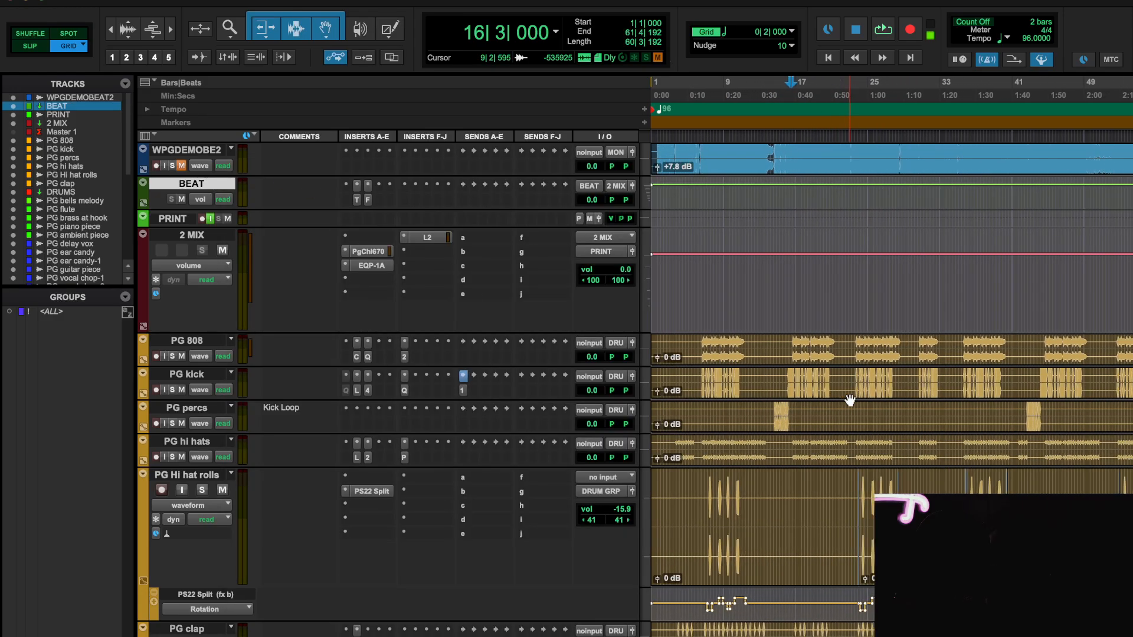
scroll(857, 390, down, 1)
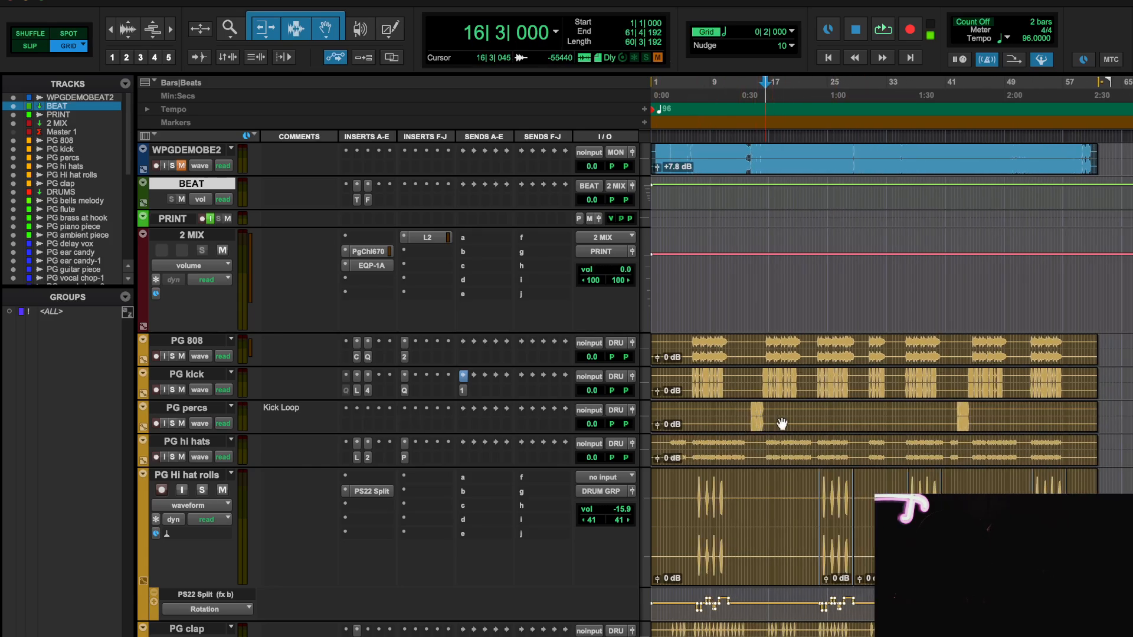
- Play the song briefly from bar 16, and restart playback from bar 6
scroll(747, 415, up, 2)
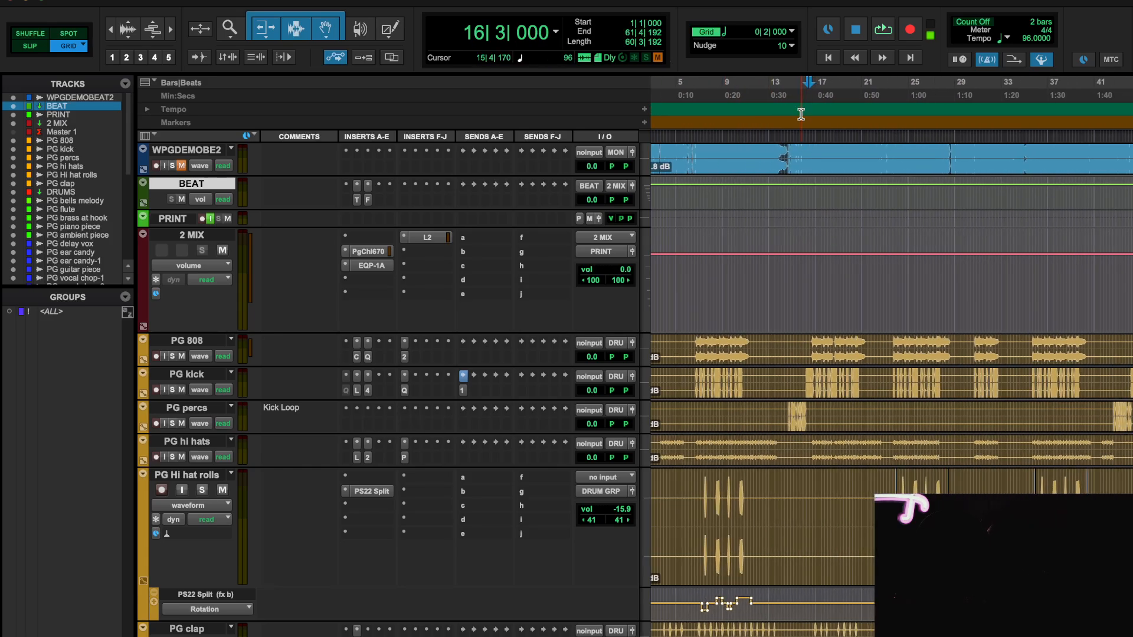
key(space)
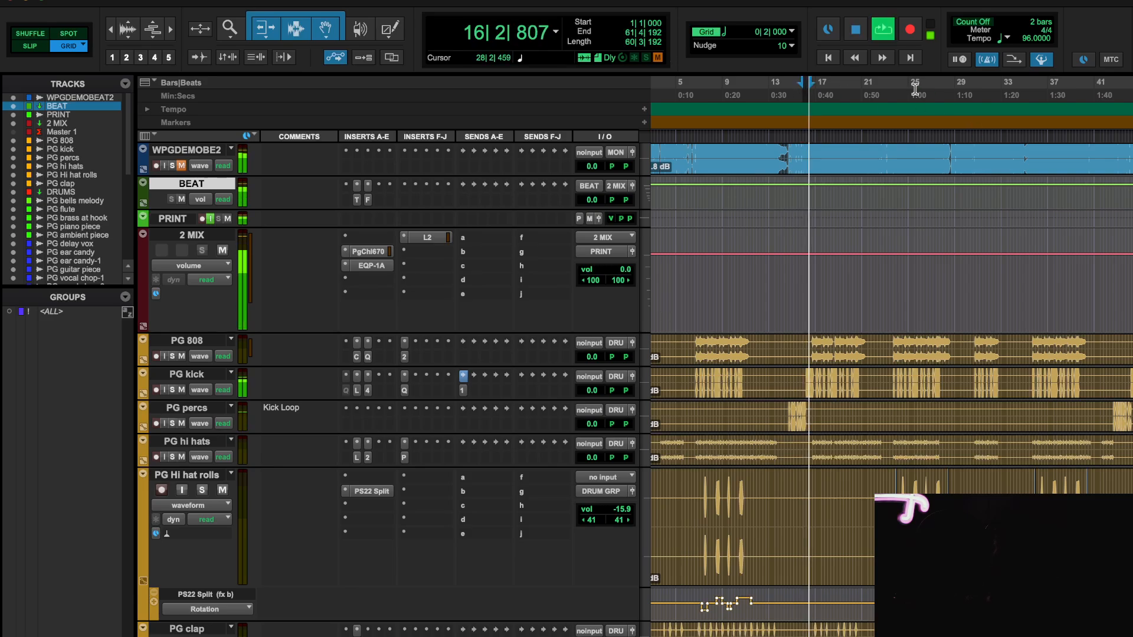
key(space)
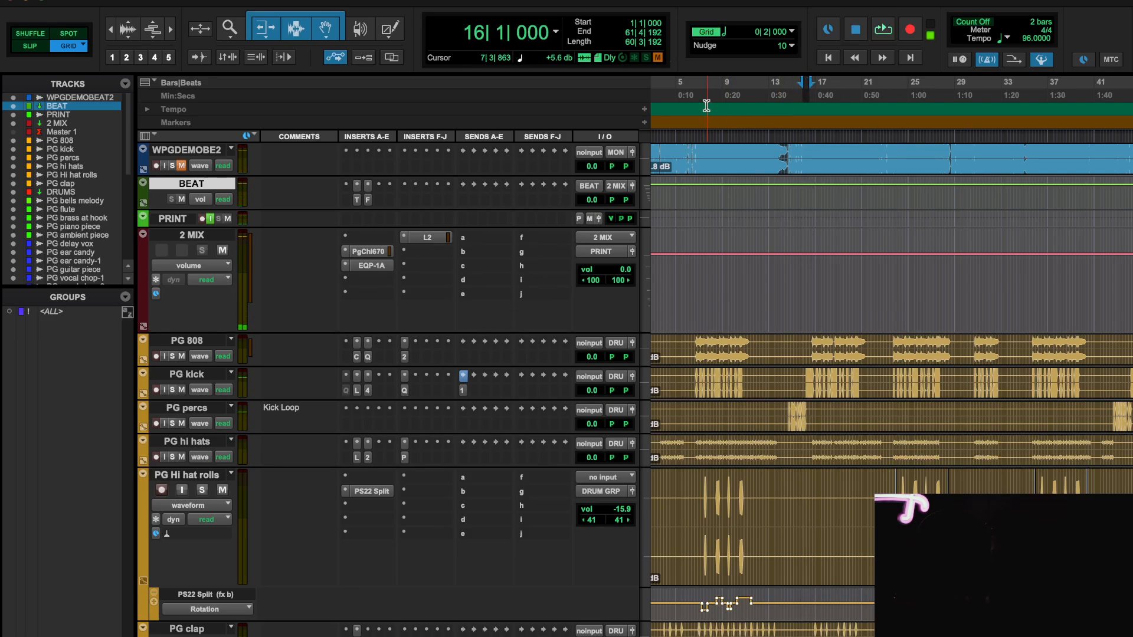
click(698, 96)
key(space)
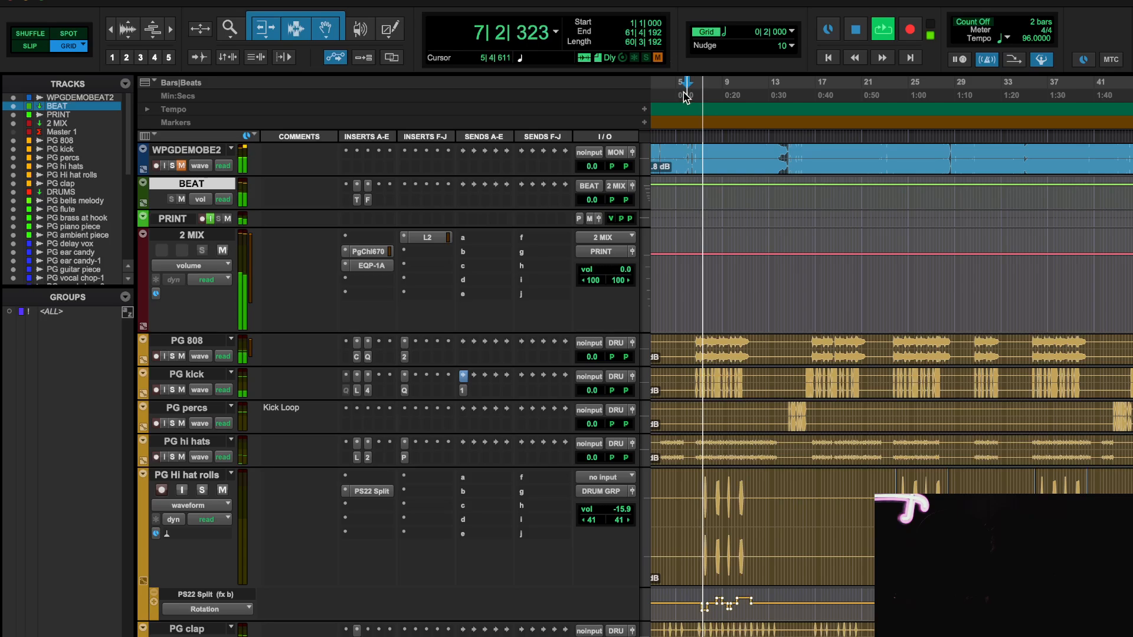
click(686, 96)
- Open PG kick's Pro-Q 3 and remove the bands copied over from PG 808
click(403, 391)
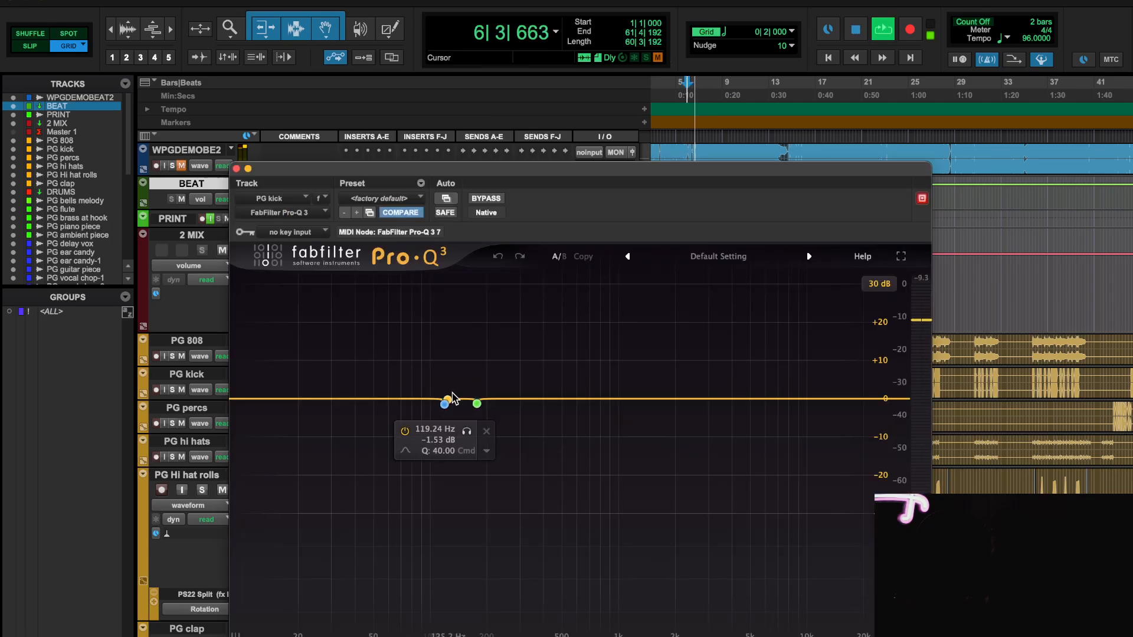
click(400, 200)
click(401, 200)
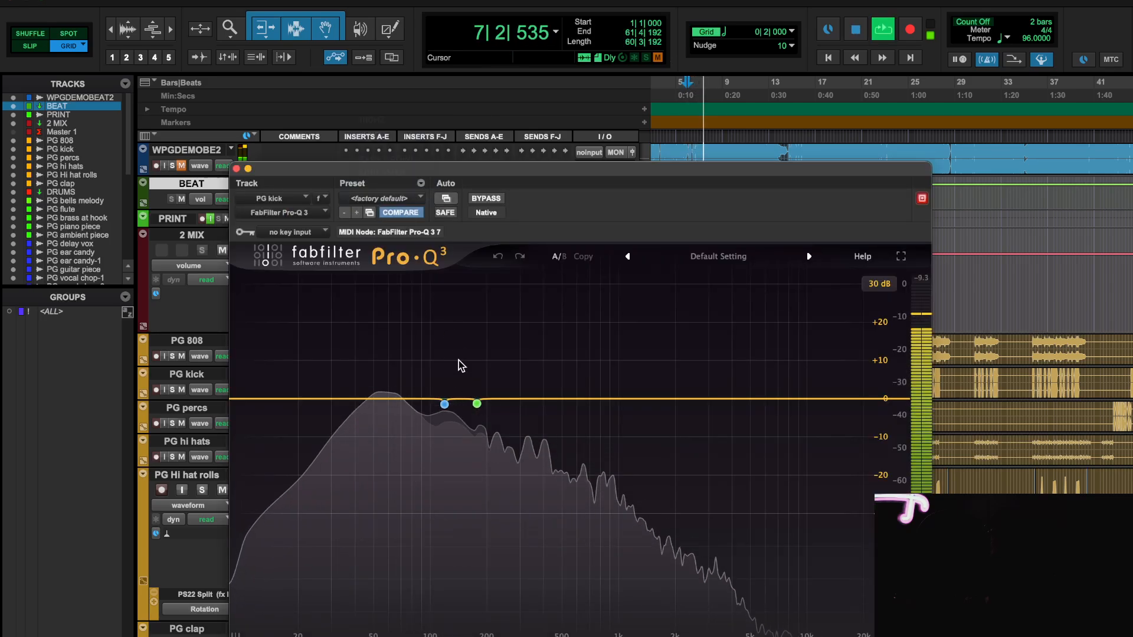
- Add a bell band on PG kick, sweep it at Q 40 during playback and set it to about 208 Hz, -1 dB
drag(407, 399, 407, 355)
drag(483, 580, 481, 501)
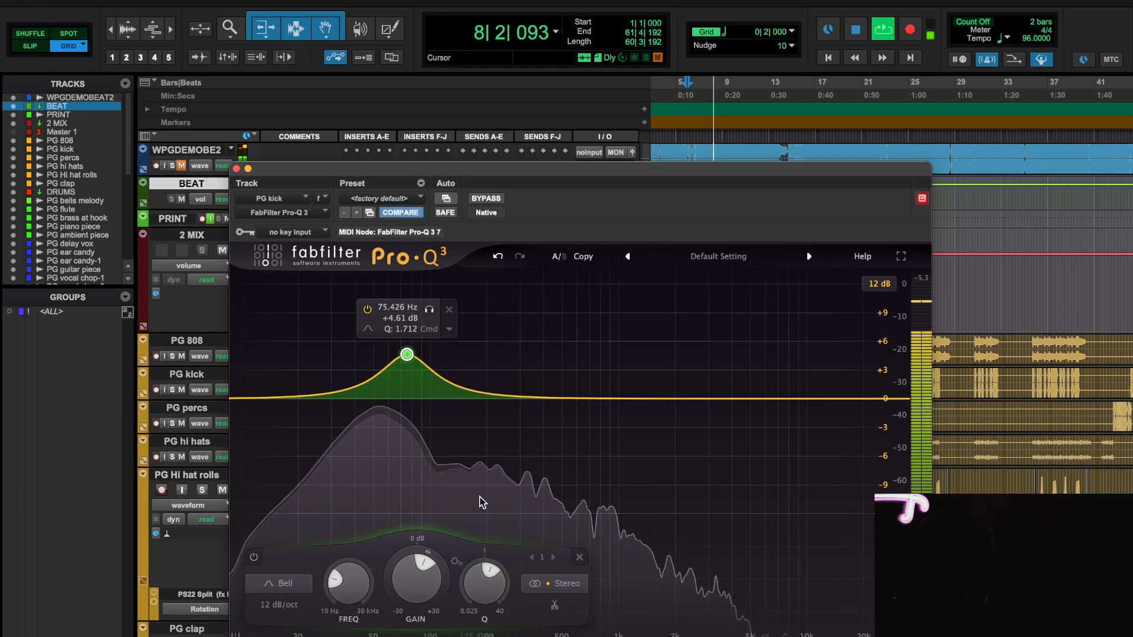
drag(484, 581, 472, 378)
drag(406, 355, 490, 409)
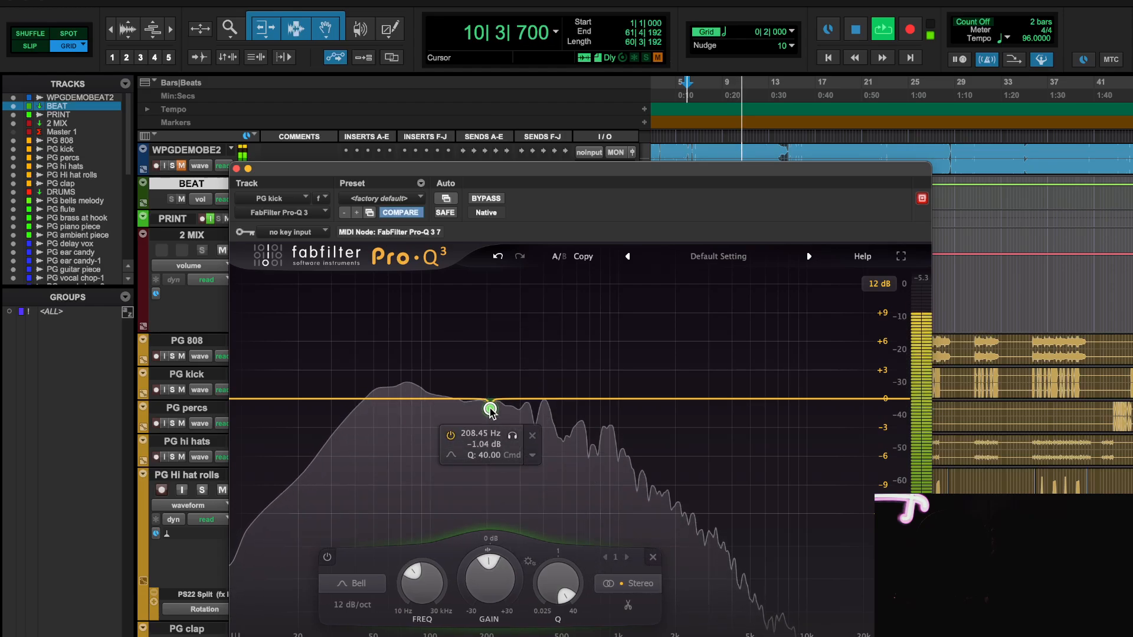
key(space)
- Switch PG kick's EQ to Natural Phase and sweep a second Q 40 bell band to about 140 Hz, -0.9 dB
click(476, 636)
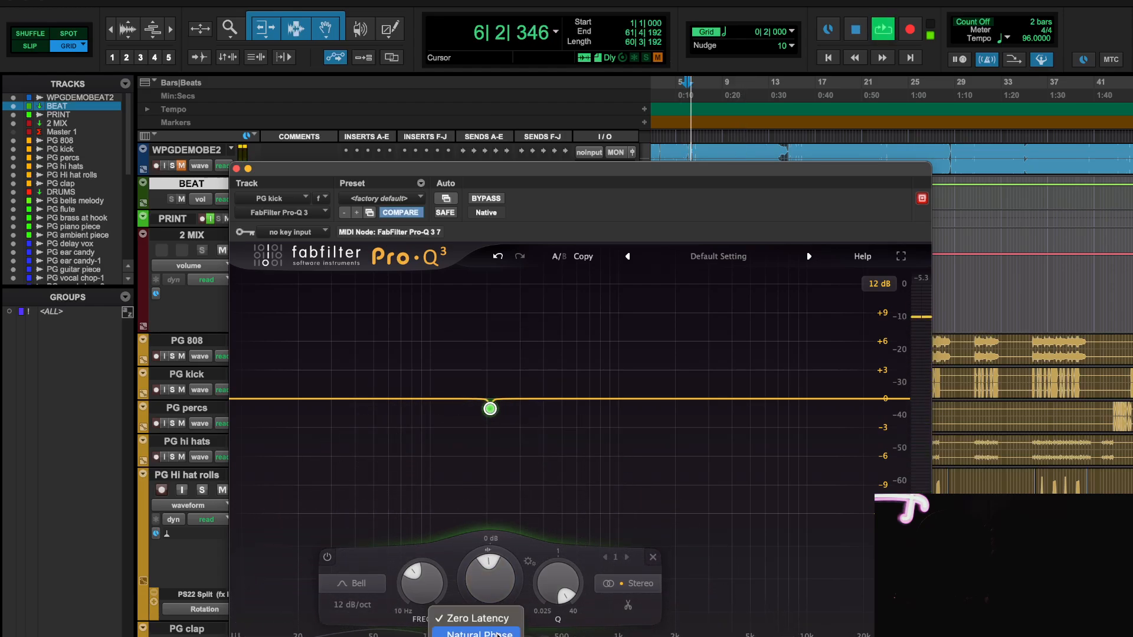
click(497, 635)
drag(548, 399, 547, 379)
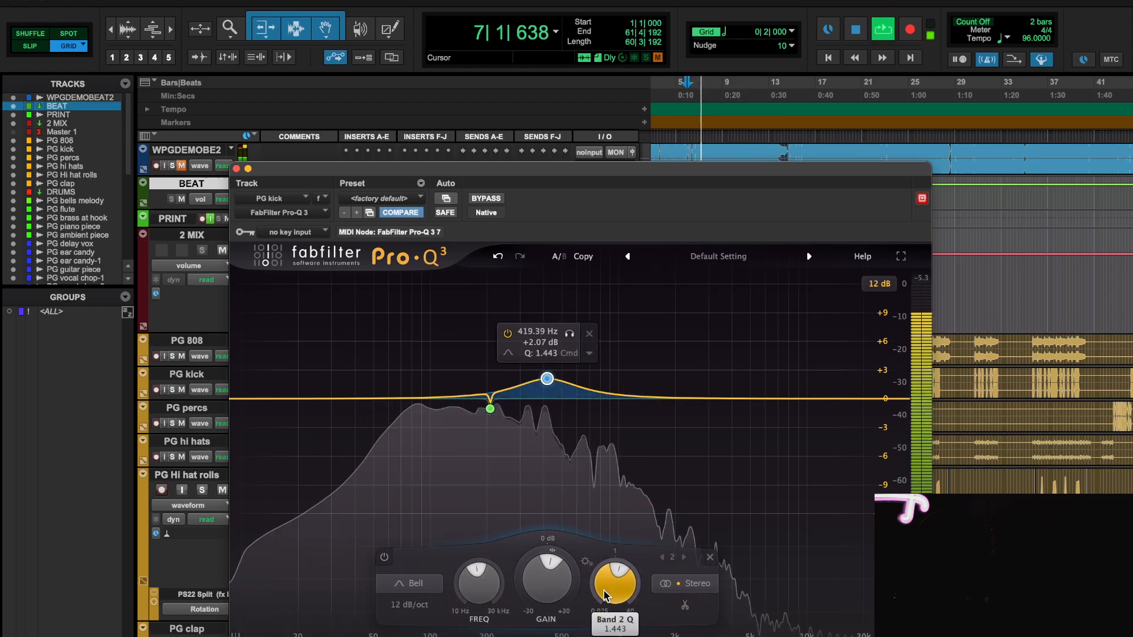
drag(606, 595, 574, 377)
drag(337, 286, 458, 407)
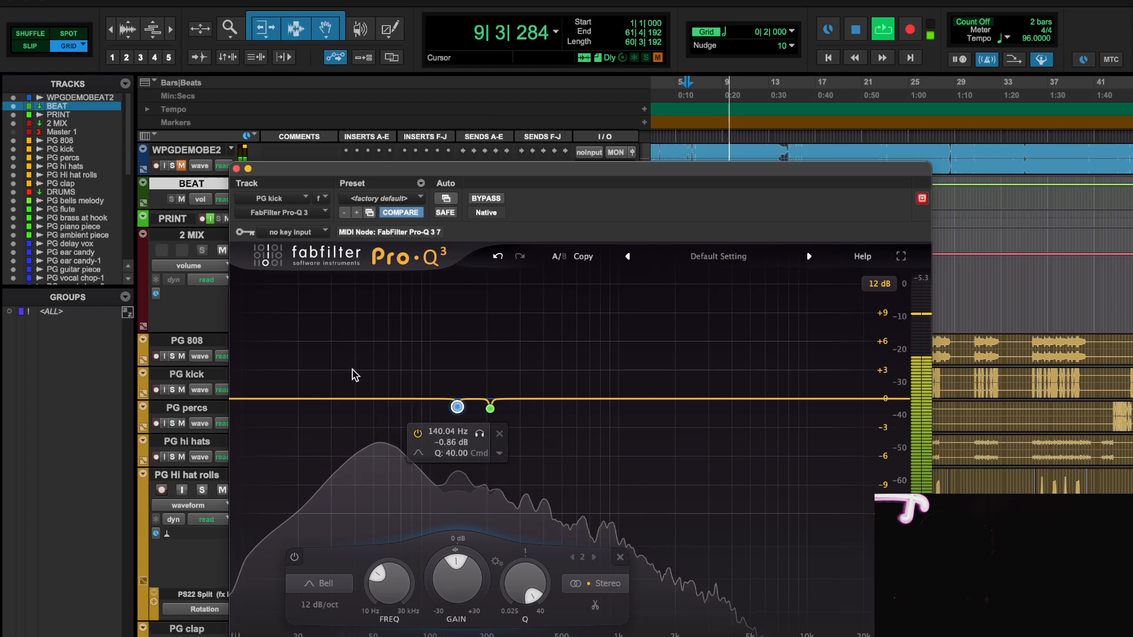
- Add a third Q 40 bell dip below the 140 Hz band, compare PG kick's EQ bypassed and active, and close it
click(557, 394)
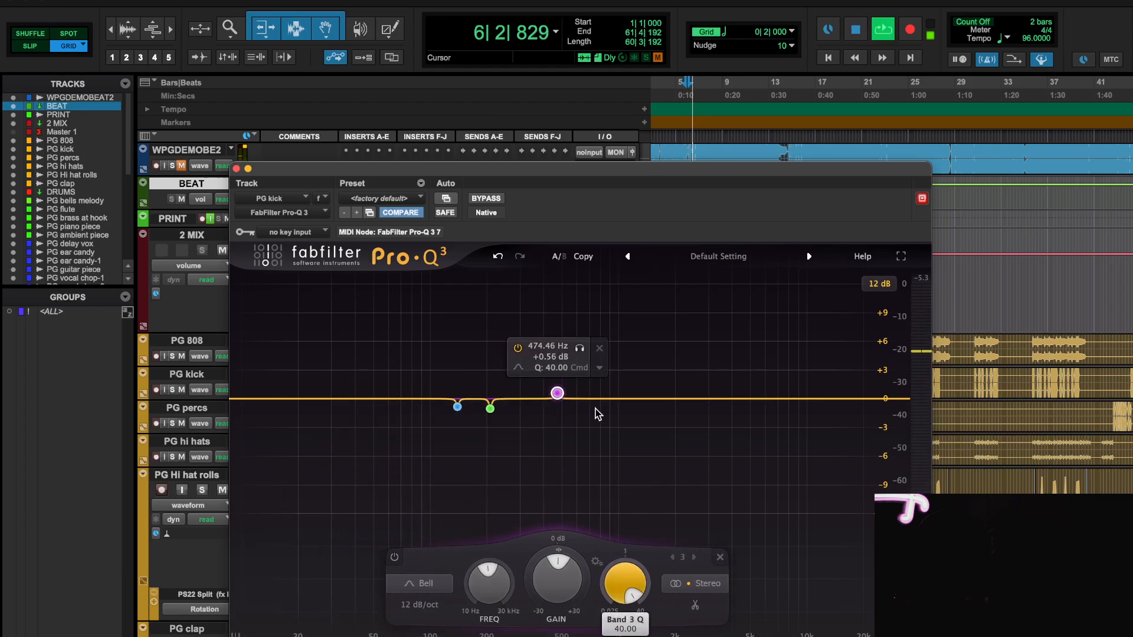
drag(557, 393, 424, 403)
click(486, 198)
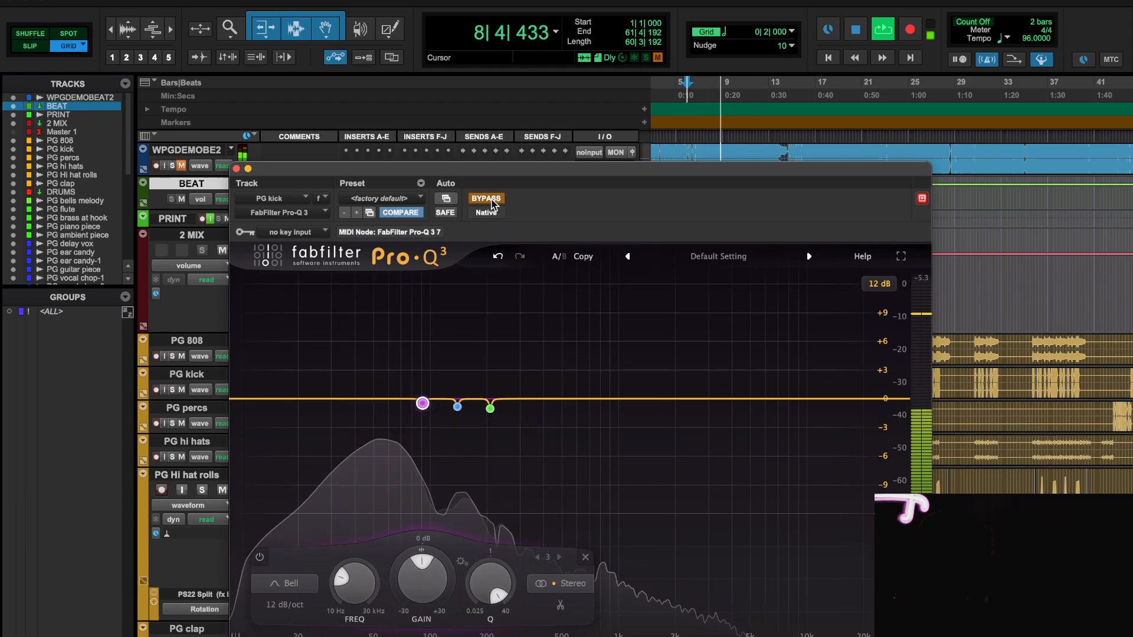
click(492, 201)
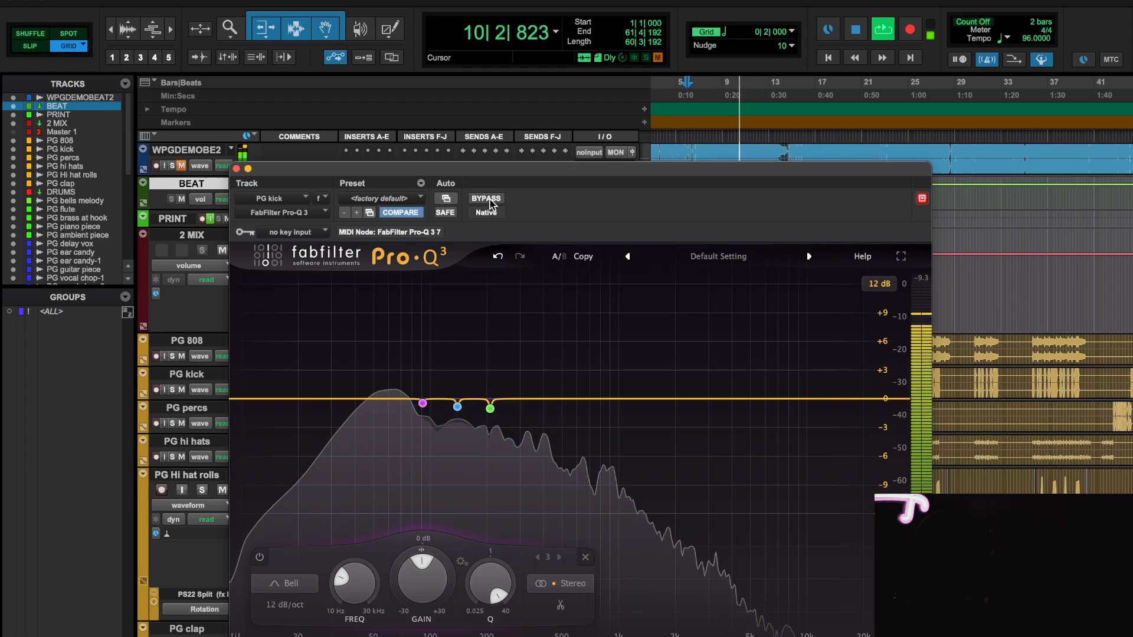
key(space)
click(236, 169)
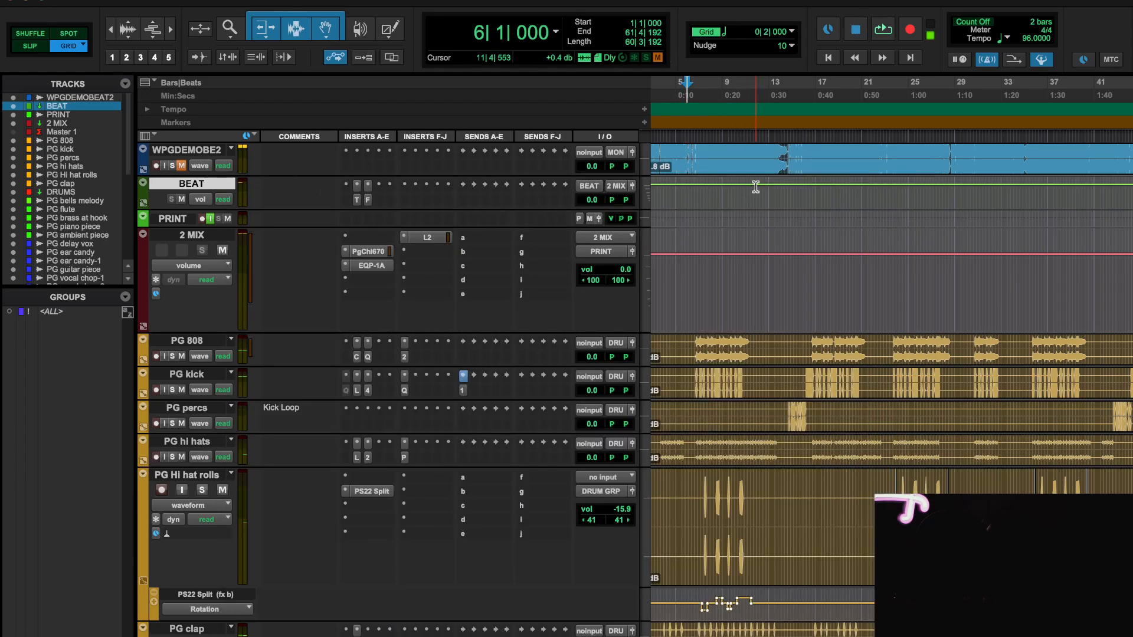
- Lower the clip gain of the WPGDEMOBE2 reference clip to +5.8 dB
scroll(743, 177, left, 2)
click(734, 171)
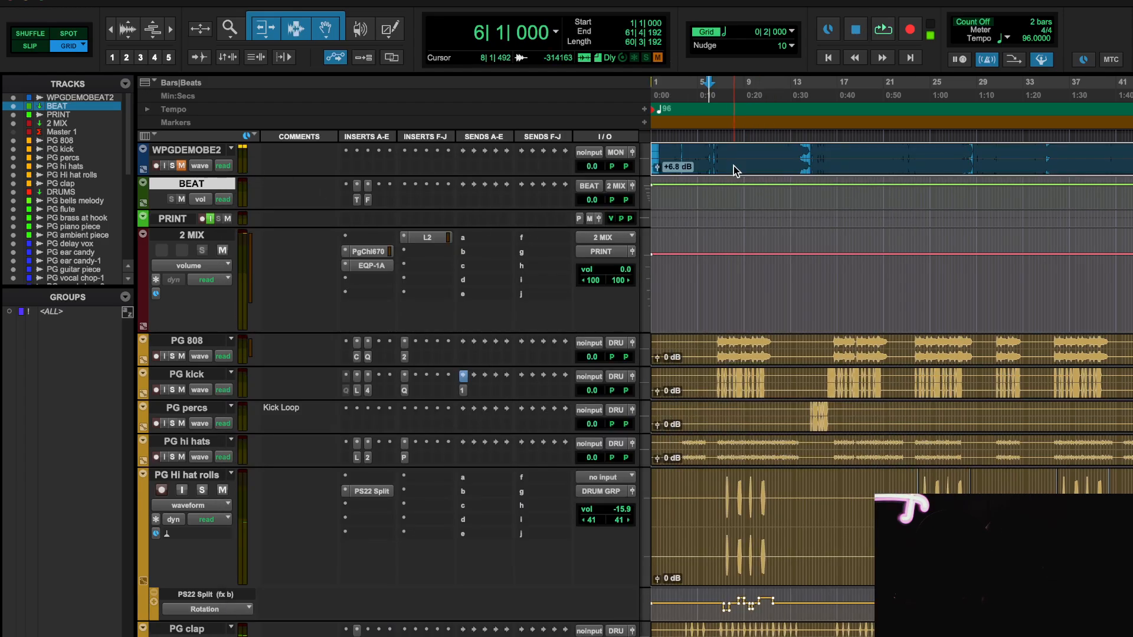
- Insert The Glue in the 2 MIX bus's fourth insert slot and close its window
click(369, 293)
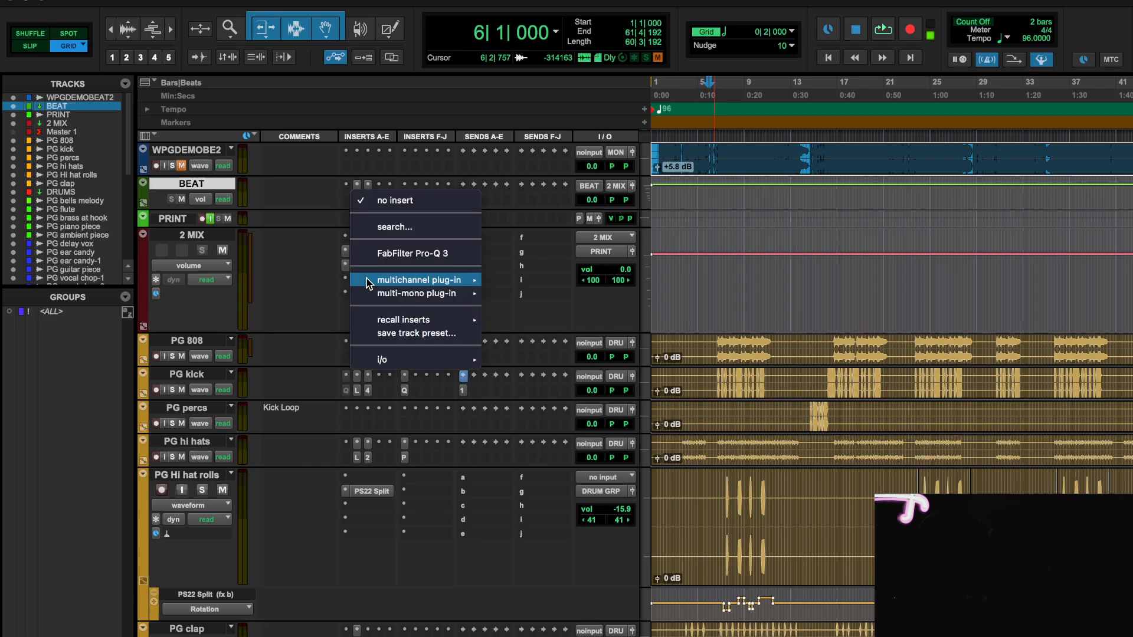
click(383, 226)
text(THE)
key(Return)
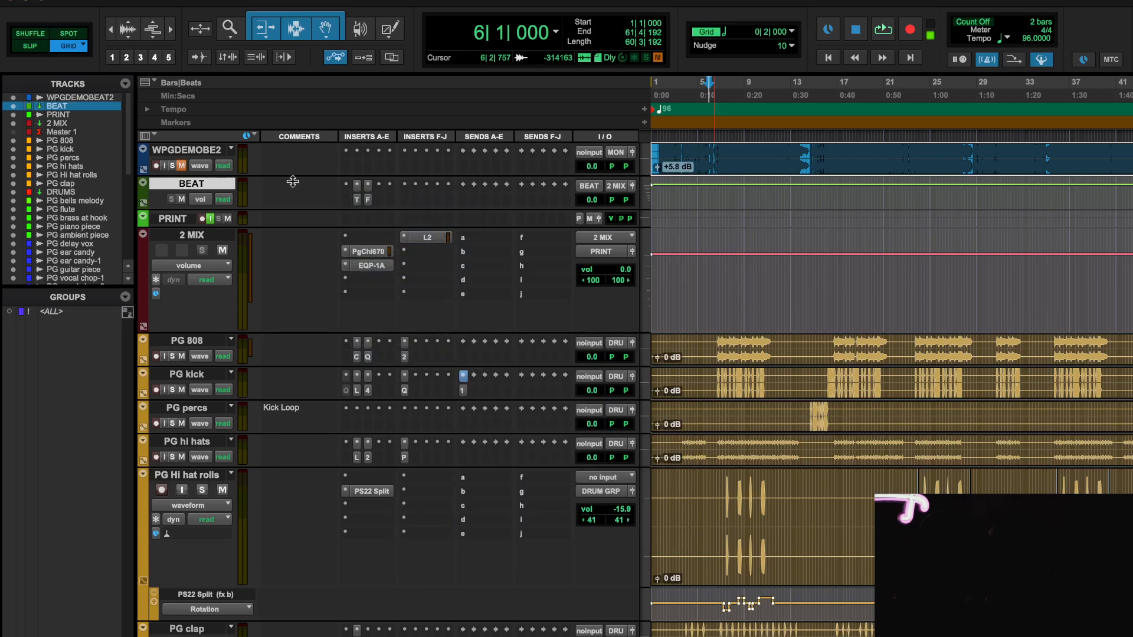
click(238, 135)
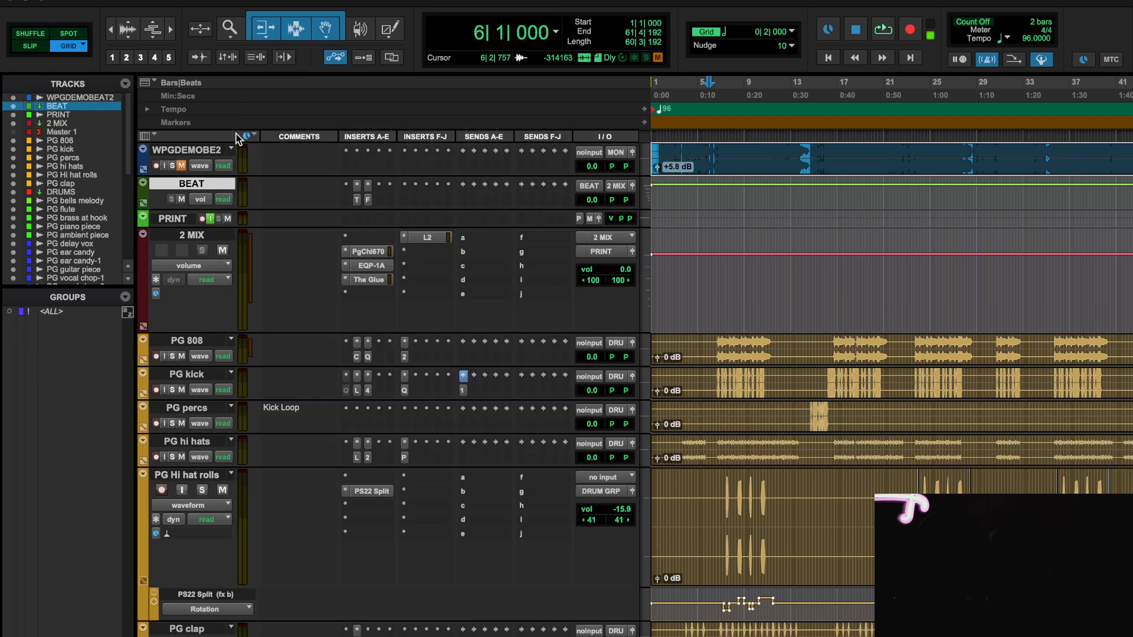
- Replace the 2 MIX bus's fourth insert with The God Particle (stereo) and load the NIX PARTICLE preset
click(346, 281)
click(360, 225)
text(TH)
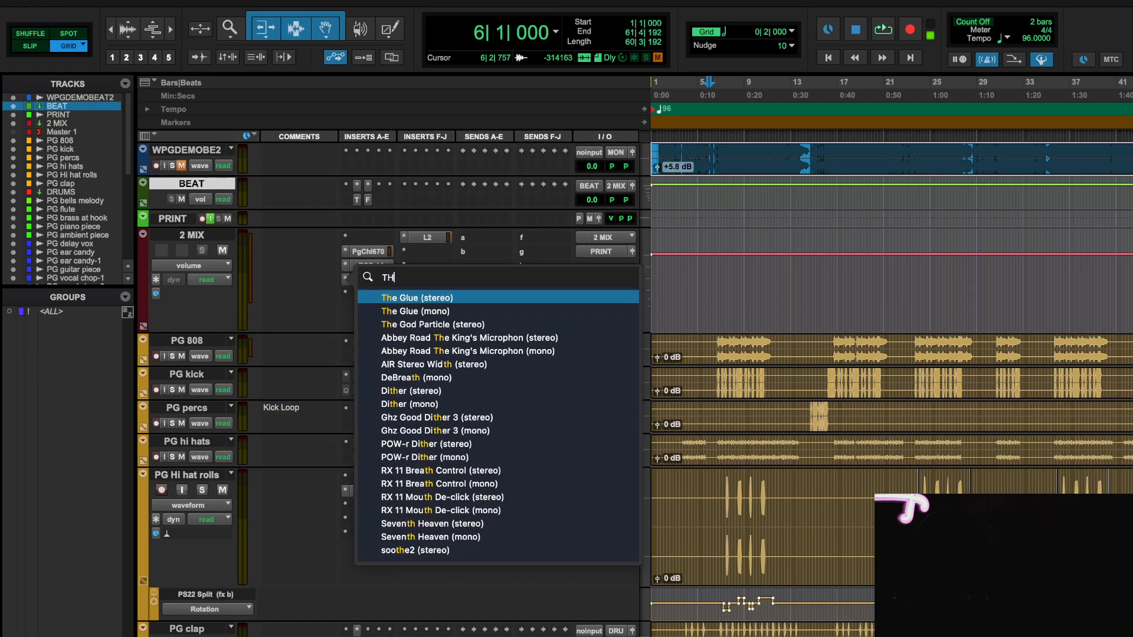
text(E GO)
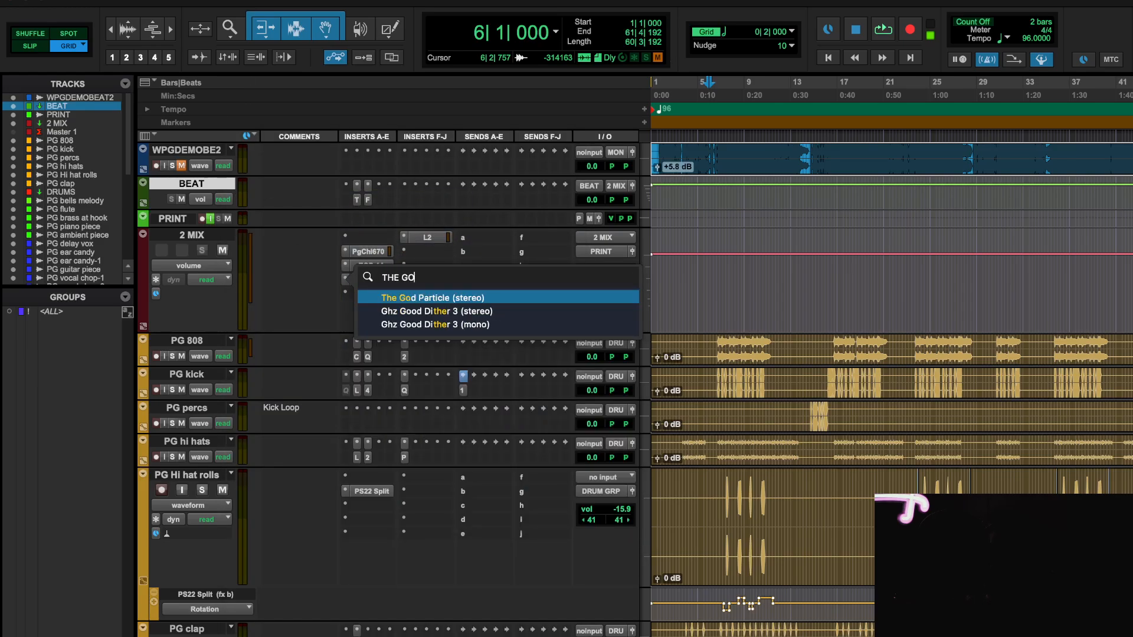
key(Return)
click(373, 170)
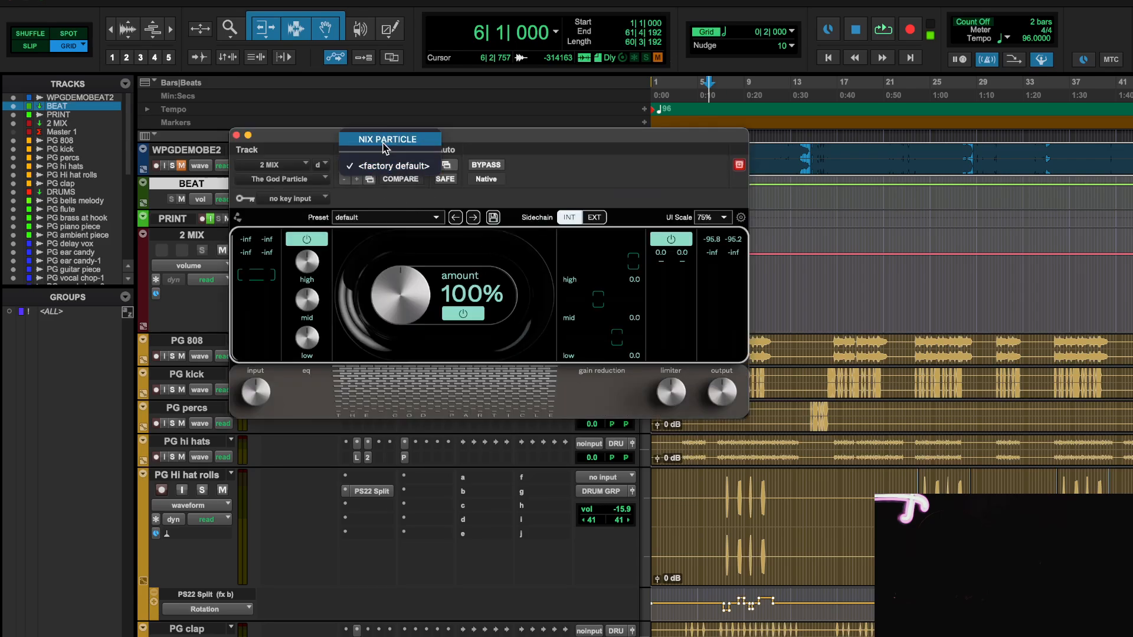
click(390, 141)
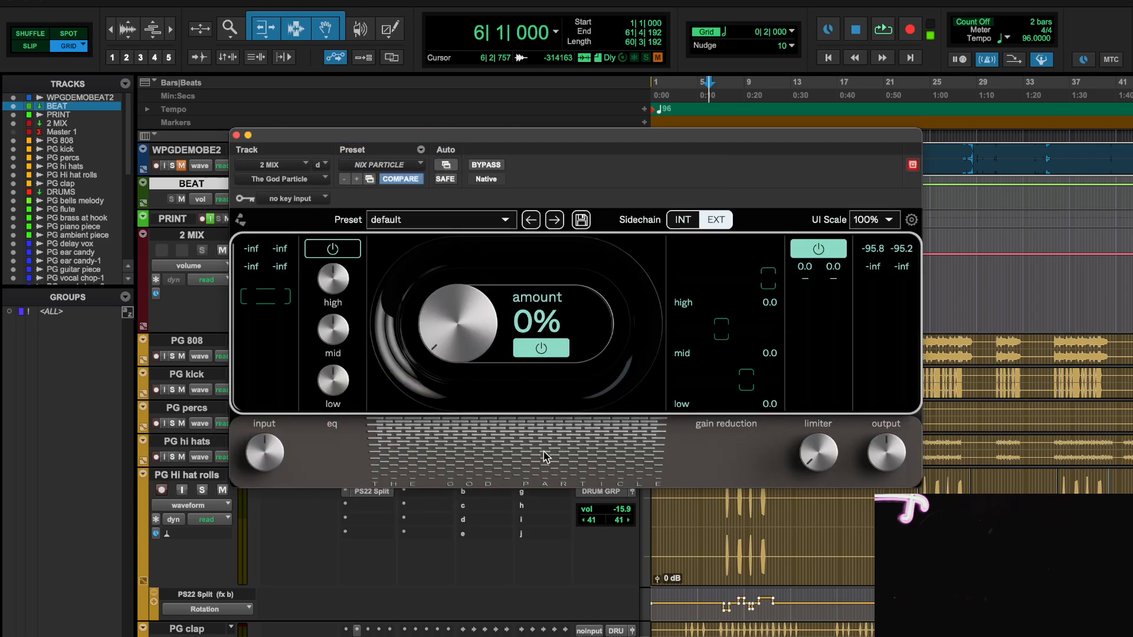
- Set The God Particle's amount to 11% during playback, compare it bypassed and active, and close it
key(space)
drag(458, 354, 456, 333)
click(478, 163)
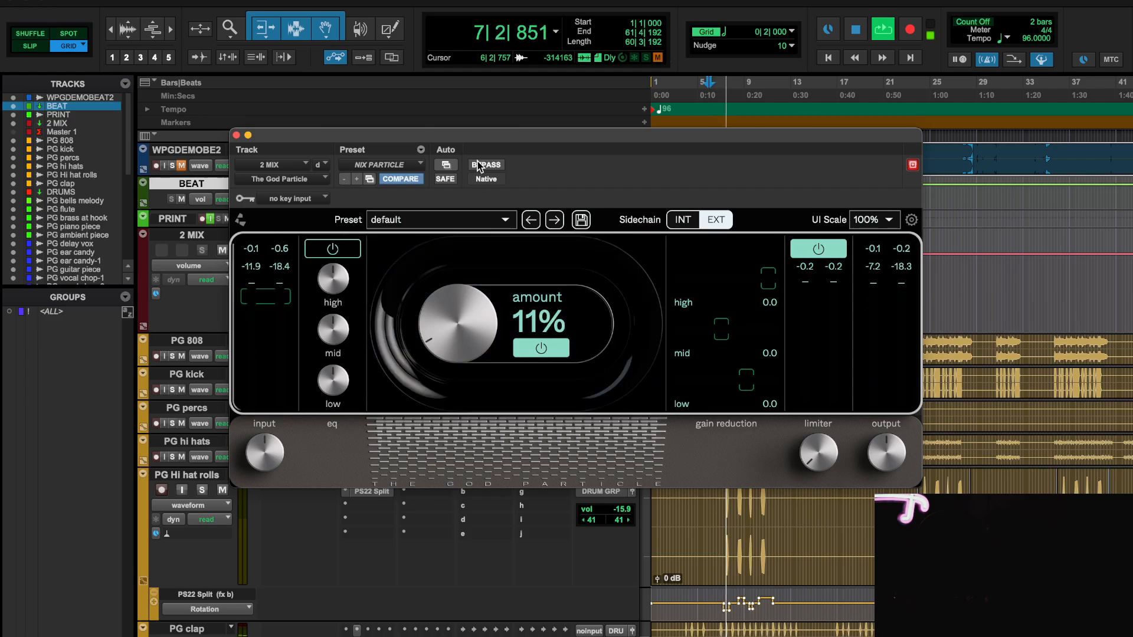
click(478, 164)
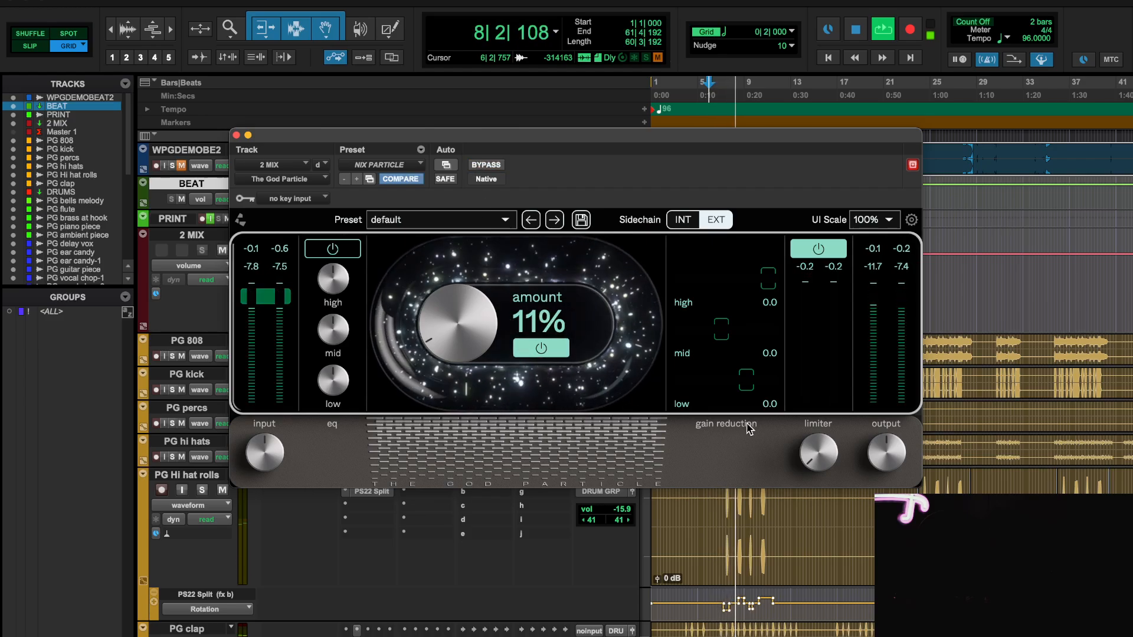
key(space)
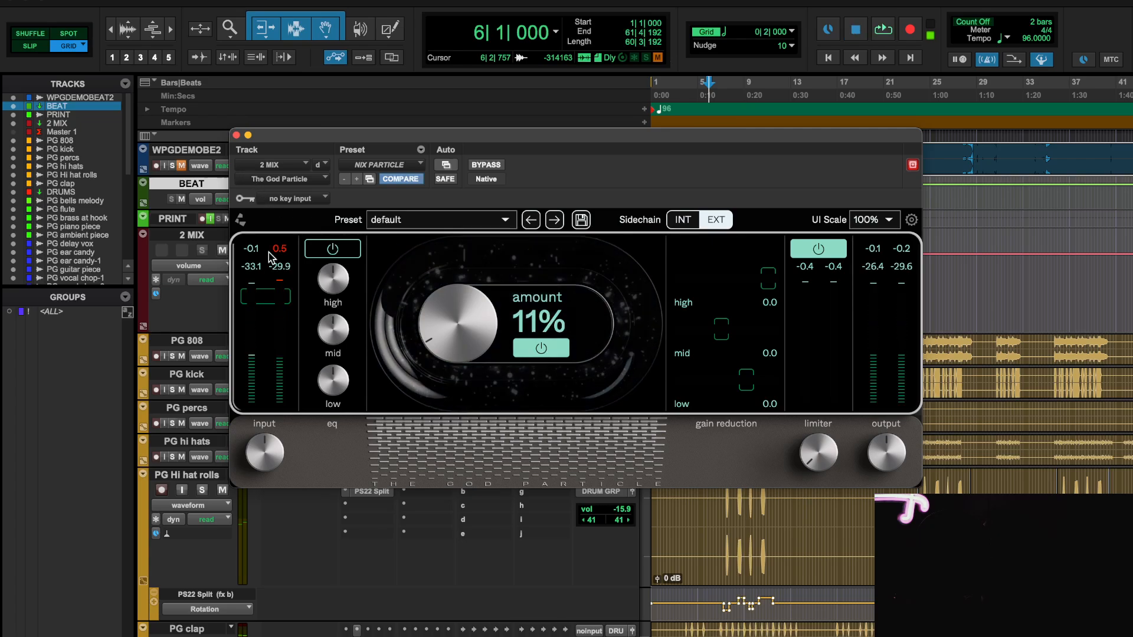
click(236, 135)
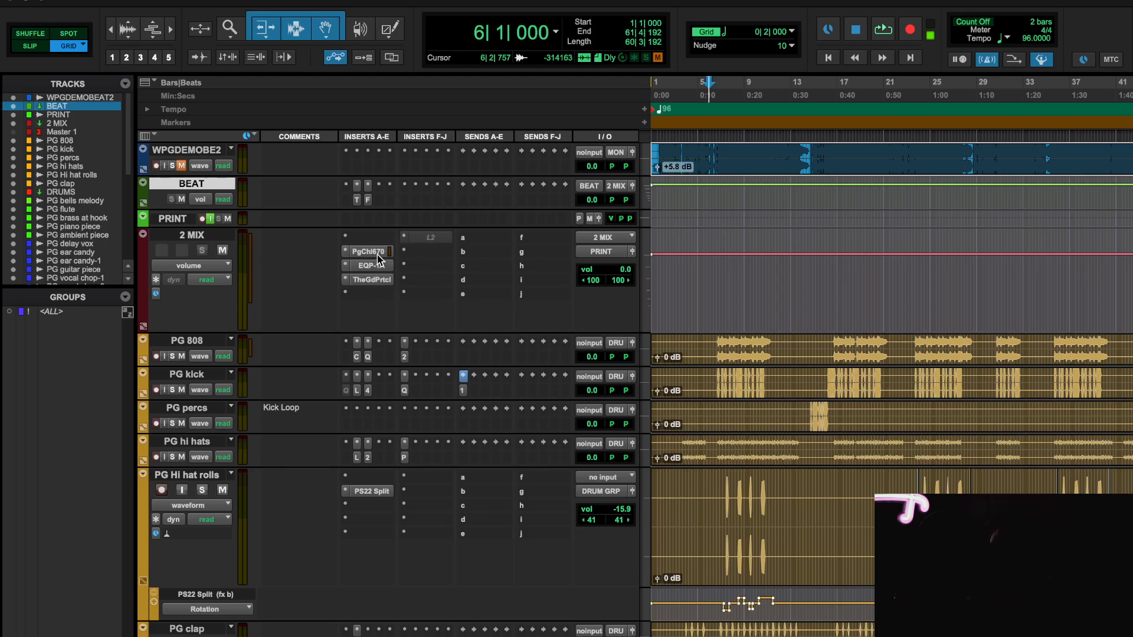
- Insert bx_digital V3 (stereo) in the 2 MIX bus's fifth insert slot and move its window so the controls and graphs show
click(369, 292)
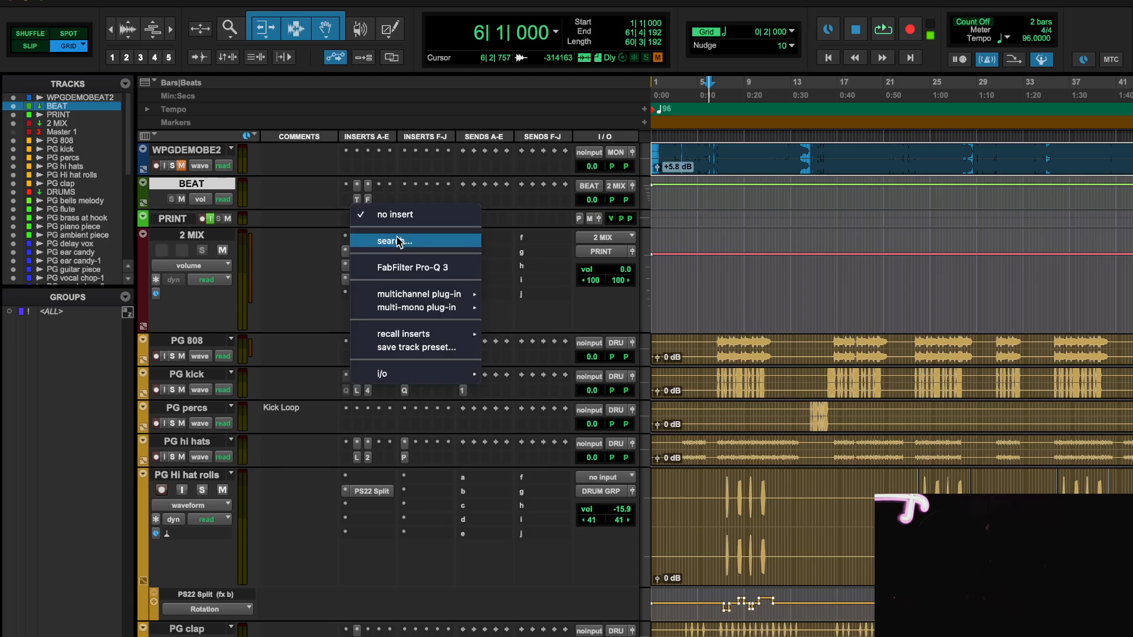
click(399, 241)
text(BX)
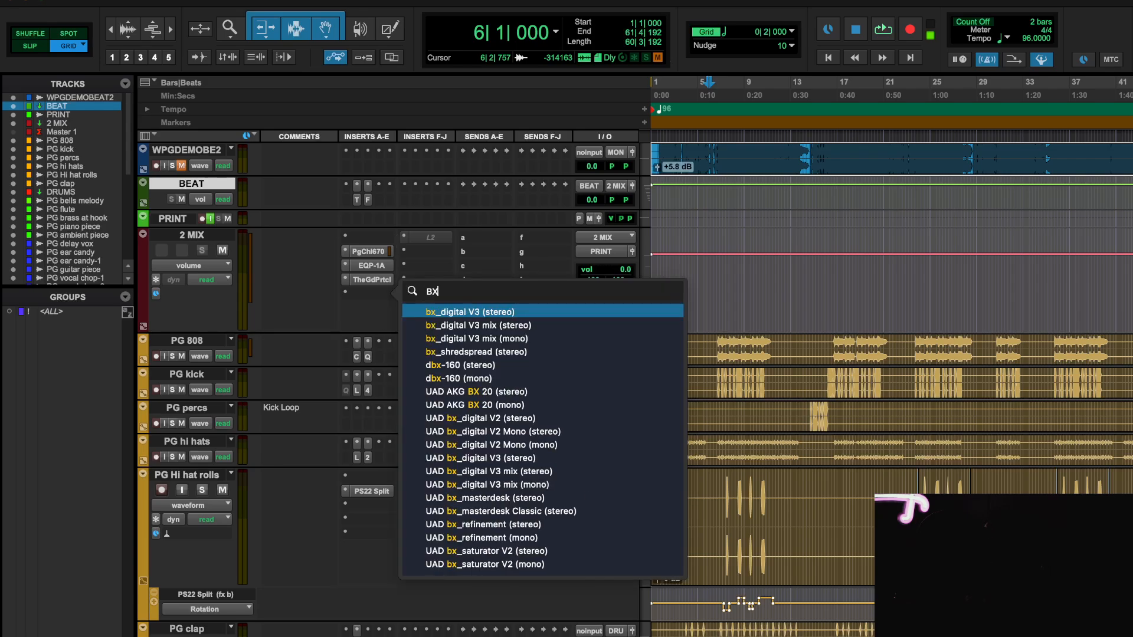
key(Escape)
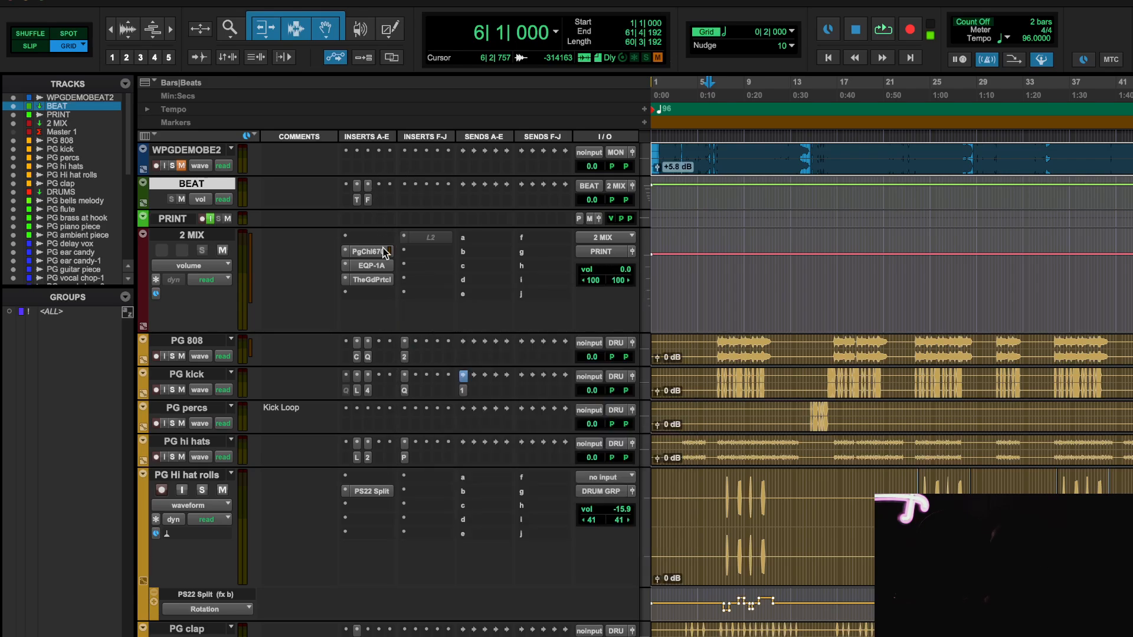
scroll(333, 187, down, 1)
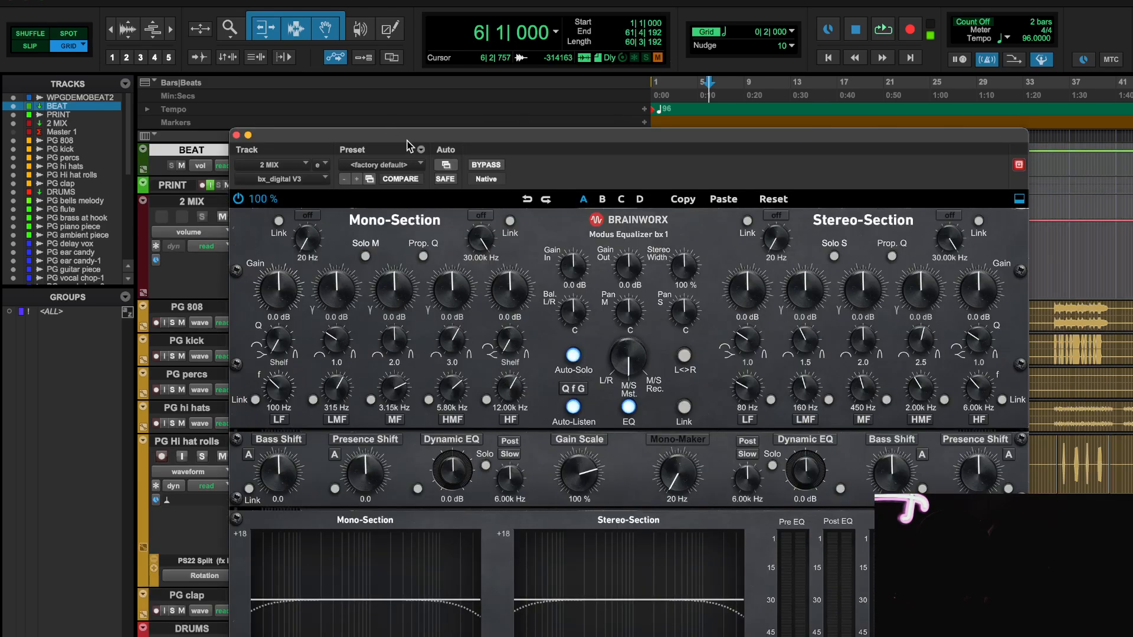
drag(407, 145, 372, 76)
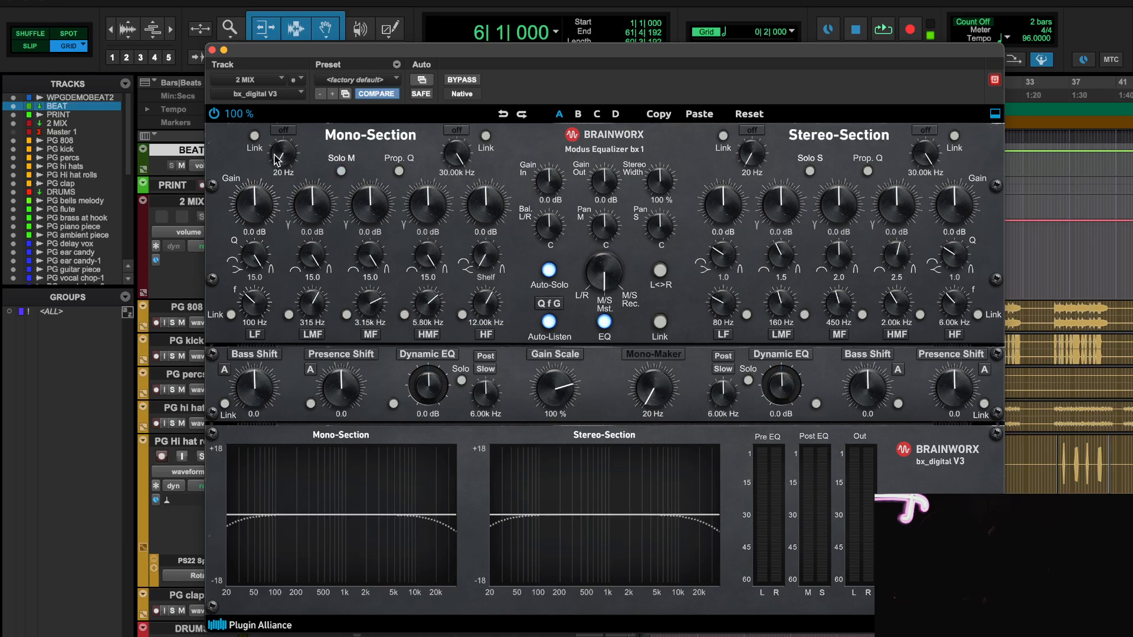
- Sweep the Mono-Section's LMF band at Q 15 with the mid soloed, and set it to about 317 Hz, -0.9 dB
drag(317, 306, 324, 310)
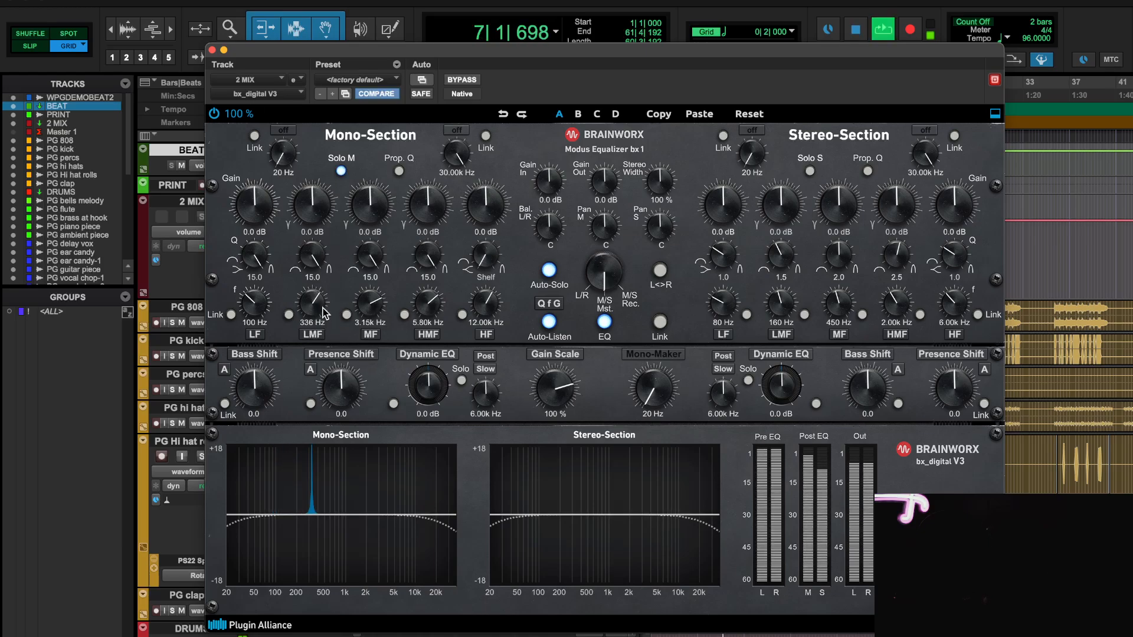
drag(313, 207, 315, 210)
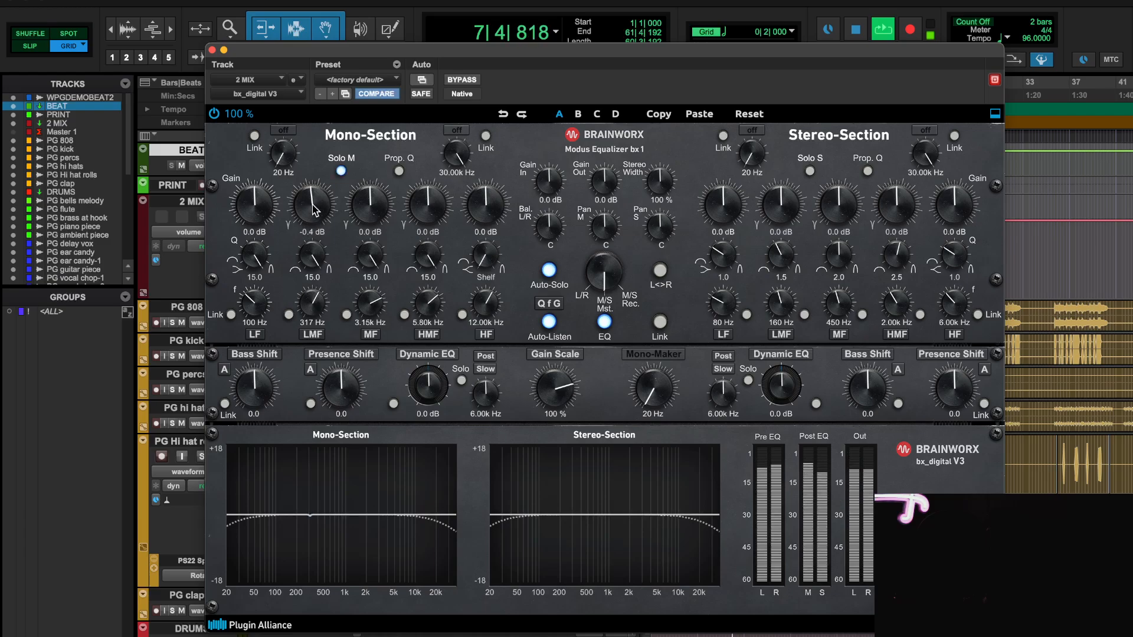
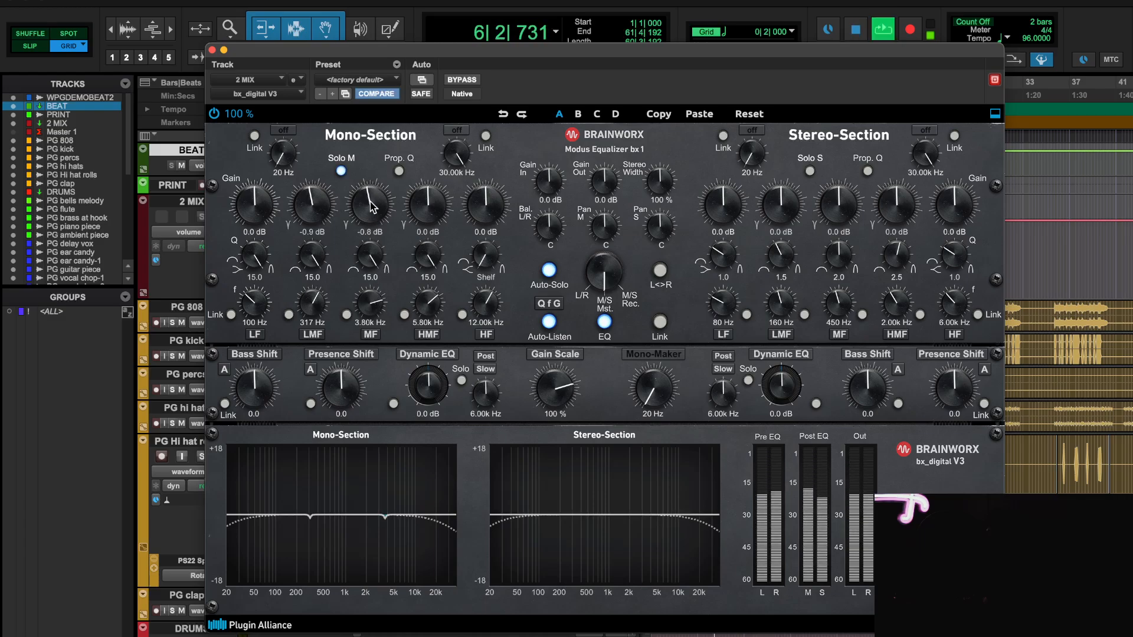
- Cut the Mono-Section's HMF band 0.7 dB at 2.04 kHz and LF band 0.3 dB at 121 Hz, compare the EQ bypassed, and close it
click(459, 80)
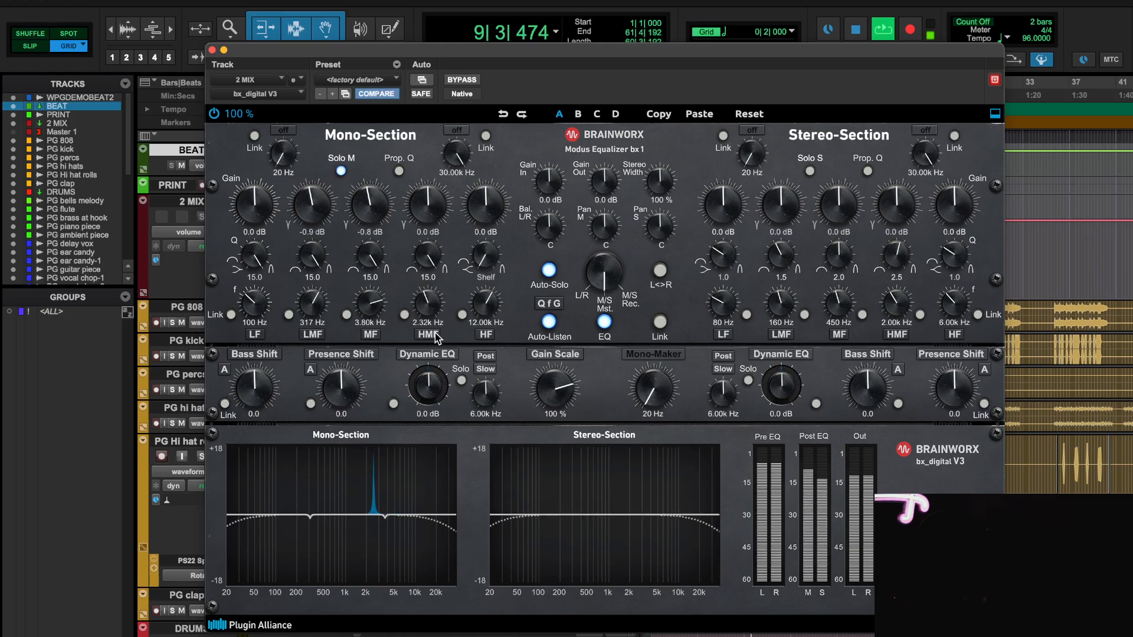
drag(435, 202, 434, 204)
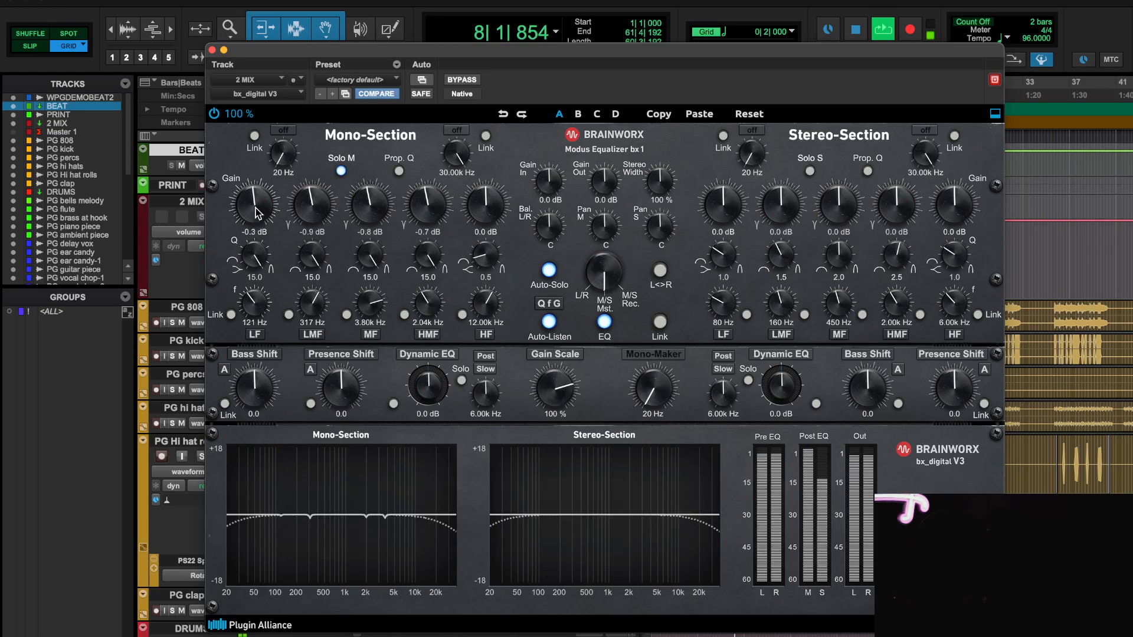
click(471, 80)
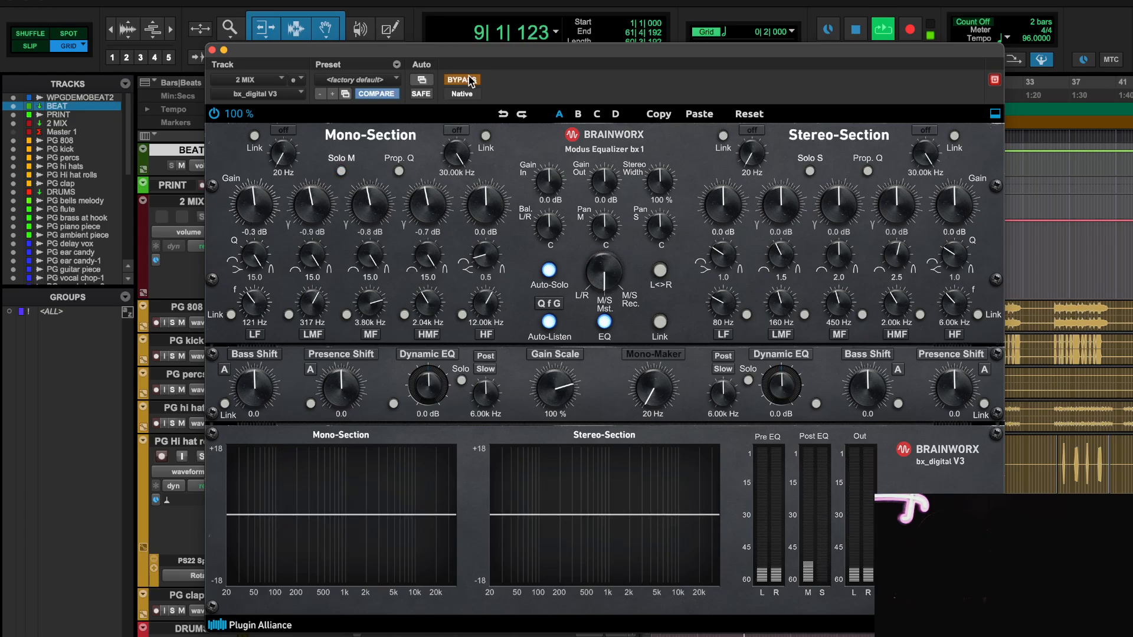
click(471, 81)
click(212, 49)
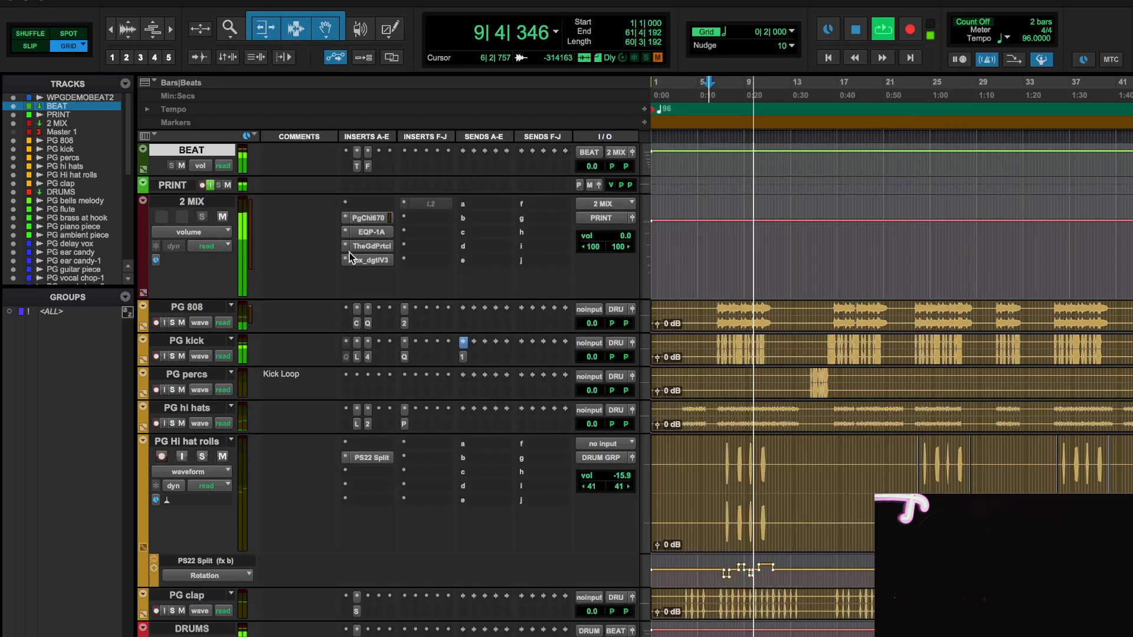
key(space)
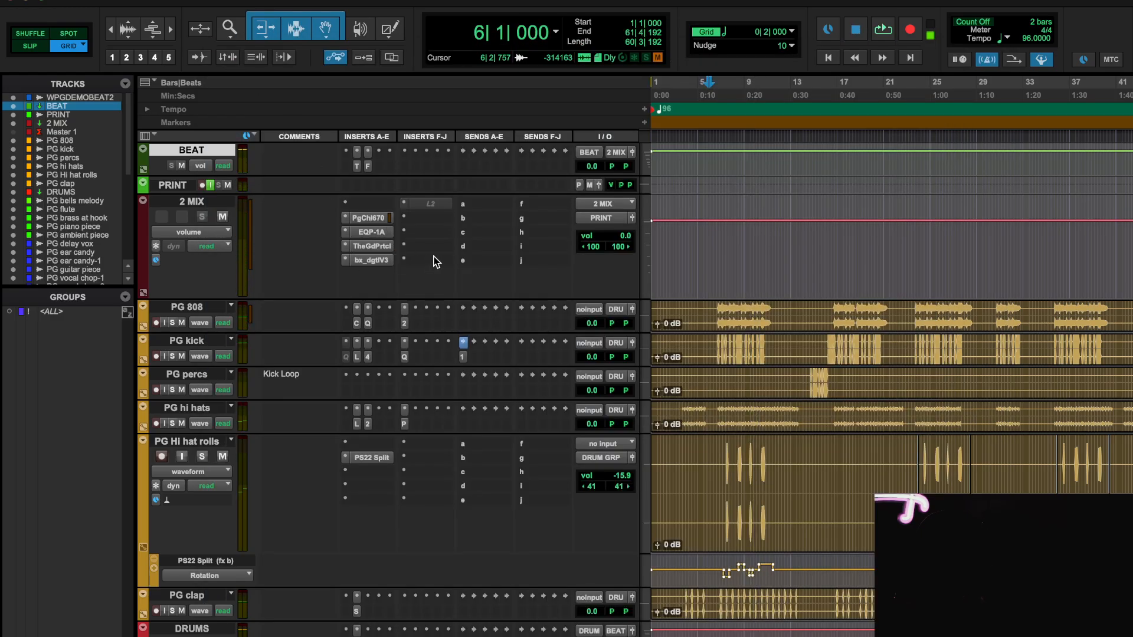
- Raise the PG bells melody track's Vitamin MID band to 14.7 and HIMID to 15.4 during playback, comparing it bypassed and active
scroll(436, 262, down, 10)
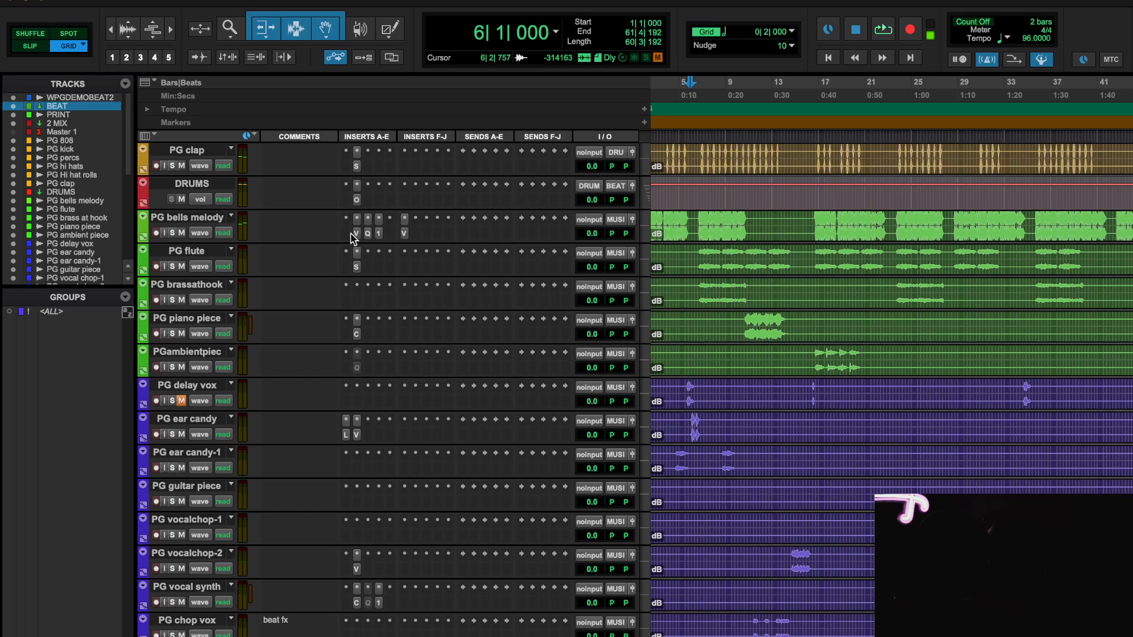
click(356, 234)
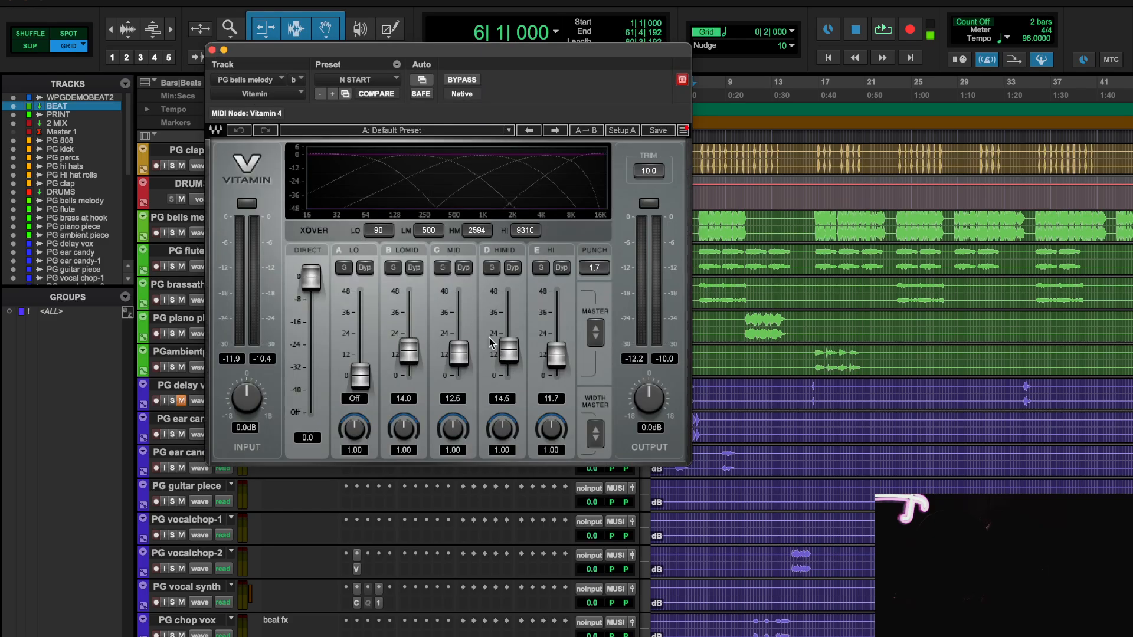
key(space)
drag(460, 354, 508, 349)
click(462, 80)
click(462, 80)
click(508, 351)
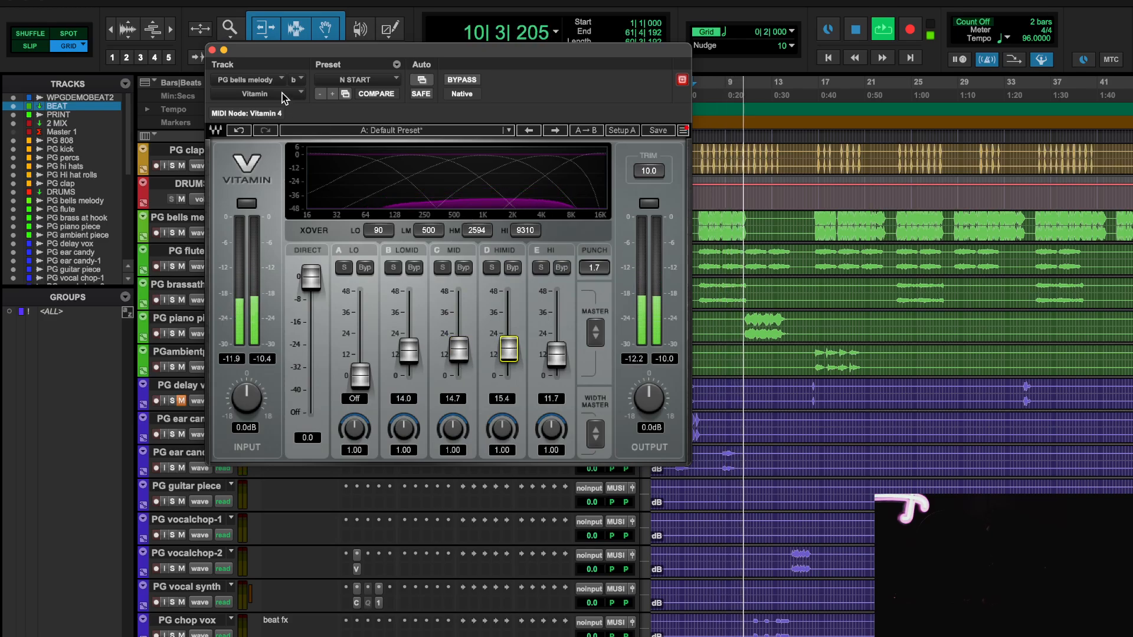
click(212, 49)
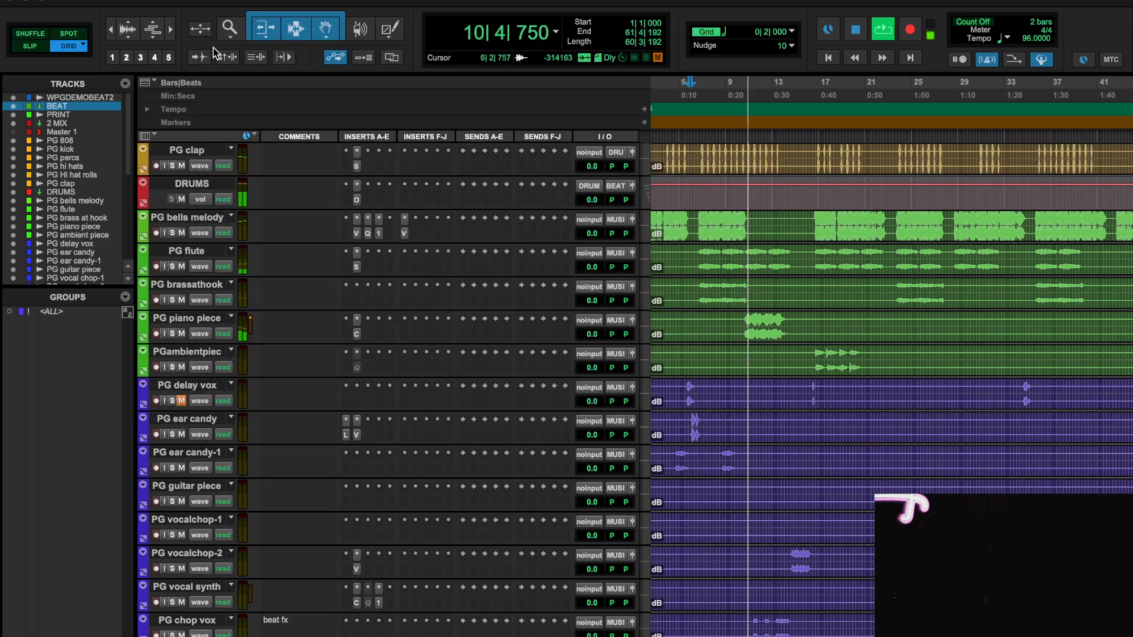
- Review the PG piano piece track's FabFilter Pro-C 2 settings, and switch playback from the BEAT bus to the WPGDEMOBE2 reference track
click(356, 334)
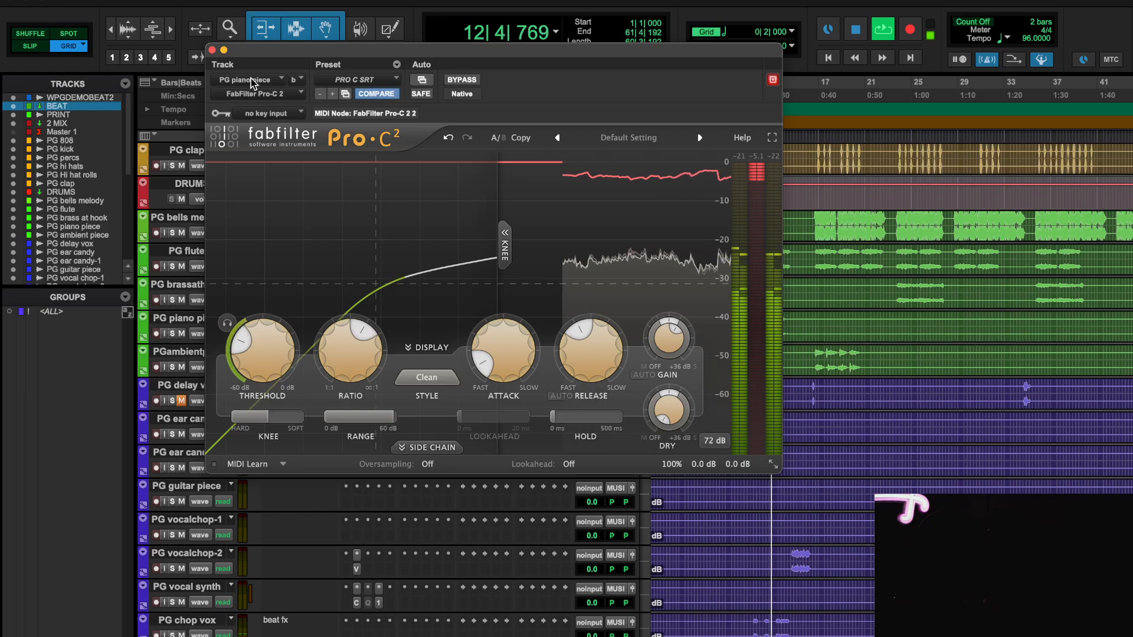
click(212, 49)
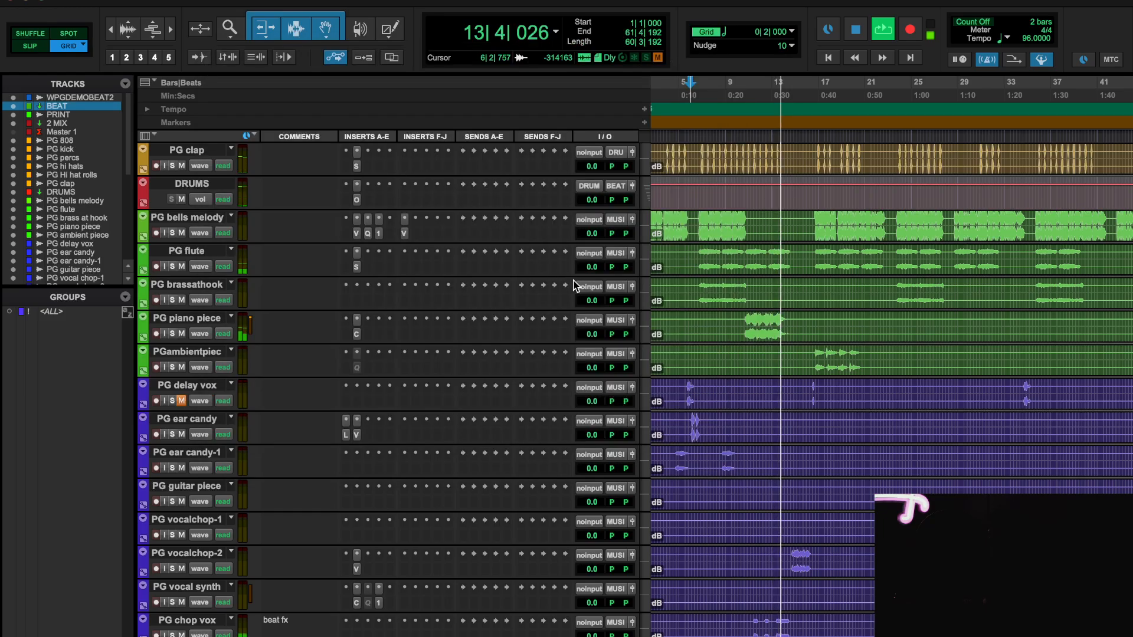
scroll(736, 377, down, 10)
scroll(734, 373, down, 8)
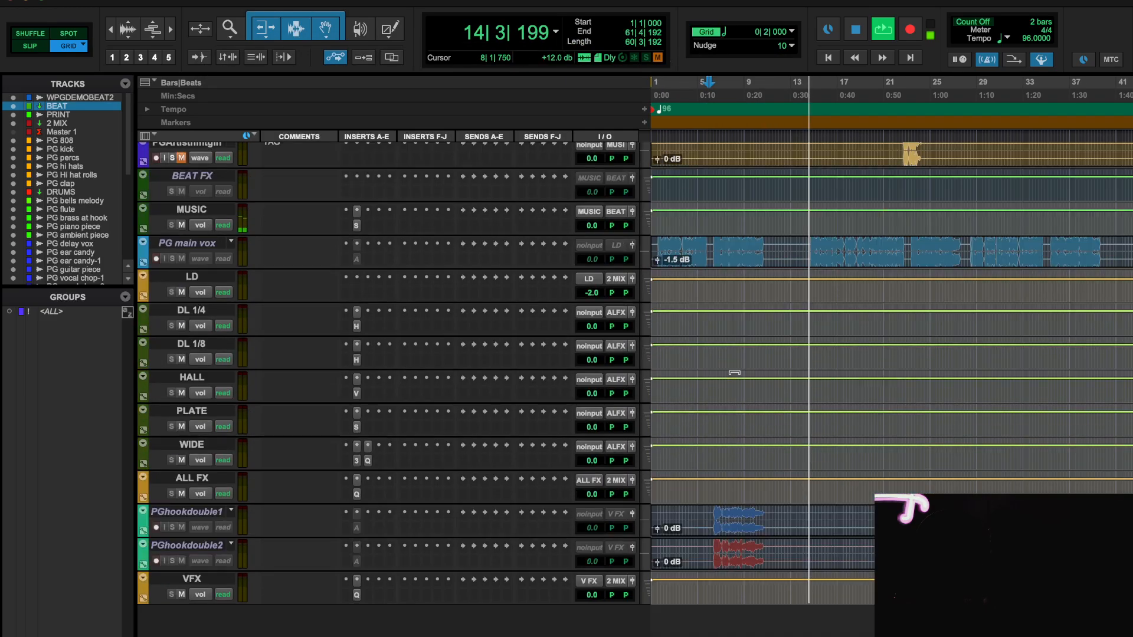
scroll(734, 373, up, 15)
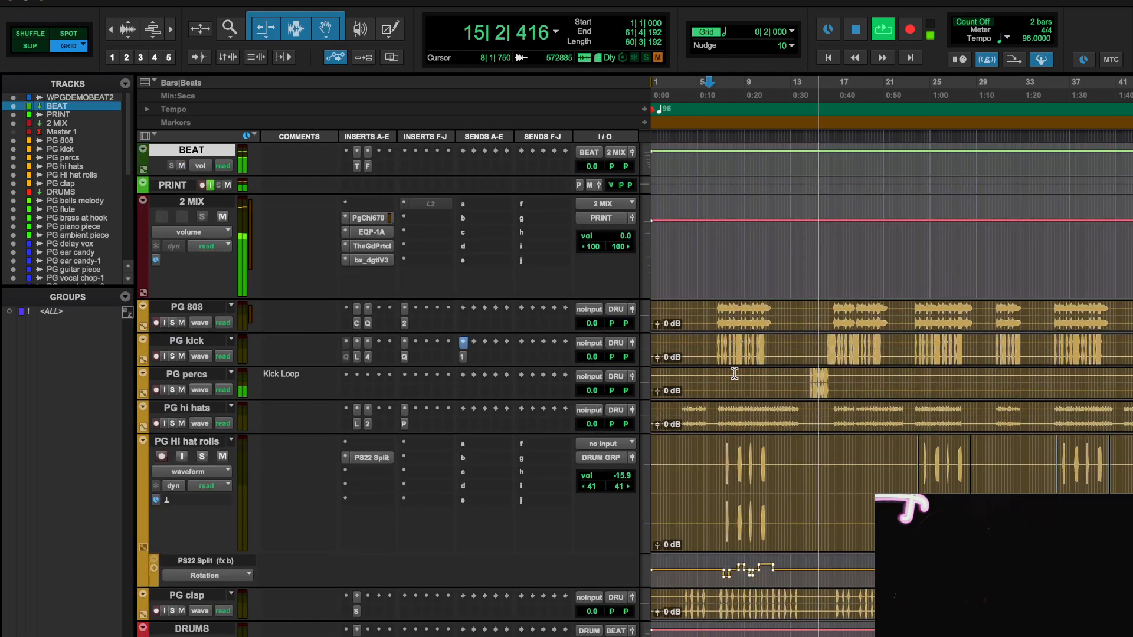
scroll(735, 373, down, 12)
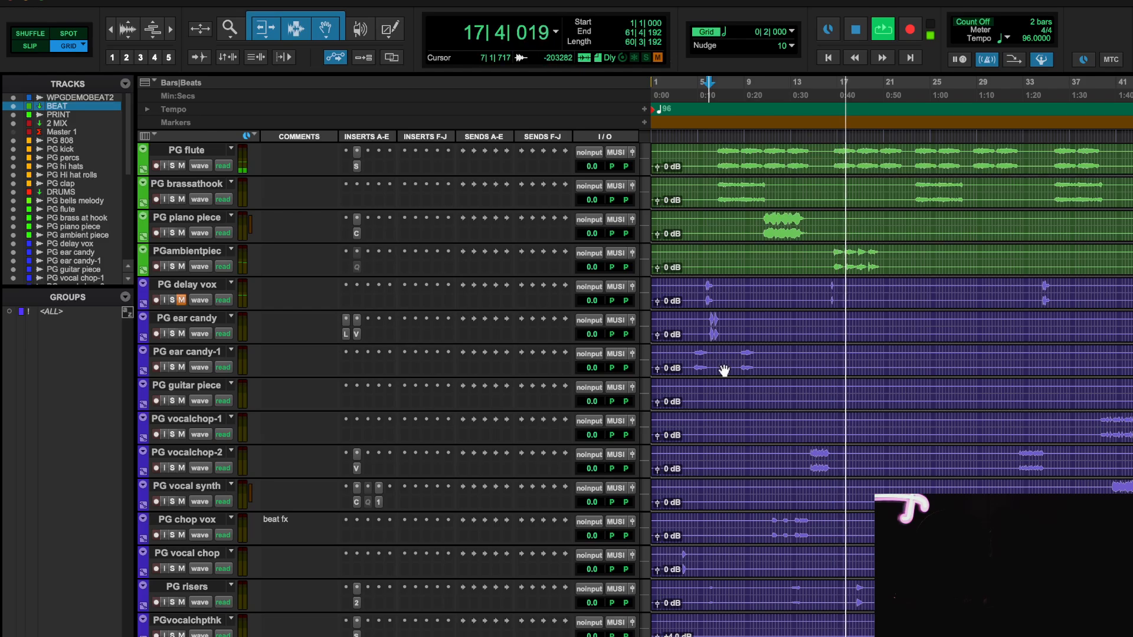
scroll(724, 371, up, 12)
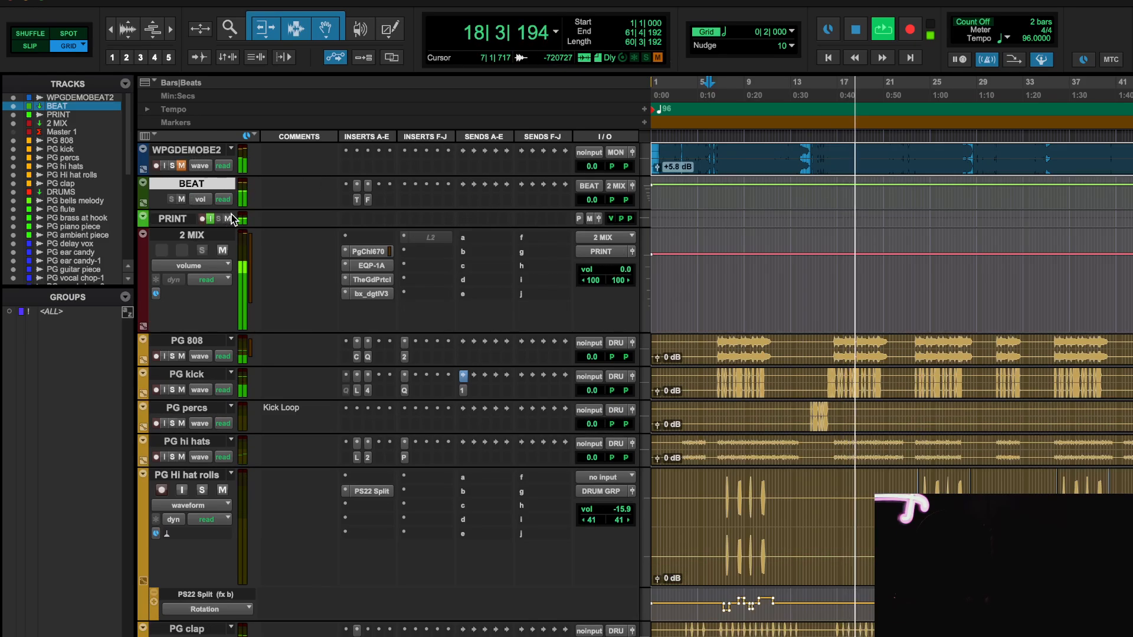
click(181, 199)
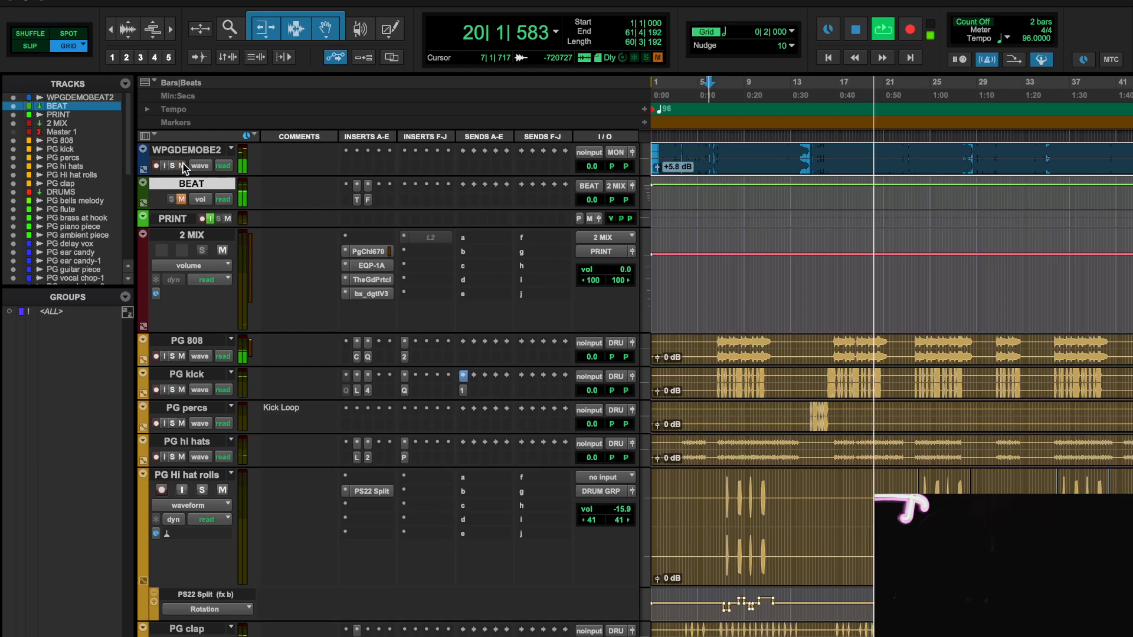
- Check the MUSIC bus's Spectre settings and insert Sidewidener II (stereo) in the slot after it
scroll(418, 441, down, 10)
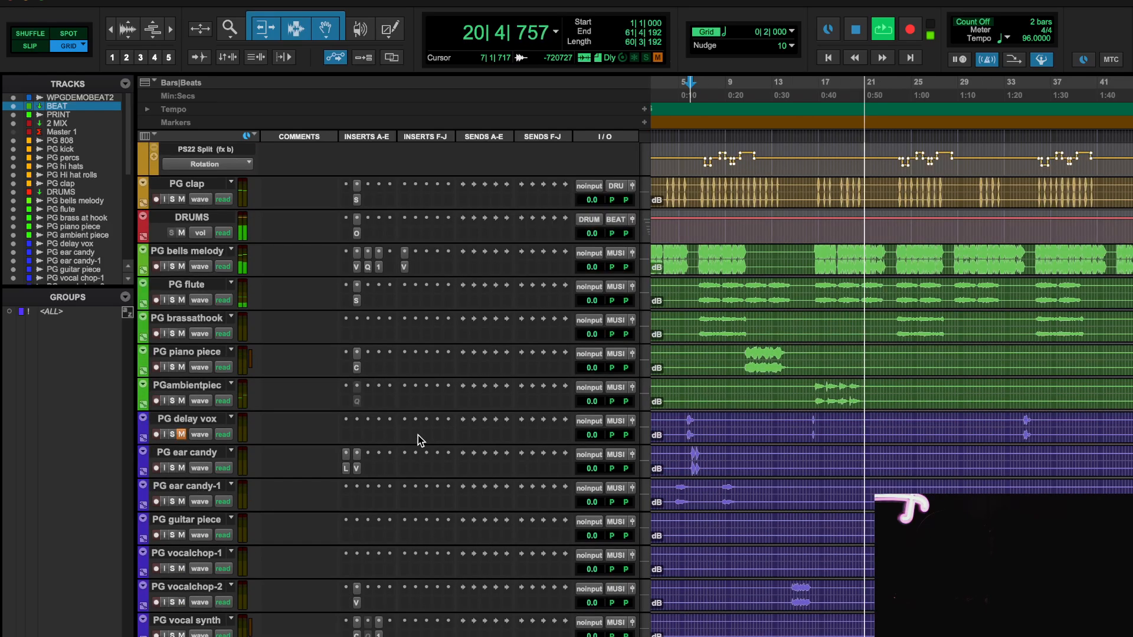
scroll(419, 440, down, 9)
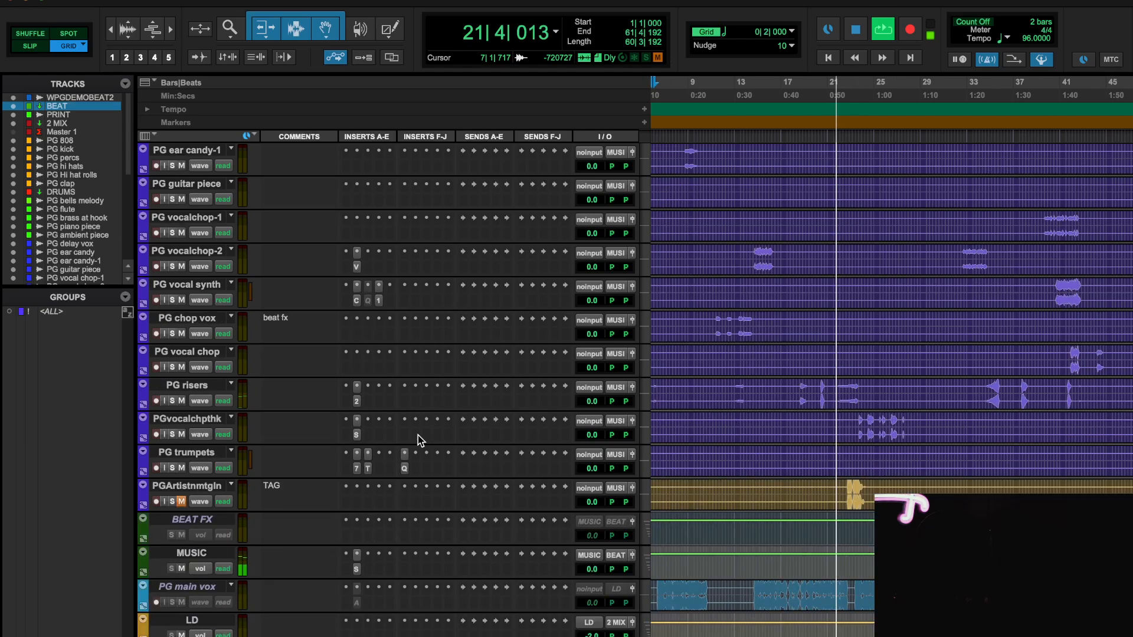
scroll(380, 536, down, 1)
click(357, 536)
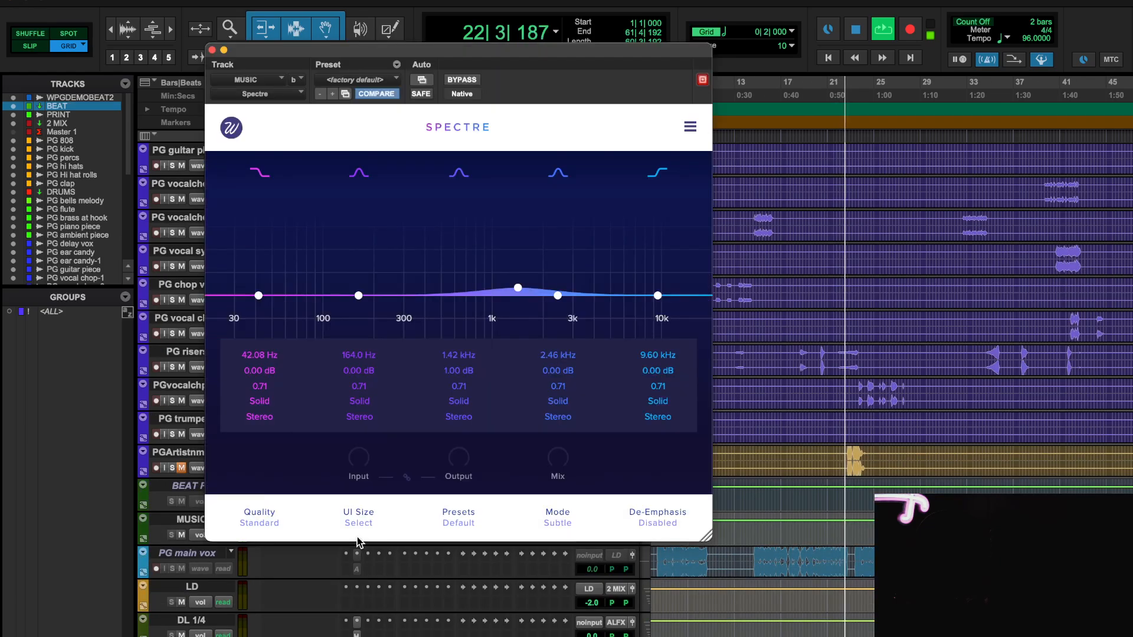
click(211, 49)
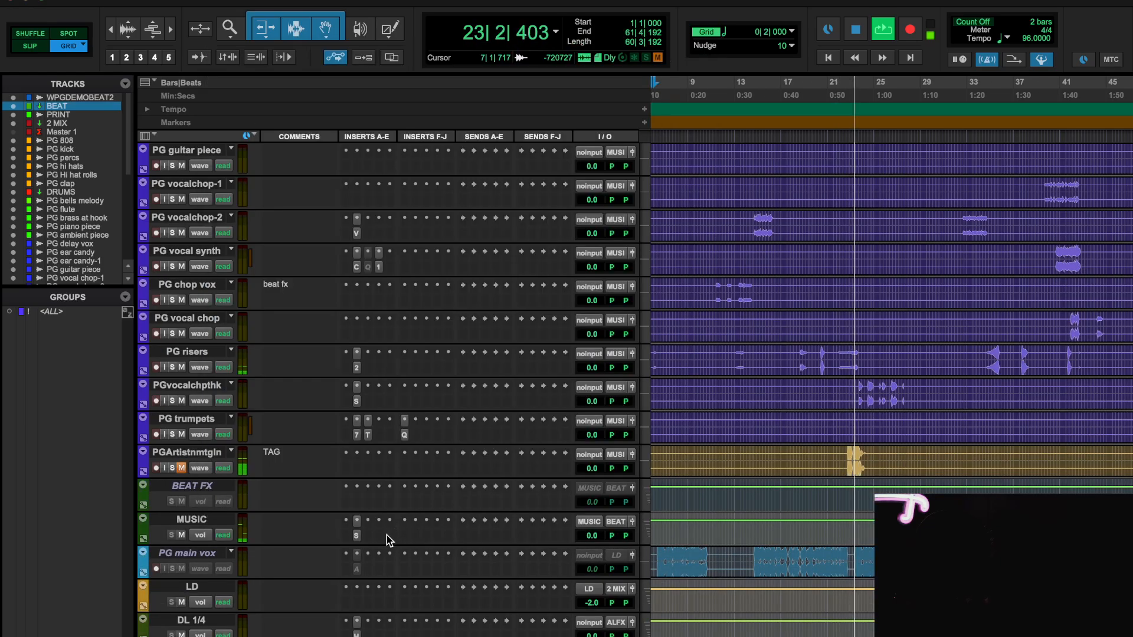
click(366, 536)
text(SIDE)
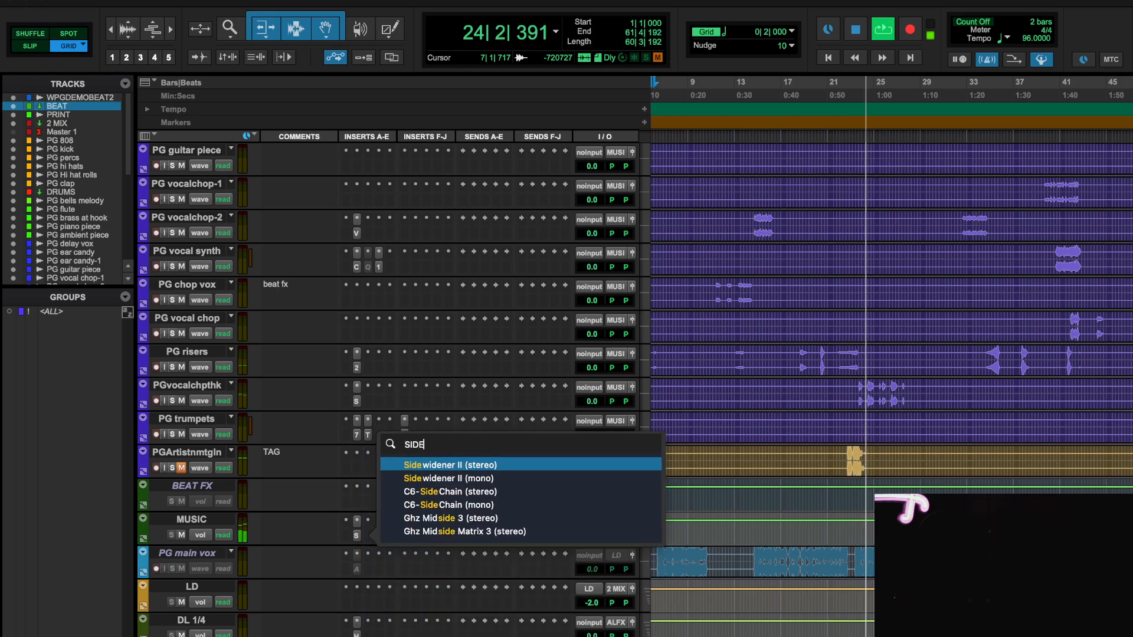
key(Escape)
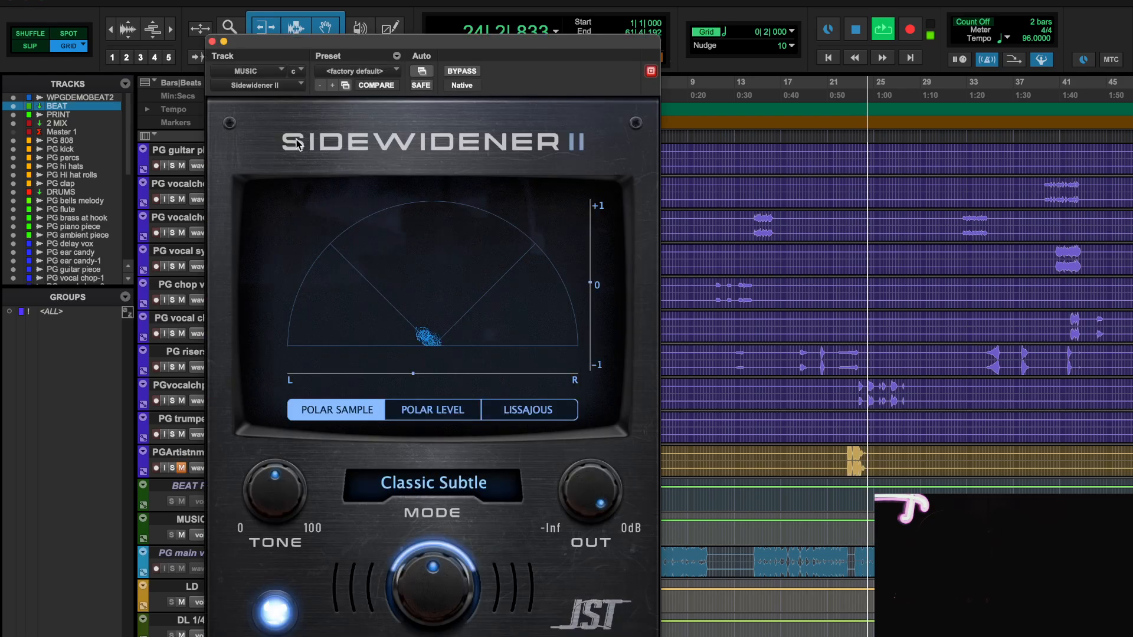
click(213, 42)
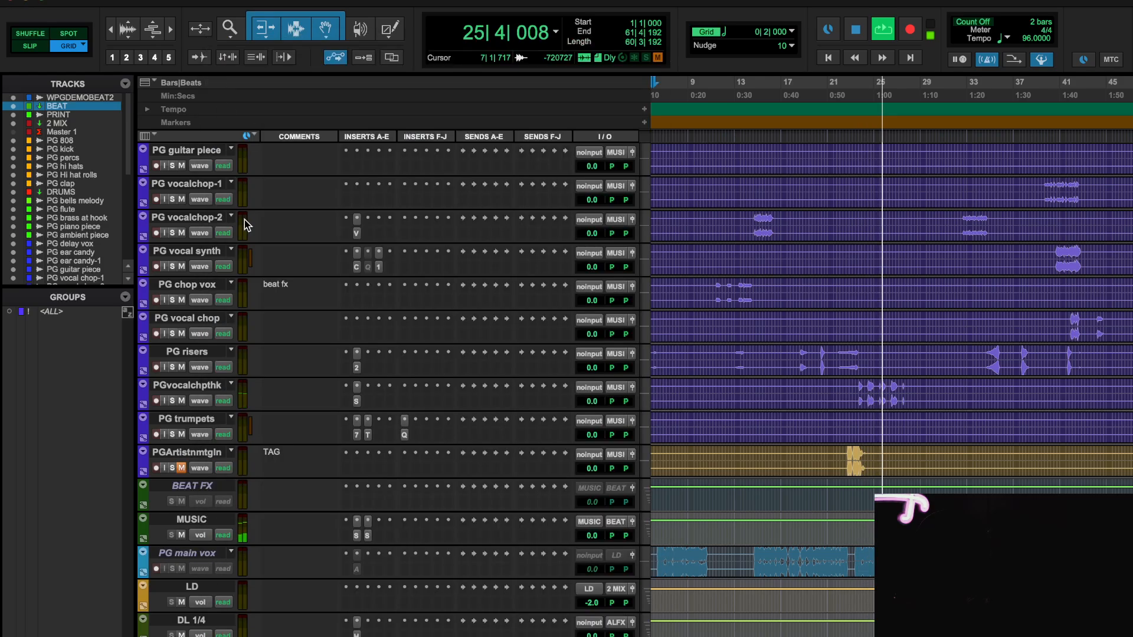
- Set the MUSIC bus's Sidewidener II to Classic Balanced mode with its width just above the dial's midpoint during playback, and close it
scroll(244, 219, up, 15)
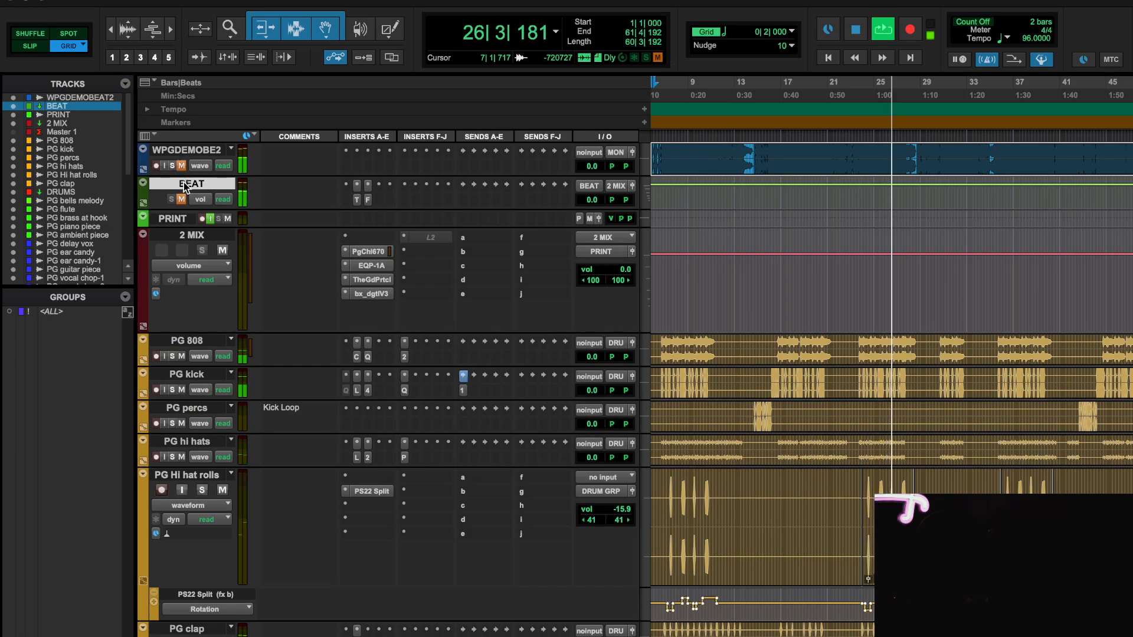
scroll(353, 390, down, 15)
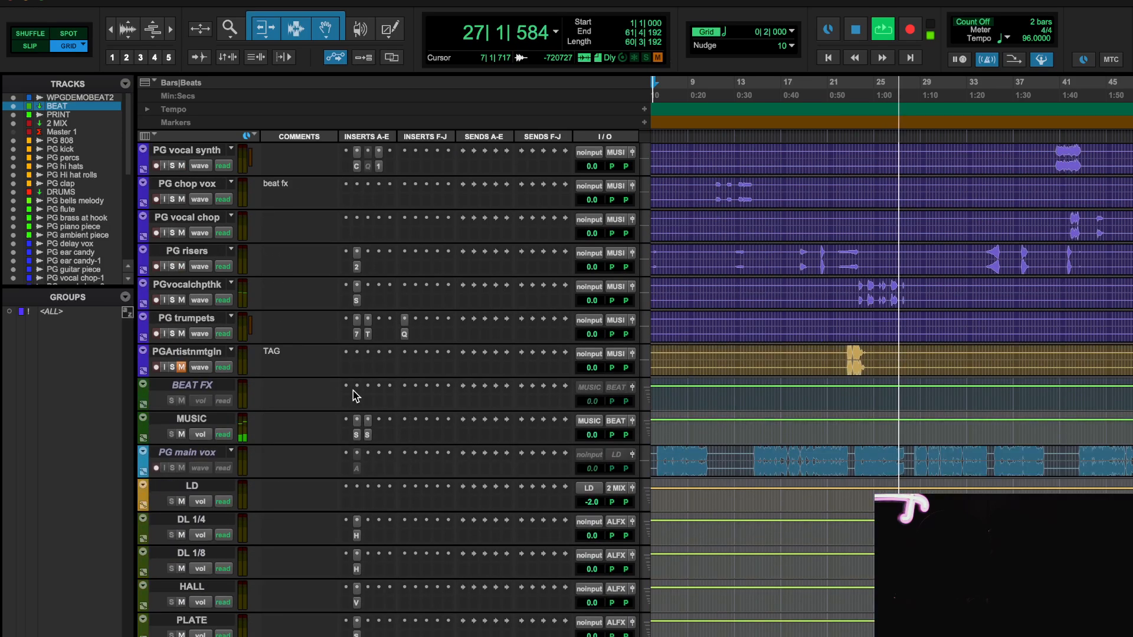
click(368, 435)
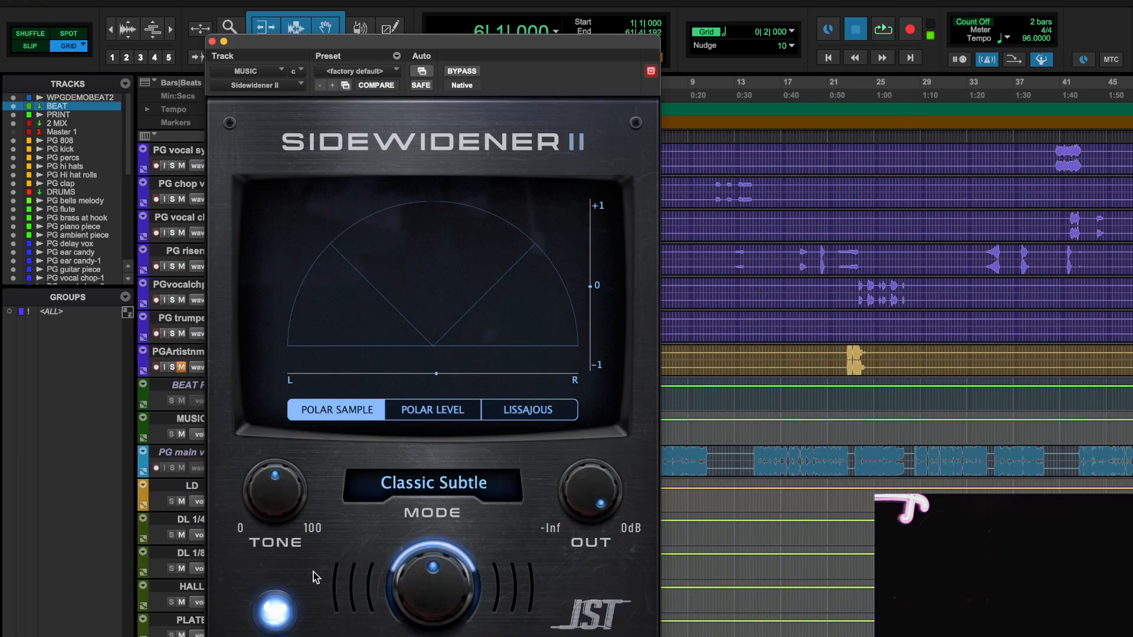
click(406, 482)
click(417, 537)
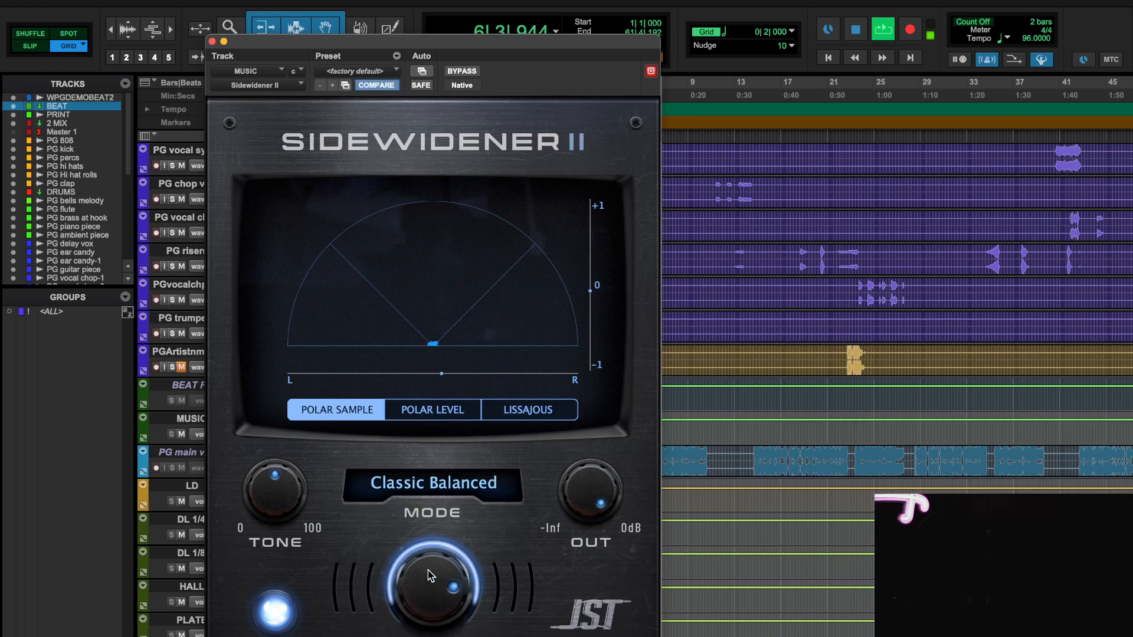
drag(430, 577, 430, 584)
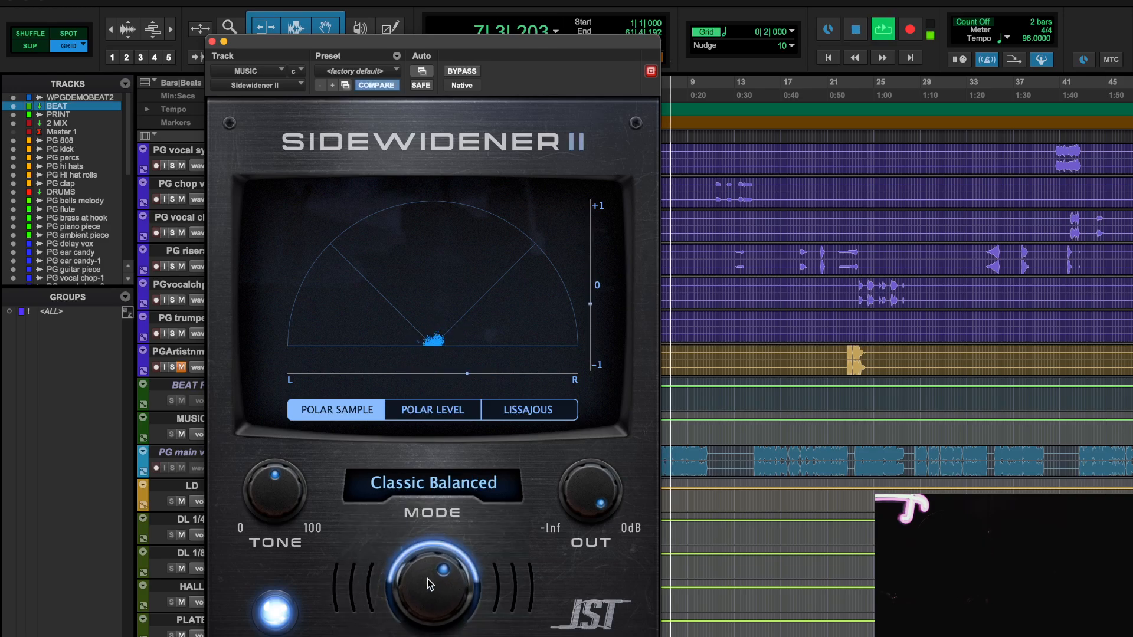
click(430, 492)
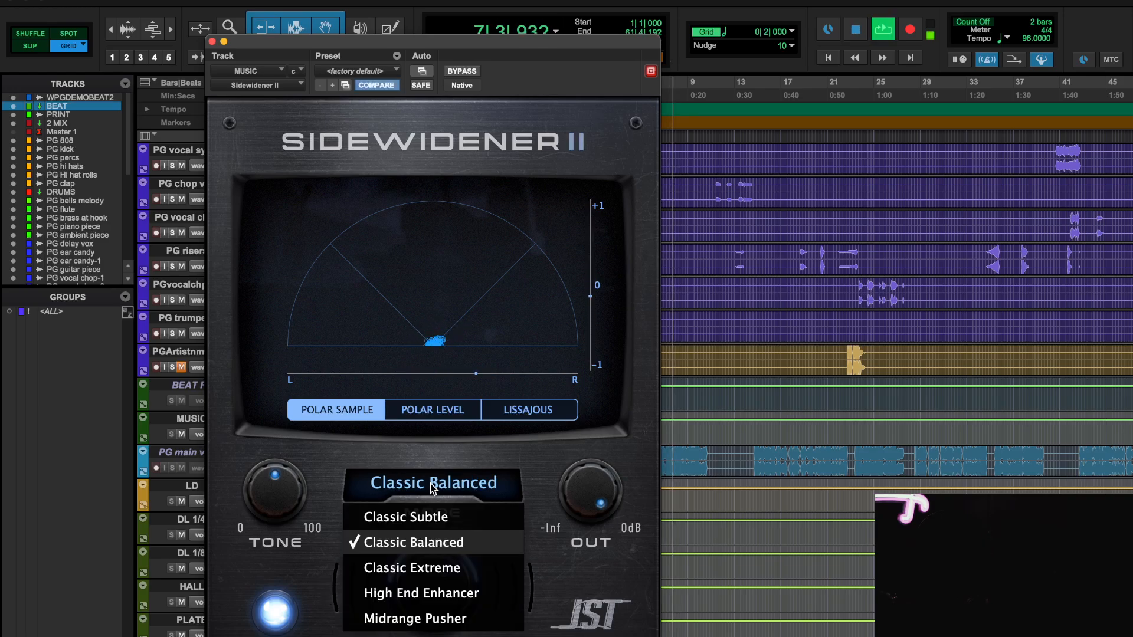
click(425, 517)
click(452, 531)
click(452, 540)
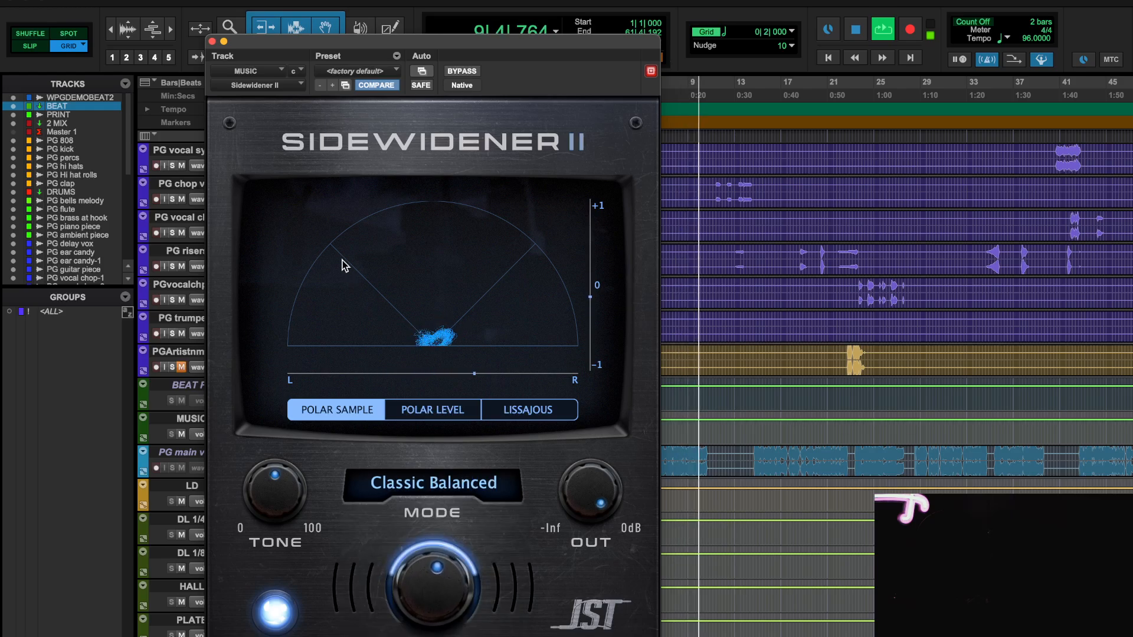
click(212, 41)
scroll(710, 306, up, 12)
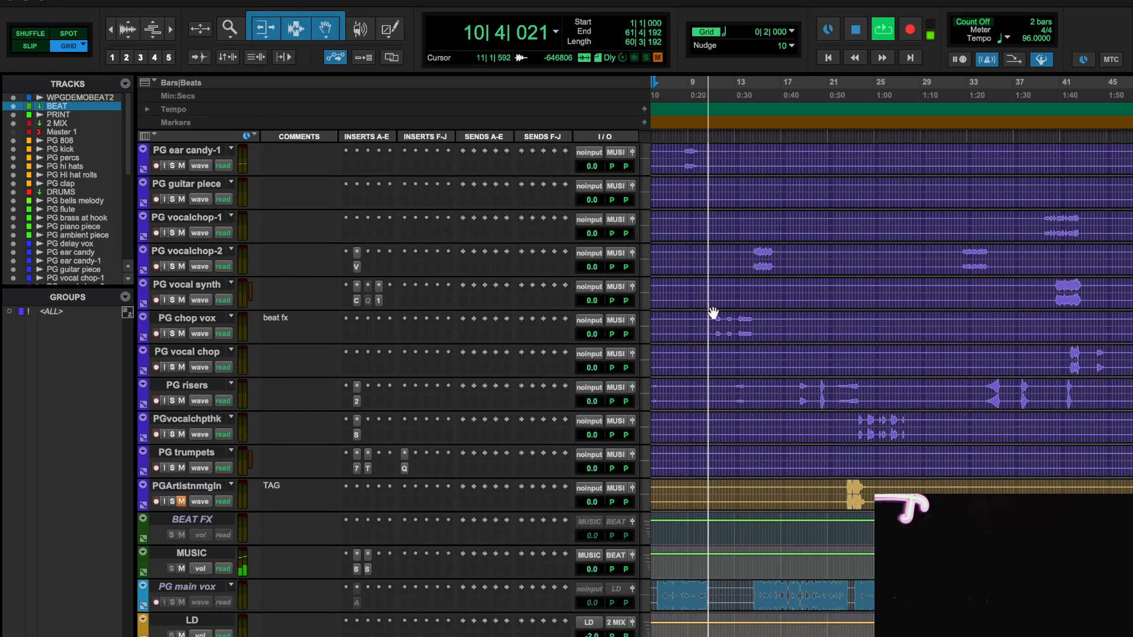
scroll(712, 312, up, 2)
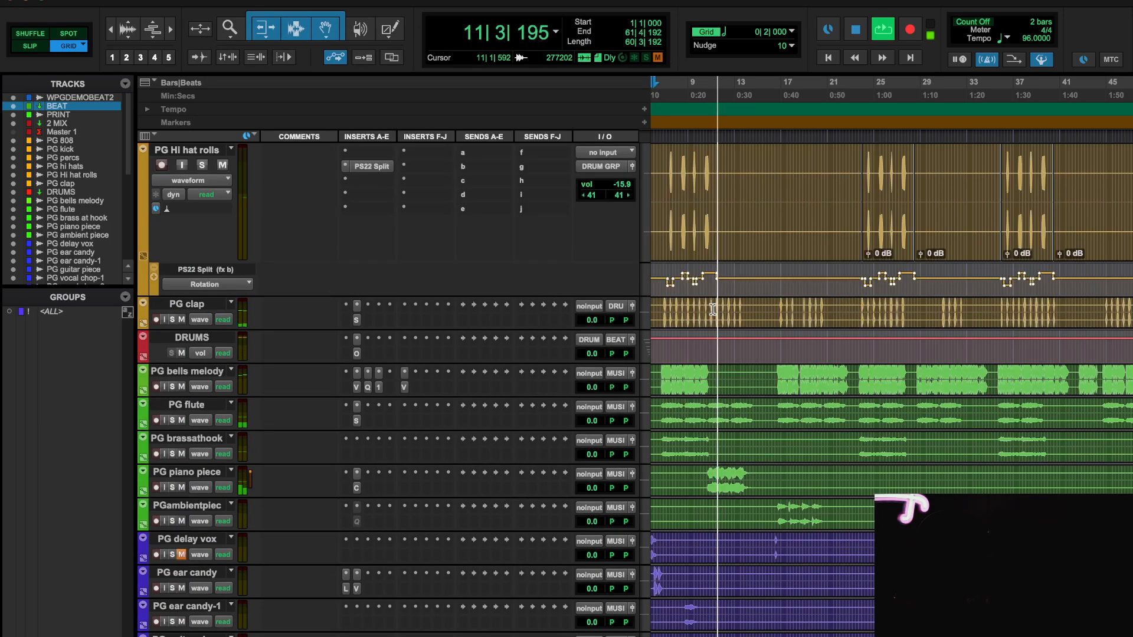
scroll(533, 532, down, 10)
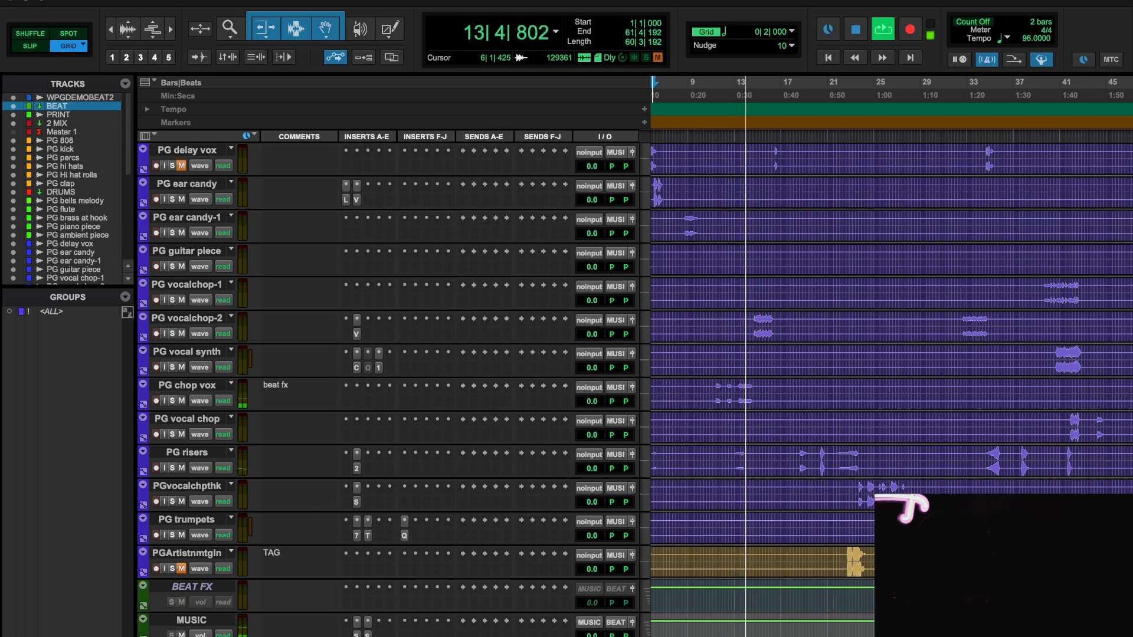
scroll(404, 191, up, 10)
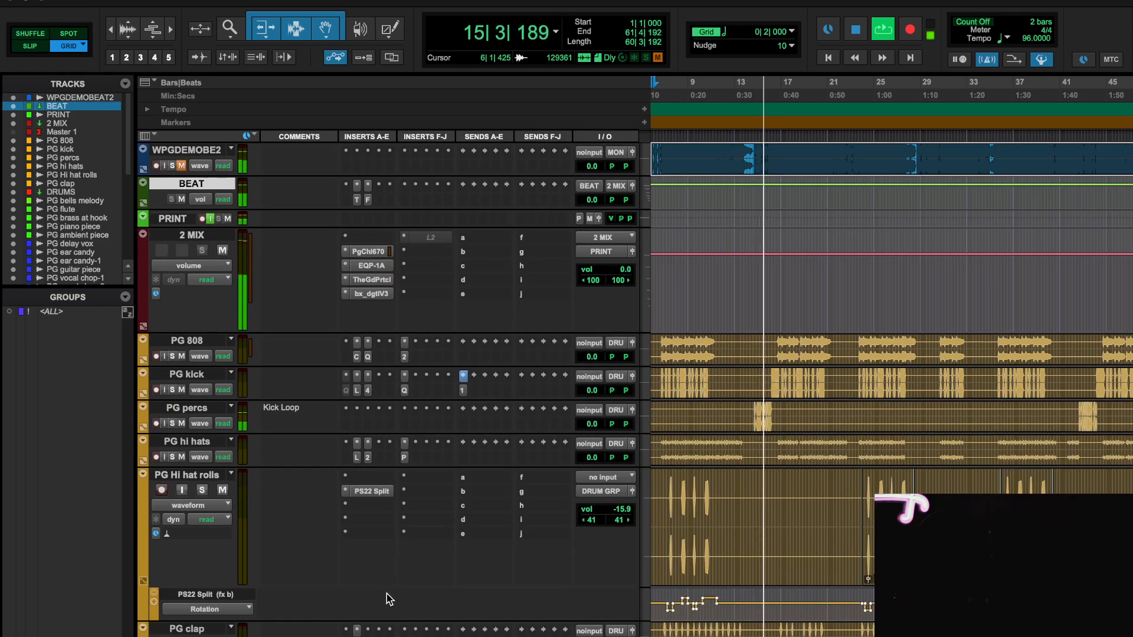
scroll(373, 396, down, 10)
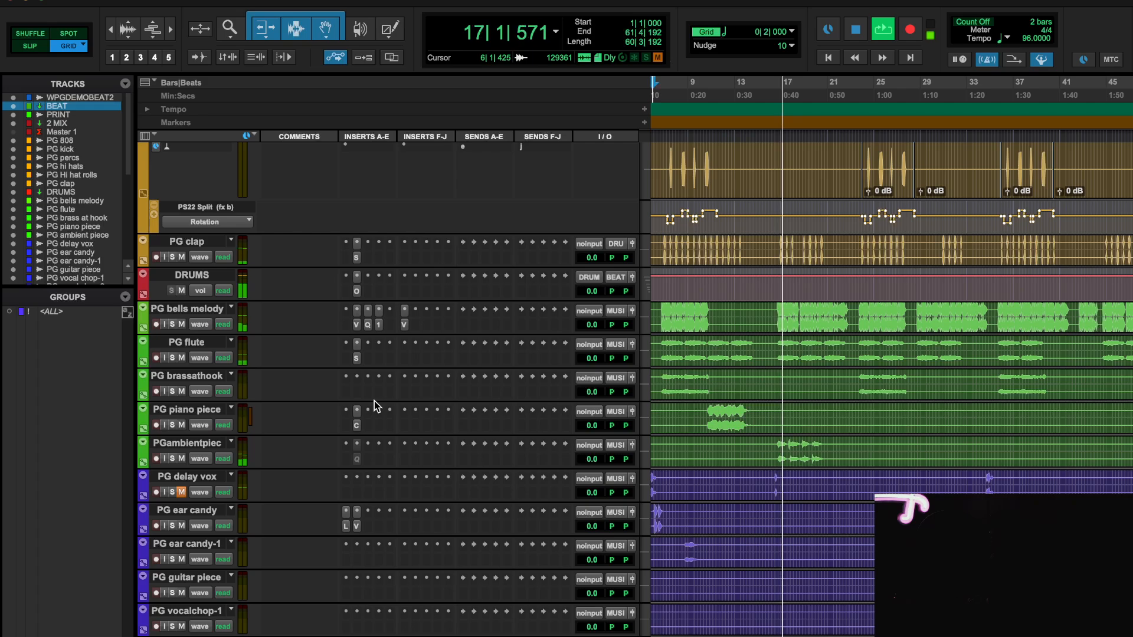
- Move the MUSIC bus's Sidewidener II to the PG flute track, raise its width, try Midrange Pusher mode, and choose High End Enhancer
click(367, 381)
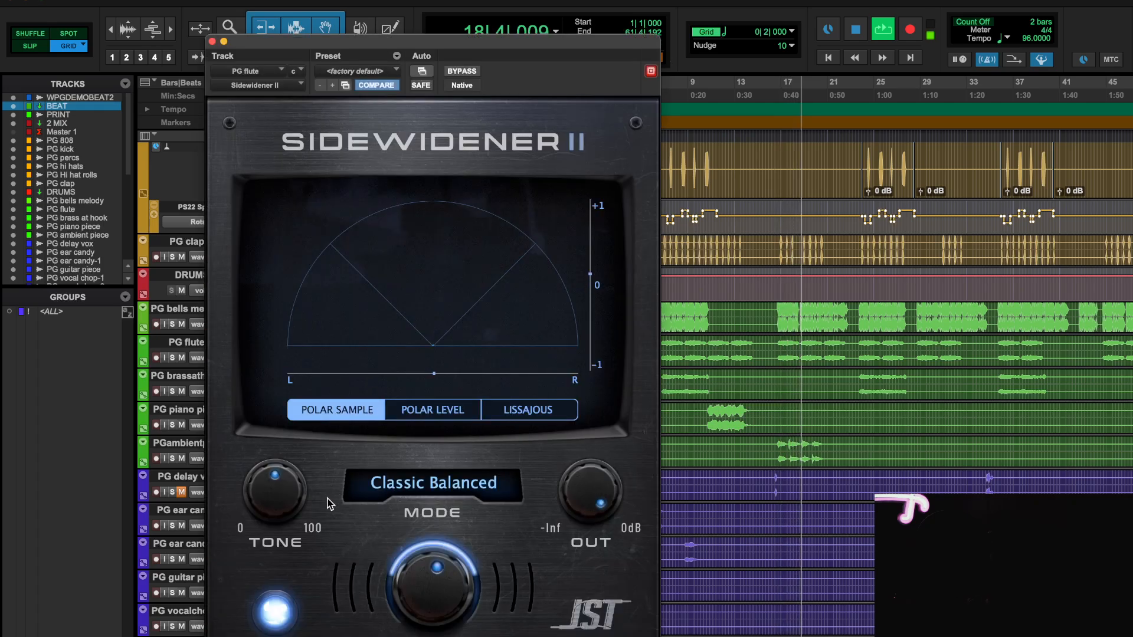
drag(433, 560, 433, 539)
click(433, 484)
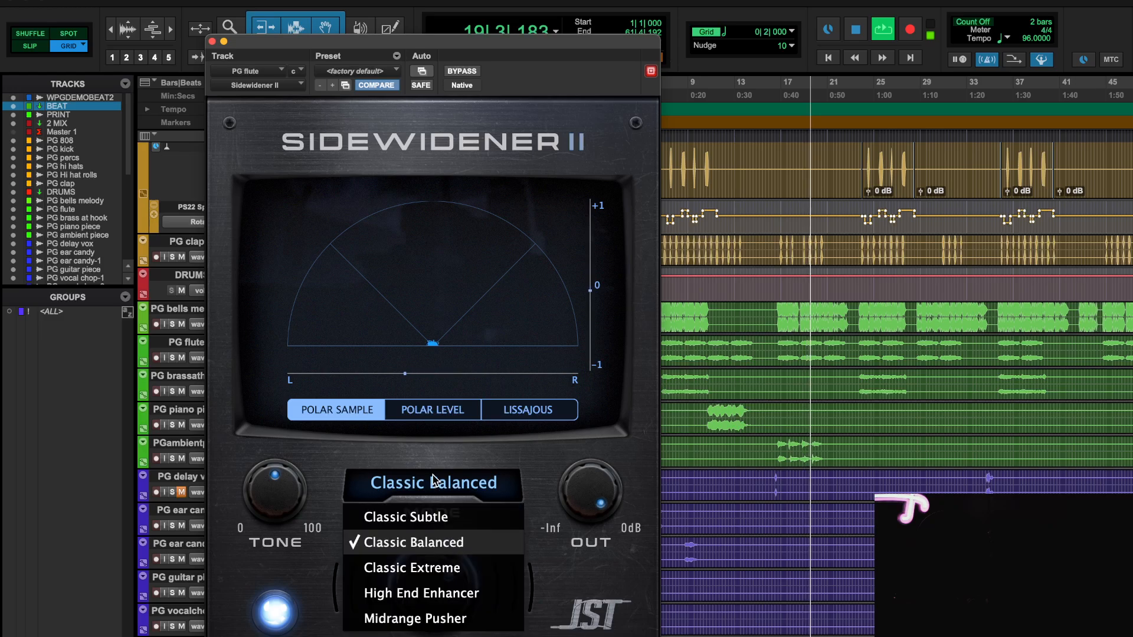
click(430, 617)
click(434, 484)
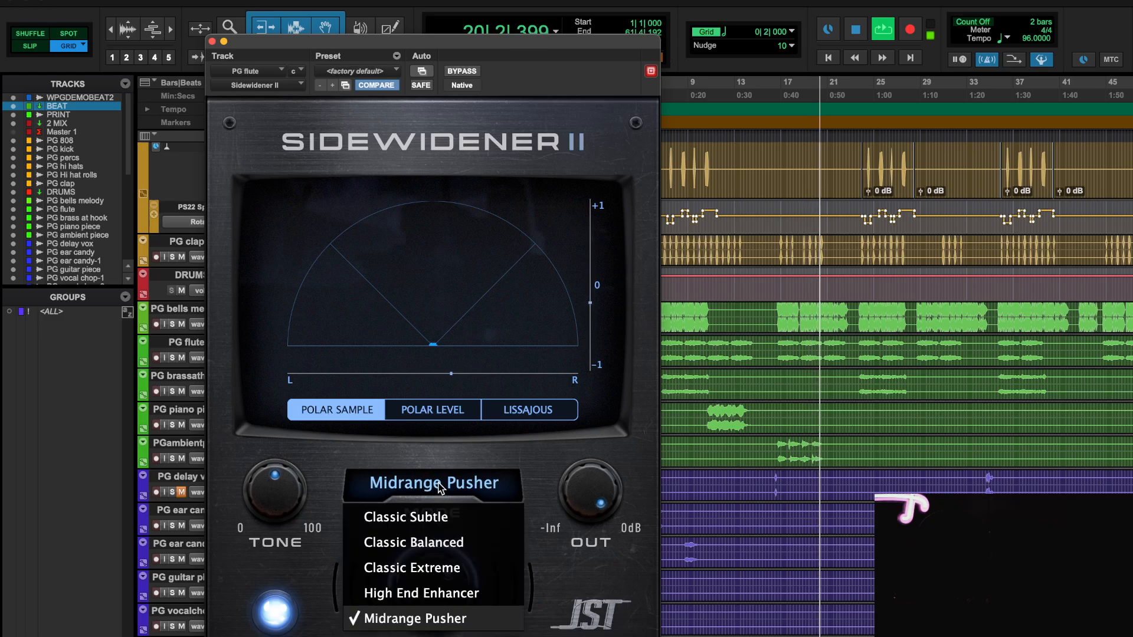
click(443, 592)
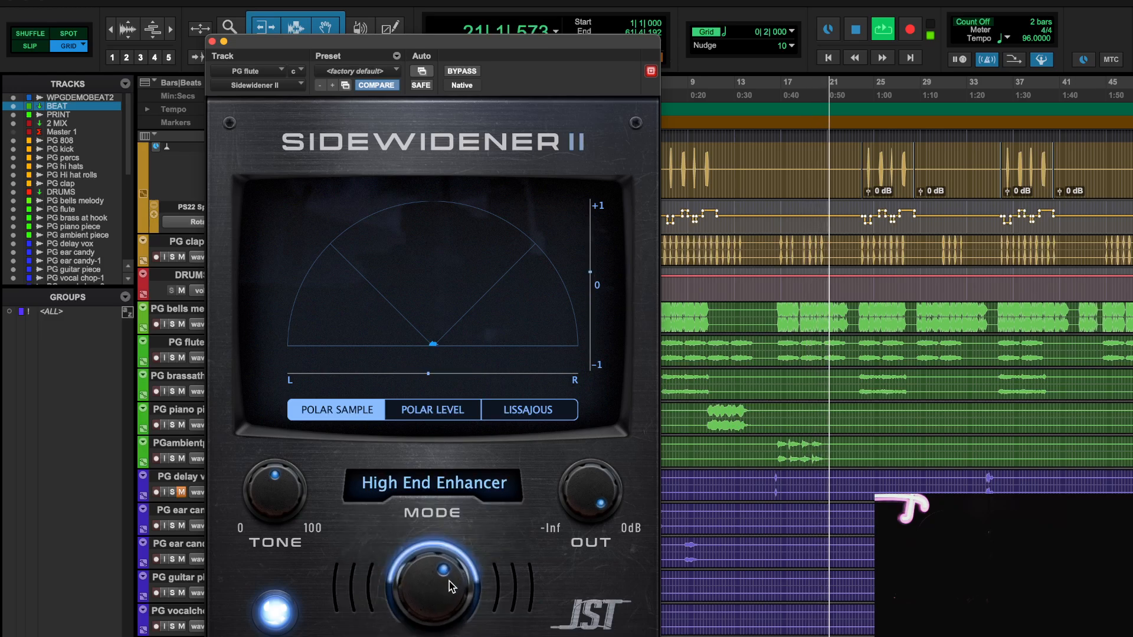
- Compare the PG flute track with Sidewidener II bypassed and active, stop playback and close the plug-in
click(463, 71)
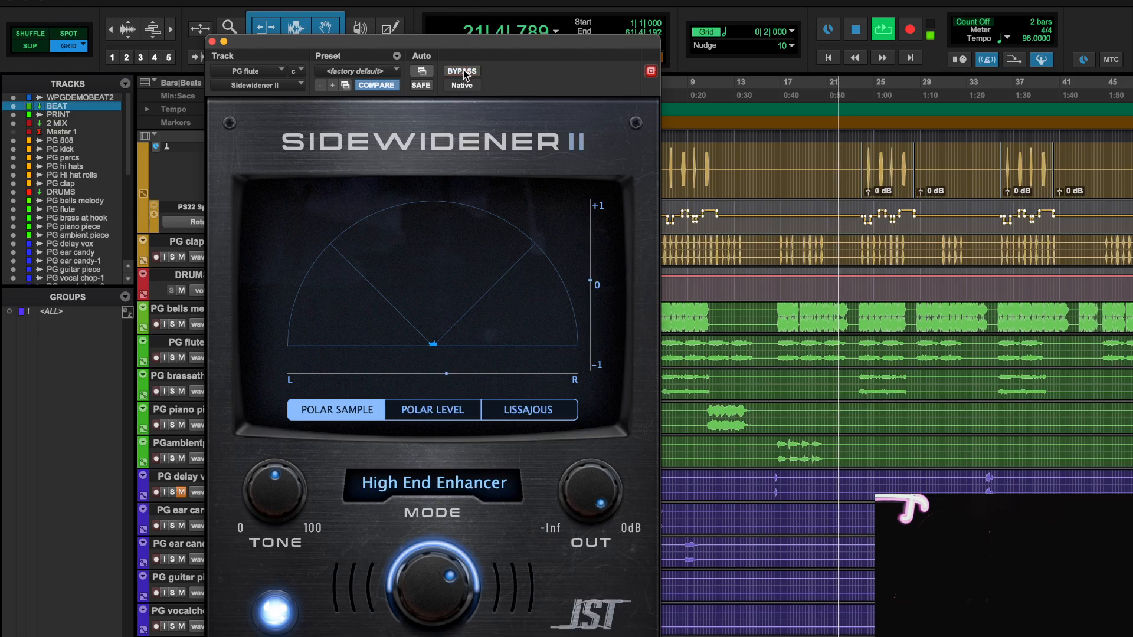
click(462, 71)
key(space)
click(211, 42)
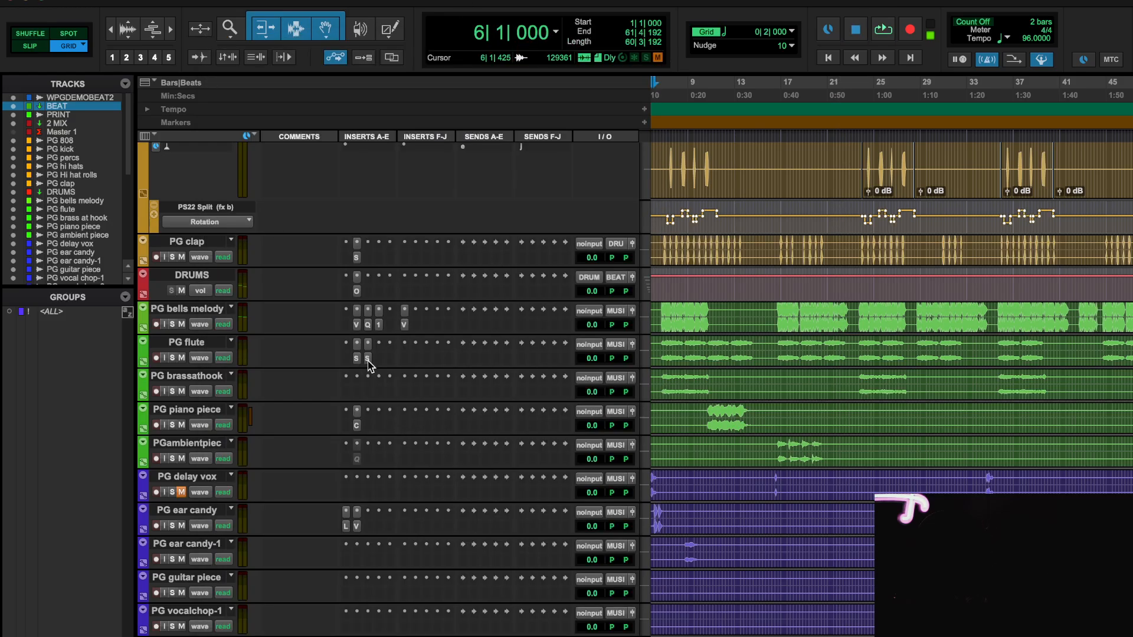
- Move the flute's Sidewidener II back to the MUSIC bus, set it to Classic Subtle mode, and compare it bypassed during playback
scroll(369, 364, down, 10)
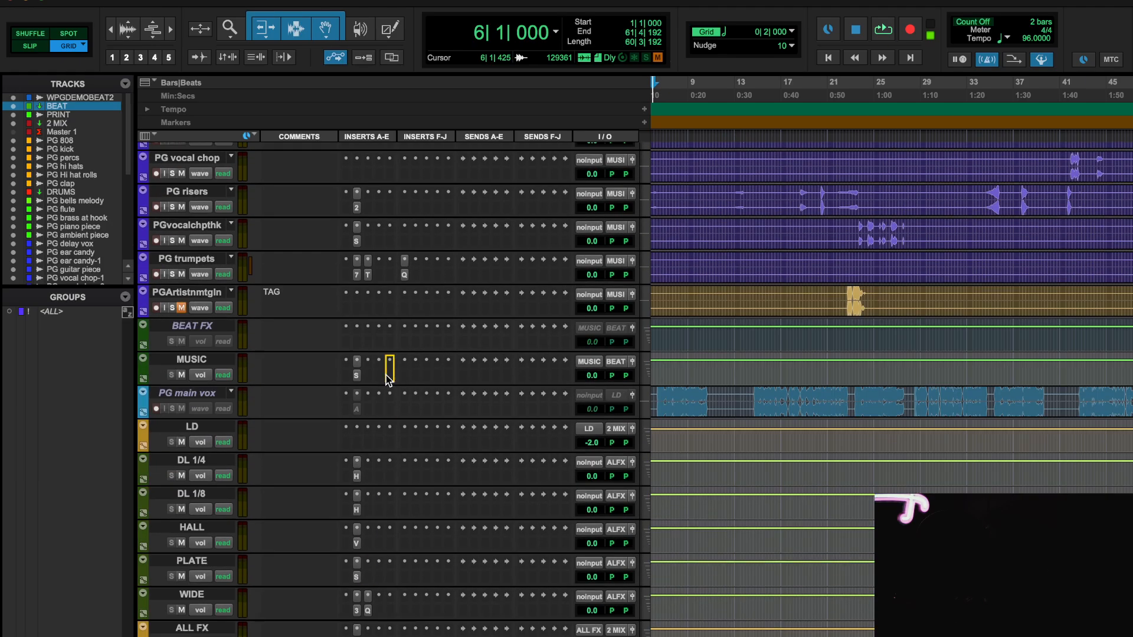
click(367, 367)
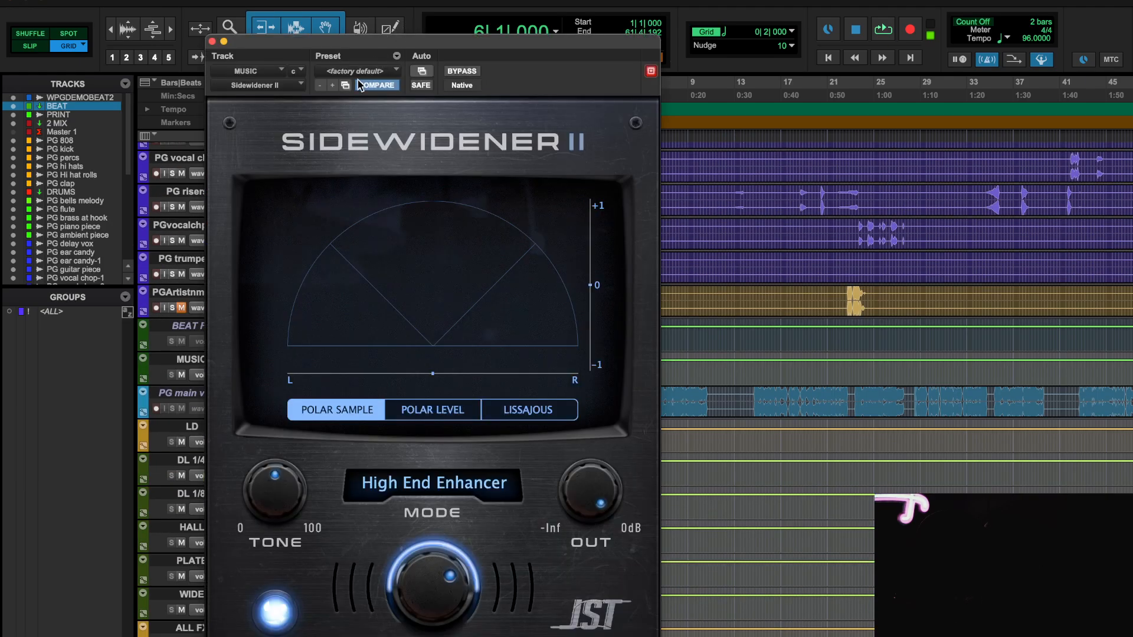
click(370, 74)
key(space)
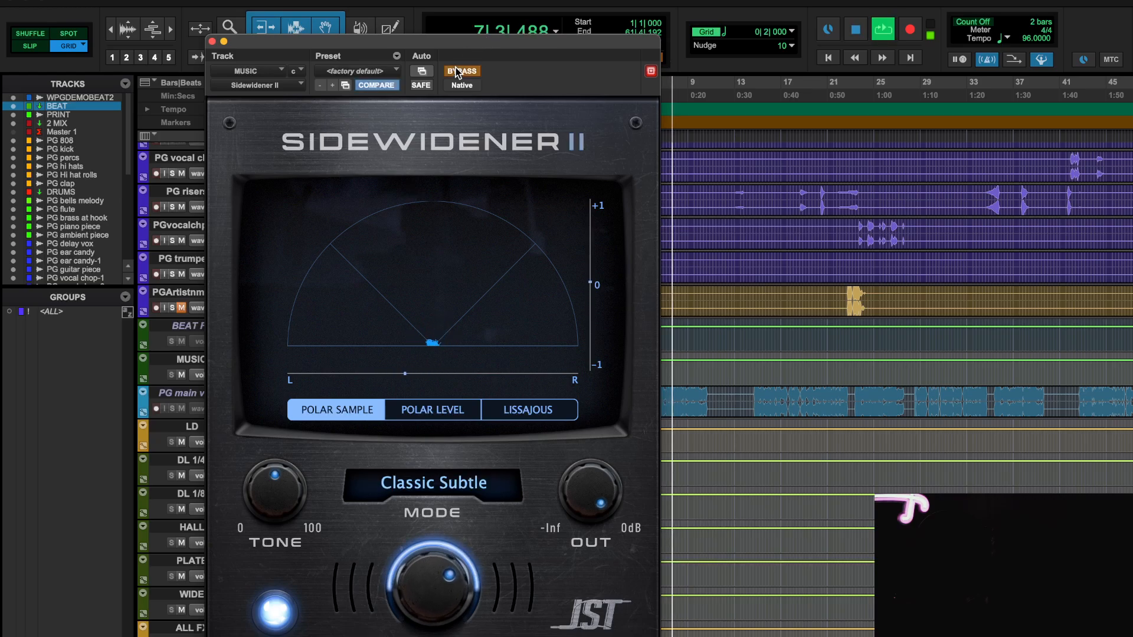
click(211, 41)
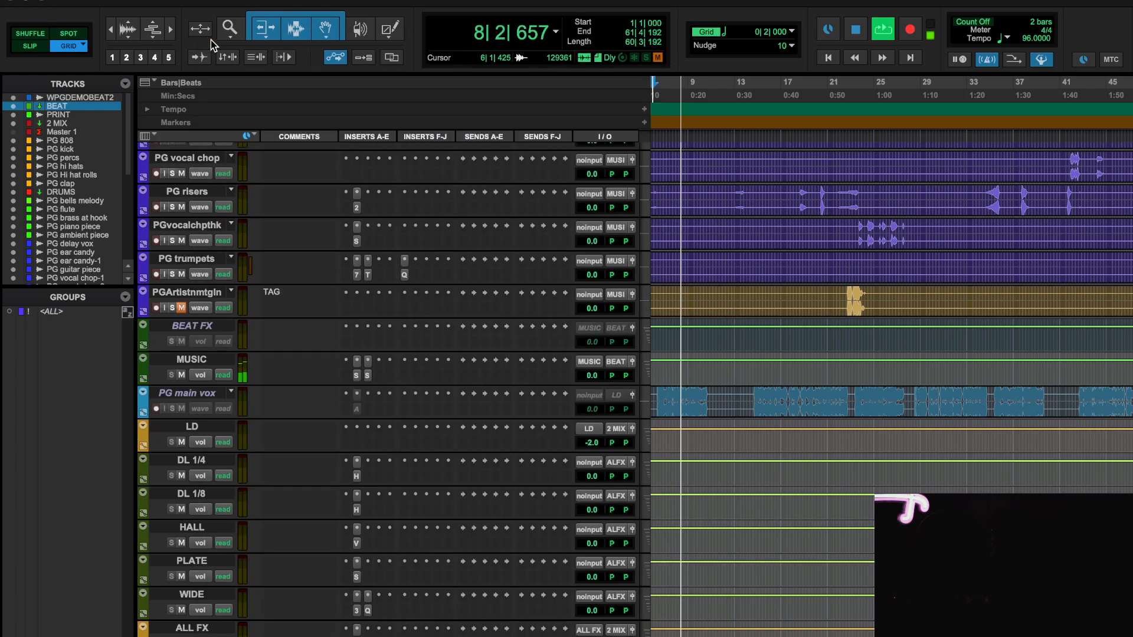
- Insert FabFilter Pro-Q 3 in the MUSIC bus's slot F and add a bell band at 730.83 Hz with 0 dB gain and Q 40
click(404, 376)
click(432, 346)
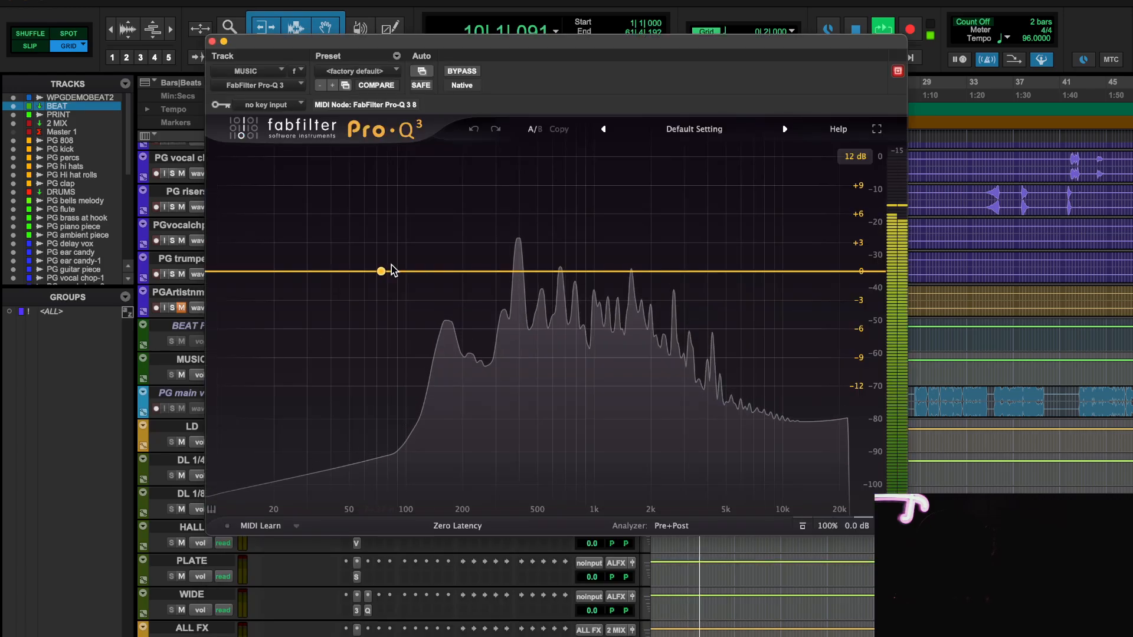
drag(458, 271, 461, 239)
drag(524, 461, 518, 352)
drag(461, 239, 568, 75)
alt+click(552, 449)
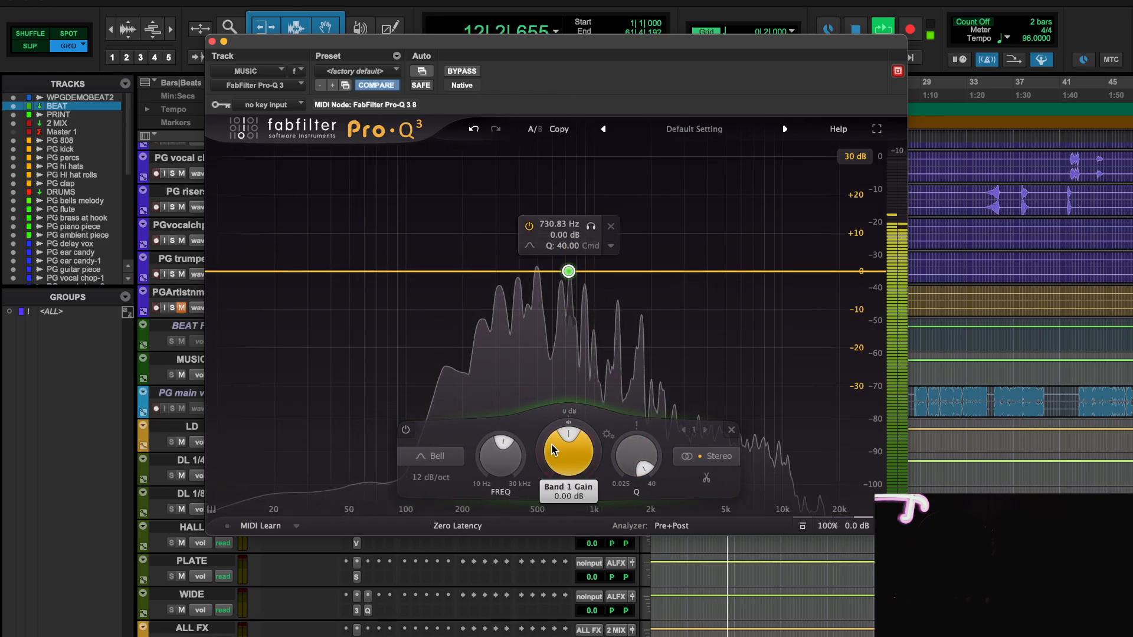
- Make the 730.83 Hz band a dynamic cut, and add a 1901.8 Hz bell band with Q 40 and a -9.28 dB dynamic range
drag(553, 431, 649, 127)
click(477, 251)
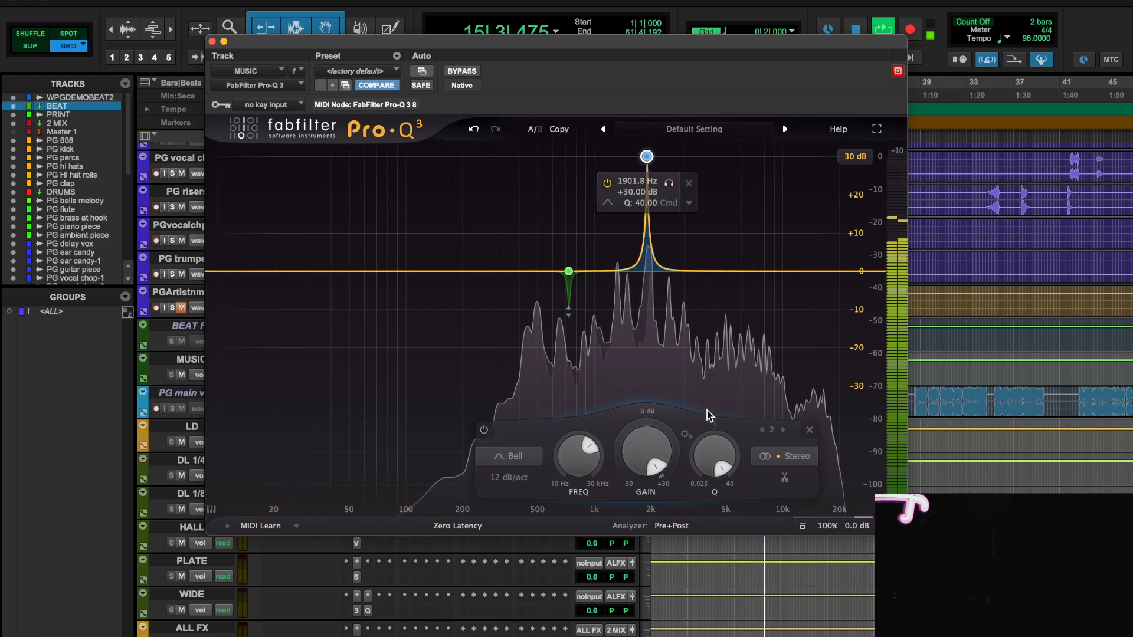
alt+click(642, 440)
drag(619, 463, 615, 500)
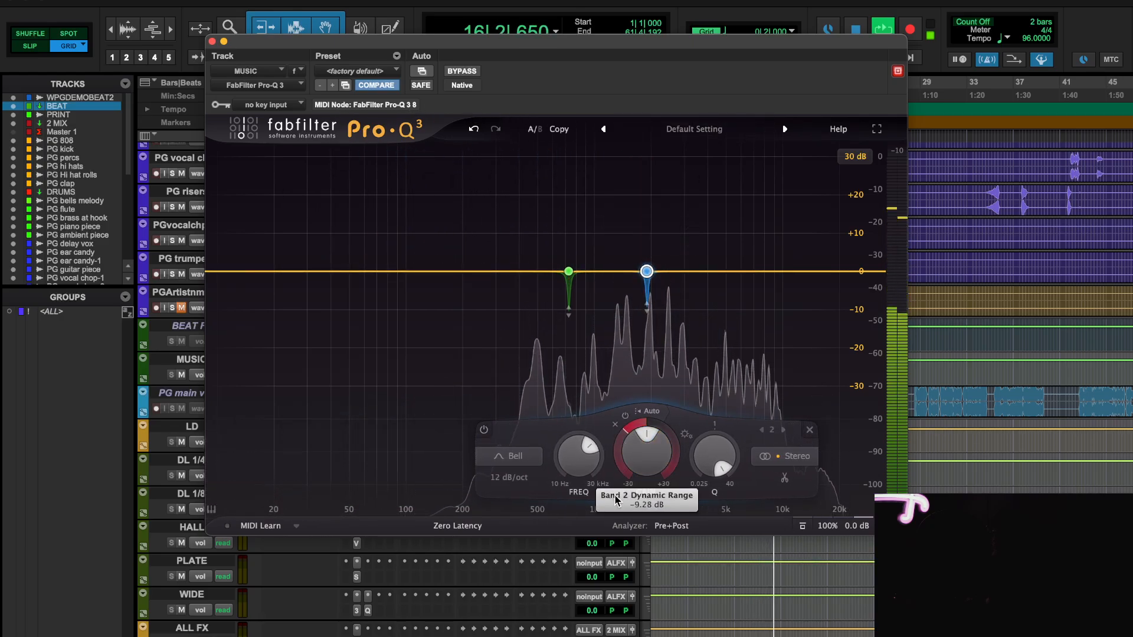
- Set the Pro-Q 3 display range to 12 dB and make both bands' dynamic cuts shallower
click(855, 157)
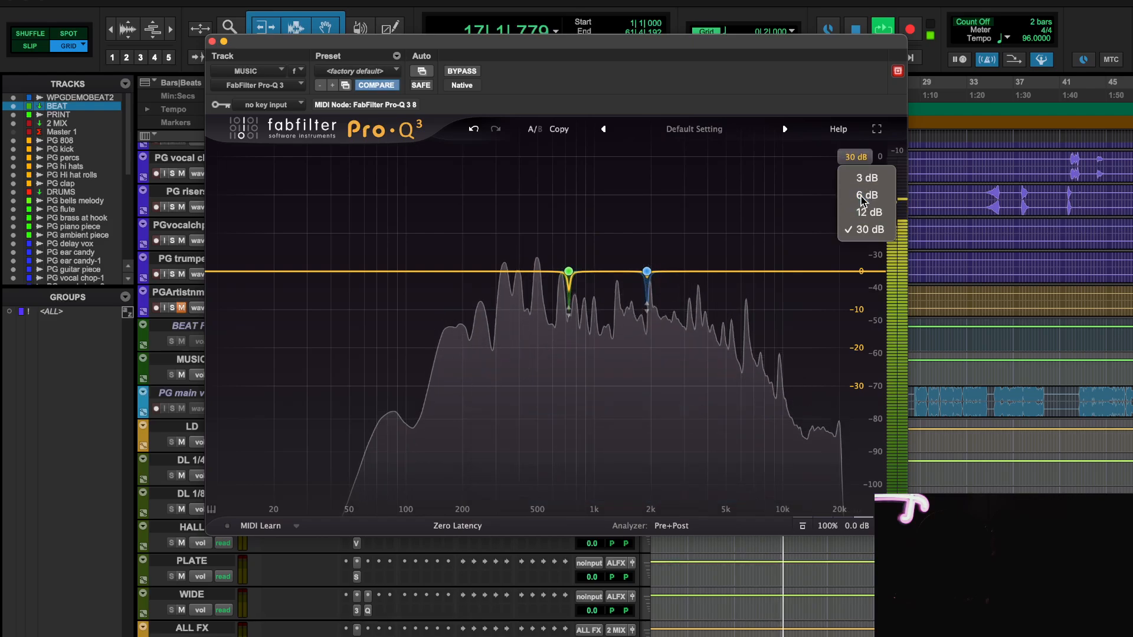
click(867, 212)
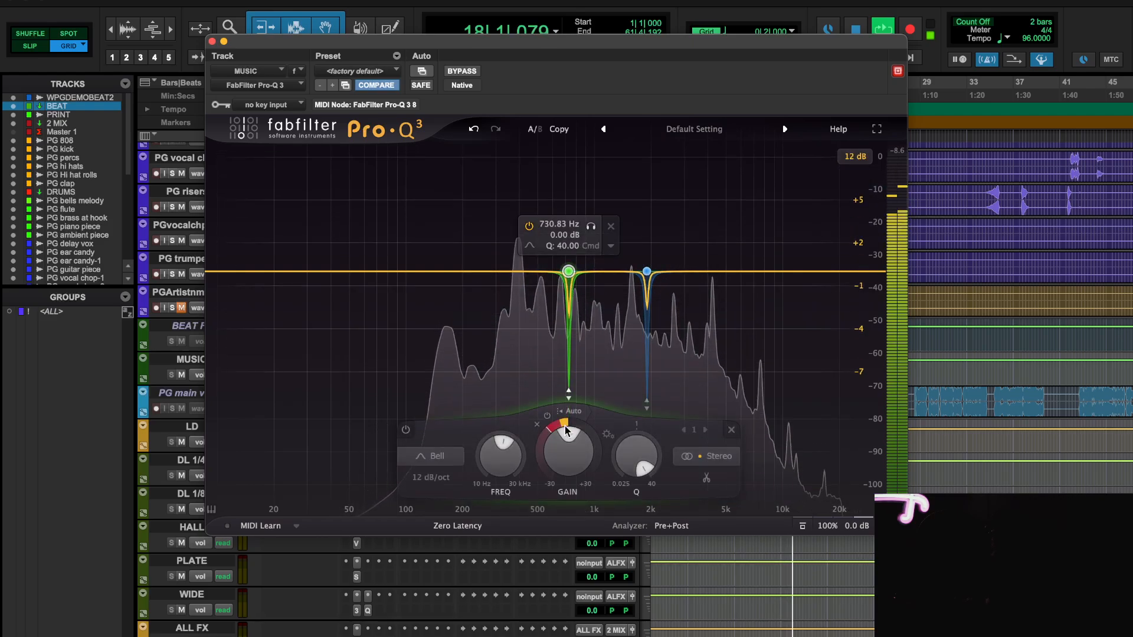
drag(568, 399, 569, 358)
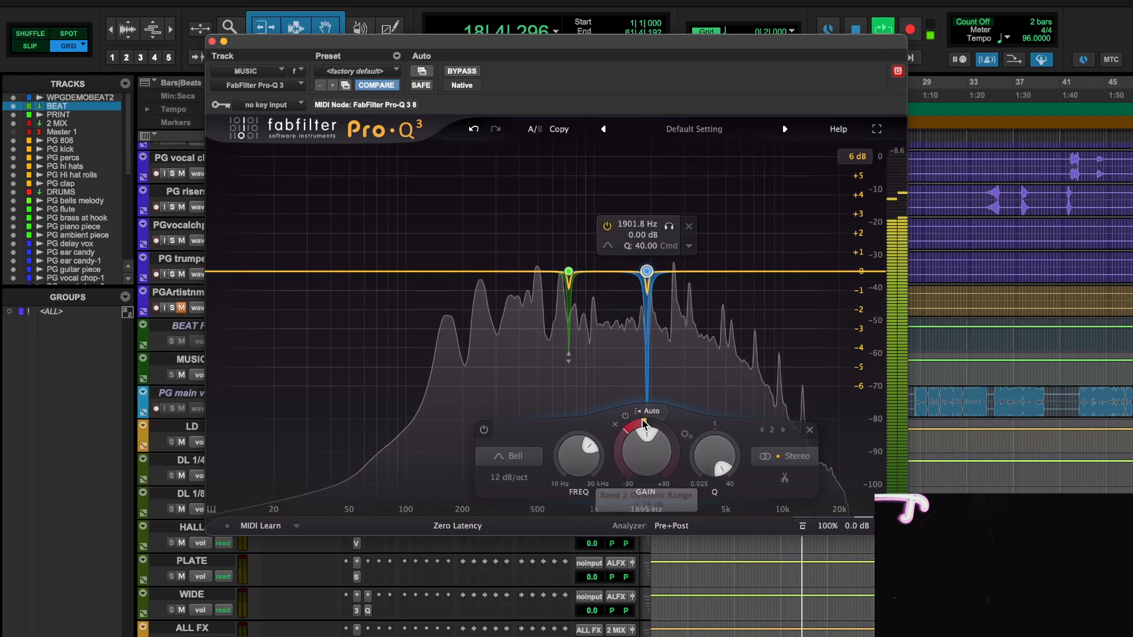
drag(625, 430, 643, 406)
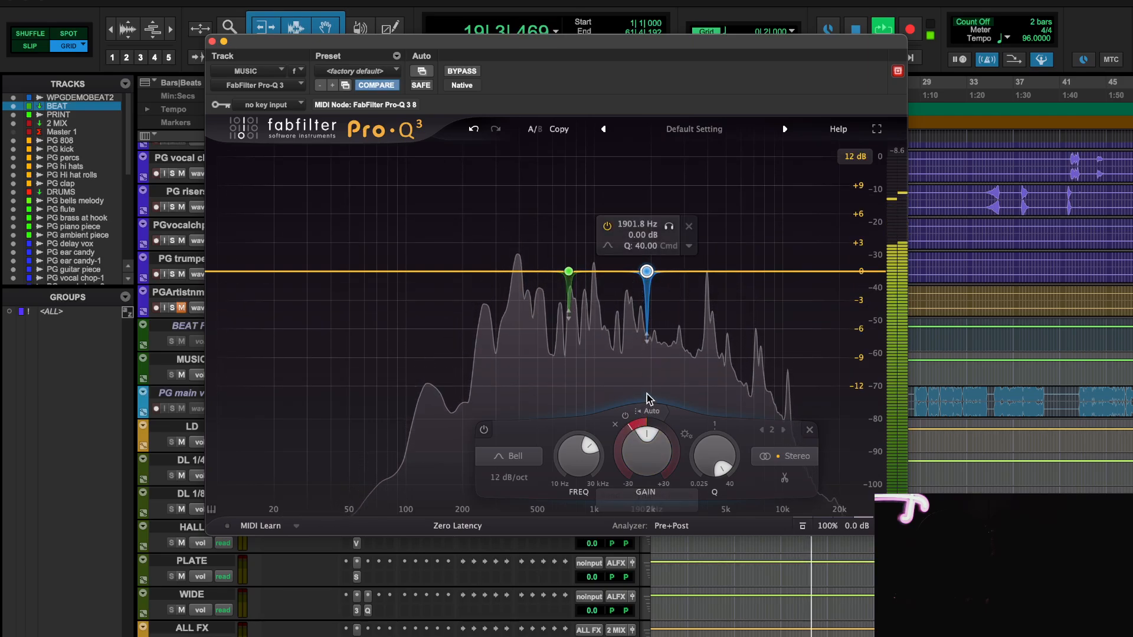
- Compare the MUSIC bus with Pro-Q 3 bypassed and active during playback, and close the equalizer
click(462, 72)
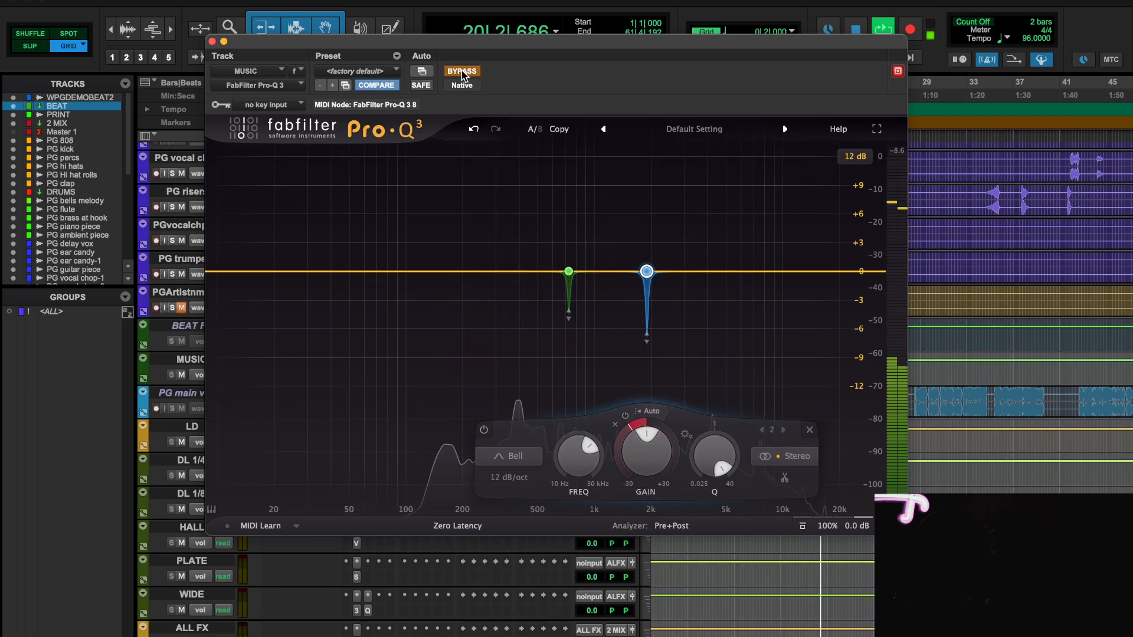
click(462, 71)
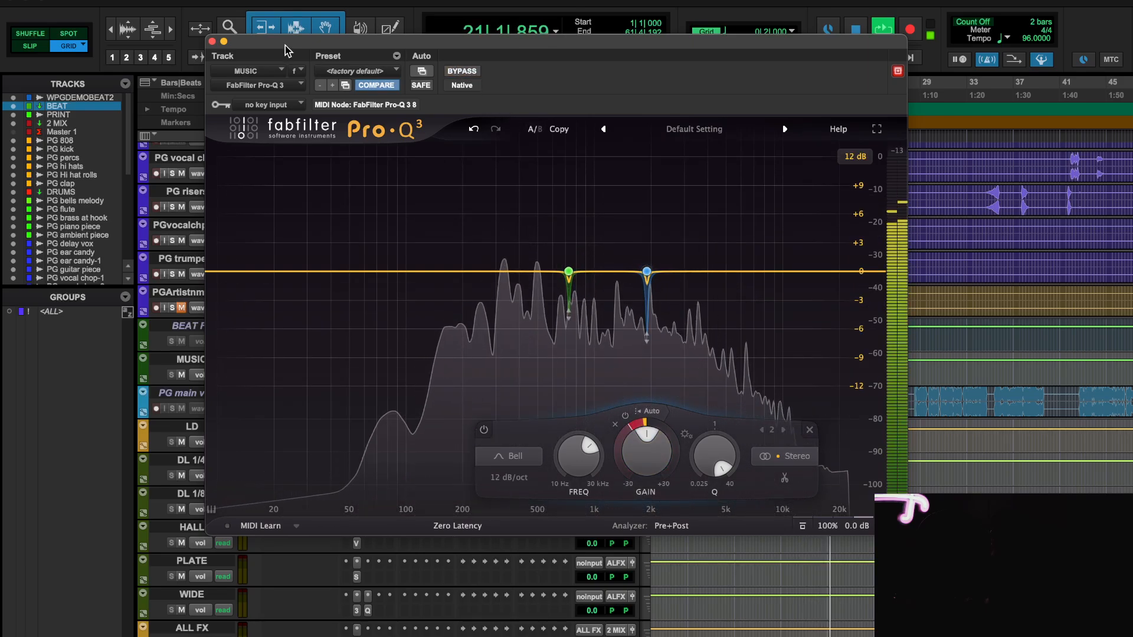
click(214, 41)
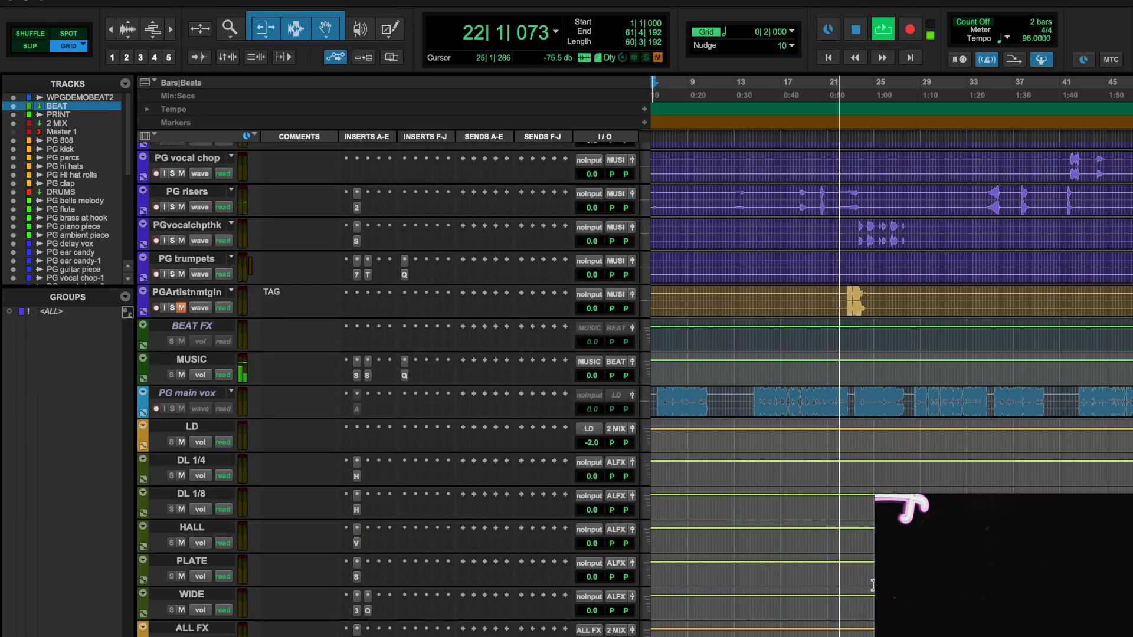
- Mute the BEAT bus, unmute the WPGDEMOBE2 reference track, and raise the reference clip's gain to +7.8 dB during playback
scroll(602, 436, up, 10)
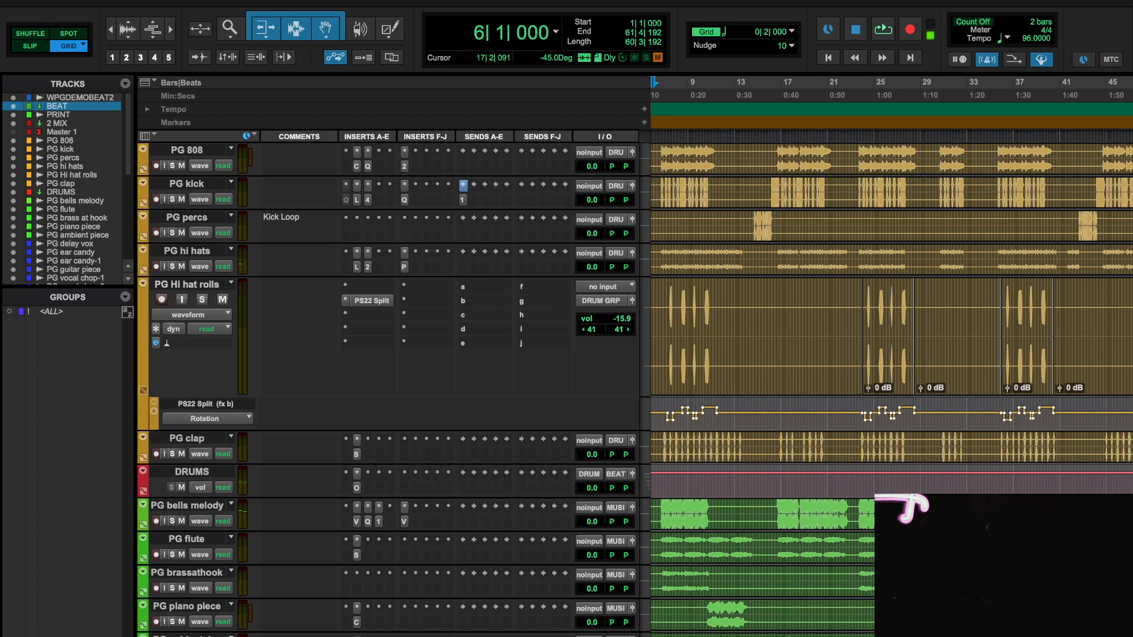
scroll(538, 295, up, 5)
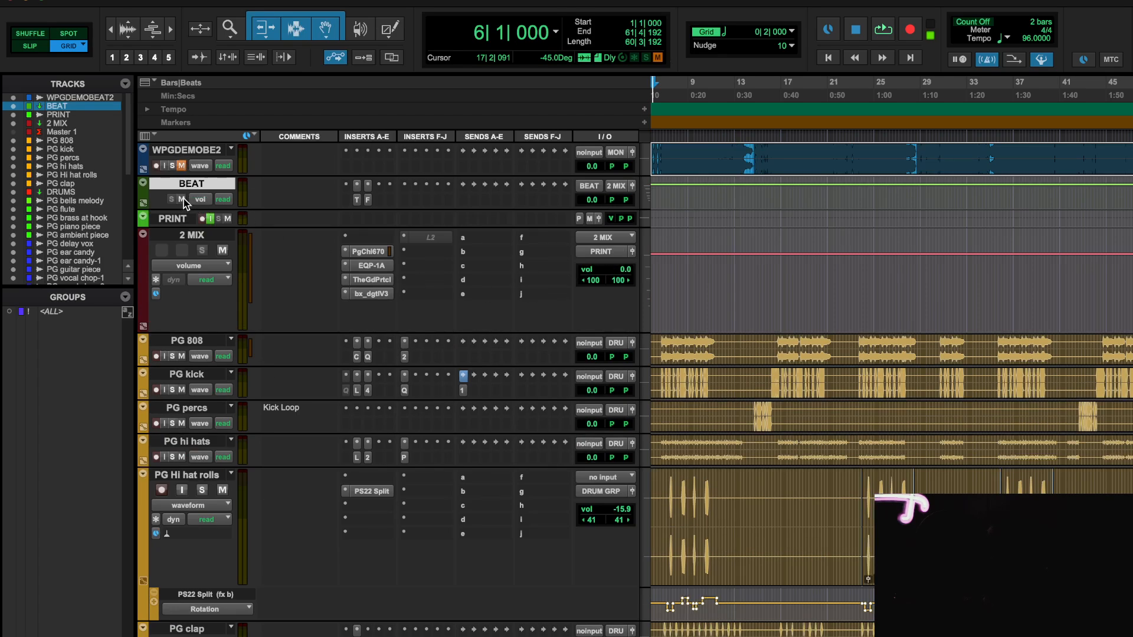
scroll(794, 277, left, 2)
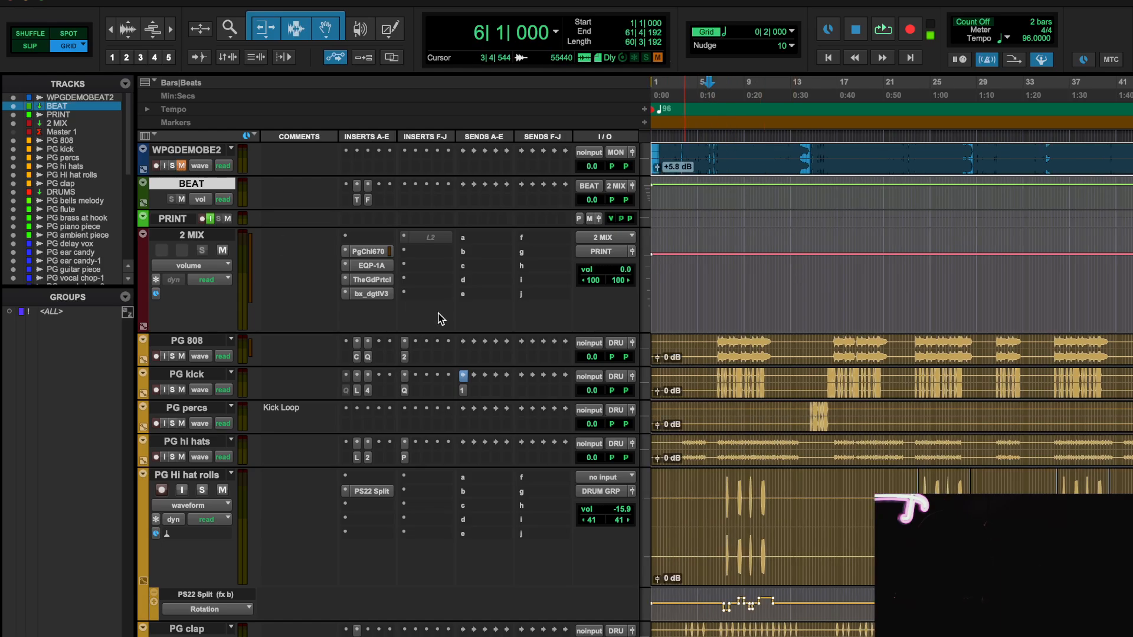
scroll(522, 319, down, 10)
scroll(322, 469, up, 10)
click(183, 199)
click(181, 166)
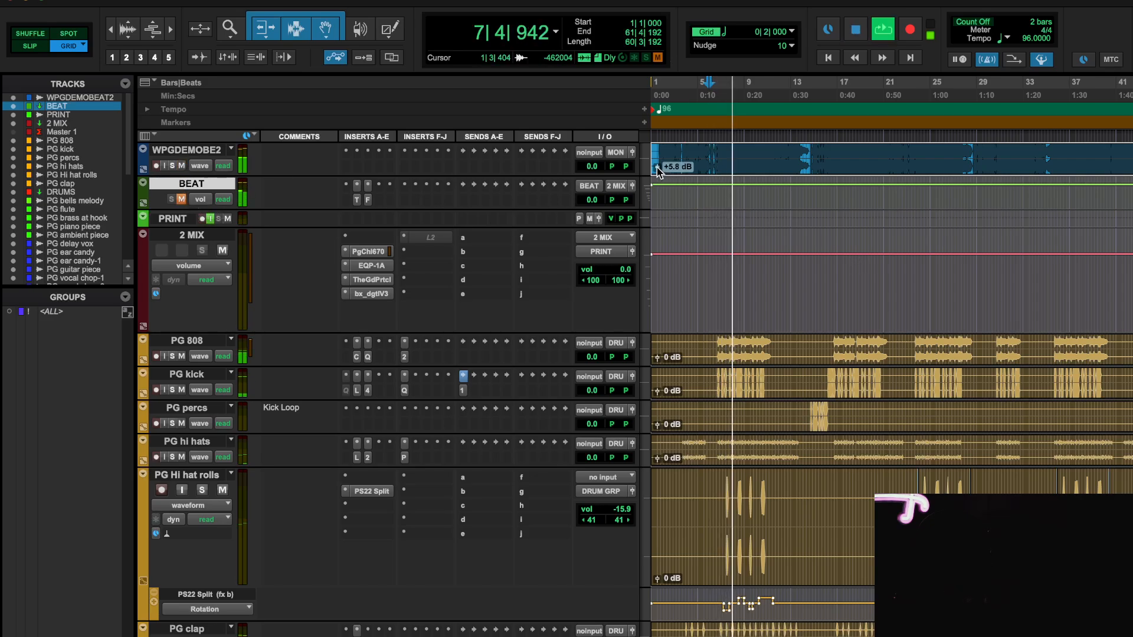
drag(657, 169, 657, 168)
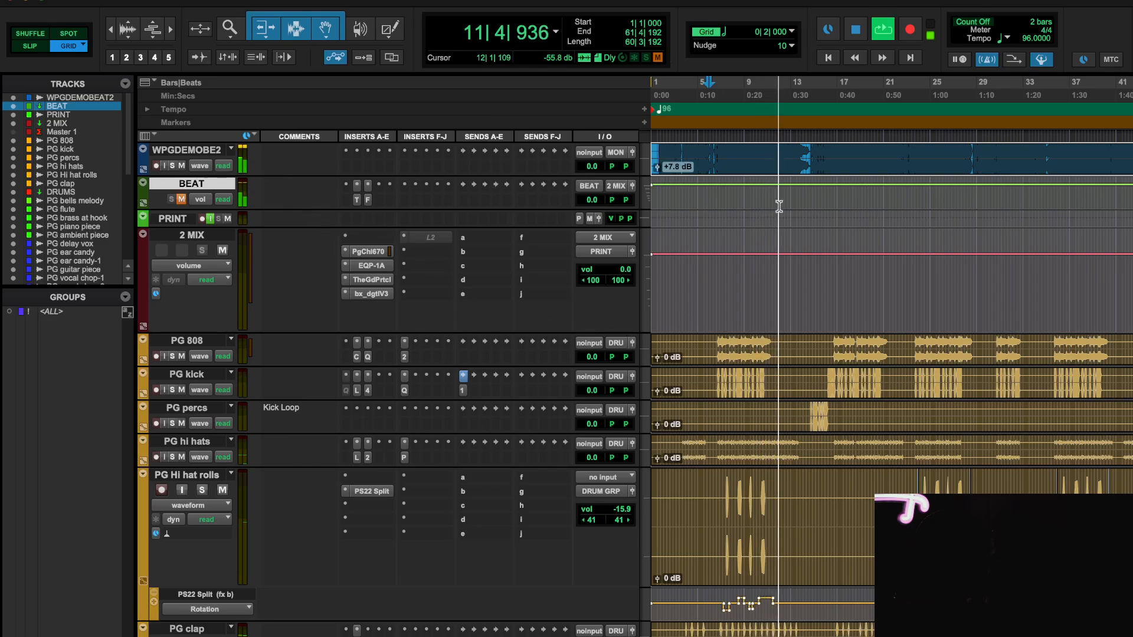
- Play the reference from bar 15, switch playback back to the BEAT bus, and listen to the beat from bar 24
click(815, 87)
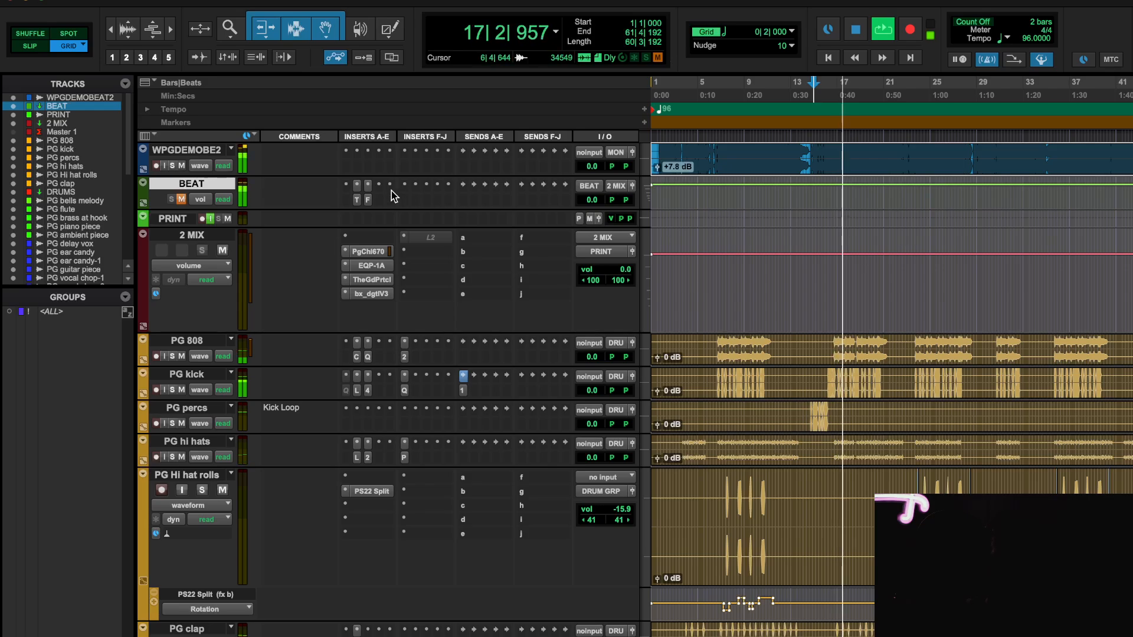
click(182, 165)
click(181, 200)
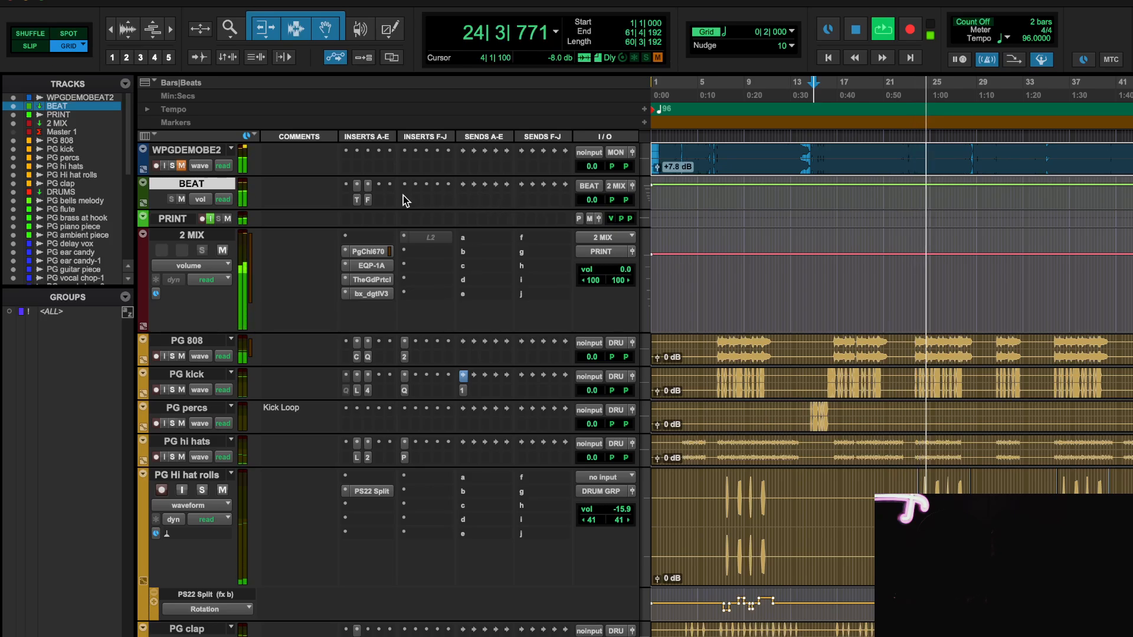
key(space)
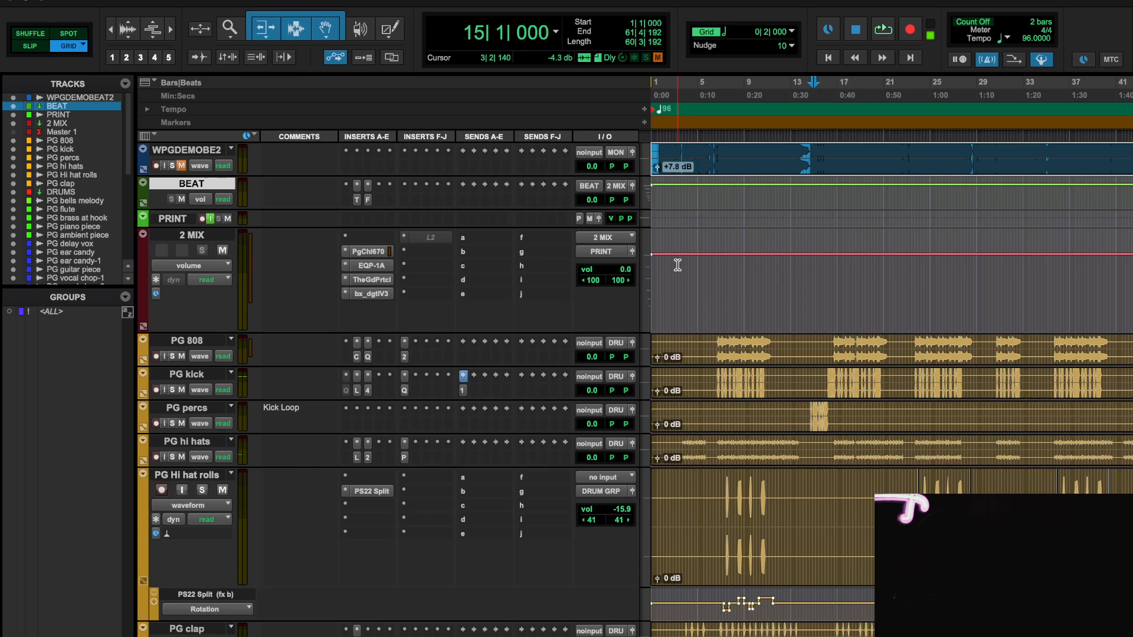
click(919, 109)
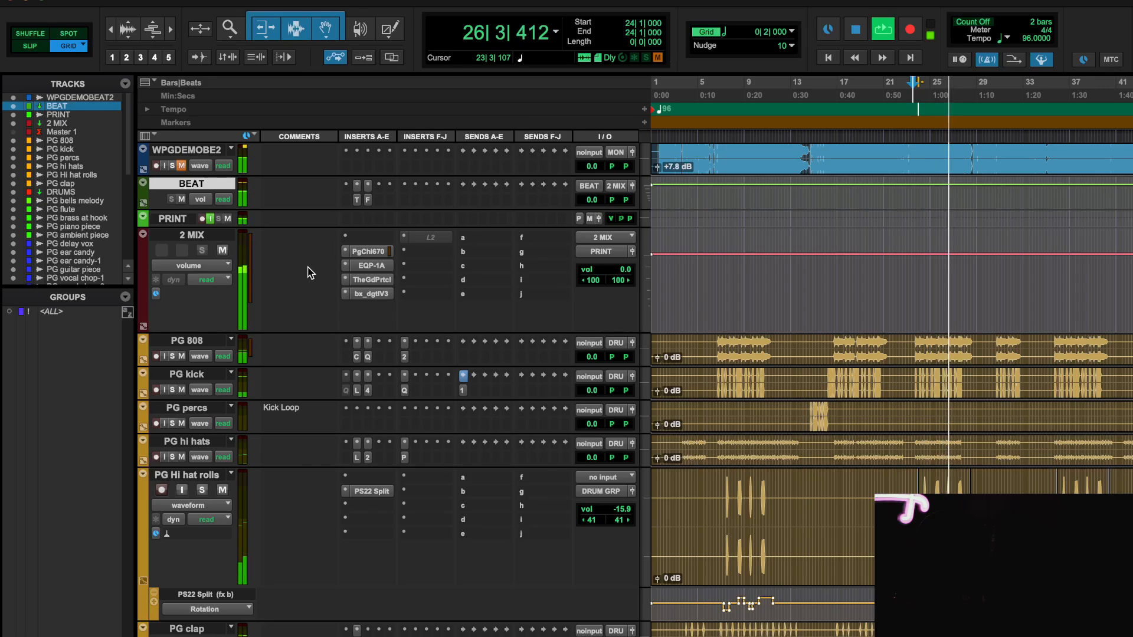
- Set the Pro-C 2 compressor on PG 808 to a threshold of about -26.4 dB and wet gain of about +3.1 dB during playback
click(405, 358)
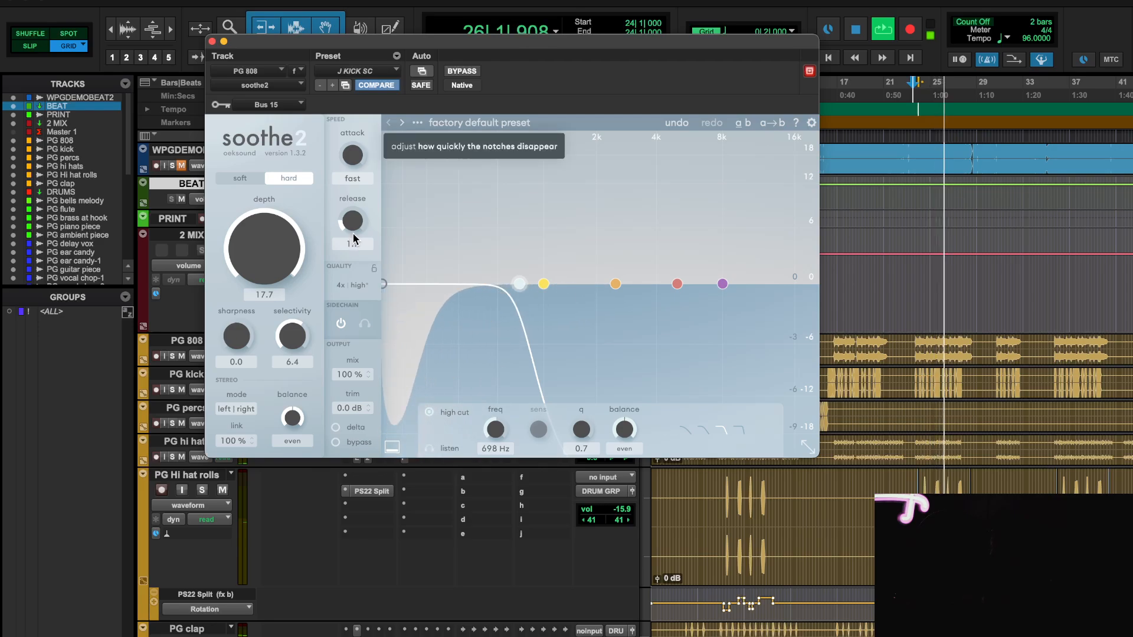
click(211, 42)
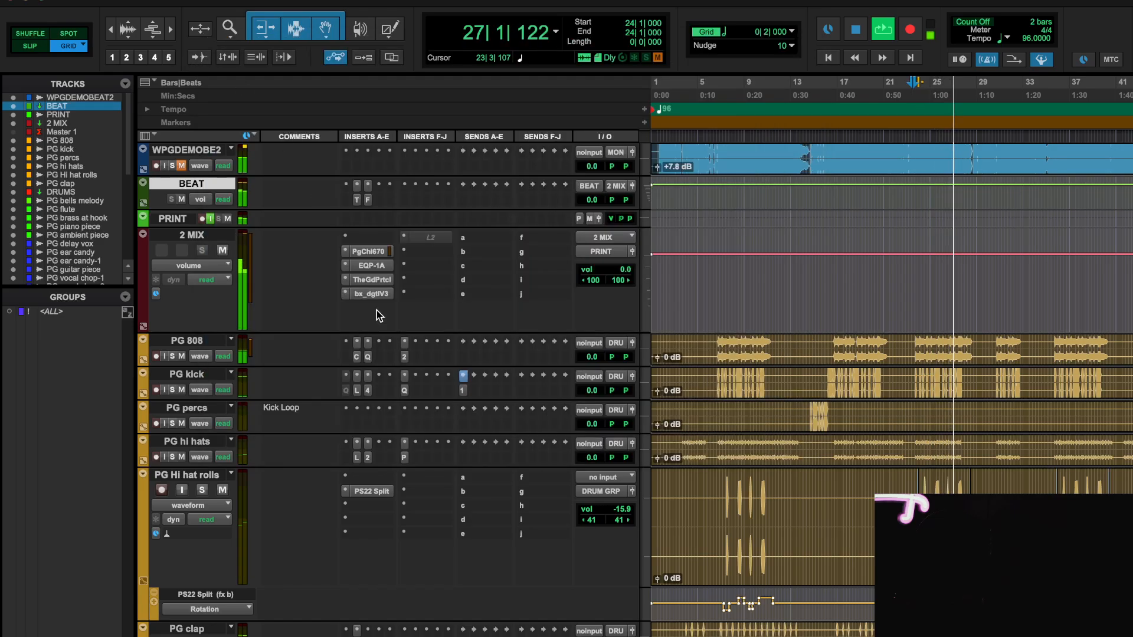
click(354, 351)
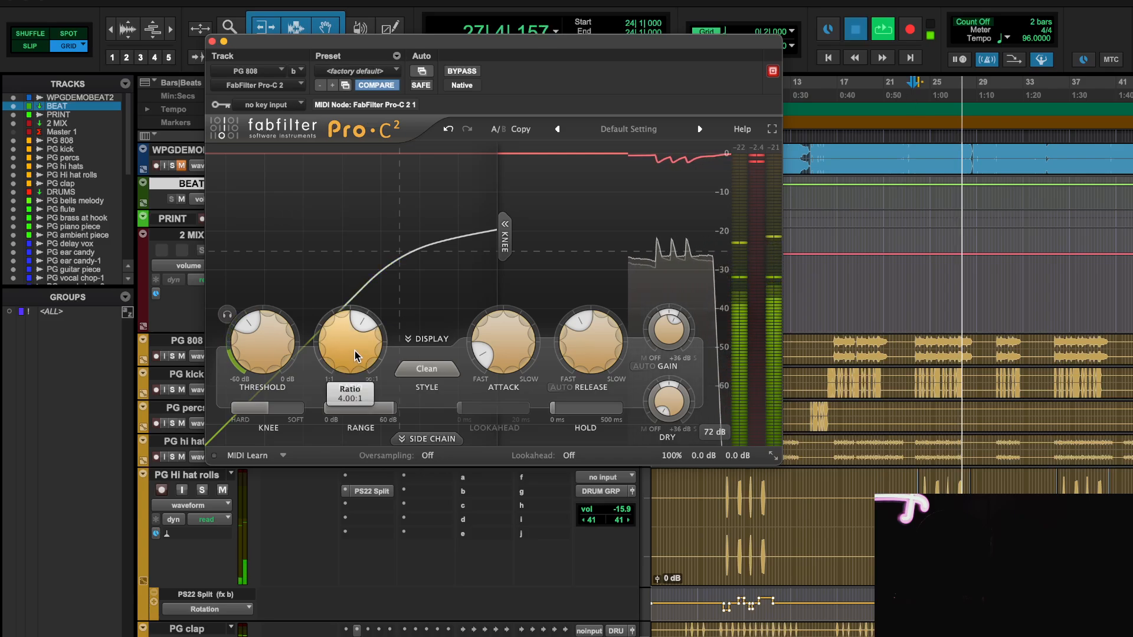
drag(276, 354, 280, 369)
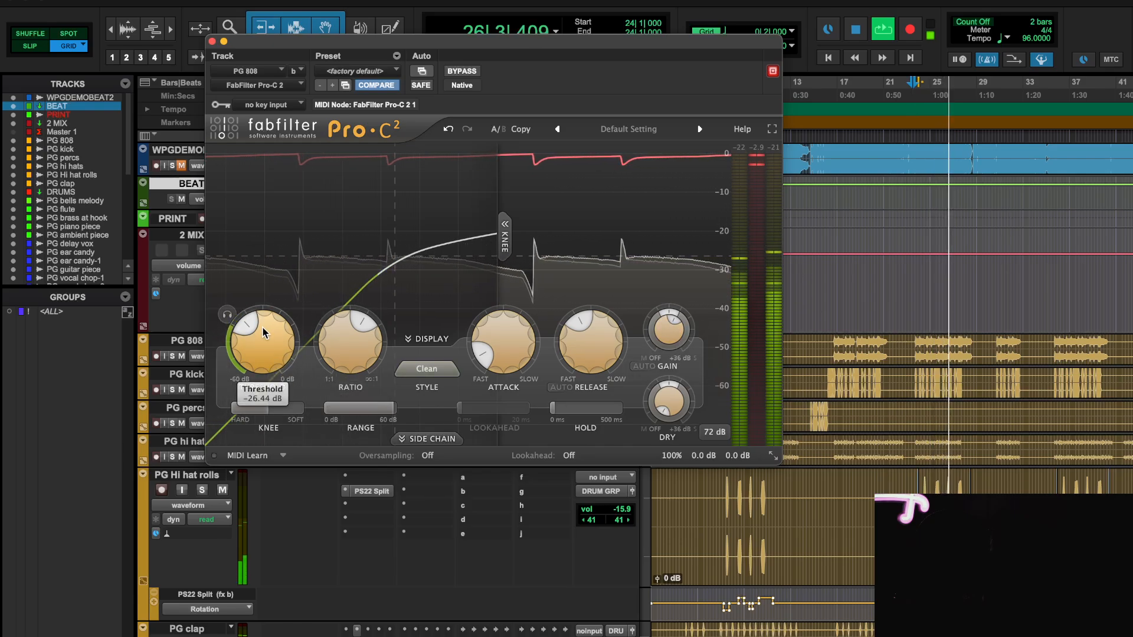
mouse_move(669, 328)
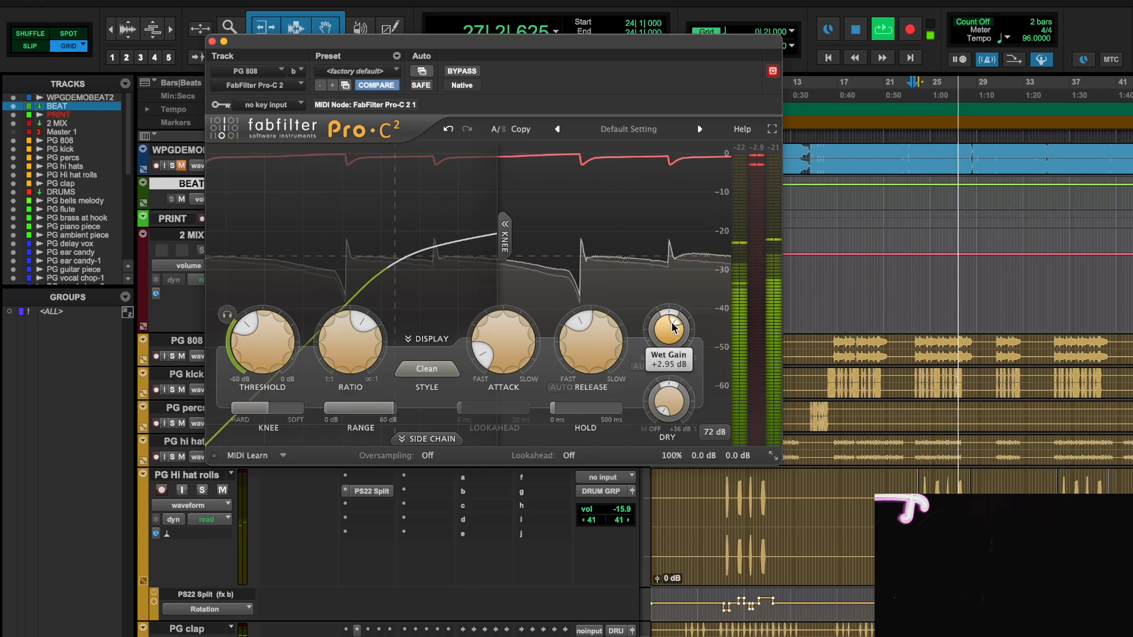
drag(672, 323, 668, 337)
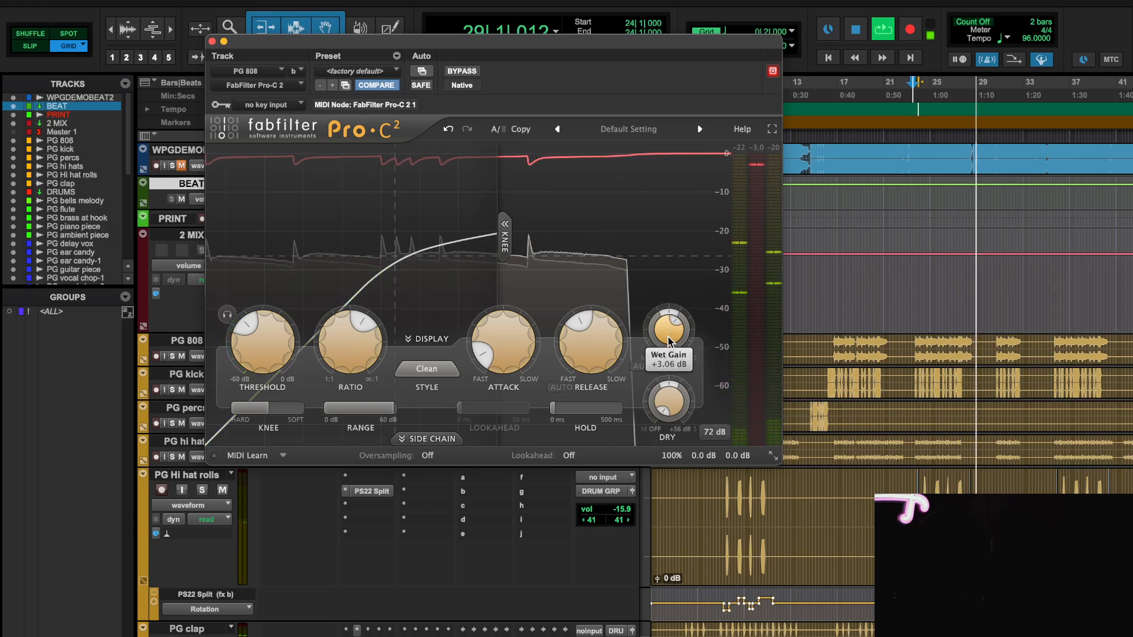
key(space)
key(space)
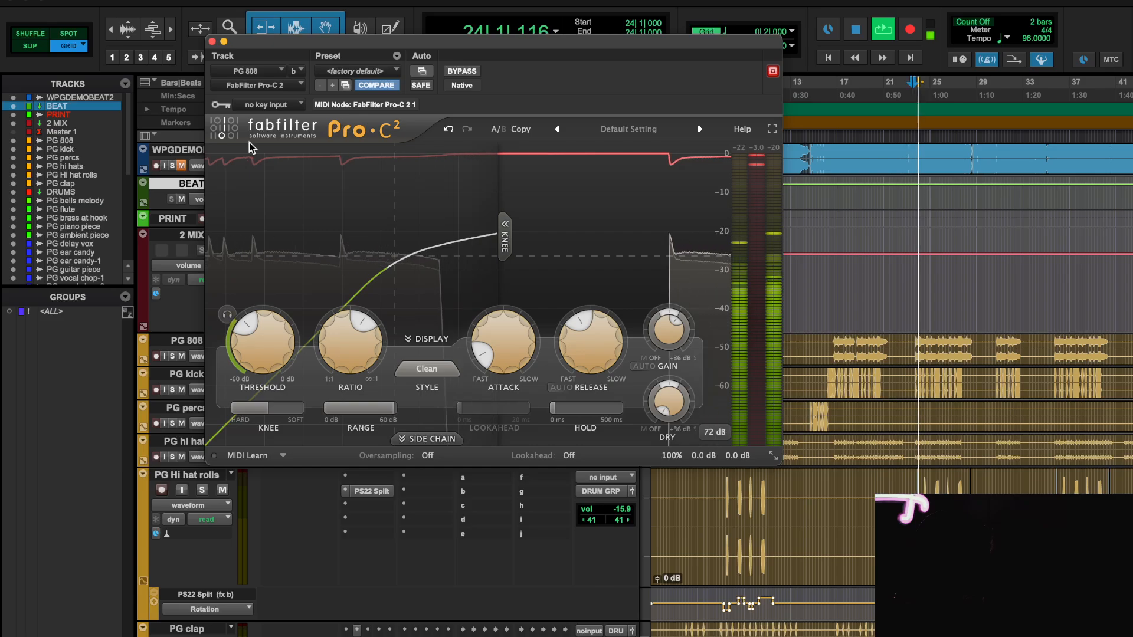
click(212, 41)
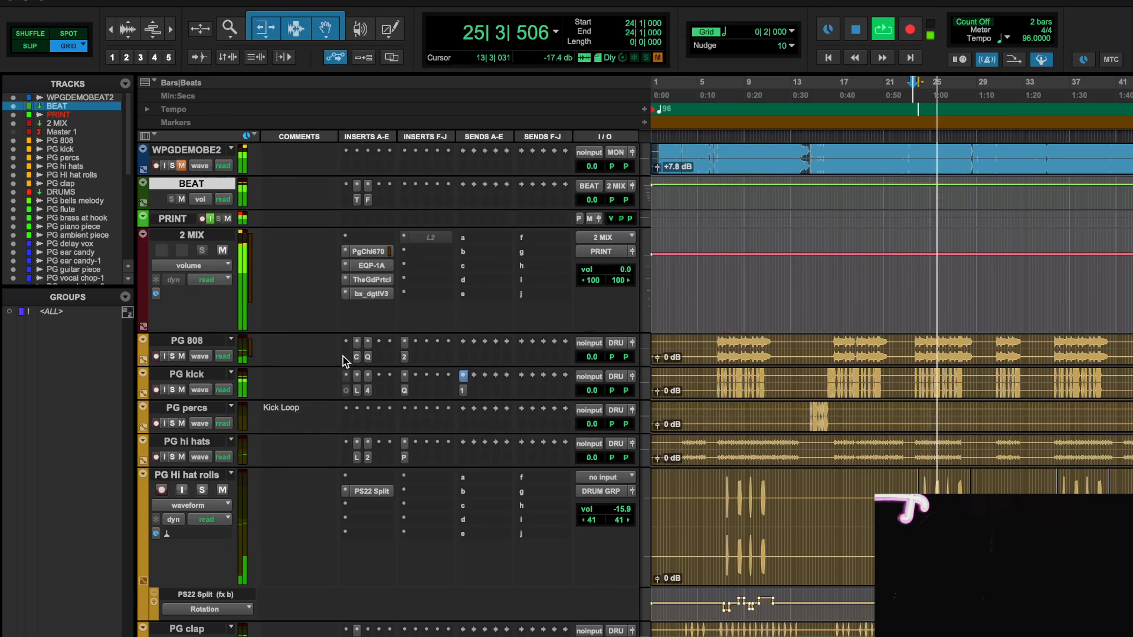
- Stop playback and duplicate the PG 808 track once with its playlists, automation, inserts, sends and group assignments
key(space)
click(201, 340)
right_click(201, 340)
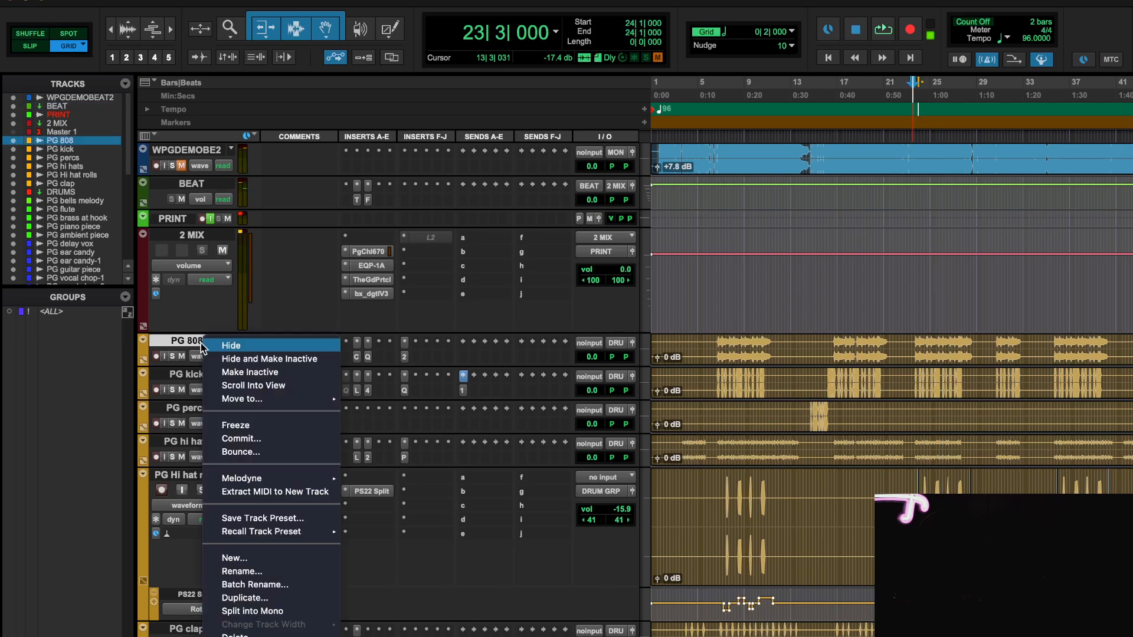
click(273, 598)
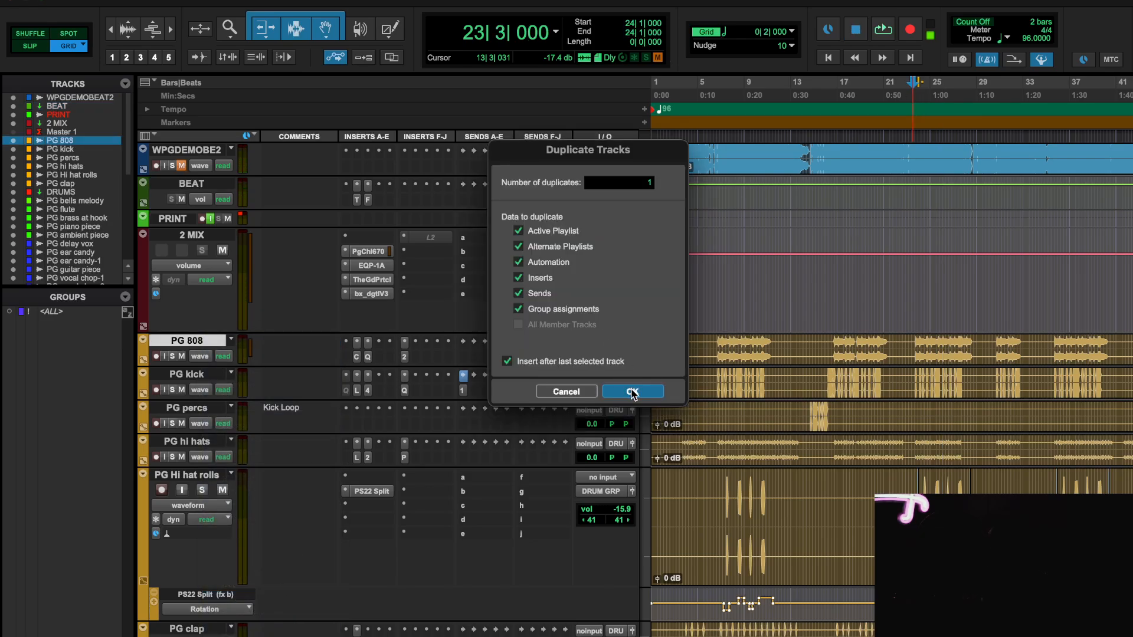
key(Return)
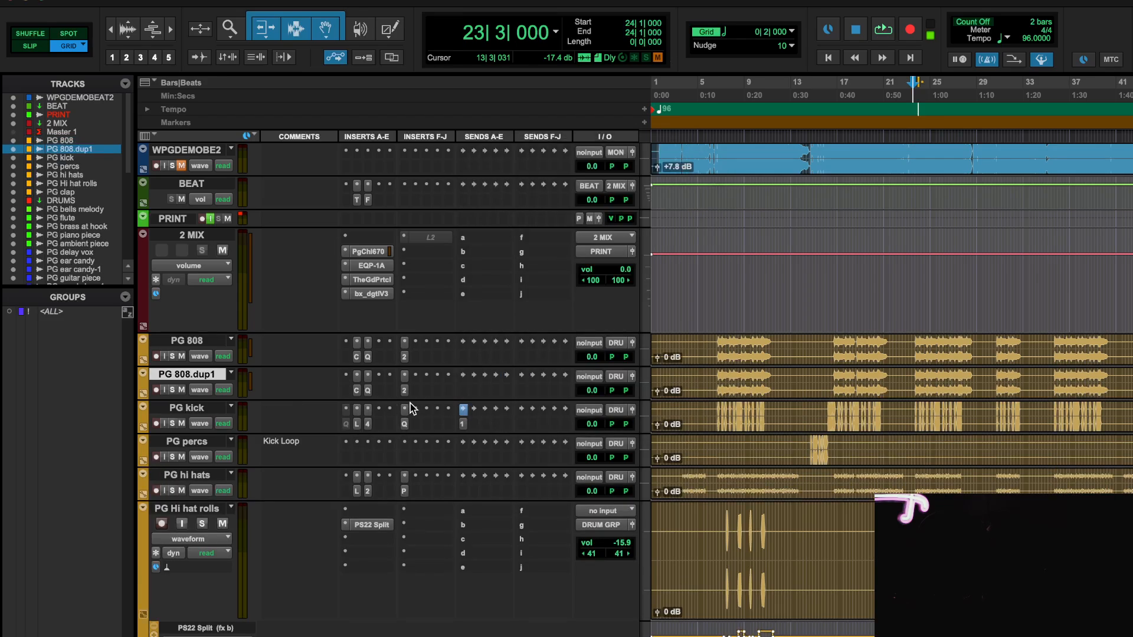
- Insert Pro-Q 3 in the first slot of PG 808.dup1, load the BASS GROWL preset and try out its low cut
click(345, 391)
click(390, 362)
drag(225, 282, 527, 272)
click(366, 77)
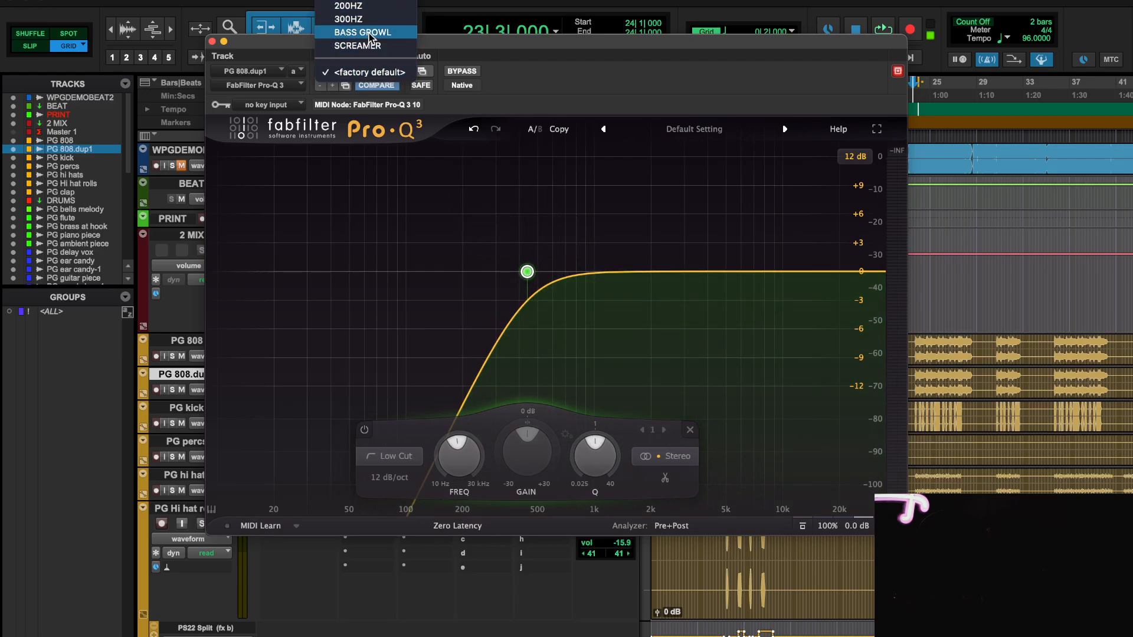
click(362, 46)
drag(466, 345, 490, 337)
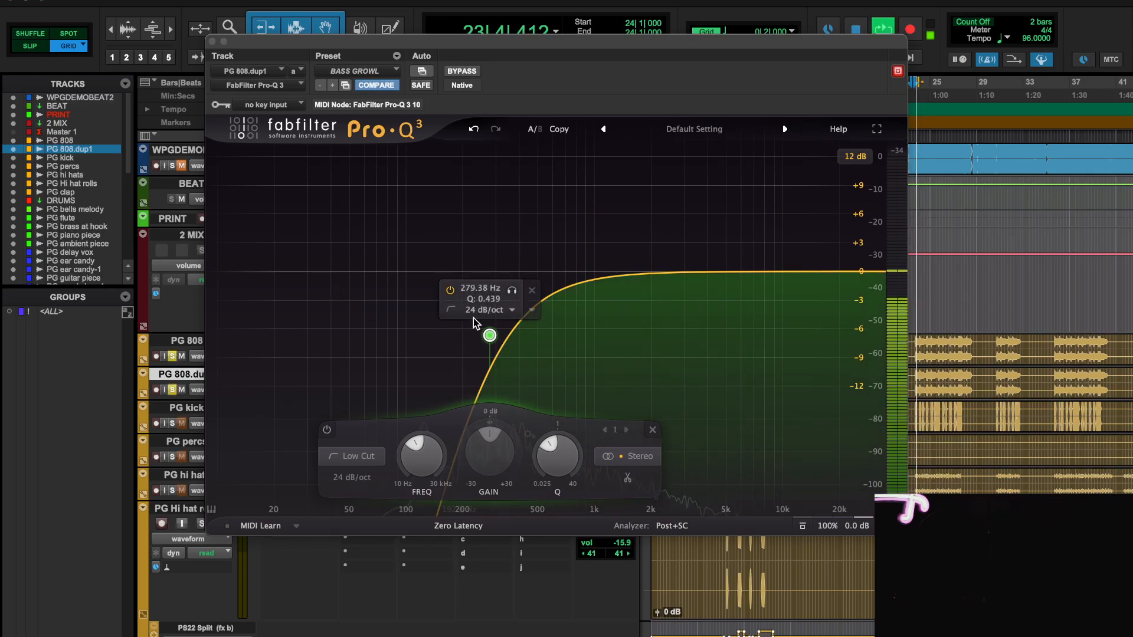
drag(490, 336, 295, 254)
- Load the SCREAMER preset in Pro-Q 3 and shift both filters up to about 164 Hz low cut and 909 Hz high cut
click(347, 74)
click(357, 86)
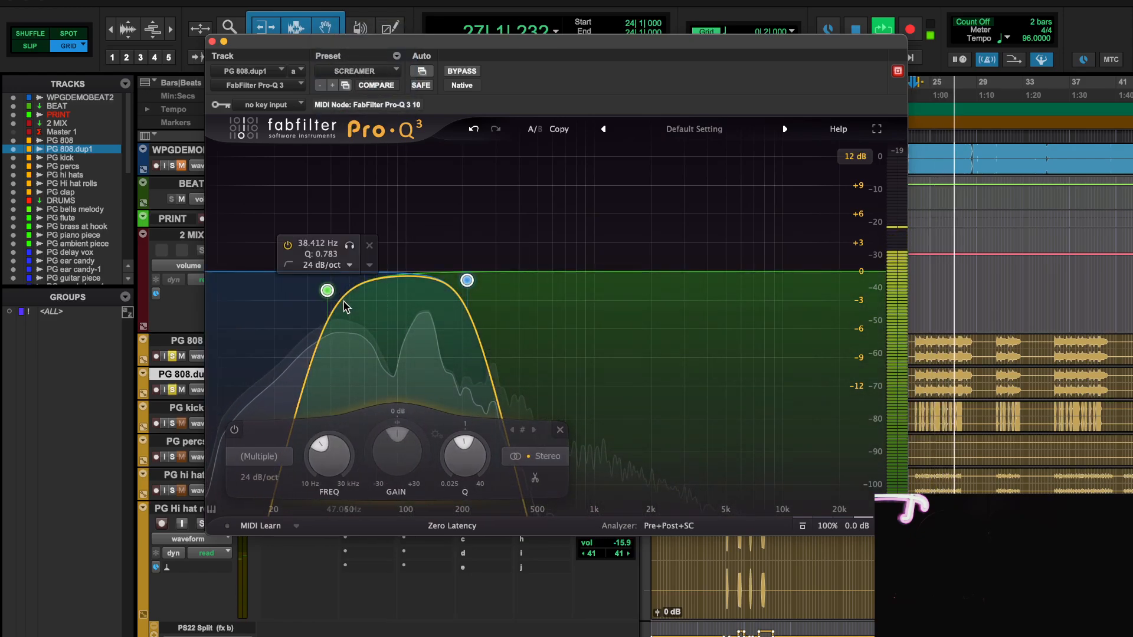
drag(326, 290, 446, 281)
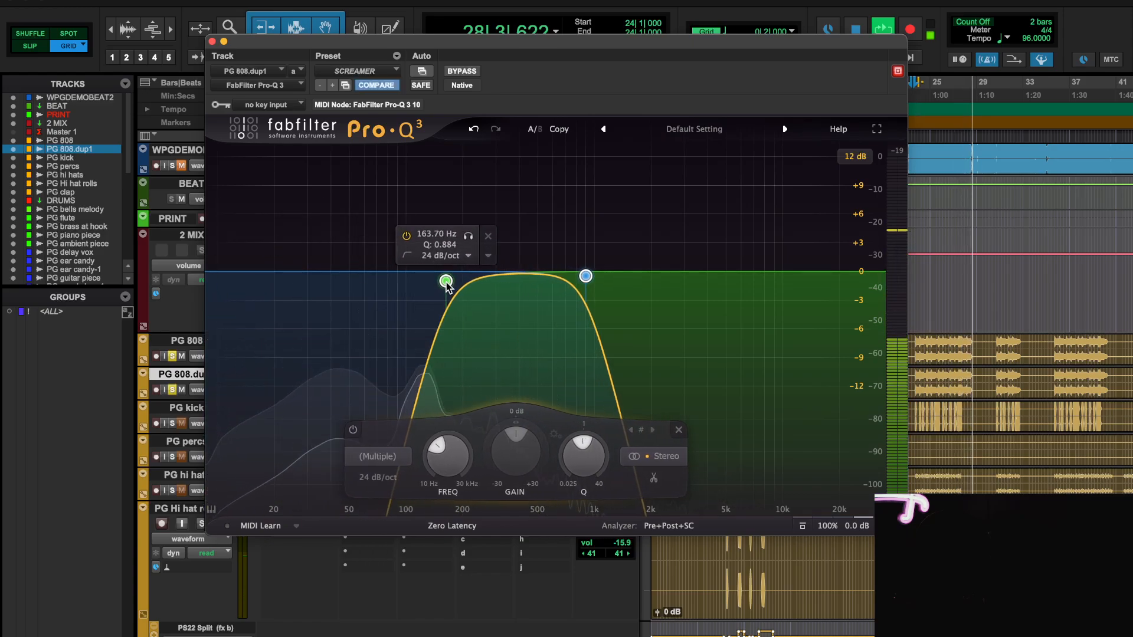
click(211, 41)
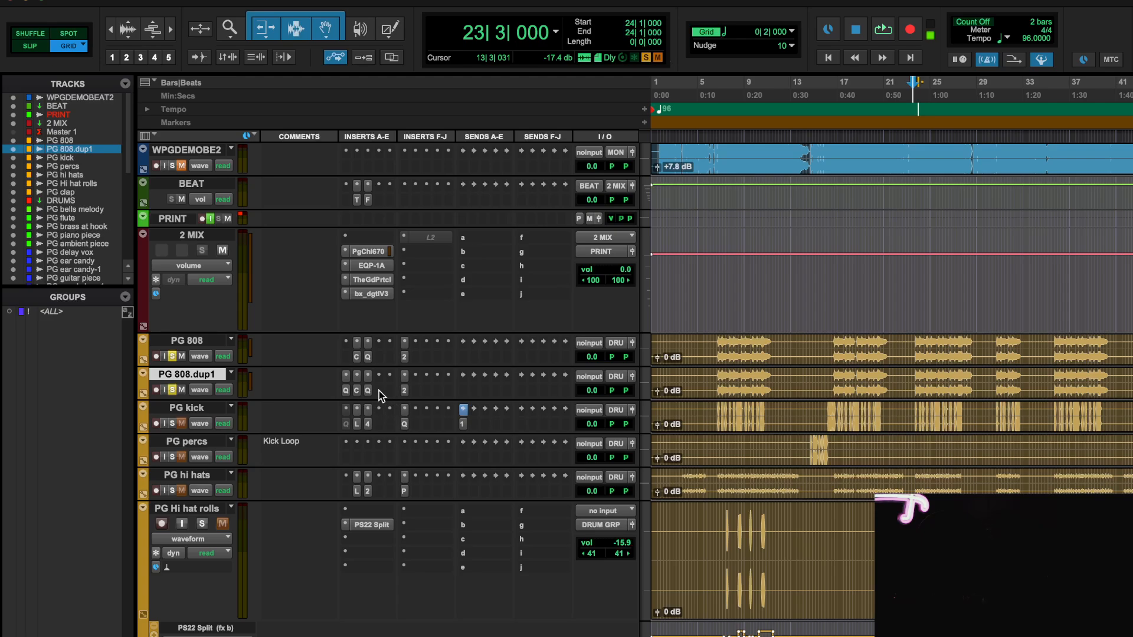
- Search the plug-ins for TS on PG 808.dup1, leave the search, and clear the solo from both 808 tracks
click(379, 391)
click(415, 337)
text(TS)
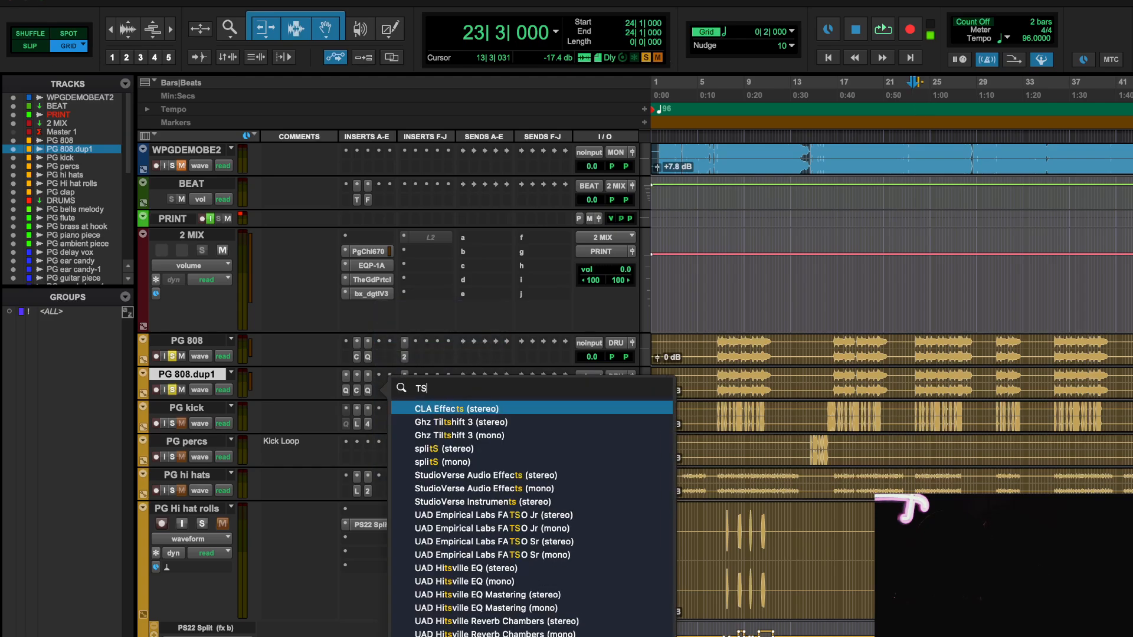
click(172, 386)
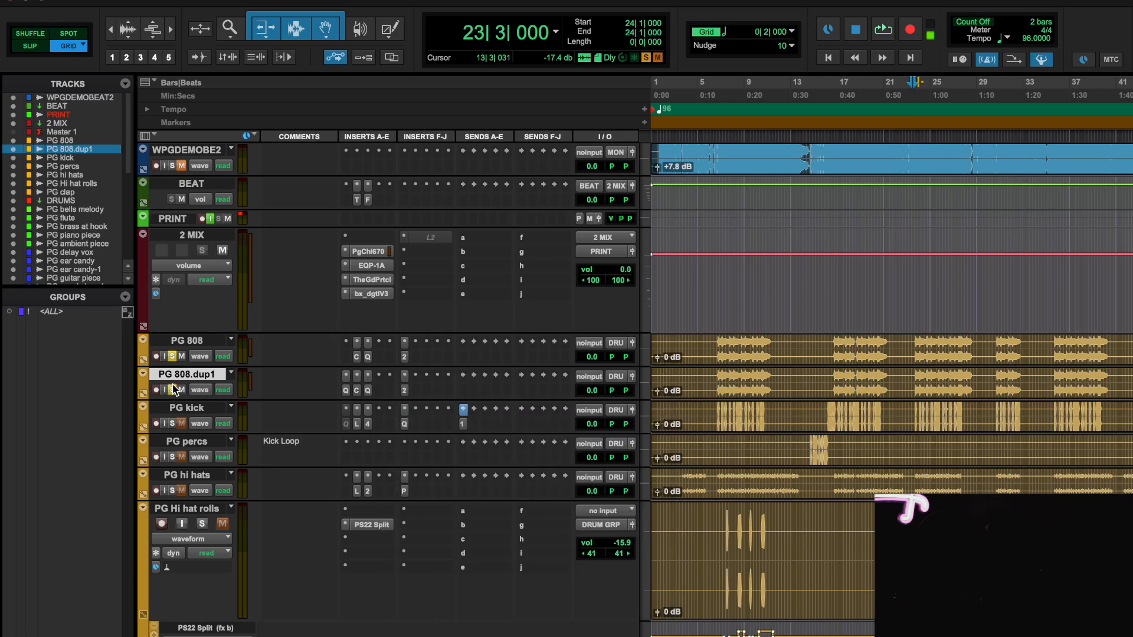
- Insert UAD TS Overdrive (stereo) in the fourth slot of PG 808.dup1, keep its factory default preset, and play the mix
click(380, 388)
click(407, 337)
text(TS)
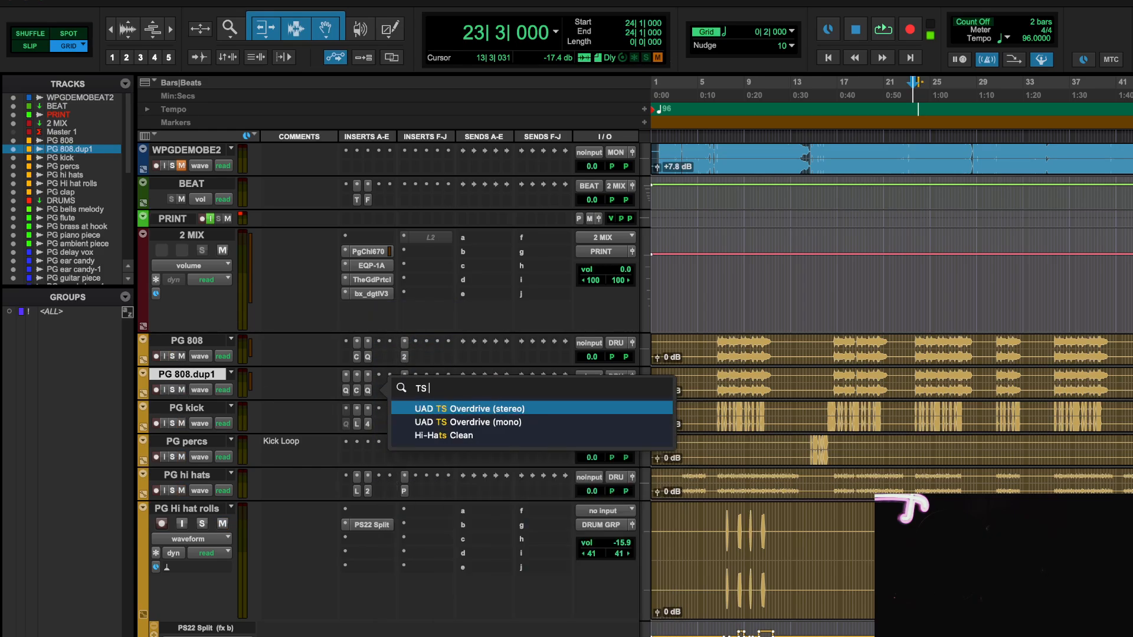
key(Escape)
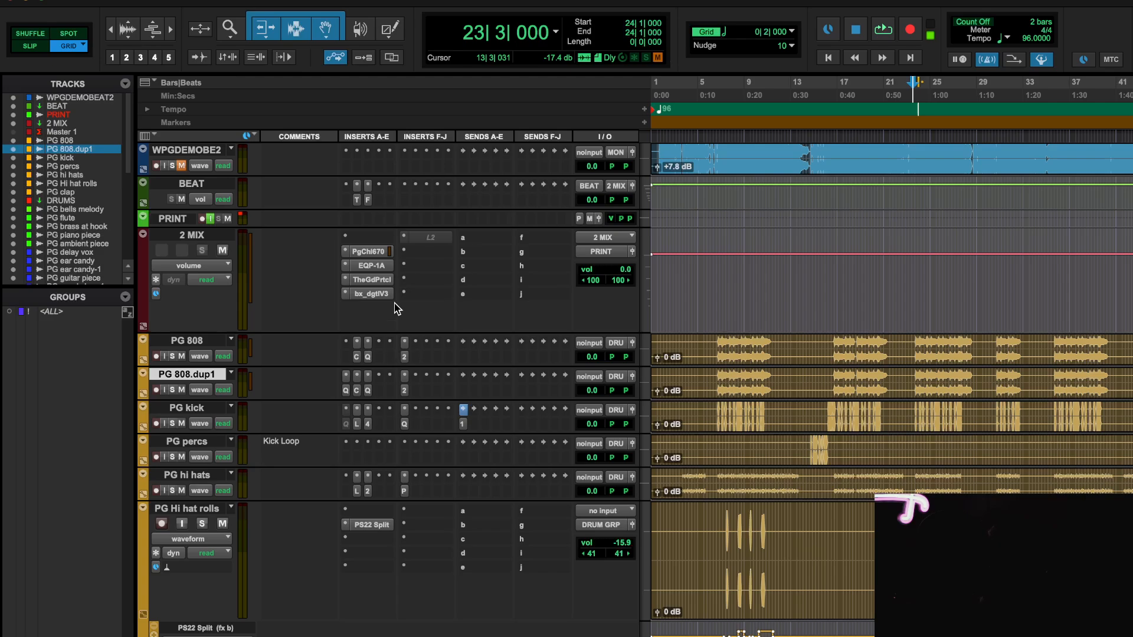
click(356, 67)
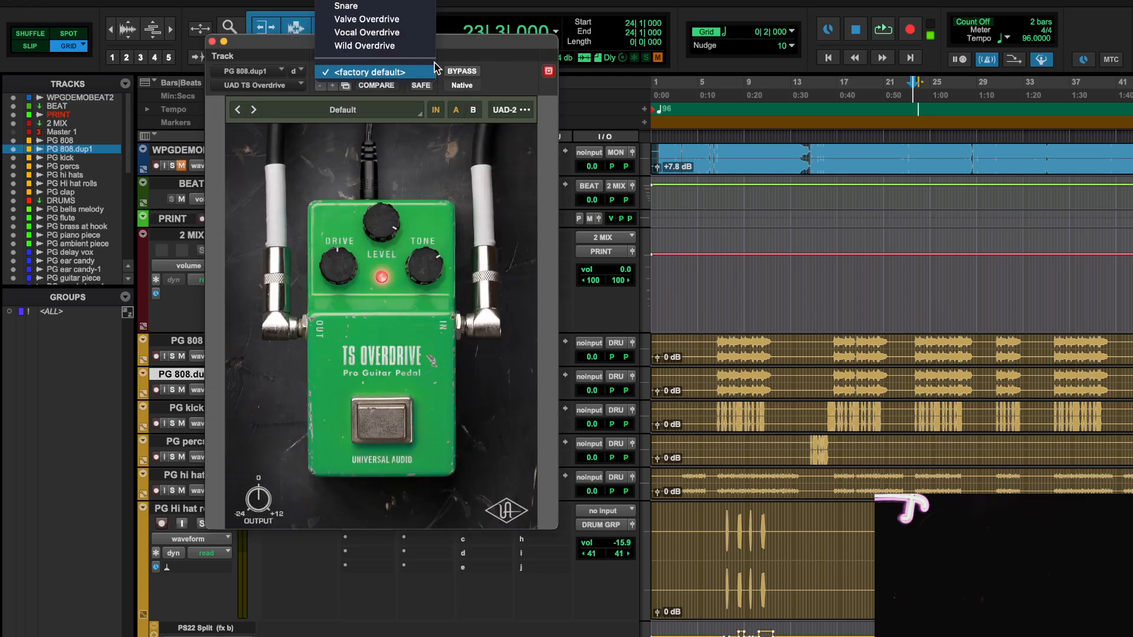
click(517, 71)
key(space)
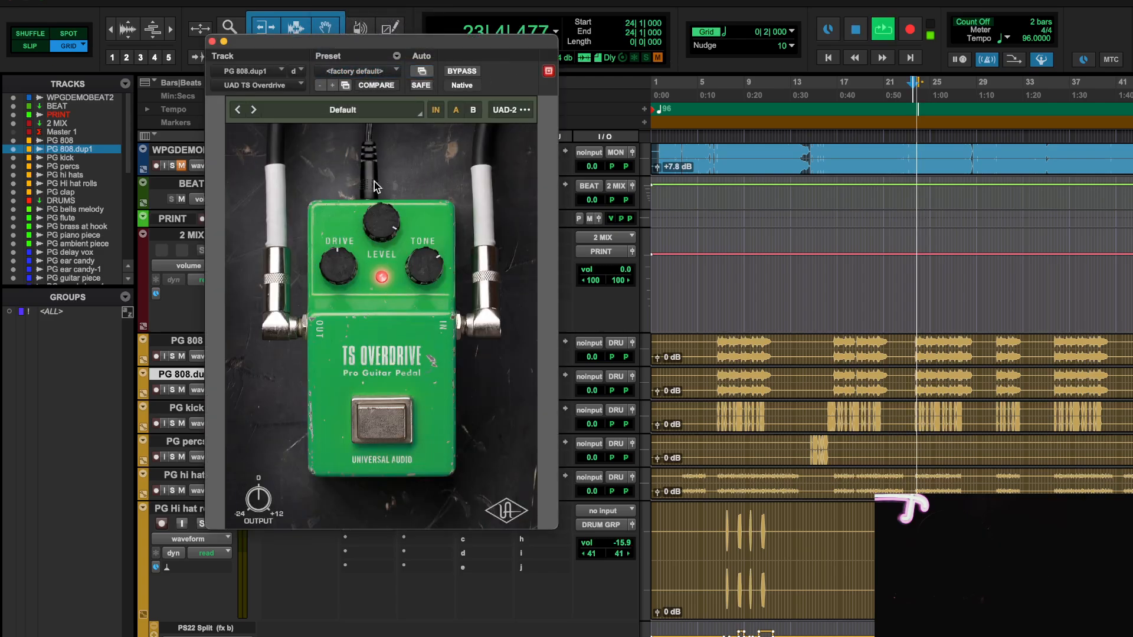
click(212, 42)
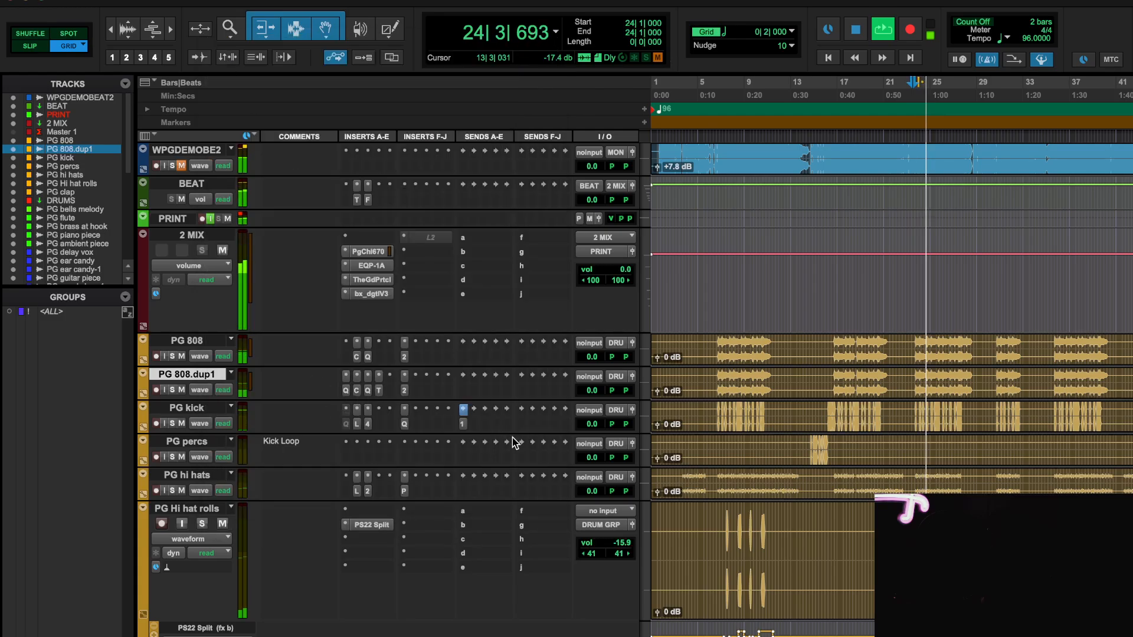
- Lower the PG 808.dup1 volume to -18.5 dB during playback, comparing the mix with that track muted and unmuted
drag(593, 391, 593, 406)
key(space)
key(space)
click(378, 392)
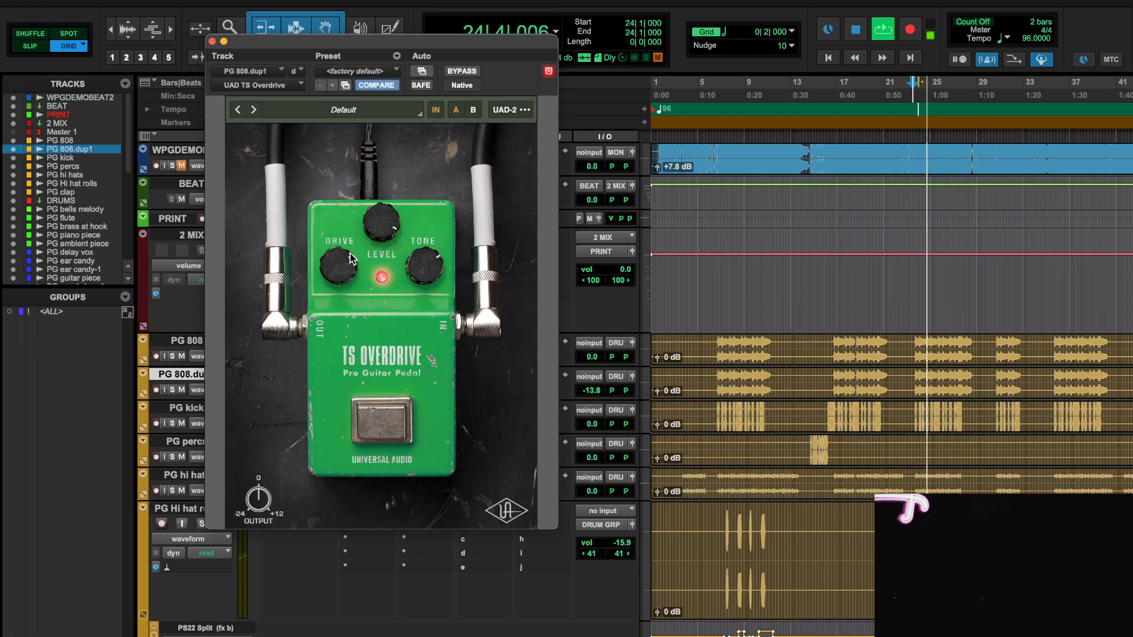
click(212, 42)
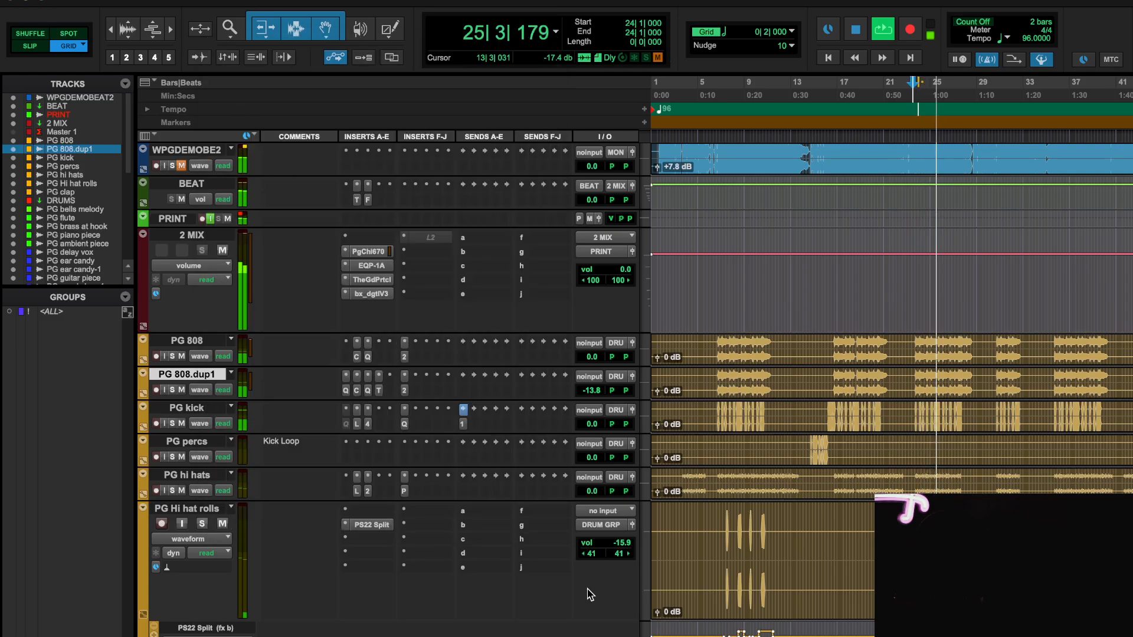
click(182, 390)
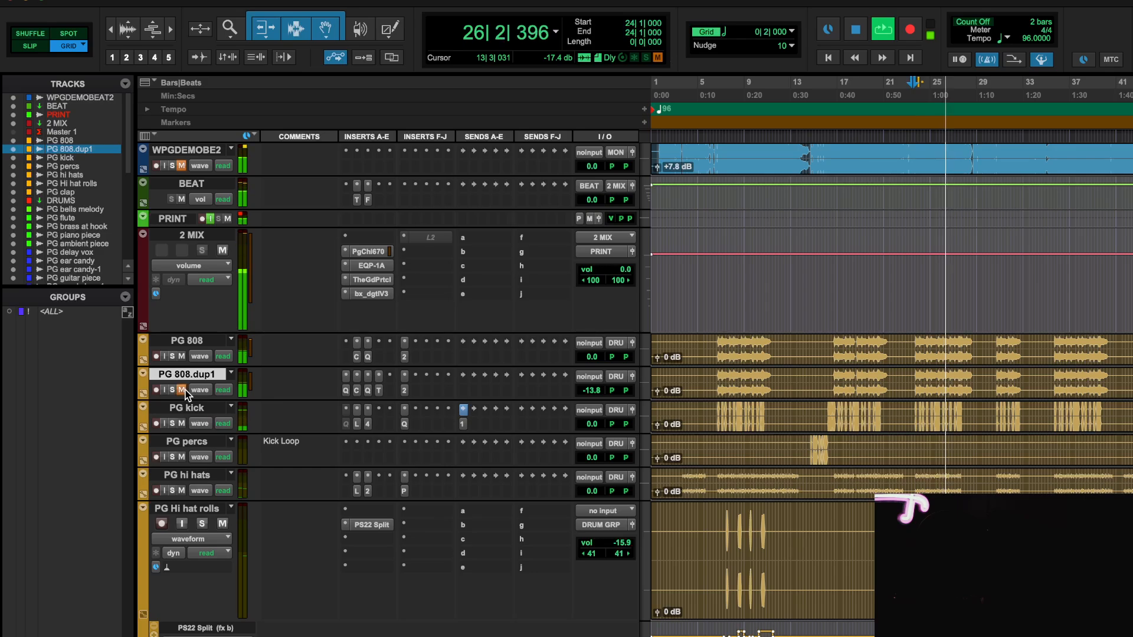
key(space)
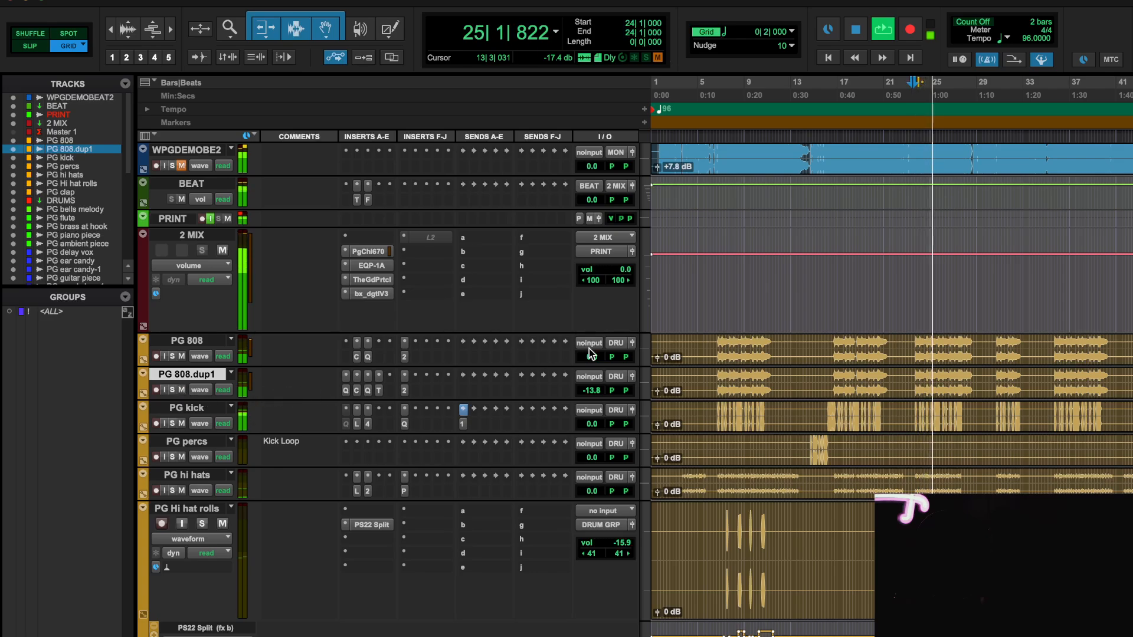
drag(596, 391, 596, 396)
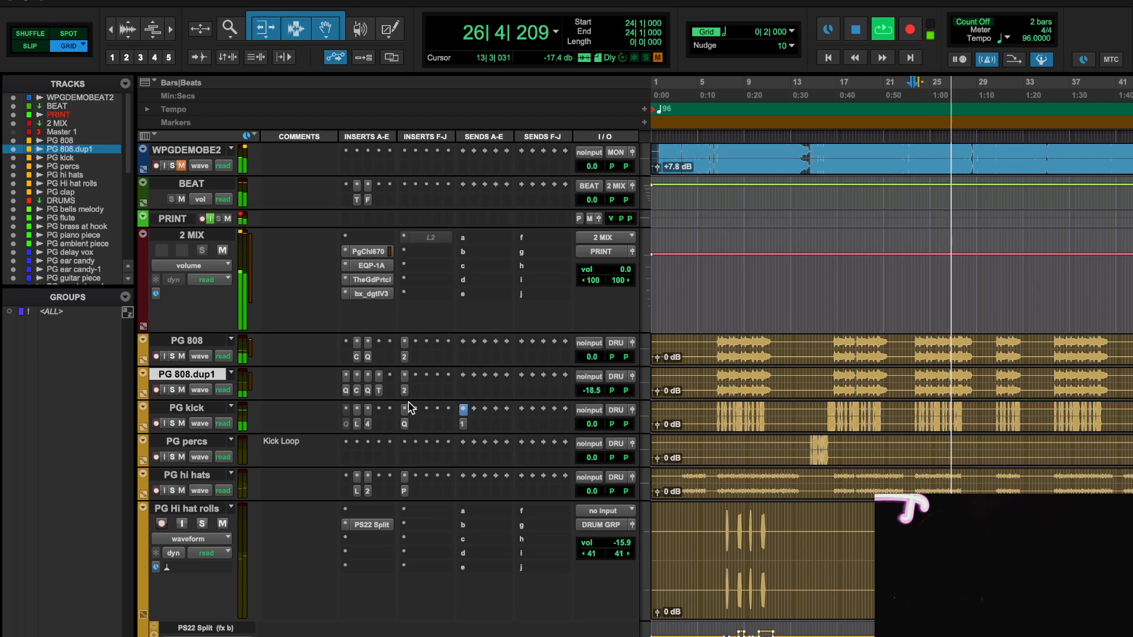
key(space)
key(space)
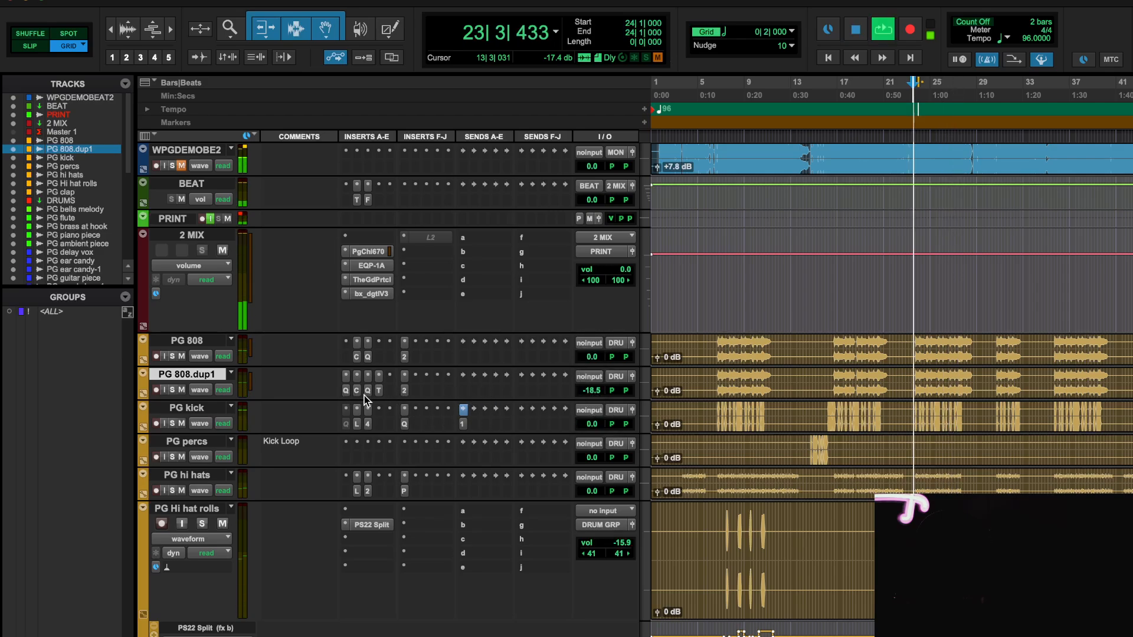
- Lower the Pro-C 2 threshold on PG 808.dup1 to about -44.5 dB
click(358, 390)
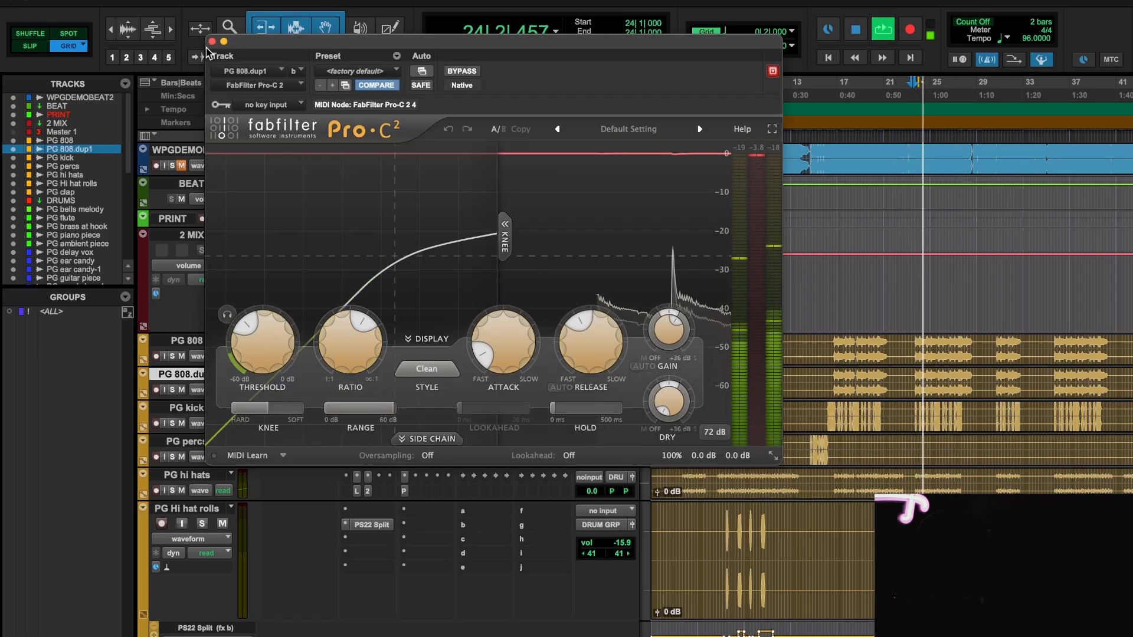
drag(258, 359, 266, 391)
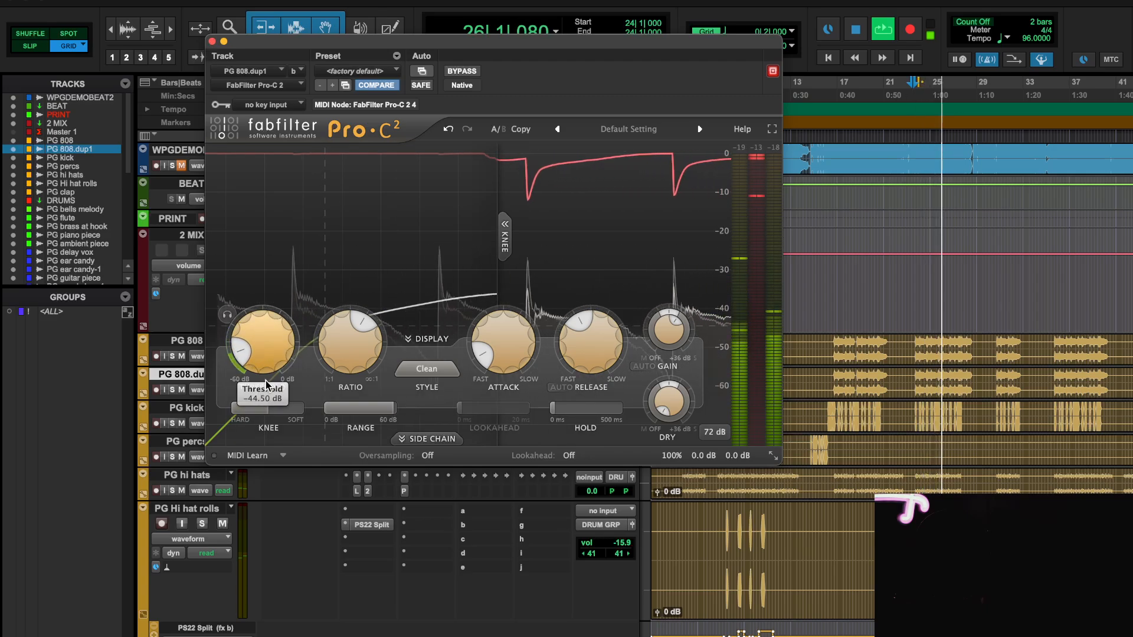
click(212, 42)
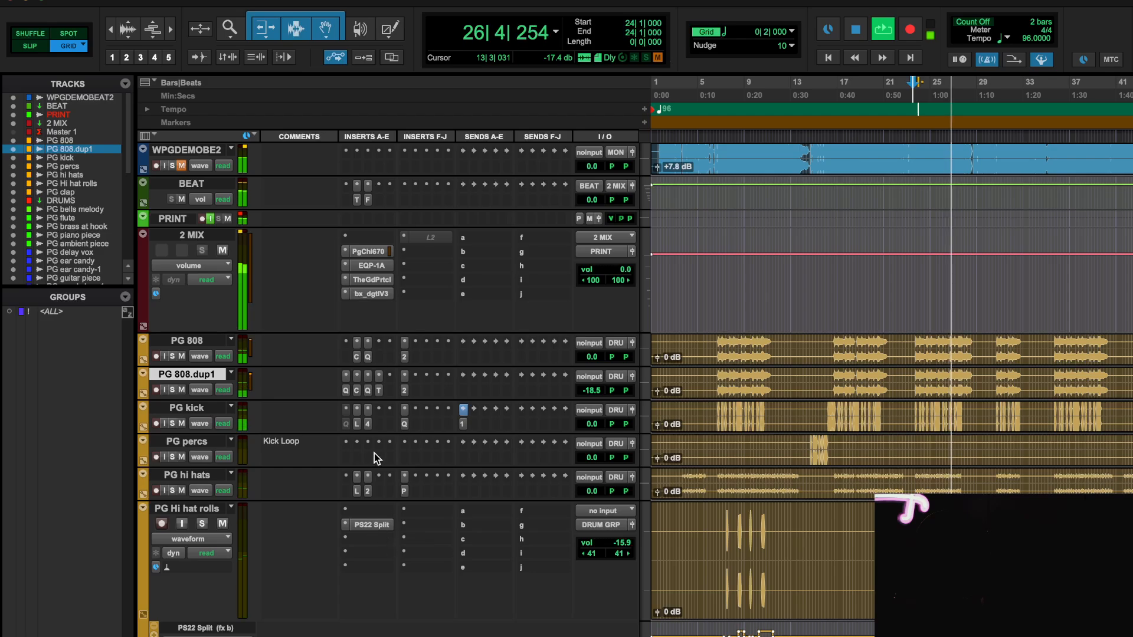
- Try moving the high cut in the Pro-Q 3 on PG 808.dup1, undo the move, and listen to the result
click(348, 391)
mouse_move(587, 274)
mouse_down()
mouse_move(602, 273)
mouse_move(453, 272)
mouse_move(592, 263)
mouse_up()
key(space)
click(478, 128)
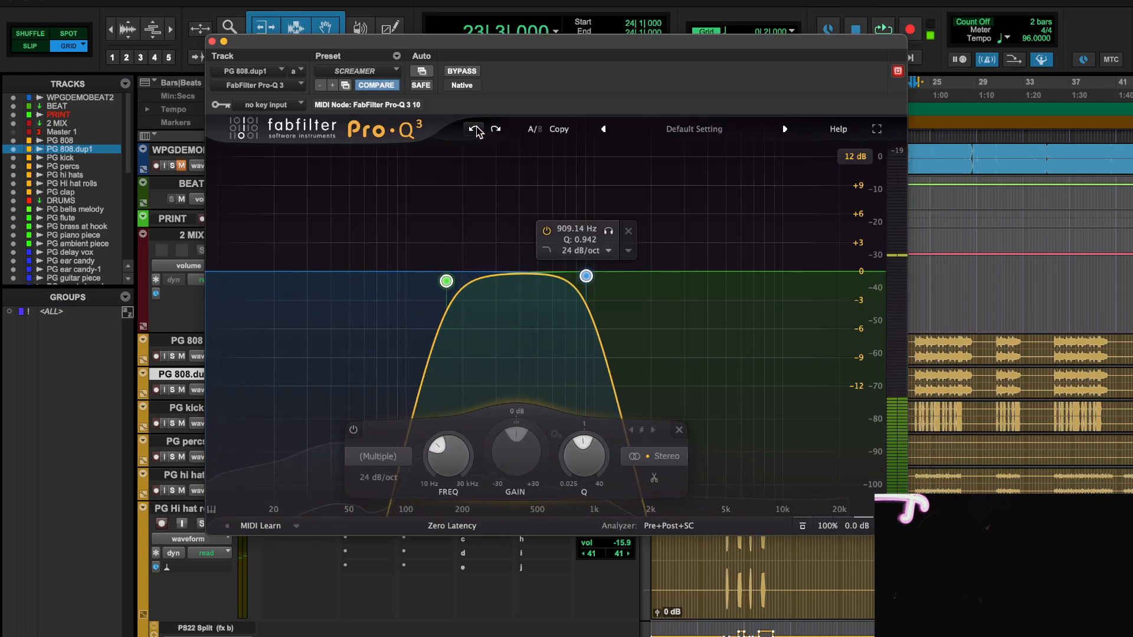
click(478, 128)
click(497, 130)
key(space)
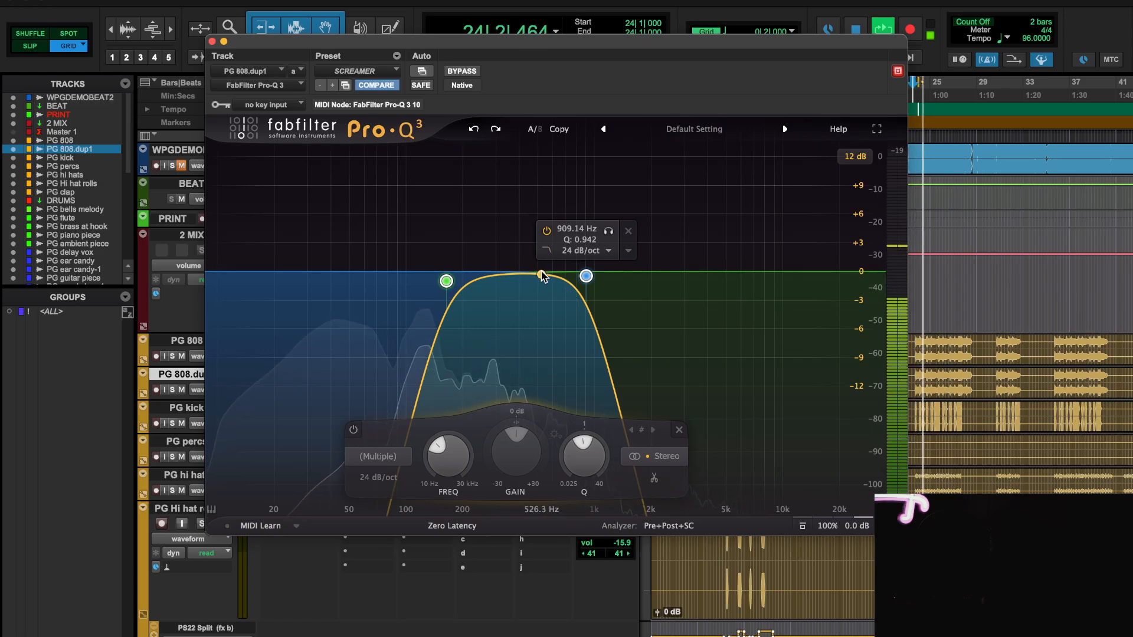
click(212, 41)
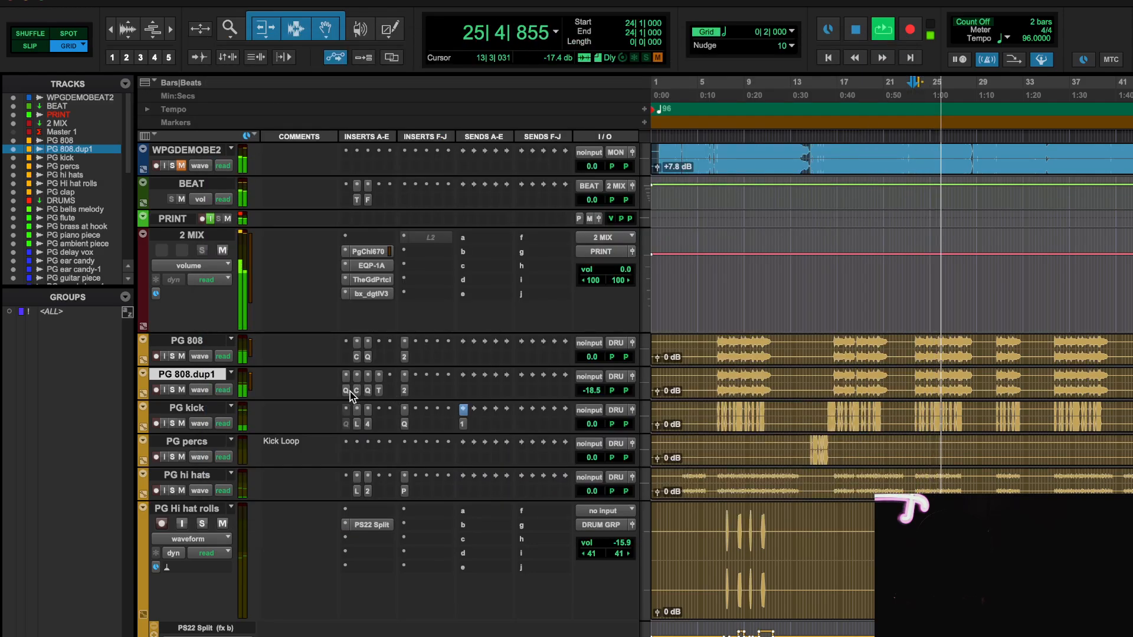
- Play the looped section again and check the TS Overdrive settings on PG 808.dup1
mouse_move(349, 391)
mouse_down()
mouse_move(391, 390)
mouse_move(347, 390)
mouse_up()
key(space)
key(space)
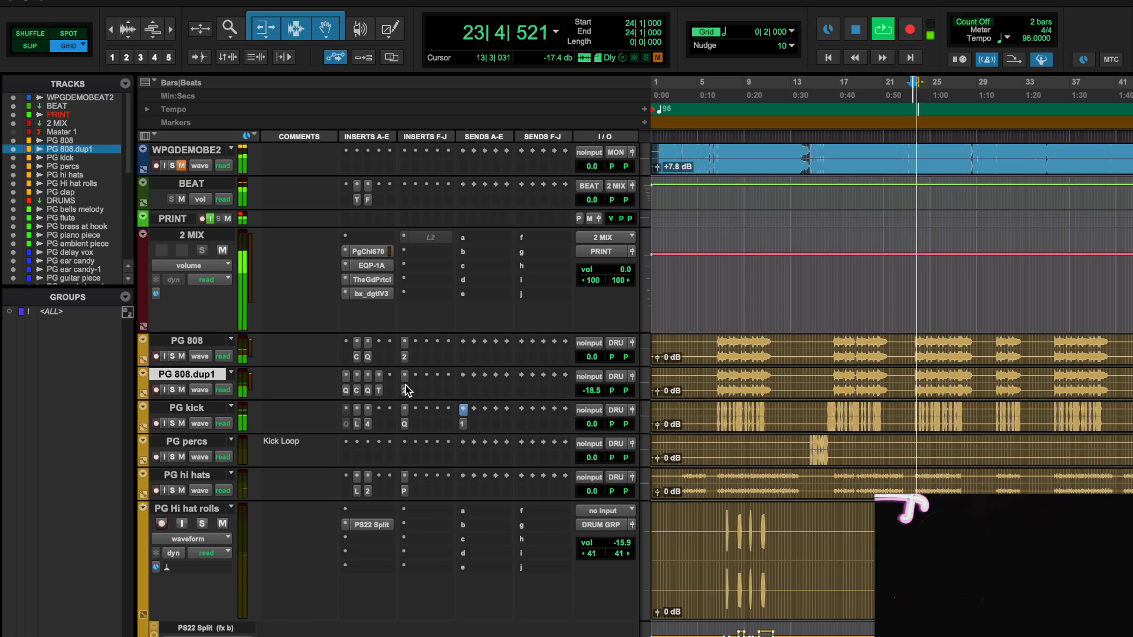
click(379, 390)
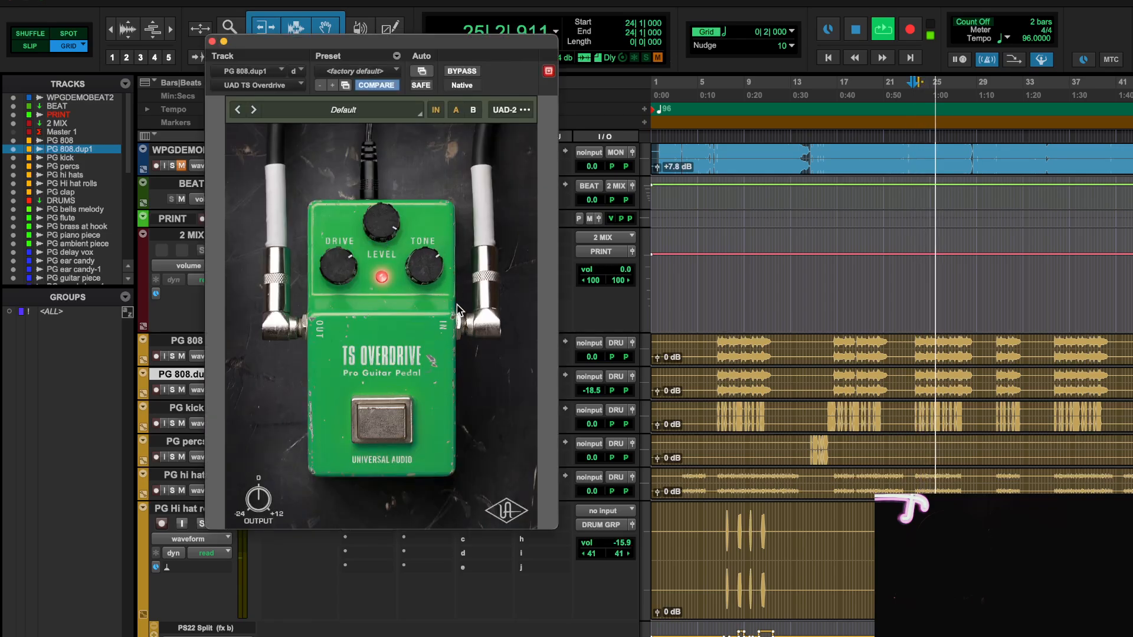
click(224, 43)
key(space)
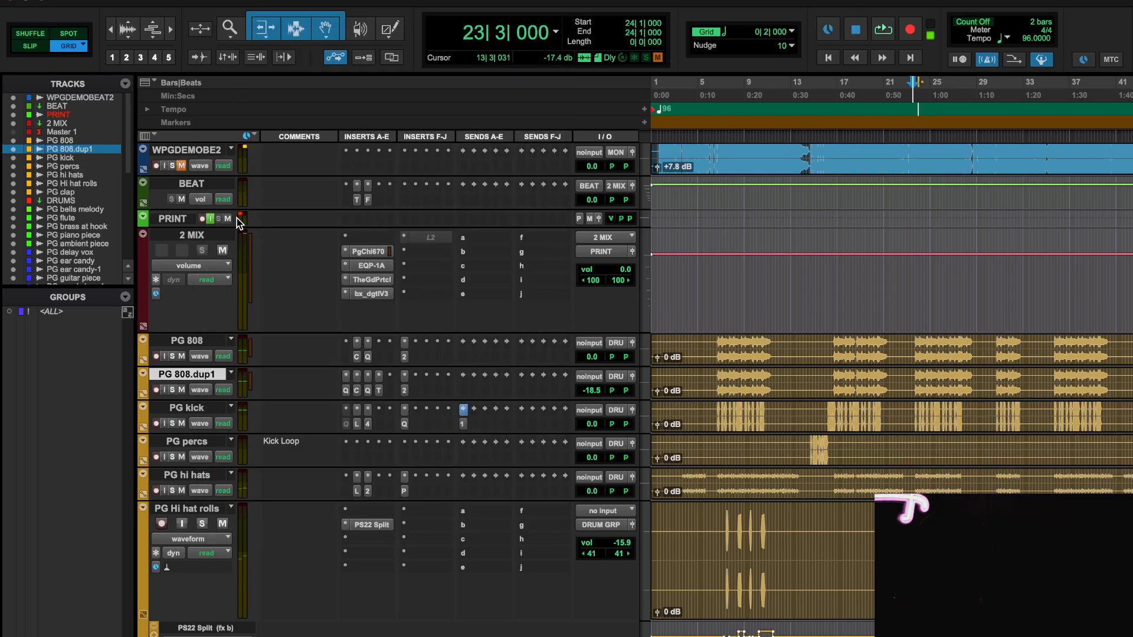
- Activate the L2 limiter on the 2 MIX track and compare playback with PG 808.dup1 muted and unmuted
click(426, 237)
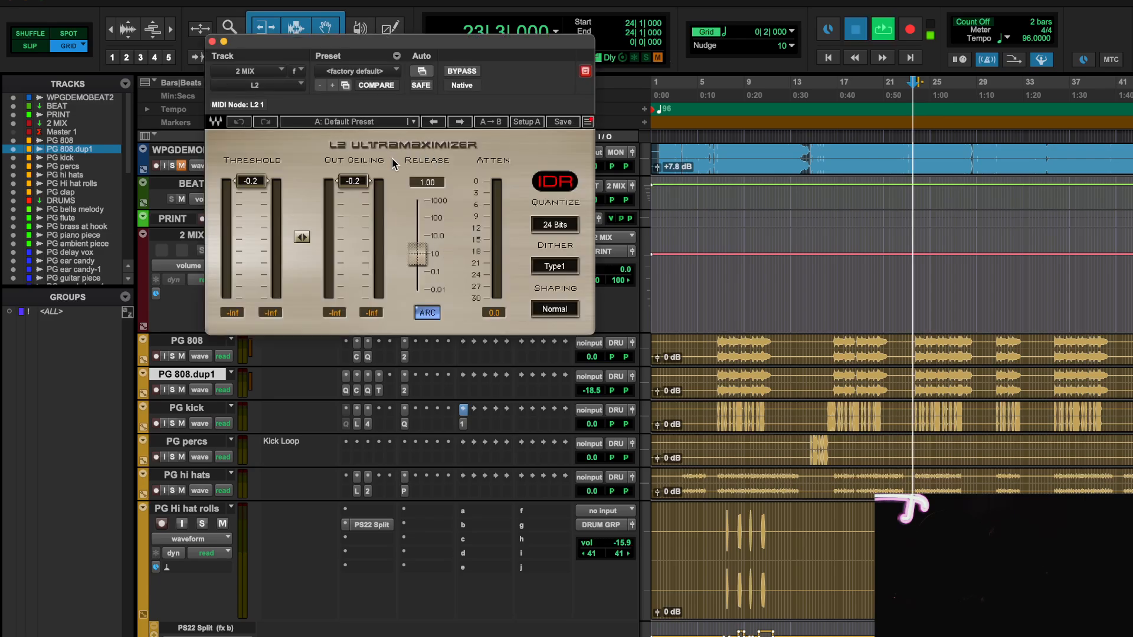
click(211, 43)
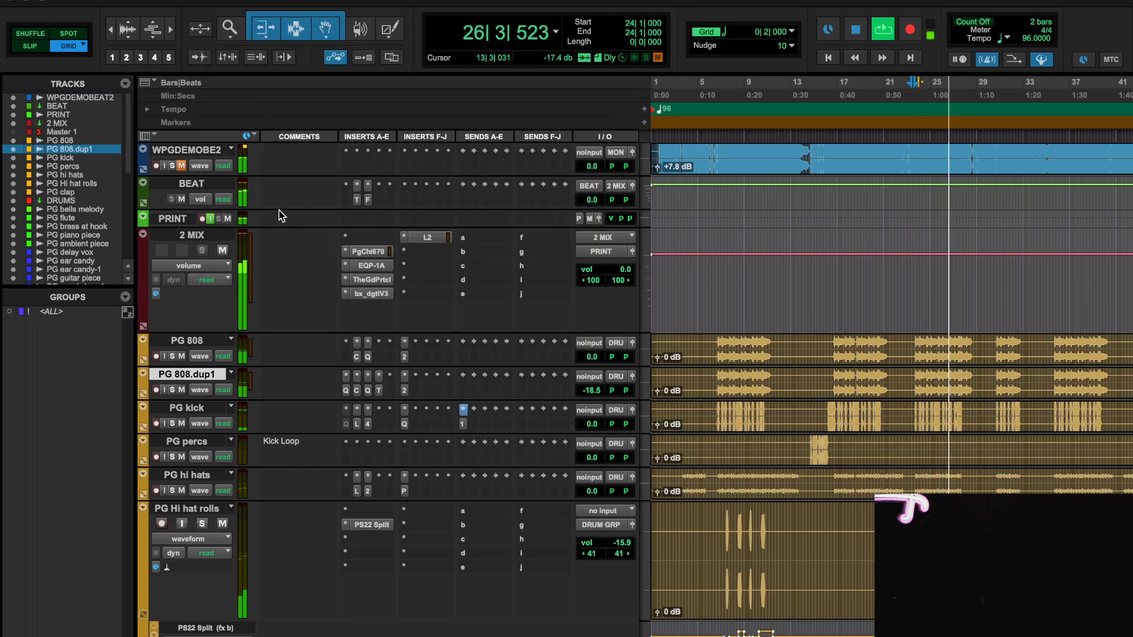
click(181, 389)
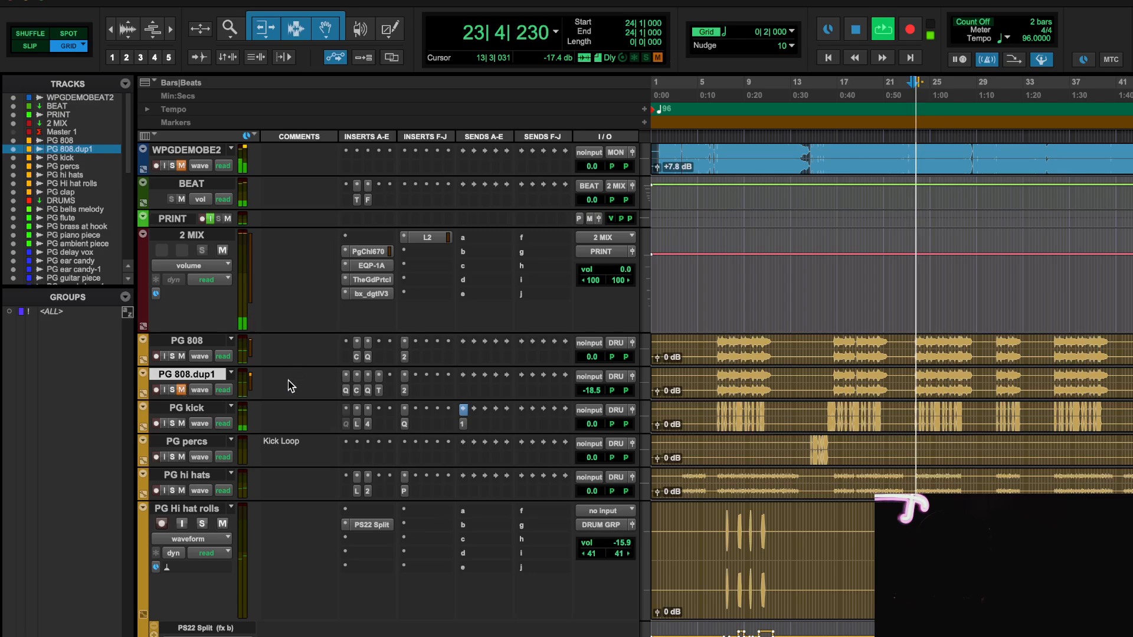
click(183, 390)
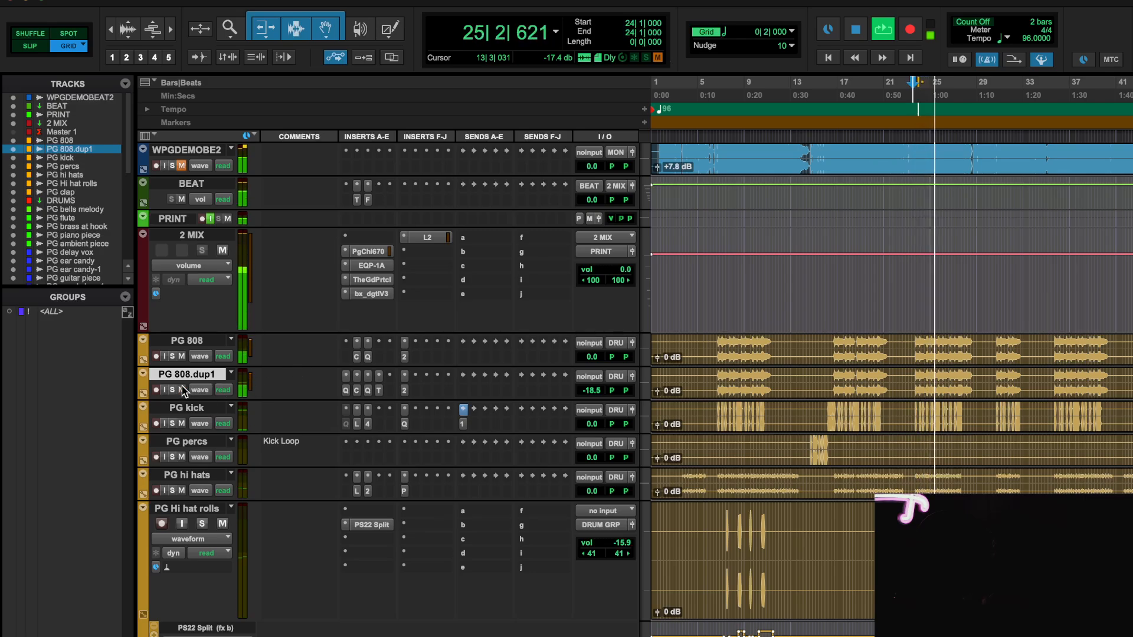
key(space)
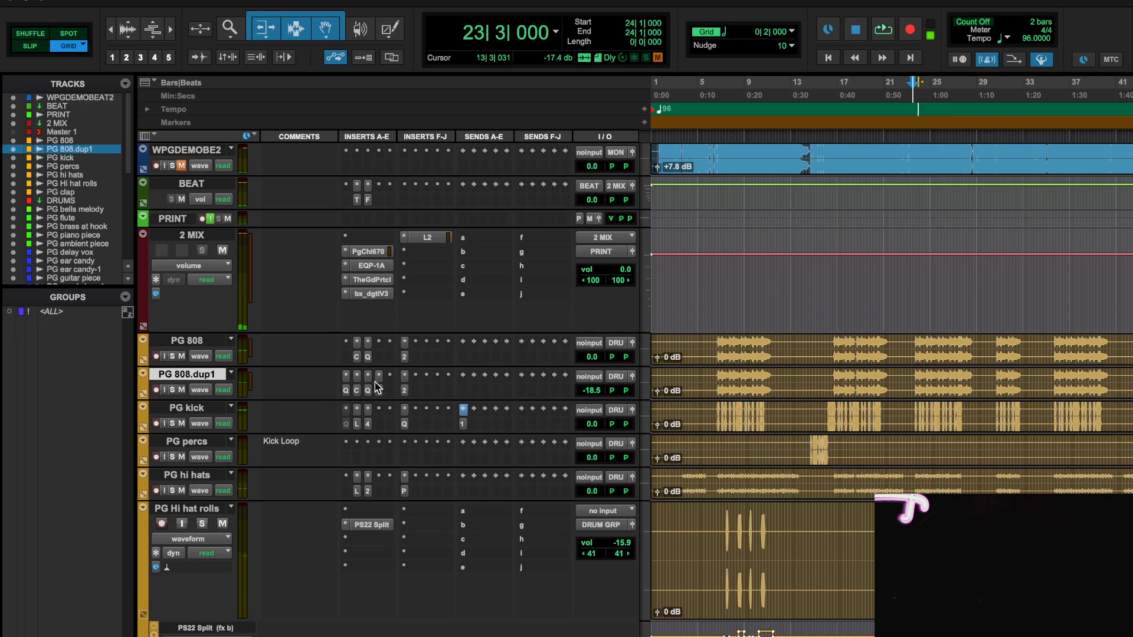
- Review the TS Overdrive pedal and the first-slot Pro-Q 3 band-pass curve on PG 808.dup1
click(378, 390)
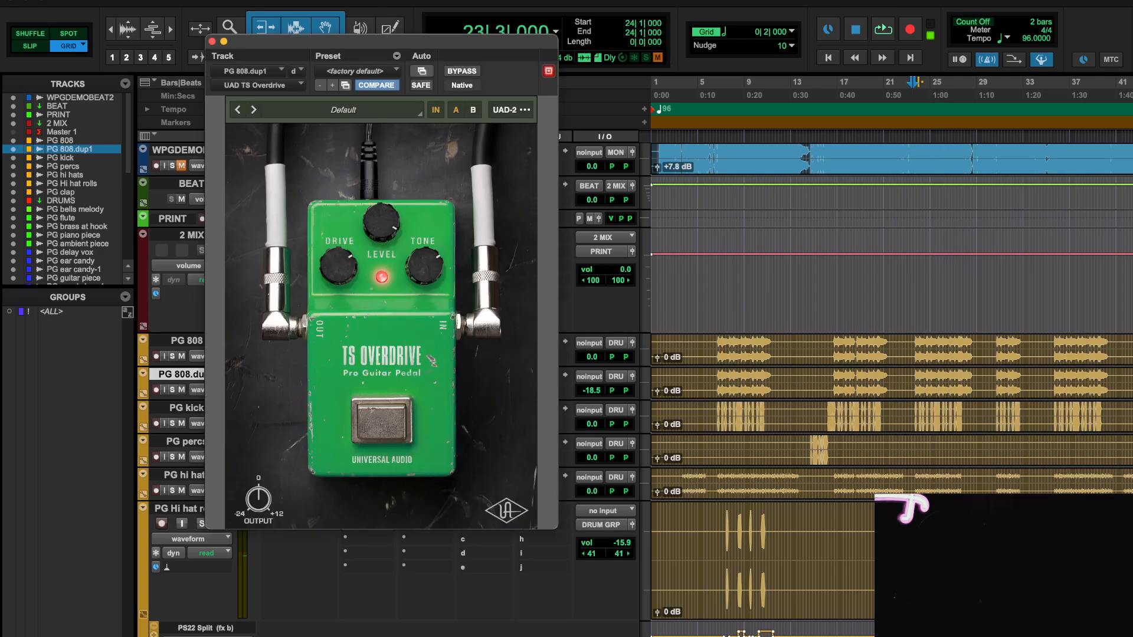
click(212, 41)
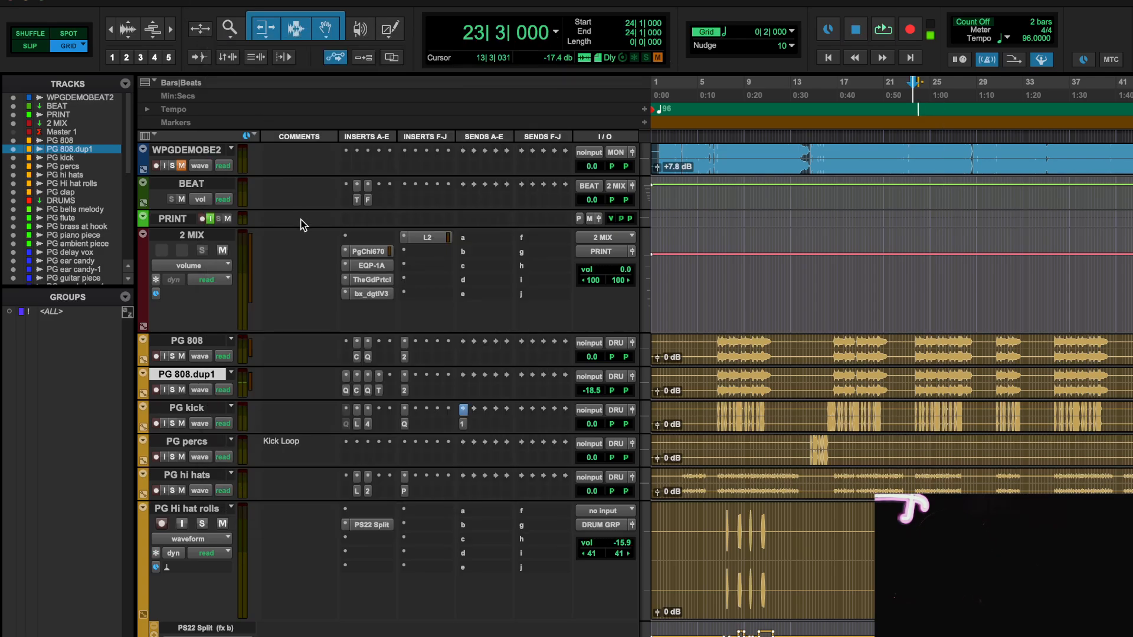
click(348, 390)
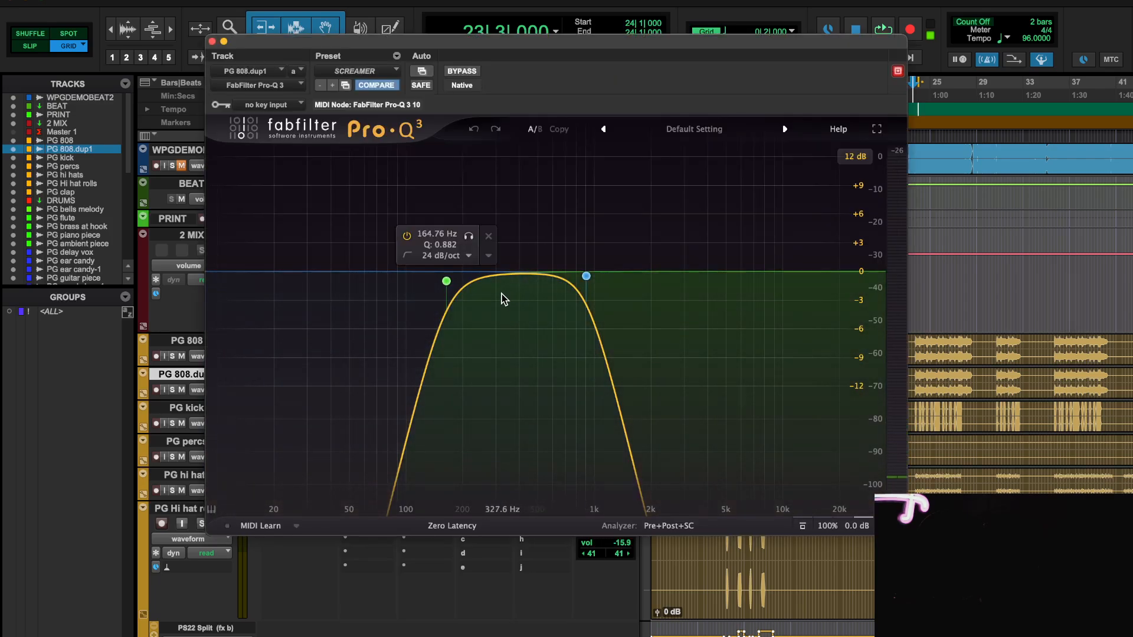
click(212, 41)
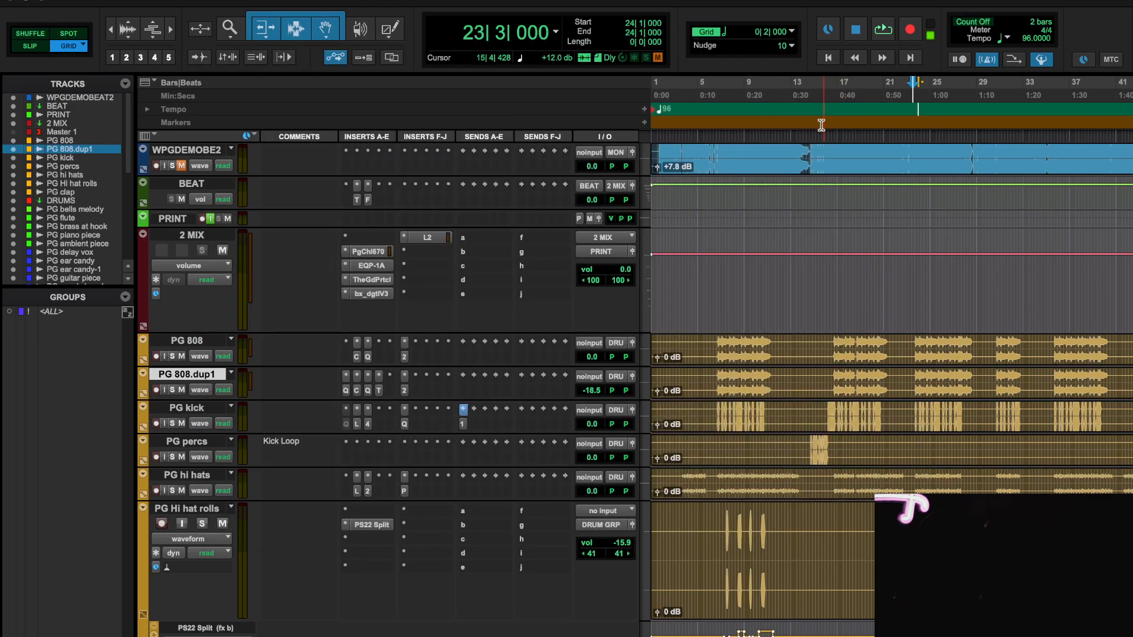
- Play from about bar 15 and compare the BEAT bus with the WPGDEMOBE2 reference by swapping their mutes
click(826, 89)
key(space)
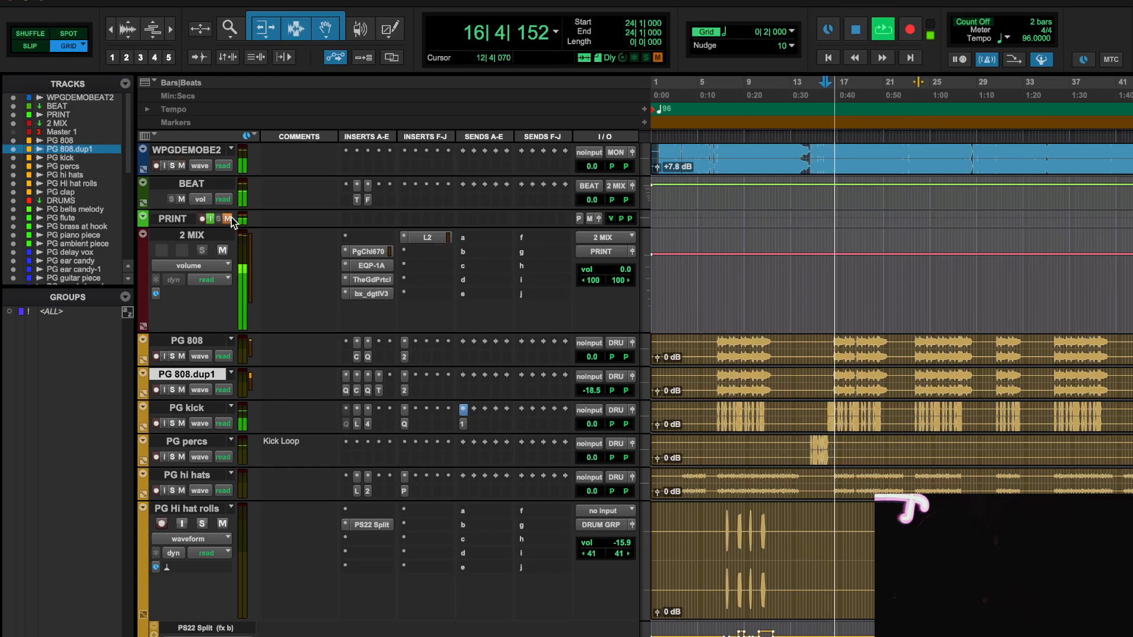
click(182, 199)
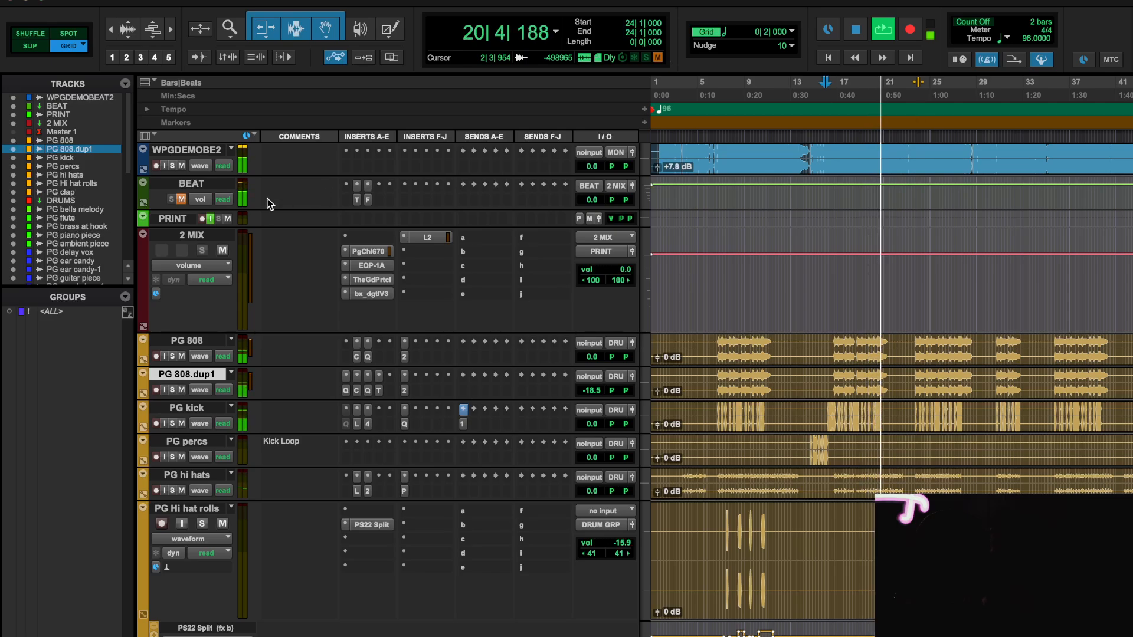
key(space)
key(space)
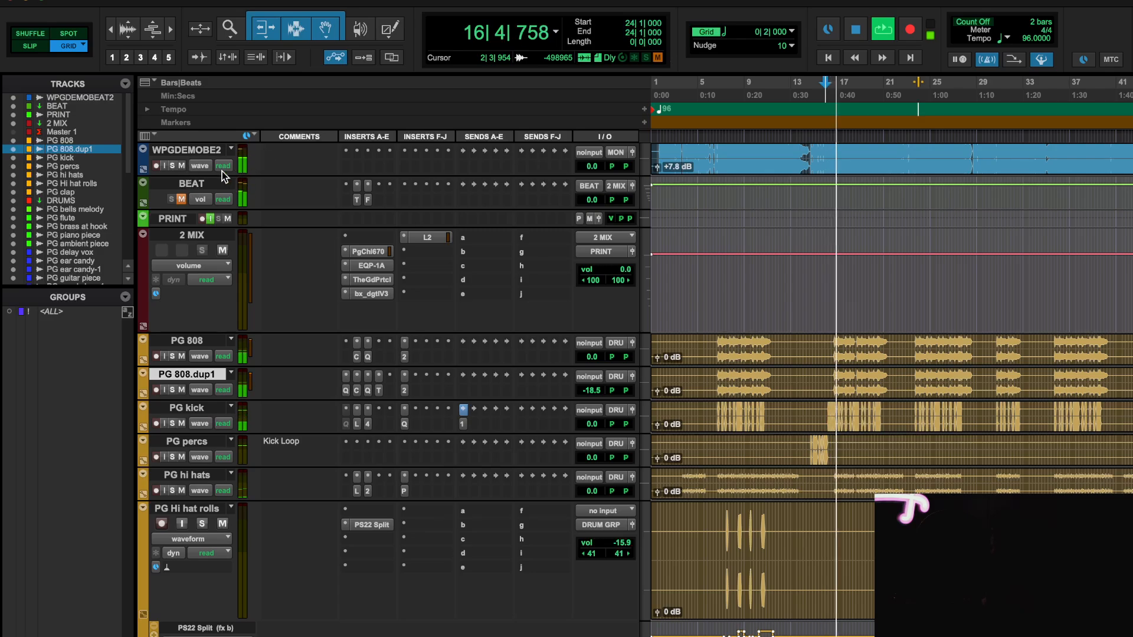
click(181, 166)
click(180, 199)
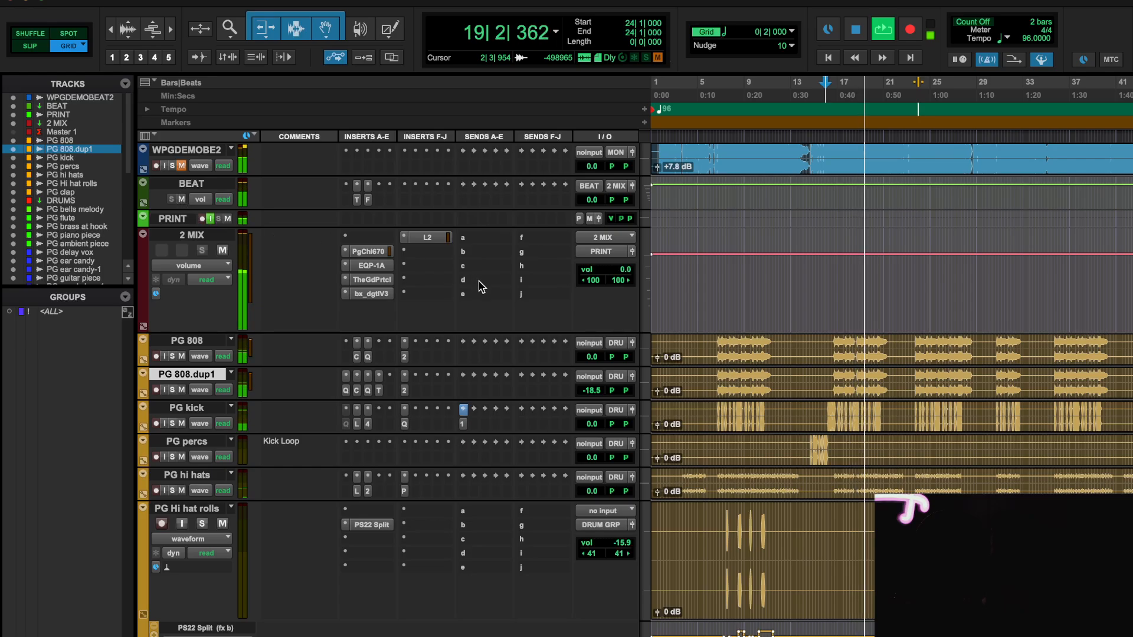
- Play from bar 36 and compare that section of the BEAT bus with the WPGDEMOBE2 reference by swapping their mutes
scroll(478, 360, down, 2)
scroll(478, 360, down, 12)
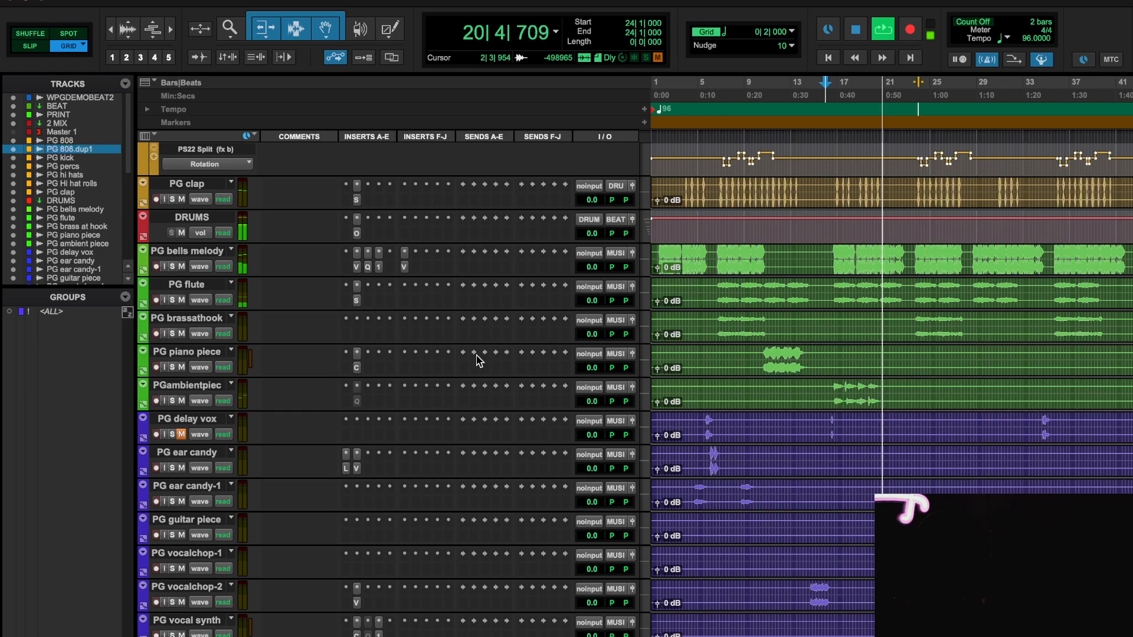
click(1059, 91)
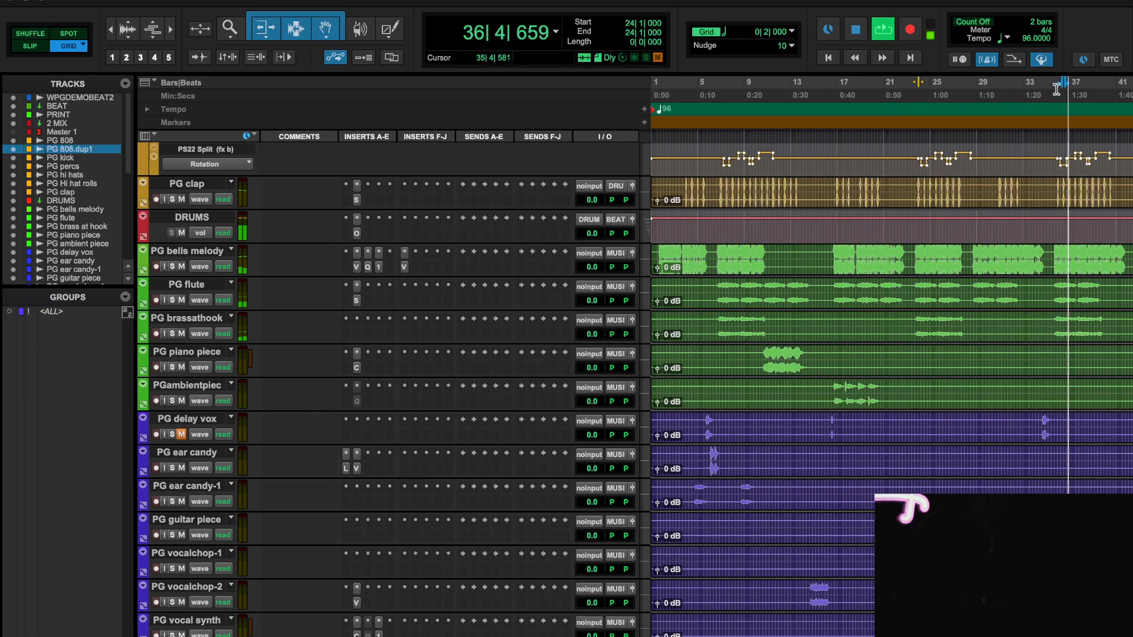
click(1056, 90)
scroll(383, 257, up, 12)
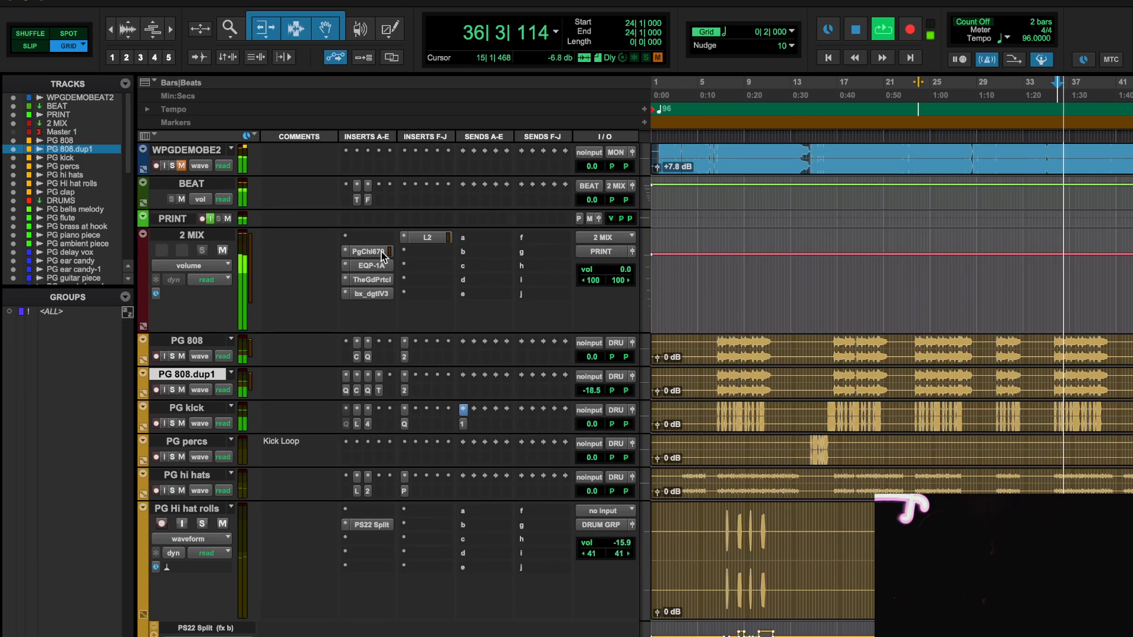
click(183, 199)
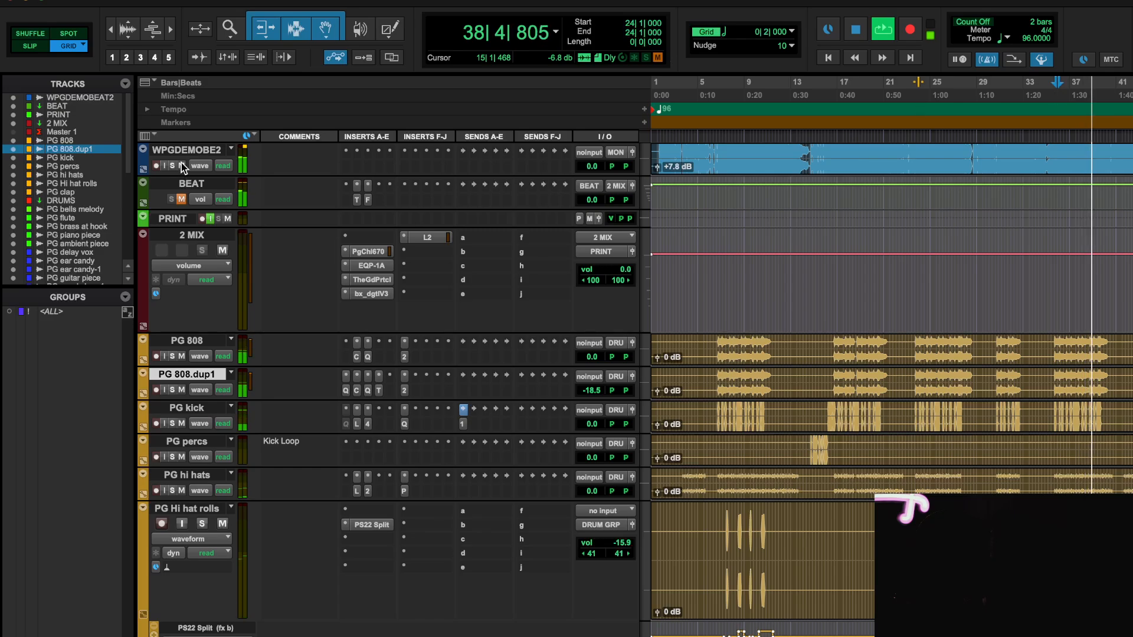
click(182, 165)
click(182, 199)
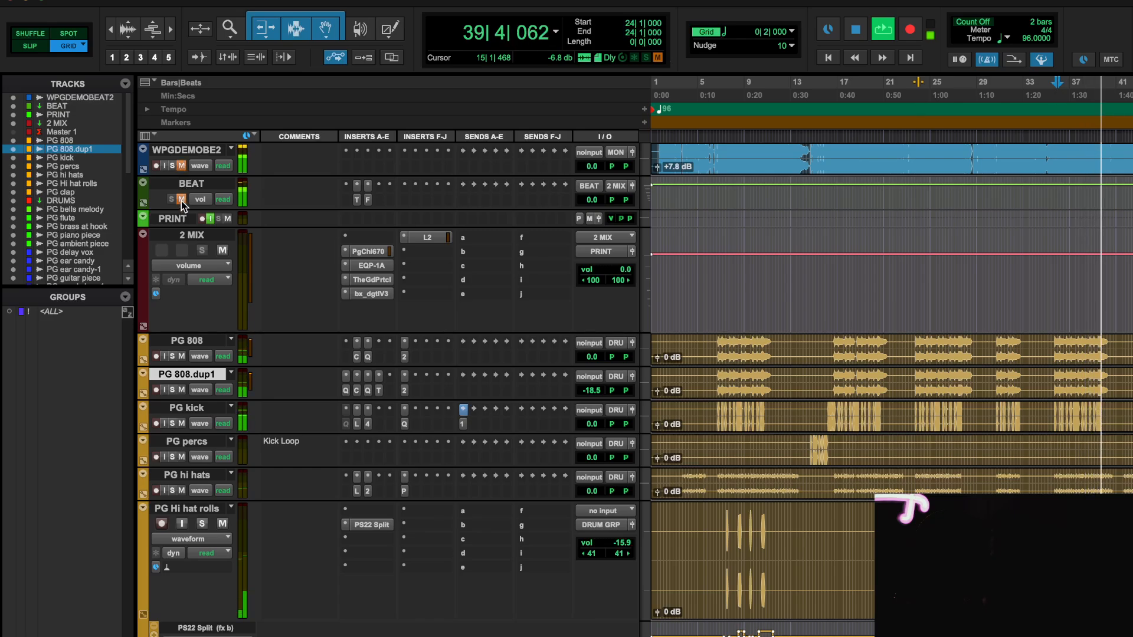
- Look over the drum, melody and vocal tracks while the bar 36 section plays, and stop playback
scroll(766, 417, down, 3)
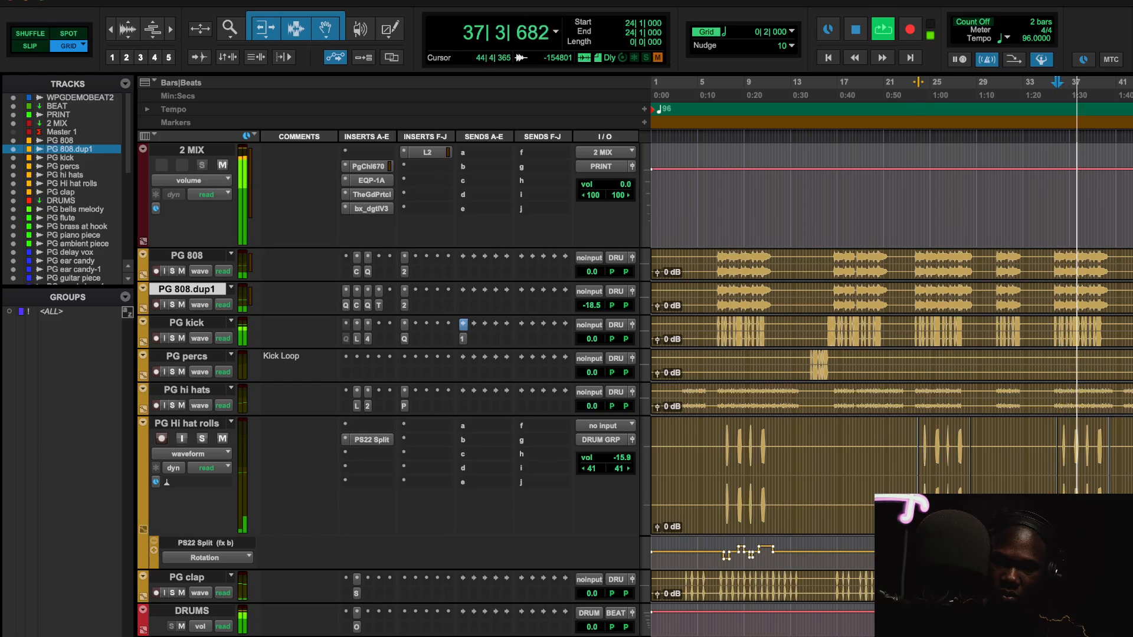
scroll(1080, 481, down, 10)
scroll(1080, 481, down, 5)
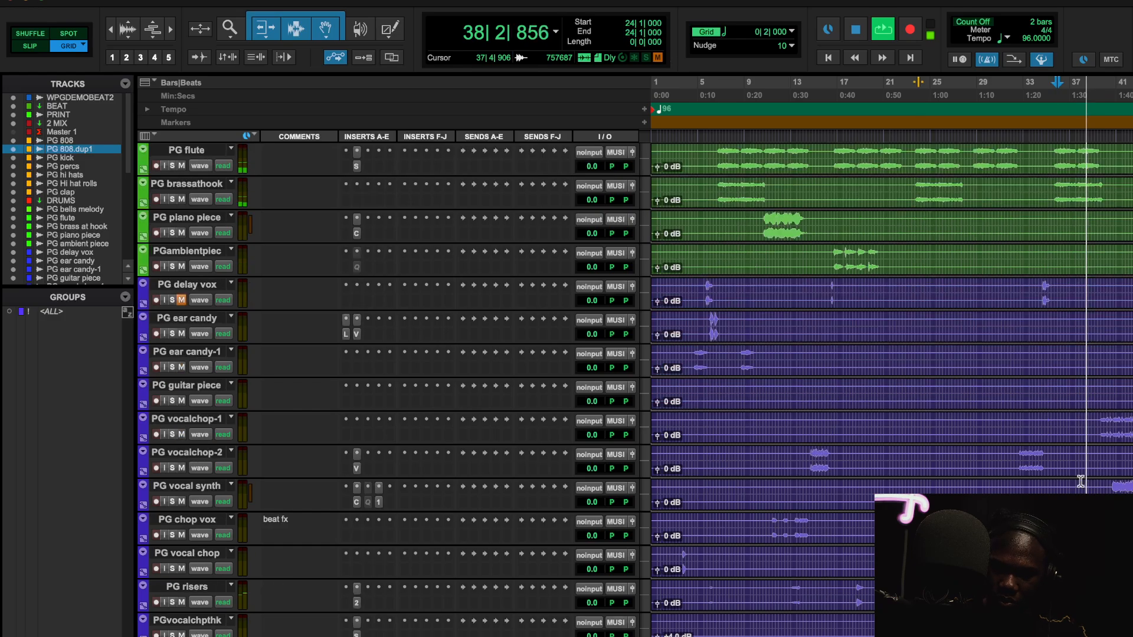
scroll(1080, 481, up, 10)
key(space)
scroll(863, 427, up, 10)
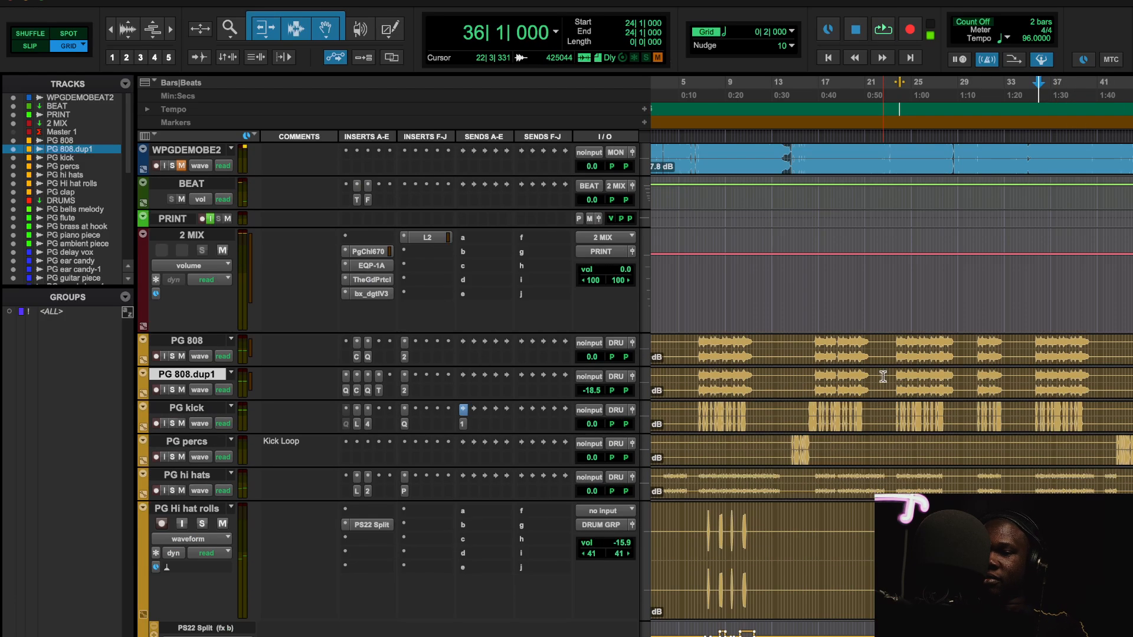
scroll(863, 428, down, 3)
scroll(863, 428, up, 3)
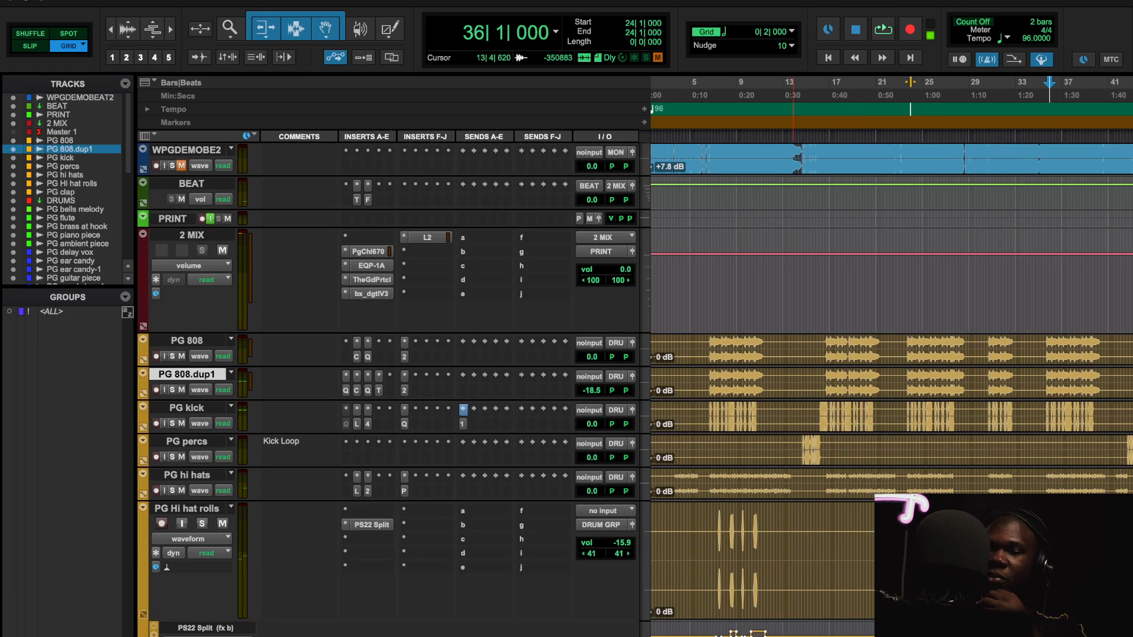